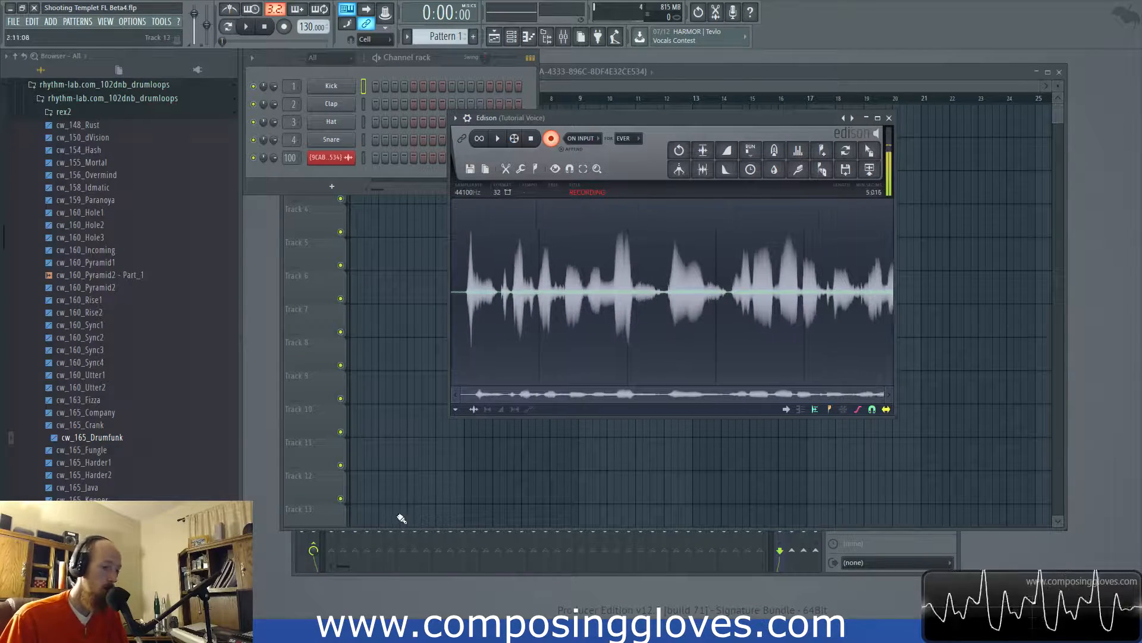
# Follow the playing arrangement through the vocal section and drop, inspecting the channel settings of the Childern Are Taught TO fear #2 and Vocoded One clips
pyautogui.moveTo(286, 635)
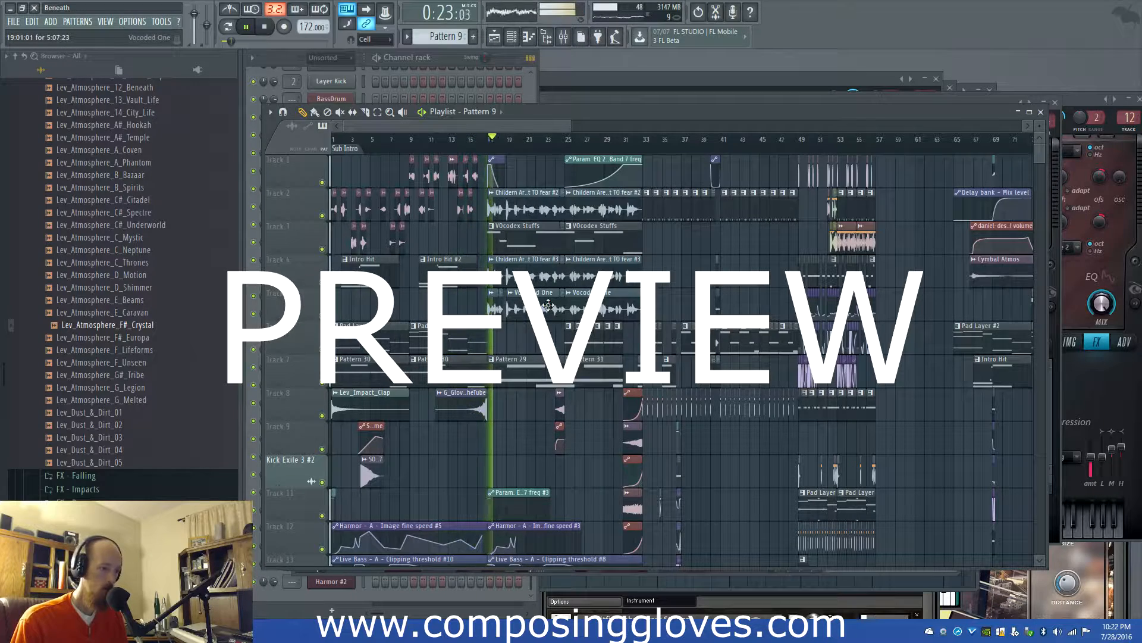
pyautogui.scroll(3, 548, 305)
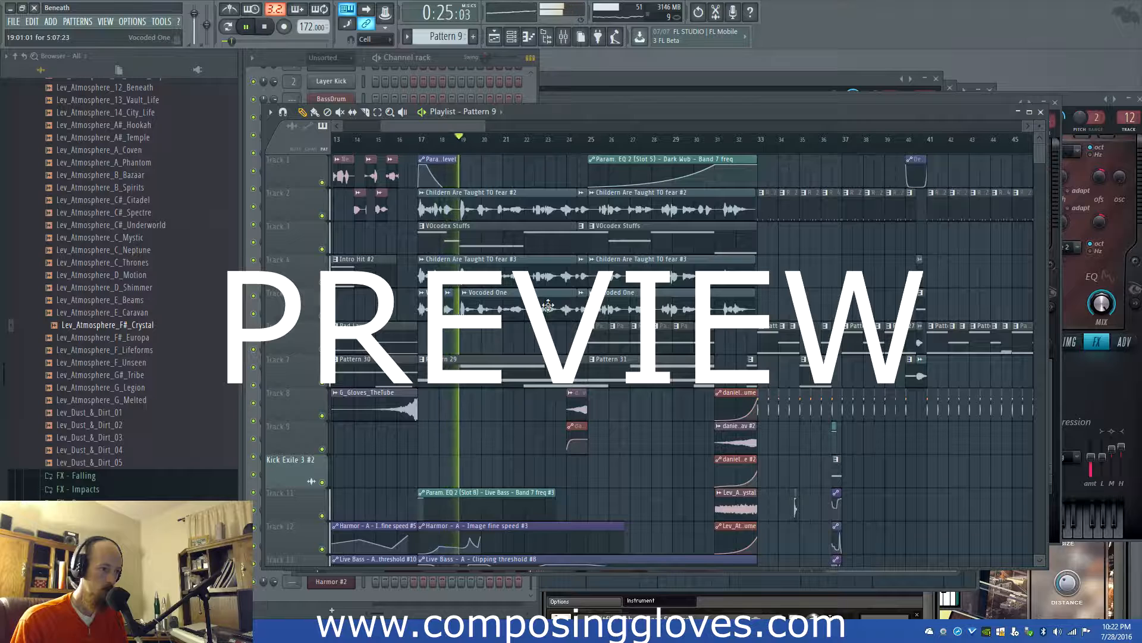
pyautogui.doubleClick(517, 203)
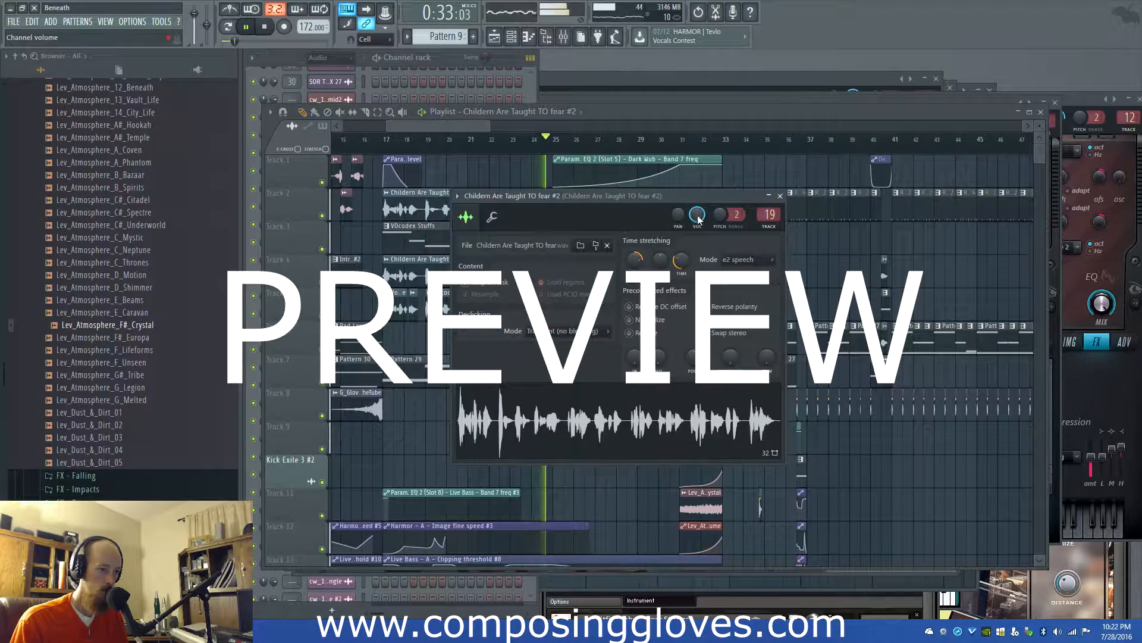
pyautogui.moveTo(466, 126); pyautogui.dragTo(492, 124)
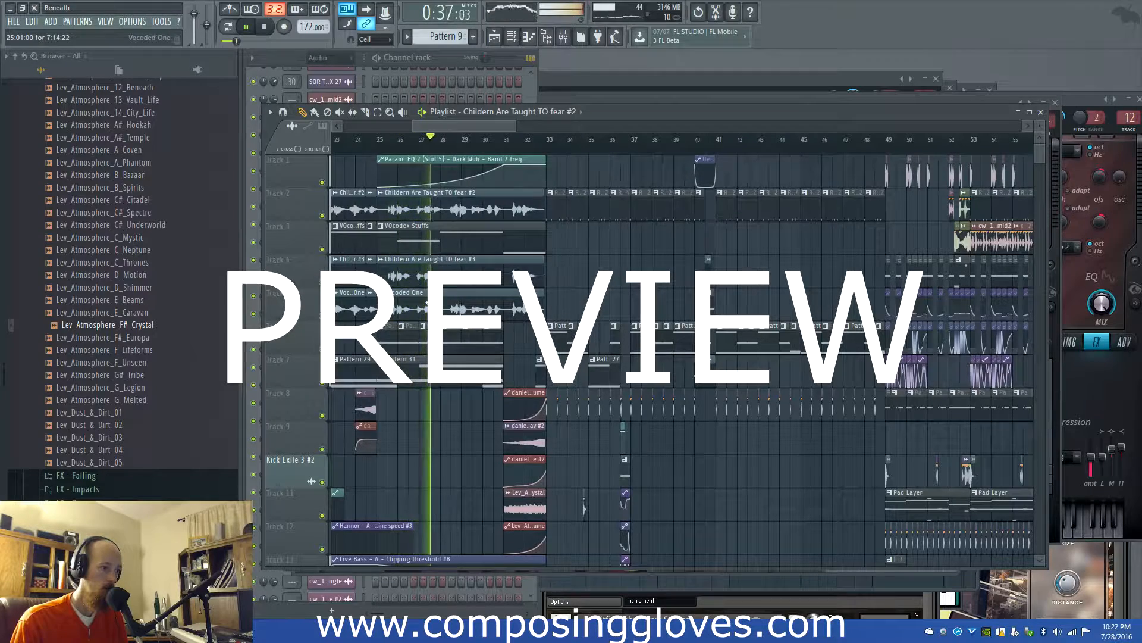
pyautogui.doubleClick(474, 304)
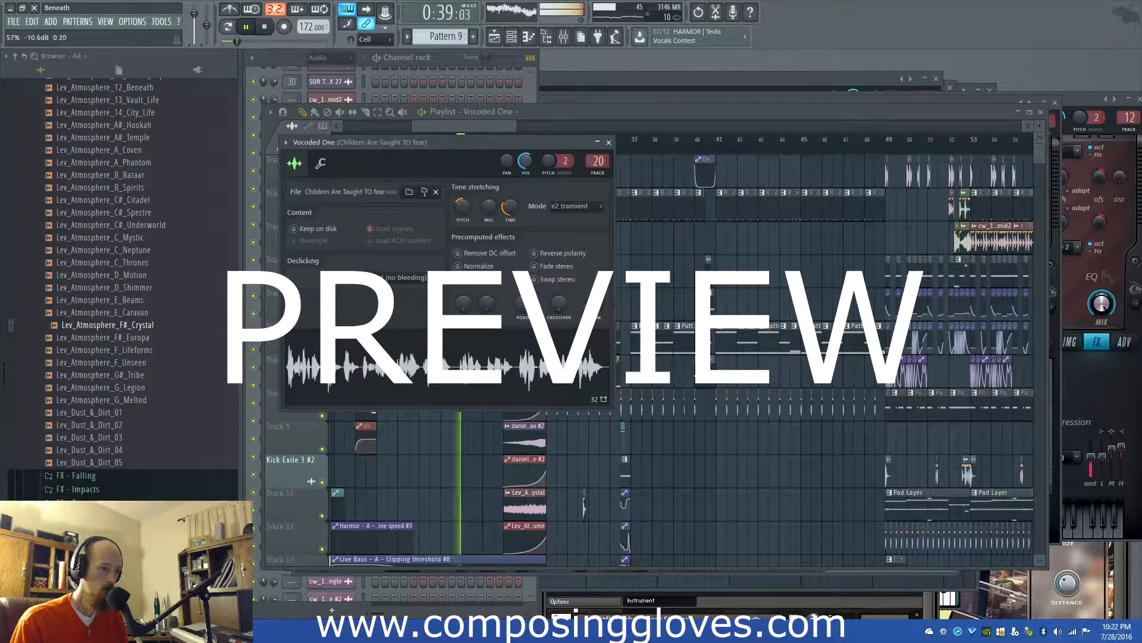
pyautogui.moveTo(492, 126); pyautogui.dragTo(504, 127)
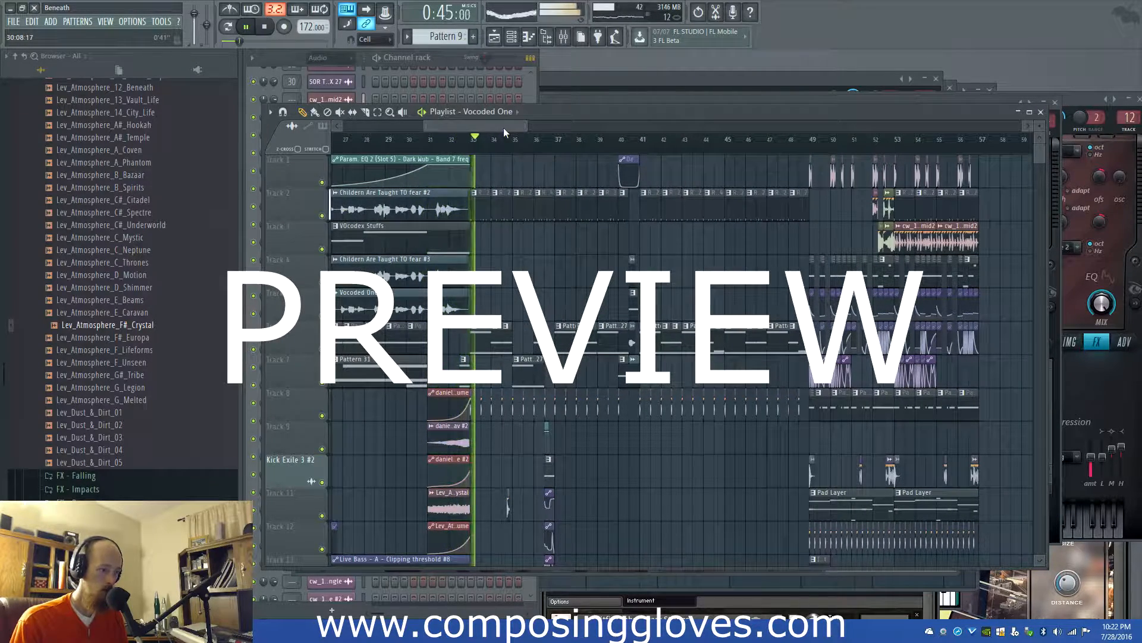
pyautogui.scroll(2, 570, 301)
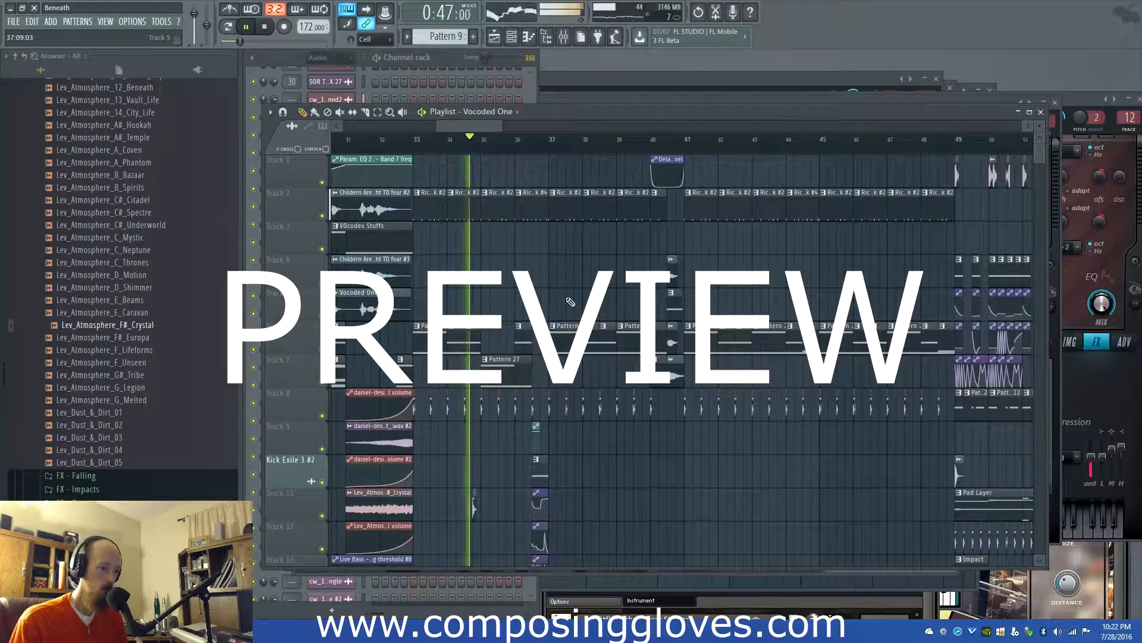
pyautogui.scroll(-3, 553, 286)
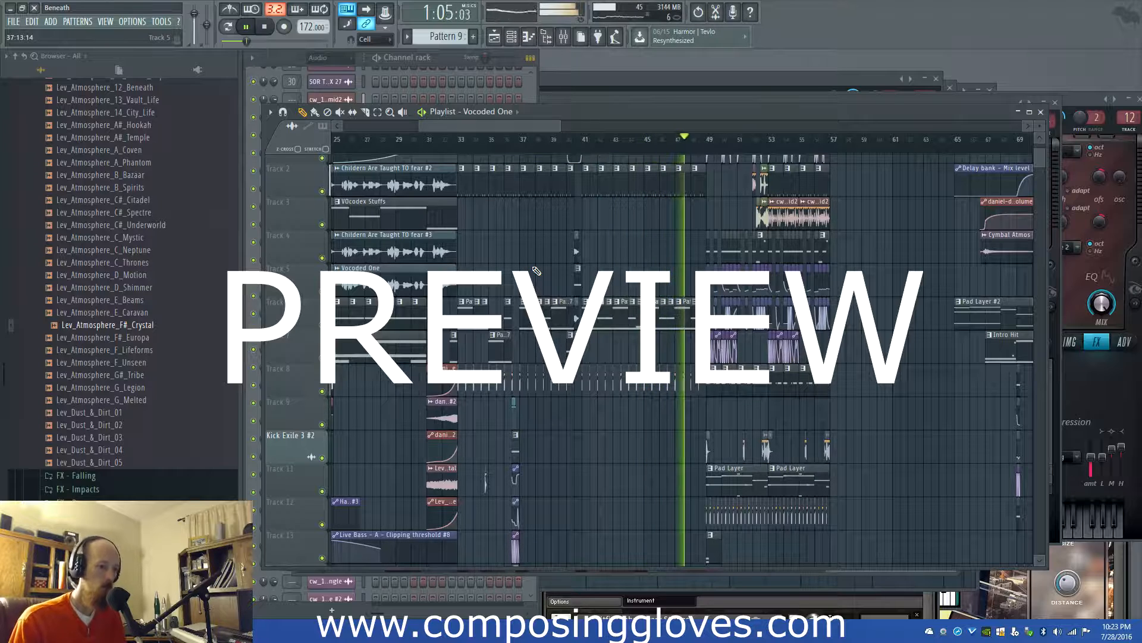
pyautogui.moveTo(625, 256); pyautogui.dragTo(494, 263)
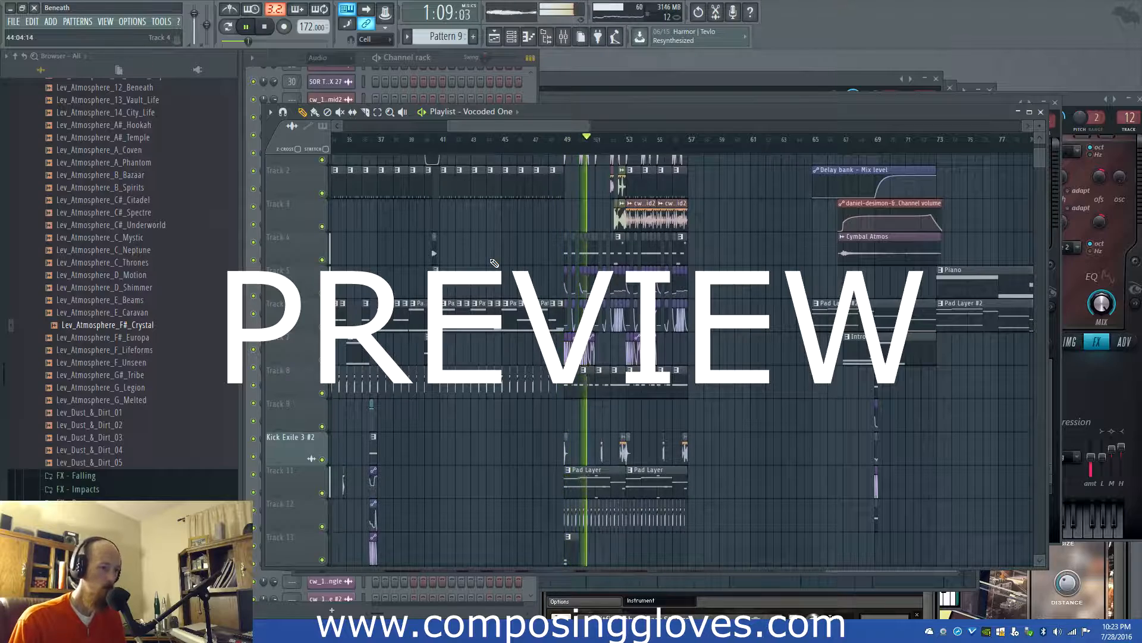
pyautogui.scroll(3, 497, 266)
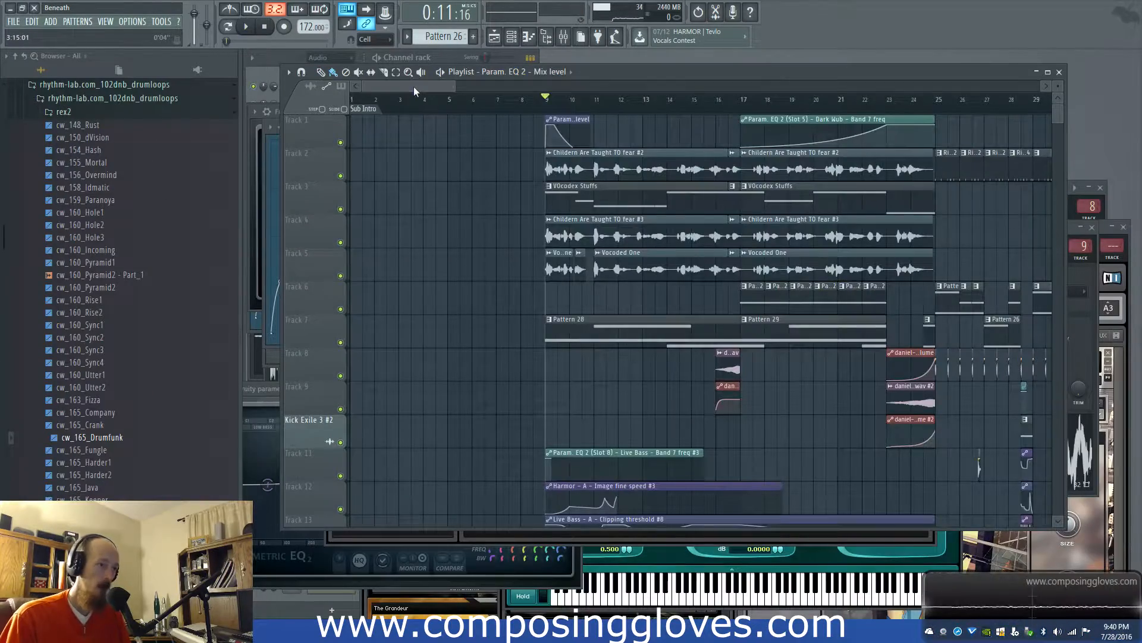
# Examine the empty bars 1 to 8 in the playlist and the vocal, vocoder, pattern and automation clips that start at bar 9
pyautogui.moveTo(413, 87); pyautogui.dragTo(351, 104)
pyautogui.scroll(-9, 350, 125)
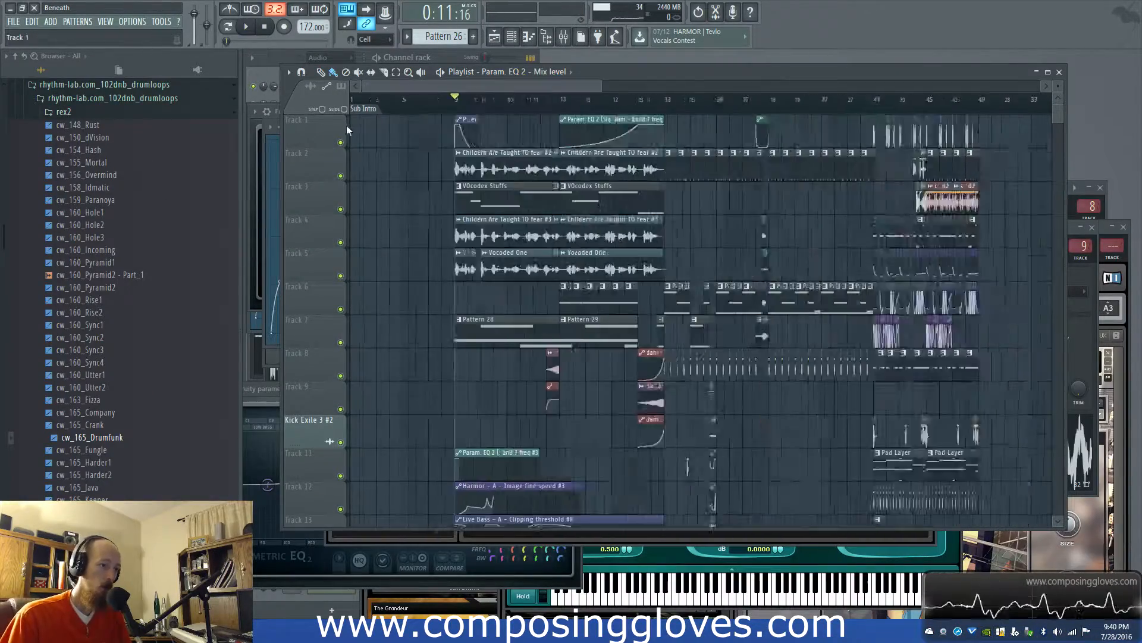
pyautogui.scroll(8, 387, 156)
pyautogui.moveTo(387, 156); pyautogui.dragTo(716, 163)
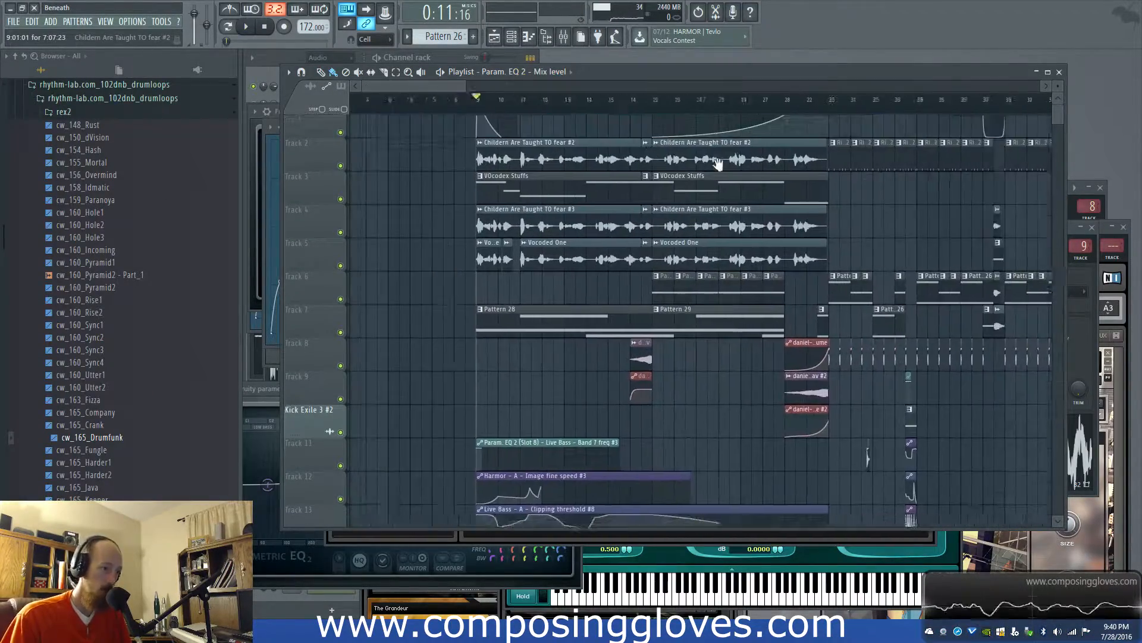
pyautogui.scroll(-4, 514, 198)
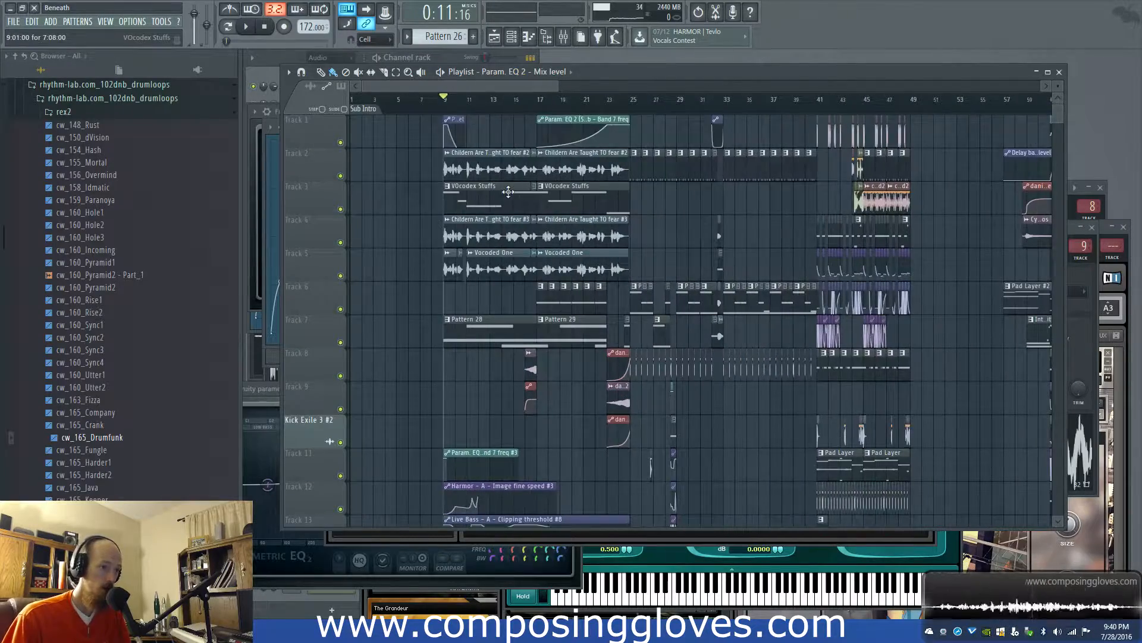
pyautogui.scroll(-5, 513, 197)
pyautogui.scroll(5, 513, 197)
pyautogui.scroll(6, 648, 245)
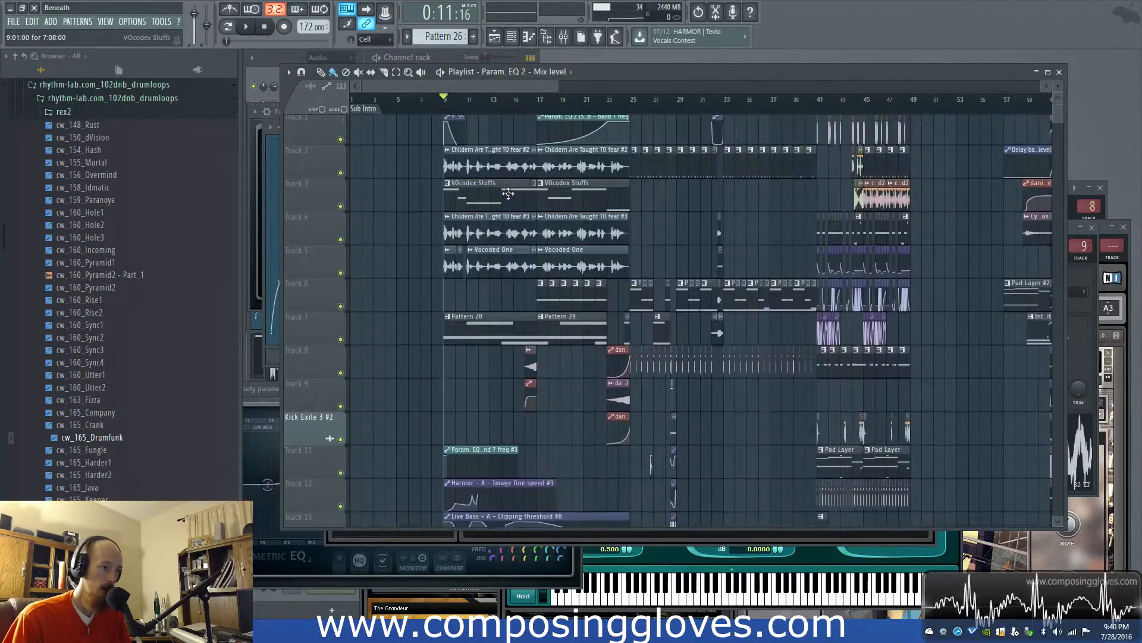
pyautogui.moveTo(647, 246); pyautogui.dragTo(660, 245)
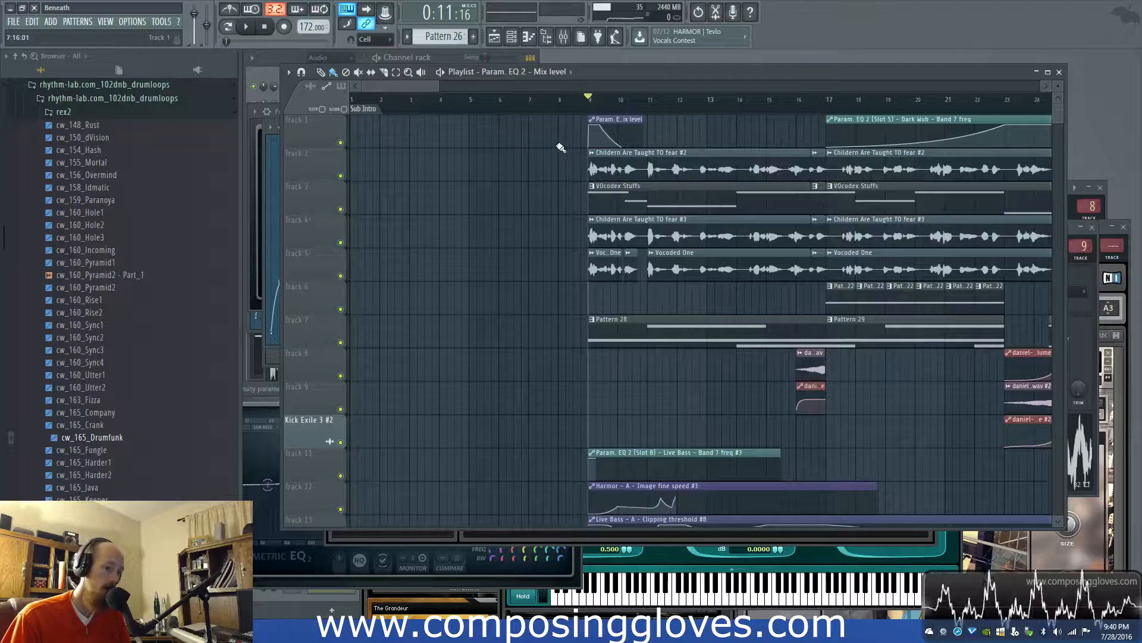
pyautogui.scroll(-2, 472, 250)
pyautogui.scroll(2, 473, 253)
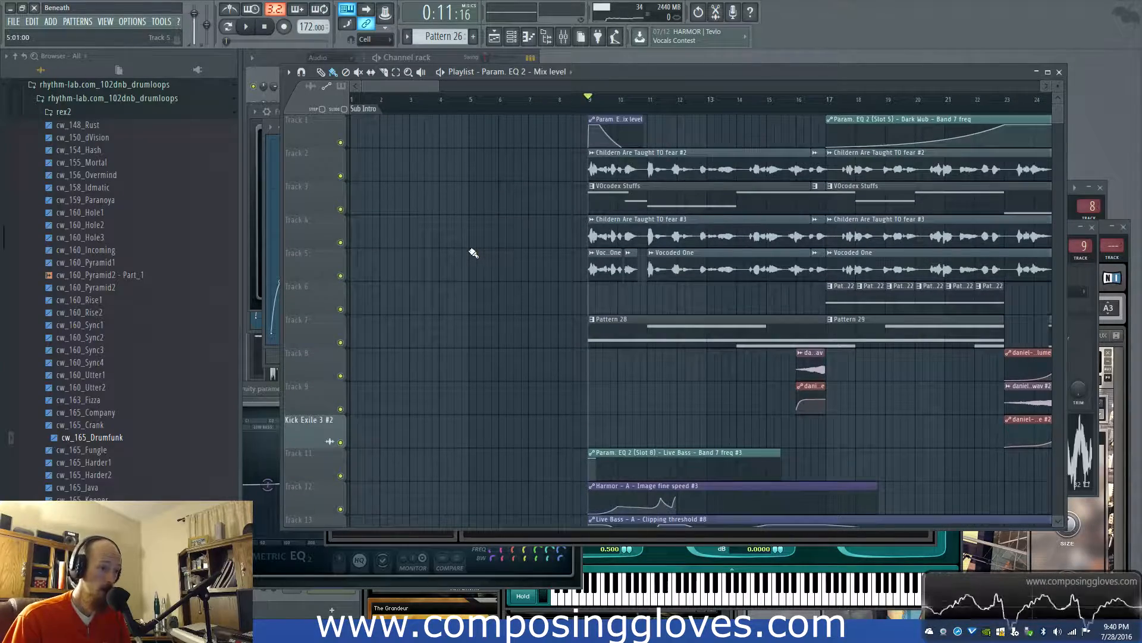
pyautogui.scroll(-3, 473, 252)
pyautogui.scroll(-3, 556, 250)
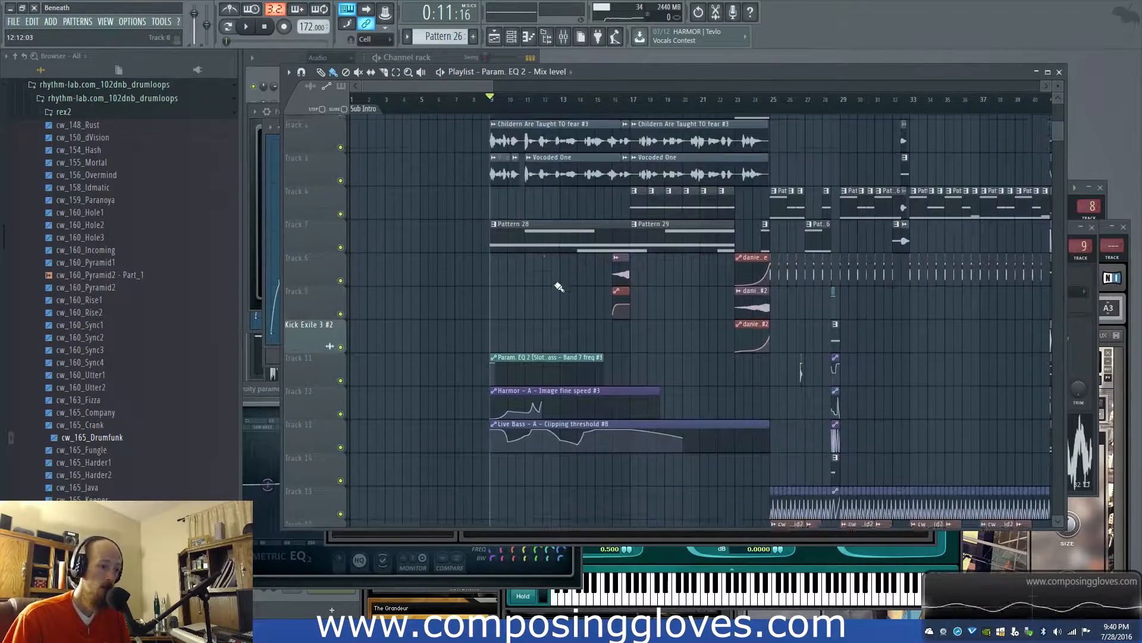
pyautogui.scroll(3, 493, 226)
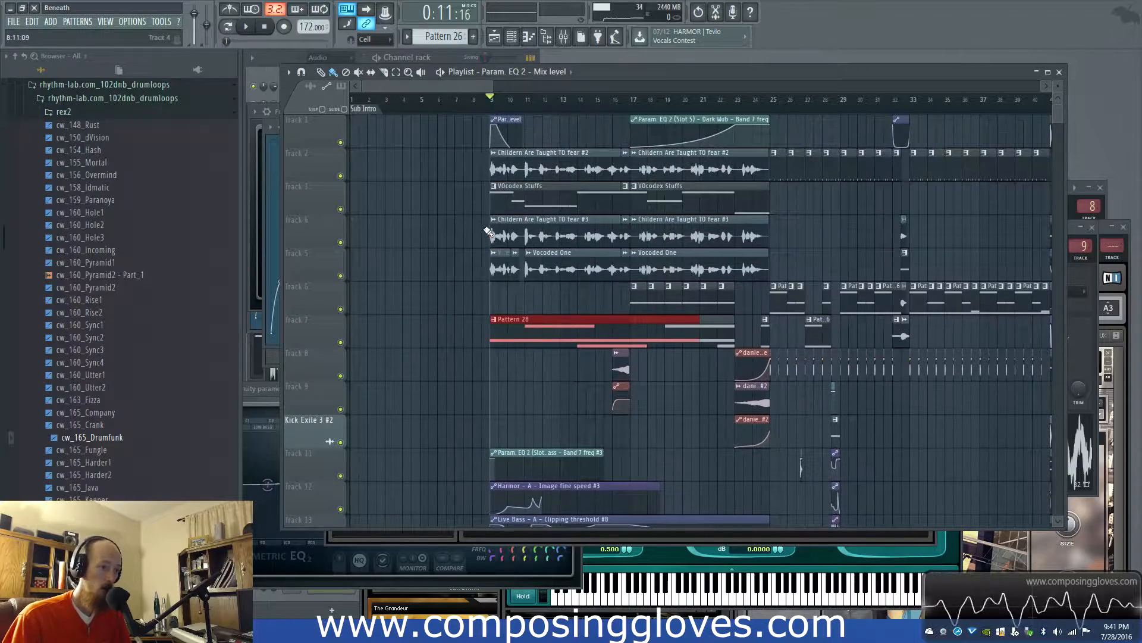
# Try copying Pattern 28 and the Param. EQ 2, Harmor and Live Bass automation clips from bar 9 to bar 1, and undo it
pyautogui.scroll(-3, 485, 209)
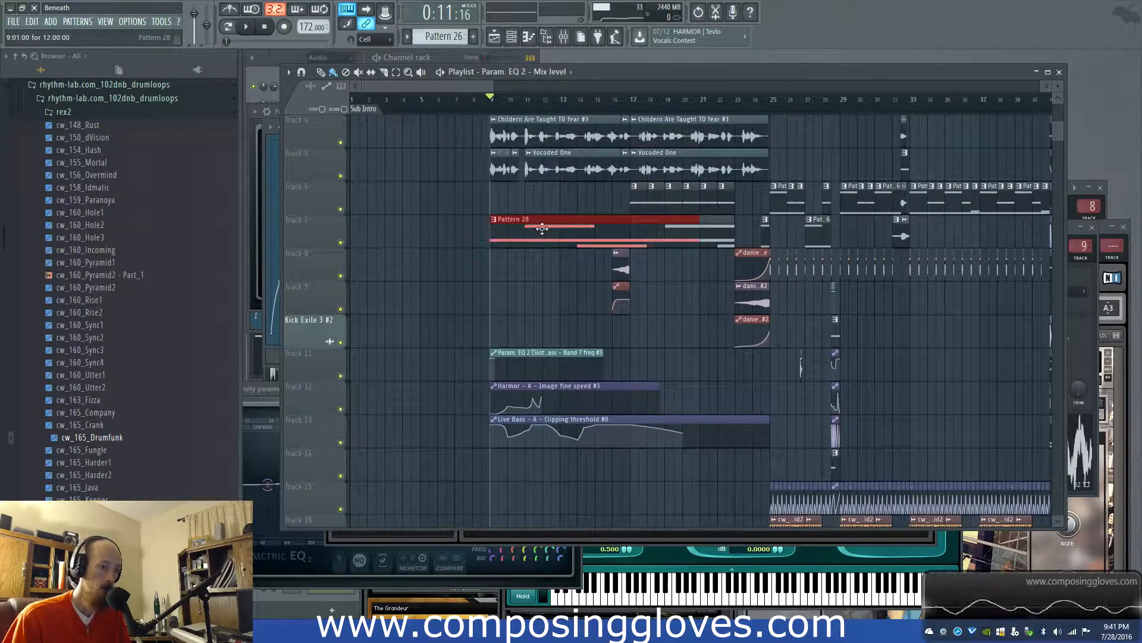
pyautogui.moveTo(470, 221); pyautogui.dragTo(515, 409)
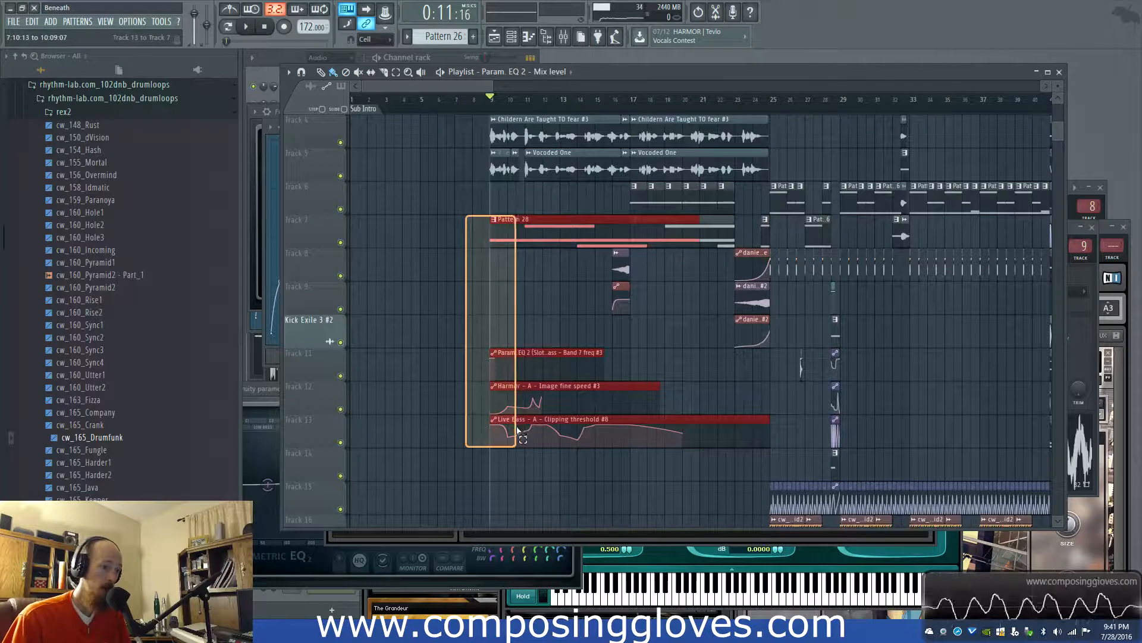
pyautogui.moveTo(512, 235); pyautogui.dragTo(279, 236)
pyautogui.moveTo(405, 233); pyautogui.dragTo(204, 248)
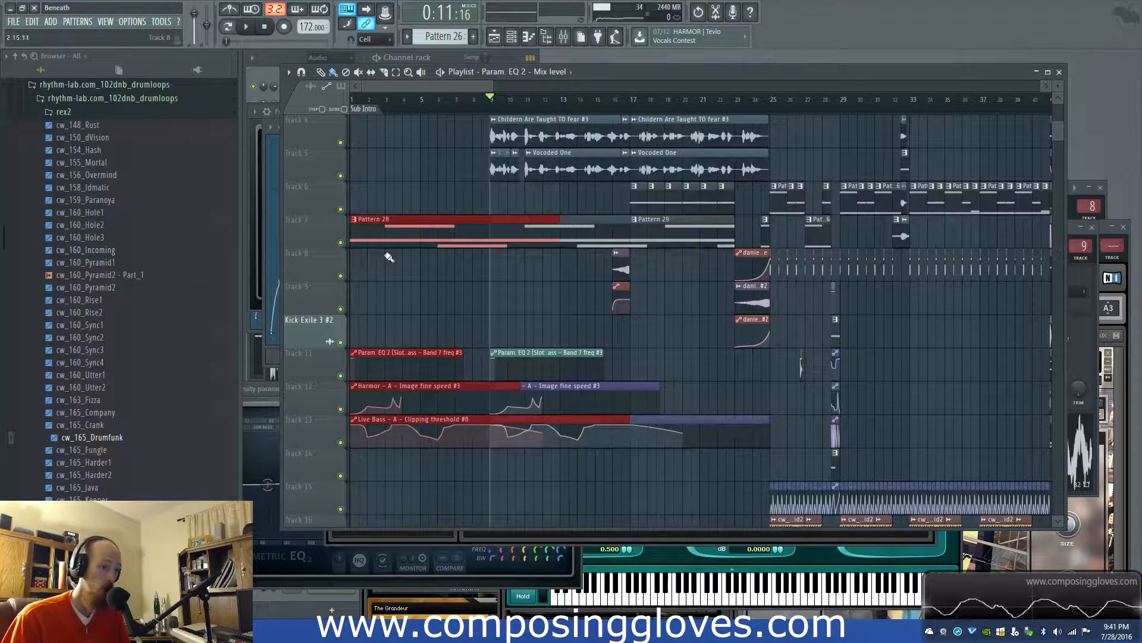
pyautogui.hotkey('ctrl', 'z')
pyautogui.hotkey('ctrl', 'z')
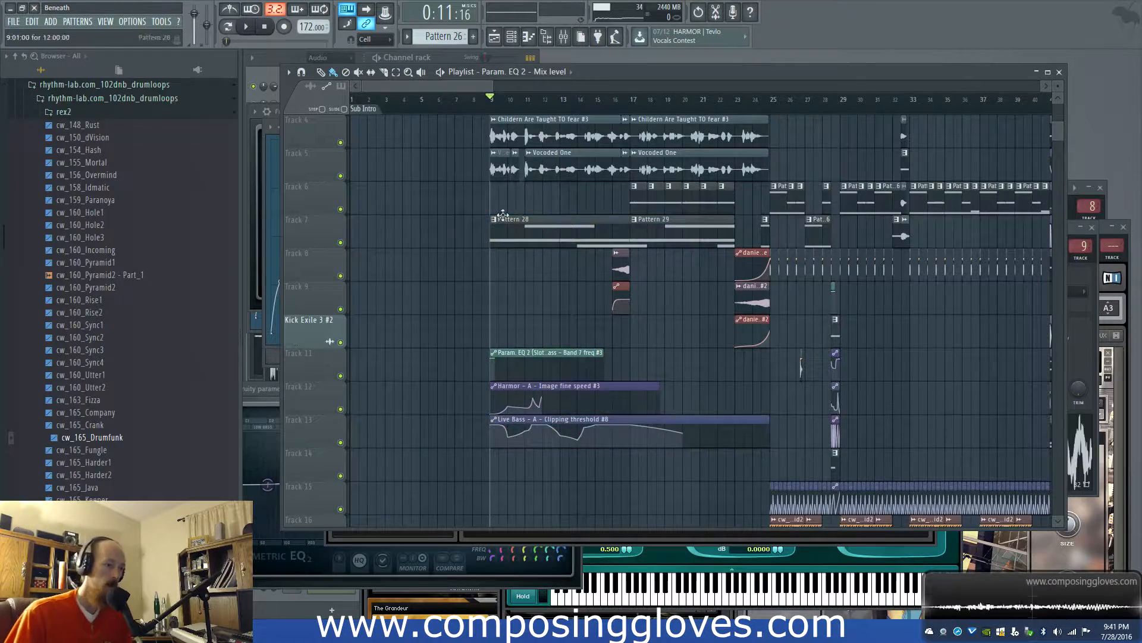
# Play the section from bar 9 briefly and review its vocal, vocoder, Pattern 28 and automation clips
pyautogui.scroll(3, 503, 215)
pyautogui.press('space')
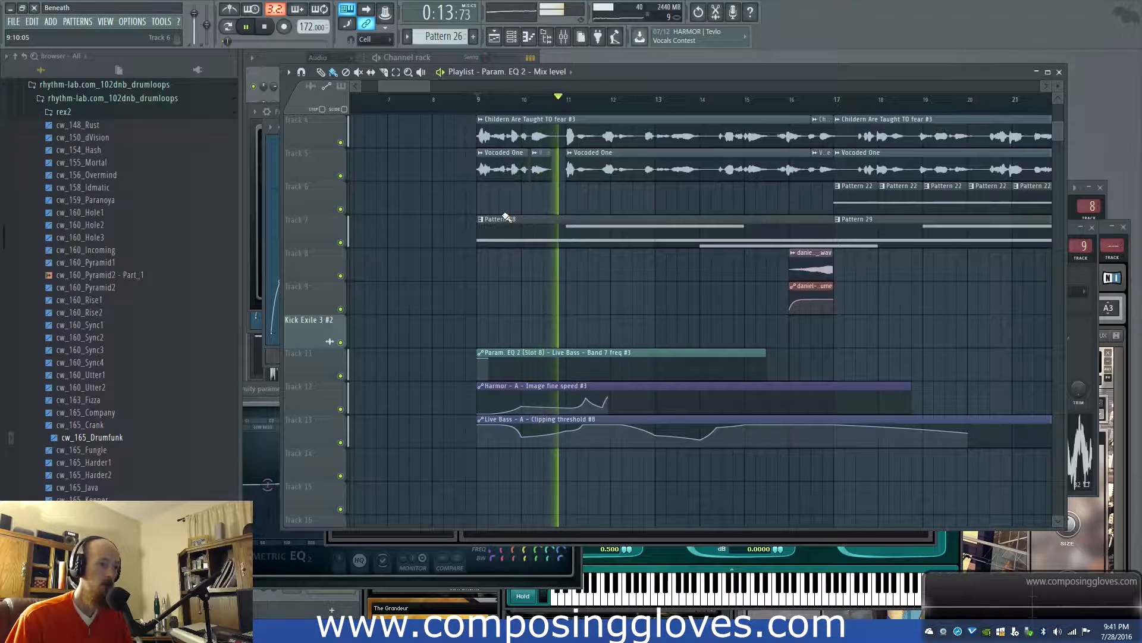
pyautogui.press('space')
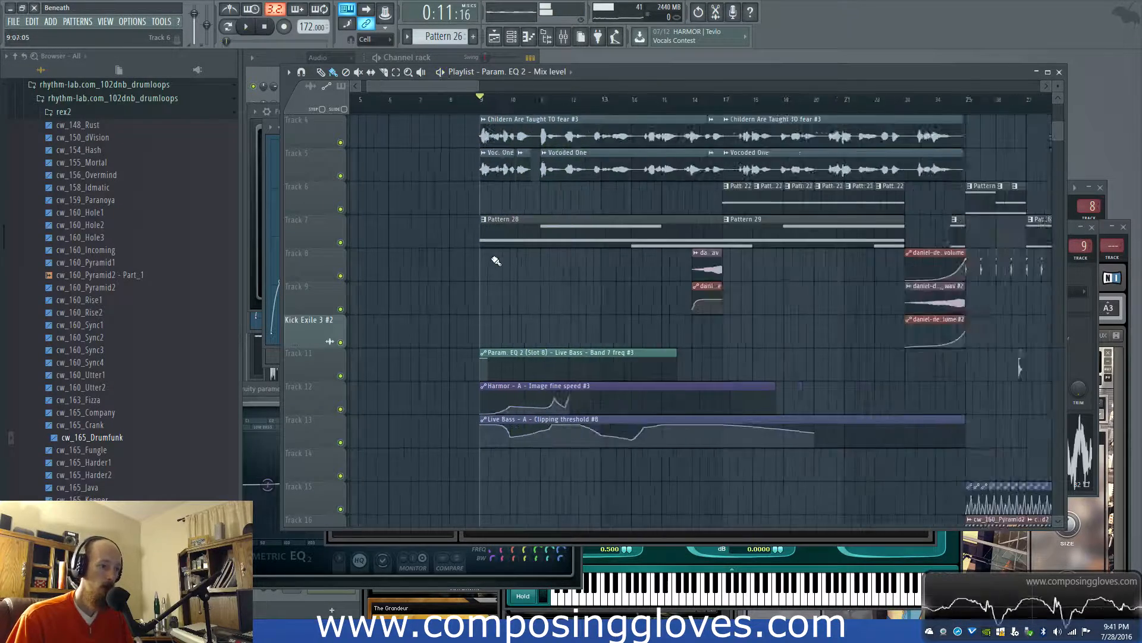
pyautogui.scroll(-5, 494, 257)
pyautogui.scroll(2, 459, 250)
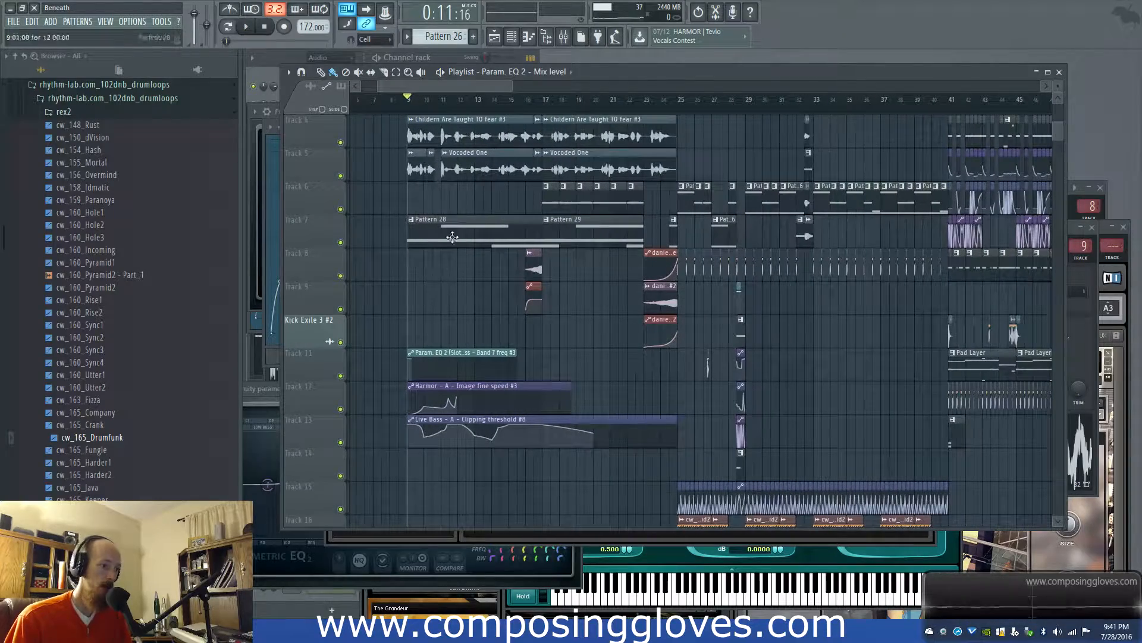
pyautogui.scroll(3, 445, 216)
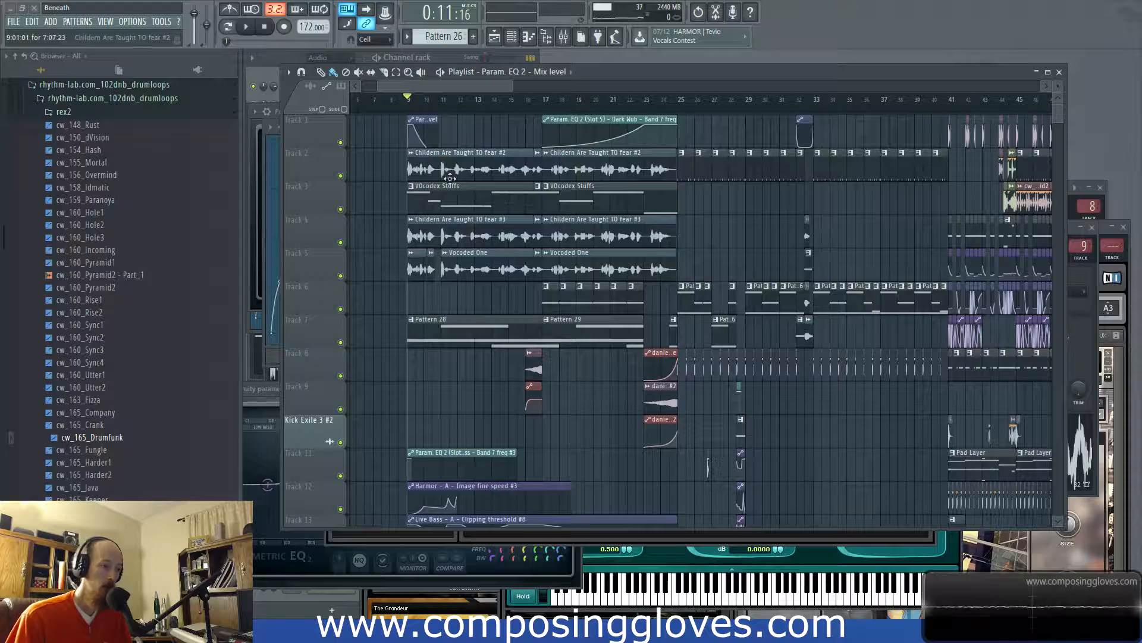
pyautogui.scroll(4, 446, 190)
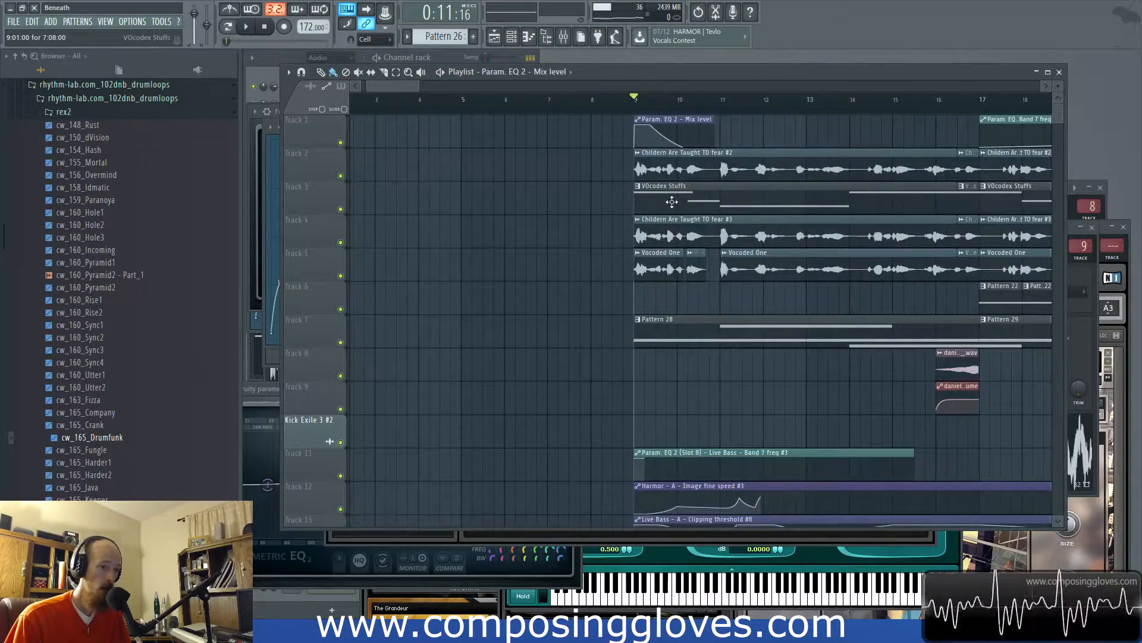
pyautogui.scroll(-2, 672, 202)
pyautogui.scroll(-1, 672, 204)
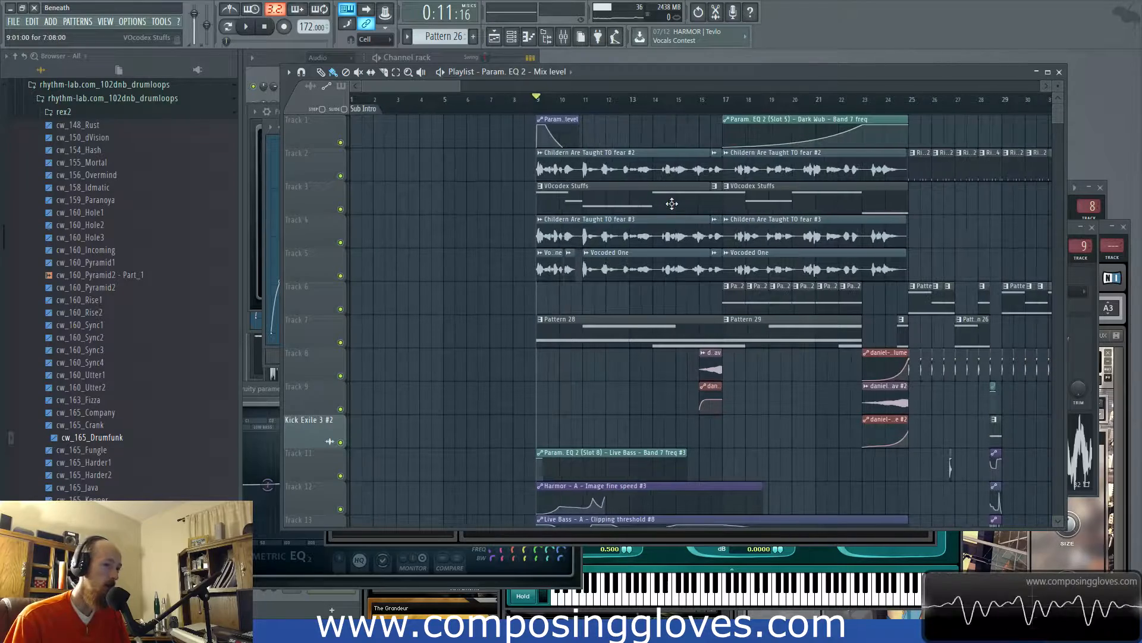
# Copy Pattern 28 and the Param. EQ 2, Harmor image fine speed and Live Bass clipping threshold automation clips from bar 9 to bar 1
pyautogui.scroll(-2, 589, 307)
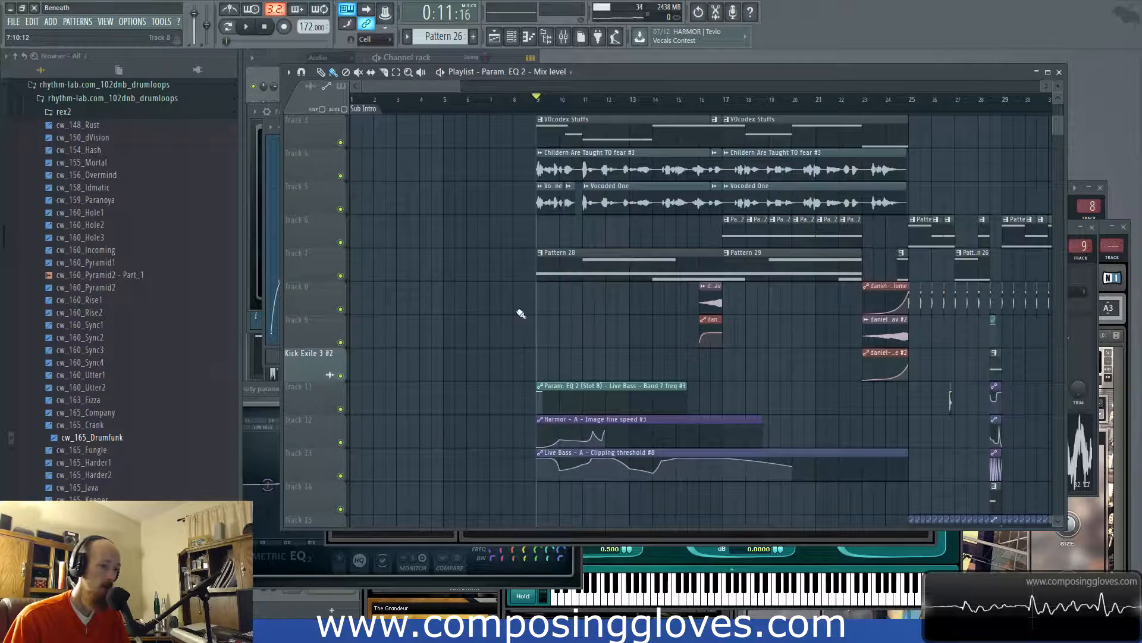
pyautogui.click(607, 420)
pyautogui.moveTo(572, 258)
pyautogui.mouseDown()
pyautogui.moveTo(593, 534)
pyautogui.moveTo(114, 282)
pyautogui.mouseUp()
pyautogui.keyDown('ctrl'); pyautogui.click(419, 297); pyautogui.keyUp('ctrl')
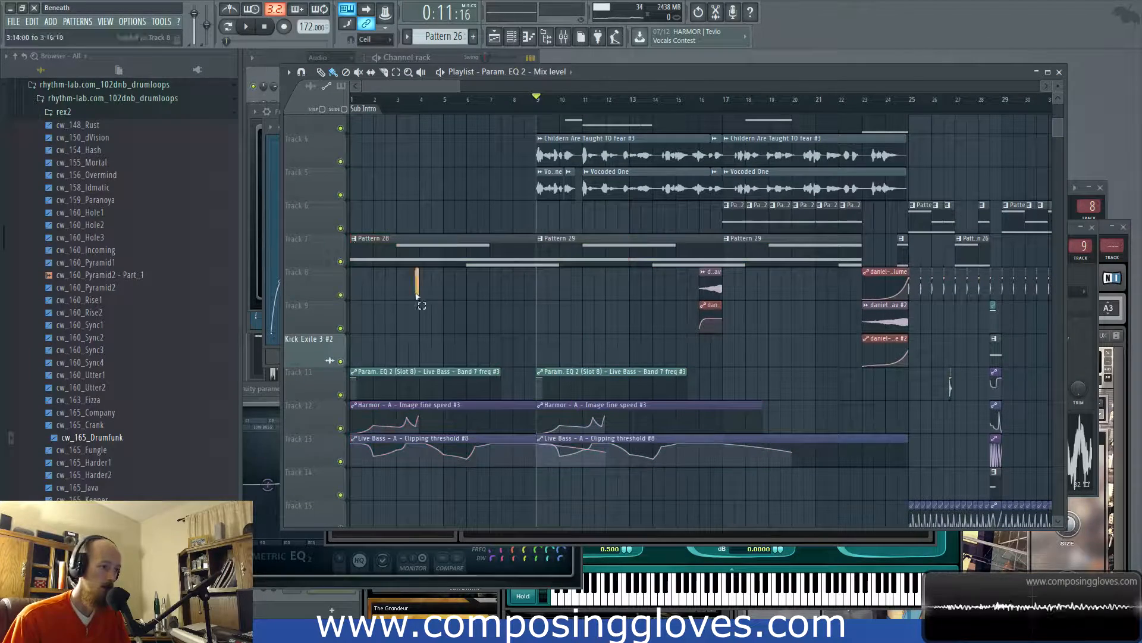
# Make the Pattern 28 copy at bar 1 unique and delete all its Live Bass notes except the first F#3 note
pyautogui.click(357, 248)
pyautogui.click(389, 320)
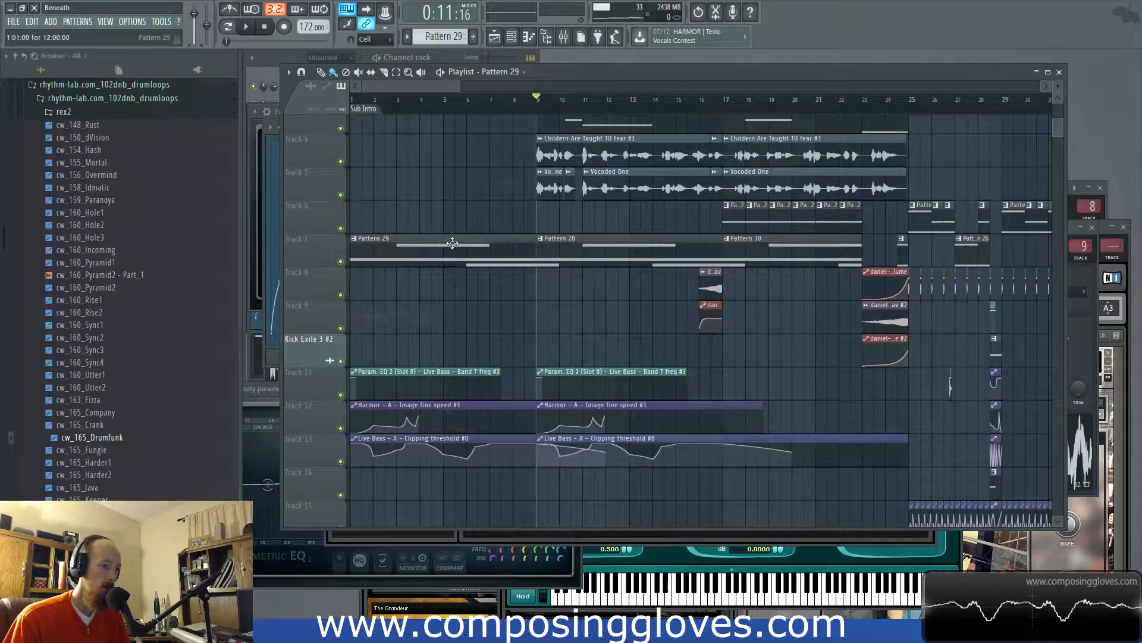
pyautogui.doubleClick(452, 243)
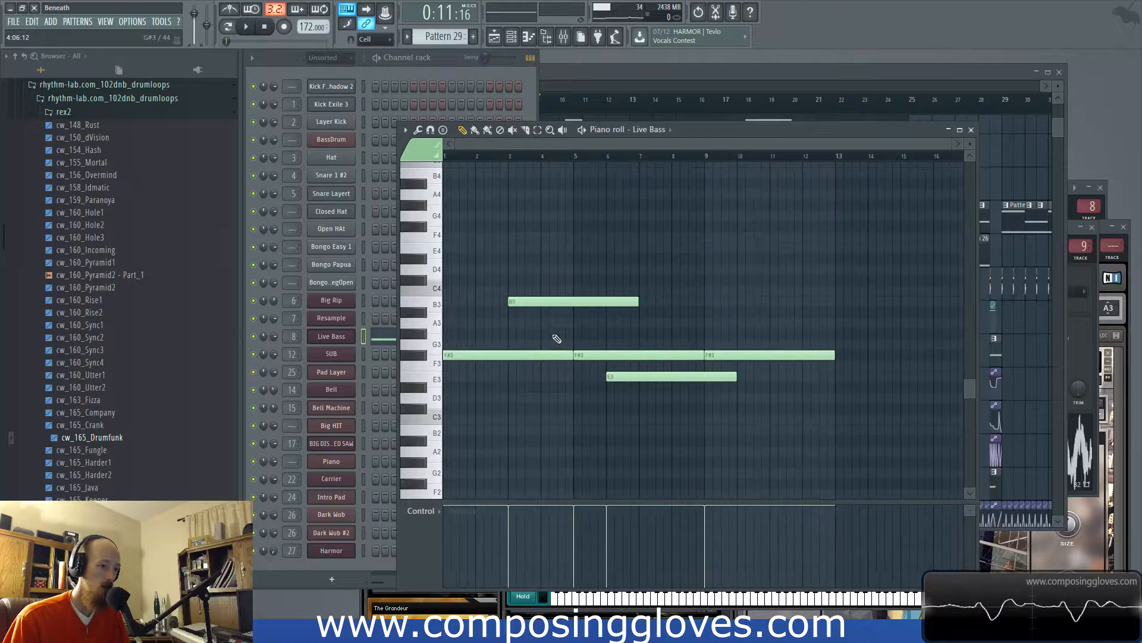
pyautogui.rightClick(767, 355)
pyautogui.rightClick(708, 377)
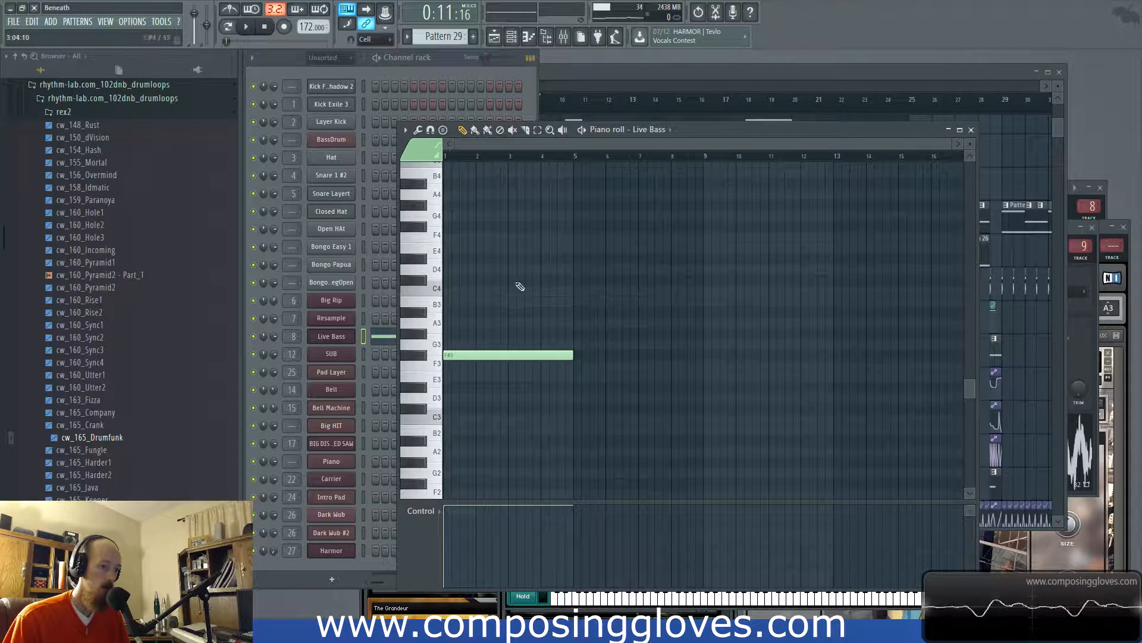
# Start song playback and lengthen the Track 7 pattern clip at bar 1 to 8 bars, ending at bar 9
pyautogui.press('space')
pyautogui.click(612, 70)
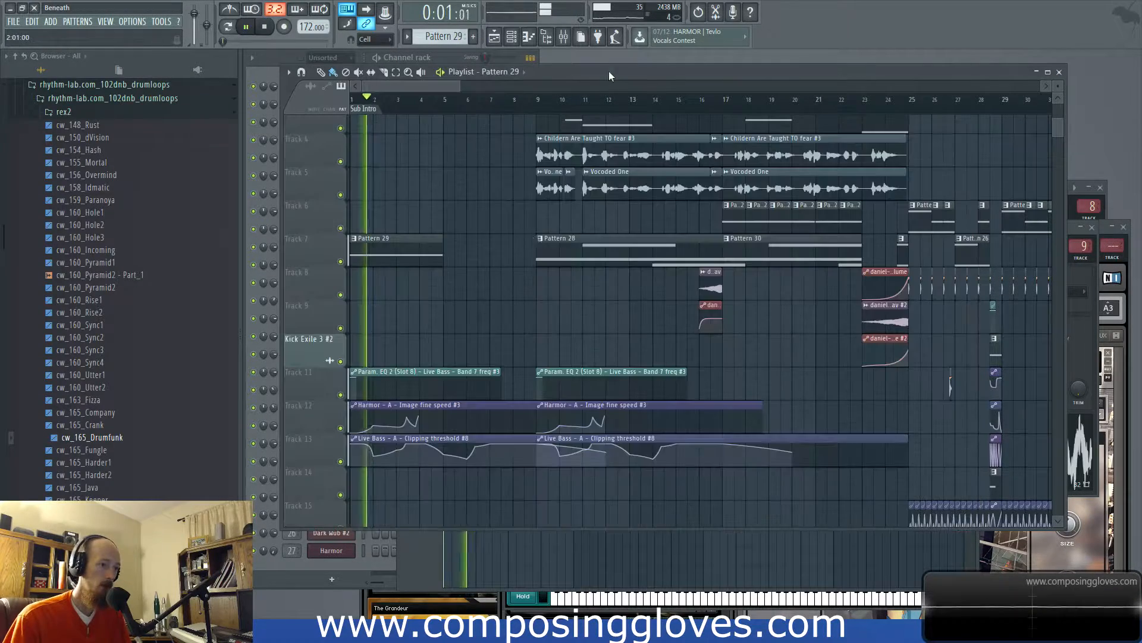
pyautogui.moveTo(431, 285); pyautogui.dragTo(513, 314)
pyautogui.moveTo(544, 270); pyautogui.dragTo(752, 274)
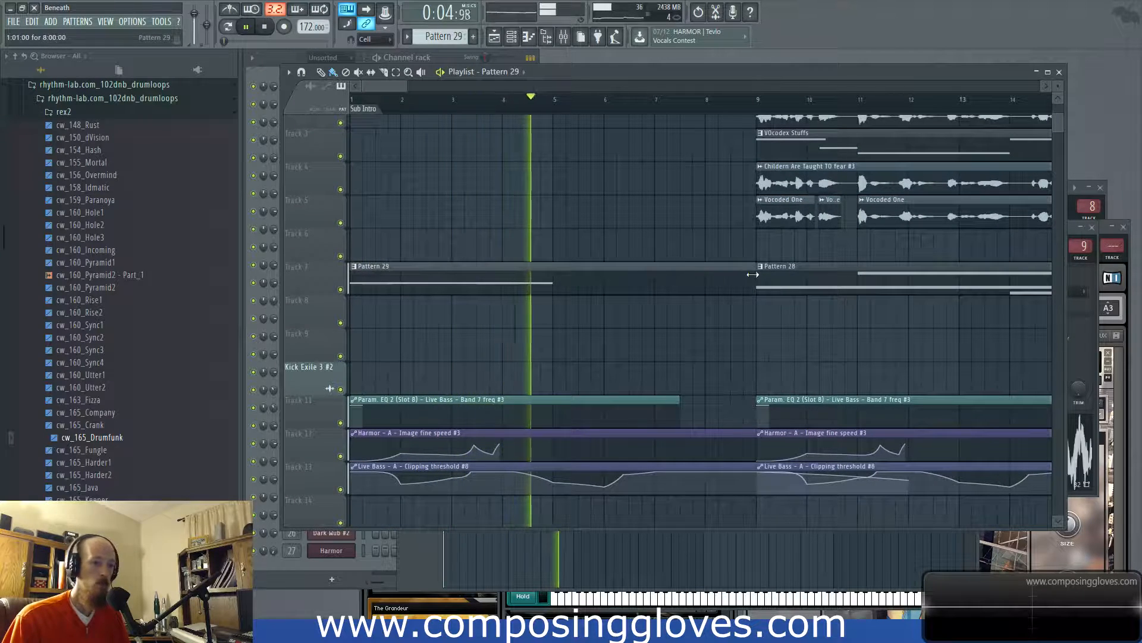
# Open the Live Bass notes of Pattern 29 and duplicate the four-bar F#3 note to bar 5, filling eight bars
pyautogui.doubleClick(670, 291)
pyautogui.press('space')
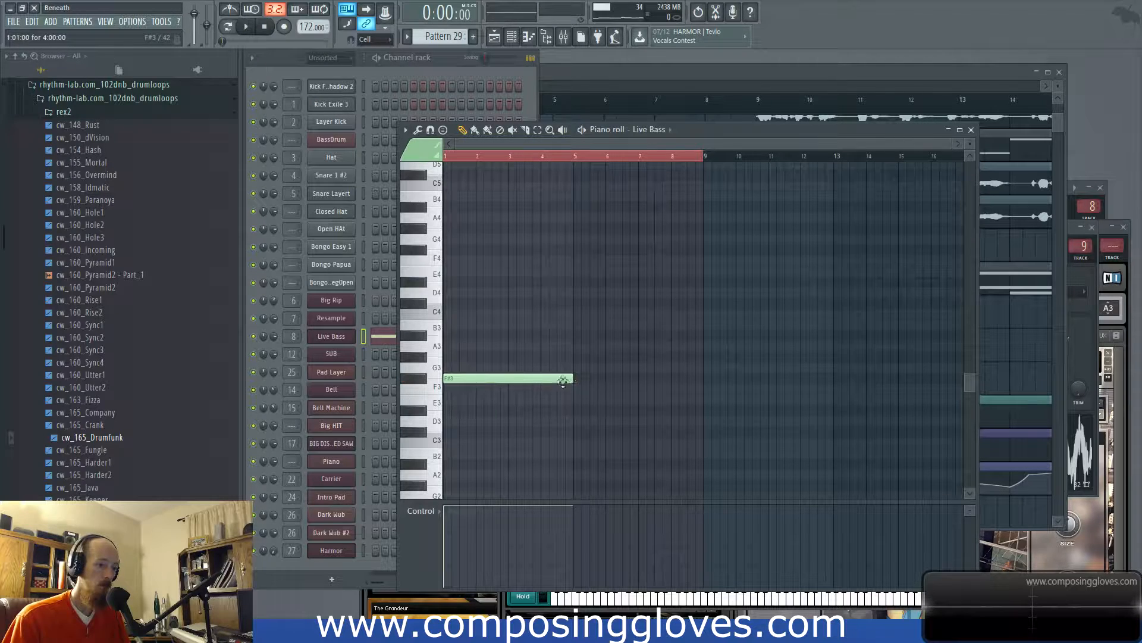
pyautogui.moveTo(563, 381); pyautogui.dragTo(706, 372)
pyautogui.scroll(3, 563, 347)
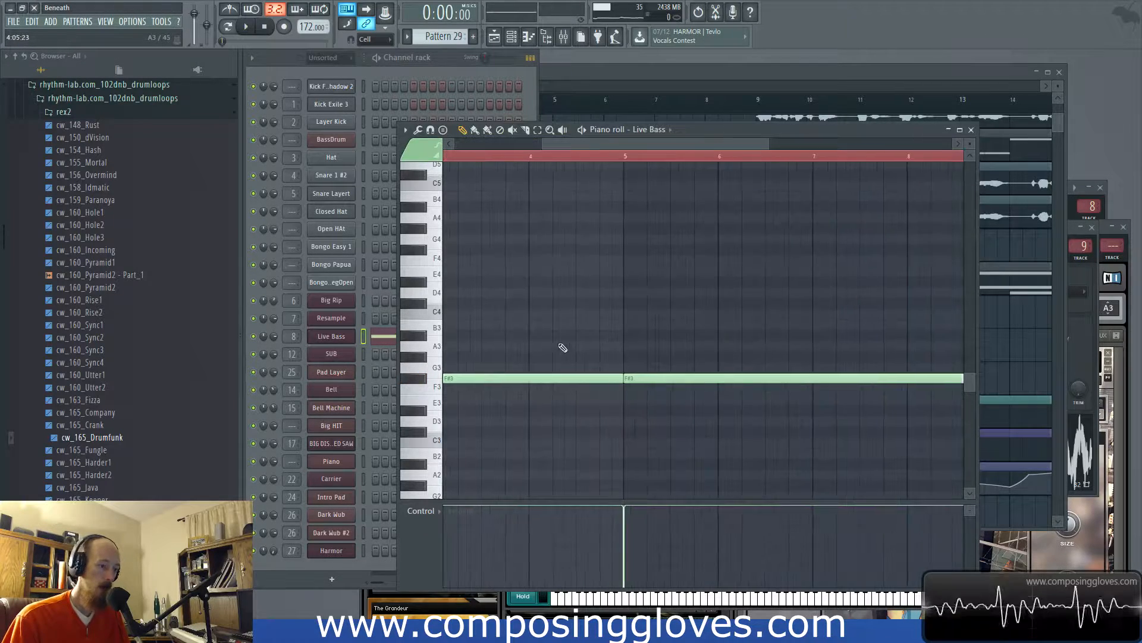
pyautogui.moveTo(563, 347); pyautogui.dragTo(708, 363)
pyautogui.scroll(-2, 721, 354)
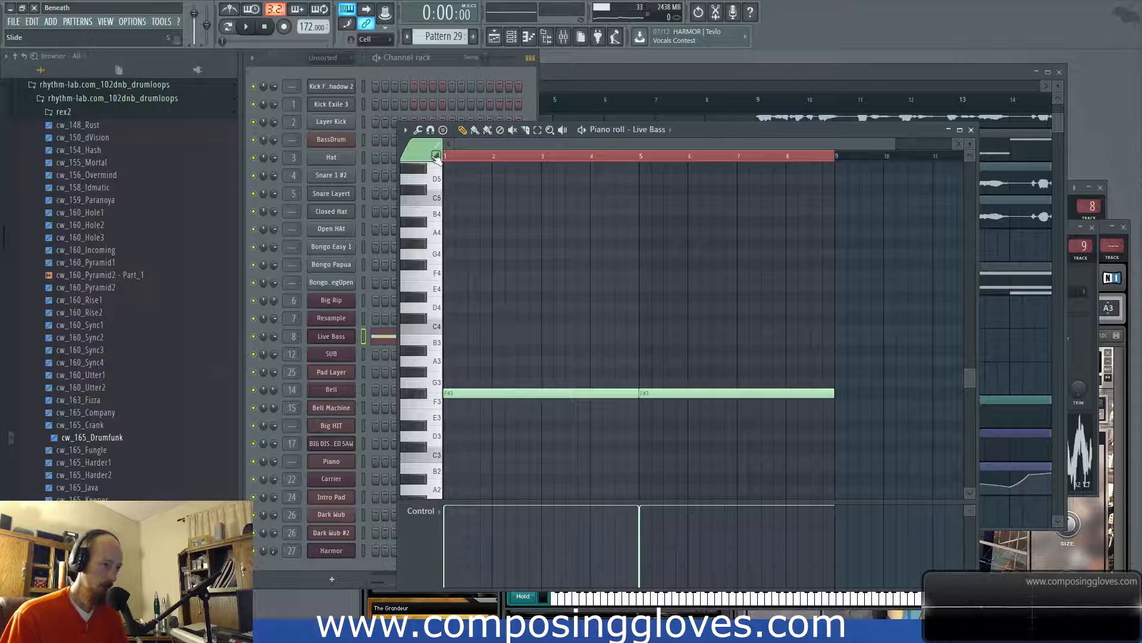
# Add slide notes to the Live Bass, a C4 at bar 3 and an F#2 at bar 7, while playing the section
pyautogui.click(547, 329)
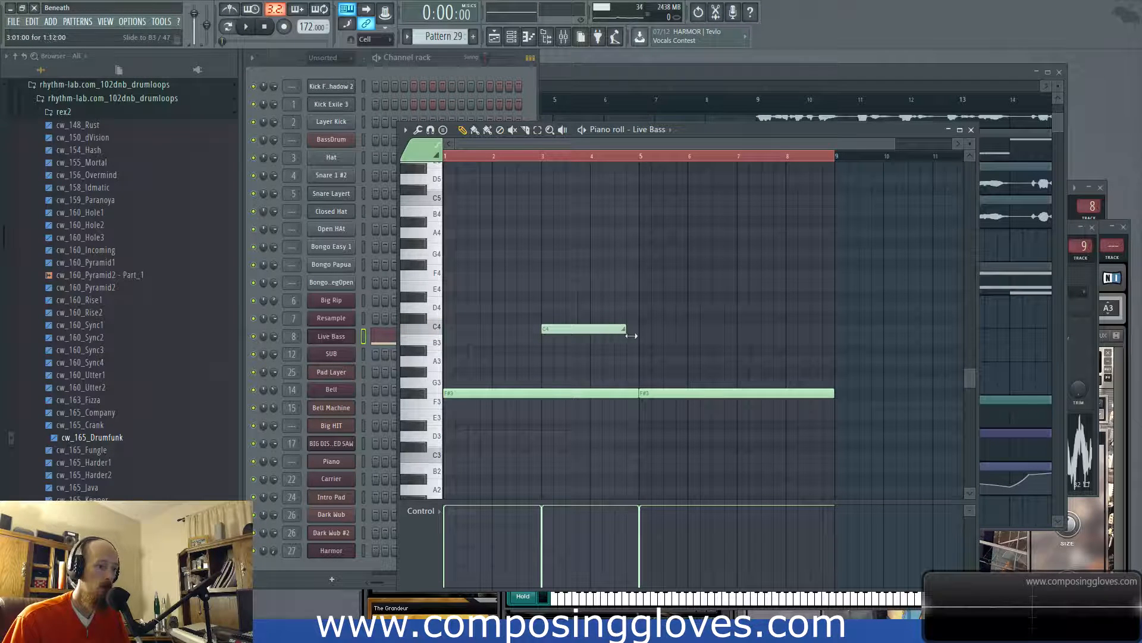
pyautogui.press('space')
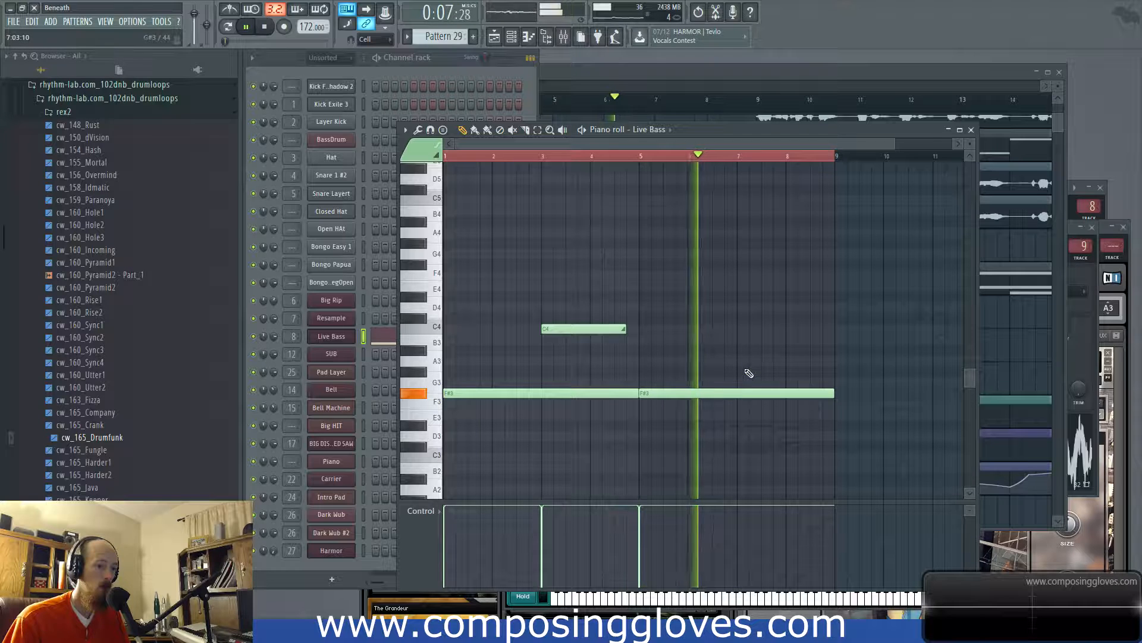
pyautogui.scroll(-3, 759, 432)
pyautogui.click(755, 426)
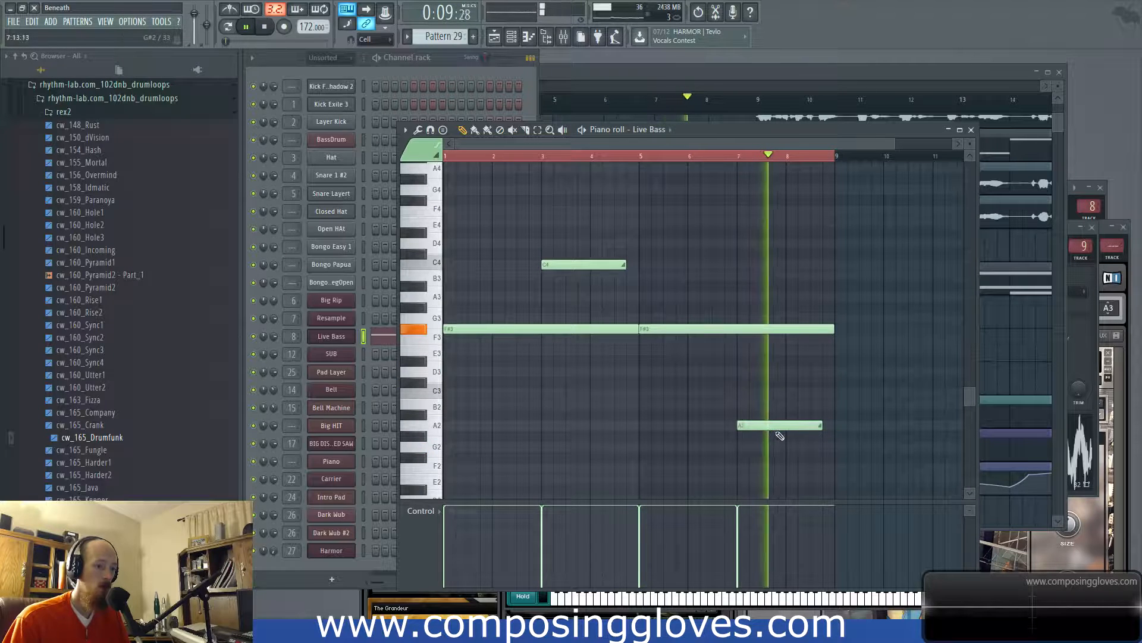
pyautogui.moveTo(776, 429); pyautogui.dragTo(785, 459)
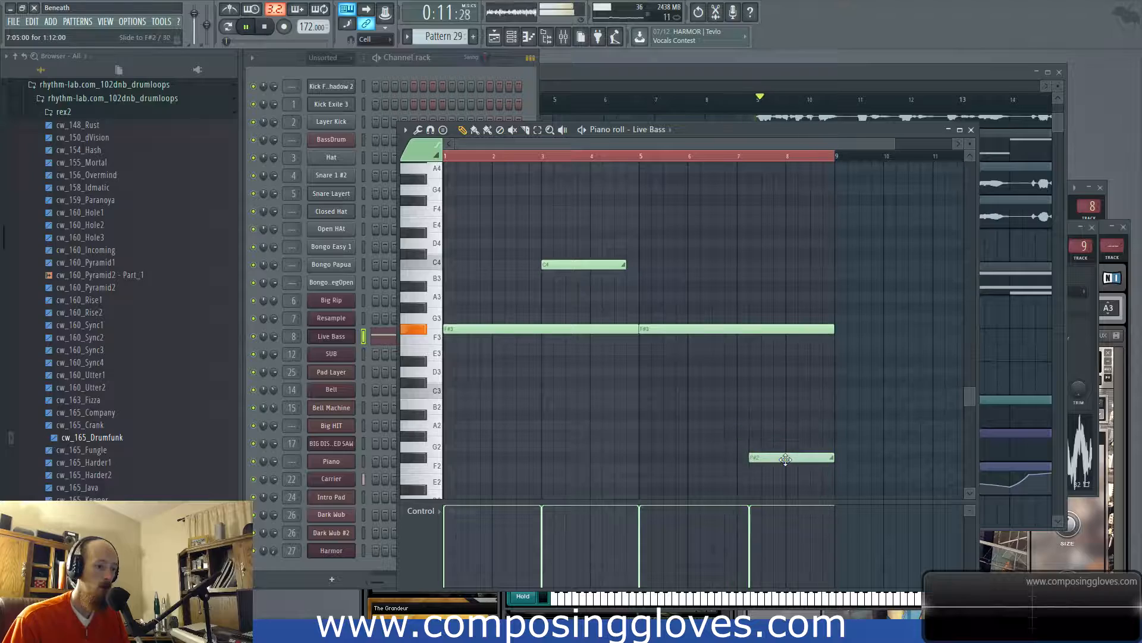
# Make the Live Bass clipping threshold clip at bar 1 unique and raise its low points in the first bar
pyautogui.click(674, 74)
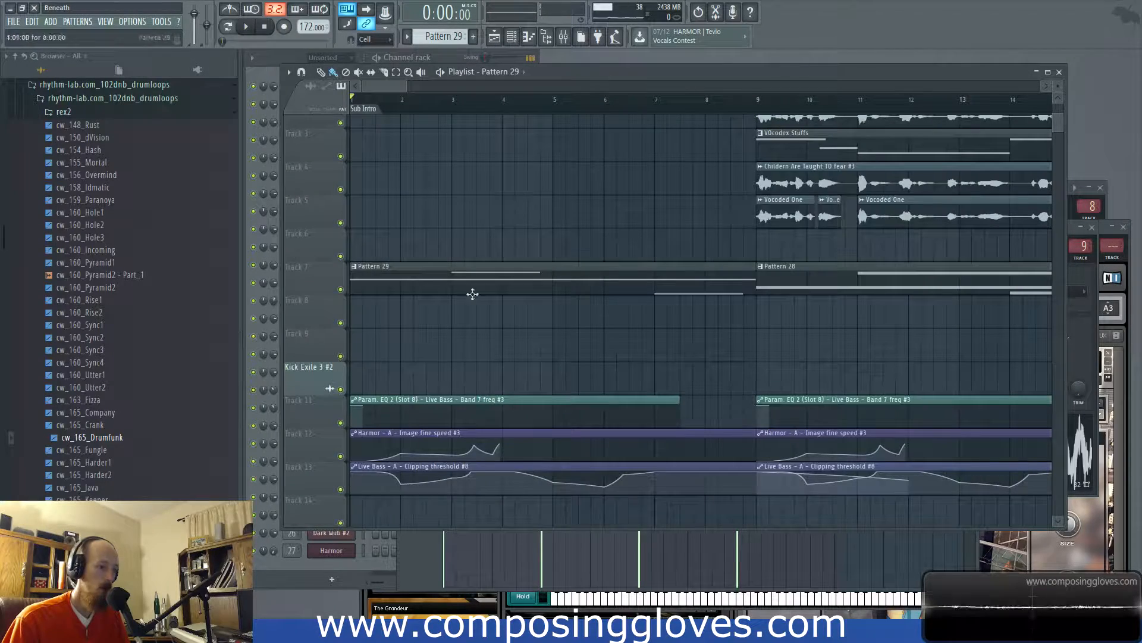
pyautogui.scroll(2, 418, 390)
pyautogui.scroll(-3, 418, 390)
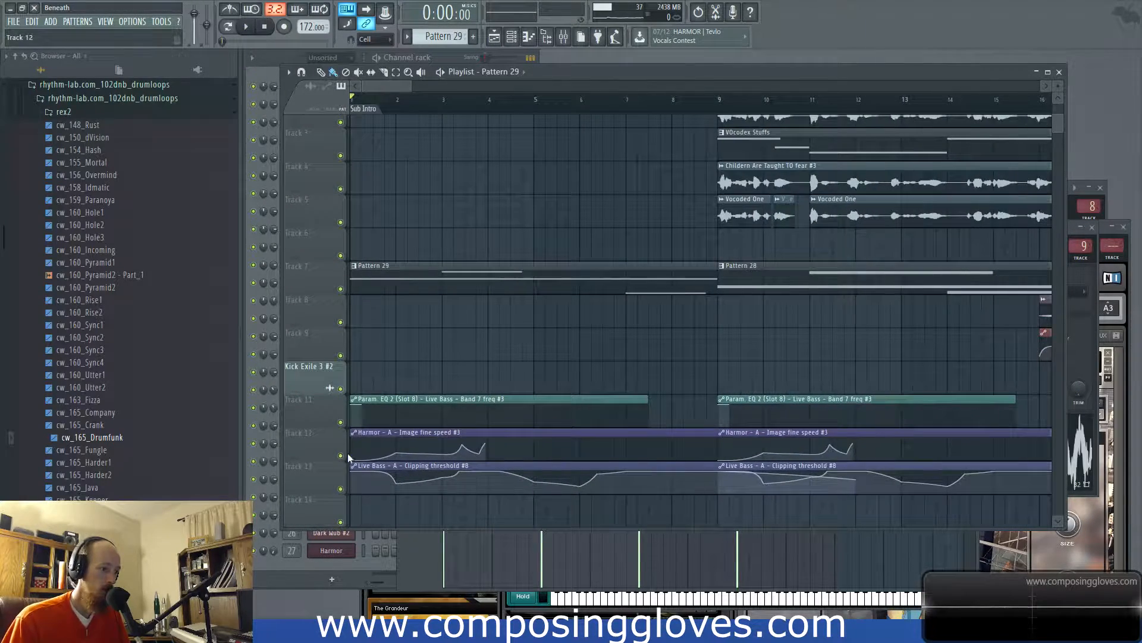
pyautogui.click(361, 467)
pyautogui.click(397, 556)
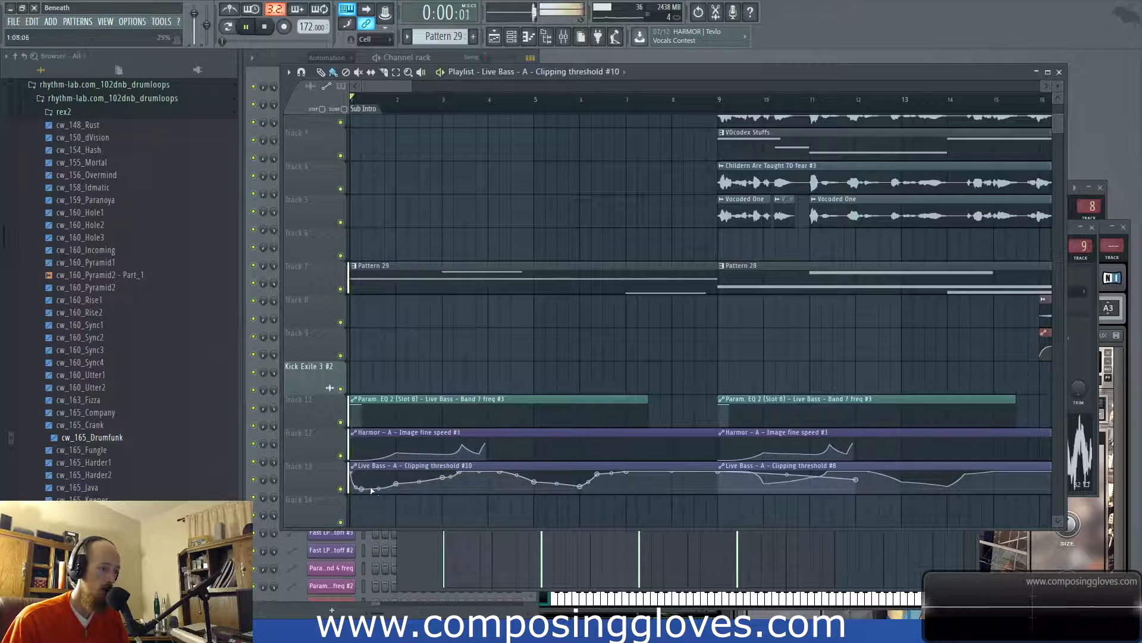
pyautogui.press('space')
pyautogui.moveTo(361, 489); pyautogui.dragTo(373, 479)
pyautogui.press('space')
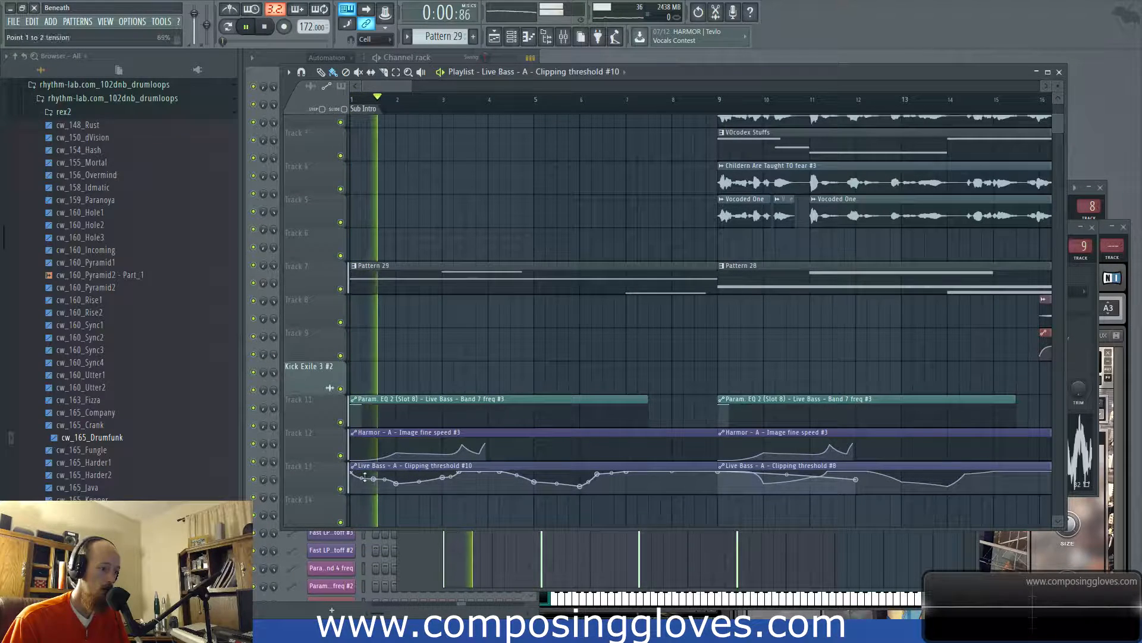
pyautogui.moveTo(397, 484); pyautogui.dragTo(395, 484)
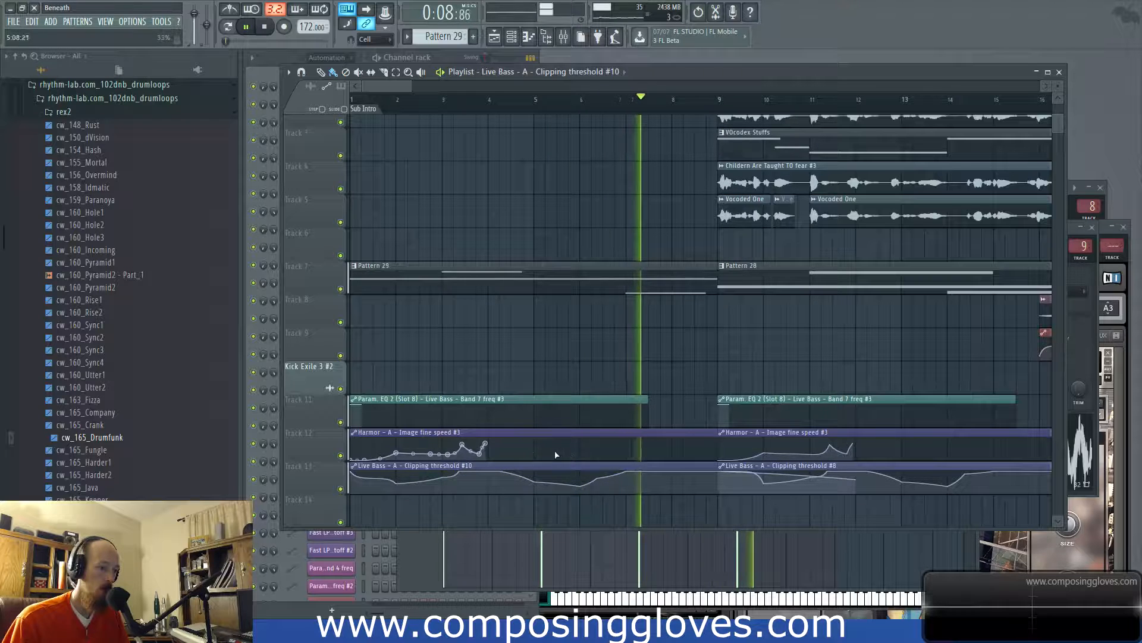
# Make the Harmor image fine speed clip at bar 1 unique and stop playback
pyautogui.click(354, 433)
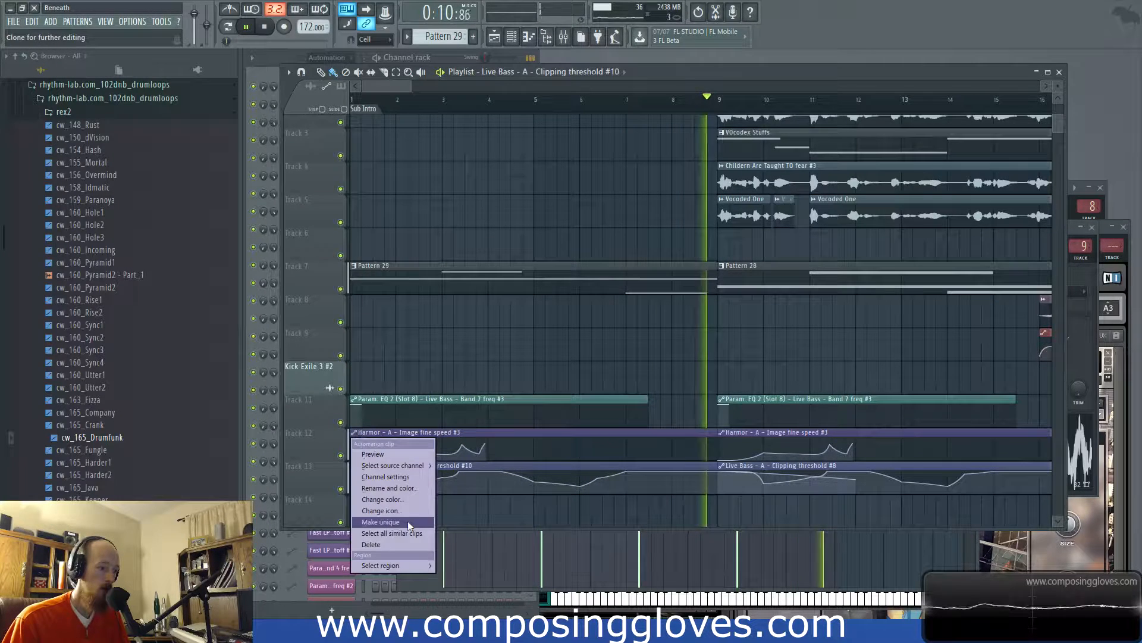
pyautogui.click(409, 523)
pyautogui.press('space')
# Trim the intro's Harmor image fine speed and Live Bass clipping threshold clips so both end at bar 9
pyautogui.moveTo(683, 425); pyautogui.dragTo(698, 505)
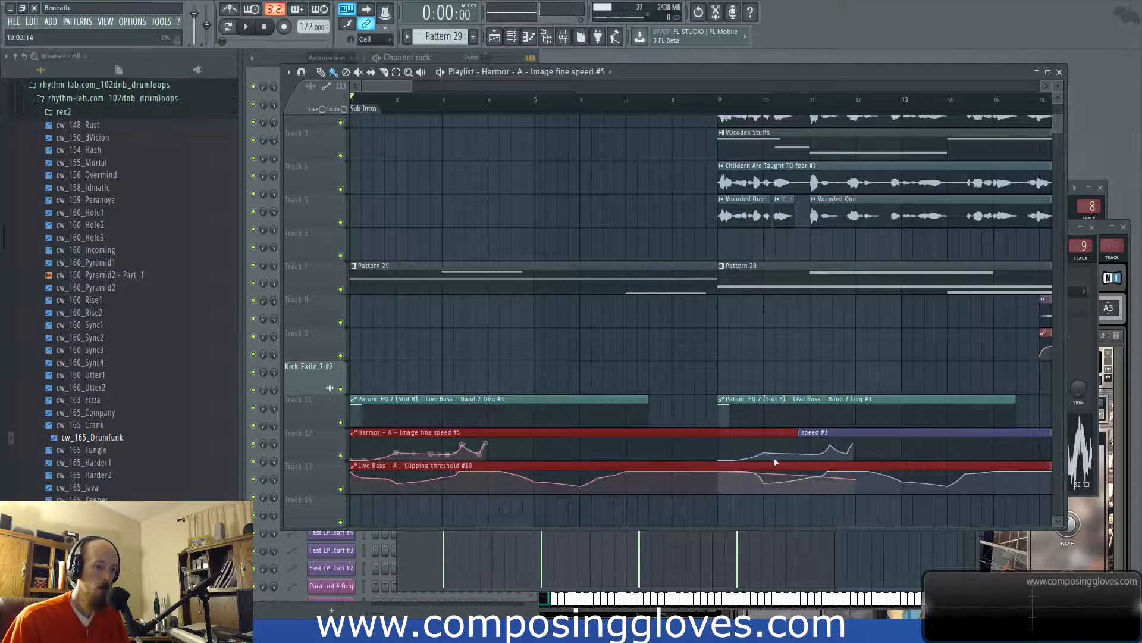
pyautogui.scroll(-1, 789, 433)
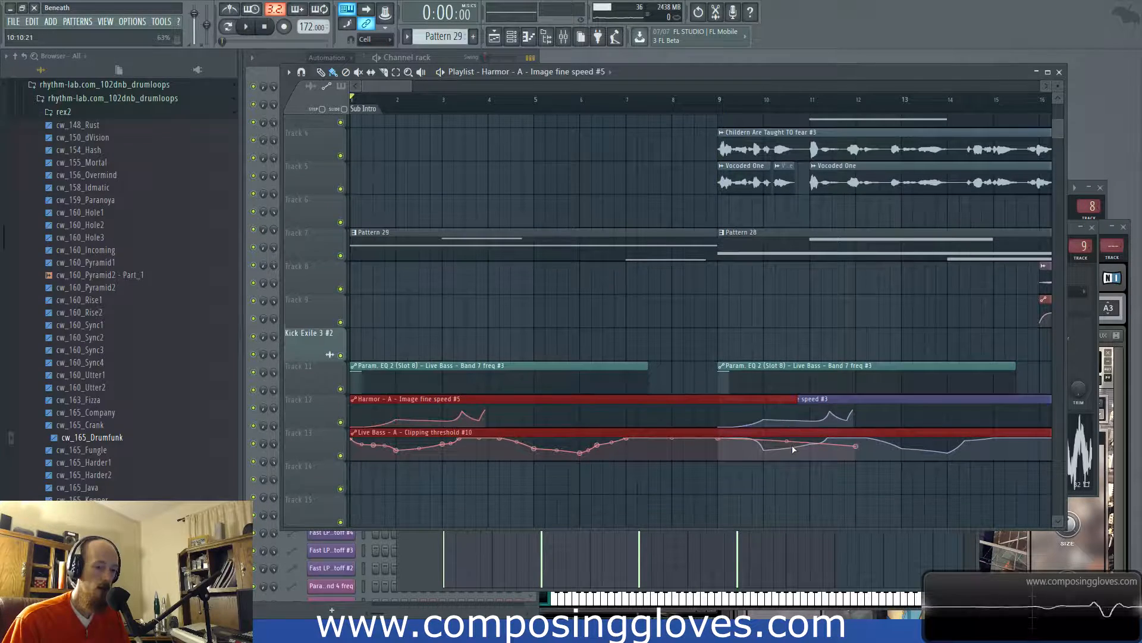
pyautogui.scroll(-2, 863, 435)
pyautogui.keyDown('ctrl'); pyautogui.click(900, 433); pyautogui.keyUp('ctrl')
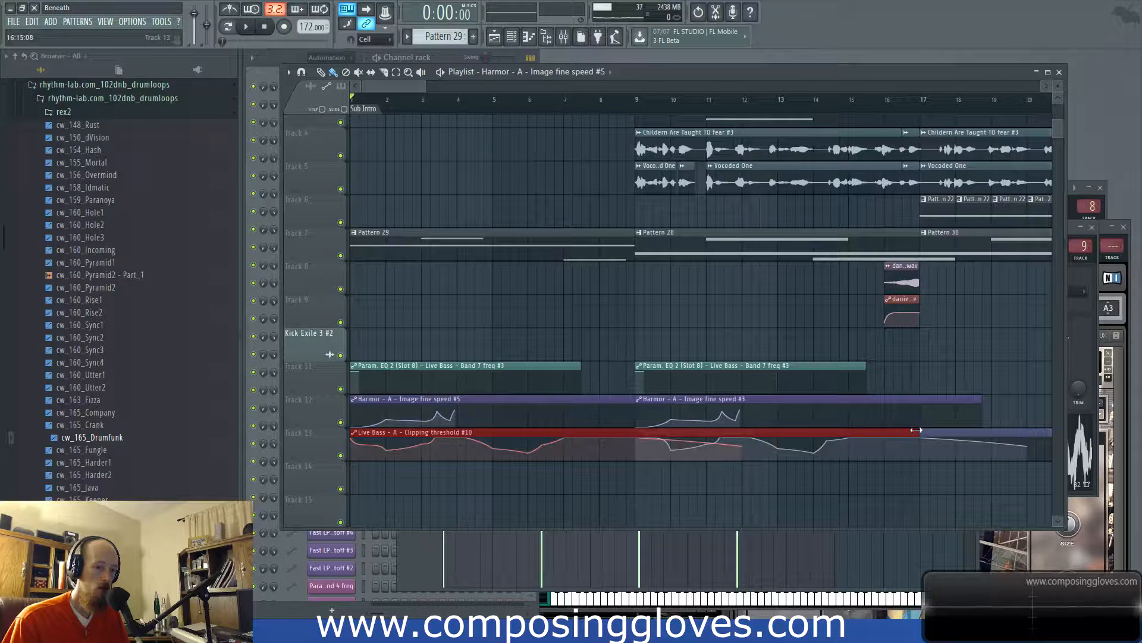
pyautogui.moveTo(916, 430); pyautogui.dragTo(634, 435)
pyautogui.click(599, 407)
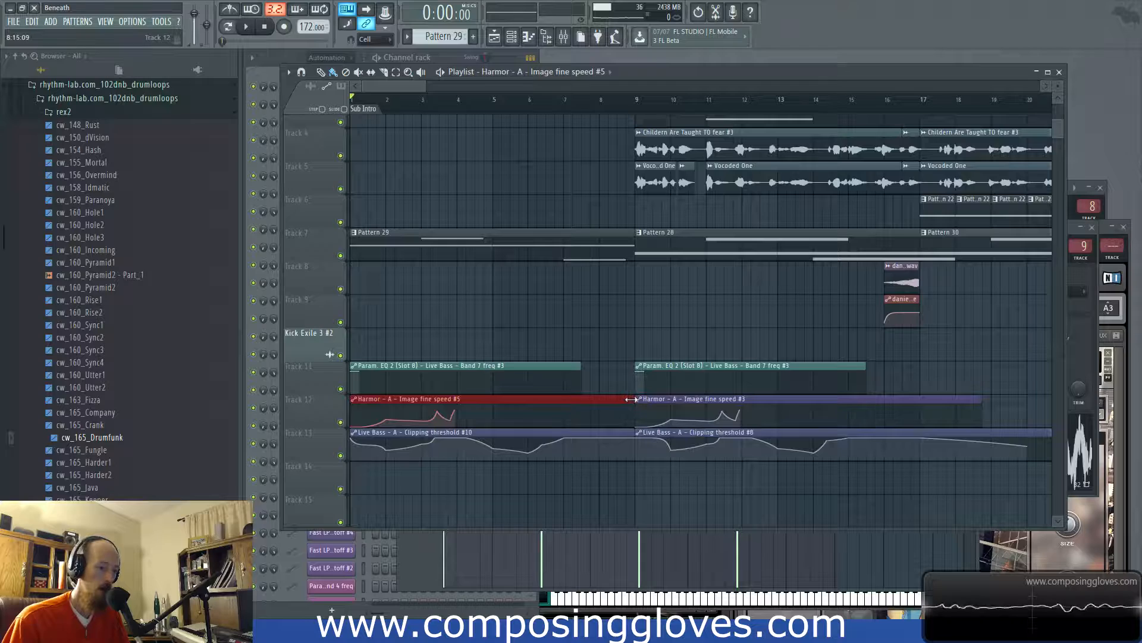
# Extend the intro's Harmor image fine speed curve with points peaking near bar 5, falling until about bar 8, and rising before bar 9
pyautogui.scroll(3, 541, 398)
pyautogui.press('space')
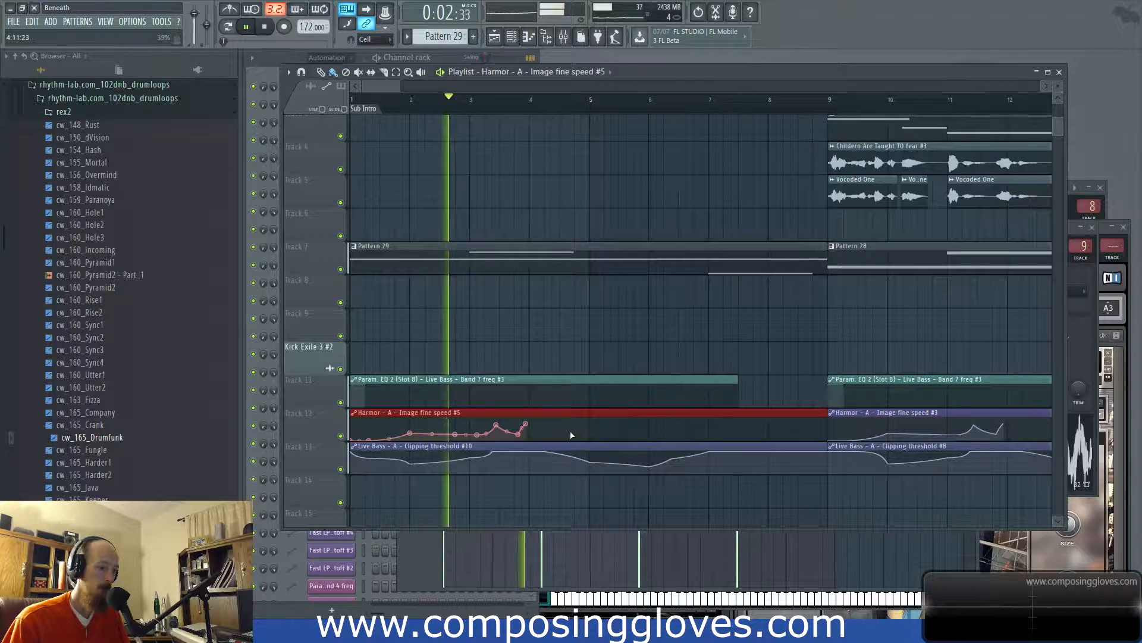
pyautogui.rightClick(581, 419)
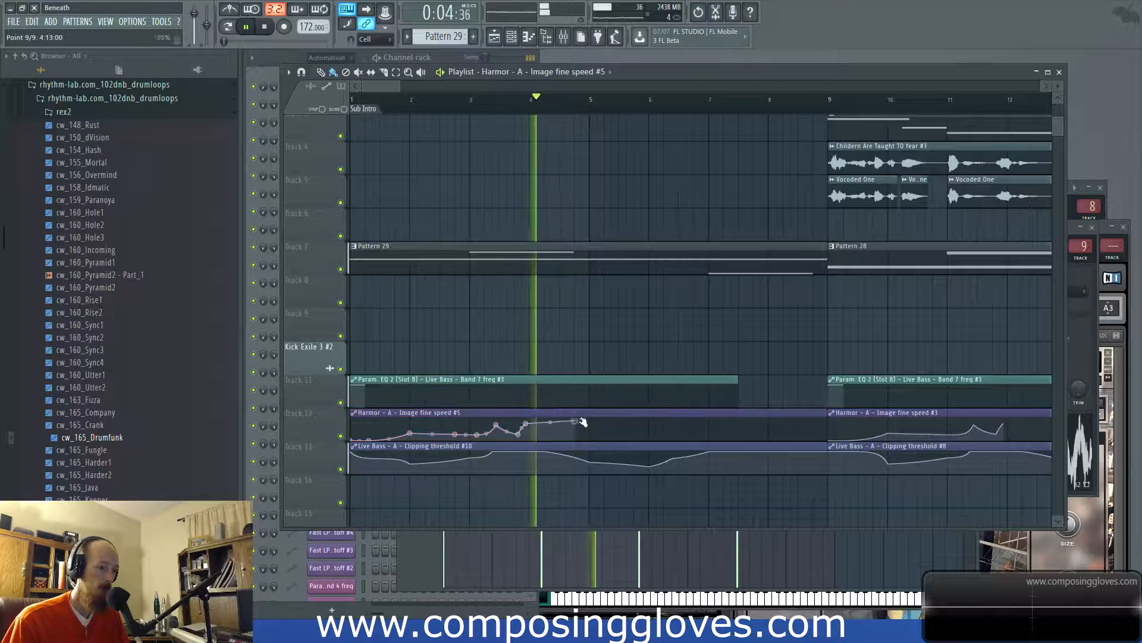
pyautogui.rightClick(622, 424)
pyautogui.rightClick(665, 429)
pyautogui.moveTo(666, 430); pyautogui.dragTo(672, 433)
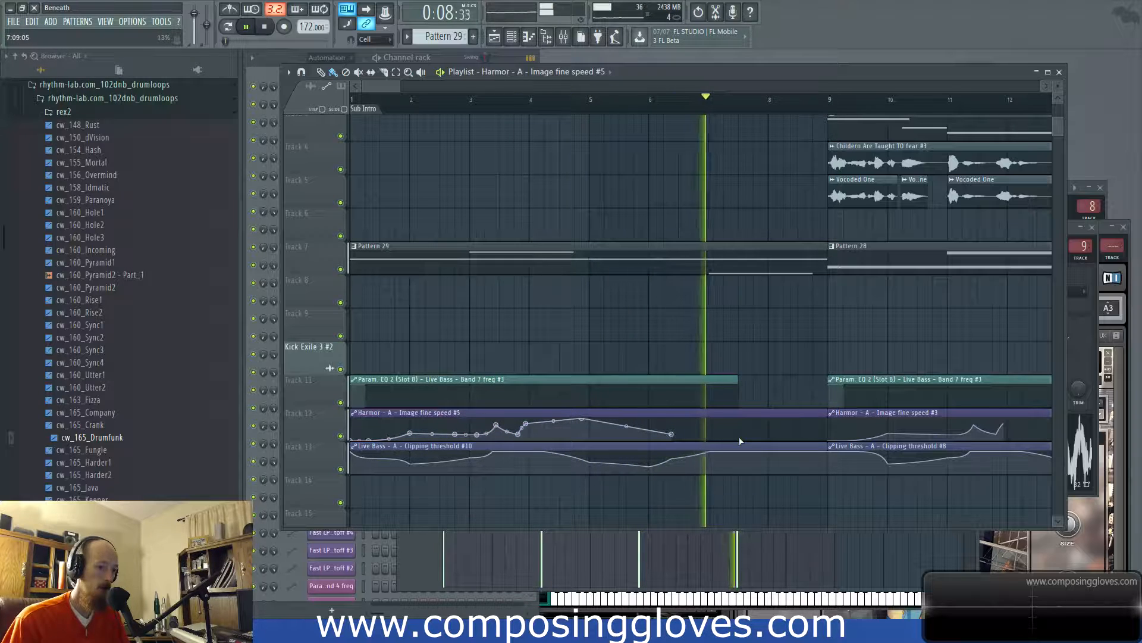
pyautogui.rightClick(776, 436)
pyautogui.rightClick(813, 421)
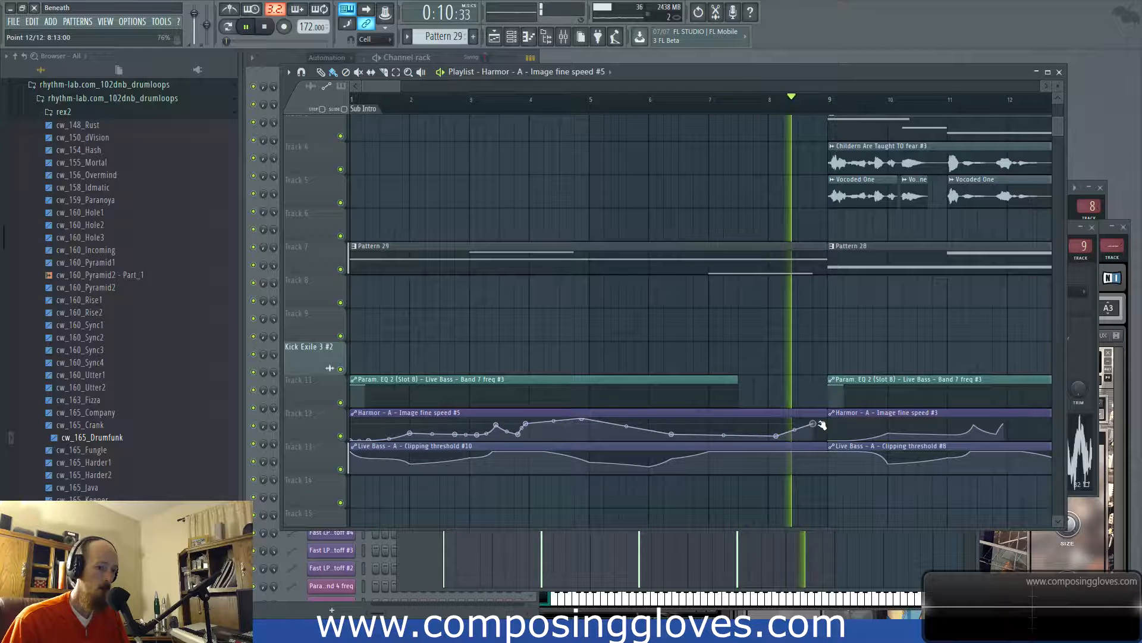
# Replay the start of the sub intro briefly to check the bass with its new automation
pyautogui.press('space')
pyautogui.press('space')
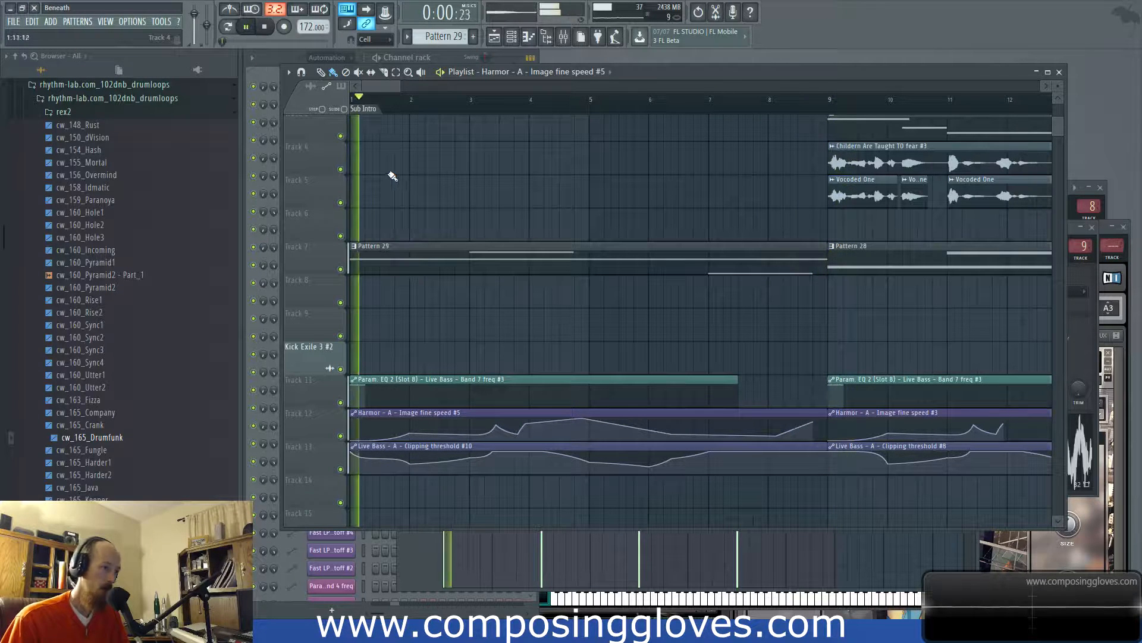
pyautogui.click(270, 69)
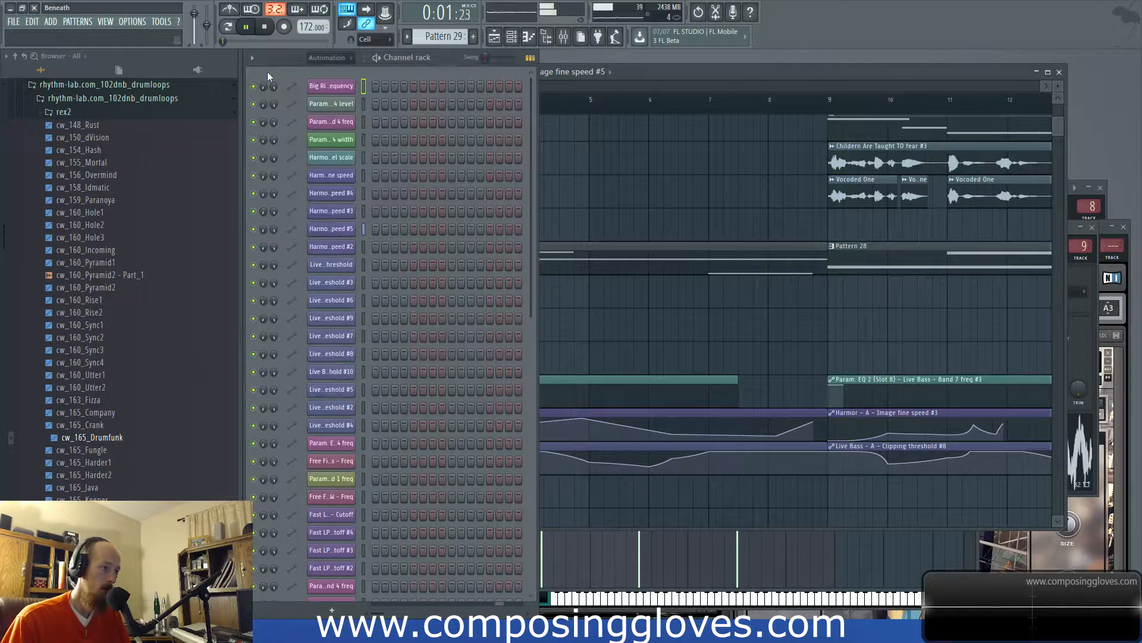
pyautogui.click(658, 72)
pyautogui.press('space')
# Collapse the open drum loop folders in the sample browser and open the FX - Impacts folder of Black Octopus's Leviathan pack
pyautogui.scroll(2, 78, 249)
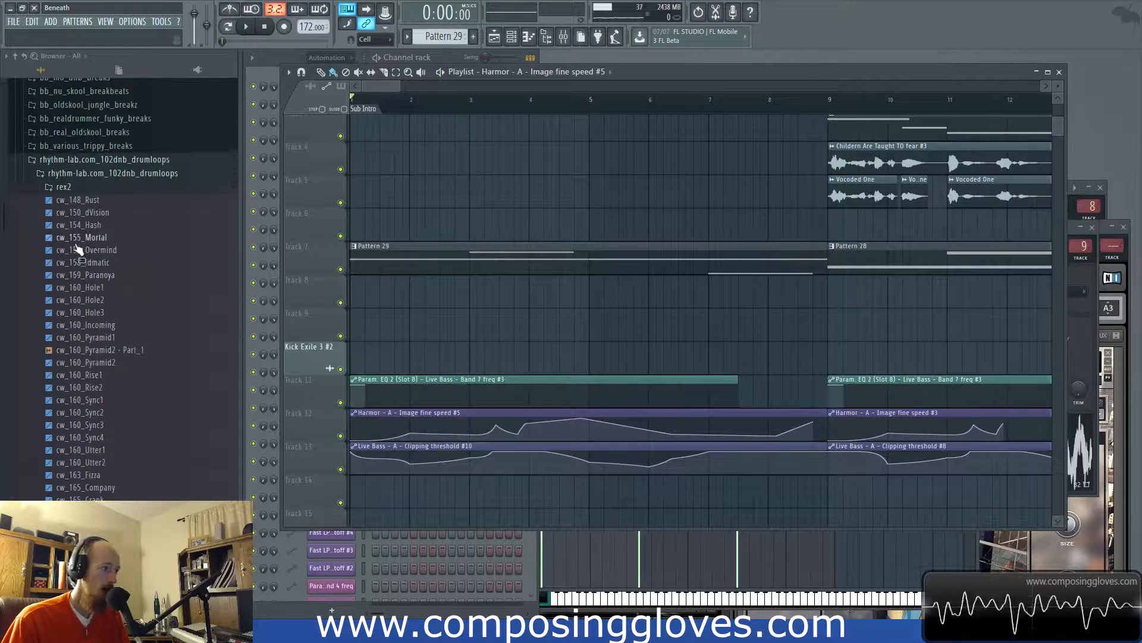
pyautogui.click(94, 173)
pyautogui.click(94, 159)
pyautogui.scroll(6, 93, 269)
pyautogui.scroll(-3, 93, 269)
pyautogui.click(67, 173)
pyautogui.click(69, 133)
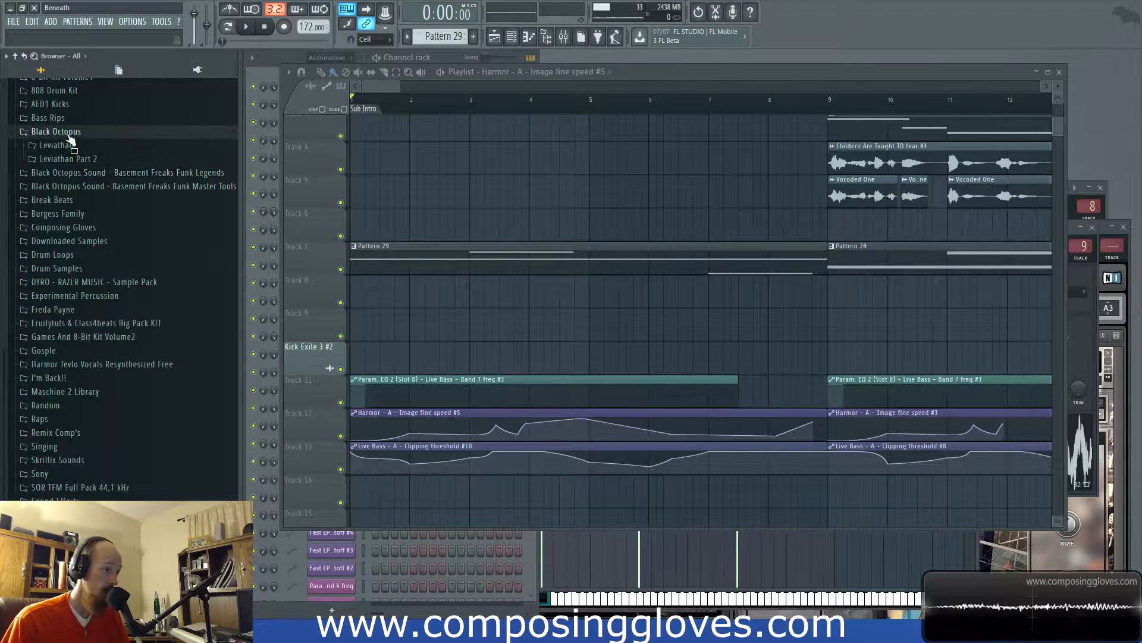
pyautogui.click(79, 150)
pyautogui.click(135, 173)
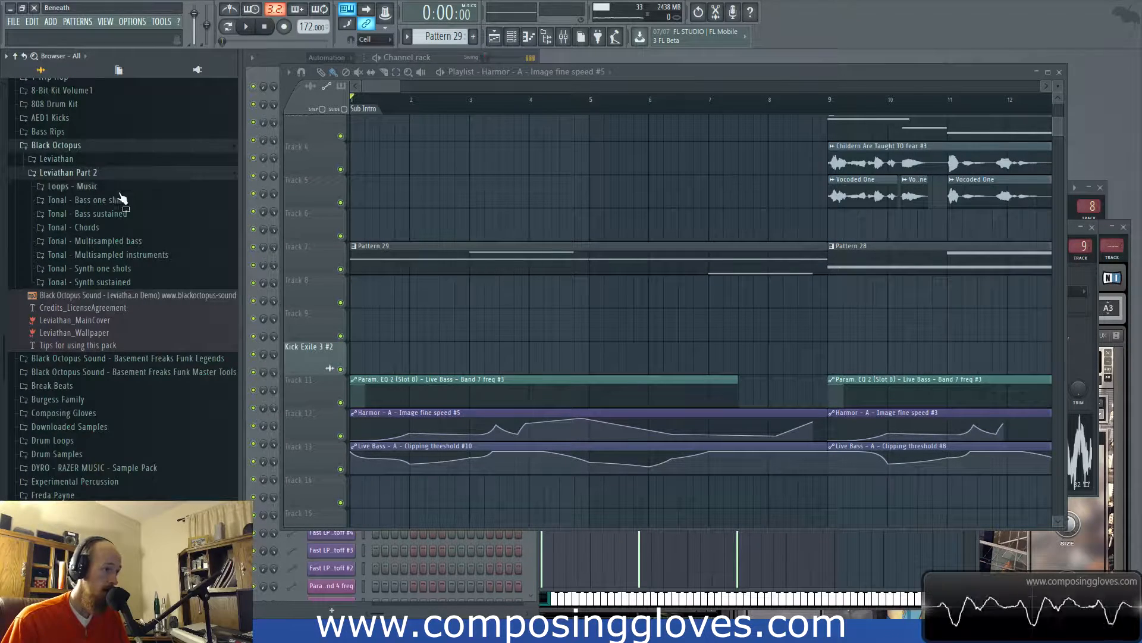
pyautogui.click(78, 161)
pyautogui.click(102, 173)
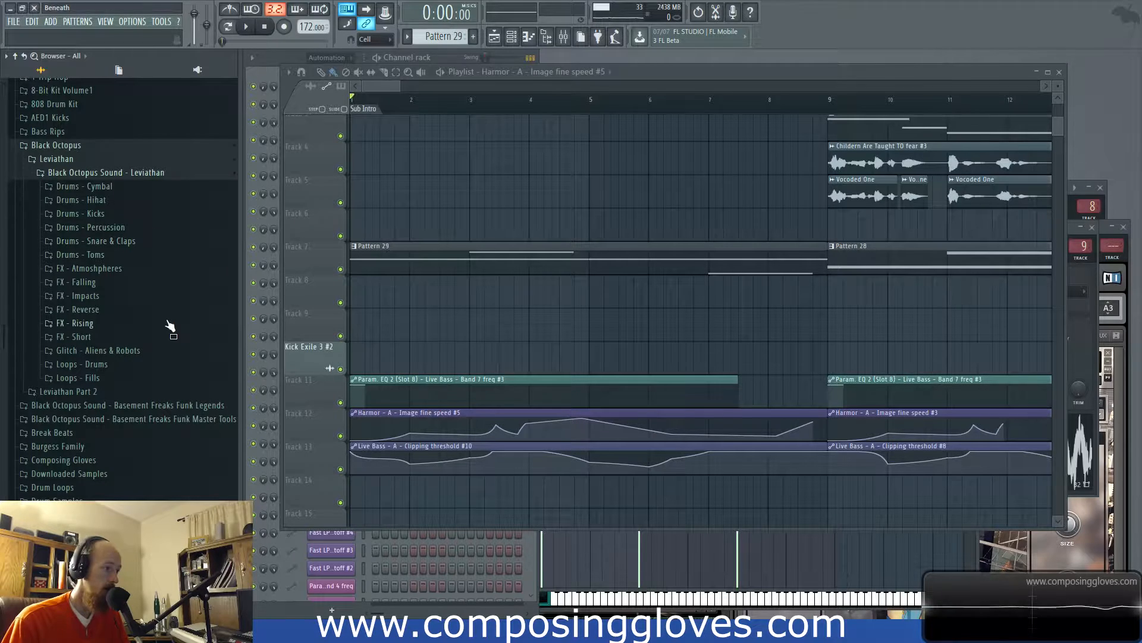
pyautogui.click(171, 295)
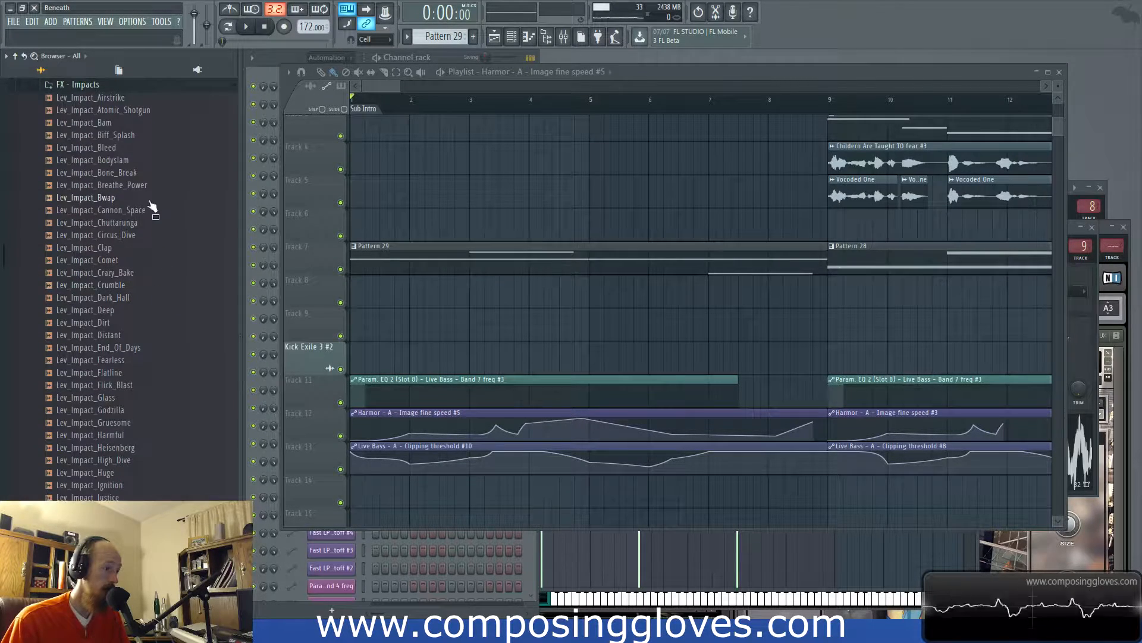
# Place the Lev_Impact_Clap sample on Track 8 at bar 1 and route it to mixer track 28
pyautogui.scroll(-2, 192, 397)
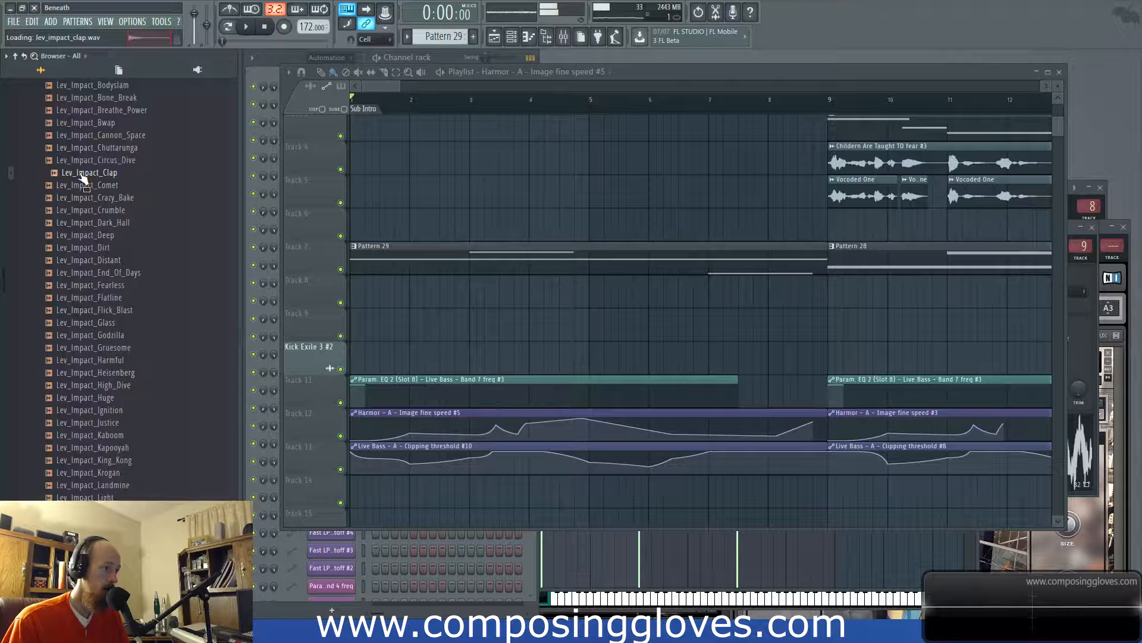
pyautogui.moveTo(414, 299); pyautogui.dragTo(432, 292)
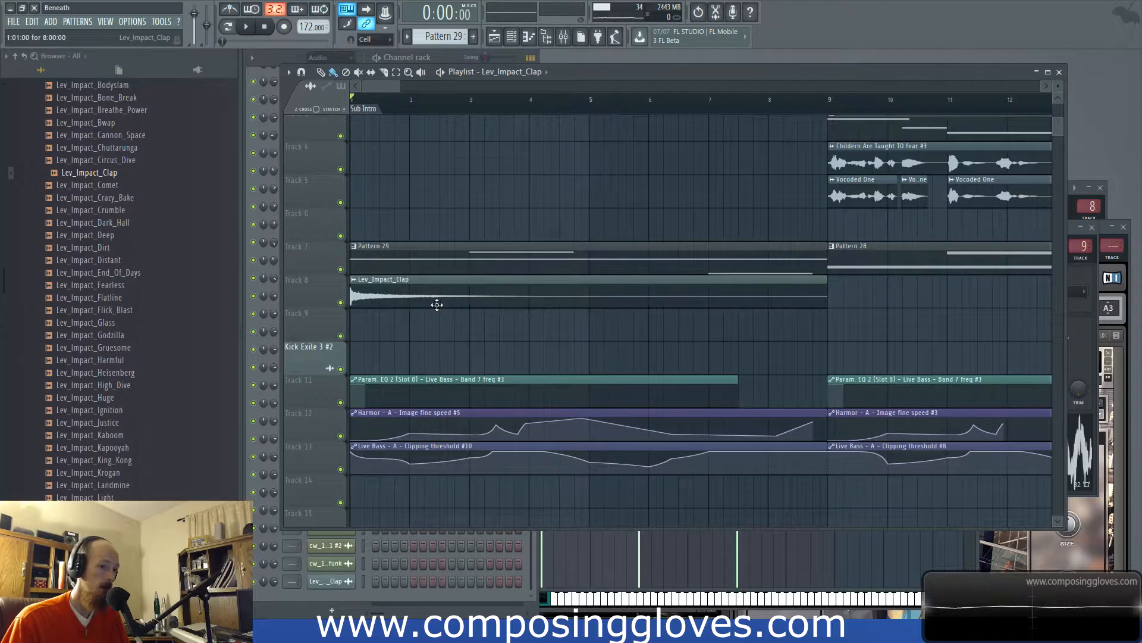
pyautogui.doubleClick(436, 305)
pyautogui.moveTo(508, 188); pyautogui.dragTo(530, 177)
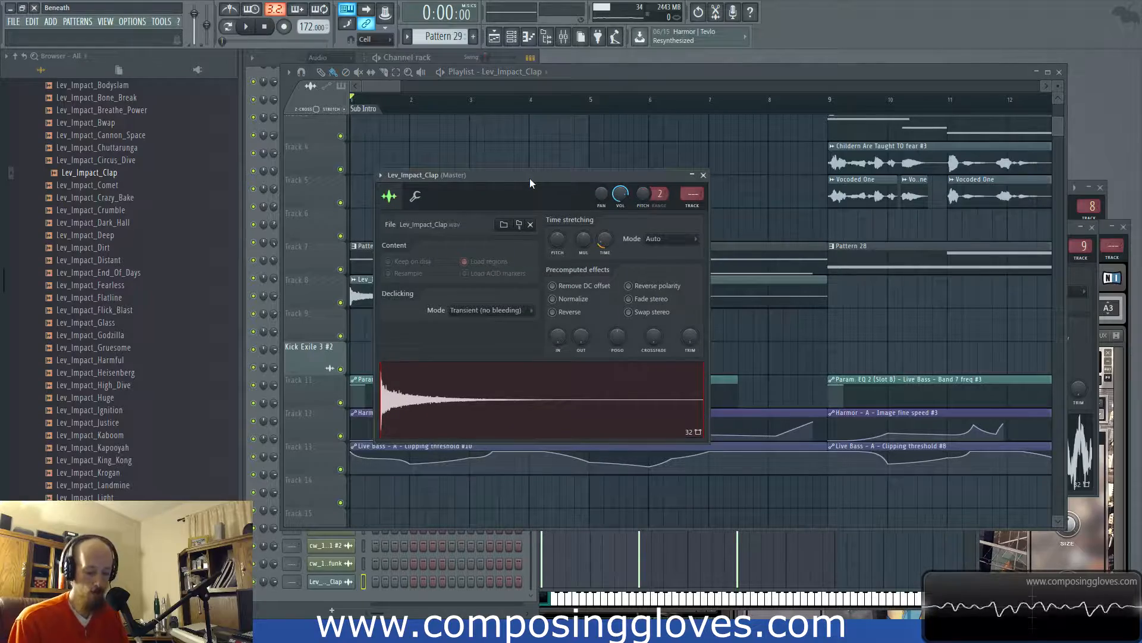
pyautogui.press('F9')
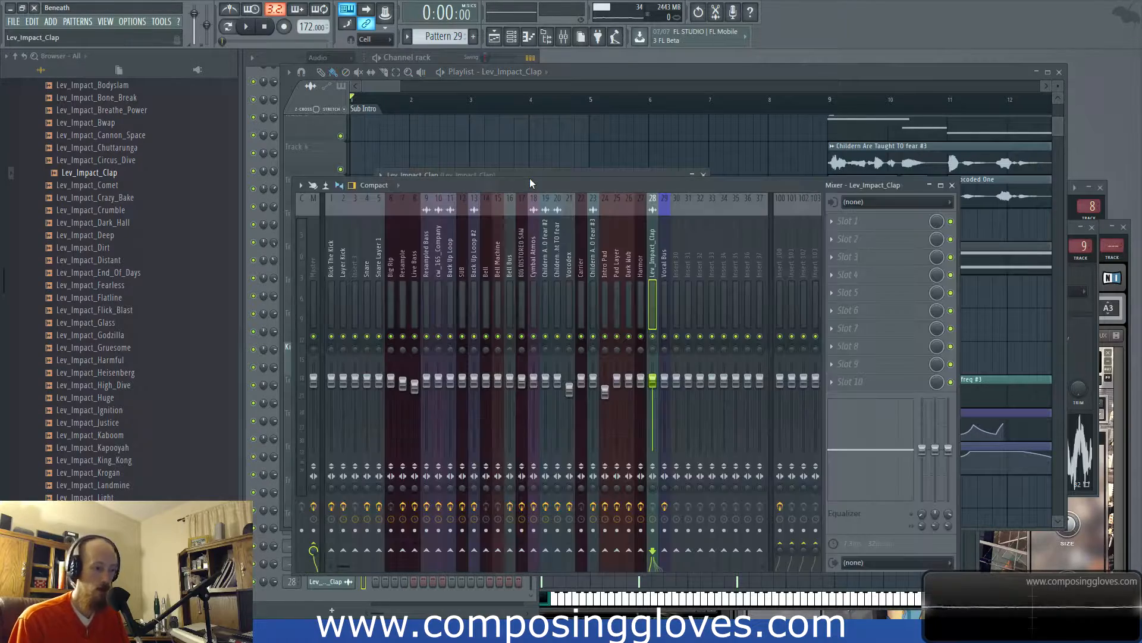
# Load Fruity Reeverb 2 into the first effect slot of the Lev_Impact_Clap mixer track
pyautogui.click(863, 220)
pyautogui.click(730, 180)
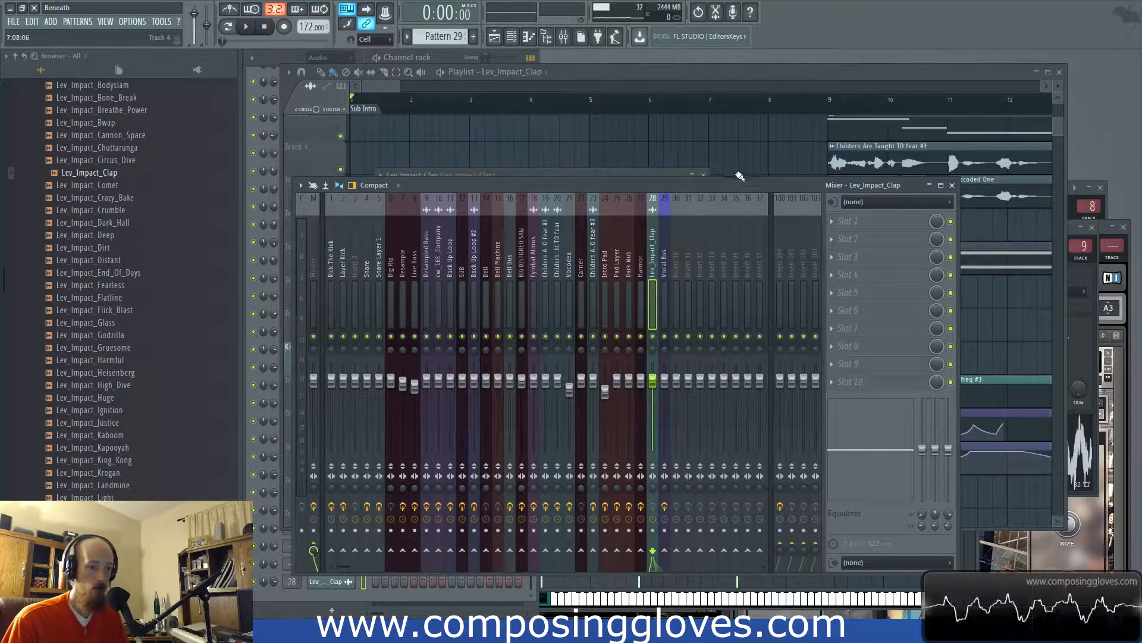
pyautogui.moveTo(737, 180); pyautogui.dragTo(700, 141)
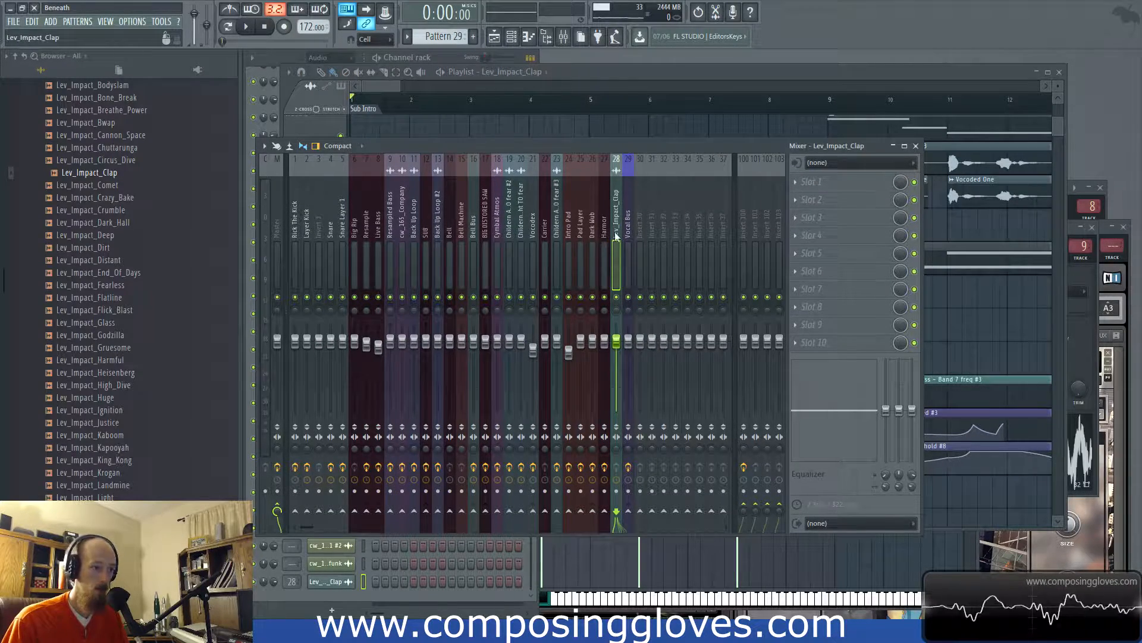
pyautogui.click(814, 181)
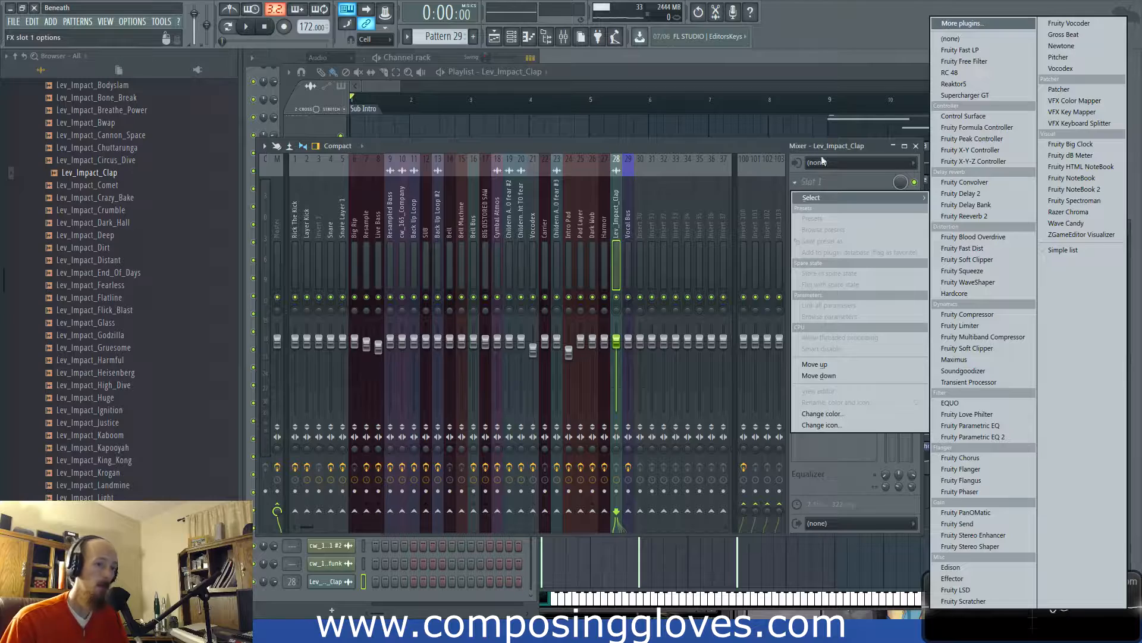
pyautogui.click(995, 217)
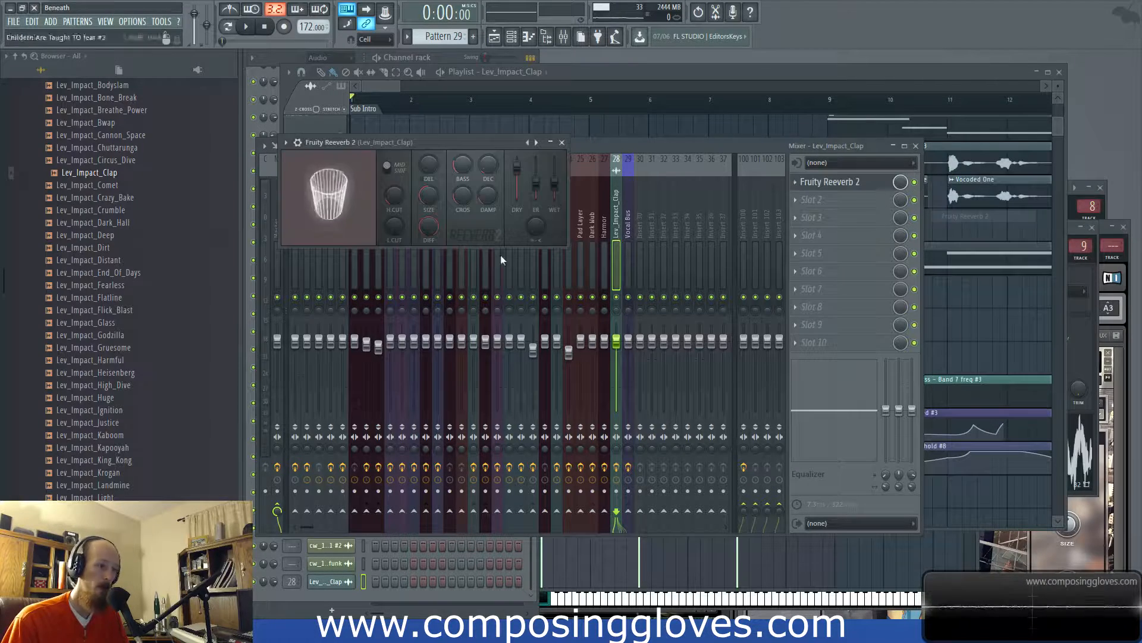
# Play the opening of the intro briefly to audition the reverb on the impact
pyautogui.press('space')
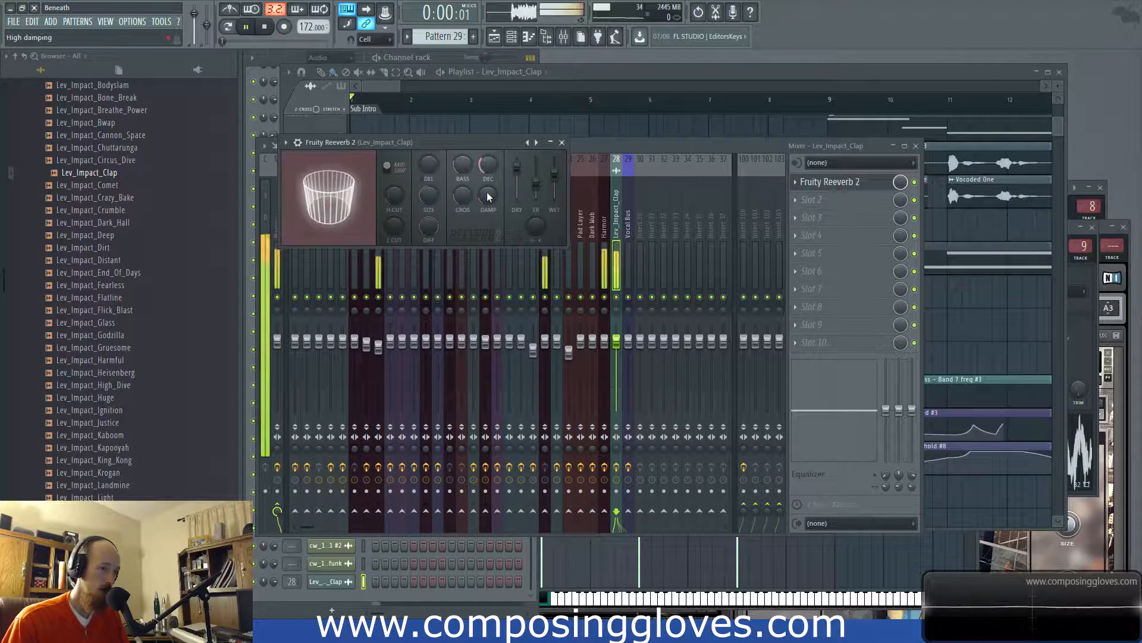
pyautogui.moveTo(403, 86); pyautogui.dragTo(411, 86)
pyautogui.press('space')
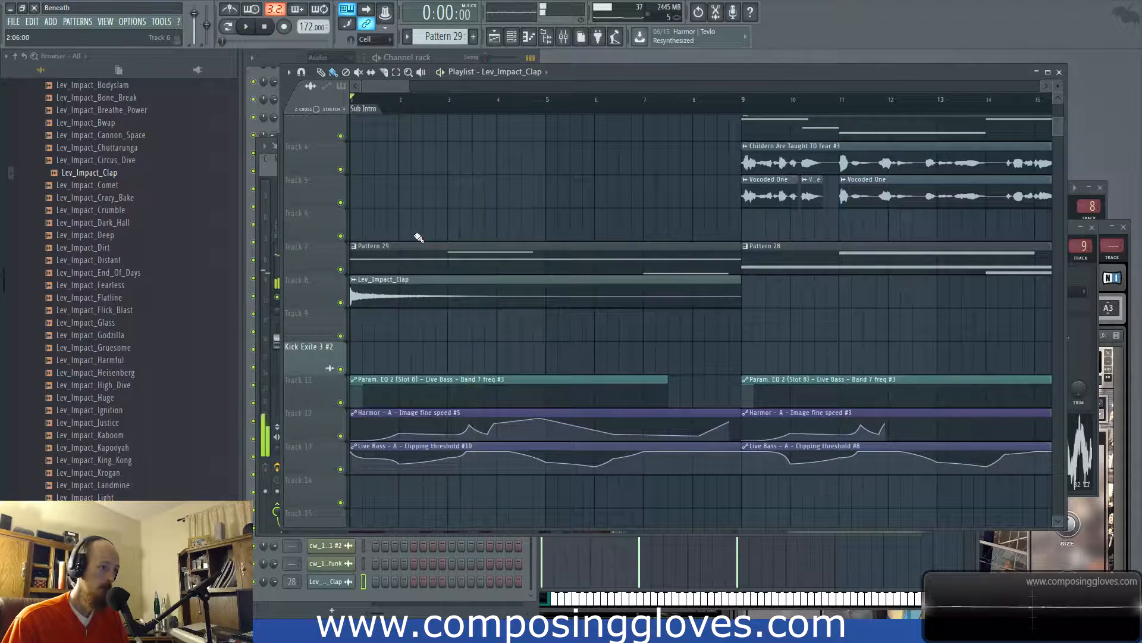
# Filter the channel rack from the audio clips to the Unsorted group of instrument channels
pyautogui.click(258, 75)
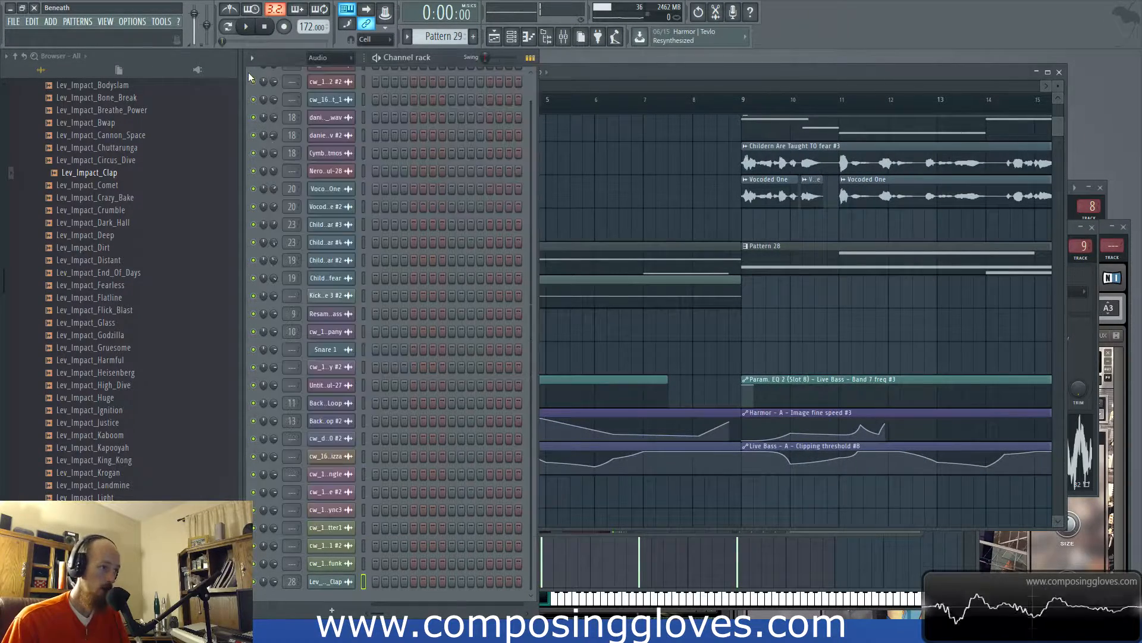
pyautogui.moveTo(726, 72); pyautogui.dragTo(725, 66)
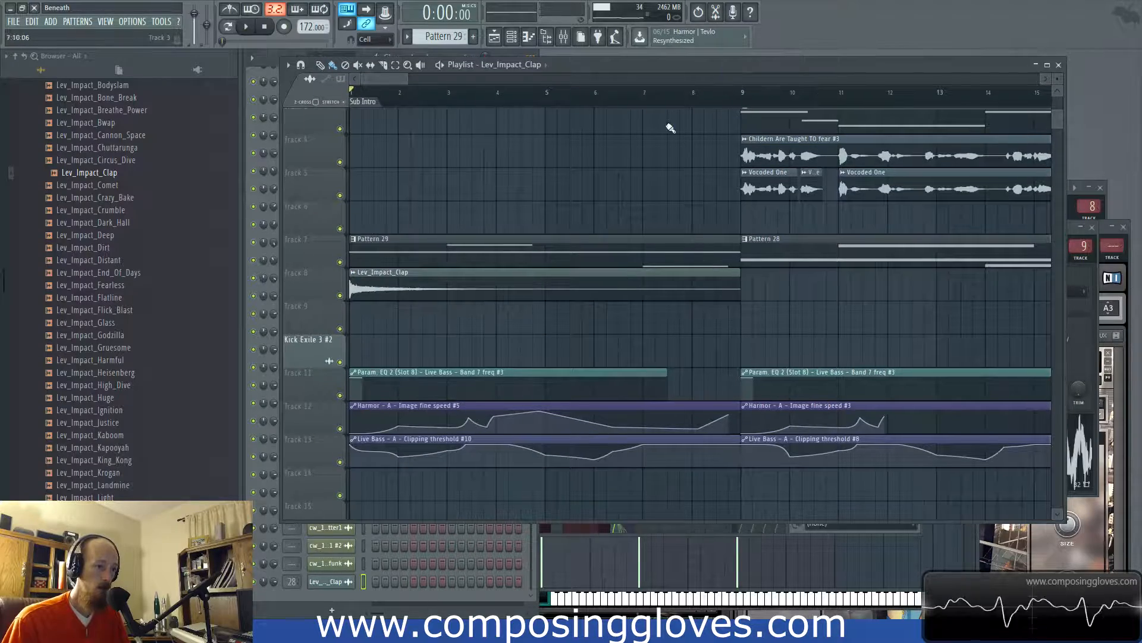
pyautogui.scroll(-5, 701, 113)
pyautogui.scroll(-2, 524, 224)
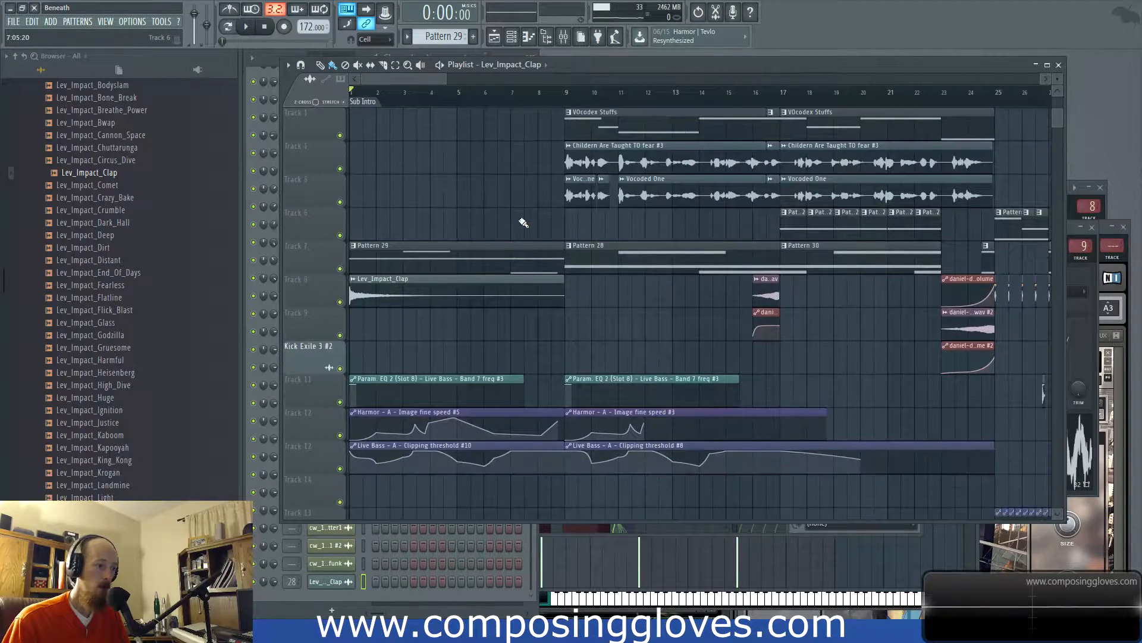
pyautogui.click(256, 73)
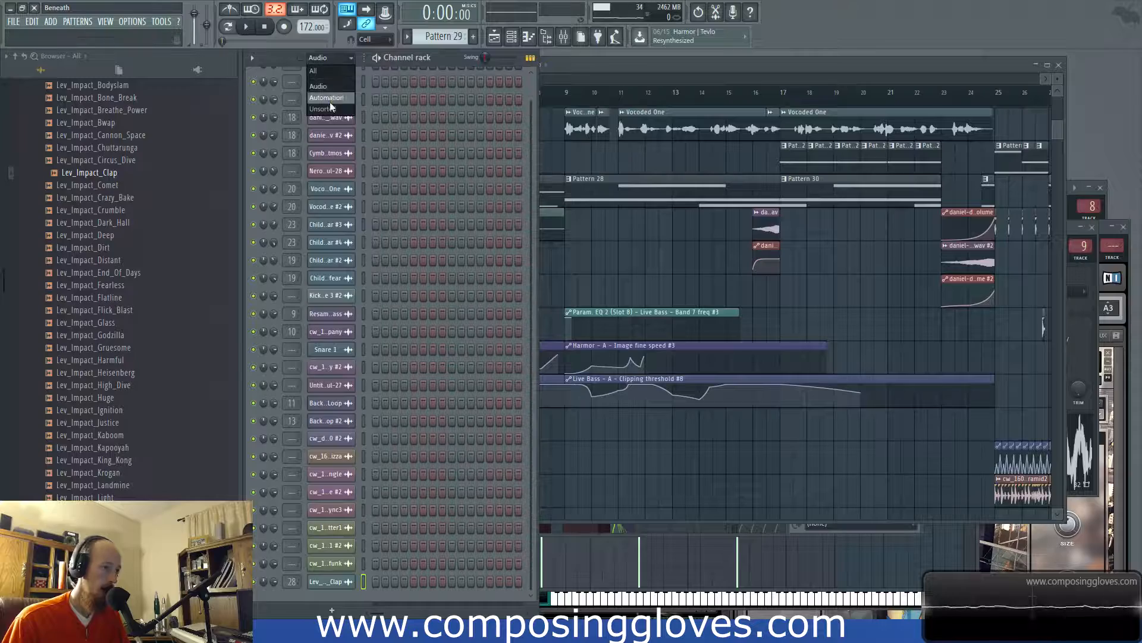
pyautogui.click(331, 108)
# Add a new empty pattern and bring its instrument channels into view
pyautogui.click(637, 71)
pyautogui.scroll(-2, 673, 318)
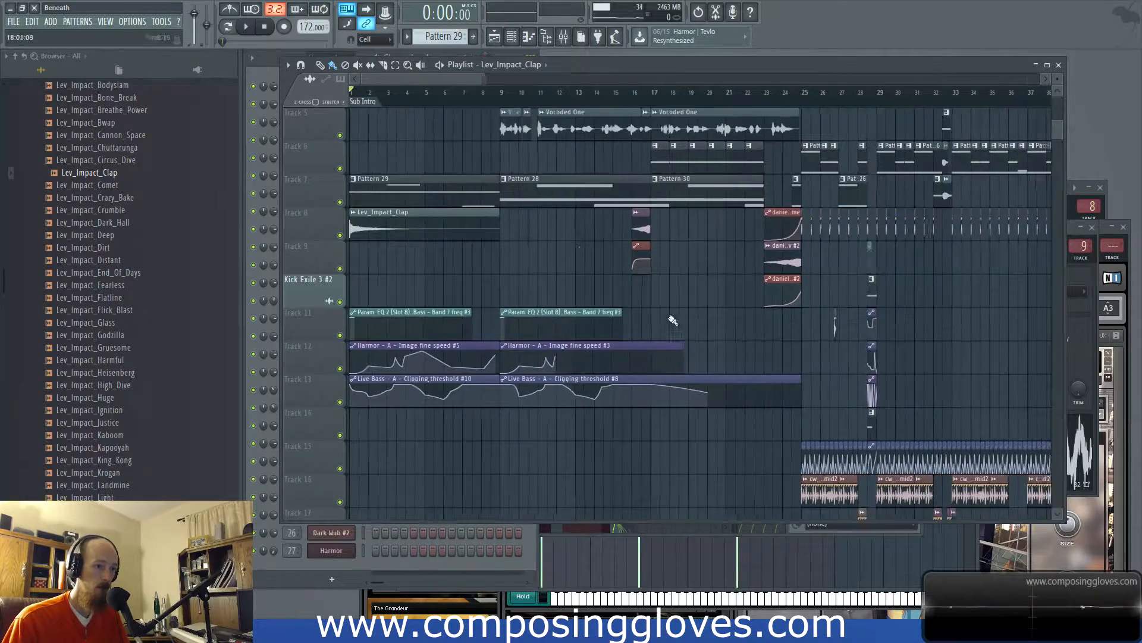
pyautogui.scroll(2, 574, 247)
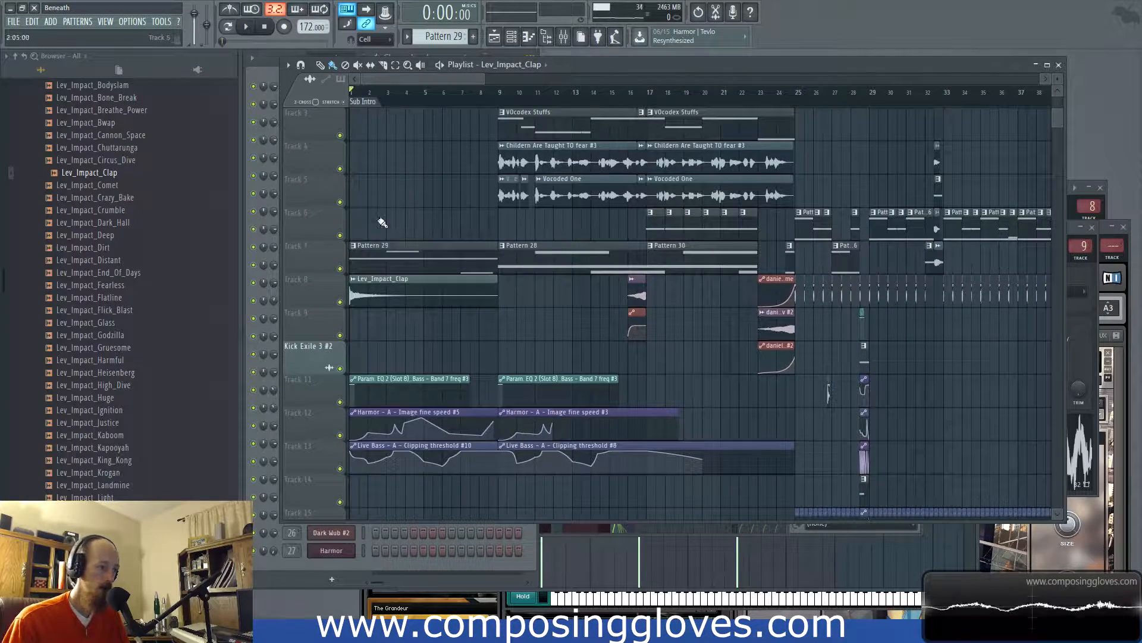
pyautogui.click(268, 72)
pyautogui.click(475, 38)
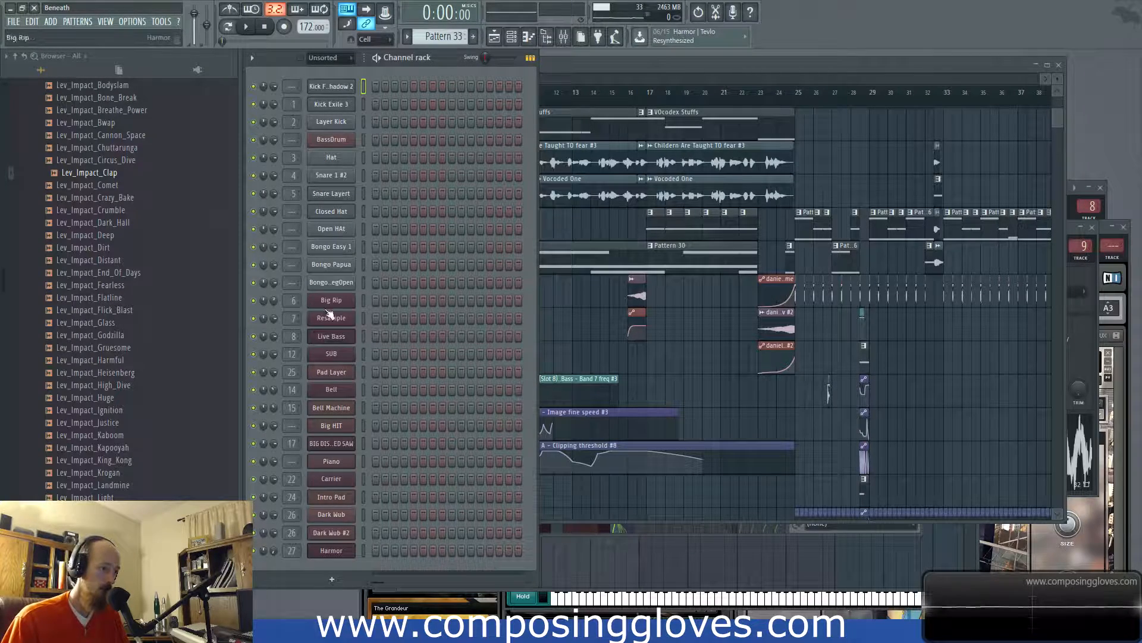
# Play the sub intro through to bar 9 to judge how it leads into the vocal section
pyautogui.click(545, 95)
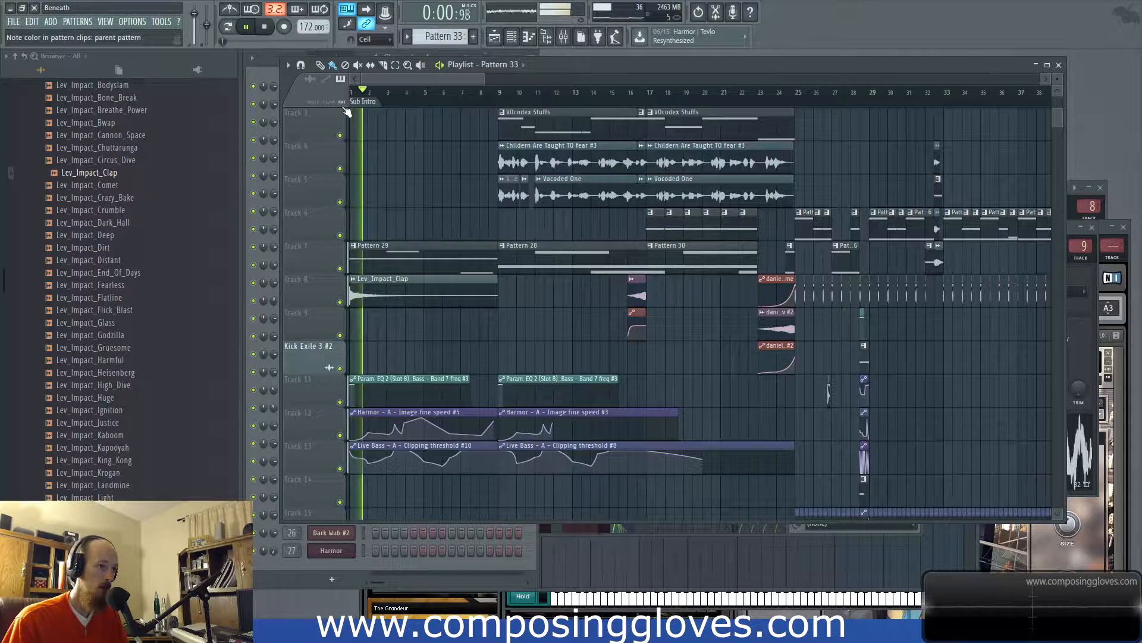
pyautogui.scroll(4, 395, 205)
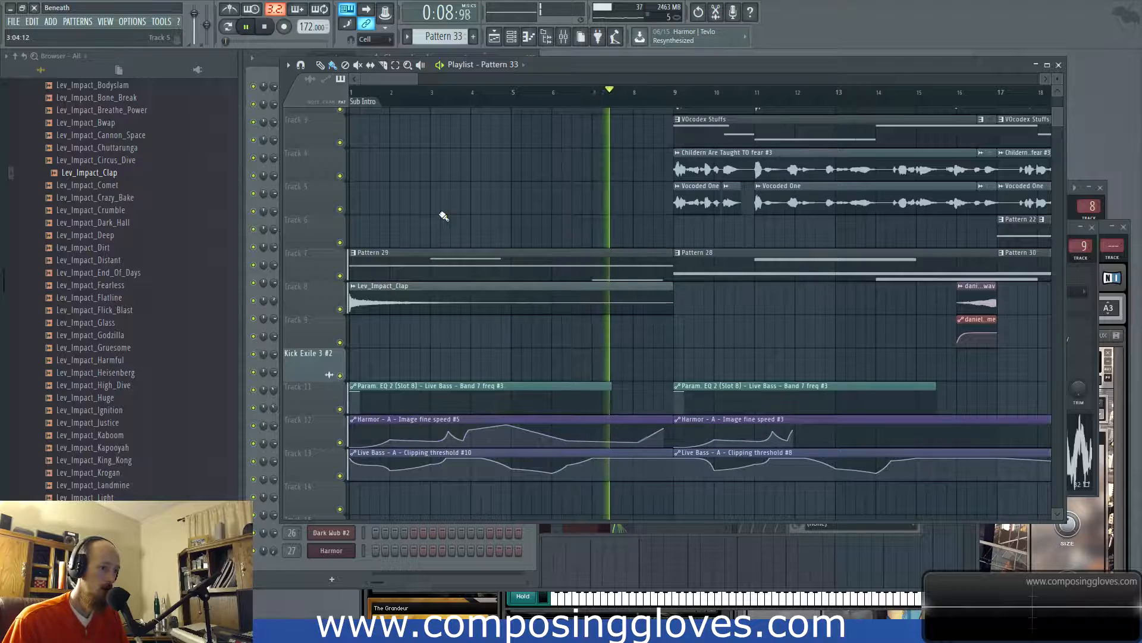
pyautogui.scroll(-3, 443, 216)
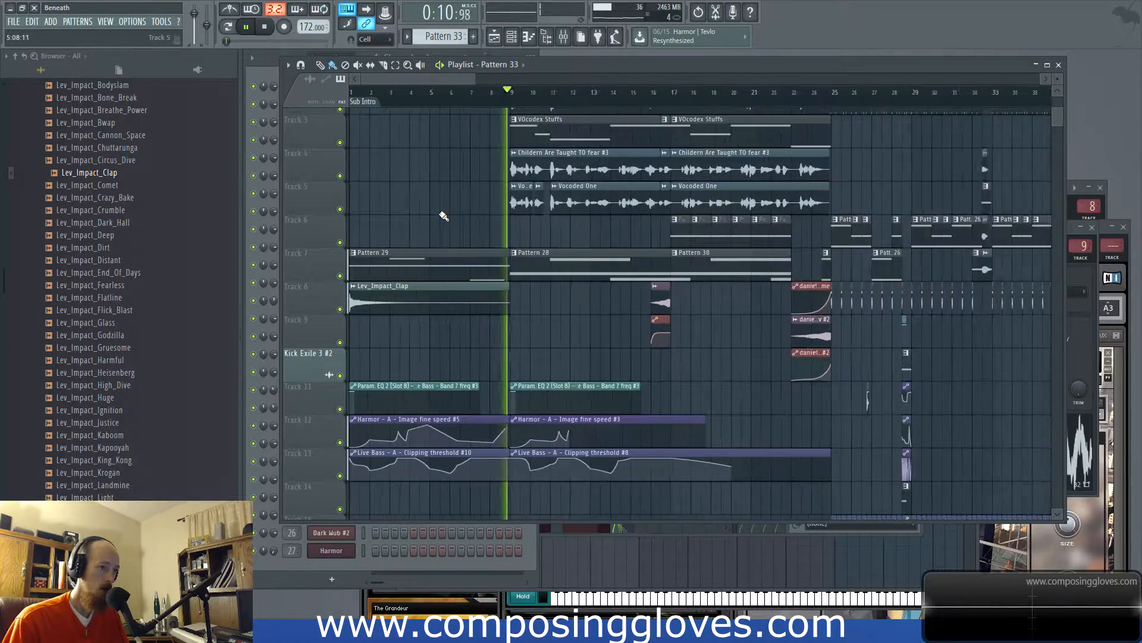
# Copy the Pad Layer #2 clip from bar 57 to bar 1 on Track 6
pyautogui.scroll(-5, 443, 216)
pyautogui.scroll(3, 690, 125)
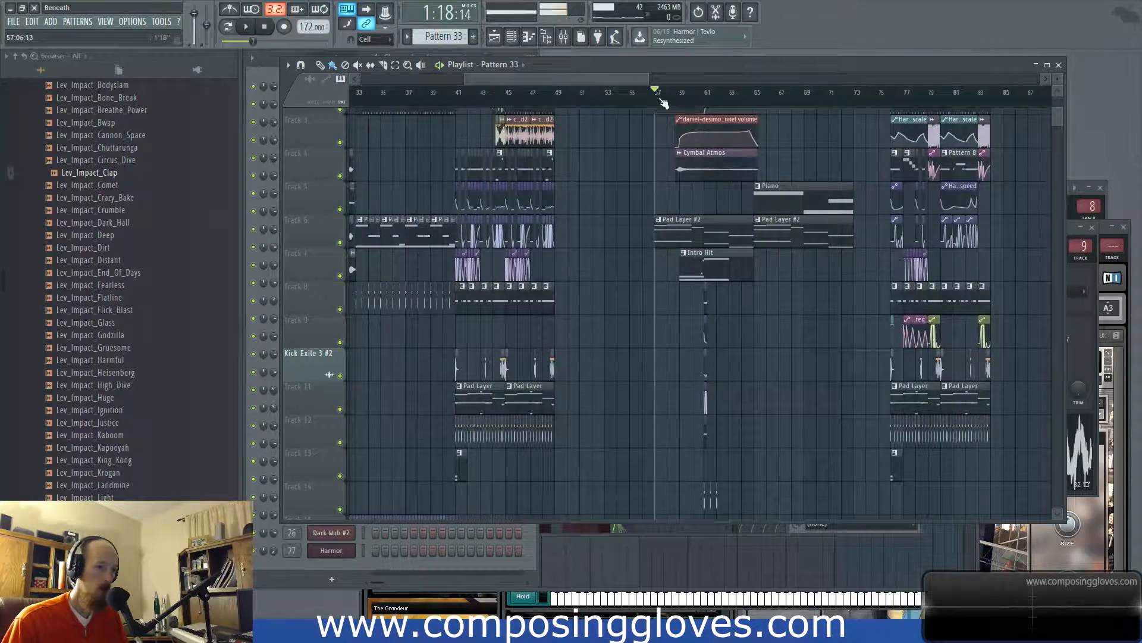
pyautogui.scroll(2, 674, 156)
pyautogui.scroll(-3, 663, 181)
pyautogui.moveTo(669, 221); pyautogui.dragTo(153, 219)
pyautogui.press('space')
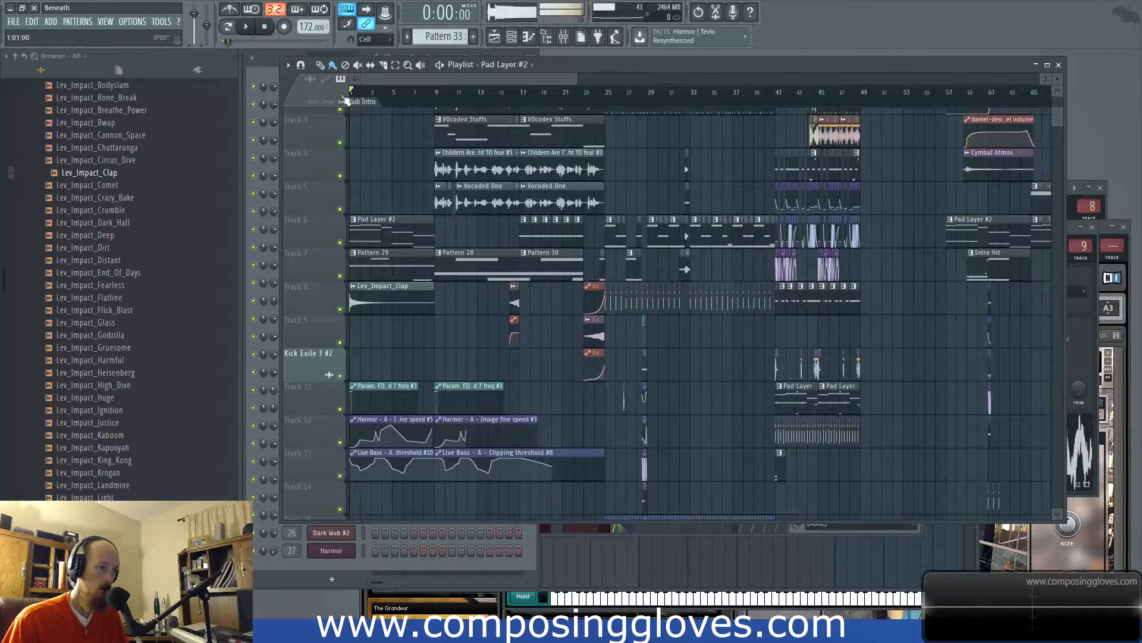
# Copy the Intro Hit clip from the later breakdown to bar 2 on Track 4
pyautogui.moveTo(894, 228); pyautogui.dragTo(788, 224)
pyautogui.scroll(1, 893, 274)
pyautogui.moveTo(898, 281); pyautogui.dragTo(359, 162)
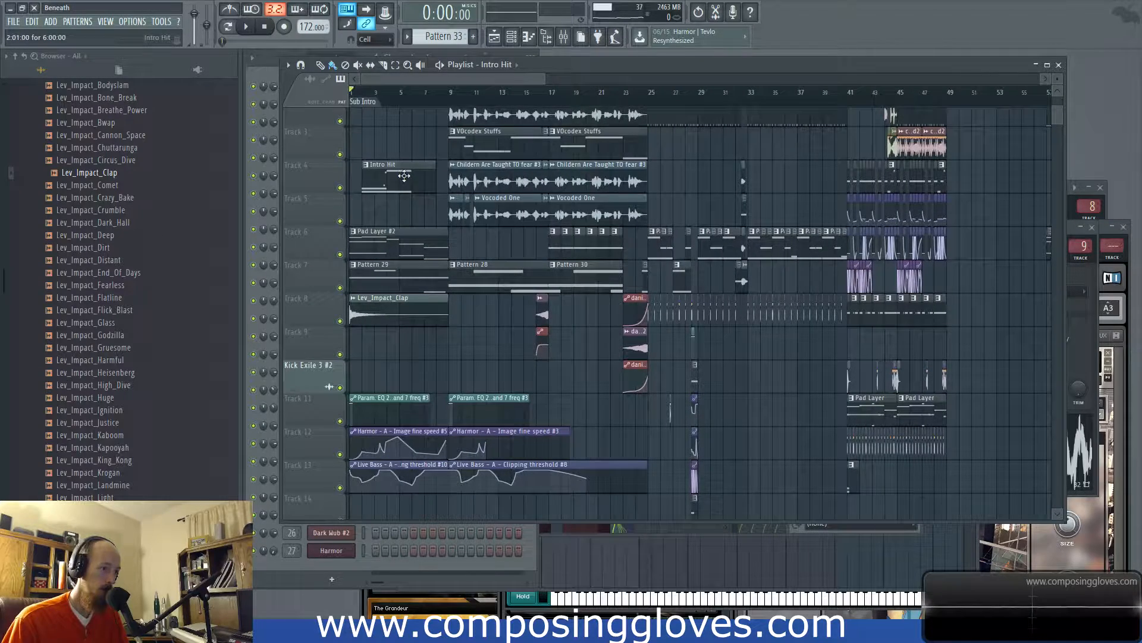
# Listen to the intro with the added pad and Intro Hit through to the vocal entry
pyautogui.scroll(3, 383, 174)
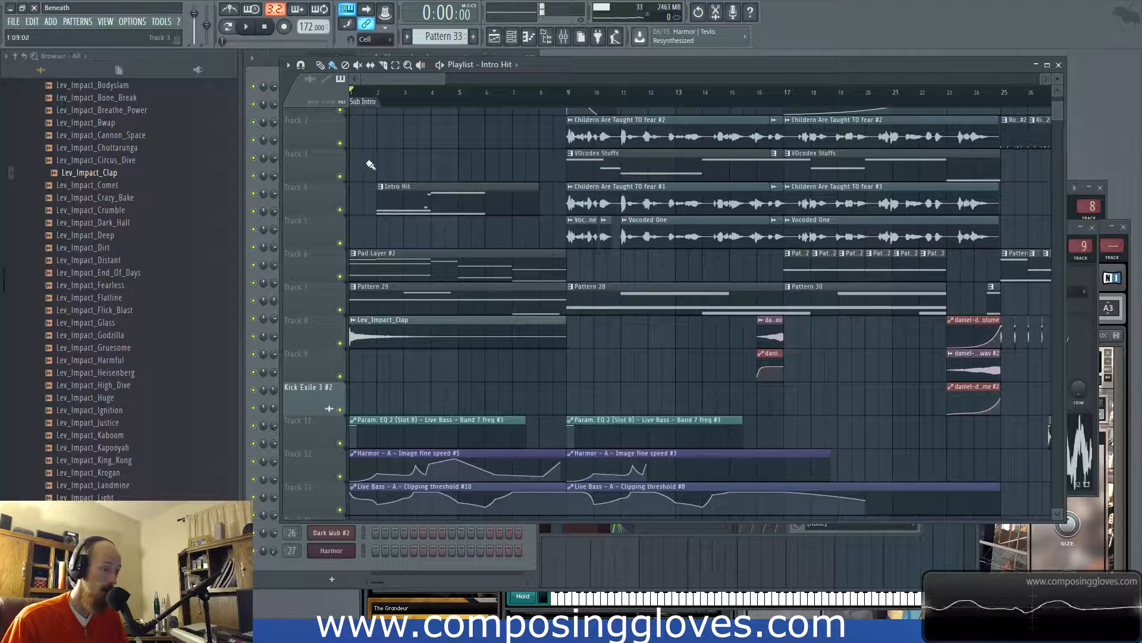
pyautogui.scroll(3, 416, 224)
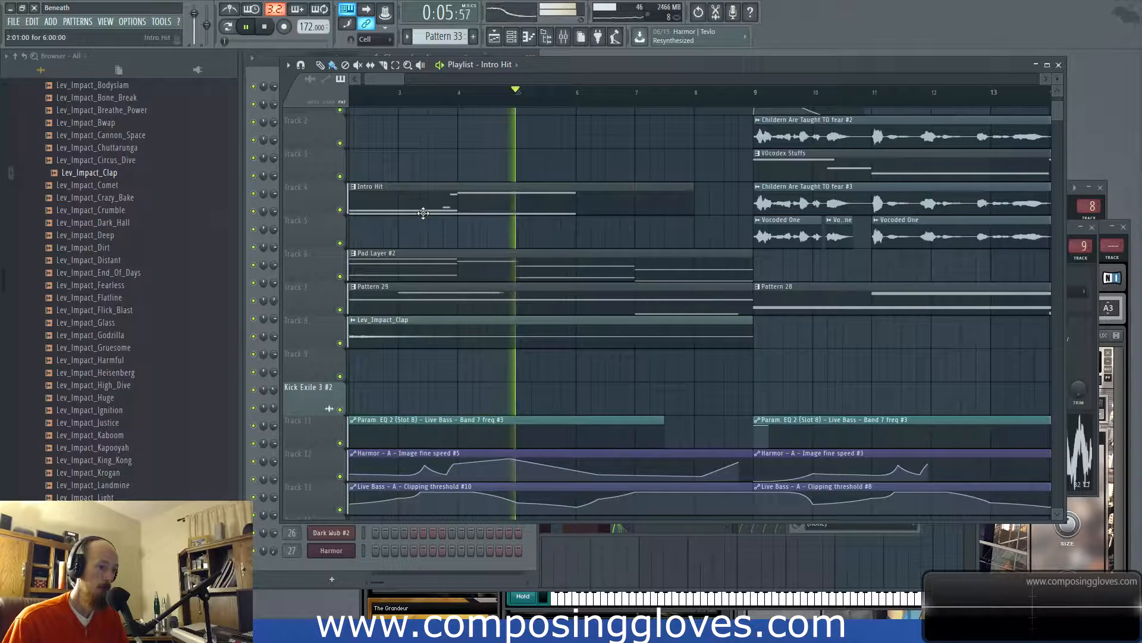
pyautogui.scroll(-3, 549, 249)
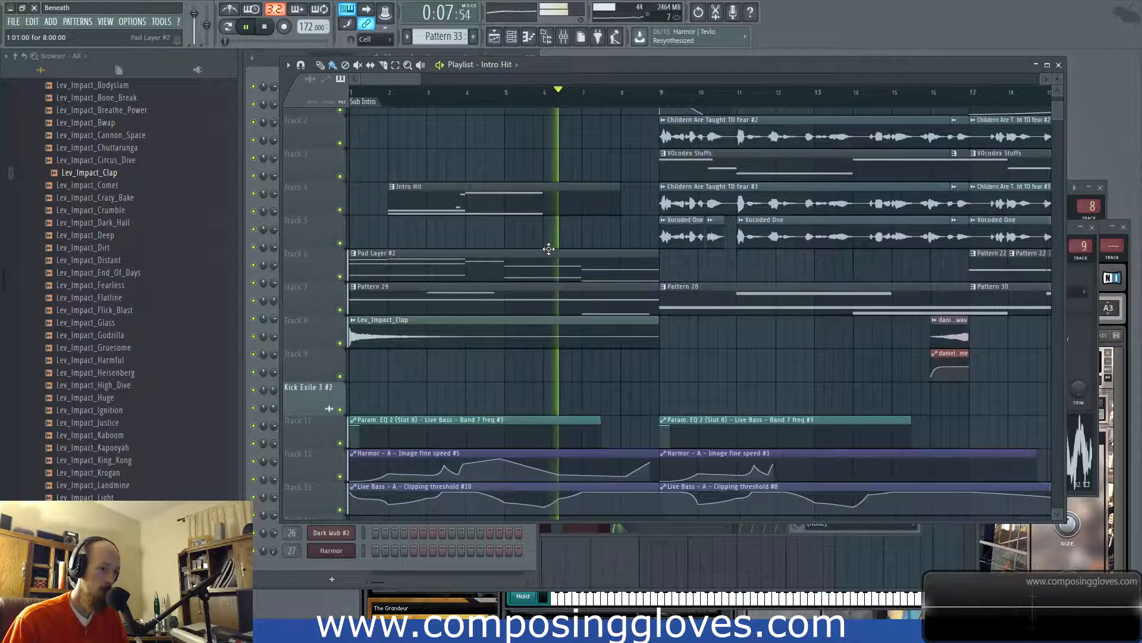
pyautogui.scroll(-1, 549, 249)
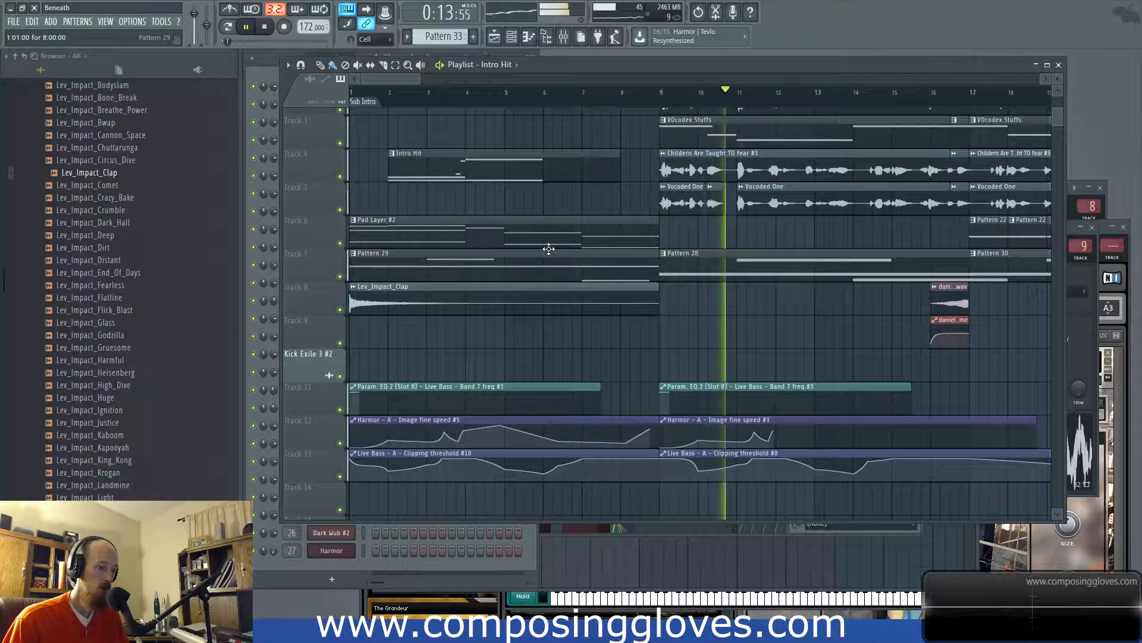
pyautogui.scroll(-4, 598, 216)
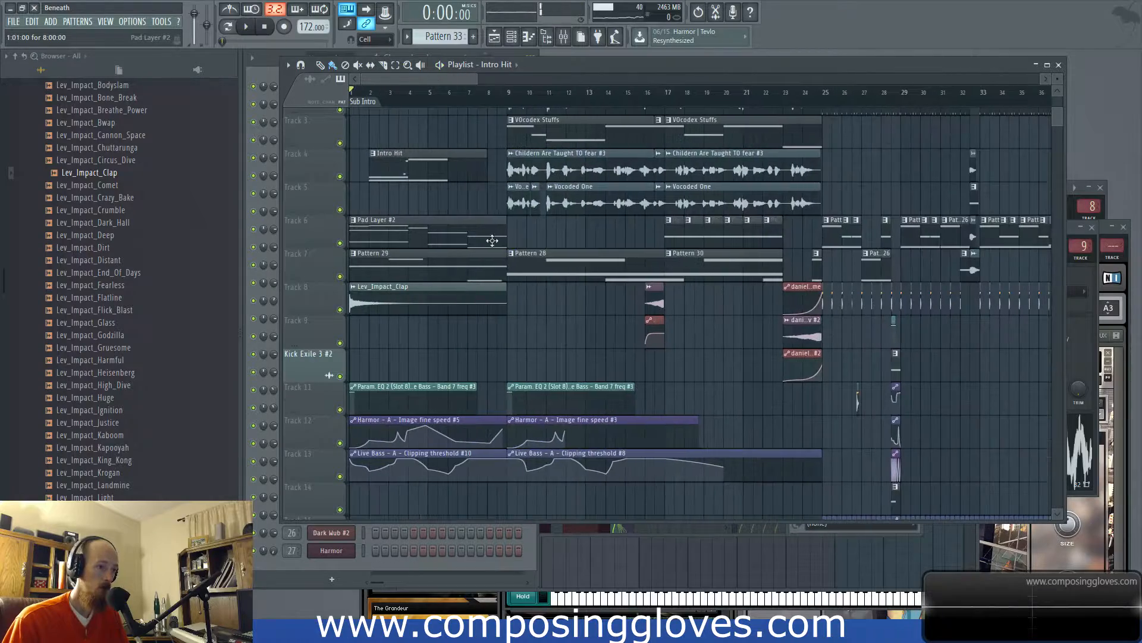
# Shift all playlist clips eight bars later to free bars 1 to 8
pyautogui.hotkey('ctrl', 'a')
pyautogui.moveTo(381, 234); pyautogui.dragTo(539, 234)
pyautogui.keyDown('ctrl'); pyautogui.click(487, 204); pyautogui.keyUp('ctrl')
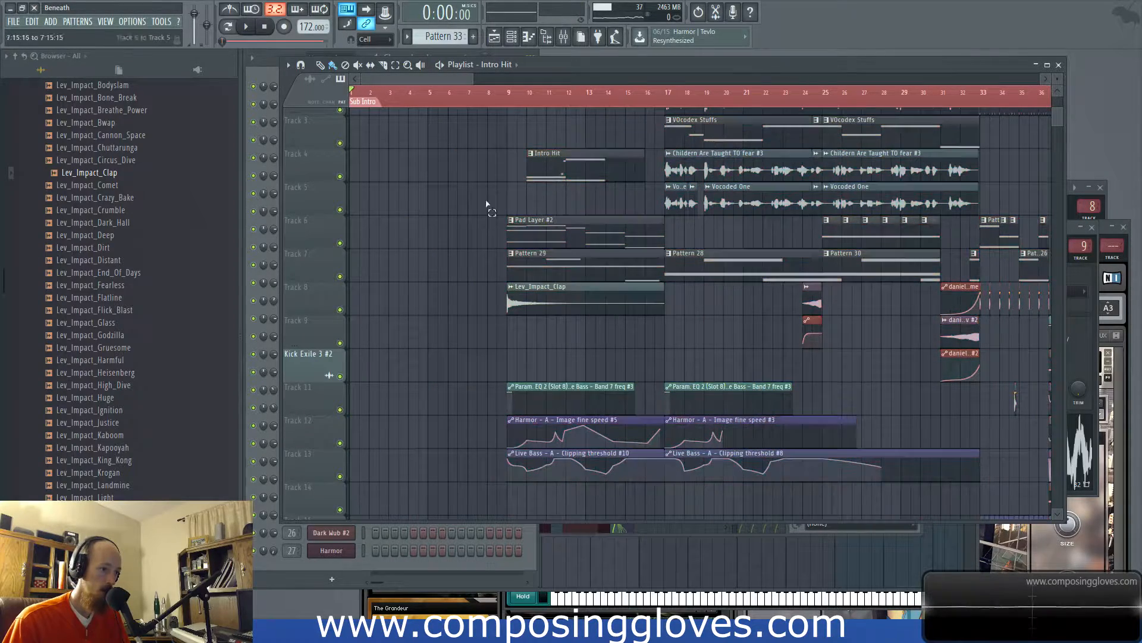
# Copy the Intro Hit, Pad Layer #2, Pattern 29 and Lev_Impact_Clap clips into the empty first eight bars
pyautogui.moveTo(547, 189); pyautogui.dragTo(639, 308)
pyautogui.moveTo(586, 231); pyautogui.dragTo(309, 206)
pyautogui.moveTo(405, 224); pyautogui.dragTo(579, 237)
# Delete the Lev_Impact_Clap clip at bar 9 on Track 8, keeping the one at bar 1
pyautogui.scroll(-3, 424, 204)
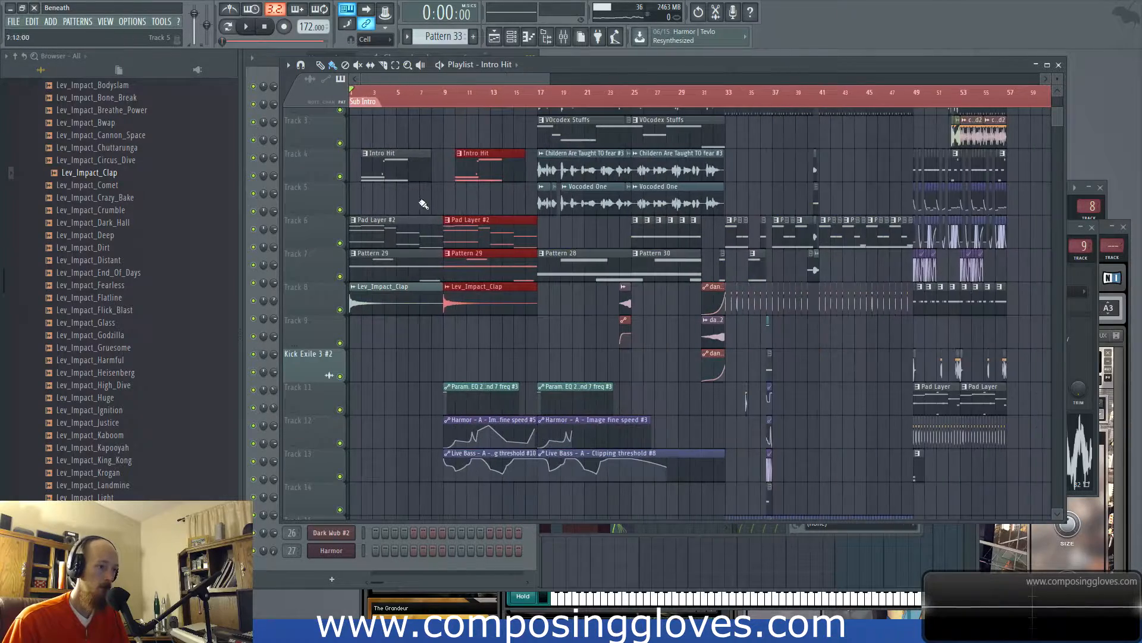
pyautogui.scroll(4, 425, 219)
pyautogui.rightClick(528, 290)
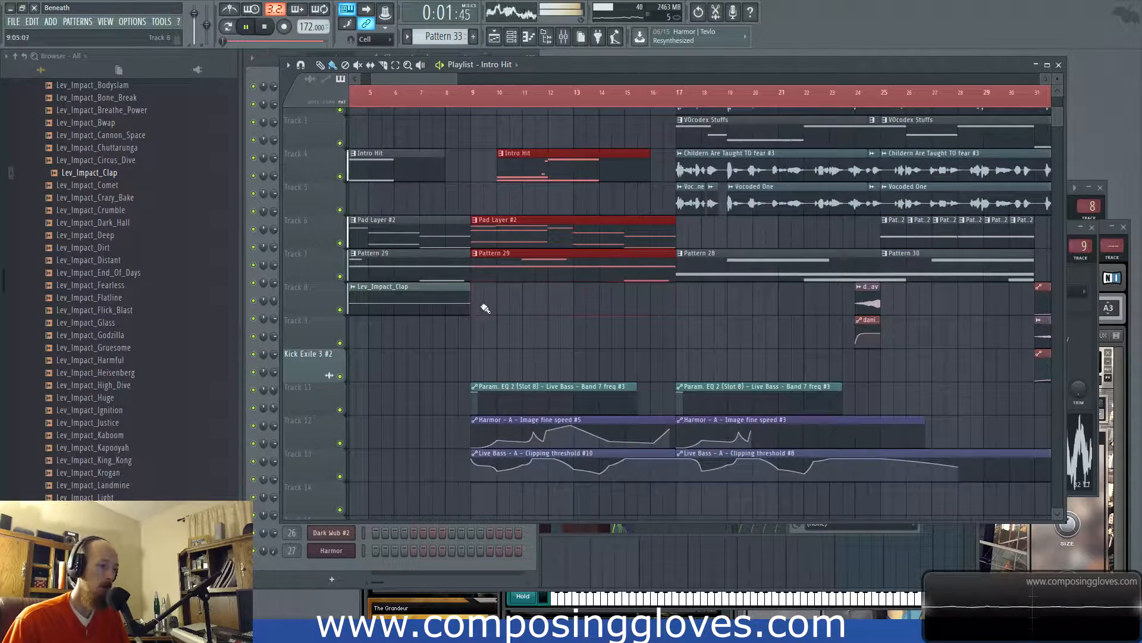
# Play the doubled intro while examining the clips in the later breakdown from bar 65 onward
pyautogui.scroll(3, 418, 206)
pyautogui.moveTo(419, 207); pyautogui.dragTo(543, 244)
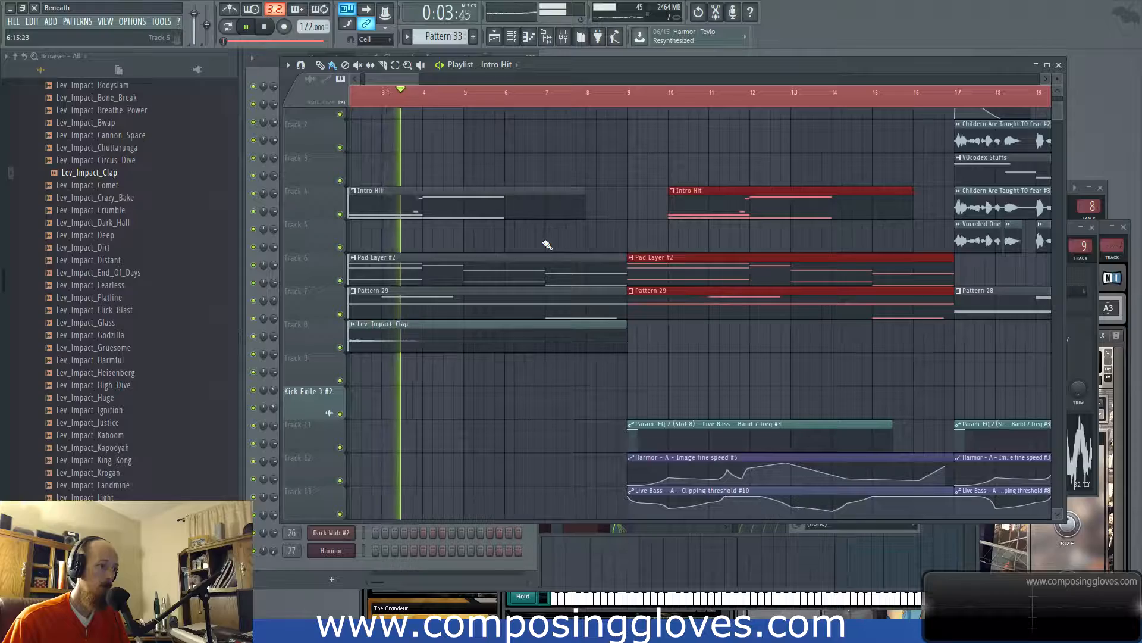
pyautogui.scroll(-3, 727, 232)
pyautogui.moveTo(727, 233); pyautogui.dragTo(353, 285)
pyautogui.moveTo(686, 289); pyautogui.dragTo(506, 255)
pyautogui.moveTo(764, 294); pyautogui.dragTo(490, 271)
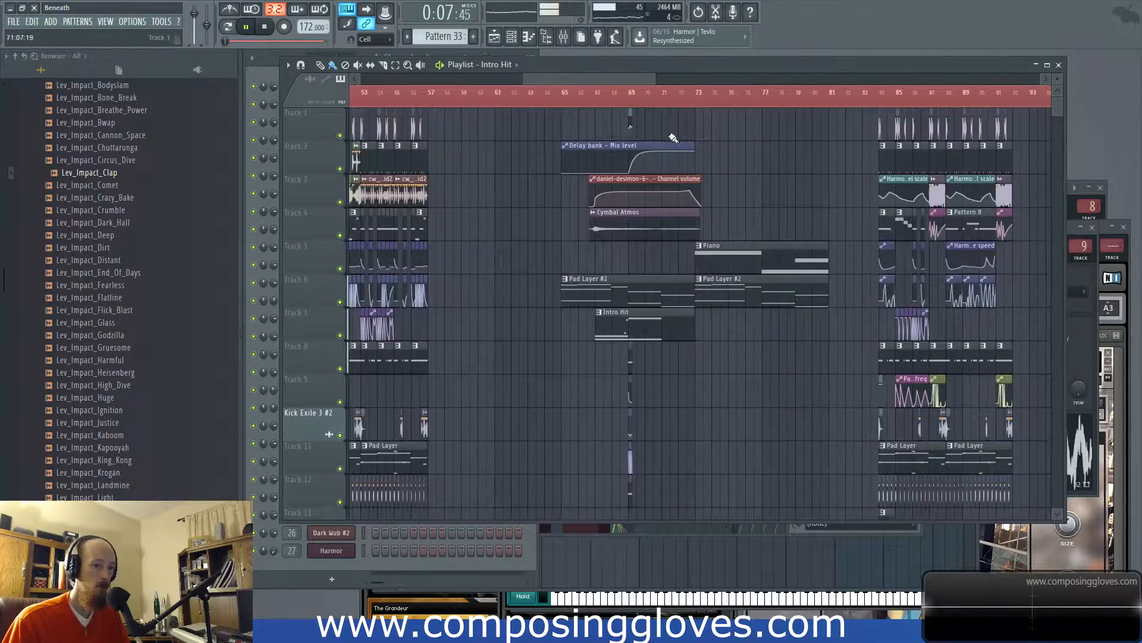
pyautogui.moveTo(354, 223); pyautogui.dragTo(998, 284)
pyautogui.moveTo(476, 250); pyautogui.dragTo(663, 286)
pyautogui.scroll(3, 523, 269)
pyautogui.moveTo(479, 255); pyautogui.dragTo(651, 276)
pyautogui.scroll(-4, 635, 266)
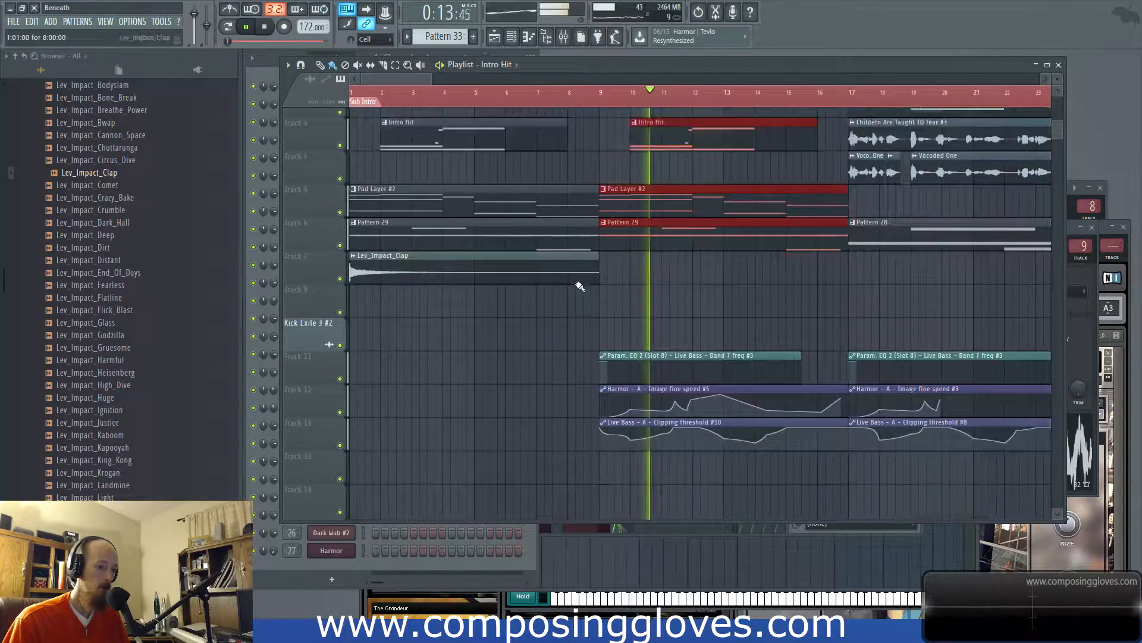
# Move the intro's three automation clips to bar 1 and extend the image fine speed and clipping threshold clips to bar 17
pyautogui.press('space')
pyautogui.moveTo(666, 326); pyautogui.dragTo(416, 362)
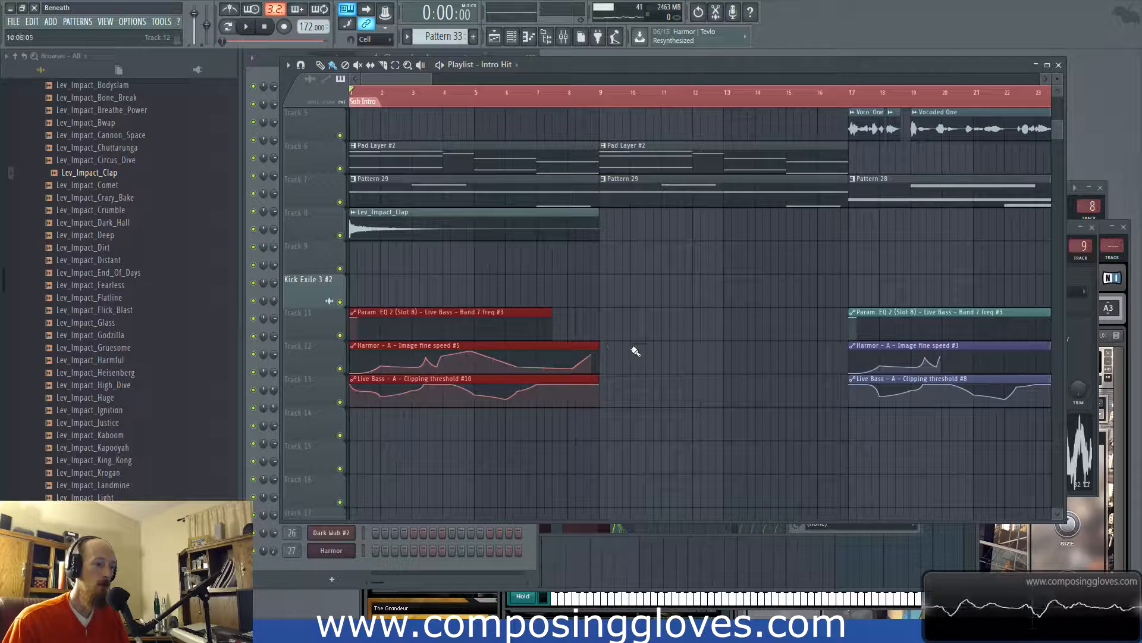
pyautogui.moveTo(598, 344); pyautogui.dragTo(848, 350)
# Trim the intro's Live Bass Param. EQ 2 Band 7 freq clip to about half a bar and replay the intro
pyautogui.keyDown('ctrl'); pyautogui.click(660, 321); pyautogui.keyUp('ctrl')
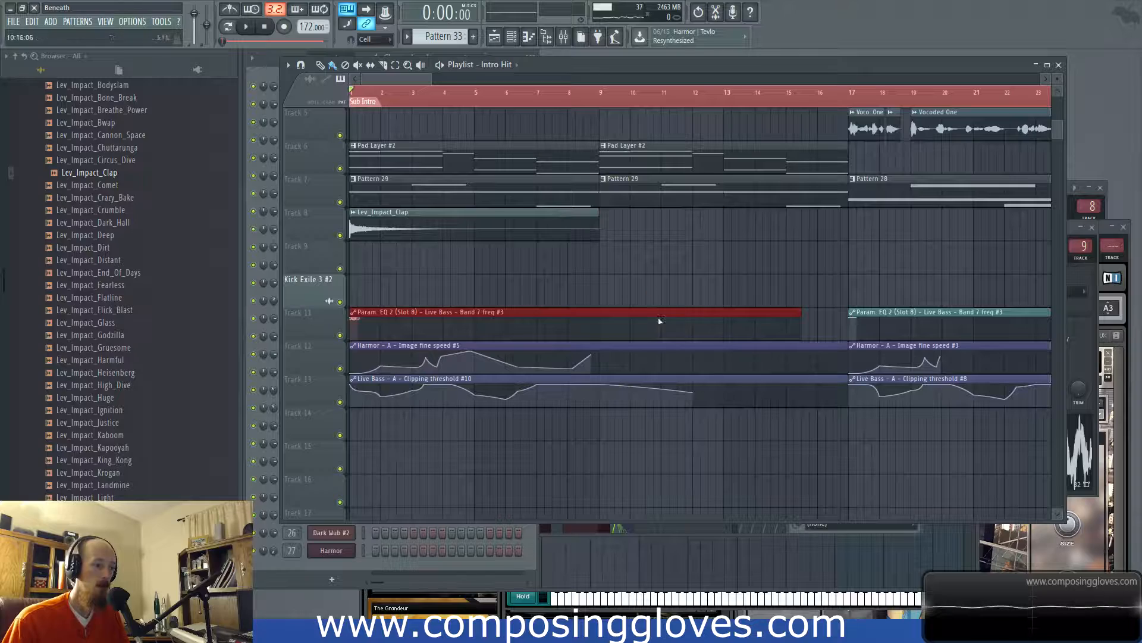
pyautogui.moveTo(800, 326); pyautogui.dragTo(376, 328)
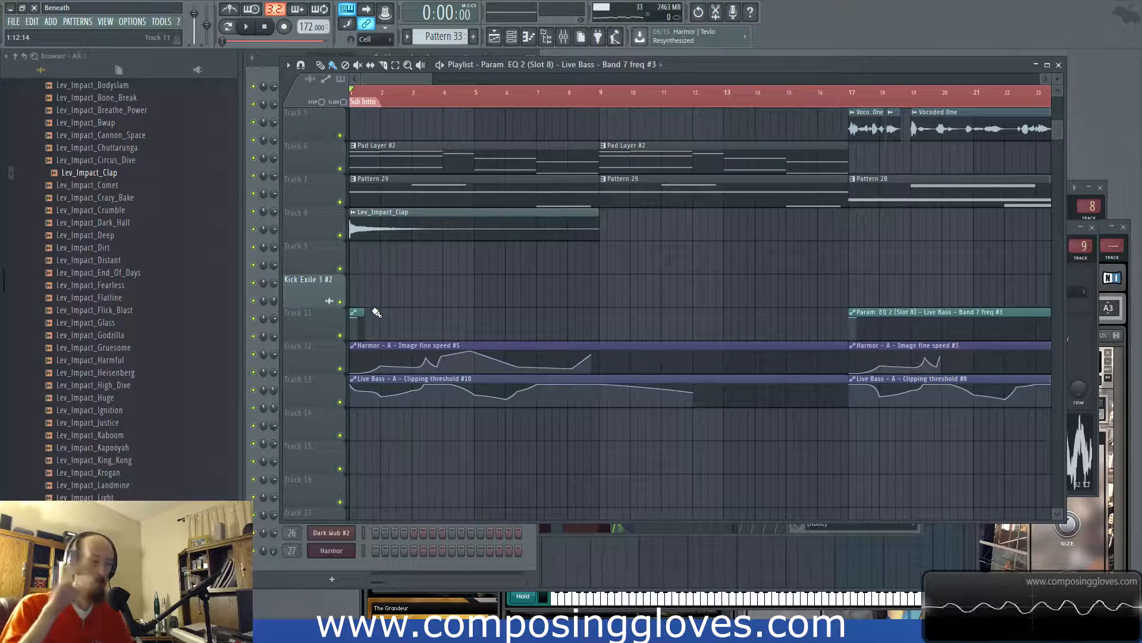
pyautogui.press('space')
# Extend the Harmor image fine speed curve with points falling to about bar 12.5, rising near bar 14, dipping near bar 15.5 and rising before bar 17
pyautogui.rightClick(711, 365)
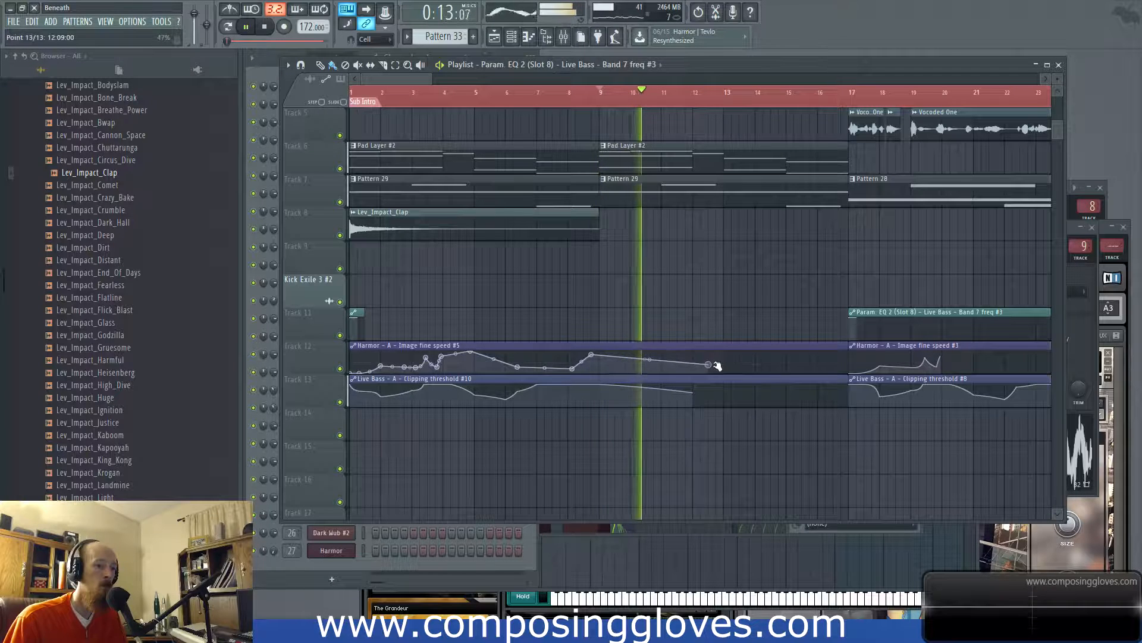
pyautogui.rightClick(736, 362)
pyautogui.rightClick(763, 360)
pyautogui.rightClick(786, 363)
pyautogui.rightClick(809, 368)
pyautogui.rightClick(821, 361)
pyautogui.rightClick(833, 355)
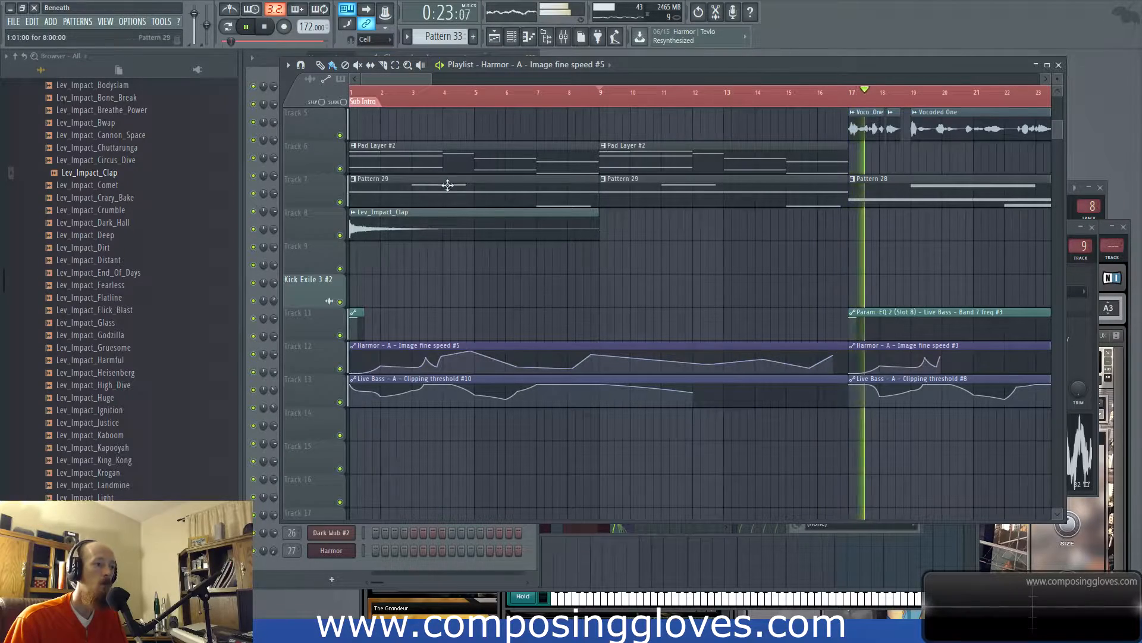
# Stop playback and examine how the sub intro's clips line up with the vocal section and the later parts of the arrangement
pyautogui.press('space')
pyautogui.scroll(4, 434, 155)
pyautogui.scroll(-2, 393, 167)
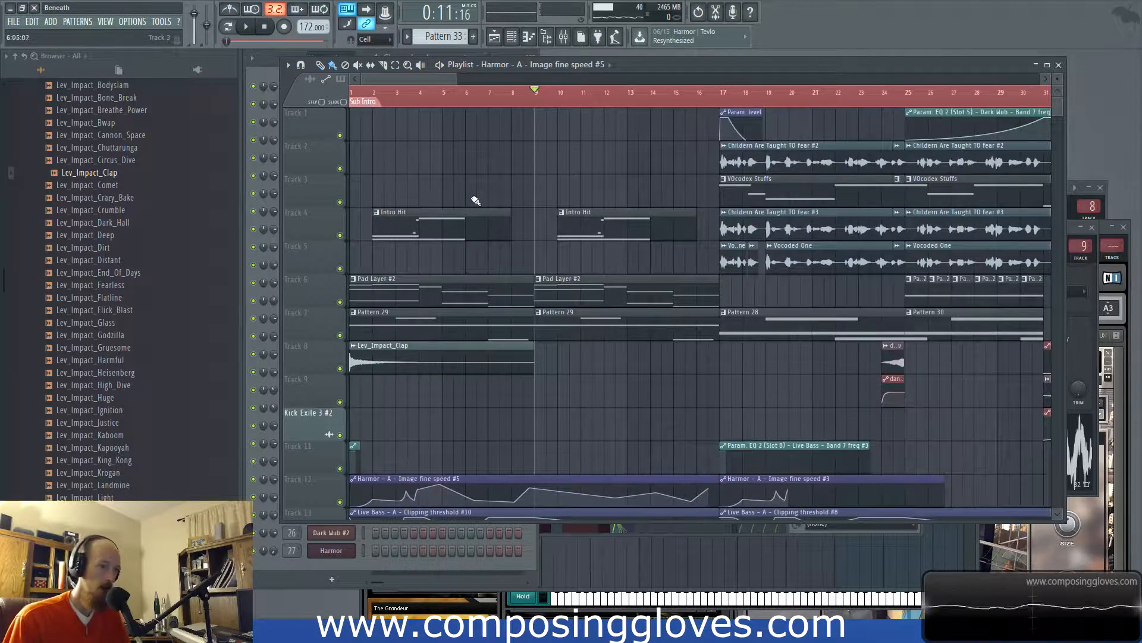
pyautogui.scroll(-2, 465, 180)
pyautogui.moveTo(384, 95); pyautogui.dragTo(391, 96)
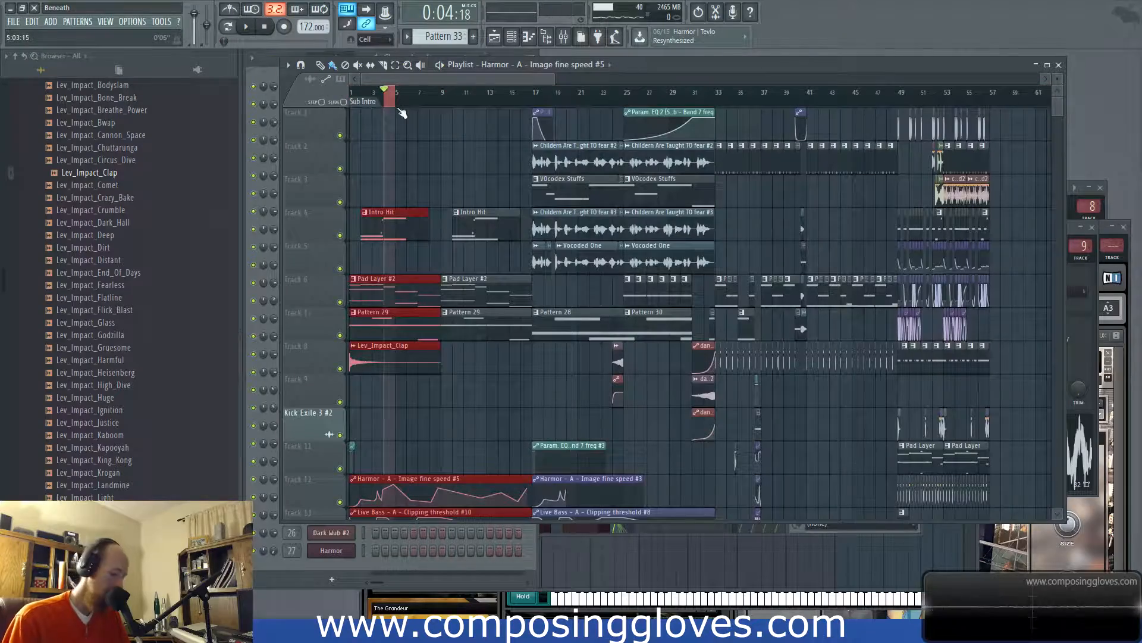
pyautogui.hotkey('ctrl', 'd')
pyautogui.scroll(-2, 453, 142)
pyautogui.scroll(3, 471, 203)
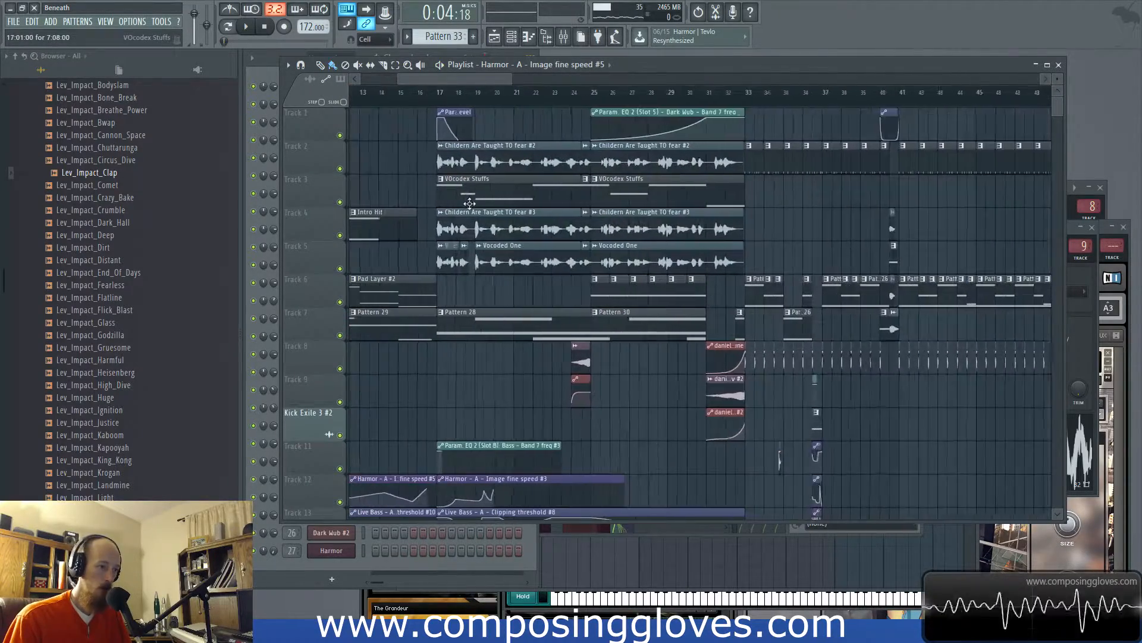
pyautogui.moveTo(470, 204); pyautogui.dragTo(594, 212)
pyautogui.scroll(3, 423, 184)
pyautogui.moveTo(423, 184); pyautogui.dragTo(553, 222)
pyautogui.scroll(-1, 420, 201)
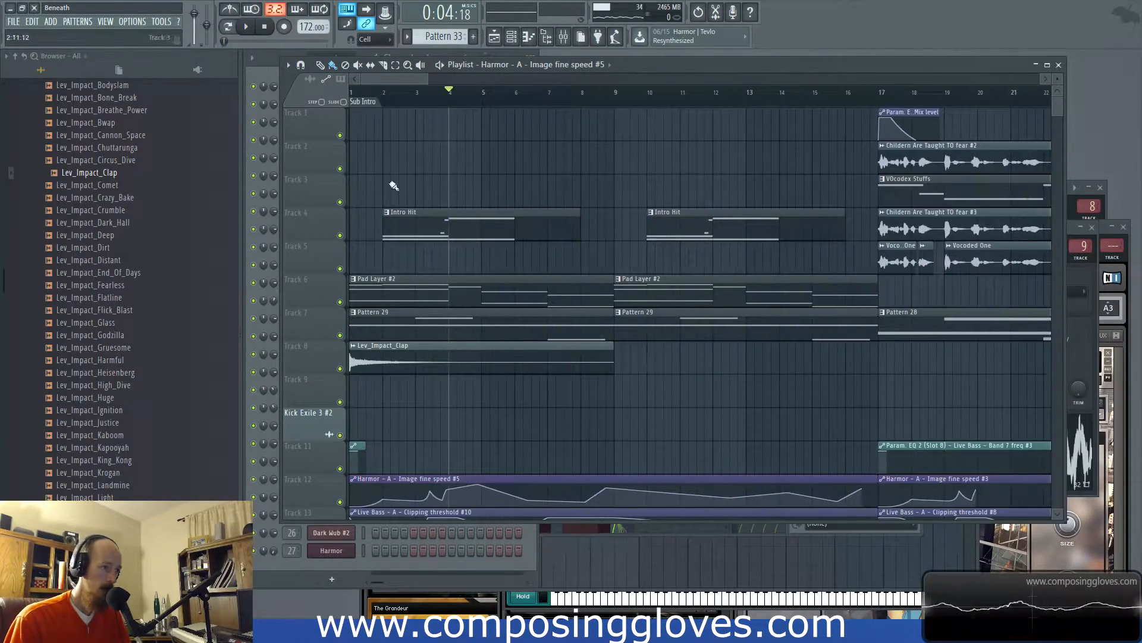
pyautogui.click(264, 73)
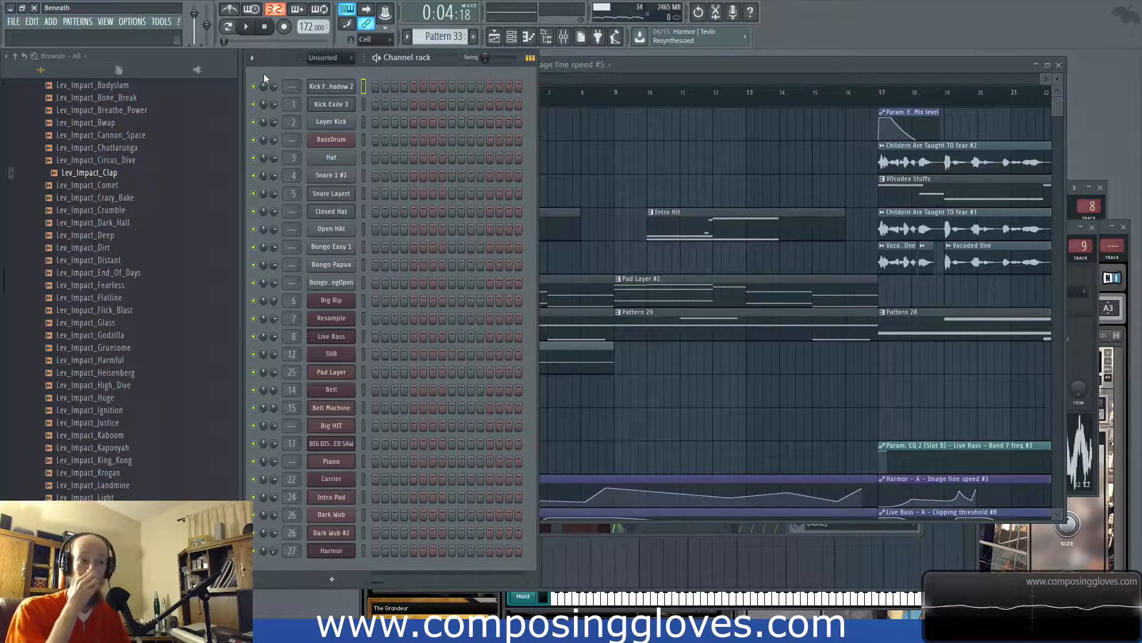
pyautogui.click(671, 69)
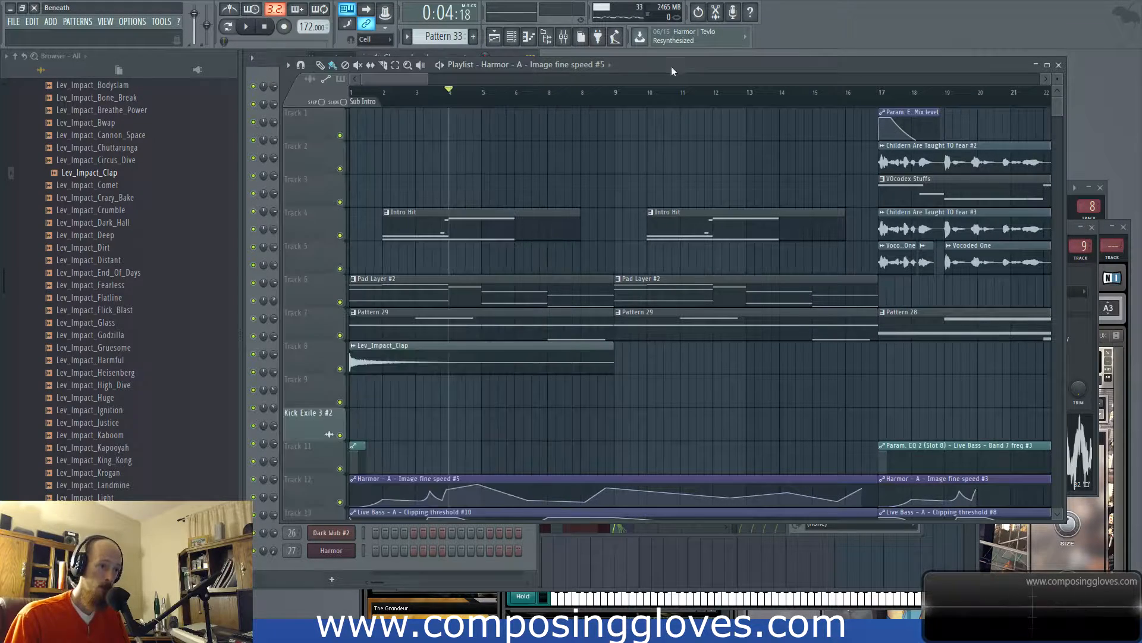
pyautogui.scroll(-6, 381, 181)
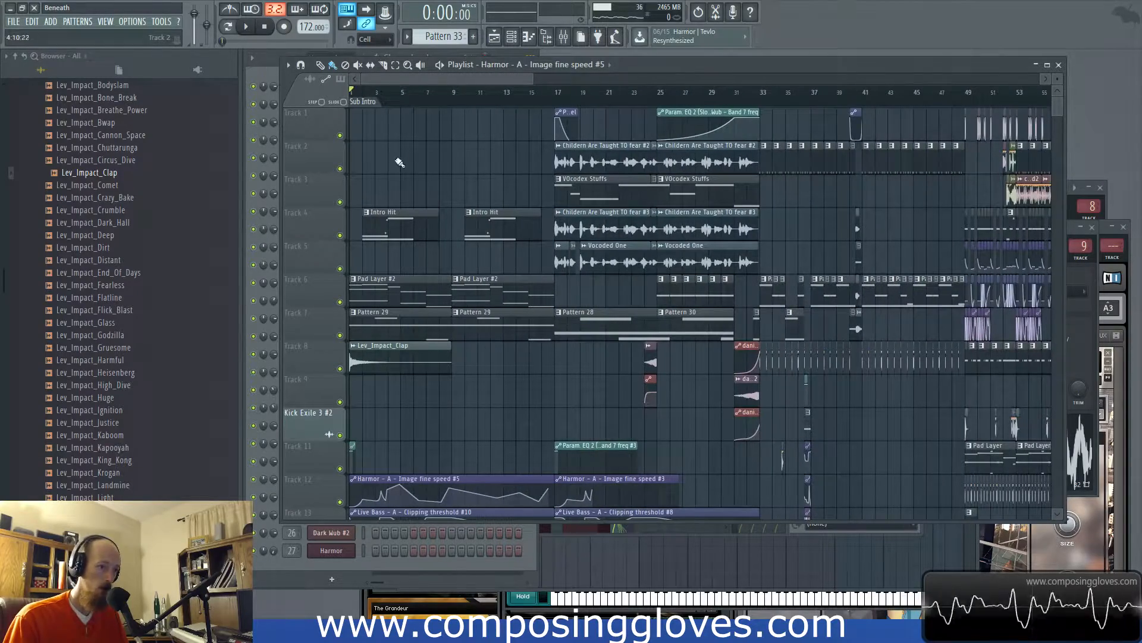
pyautogui.scroll(5, 400, 162)
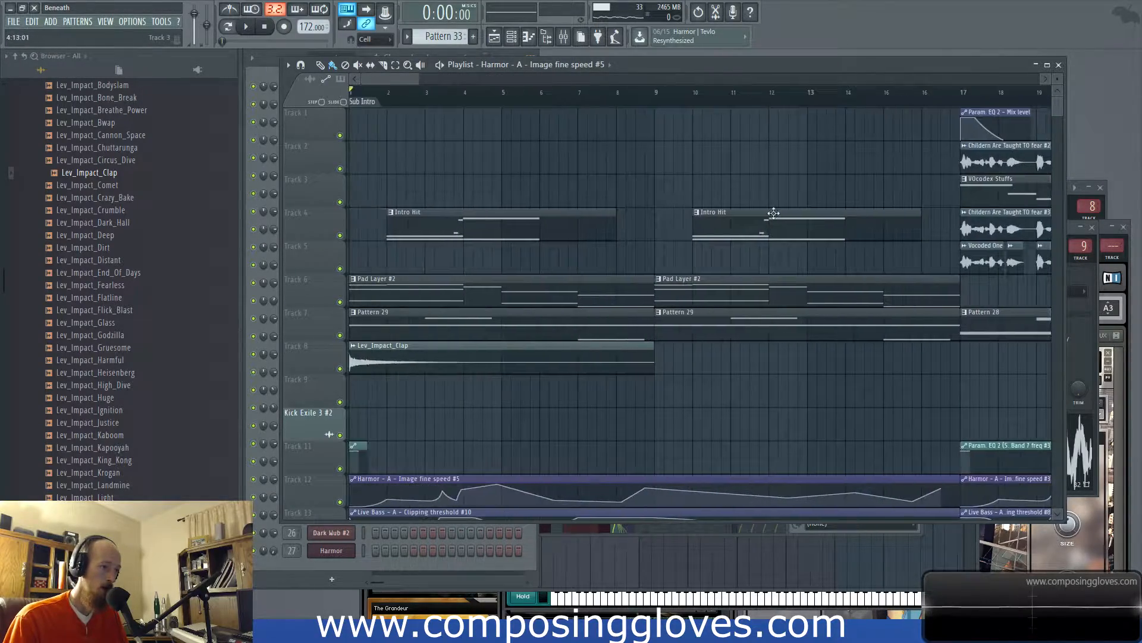
pyautogui.scroll(-1, 420, 173)
pyautogui.scroll(-3, 415, 171)
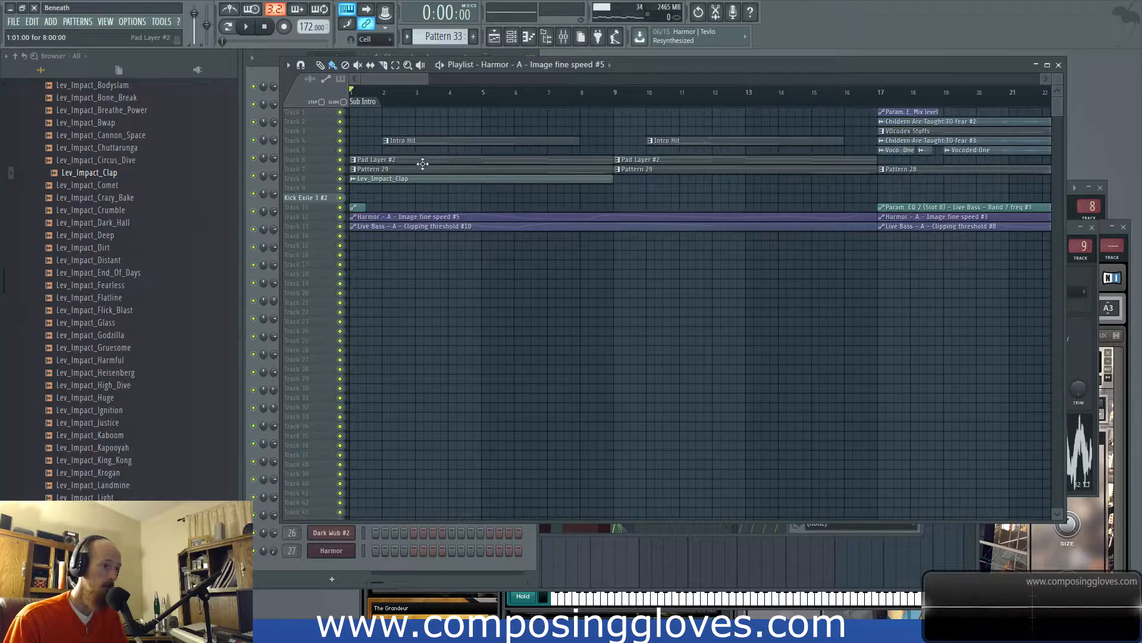
# Play the sixteen-bar intro from bar 1 and replay it from the start
pyautogui.scroll(4, 422, 164)
pyautogui.scroll(1, 467, 211)
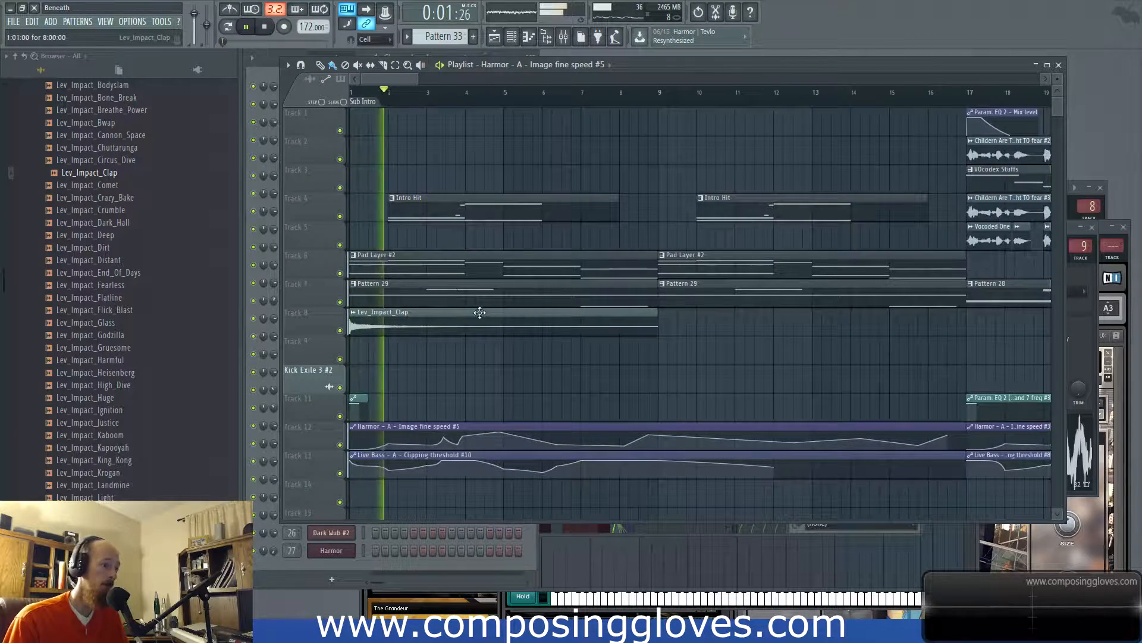
pyautogui.press('space')
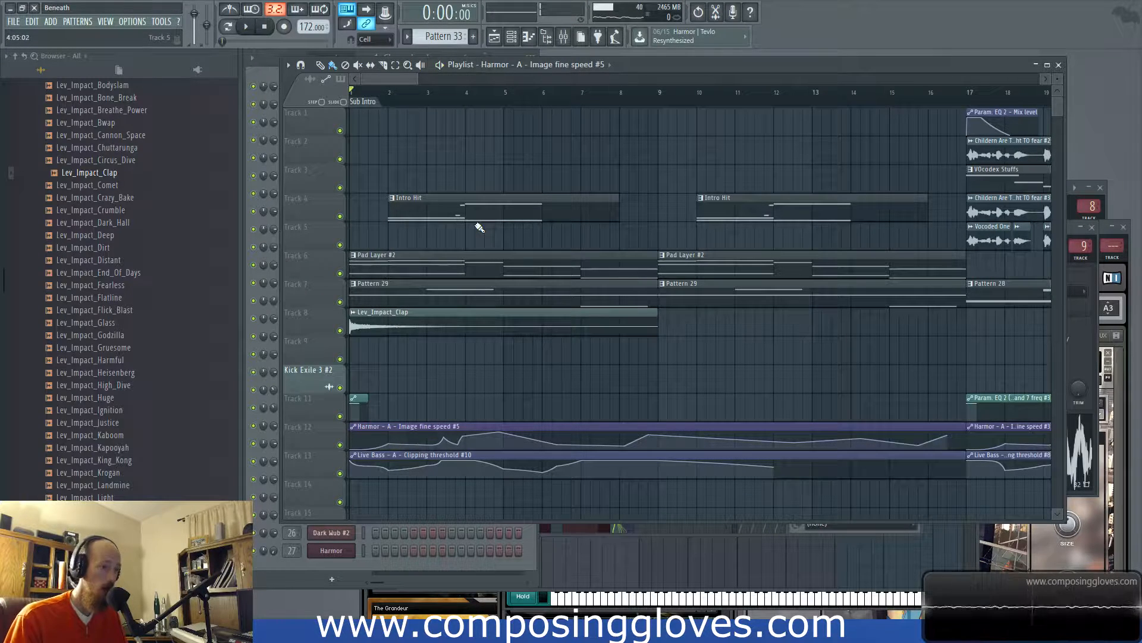
pyautogui.press('space')
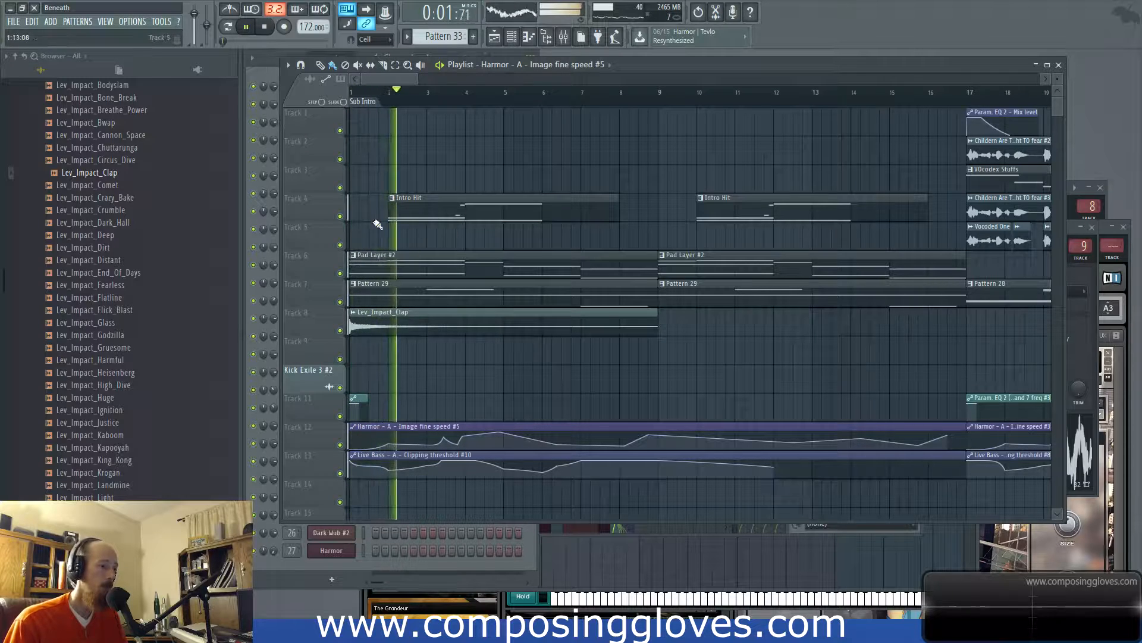
pyautogui.click(270, 74)
pyautogui.click(663, 66)
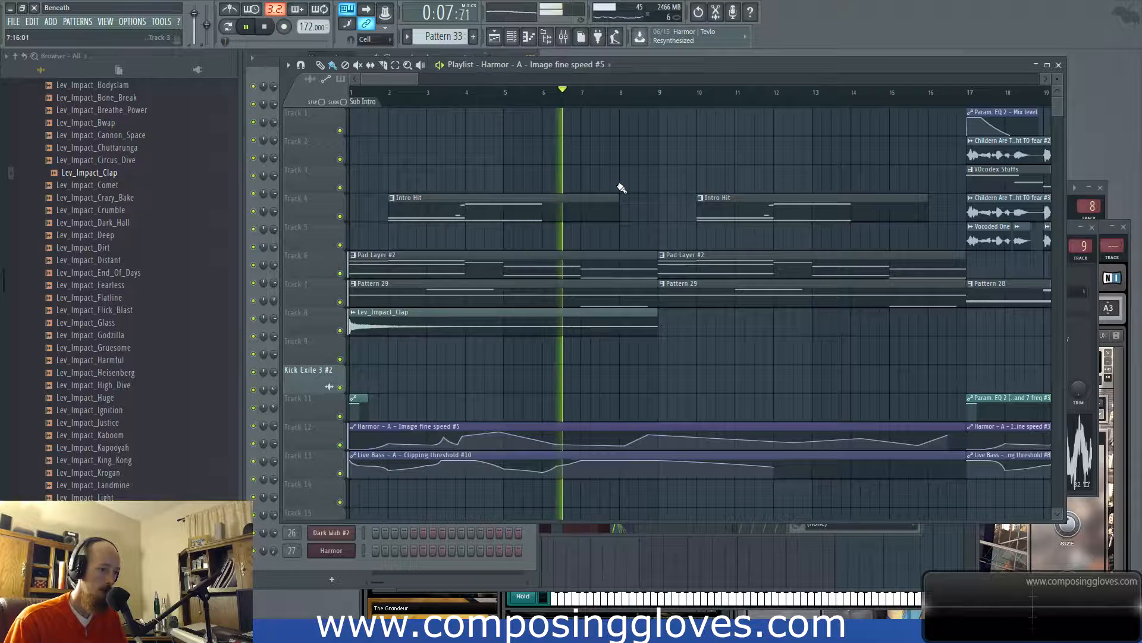
pyautogui.press('space')
# Collapse the FX - Impacts sample folder and open the SOR TFM Cyborg FX folder inside SOR TFM Full Pack 44,1 kHz
pyautogui.click(262, 75)
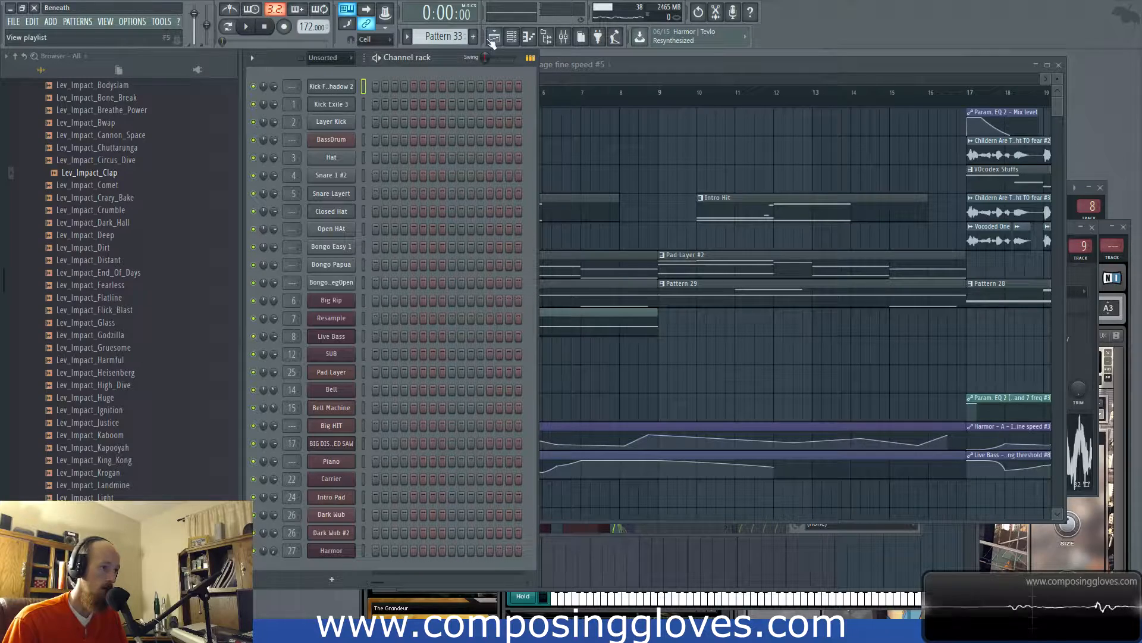
pyautogui.scroll(4, 77, 302)
pyautogui.scroll(2, 77, 302)
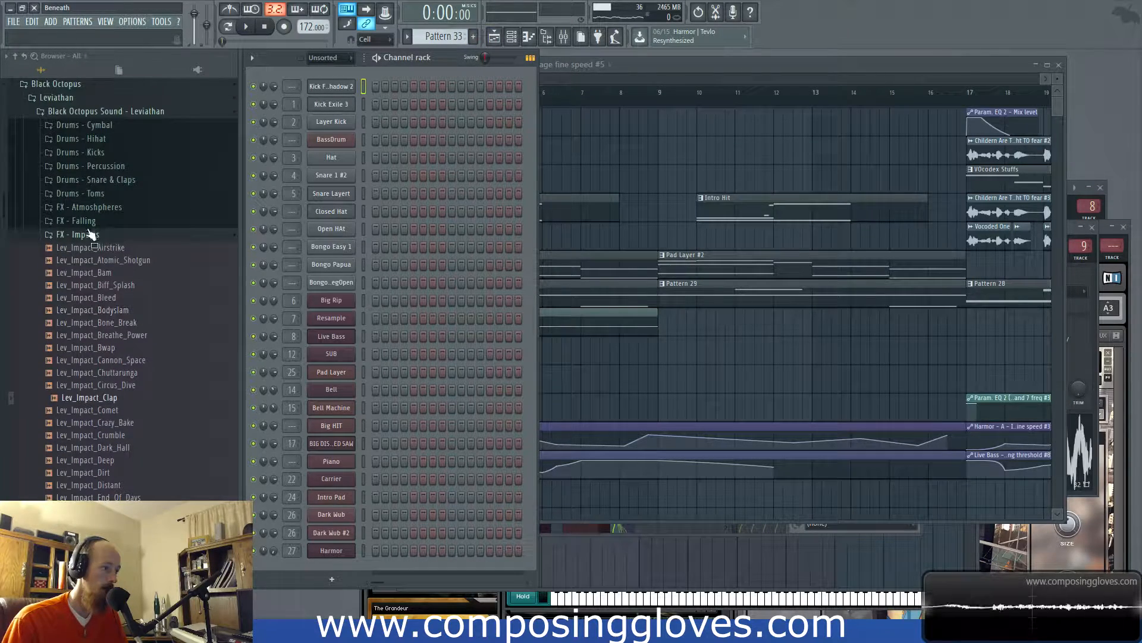
pyautogui.click(84, 234)
pyautogui.scroll(-4, 146, 315)
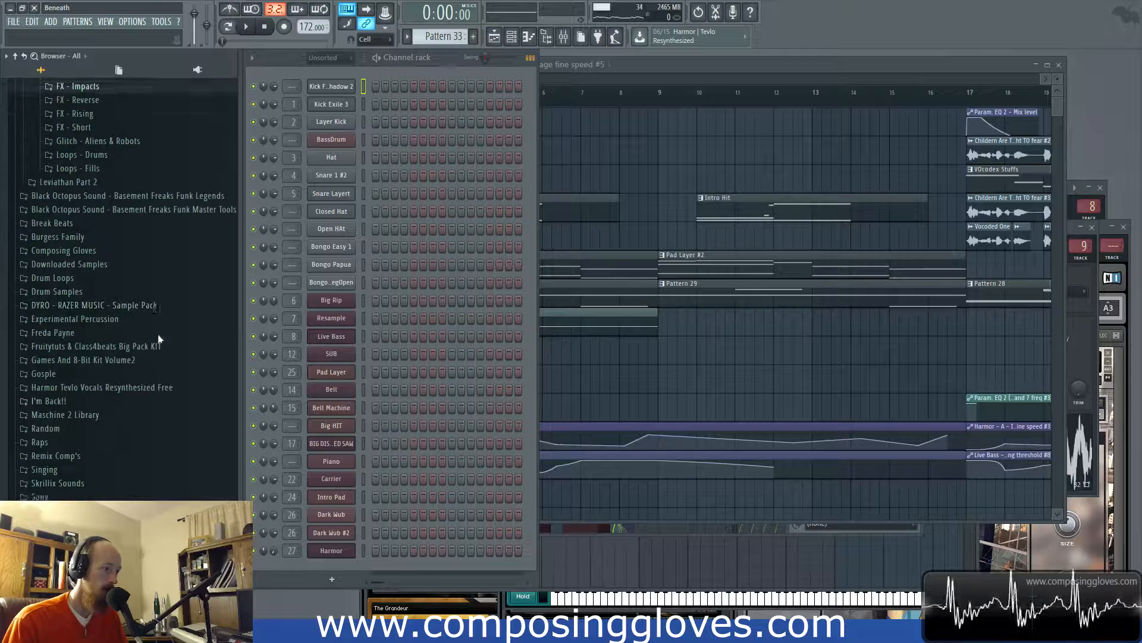
pyautogui.scroll(-3, 119, 298)
pyautogui.click(77, 403)
pyautogui.scroll(-6, 119, 297)
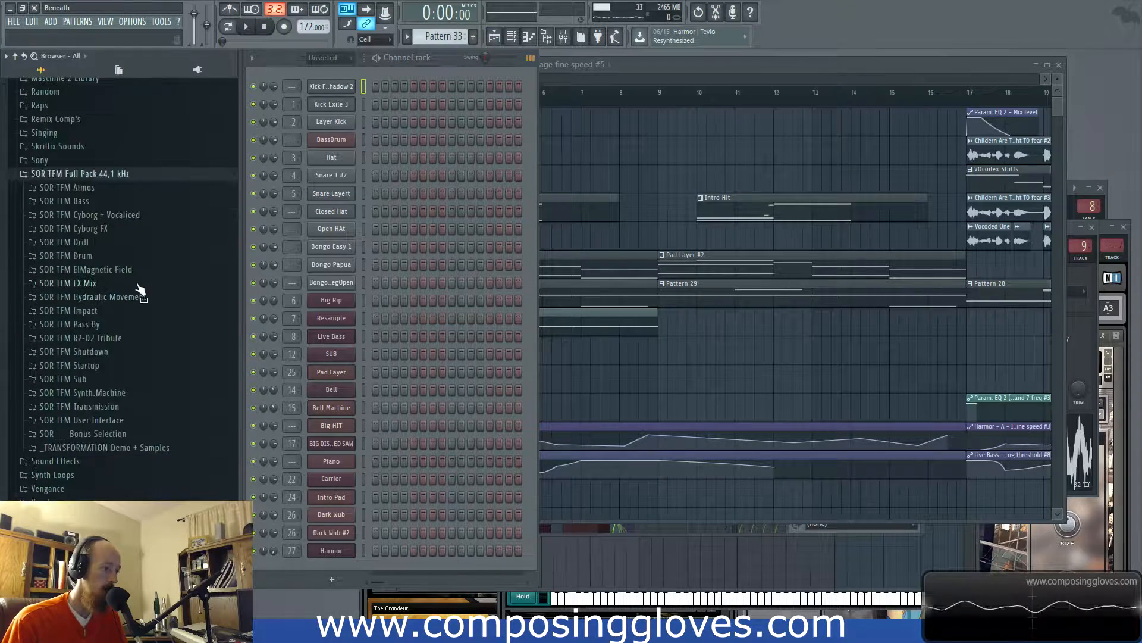
pyautogui.click(145, 229)
# Audition the SOR TFM Cyborg FX samples one after another, up to and including SOR TFM Cyborg FX 27
pyautogui.click(147, 316)
pyautogui.scroll(-2, 146, 317)
pyautogui.click(136, 380)
pyautogui.scroll(-4, 136, 380)
pyautogui.click(123, 344)
pyautogui.click(93, 331)
pyautogui.click(94, 344)
pyautogui.click(98, 368)
pyautogui.click(103, 392)
pyautogui.click(105, 405)
pyautogui.click(103, 417)
pyautogui.click(102, 429)
pyautogui.click(107, 369)
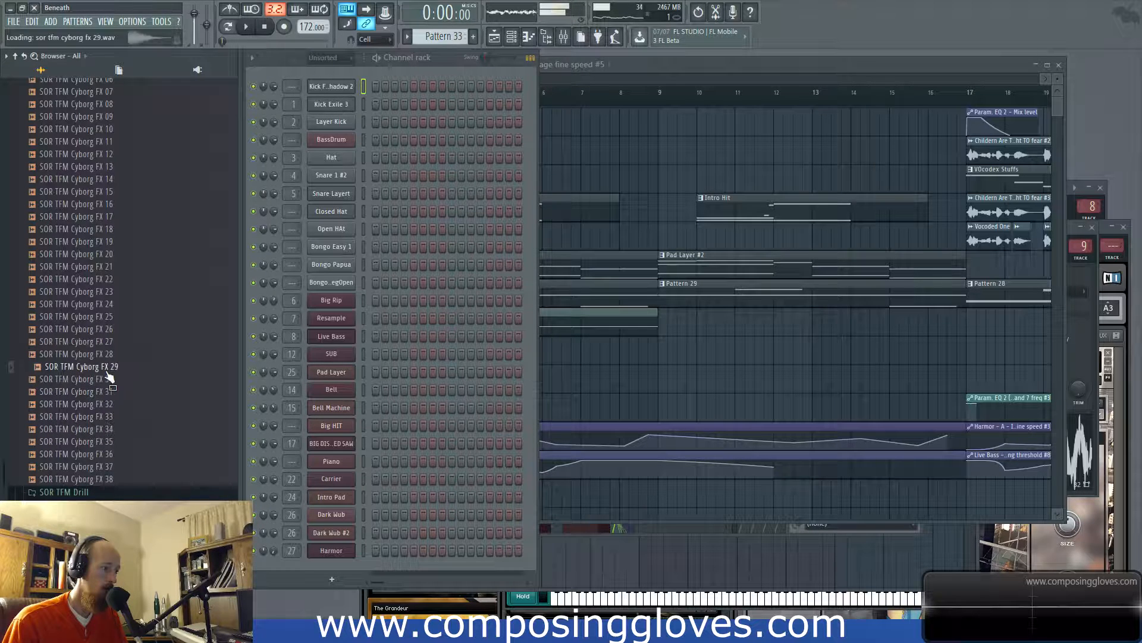
pyautogui.click(94, 355)
pyautogui.click(98, 343)
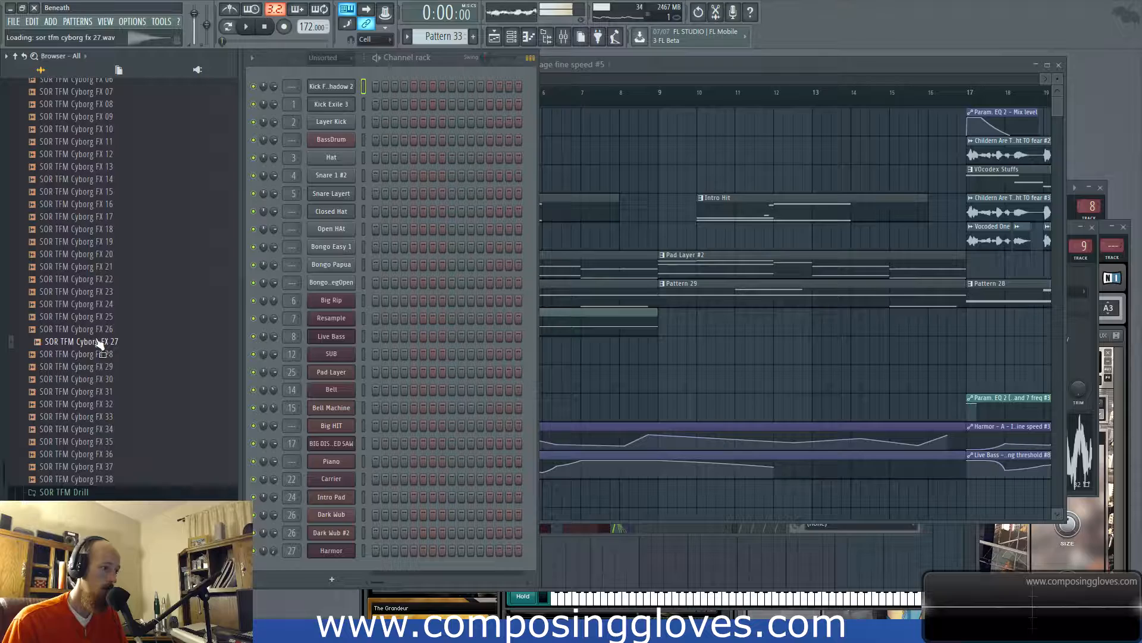
# Place SOR TFM Cyborg FX 27 at bar 4 on the Kick Exile 3 #2 track, select the time up to bar 6, and remove the stray copy
pyautogui.moveTo(88, 351); pyautogui.dragTo(489, 389)
pyautogui.moveTo(419, 92); pyautogui.dragTo(598, 102)
pyautogui.doubleClick(510, 370)
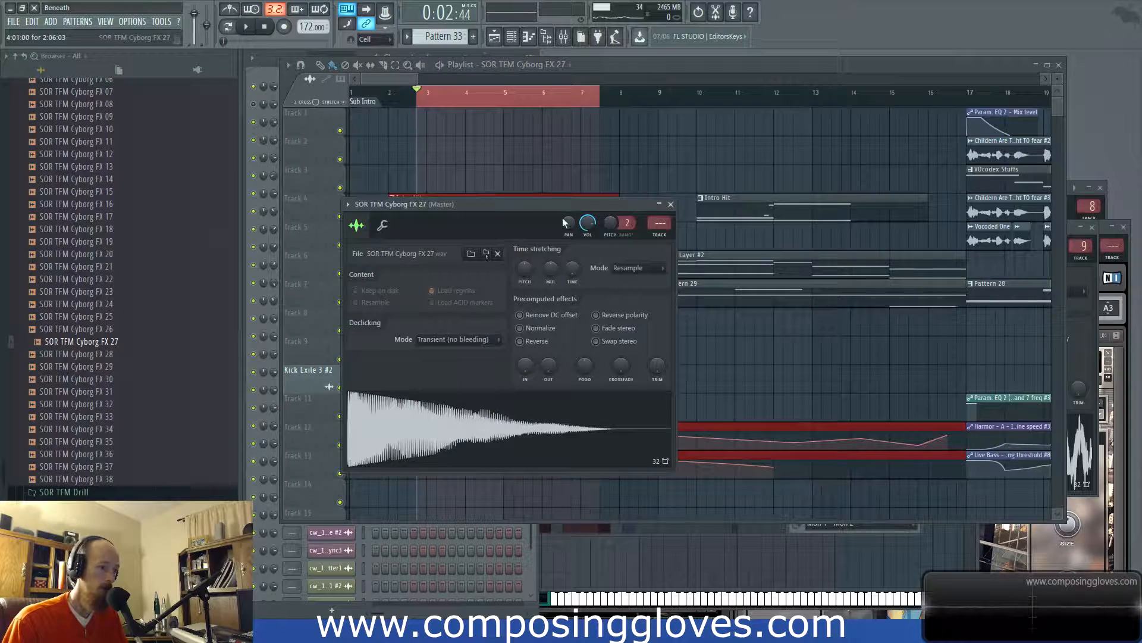
pyautogui.moveTo(475, 97); pyautogui.dragTo(541, 119)
pyautogui.doubleClick(507, 396)
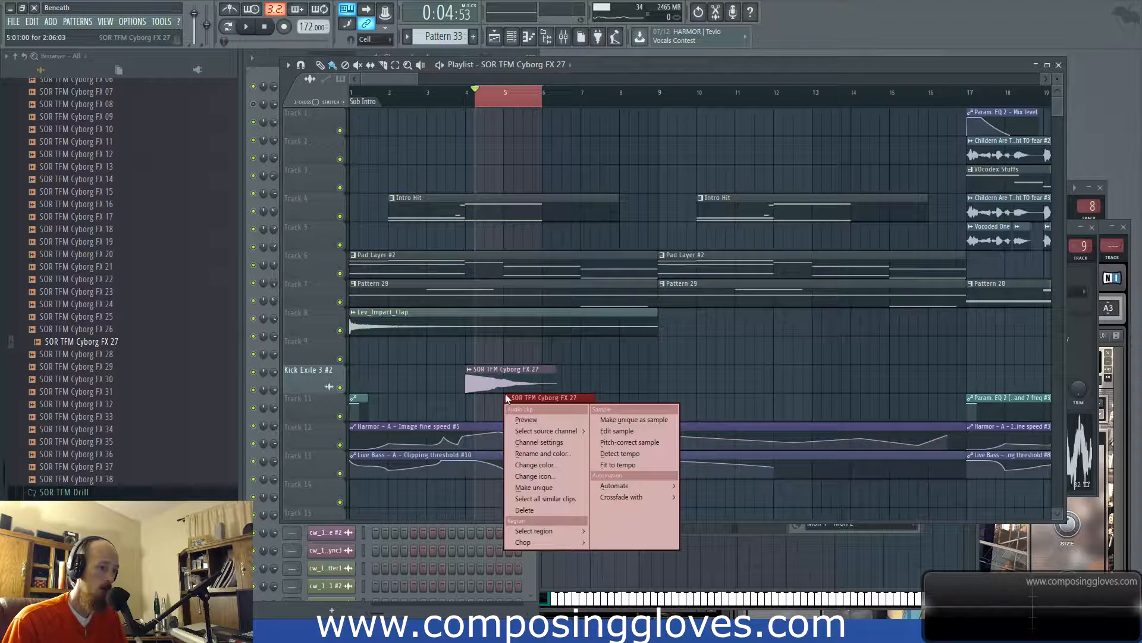
pyautogui.click(493, 383)
pyautogui.rightClick(527, 398)
# Create a channel volume automation clip for Cyborg FX 27 on Track 9, shape it to peak near bar 5.5, and play it
pyautogui.doubleClick(509, 372)
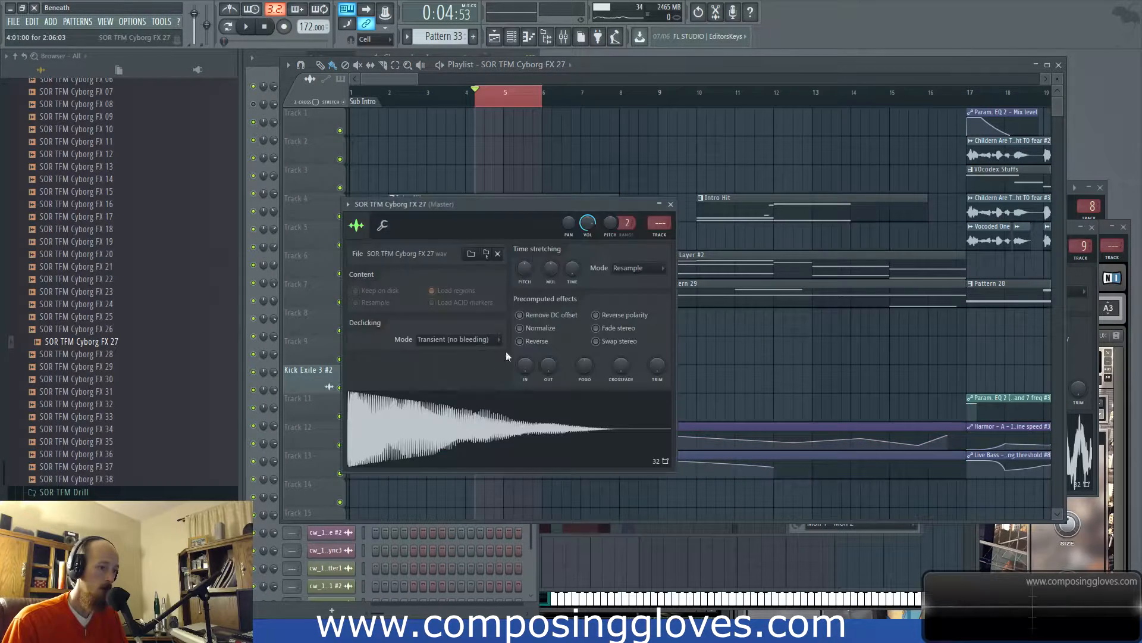
pyautogui.rightClick(596, 225)
pyautogui.click(666, 305)
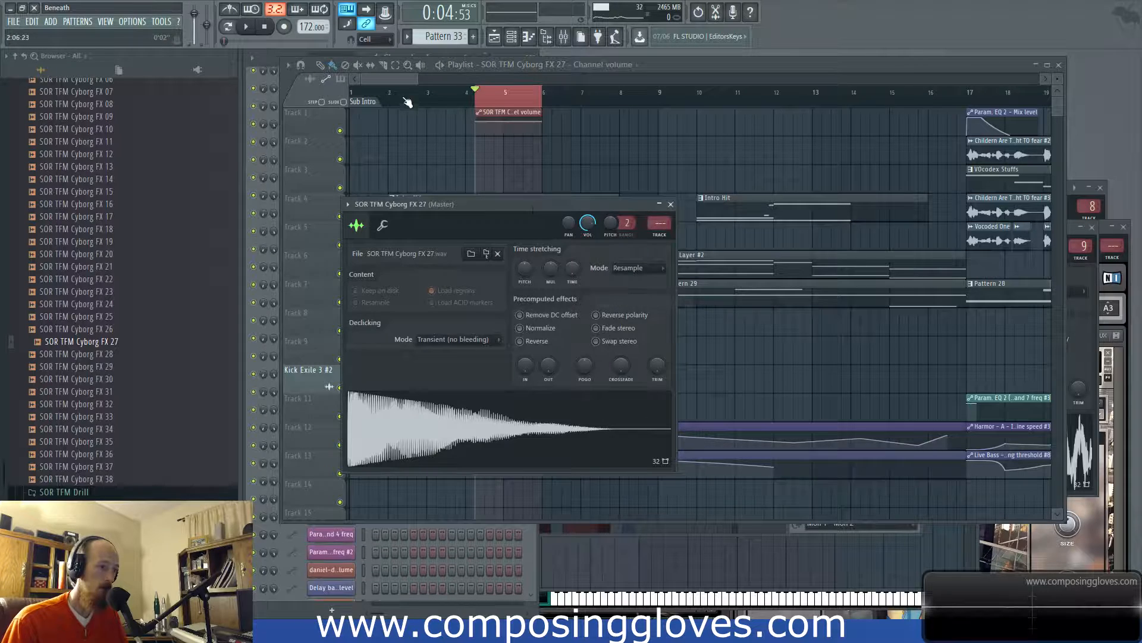
pyautogui.click(505, 113)
pyautogui.moveTo(502, 112); pyautogui.dragTo(538, 358)
pyautogui.press('space')
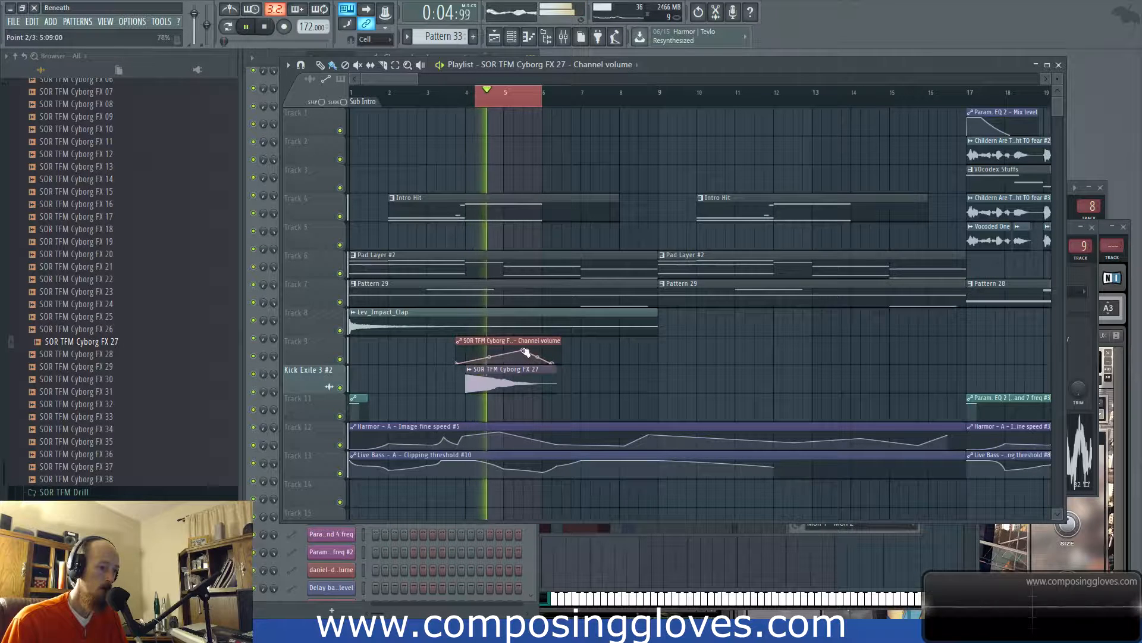
pyautogui.press('space')
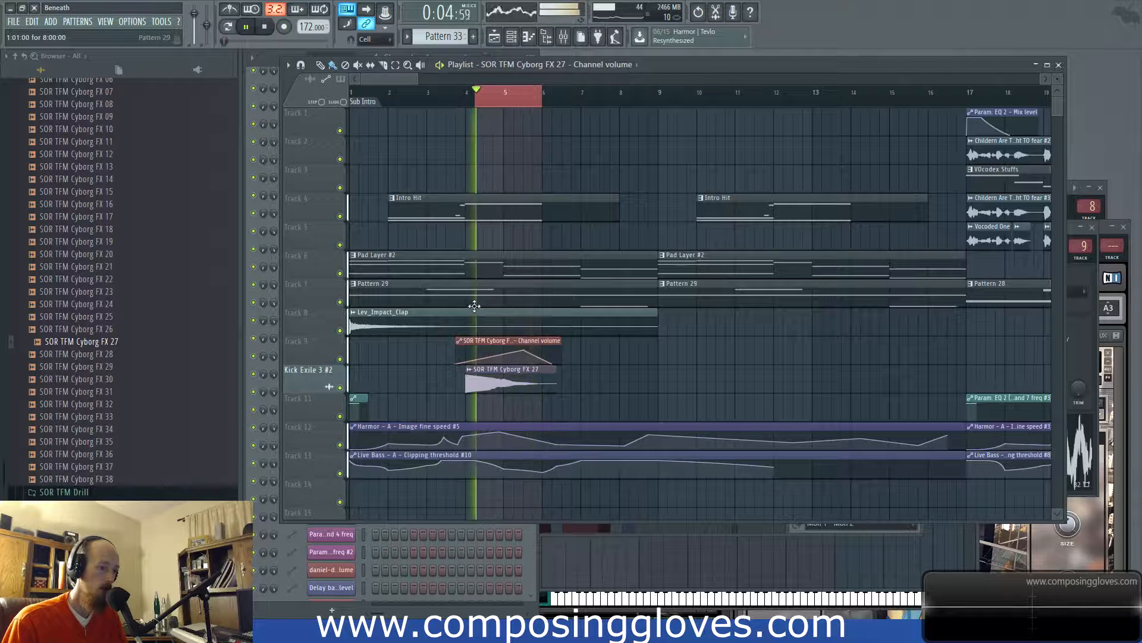
# Route the Cyborg FX 27 sample to mixer track 30 and load Fruity Reeverb 2 in its first effect slot
pyautogui.doubleClick(498, 381)
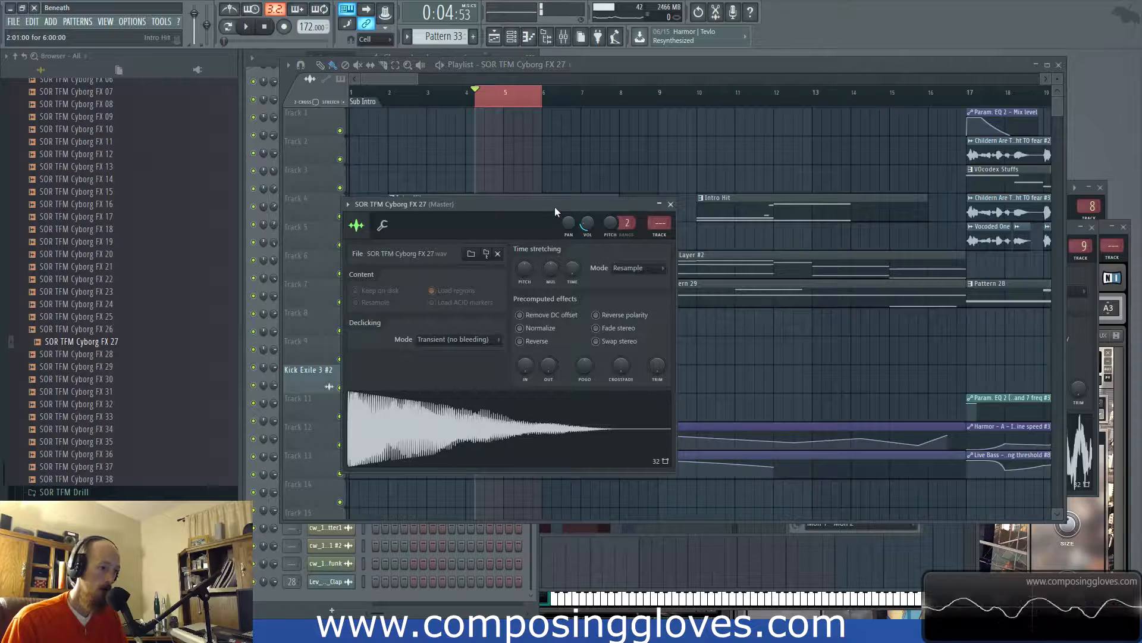
pyautogui.press('F9')
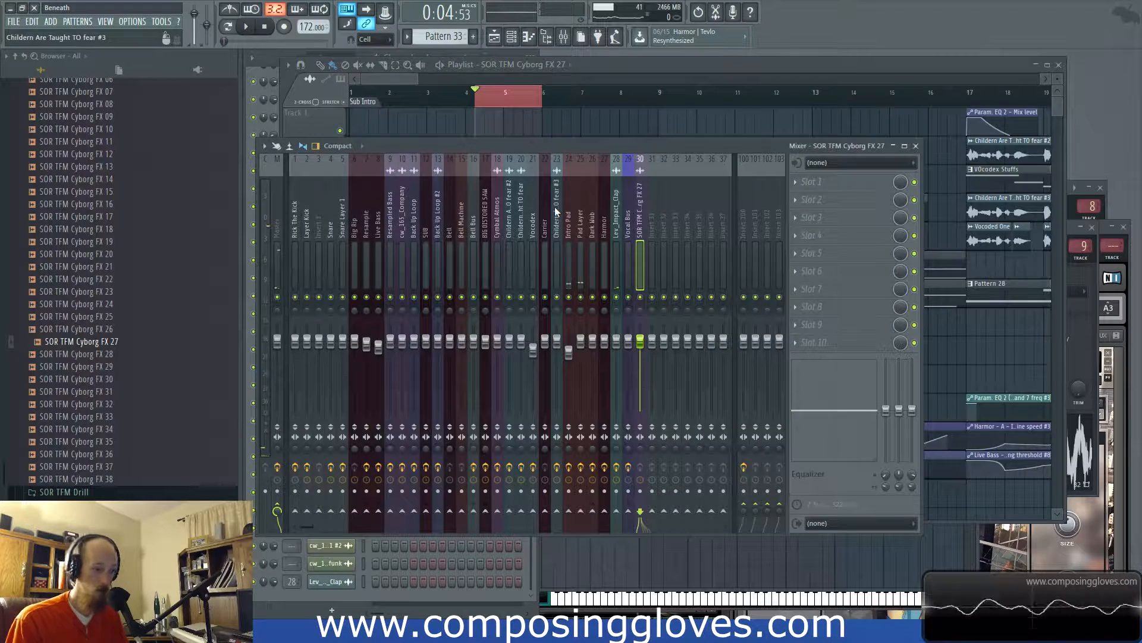
pyautogui.click(809, 181)
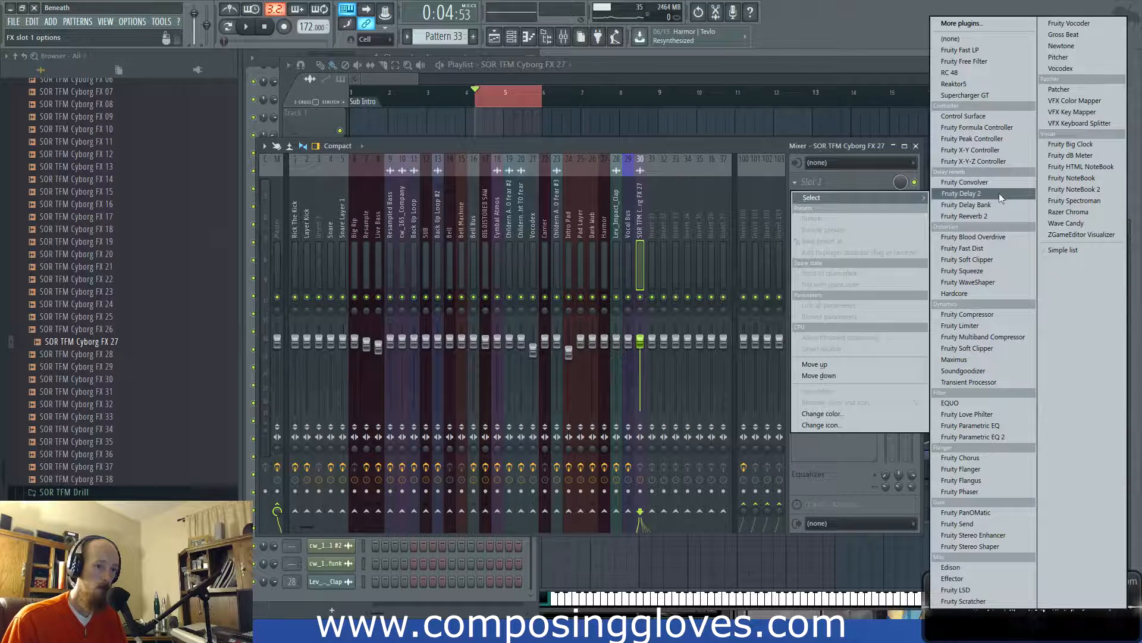
pyautogui.click(997, 217)
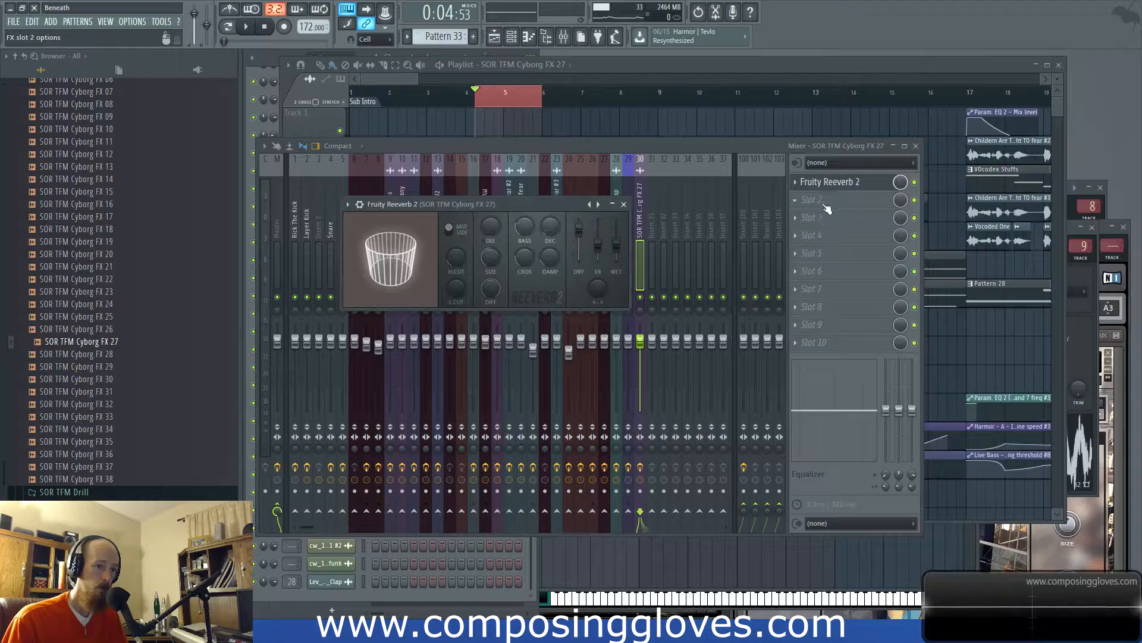
# Add Fruity delay bank in the second effect slot and set the input filter of delay bank 2 to High pass
pyautogui.click(825, 203)
pyautogui.click(1010, 210)
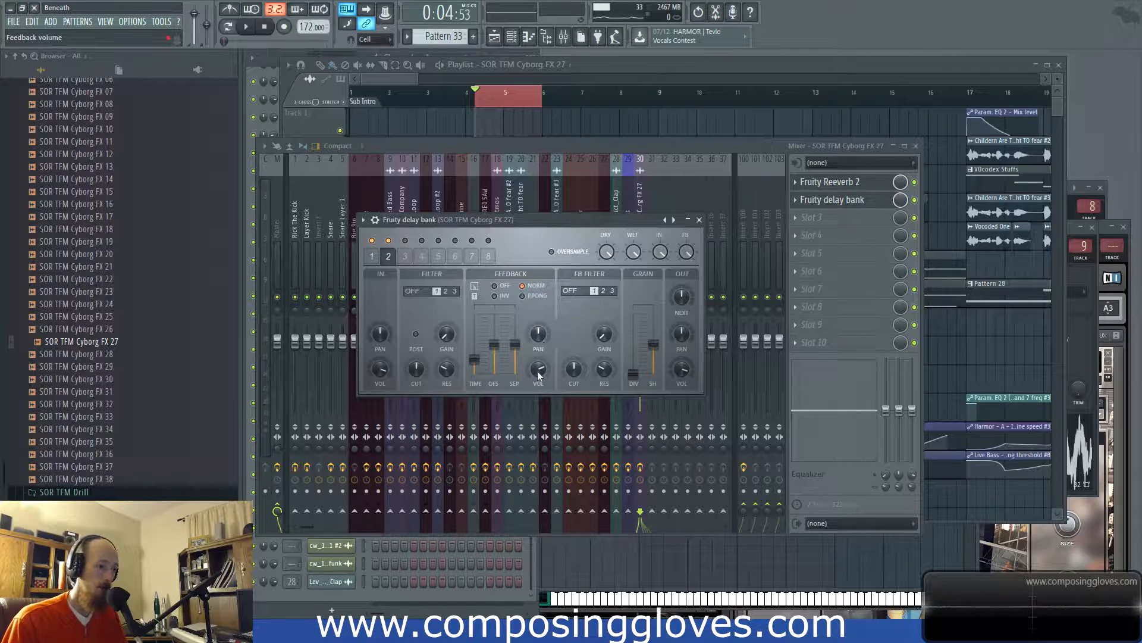
pyautogui.click(417, 291)
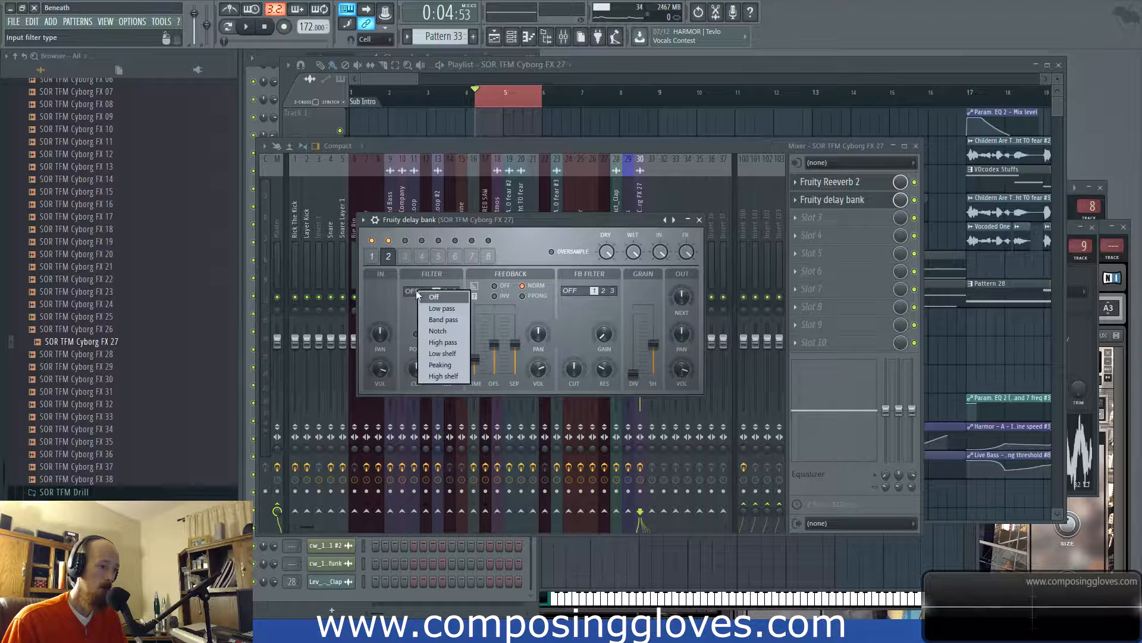
pyautogui.click(457, 343)
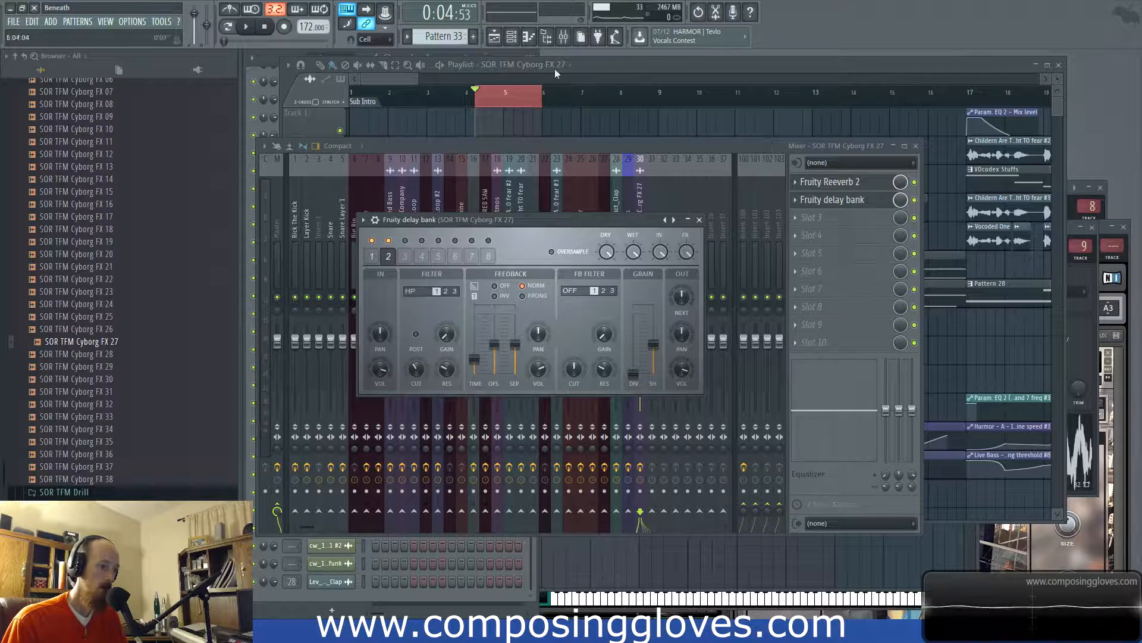
# Play the intro around the Cyborg FX 27 clip and clear the time selection over it
pyautogui.click(451, 91)
pyautogui.press('space')
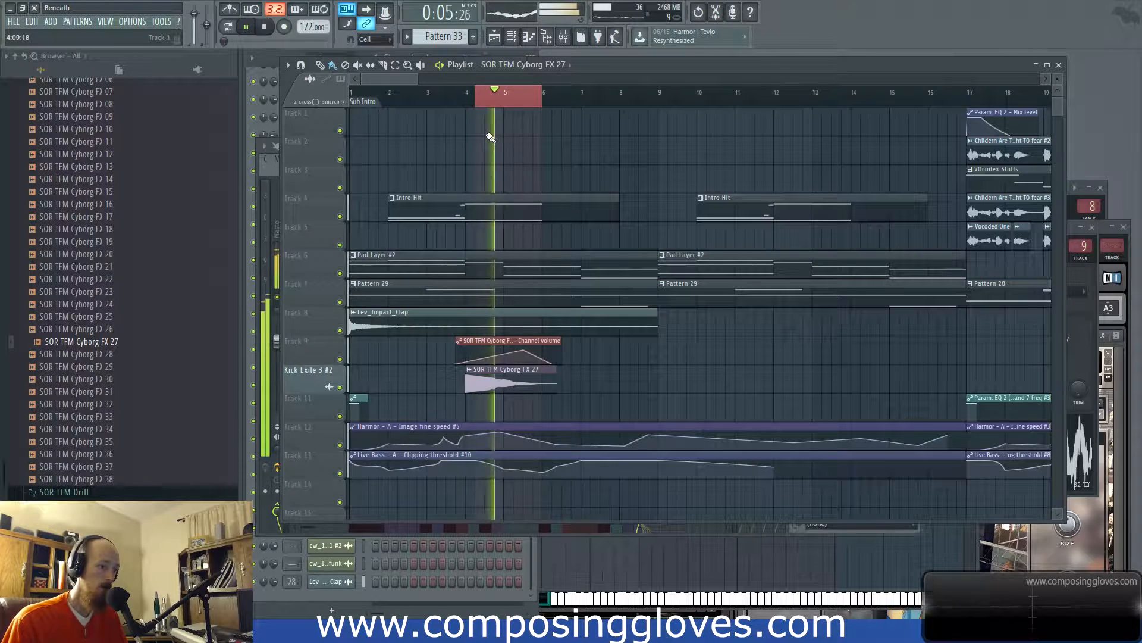
pyautogui.rightClick(501, 102)
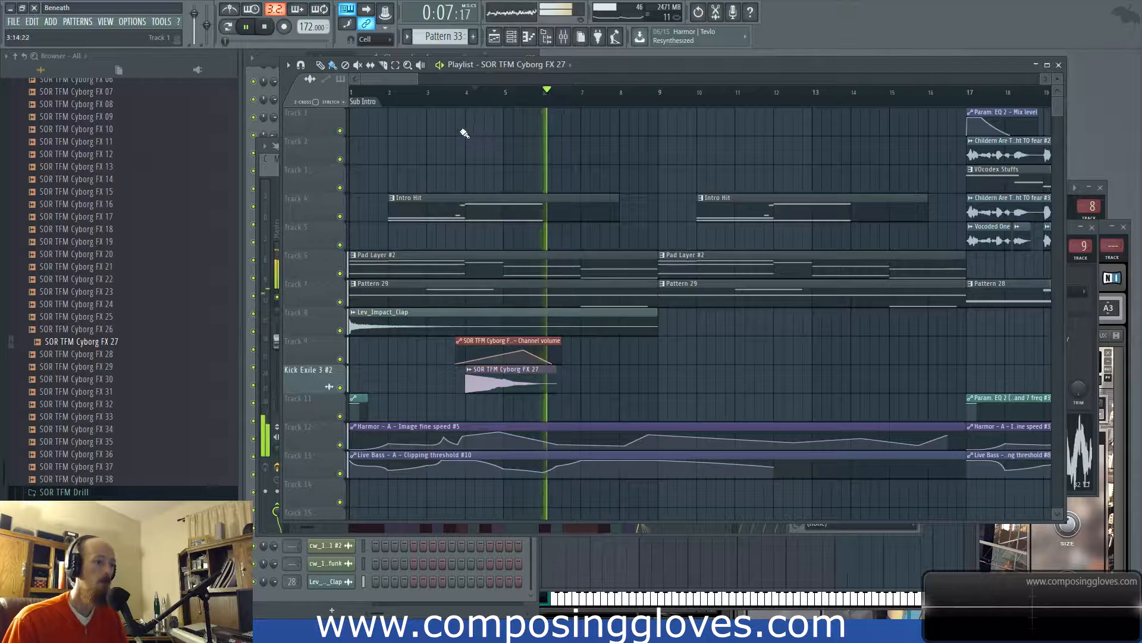
pyautogui.press('space')
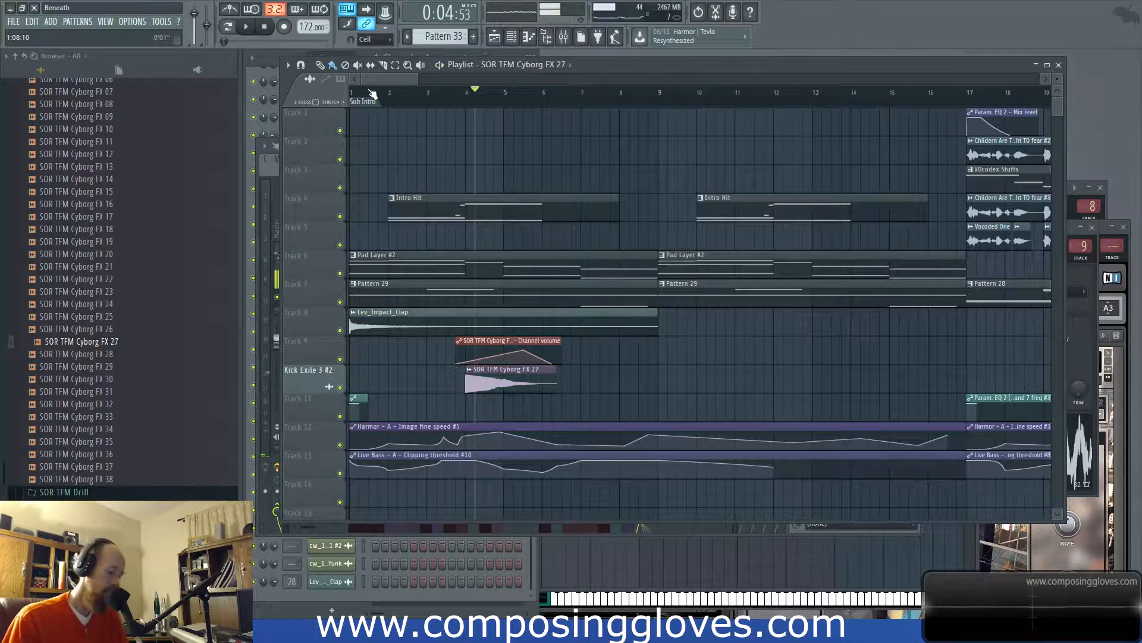
# Filter the channel rack to Unsorted and add a Kontakt 5 channel
pyautogui.press('F6')
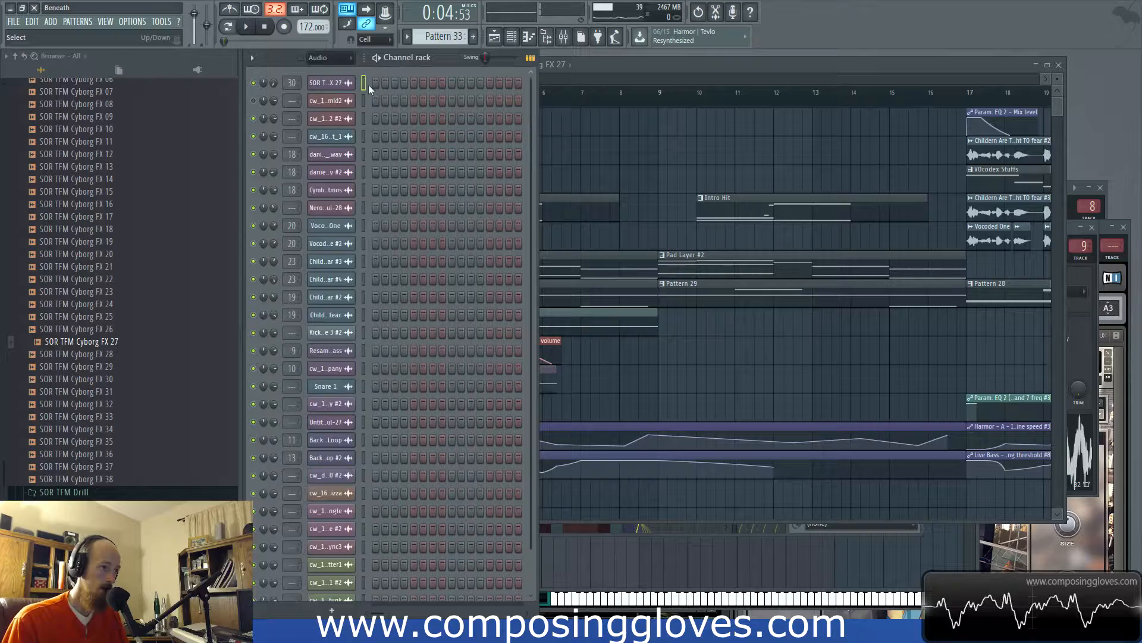
pyautogui.click(337, 62)
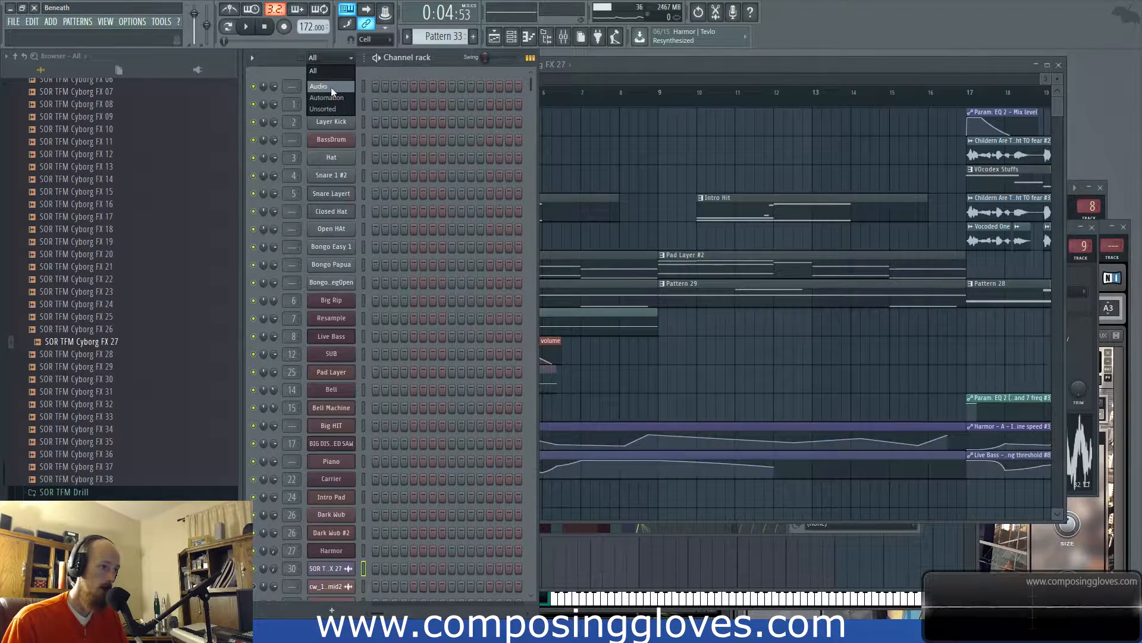
pyautogui.click(331, 87)
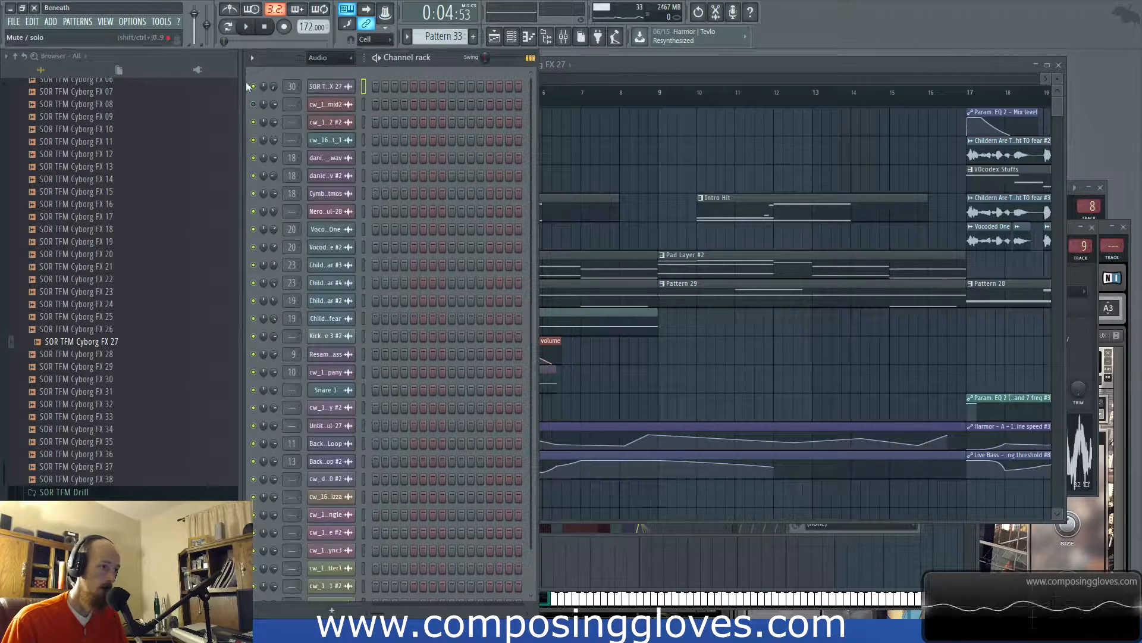
pyautogui.click(332, 59)
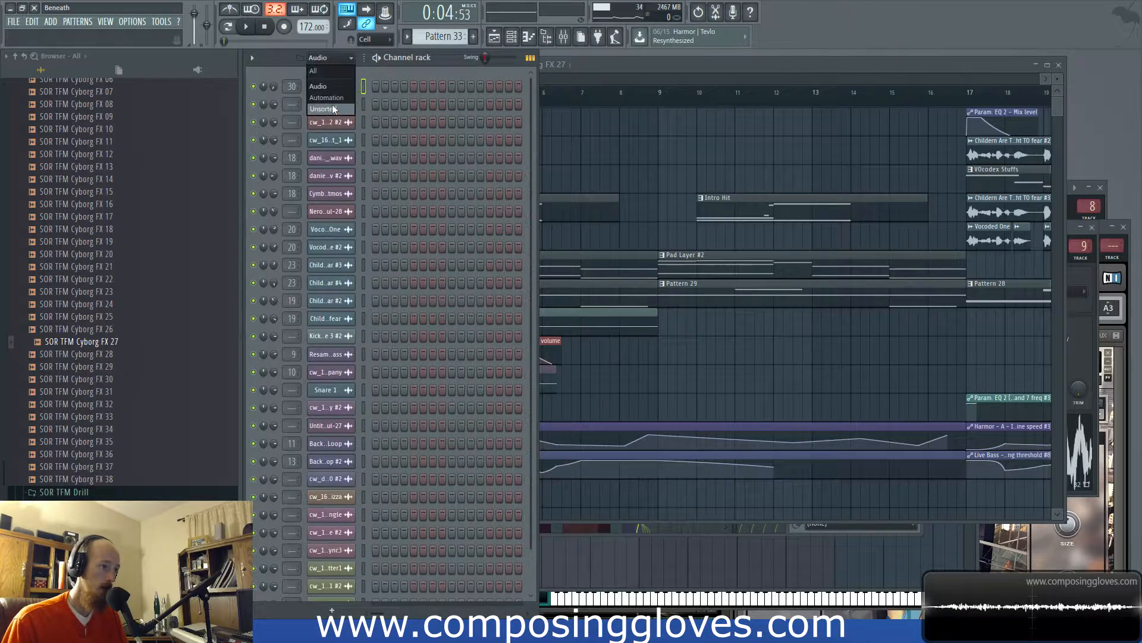
pyautogui.click(334, 108)
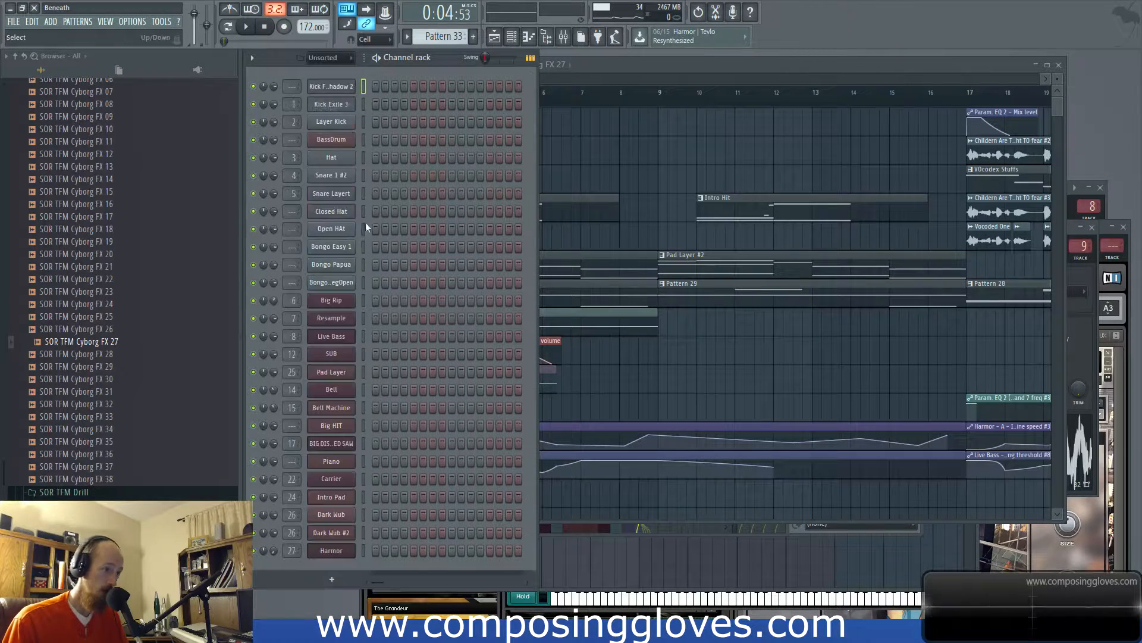
pyautogui.click(331, 580)
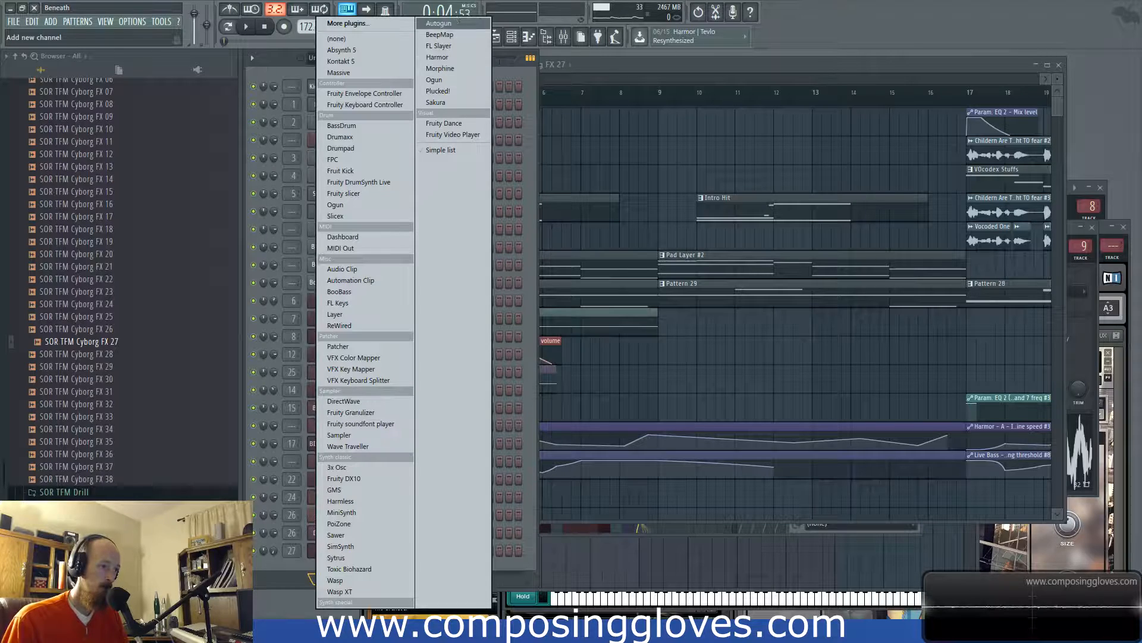
pyautogui.click(358, 61)
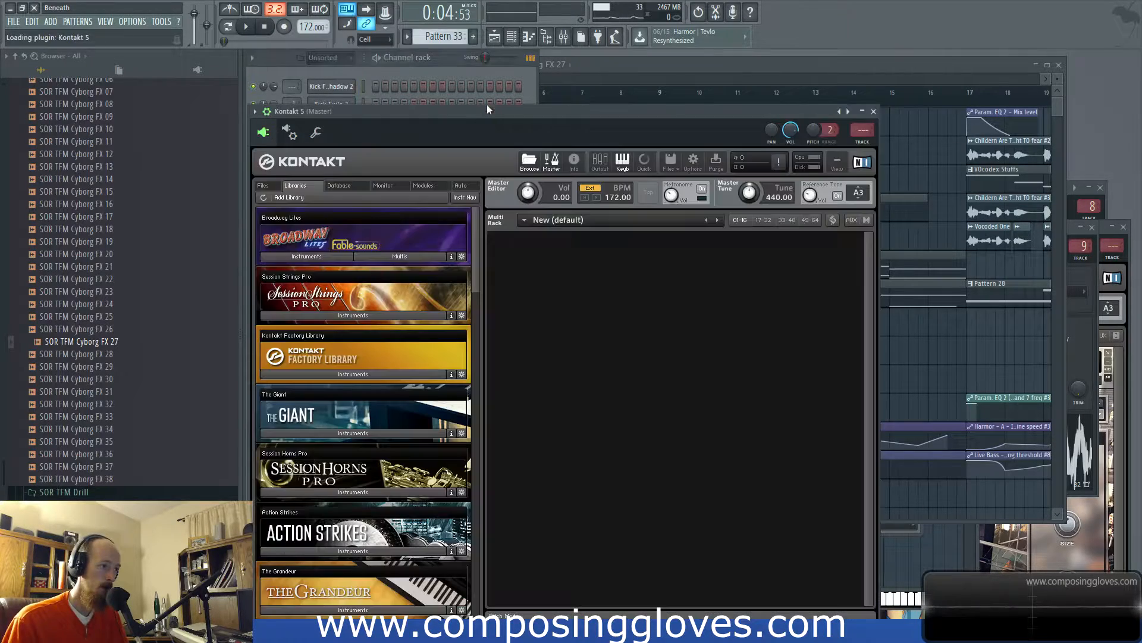
# Load String Ensemble.nki from the VSL Strings folder of the Kontakt Factory Library
pyautogui.click(448, 310)
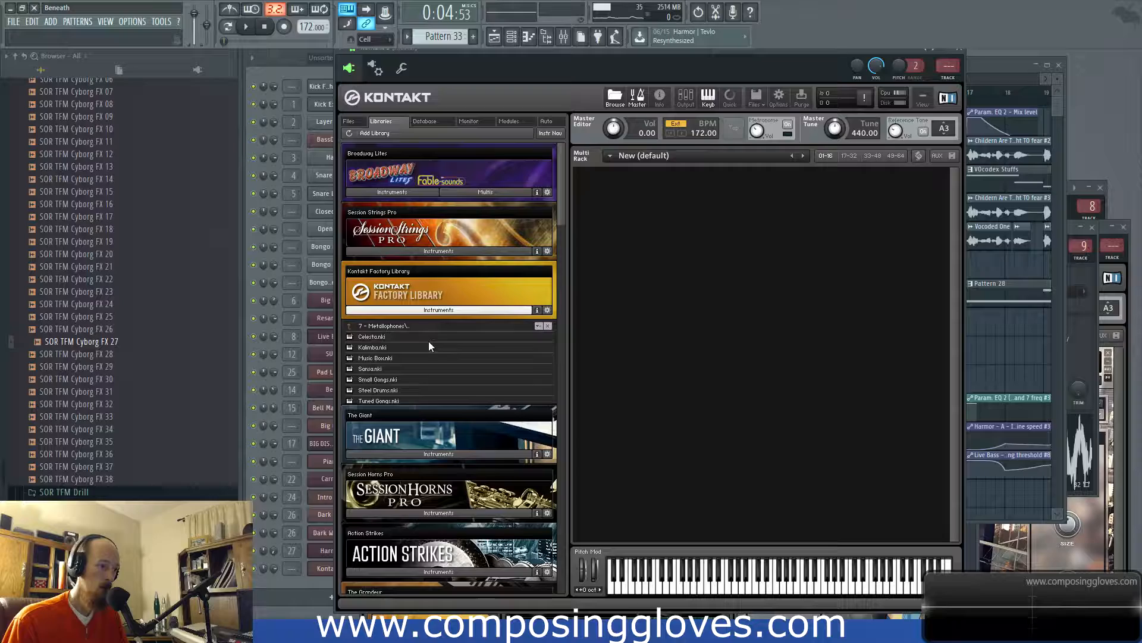
pyautogui.doubleClick(423, 327)
pyautogui.doubleClick(393, 358)
pyautogui.doubleClick(373, 327)
pyautogui.doubleClick(381, 348)
pyautogui.doubleClick(371, 327)
pyautogui.doubleClick(377, 345)
pyautogui.doubleClick(379, 334)
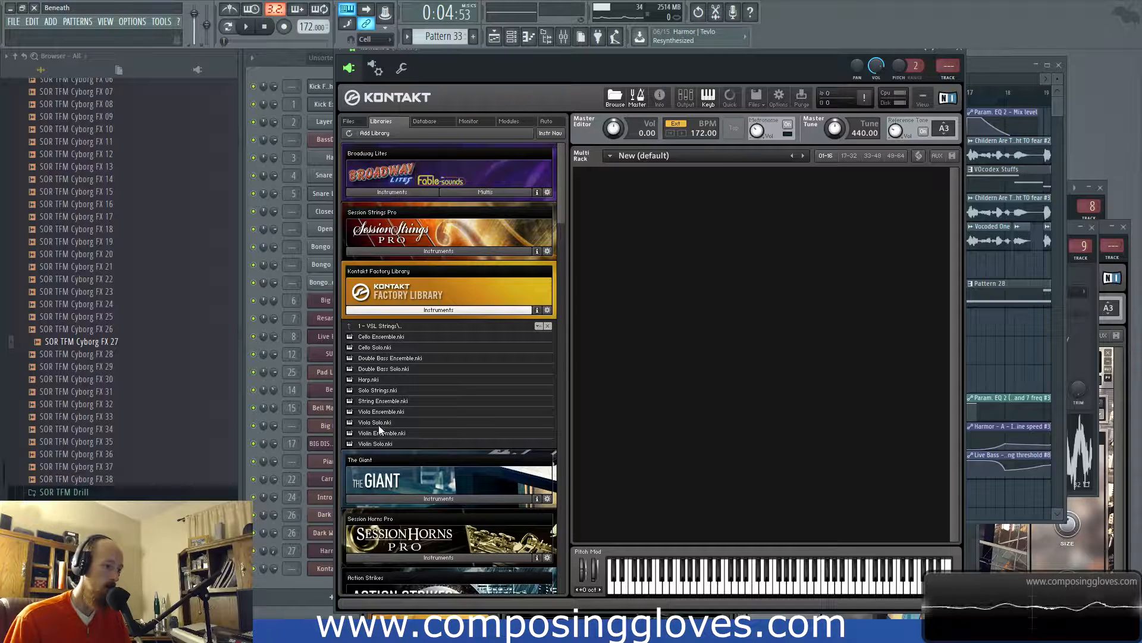
pyautogui.doubleClick(376, 400)
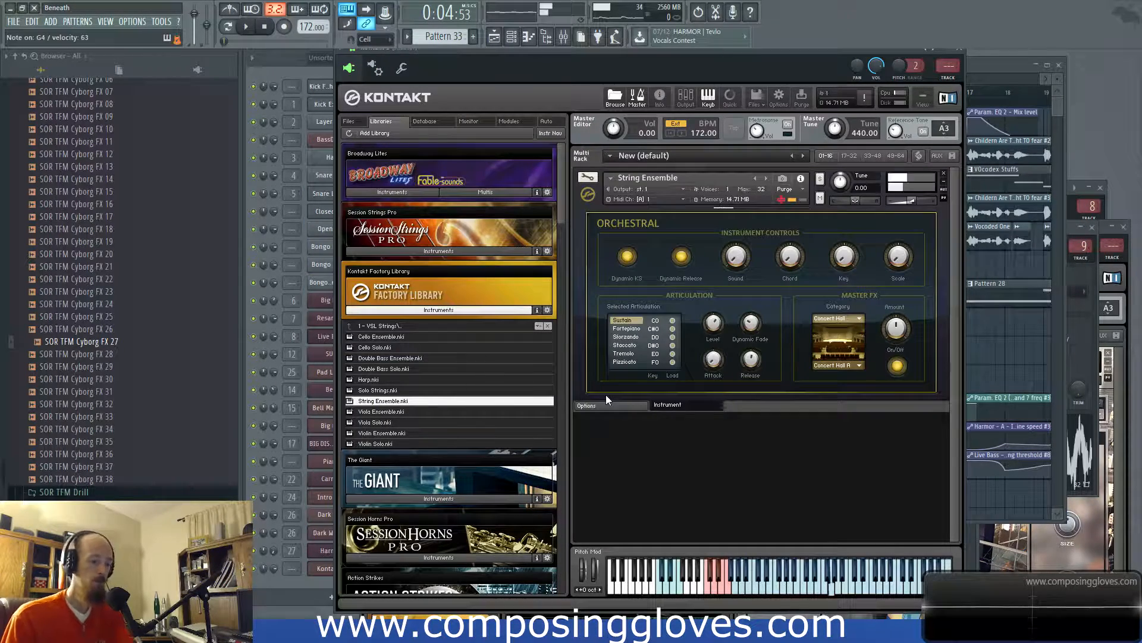
# Rename the new Kontakt 5 channel as Strings
pyautogui.click(300, 66)
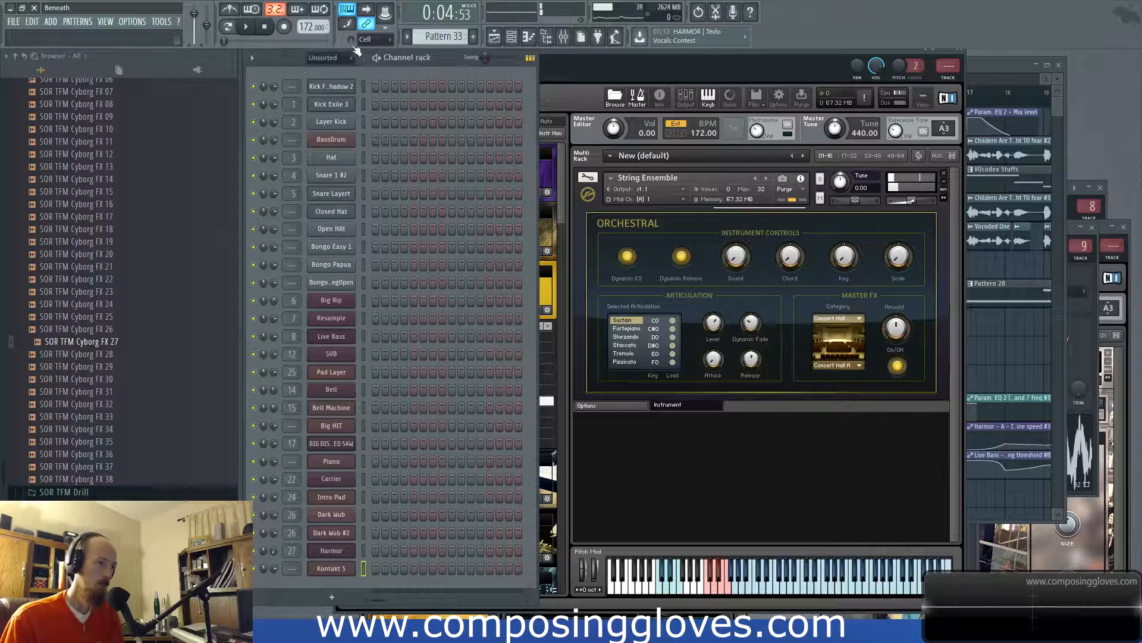
pyautogui.rightClick(341, 572)
pyautogui.click(336, 73)
pyautogui.click(246, 26)
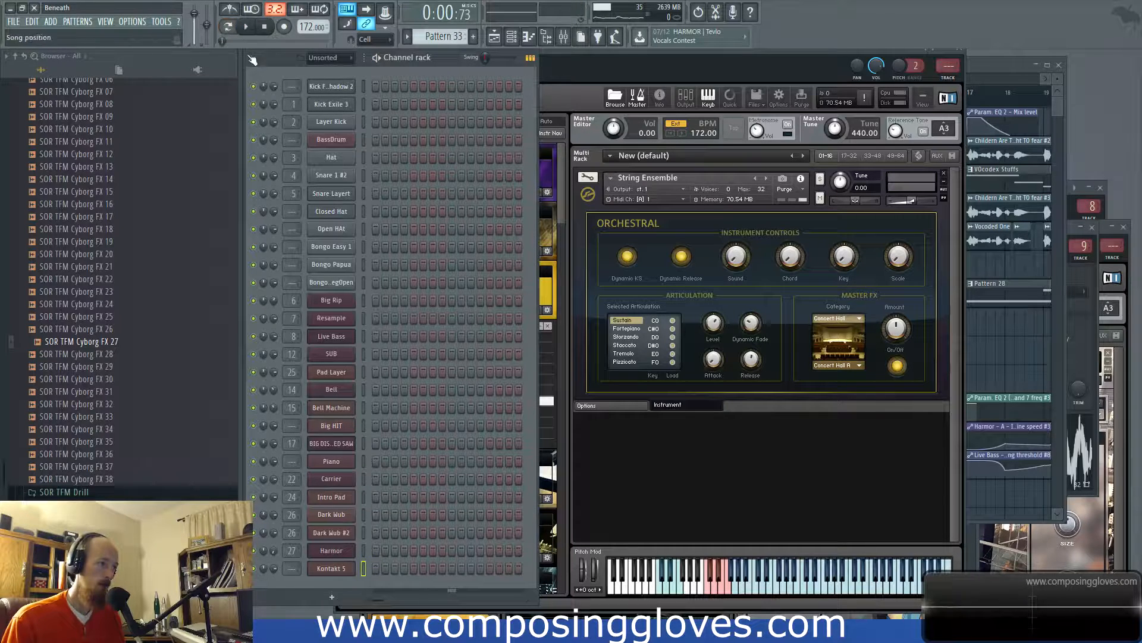
pyautogui.keyDown('shift'); pyautogui.click(339, 575); pyautogui.keyUp('shift')
pyautogui.write('Strings')
pyautogui.press('Return')
# Add an F#2 note from bar 1 to bar 7 in the piano roll of the Strings channel
pyautogui.rightClick(343, 569)
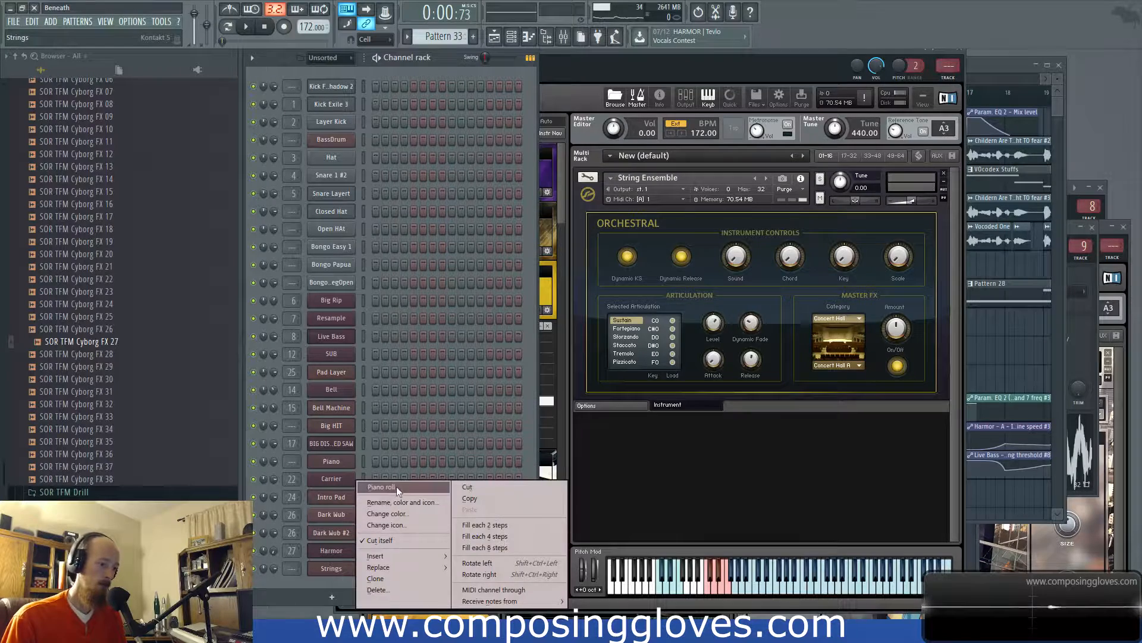
pyautogui.click(381, 486)
pyautogui.click(470, 415)
pyautogui.rightClick(473, 422)
pyautogui.scroll(3, 443, 268)
pyautogui.click(445, 329)
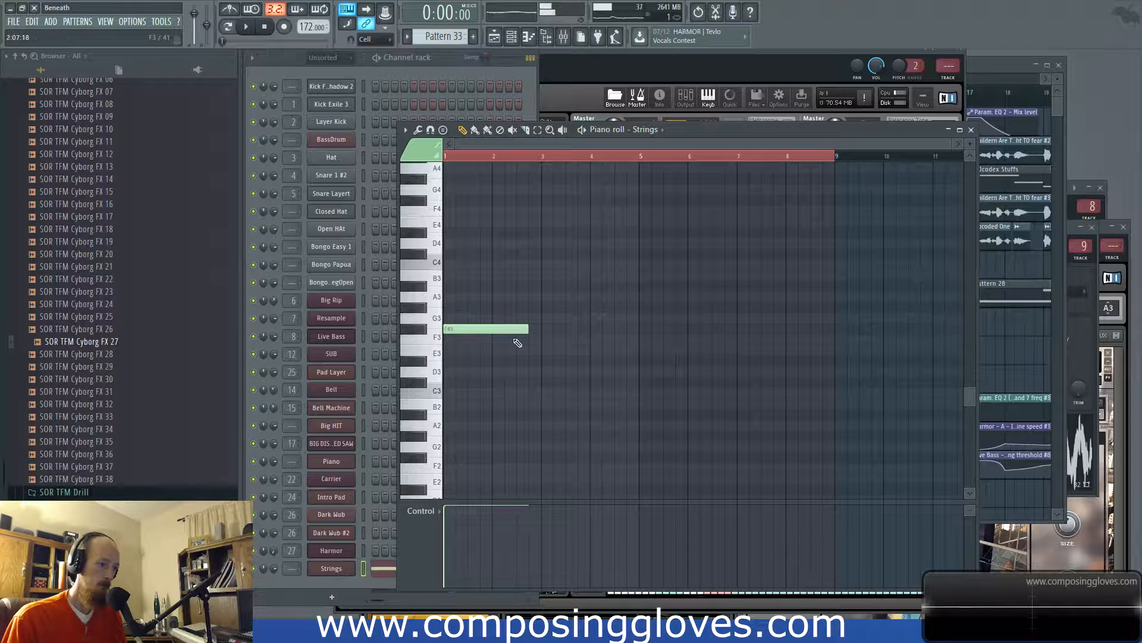
pyautogui.moveTo(526, 330); pyautogui.dragTo(705, 470)
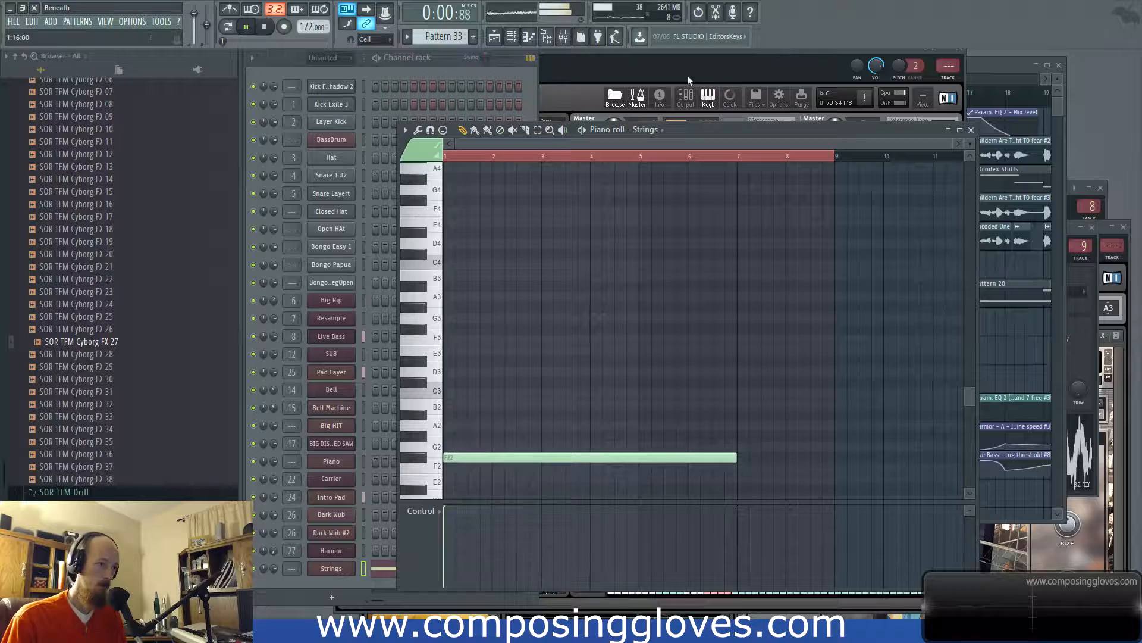
# Choose Pattern 33 as the playlist clip source and place it on Track 14 at bar 1
pyautogui.click(1010, 67)
pyautogui.press('space')
pyautogui.click(370, 502)
pyautogui.click(574, 64)
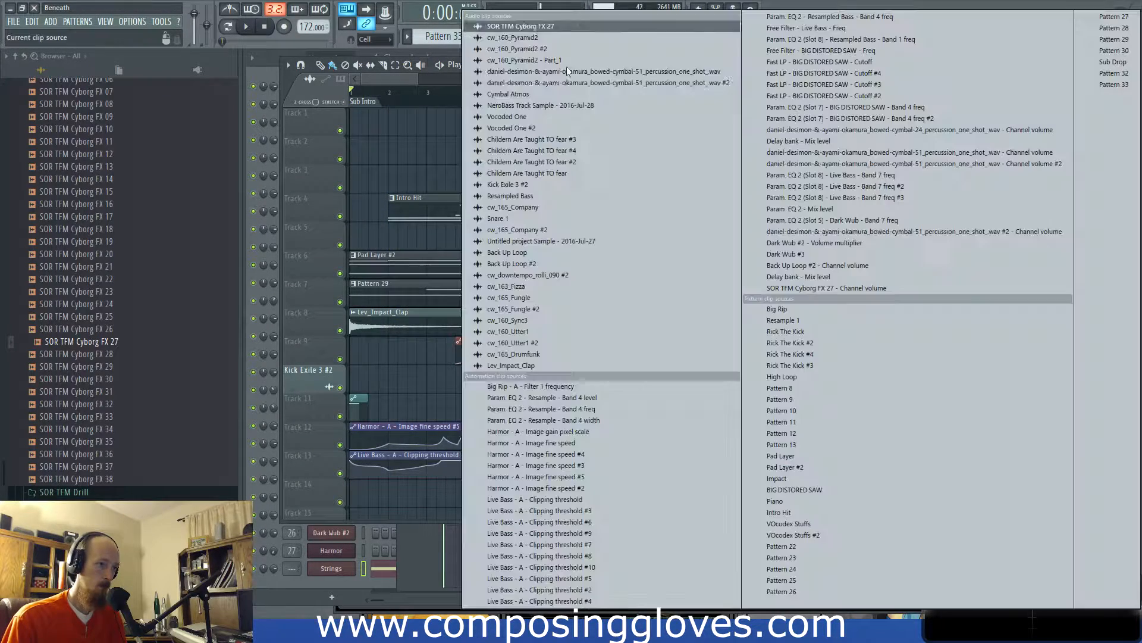
pyautogui.click(1130, 87)
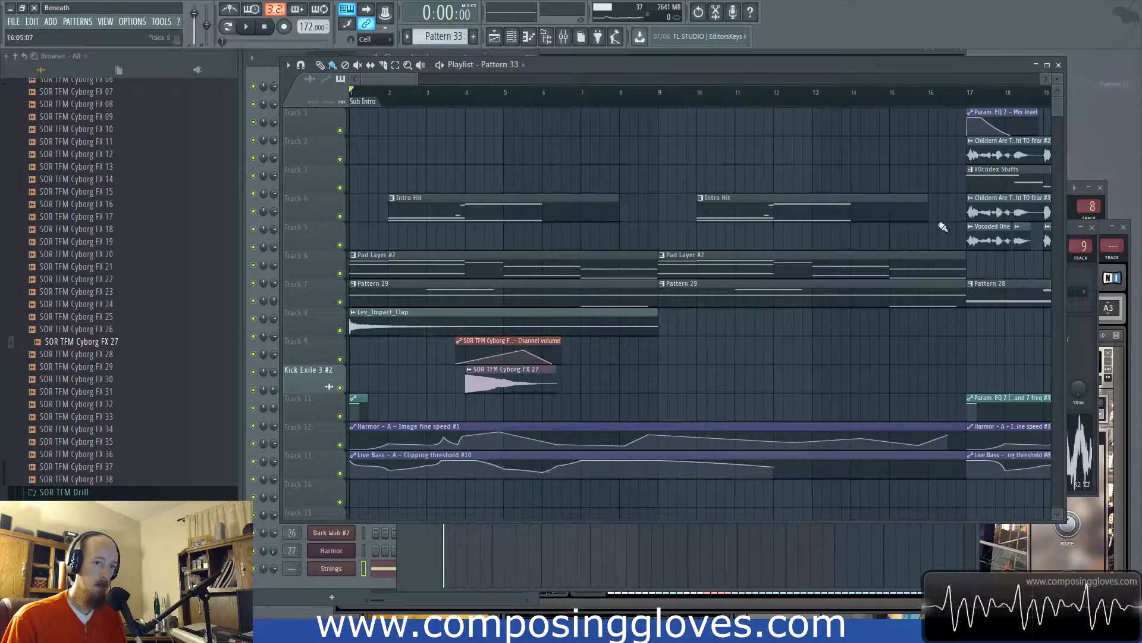
pyautogui.moveTo(446, 484); pyautogui.dragTo(580, 484)
# Play the intro and shorten the F#2 strings note in Pattern 33 to four bars
pyautogui.press('space')
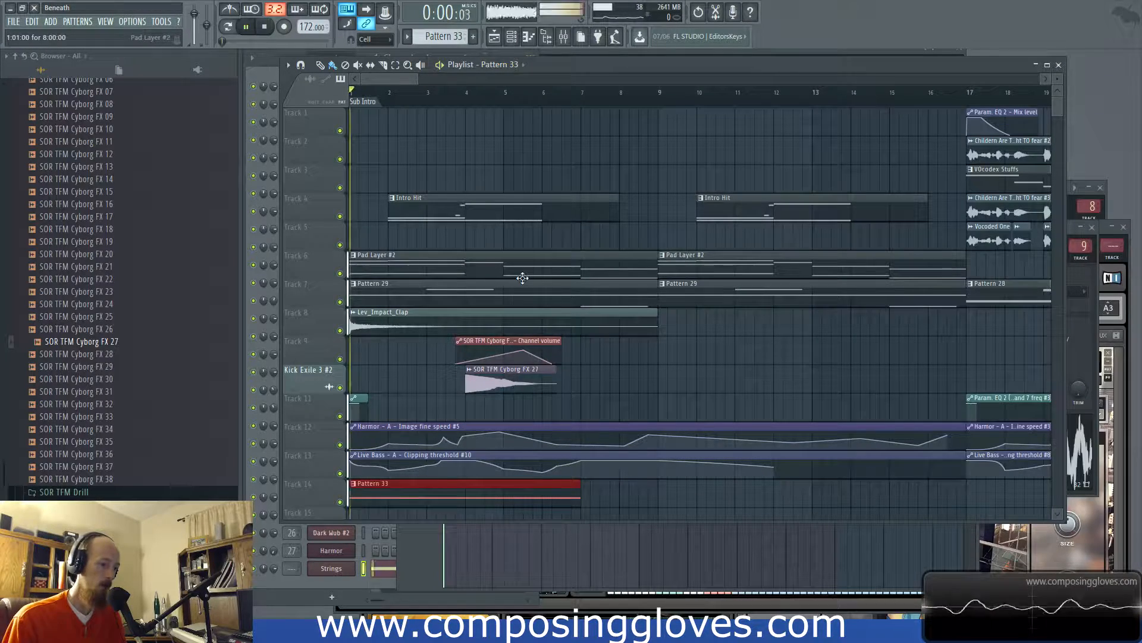
pyautogui.doubleClick(484, 489)
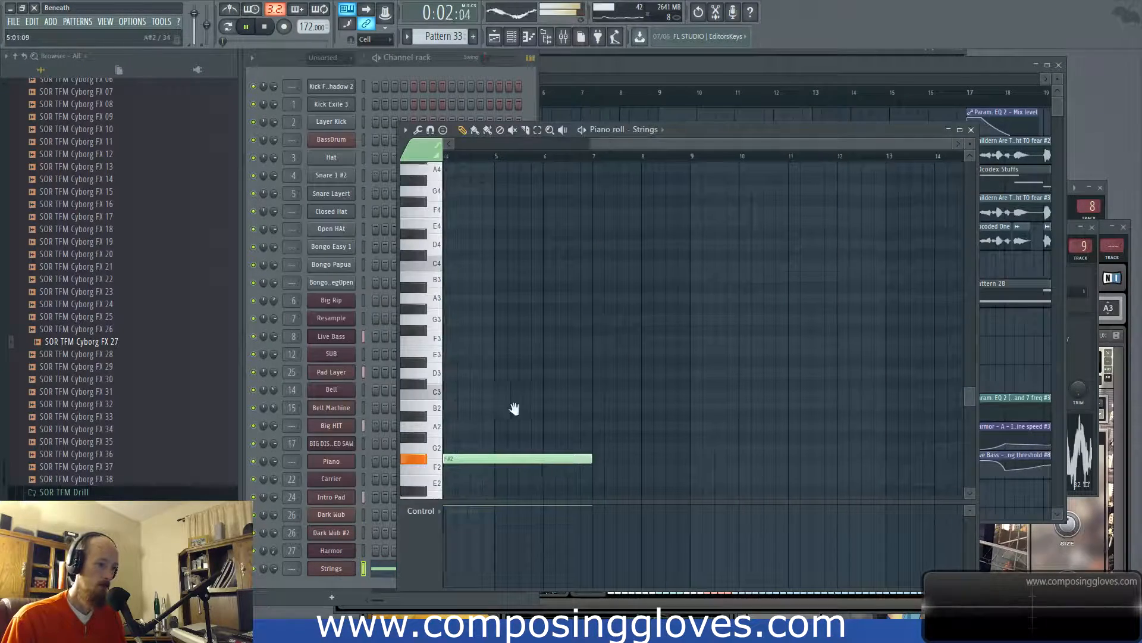
pyautogui.moveTo(736, 442); pyautogui.dragTo(633, 450)
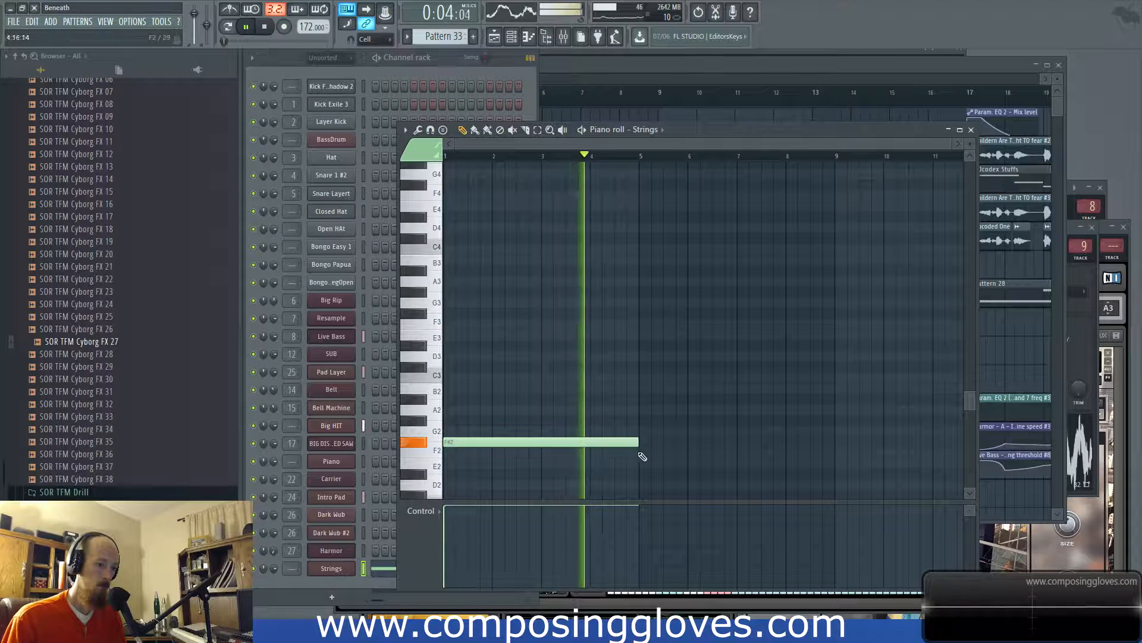
# Try a four-bar D#2 strings note from bar 5, audition it, and delete it
pyautogui.click(642, 474)
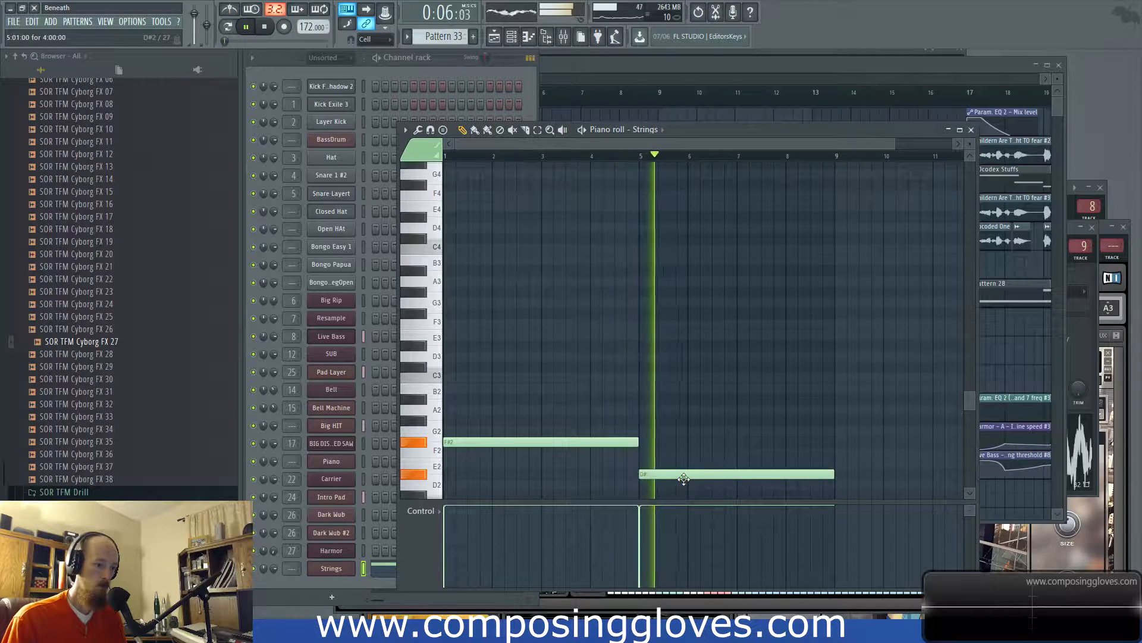
pyautogui.press('space')
pyautogui.click(647, 159)
pyautogui.press('space')
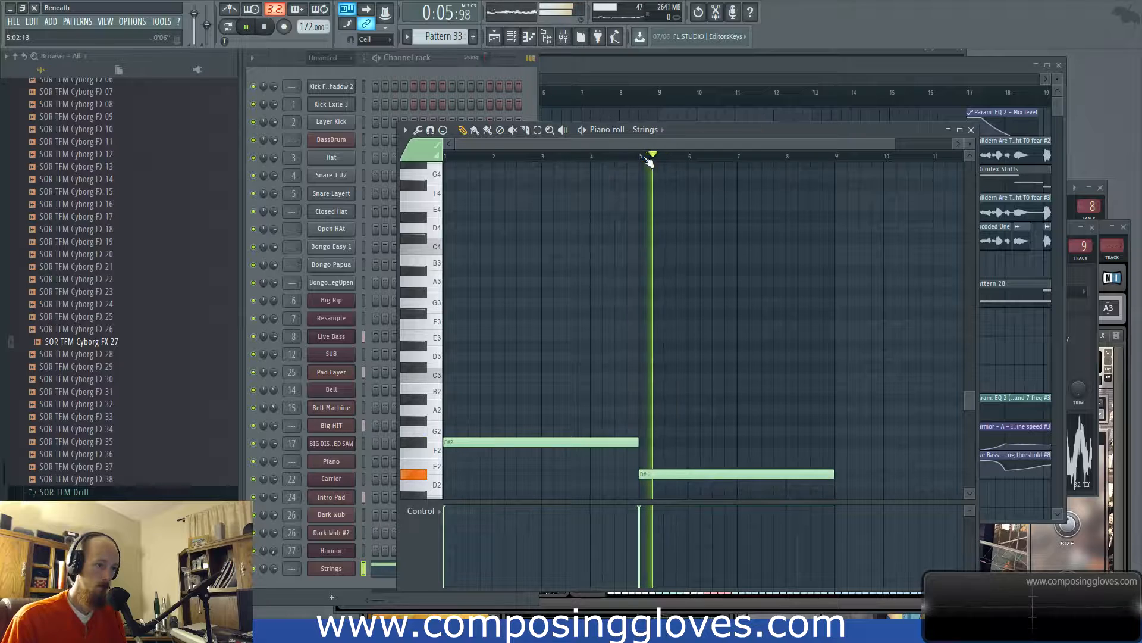
pyautogui.press('space')
pyautogui.moveTo(681, 470)
pyautogui.mouseDown()
pyautogui.moveTo(666, 441)
pyautogui.moveTo(672, 491)
pyautogui.mouseUp()
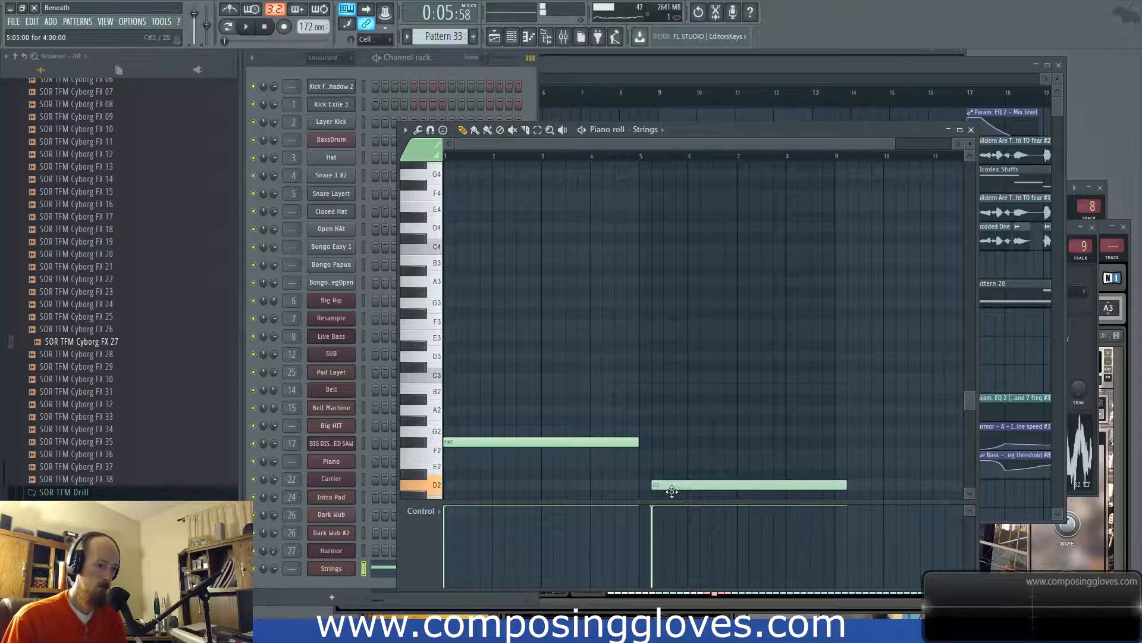
pyautogui.rightClick(672, 485)
# Add a two-bar G#2 note at bar 5 and a two-bar G2 note at bar 7 to the strings, and play them
pyautogui.scroll(-2, 607, 439)
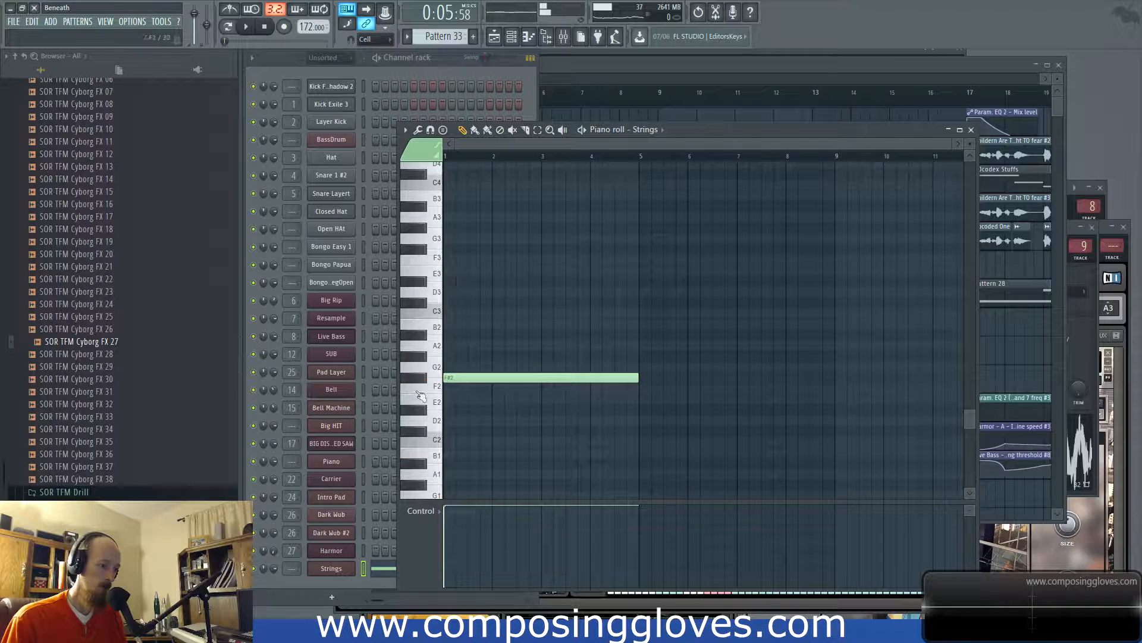
pyautogui.scroll(-1, 420, 484)
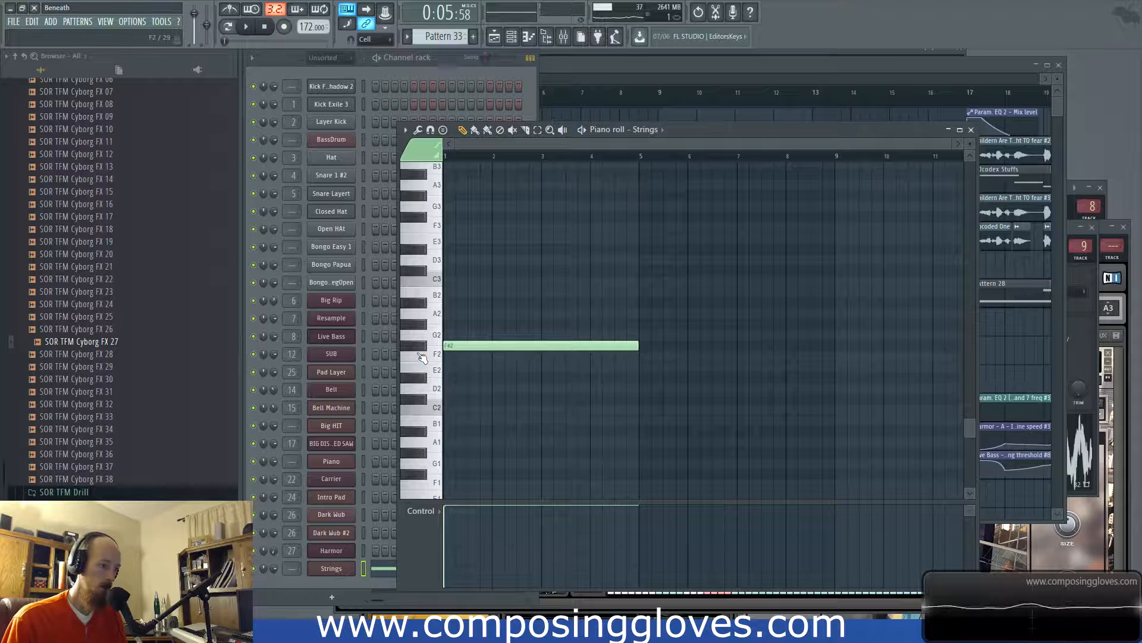
pyautogui.scroll(-1, 421, 470)
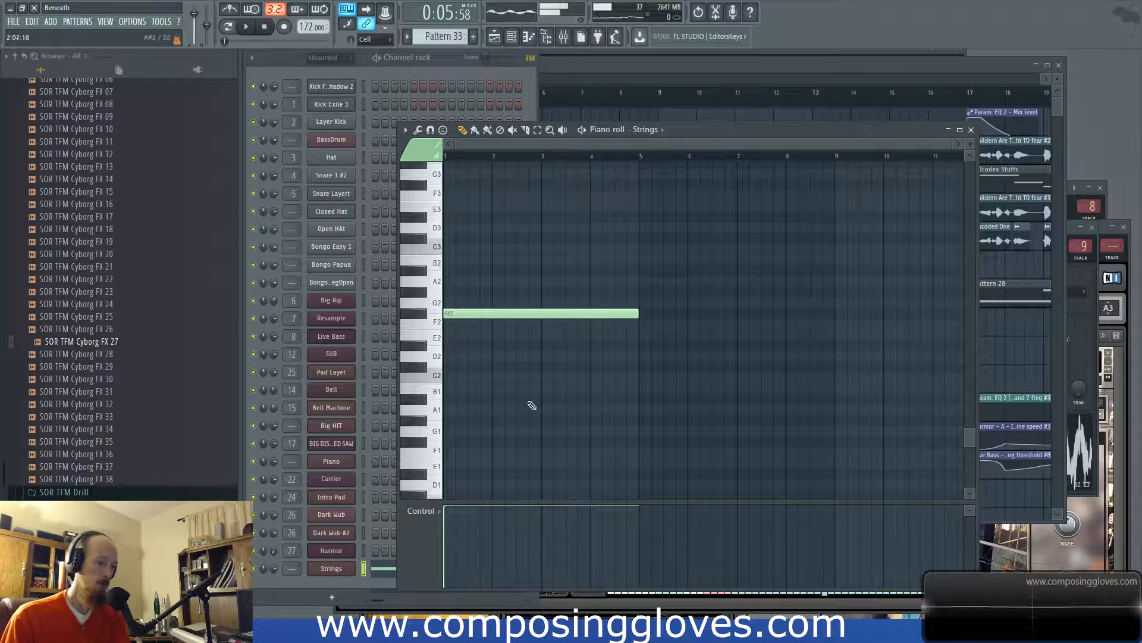
pyautogui.click(327, 568)
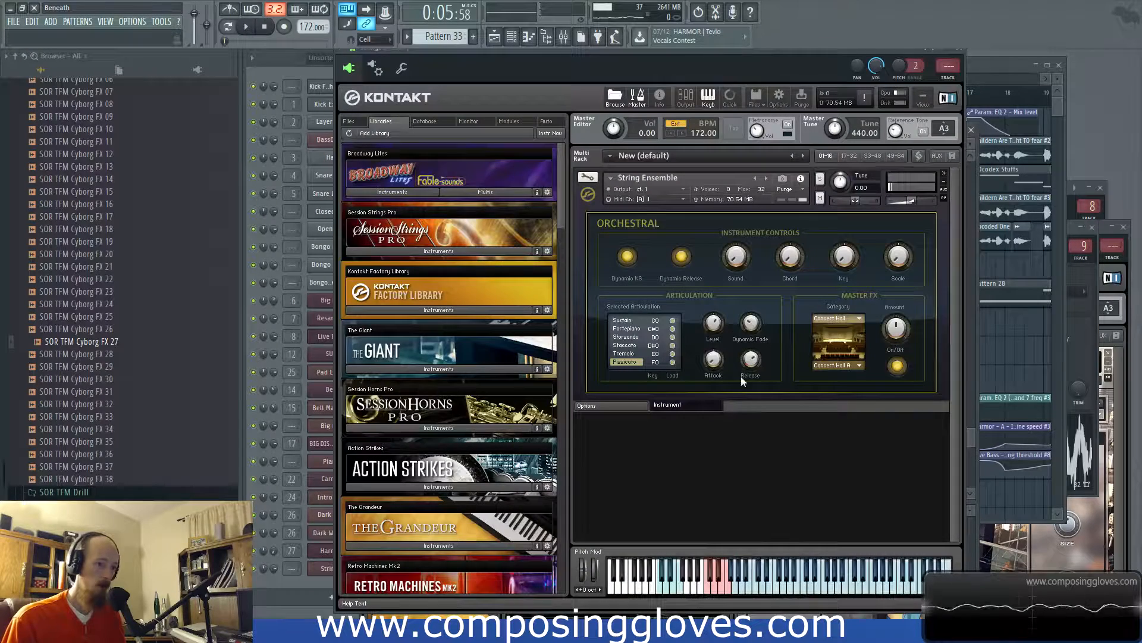
pyautogui.click(327, 569)
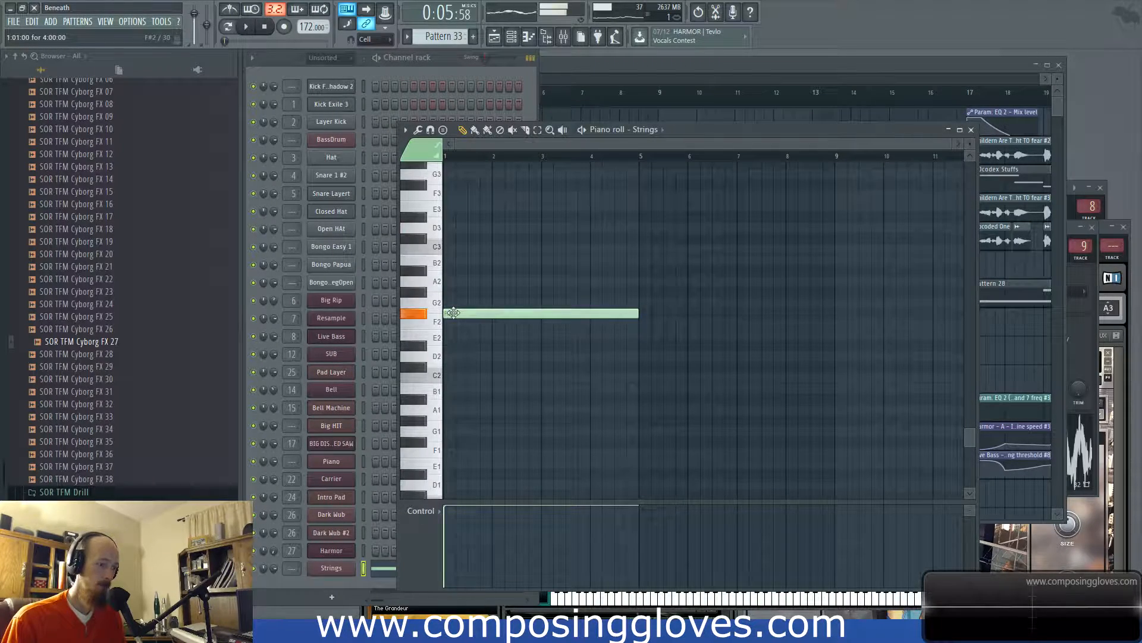
pyautogui.click(640, 291)
pyautogui.moveTo(827, 294); pyautogui.dragTo(737, 293)
pyautogui.click(740, 302)
pyautogui.press('space')
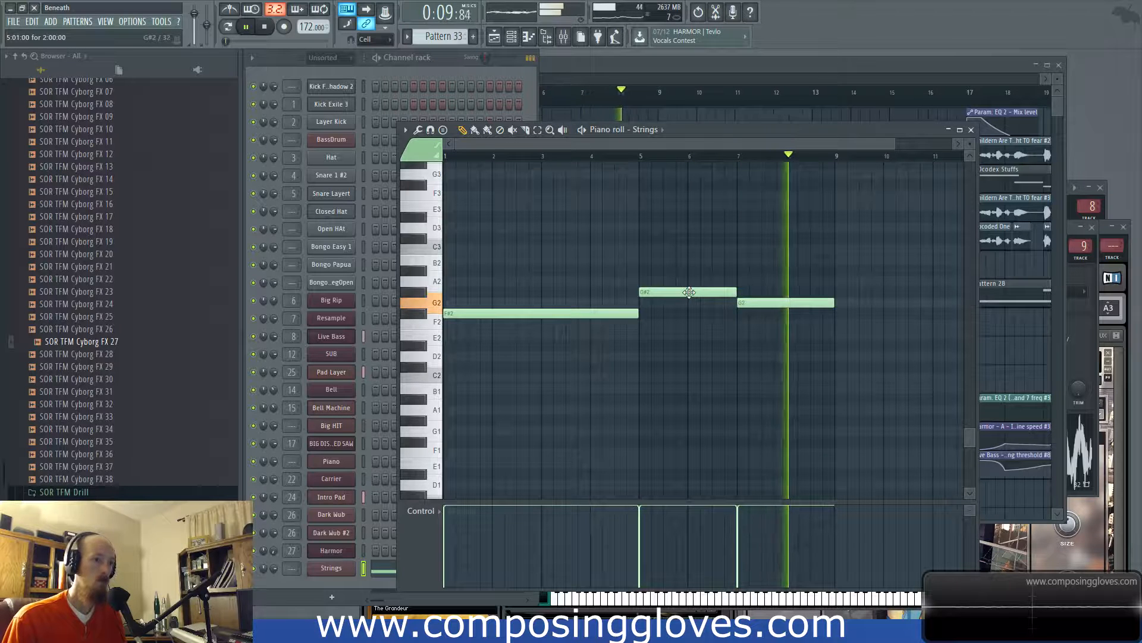
# Duplicate the Pattern 33 clip on Track 14 so the copy starts at bar 9
pyautogui.click(626, 65)
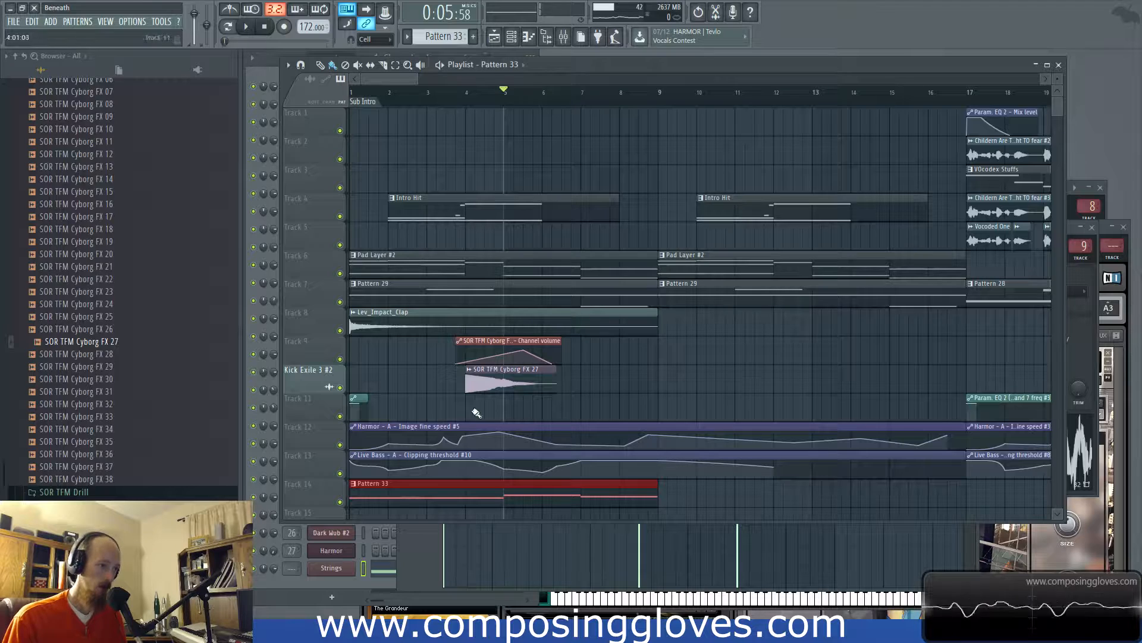
pyautogui.keyDown('ctrl'); pyautogui.scroll(-3, 571, 340); pyautogui.keyUp('ctrl')
pyautogui.scroll(-1, 399, 244)
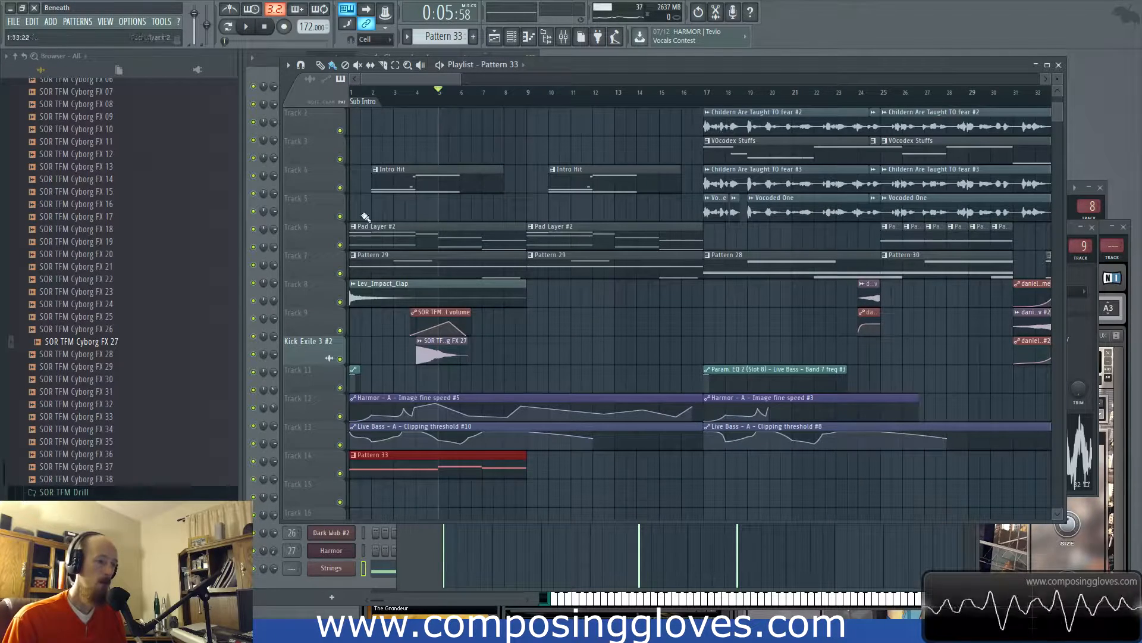
pyautogui.keyDown('shift'); pyautogui.moveTo(407, 465); pyautogui.dragTo(576, 473); pyautogui.keyUp('shift')
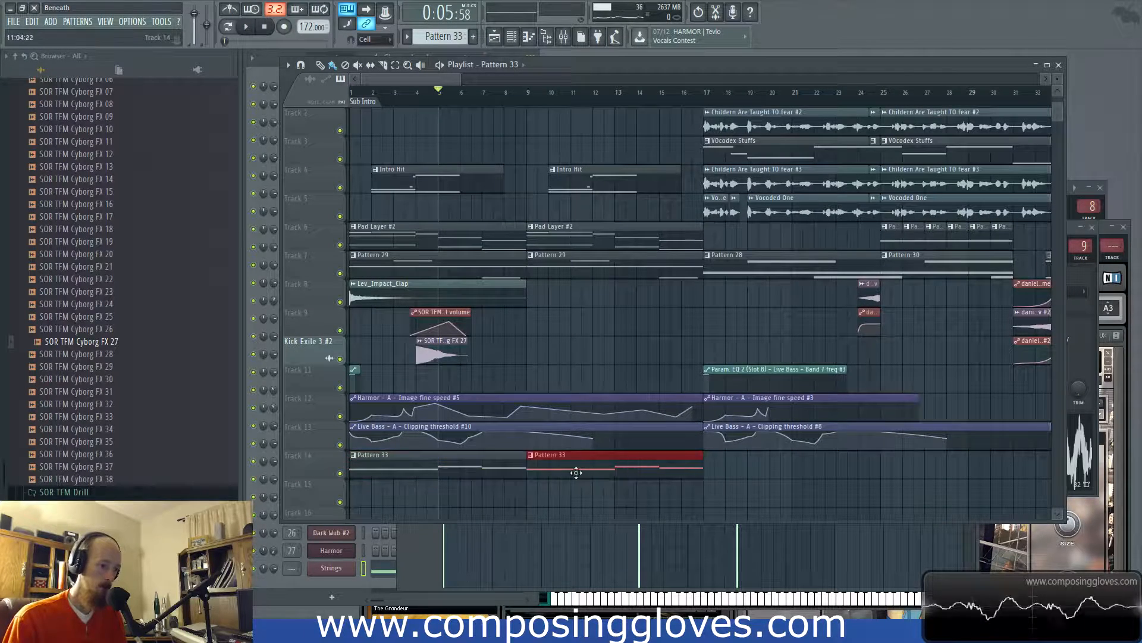
# Play the sub intro from bar 1 with the repeated strings pattern
pyautogui.click(351, 92)
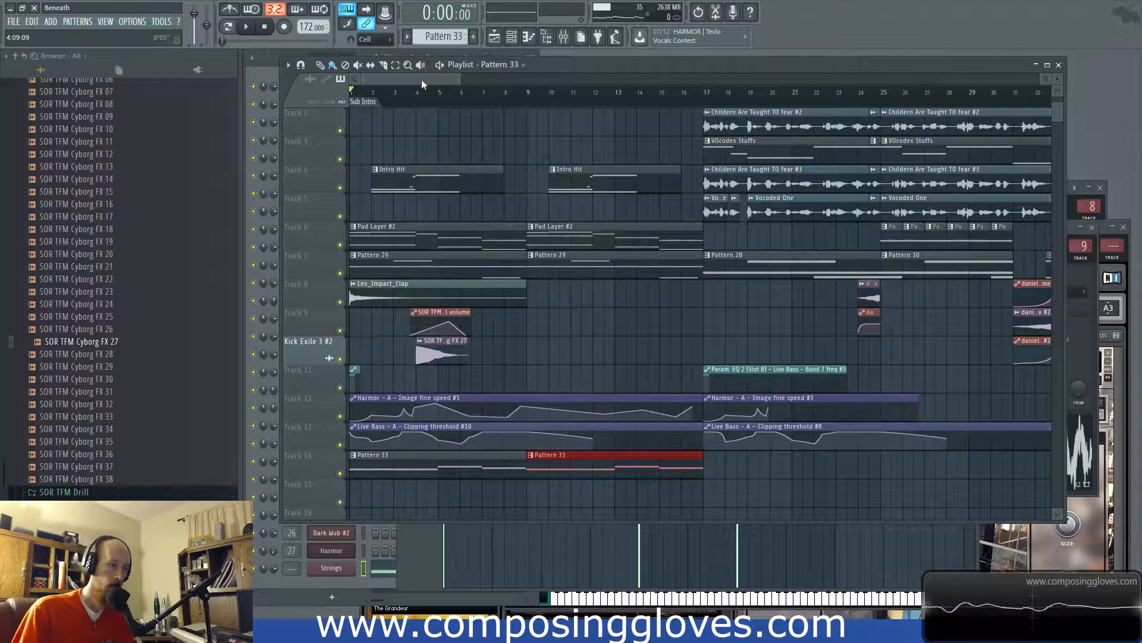
pyautogui.press('space')
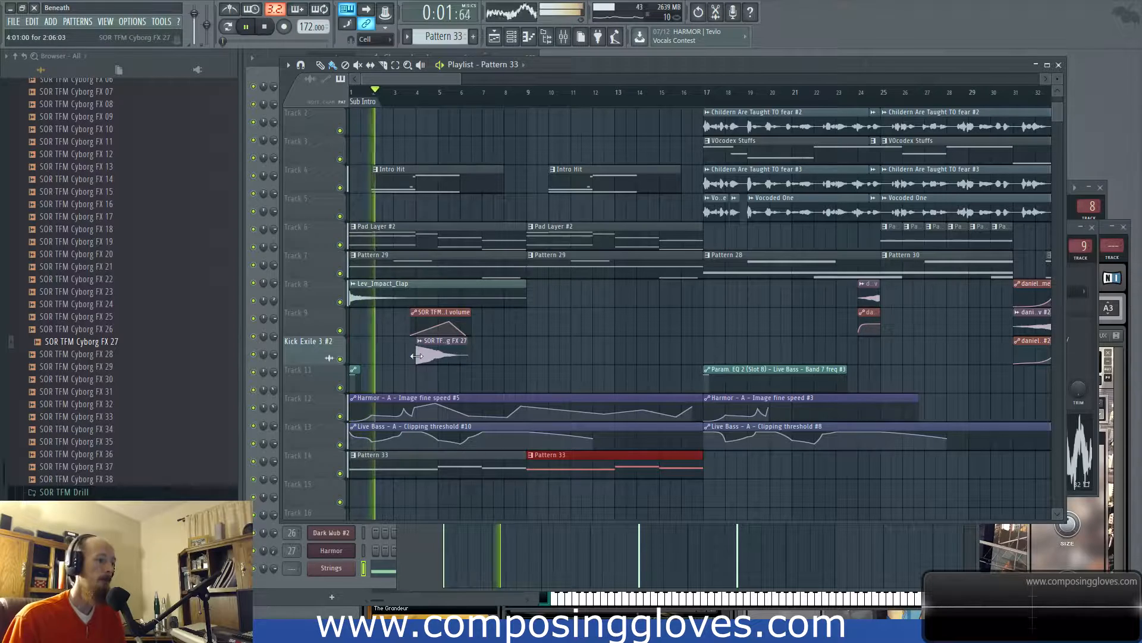
pyautogui.scroll(-1, 417, 349)
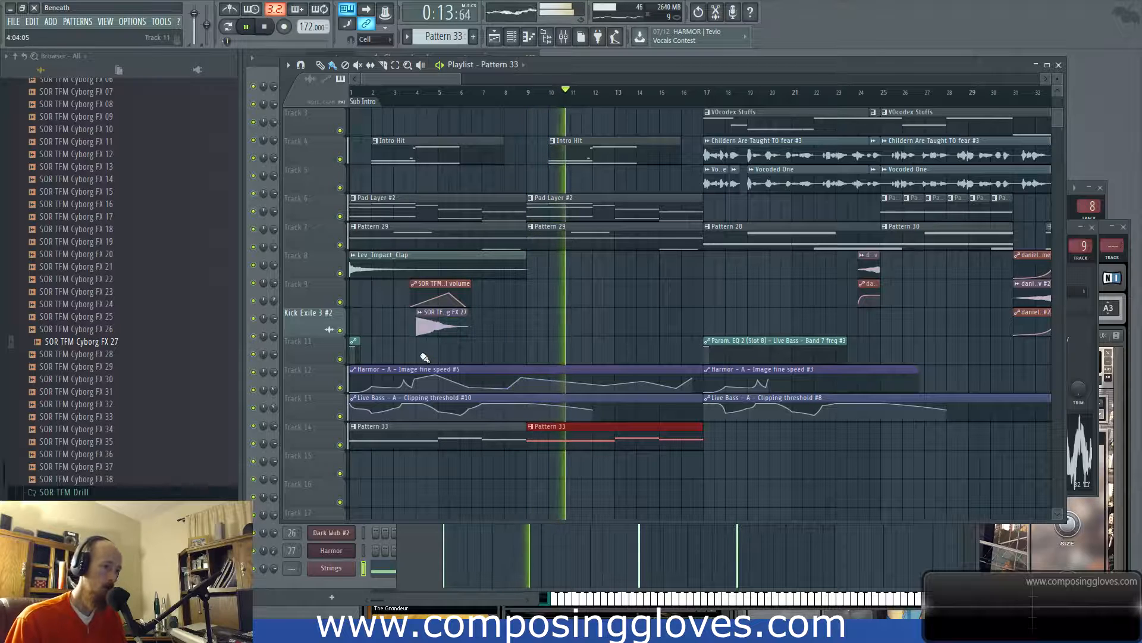
# Stop the intro's playback and create a new empty pattern named "Massive Things"
pyautogui.scroll(2, 597, 327)
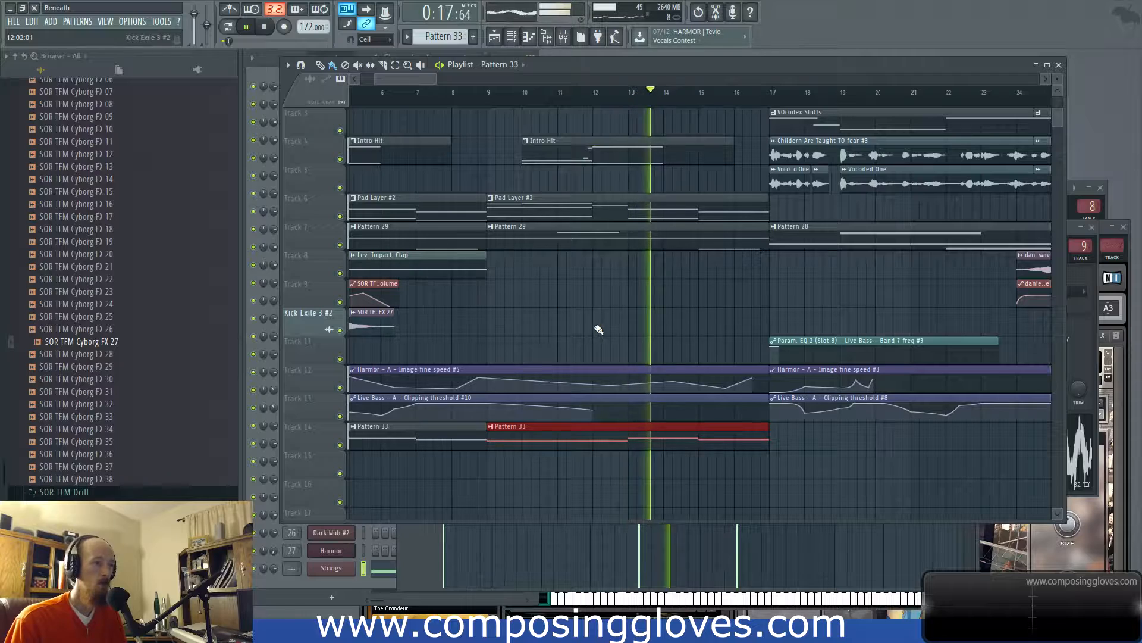
pyautogui.press('space')
pyautogui.press('F6')
pyautogui.click(331, 57)
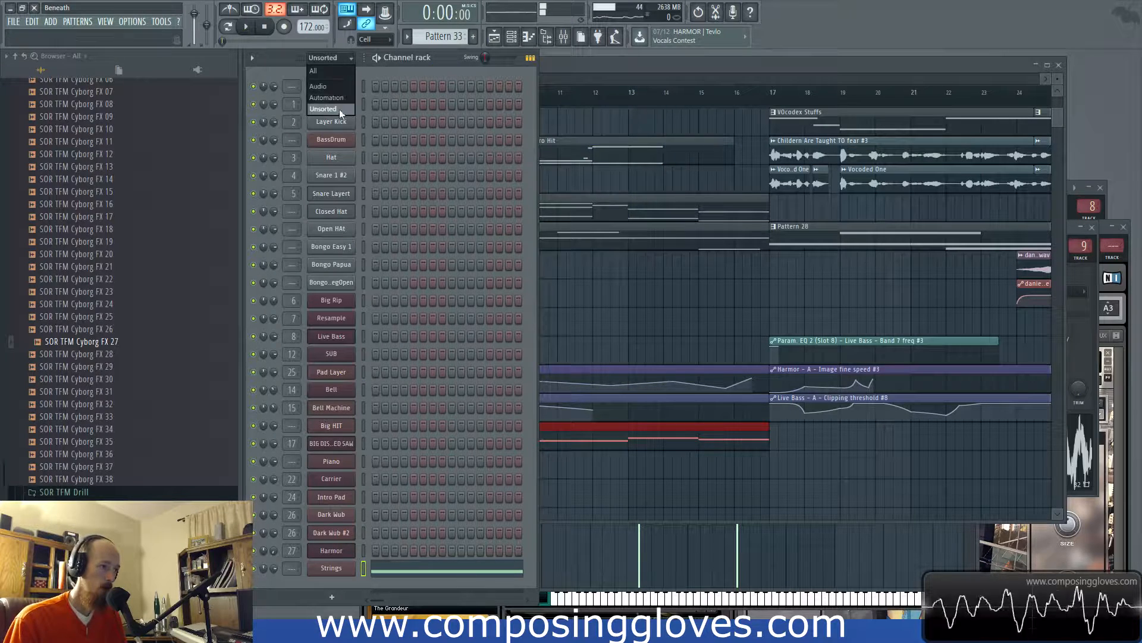
pyautogui.click(338, 108)
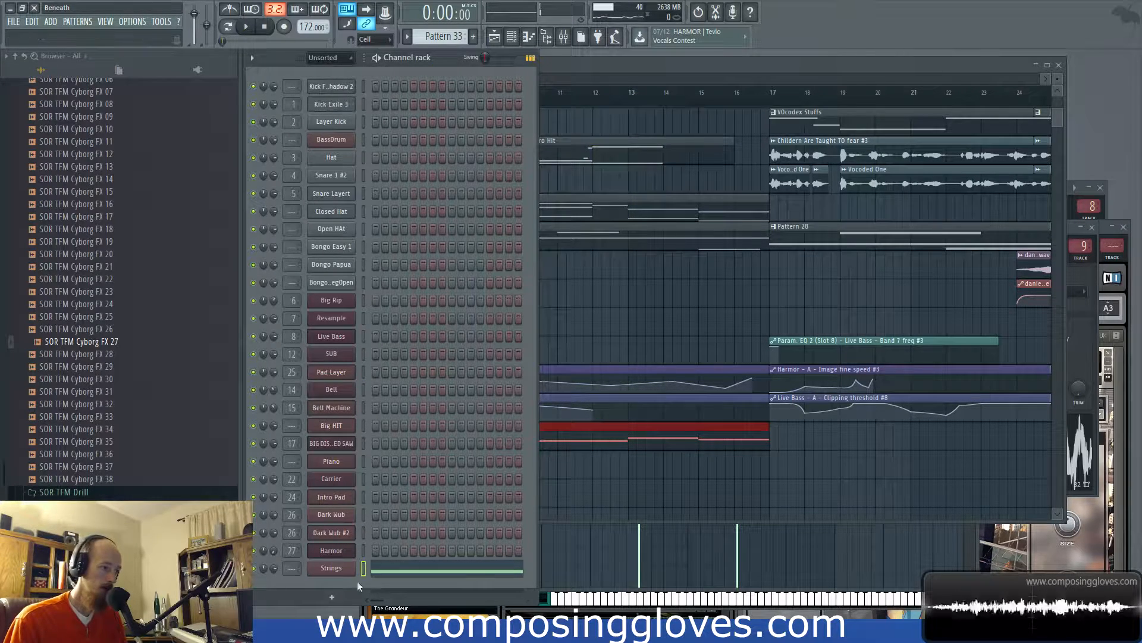
pyautogui.click(473, 37)
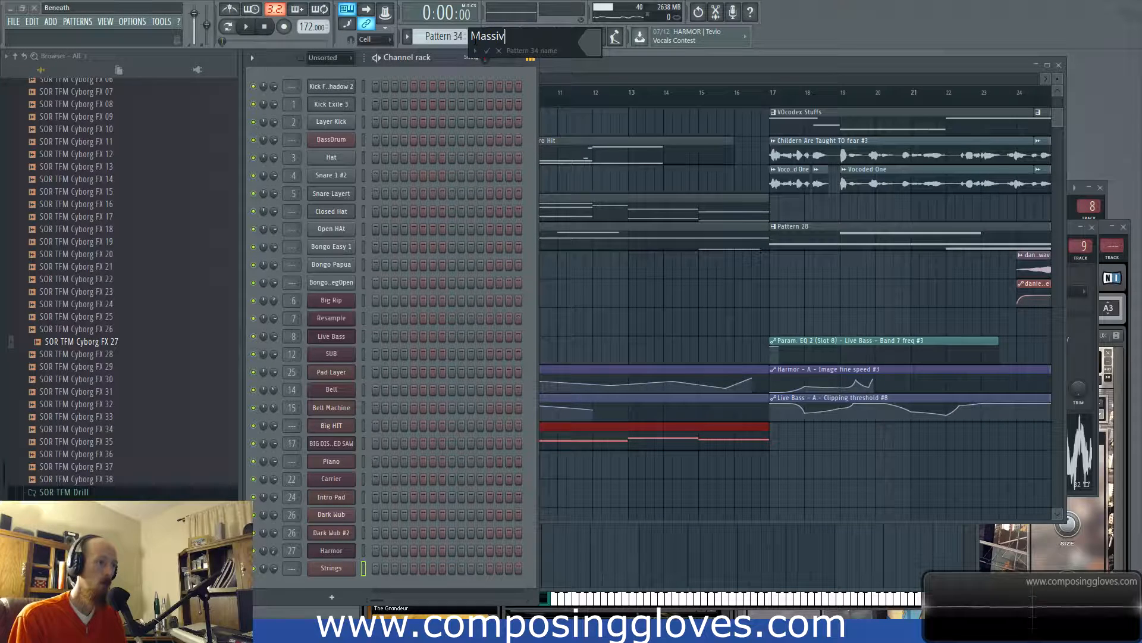
pyautogui.write('Massive Things')
pyautogui.press('Return')
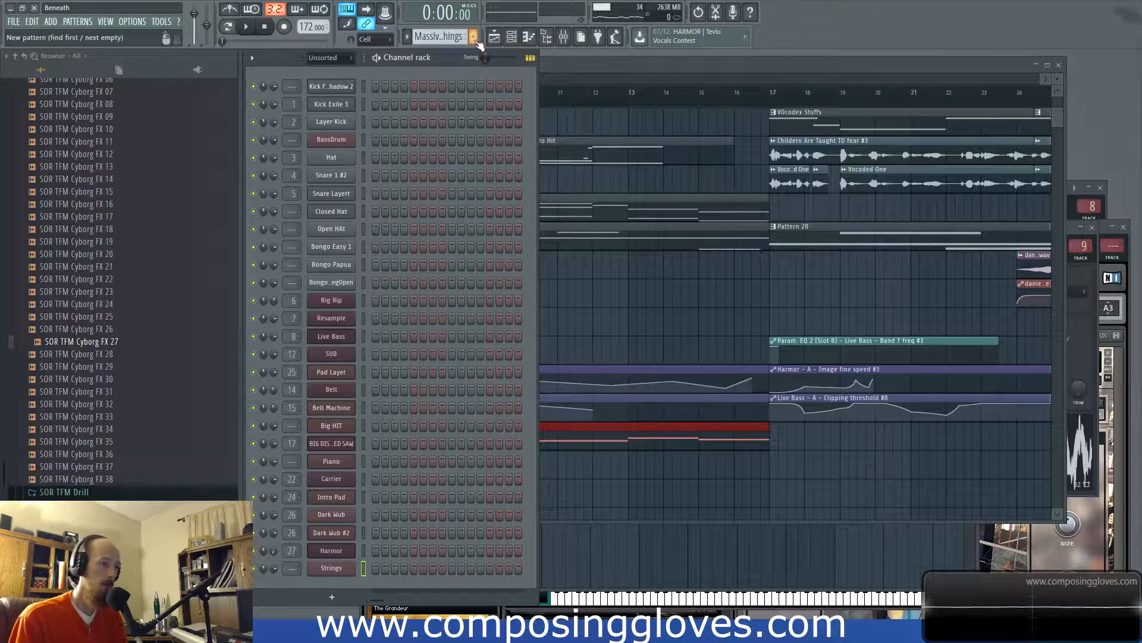
# Add a Massive instrument channel and show the Massive Factory bank in its preset browser
pyautogui.click(332, 597)
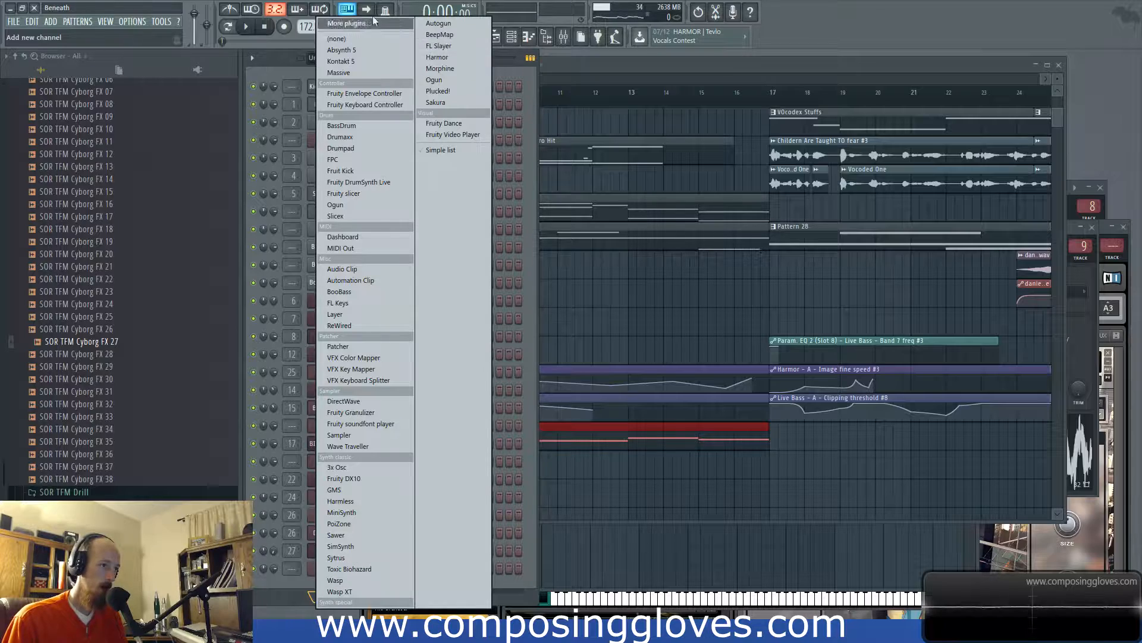
pyautogui.click(379, 71)
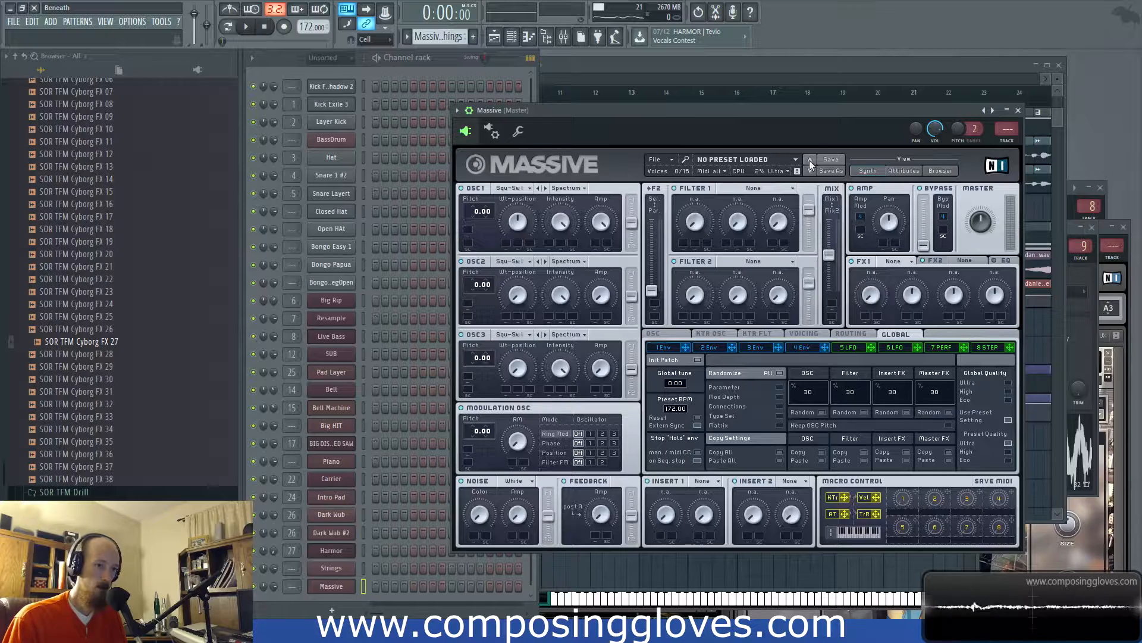
pyautogui.click(809, 160)
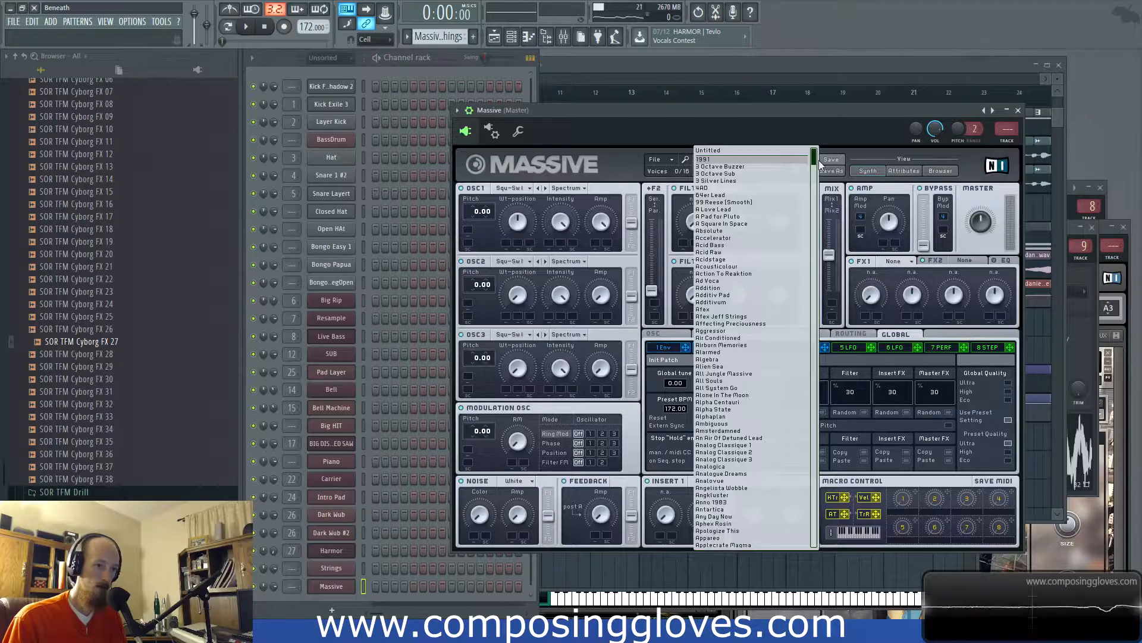
pyautogui.click(602, 170)
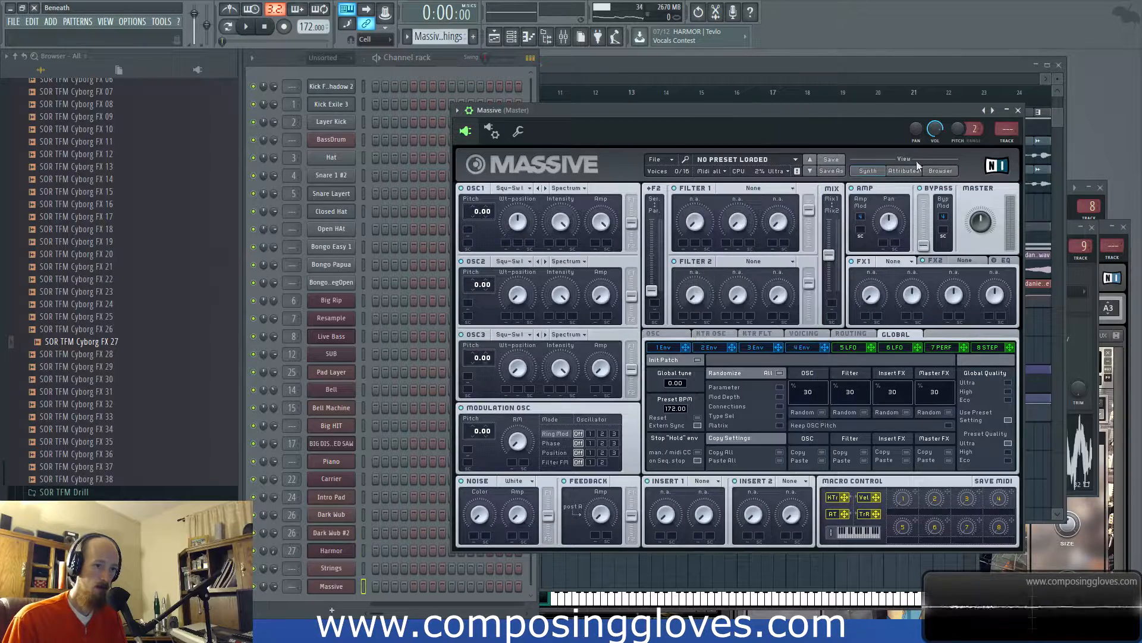
pyautogui.click(902, 172)
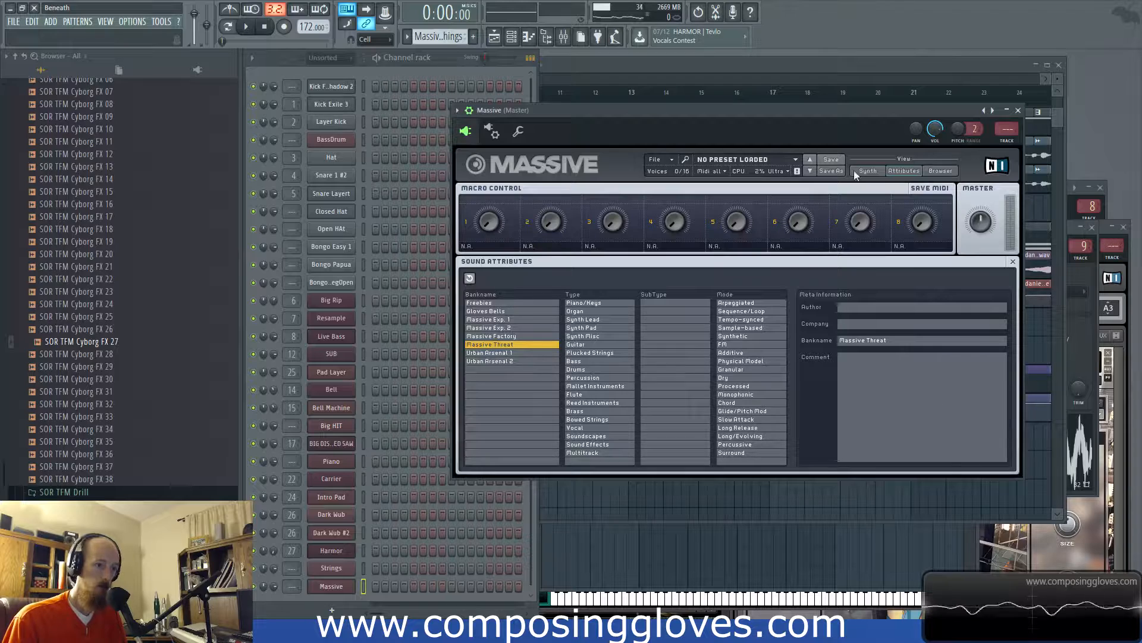
pyautogui.click(924, 171)
pyautogui.click(513, 337)
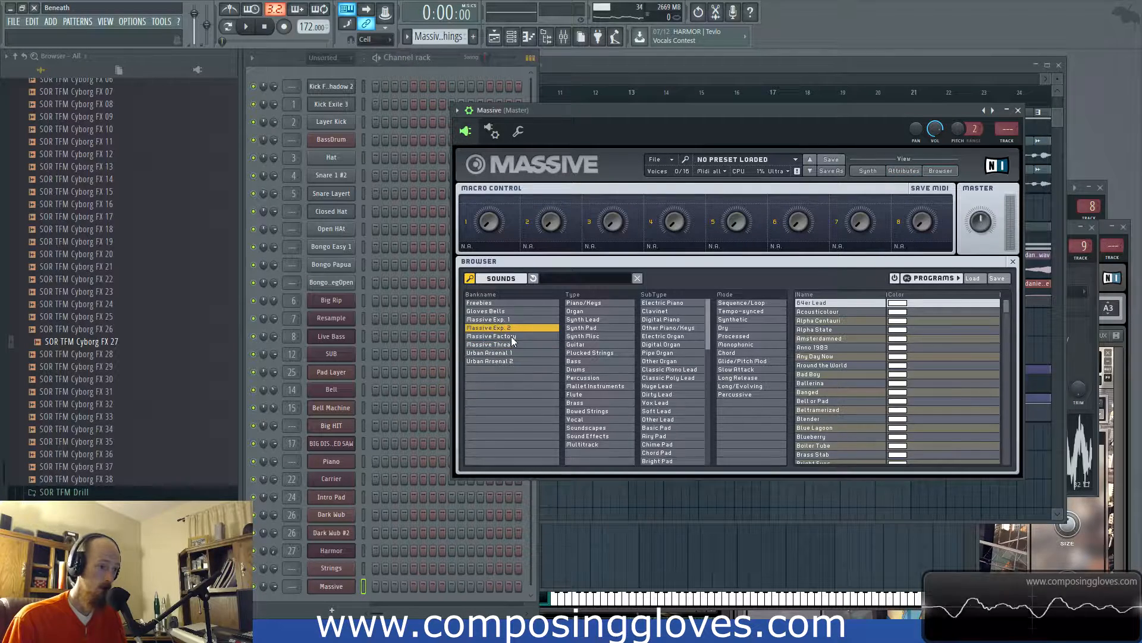
# Audition the Massive Factory presets Addition, Algebra and All System Go
pyautogui.click(864, 400)
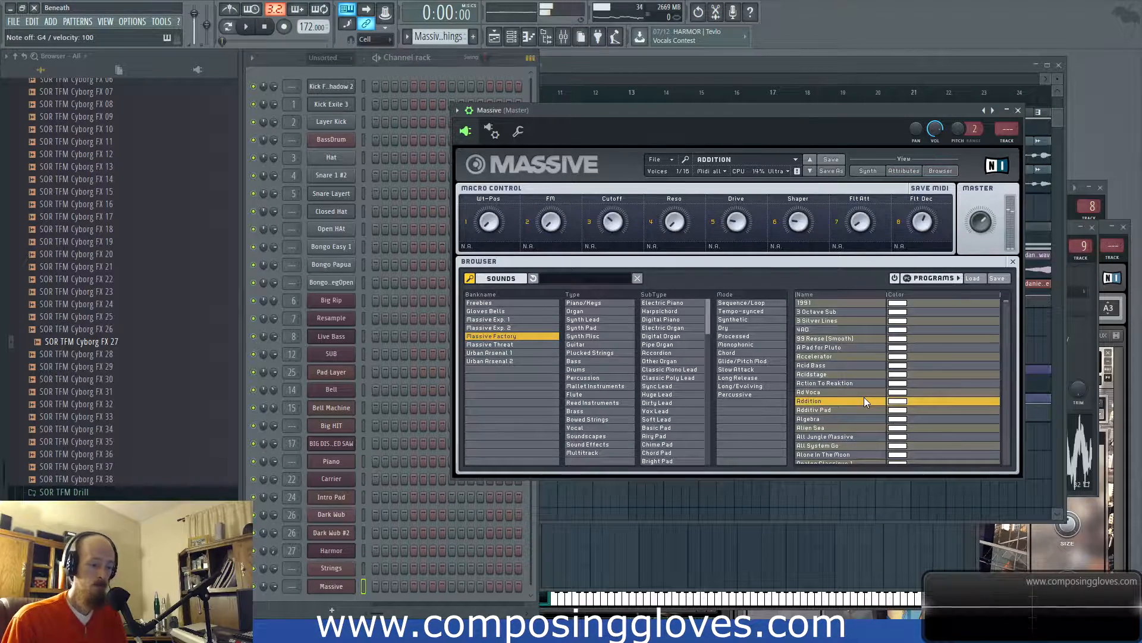
pyautogui.click(862, 418)
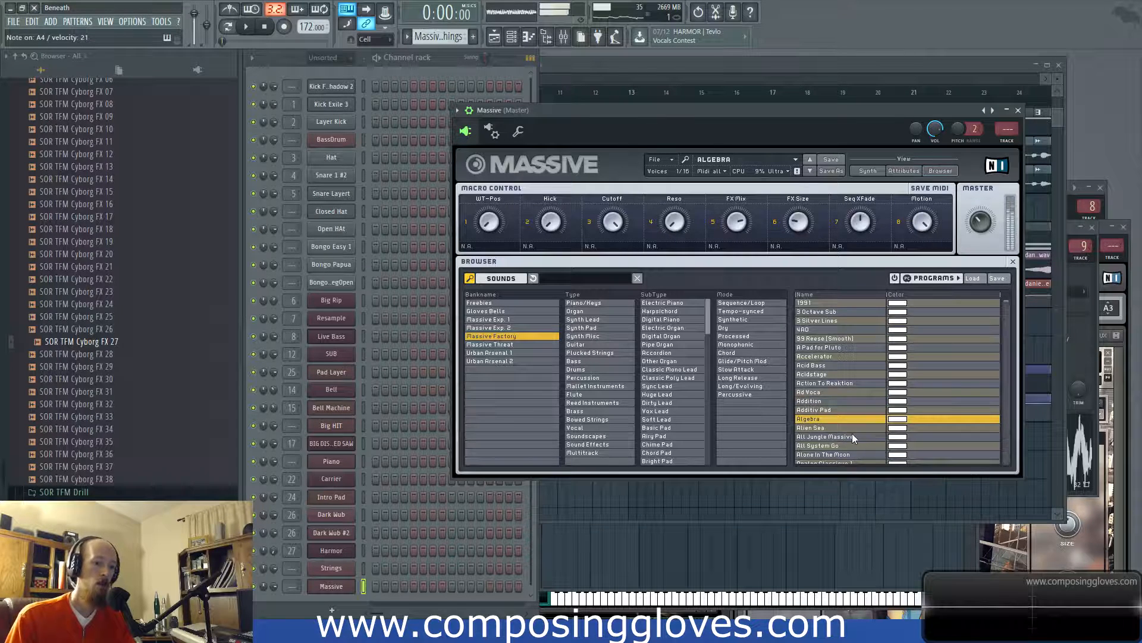
pyautogui.click(852, 434)
pyautogui.click(854, 447)
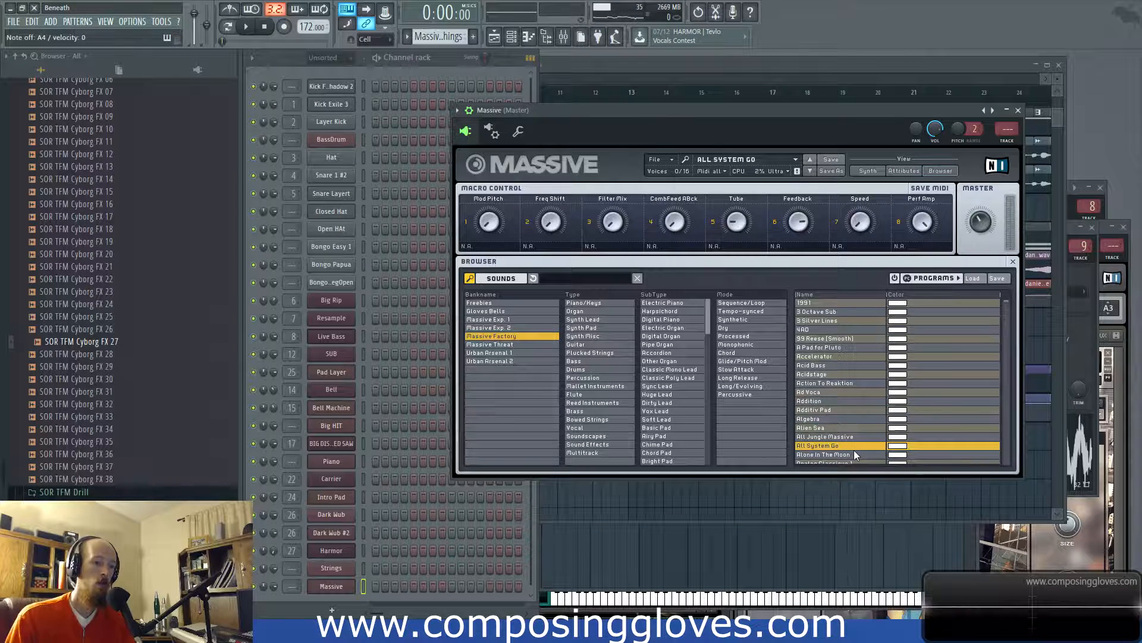
# Audition the Knock, Here We Go and Harp Hippy presets further down the list, and load the Harmonia preset
pyautogui.moveTo(1008, 302); pyautogui.dragTo(1002, 376)
pyautogui.click(830, 379)
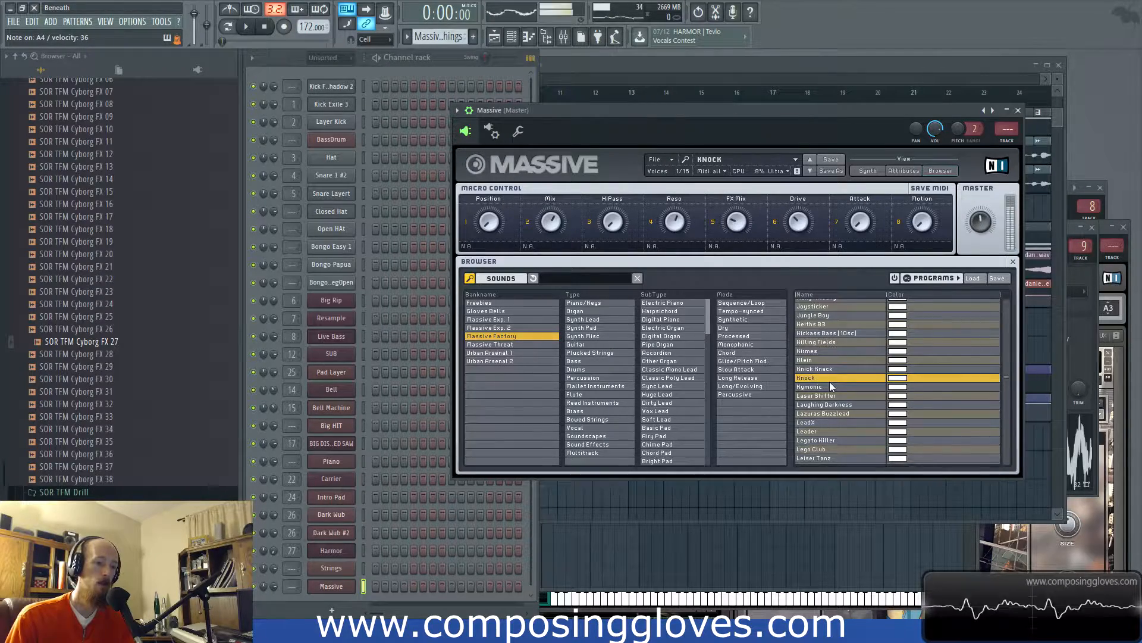
pyautogui.moveTo(1007, 376); pyautogui.dragTo(1007, 365)
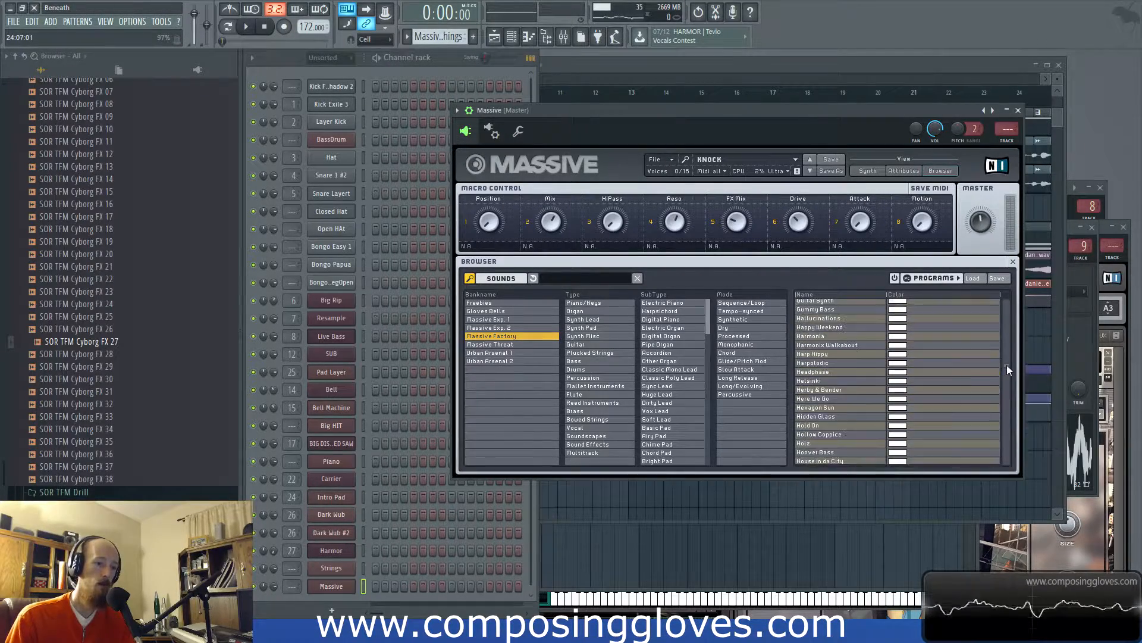
pyautogui.click(824, 402)
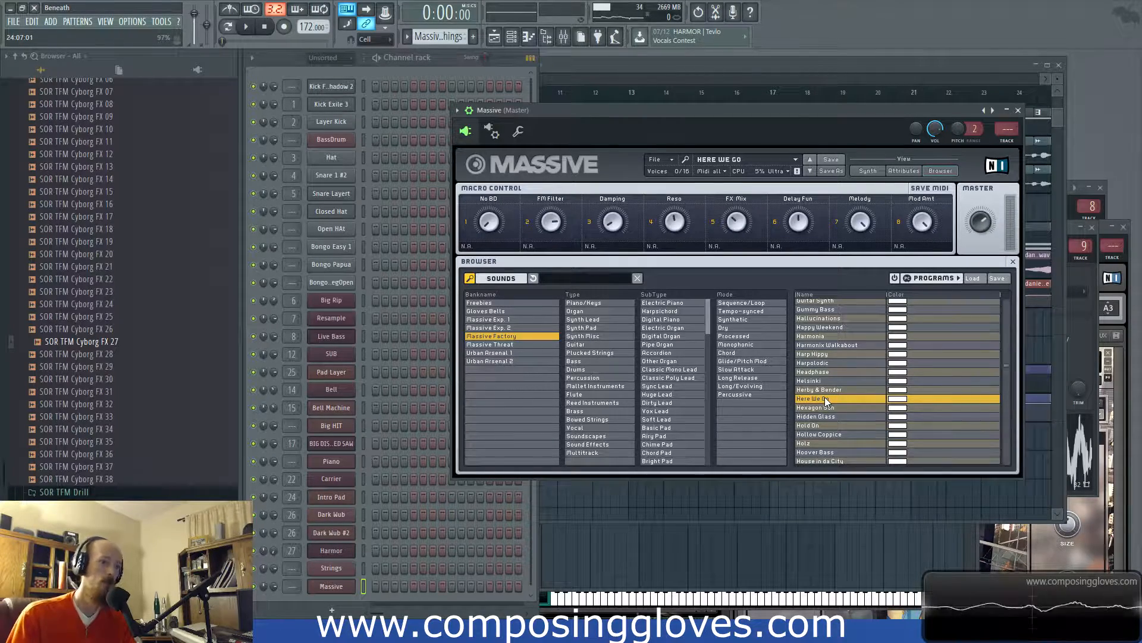
pyautogui.click(832, 354)
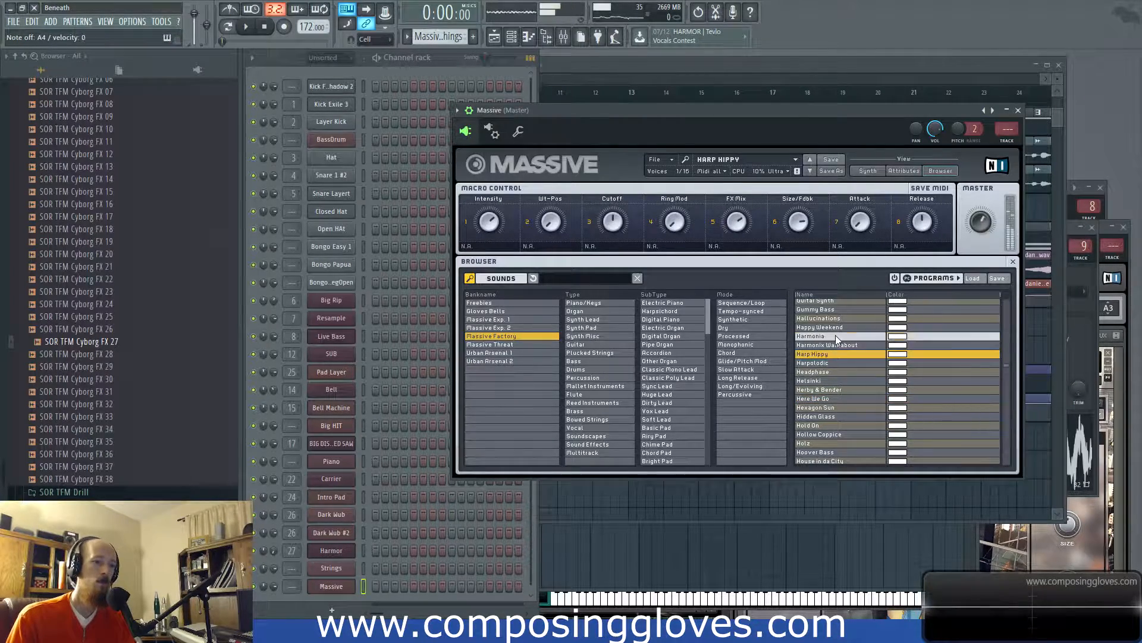
pyautogui.click(836, 337)
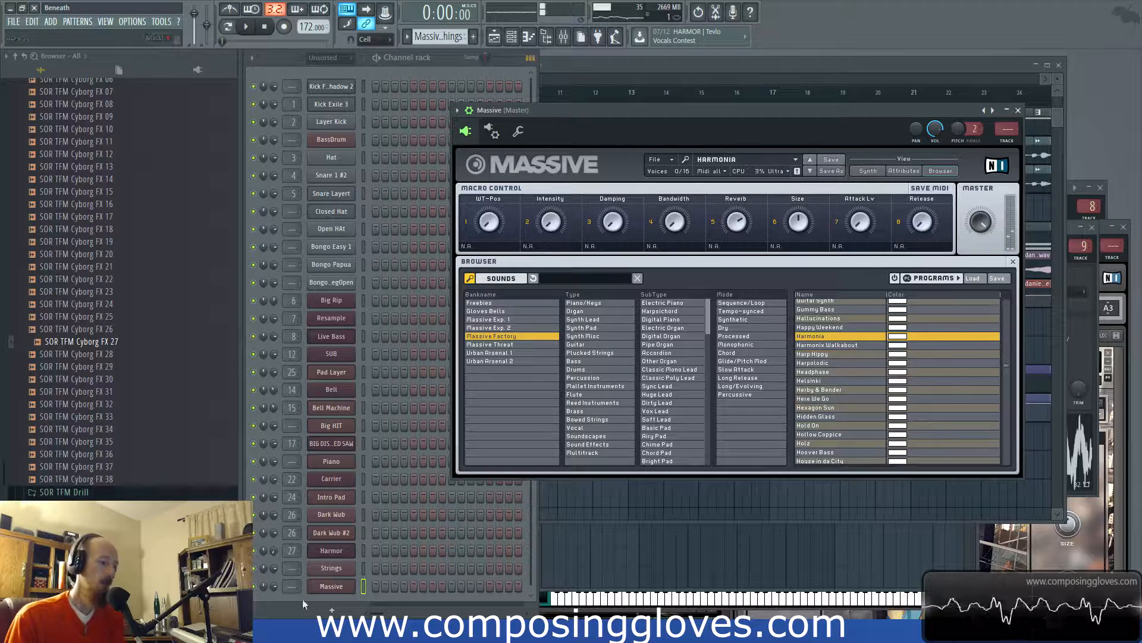
# Rename the Massive channel as "Harmonica"
pyautogui.keyDown('shift'); pyautogui.click(330, 588); pyautogui.keyUp('shift')
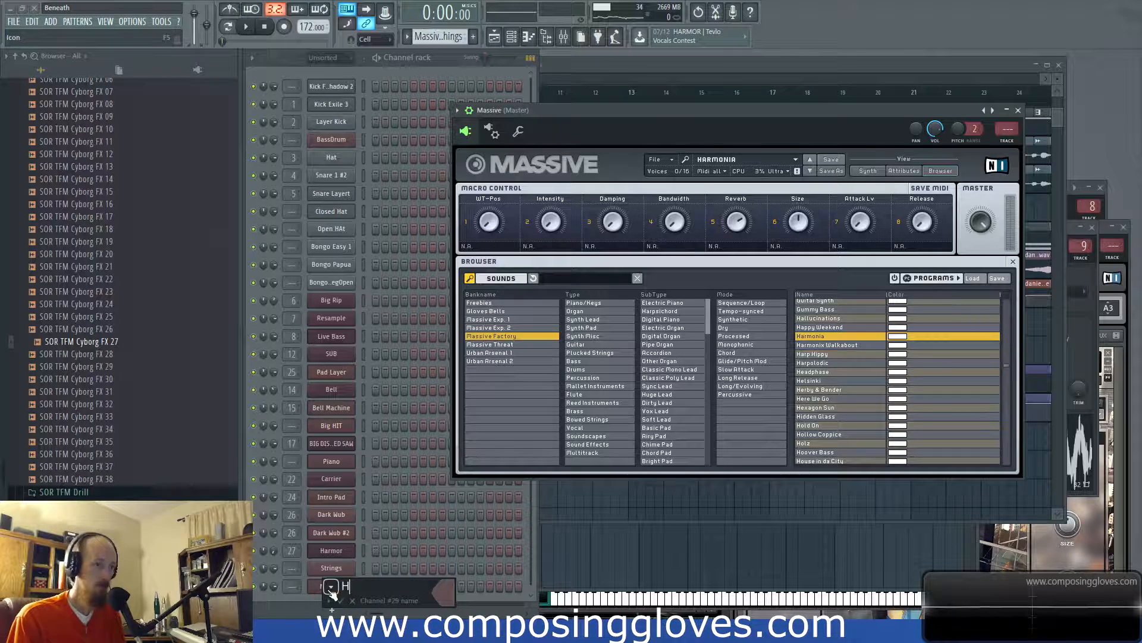
pyautogui.write('Harmonica')
pyautogui.press('Return')
# Add a two-bar F#2 note at bar 1 and a two-bar C#2 note at bar 5 to the Harmonica channel
pyautogui.rightClick(331, 586)
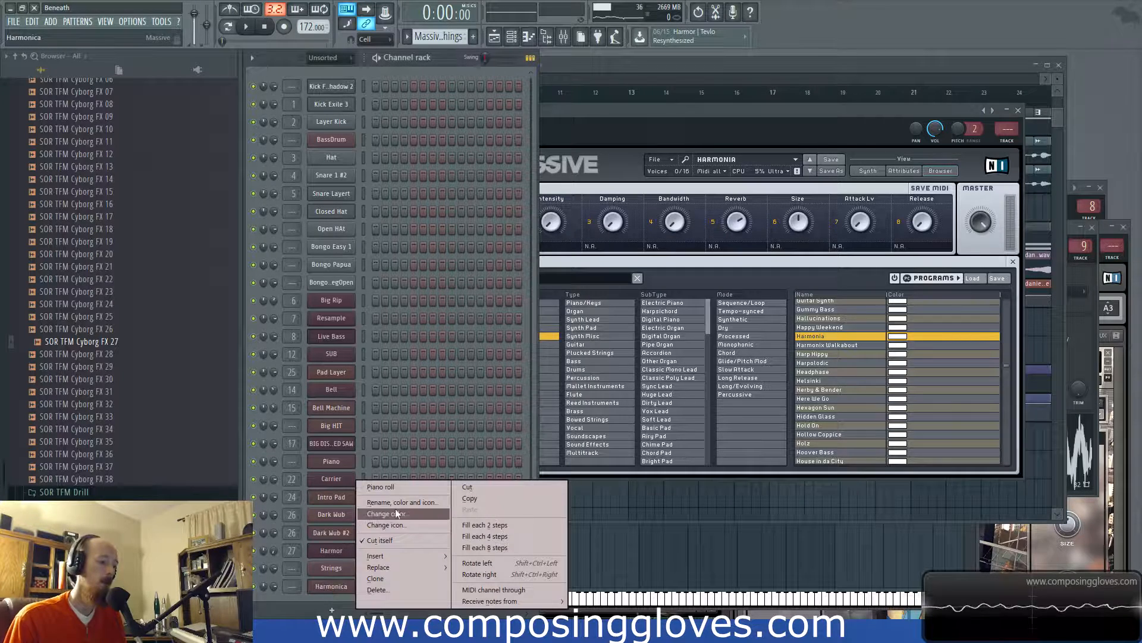
pyautogui.click(401, 490)
pyautogui.click(461, 390)
pyautogui.moveTo(462, 389); pyautogui.dragTo(408, 305)
pyautogui.click(650, 367)
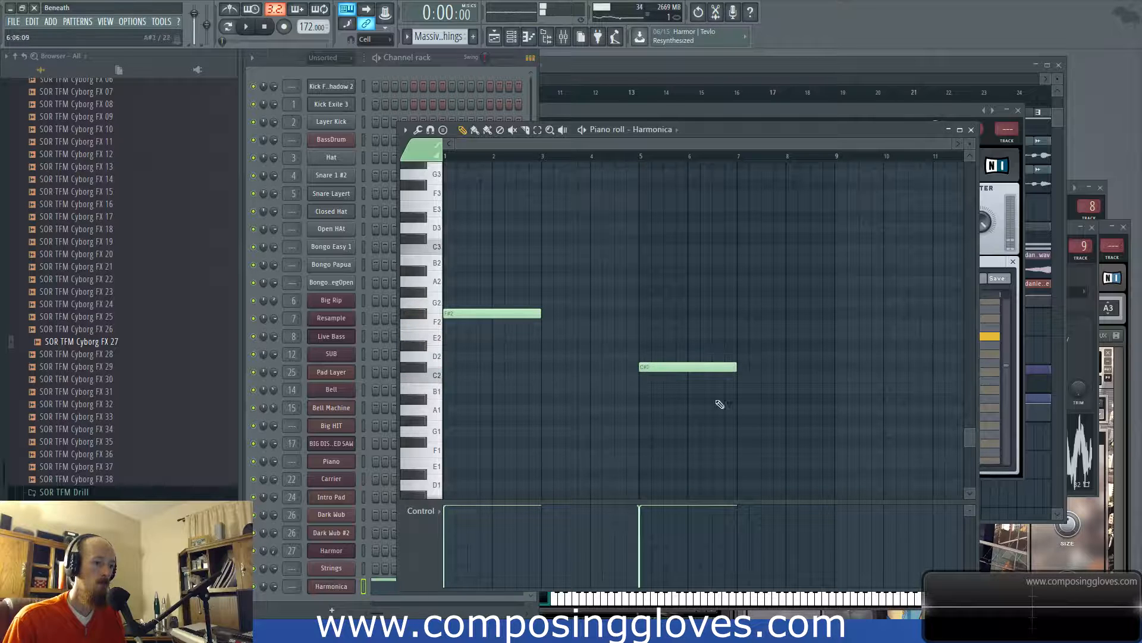
# Place the Massive Things pattern on Track 15 so it starts at bar 9, and play the song
pyautogui.click(727, 72)
pyautogui.click(518, 472)
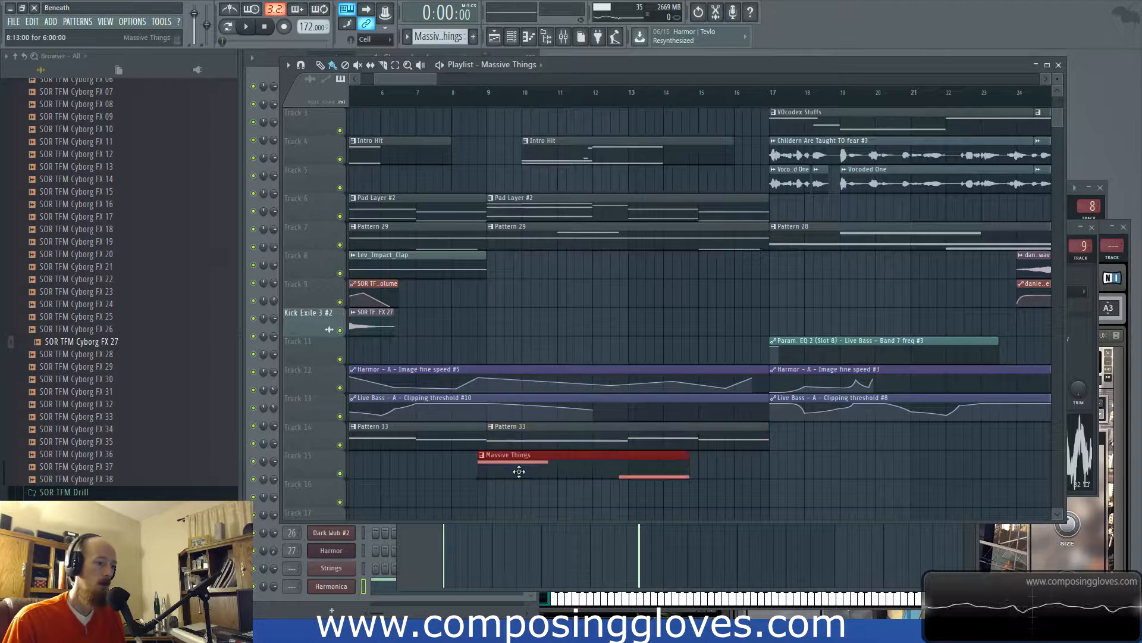
pyautogui.press('space')
pyautogui.moveTo(479, 449); pyautogui.dragTo(650, 466)
pyautogui.scroll(-1, 650, 429)
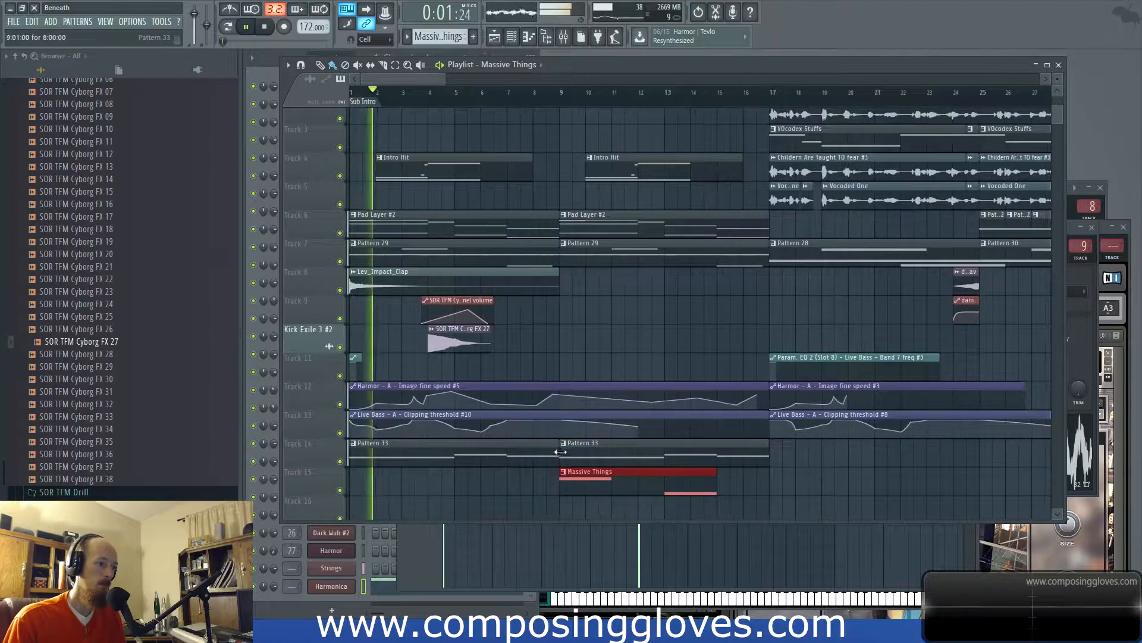
pyautogui.scroll(2, 477, 408)
pyautogui.moveTo(477, 409); pyautogui.dragTo(591, 365)
# Collapse the SOR TFM Cyborg FX and SOR TFM Full Pack 44,1 kHz folders in the sample browser
pyautogui.scroll(9, 174, 352)
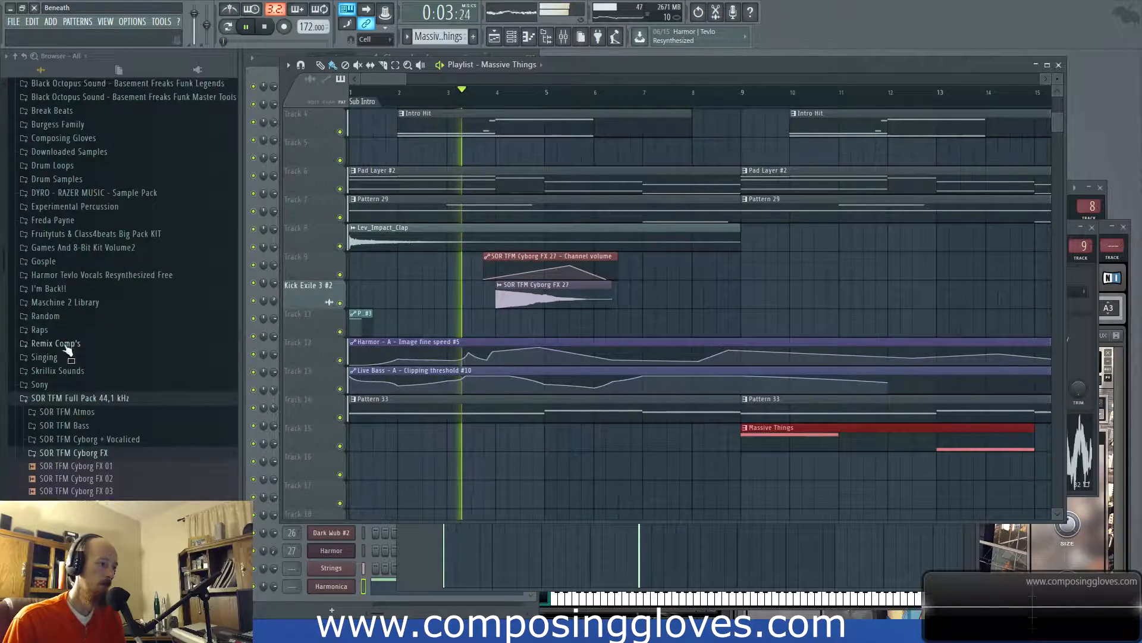
pyautogui.click(81, 455)
pyautogui.click(89, 401)
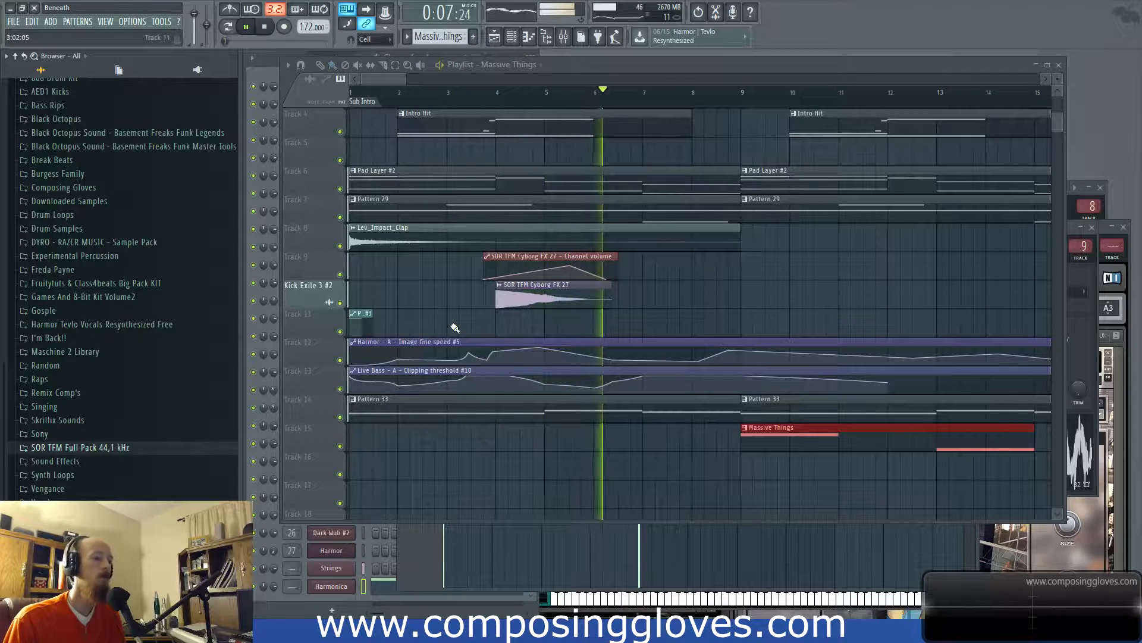
# Open the Massive Things clip's Harmonica notes, audition them alone in pattern mode, and return to the playlist
pyautogui.moveTo(653, 338); pyautogui.dragTo(426, 339)
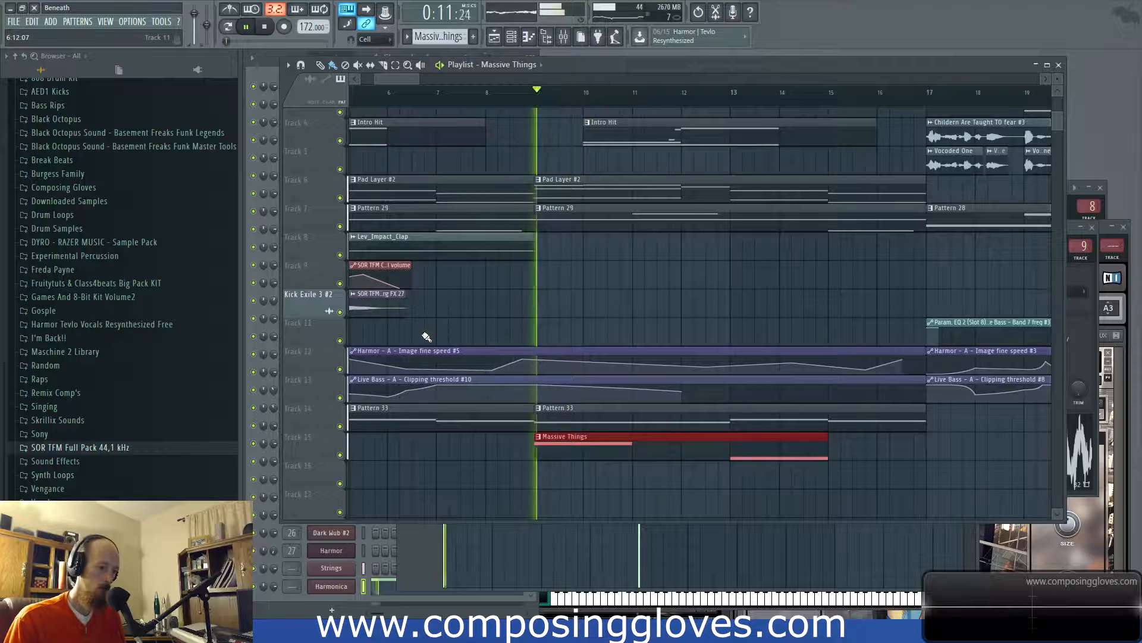
pyautogui.doubleClick(649, 457)
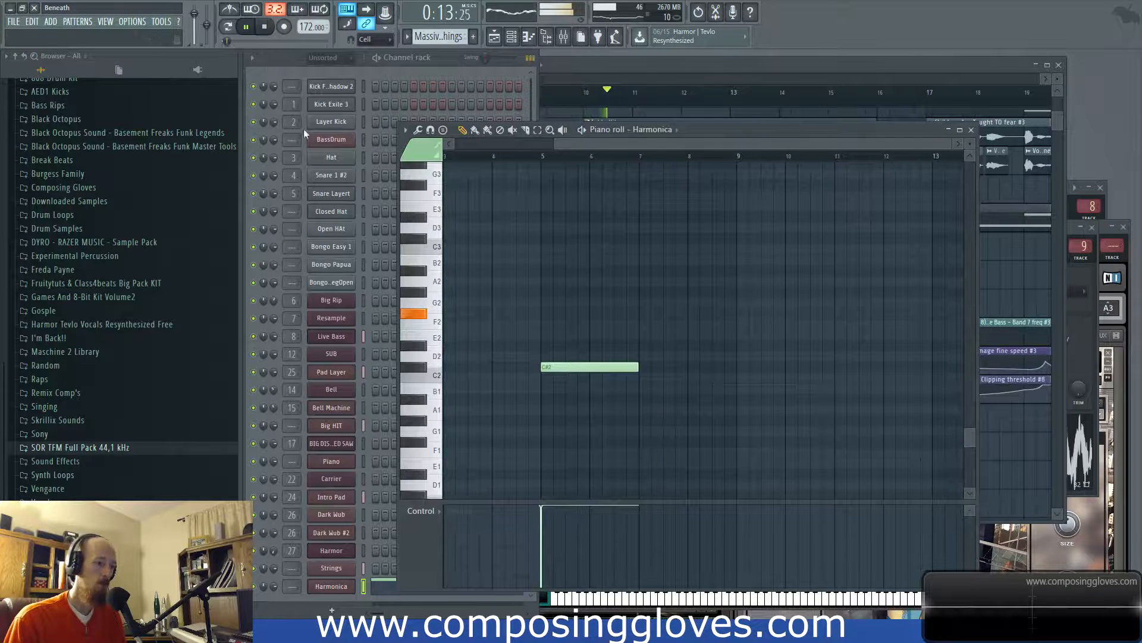
pyautogui.click(228, 27)
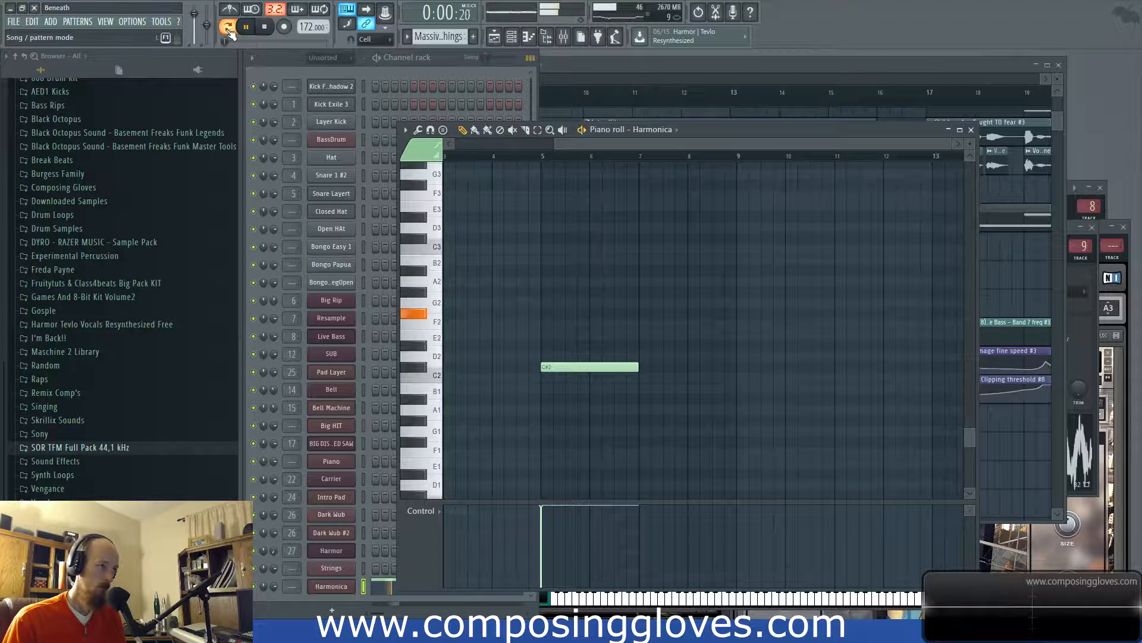
pyautogui.moveTo(500, 378); pyautogui.dragTo(620, 428)
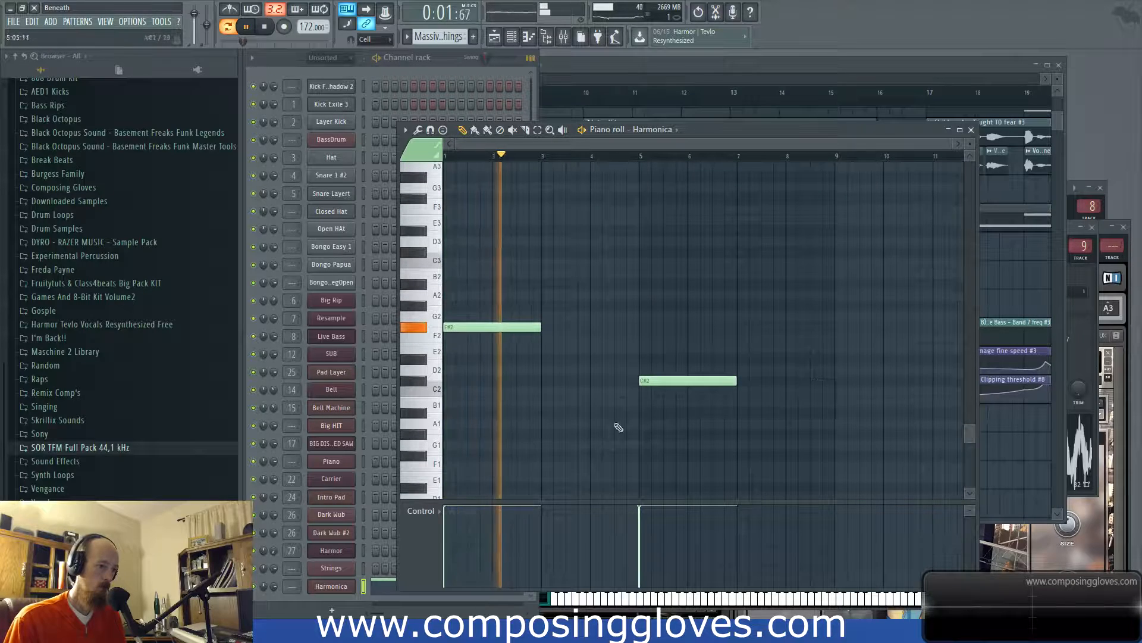
pyautogui.click(274, 586)
pyautogui.press('space')
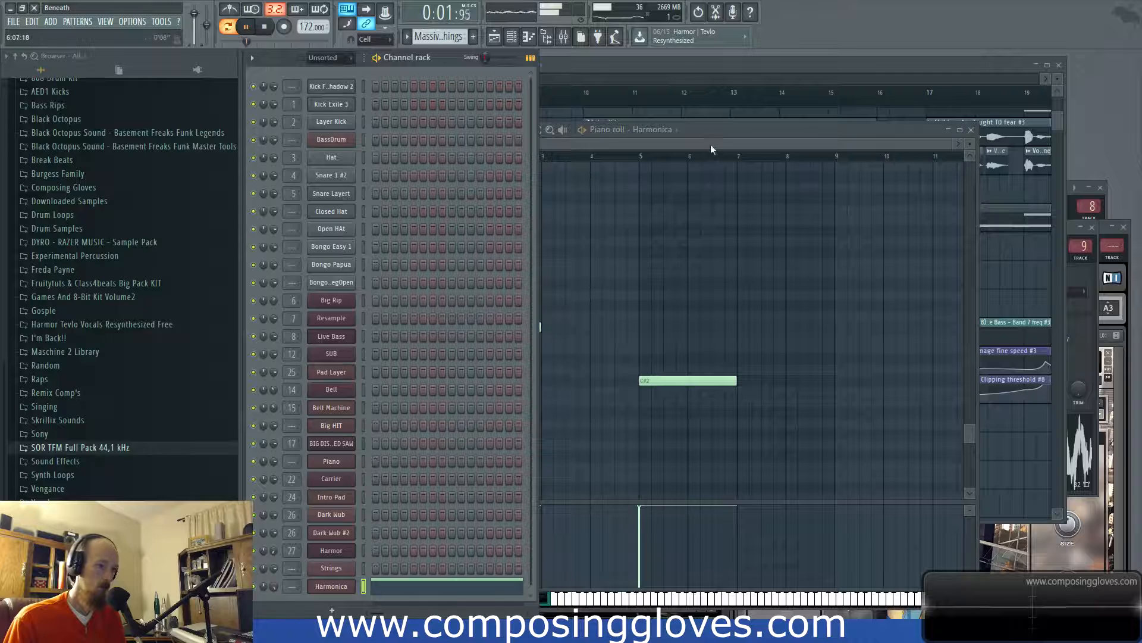
pyautogui.click(666, 60)
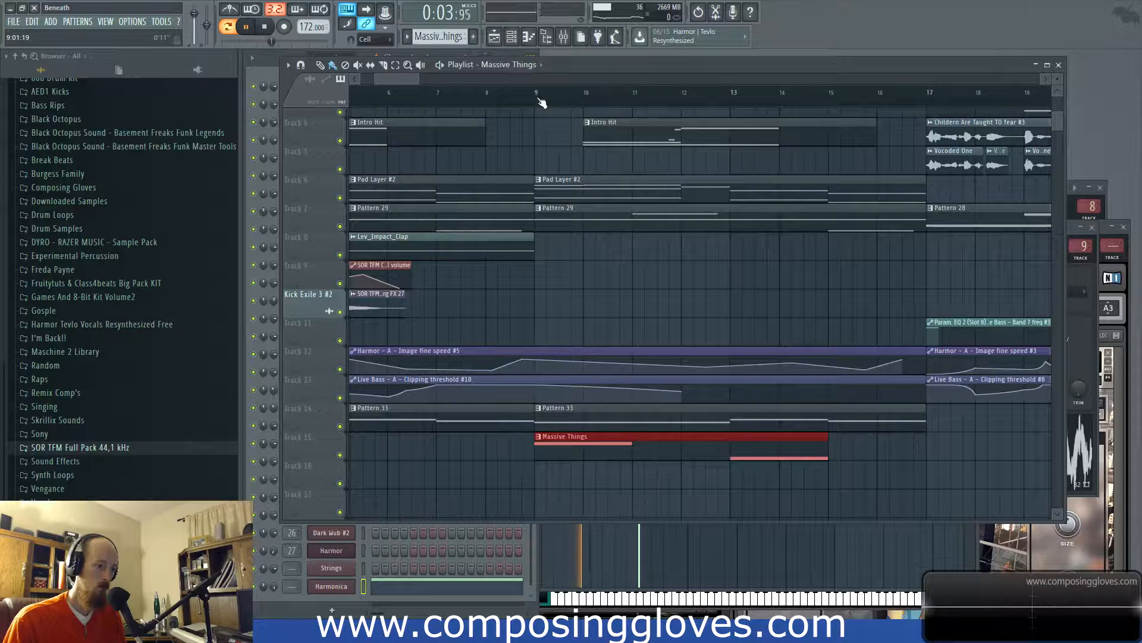
# Stop playback, set the Harmonica channel's Size macro to 79, and show the FX2 reverb in the synth view
pyautogui.click(331, 586)
pyautogui.press('space')
pyautogui.moveTo(795, 222); pyautogui.dragTo(805, 194)
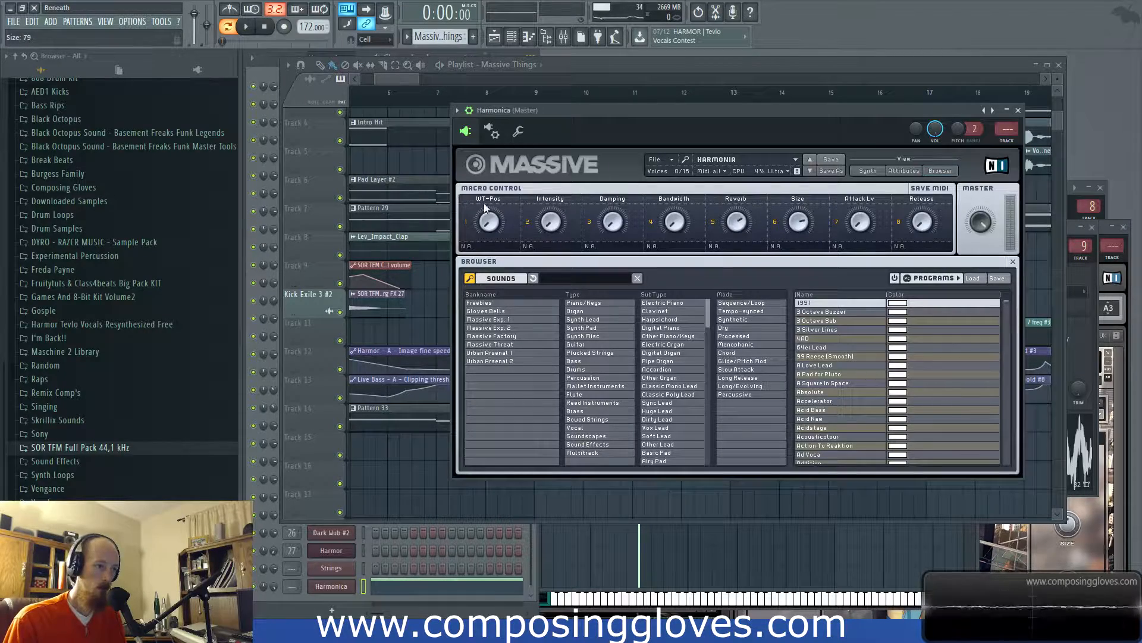
pyautogui.click(867, 172)
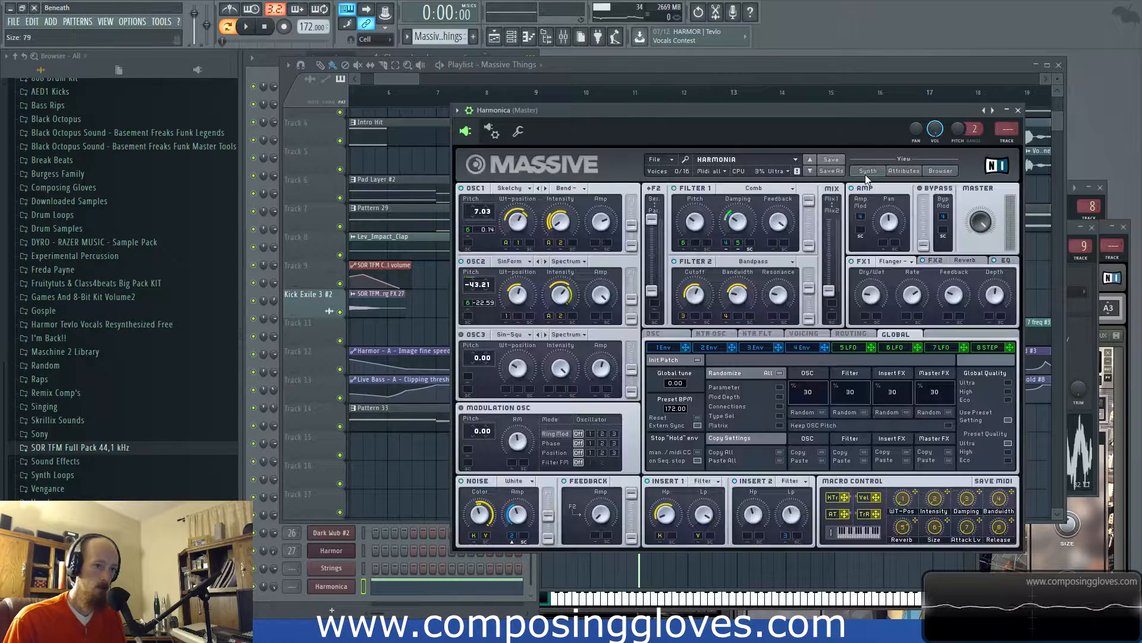
pyautogui.click(968, 262)
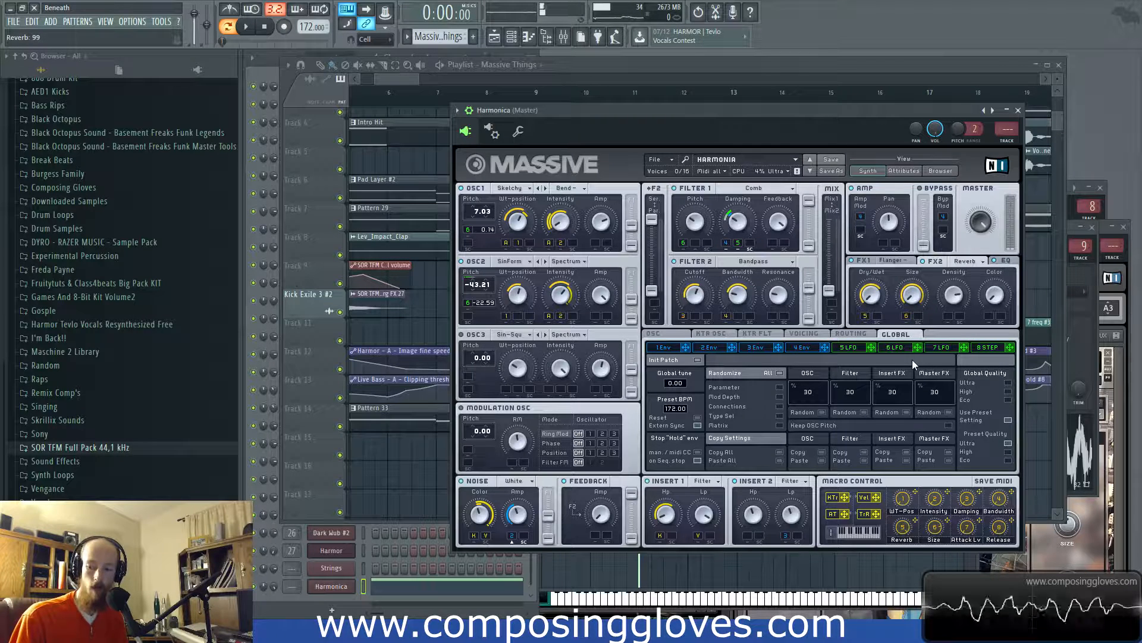
# Audition the Harmonica patch briefly, and bring the playlist back up with the whole intro in view
pyautogui.press('space')
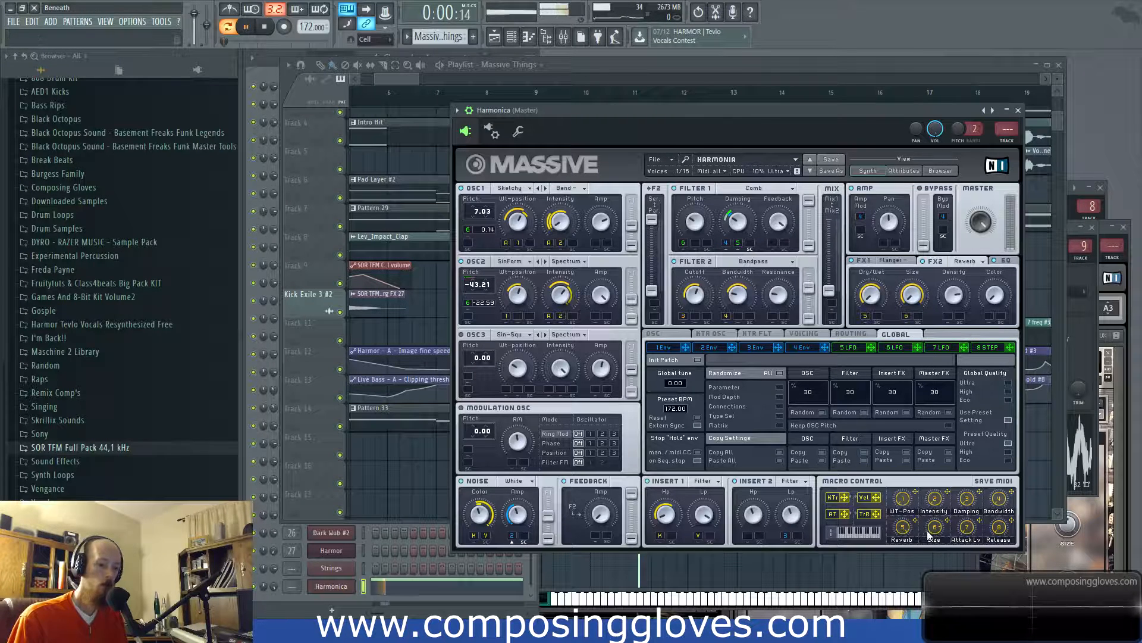
pyautogui.press('space')
pyautogui.moveTo(392, 78); pyautogui.dragTo(314, 98)
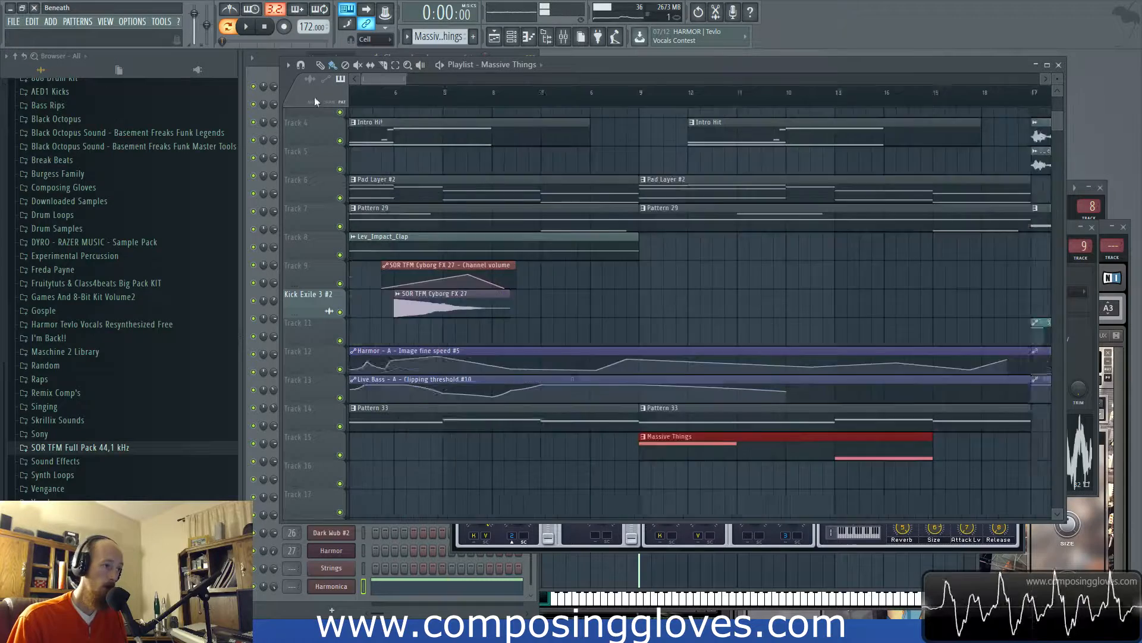
pyautogui.scroll(-3, 382, 155)
pyautogui.scroll(-2, 497, 187)
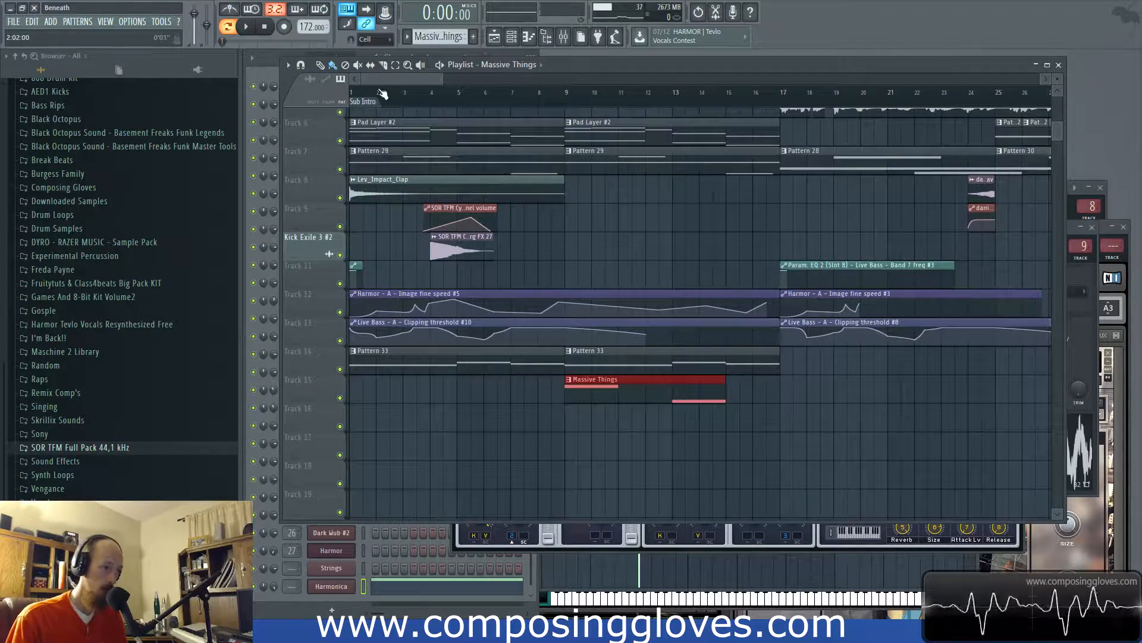
# Look over the arrangement around bar 9, and play the intro from bar 1 through about bar 4
pyautogui.click(571, 100)
pyautogui.scroll(4, 646, 209)
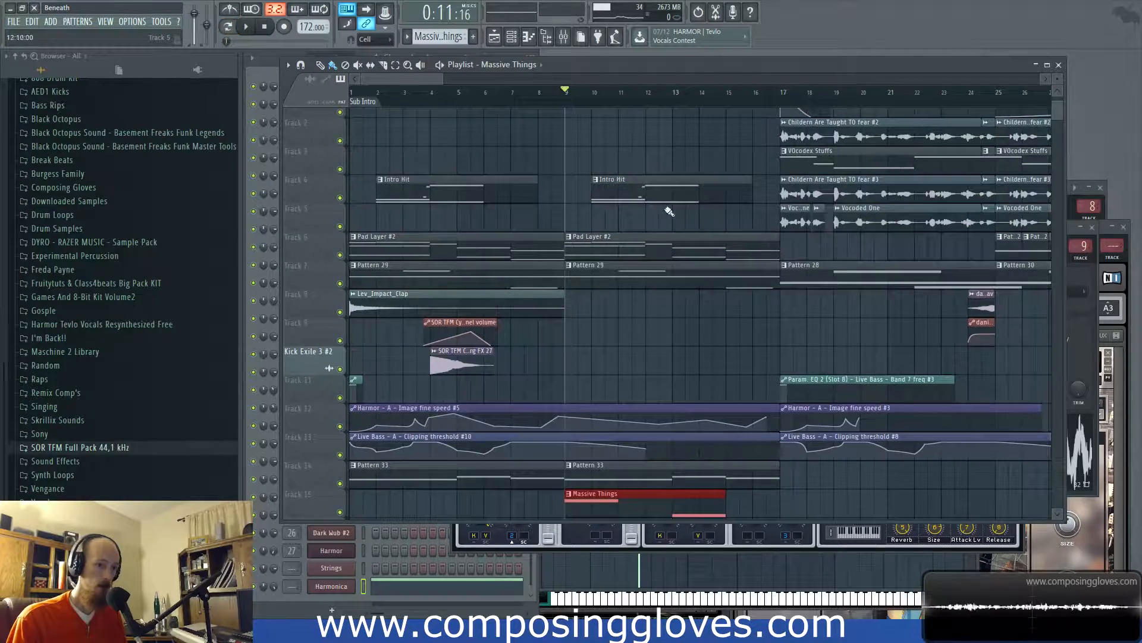
pyautogui.scroll(-4, 713, 243)
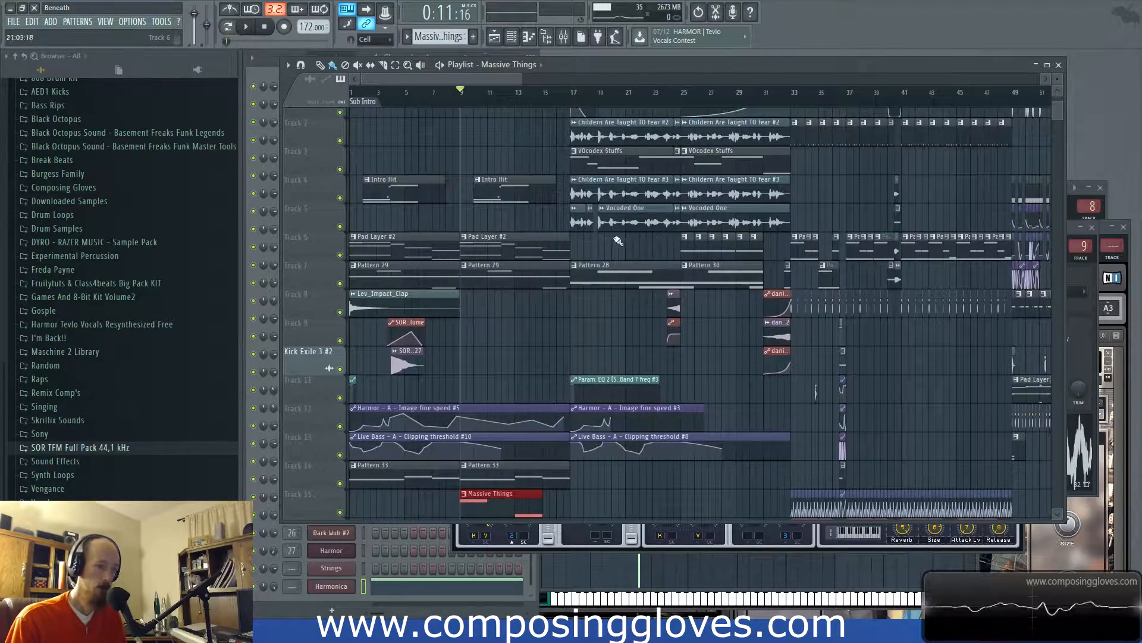
pyautogui.scroll(4, 438, 164)
pyautogui.scroll(1, 440, 128)
pyautogui.moveTo(399, 95); pyautogui.dragTo(232, 91)
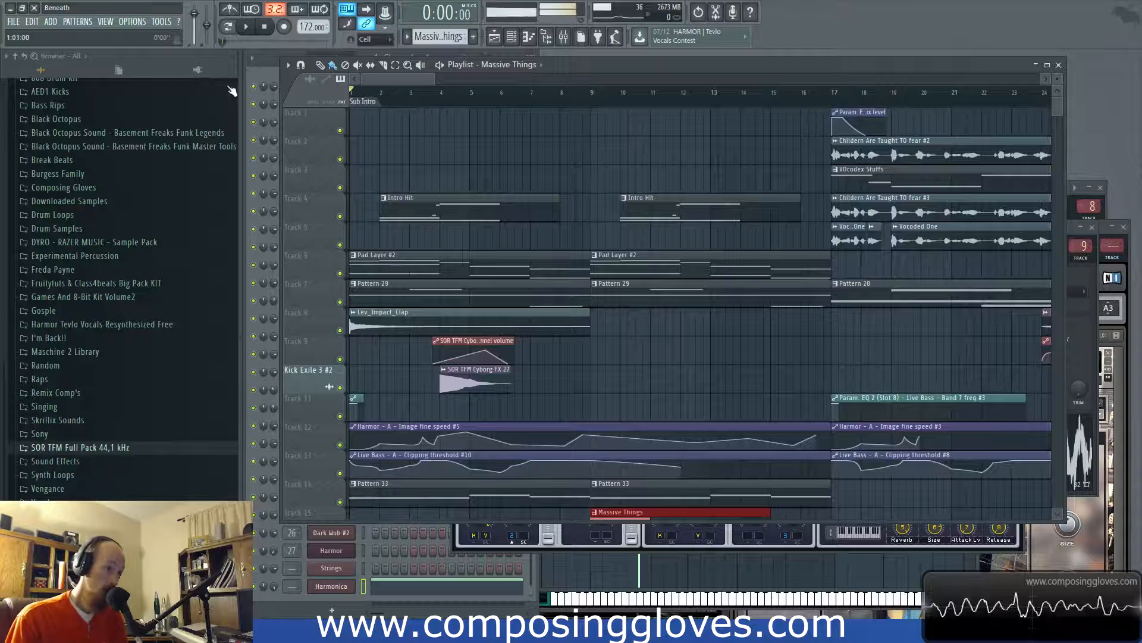
pyautogui.press('space')
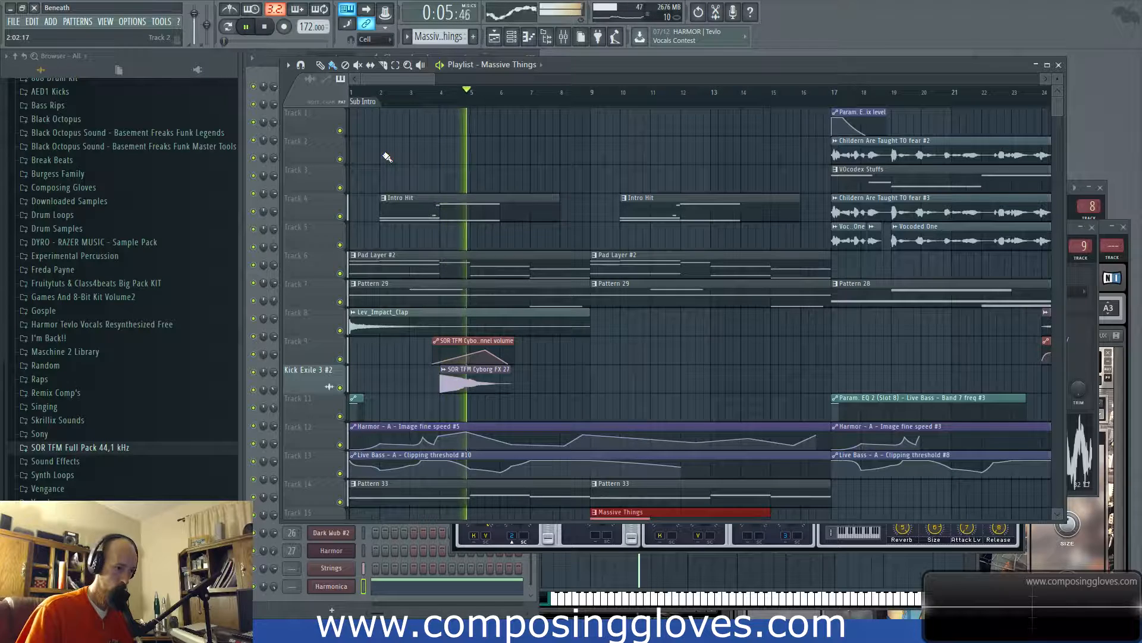
pyautogui.press('space')
# Solo the Cyborg FX 27 track with its volume automation track, and raise the automation's last point to just below its peak during playback
pyautogui.doubleClick(472, 381)
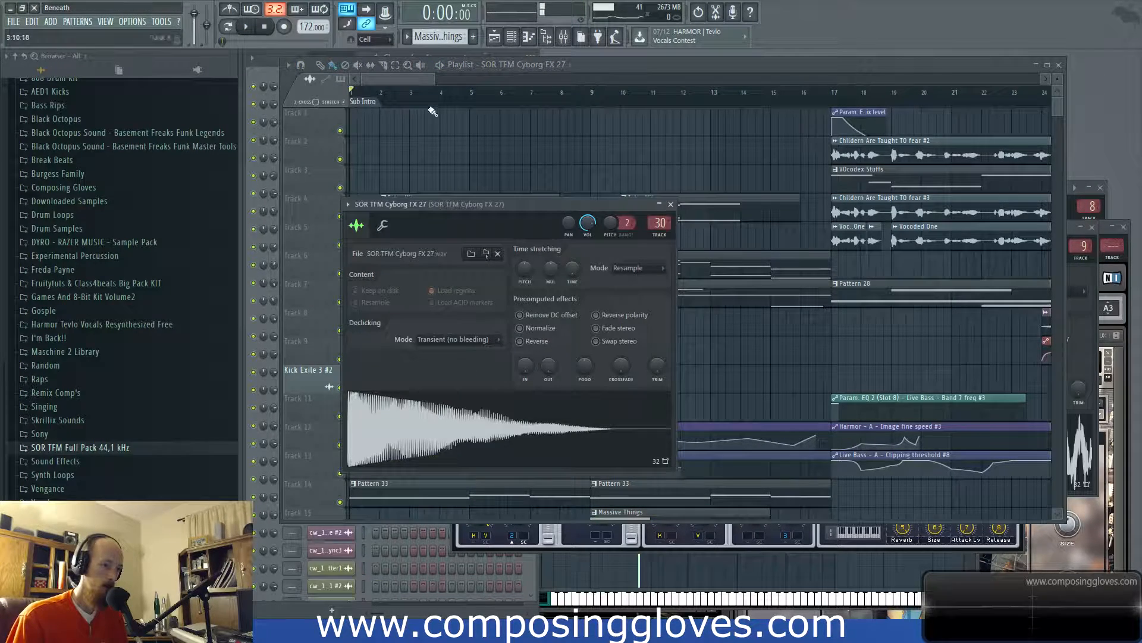
pyautogui.click(478, 93)
pyautogui.rightClick(340, 387)
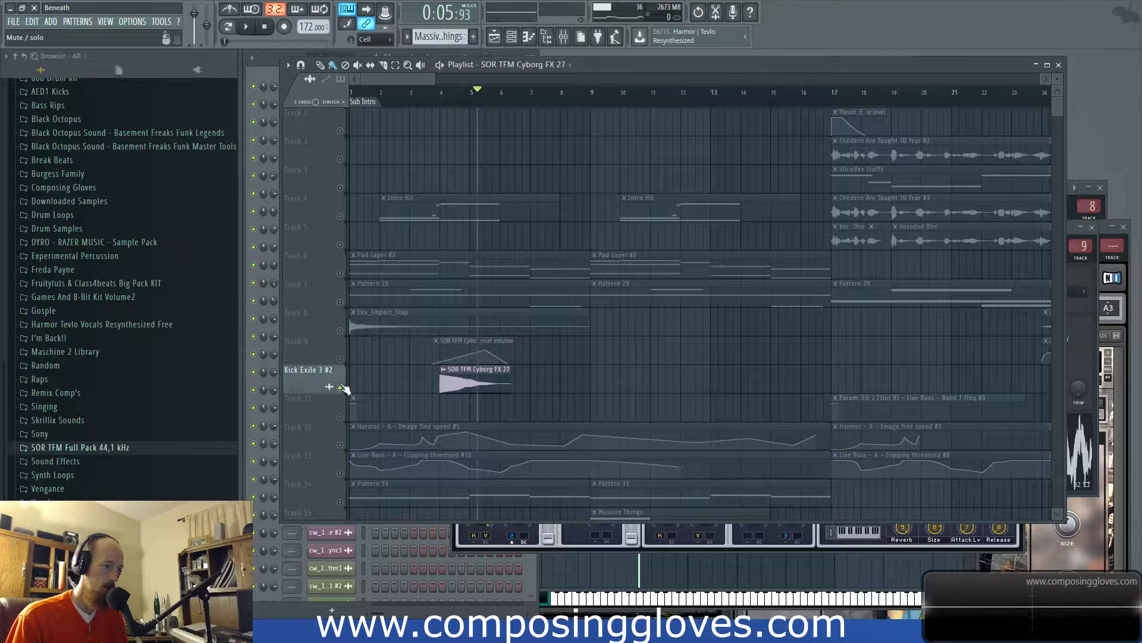
pyautogui.click(340, 360)
pyautogui.press('space')
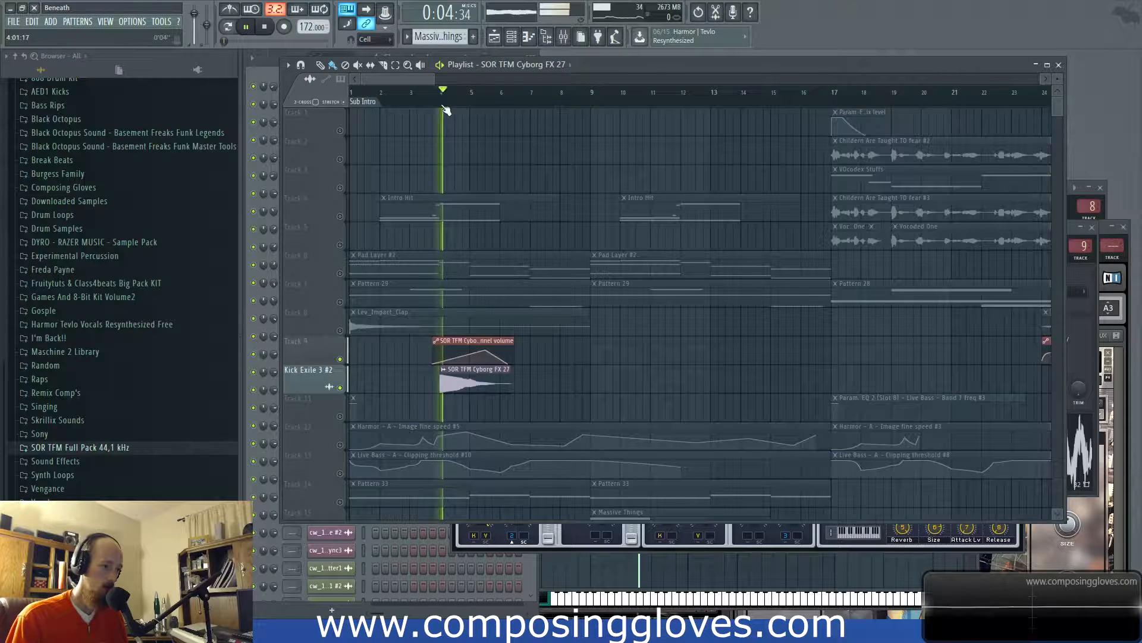
pyautogui.moveTo(511, 365); pyautogui.dragTo(516, 356)
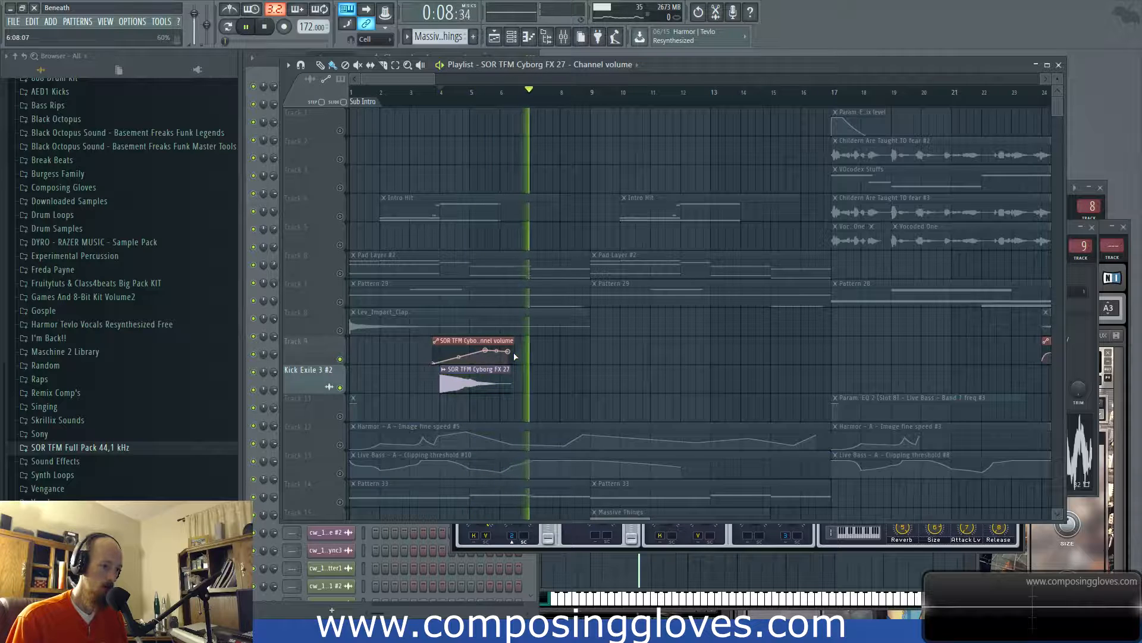
# Open the Fruity delay bank on the Cyborg FX 27 mixer track, and set the first bank's filter to band pass
pyautogui.click(564, 38)
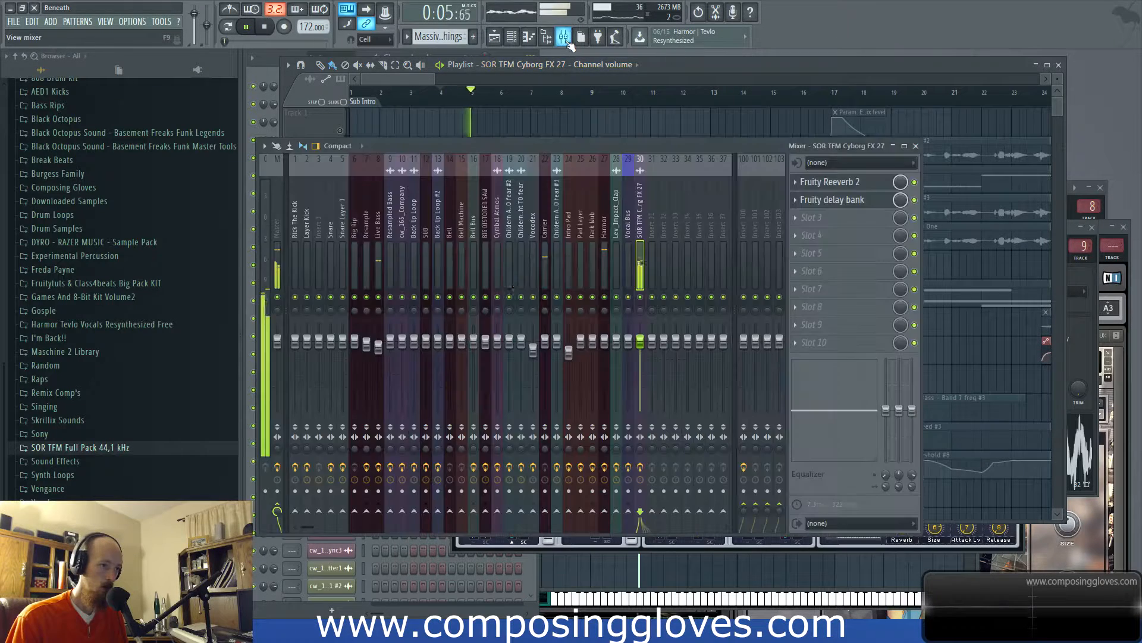
pyautogui.click(864, 201)
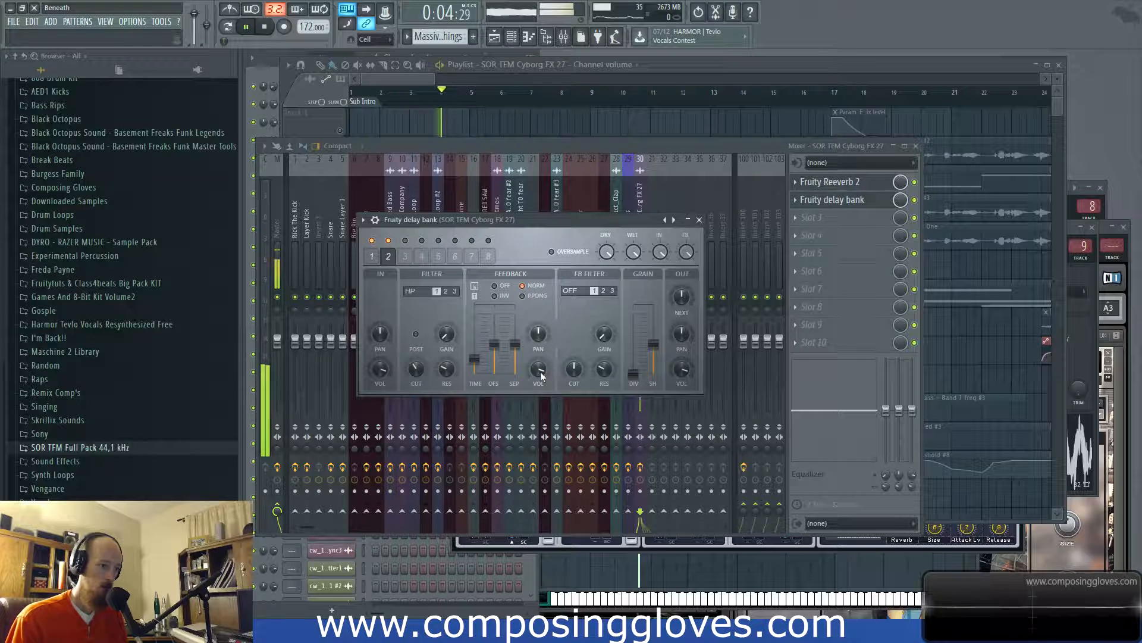
pyautogui.click(373, 256)
pyautogui.click(540, 371)
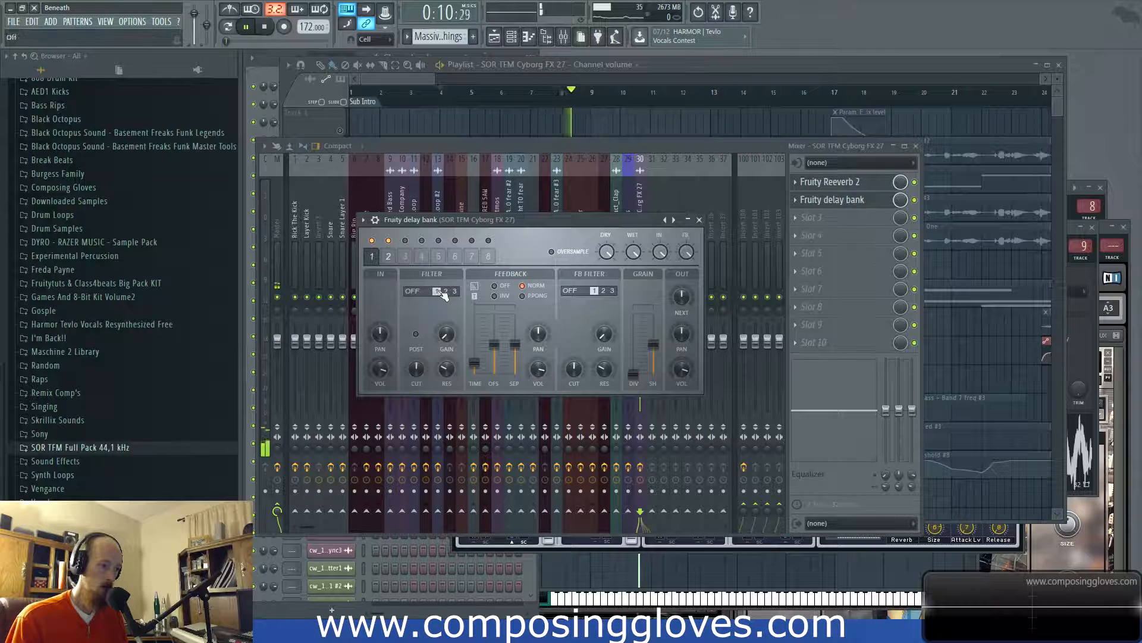
pyautogui.click(415, 293)
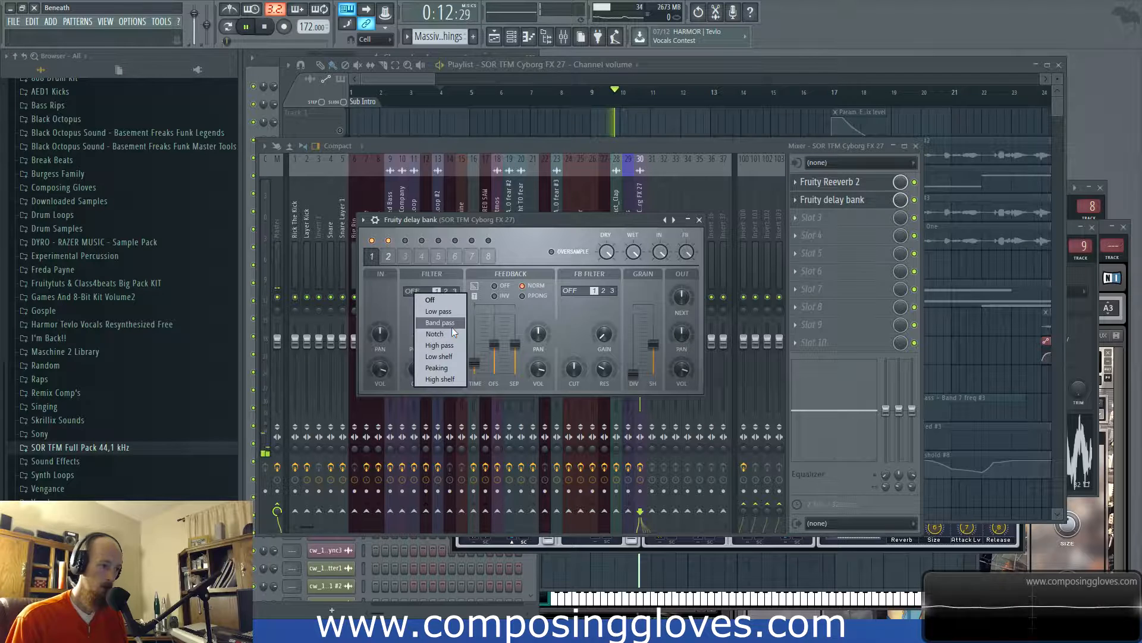
pyautogui.click(451, 325)
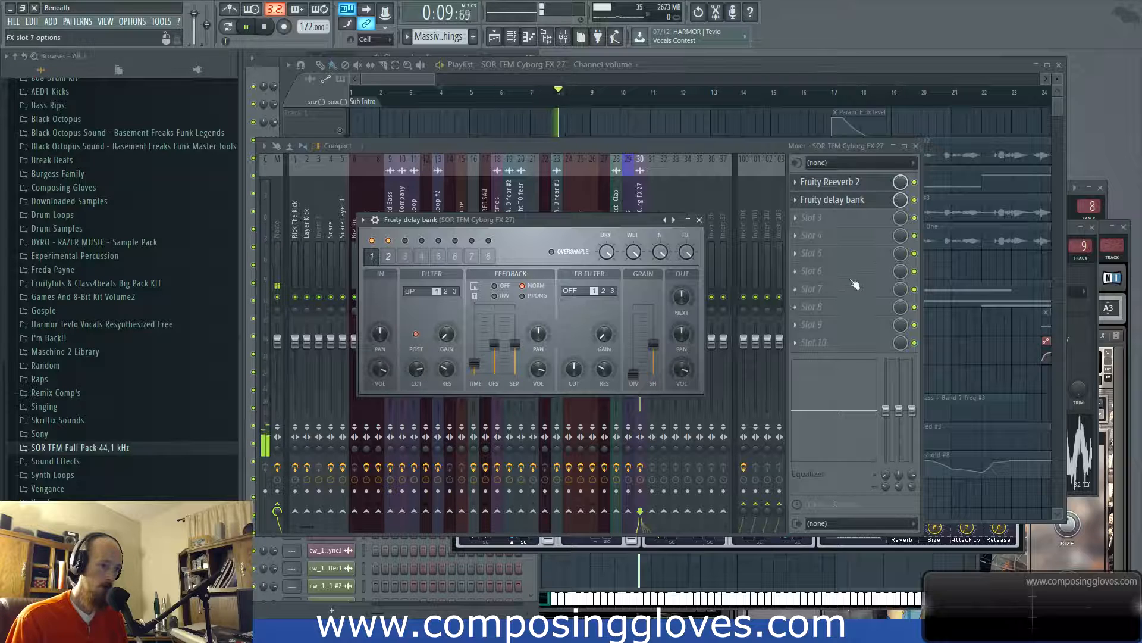
# Stop playback in the playlist, return the playhead to bar 1, and unsolo the Cyborg FX tracks
pyautogui.click(417, 77)
pyautogui.press('space')
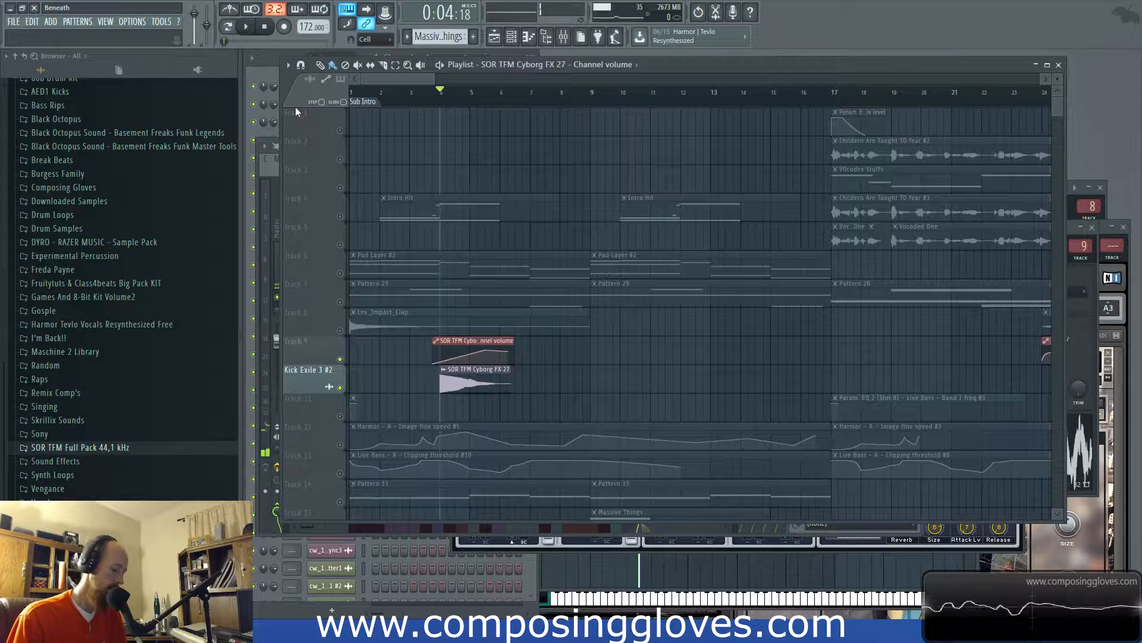
pyautogui.click(352, 91)
pyautogui.rightClick(341, 388)
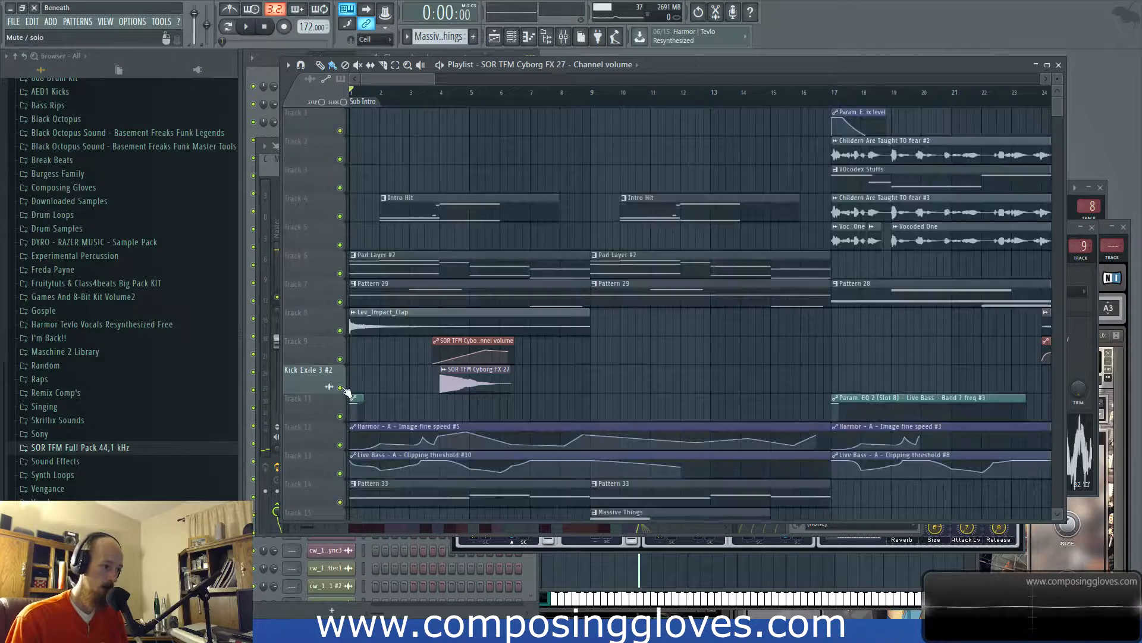
# Play the intro from bar 1 to about bar 16 while following its clips, and stop playback
pyautogui.press('space')
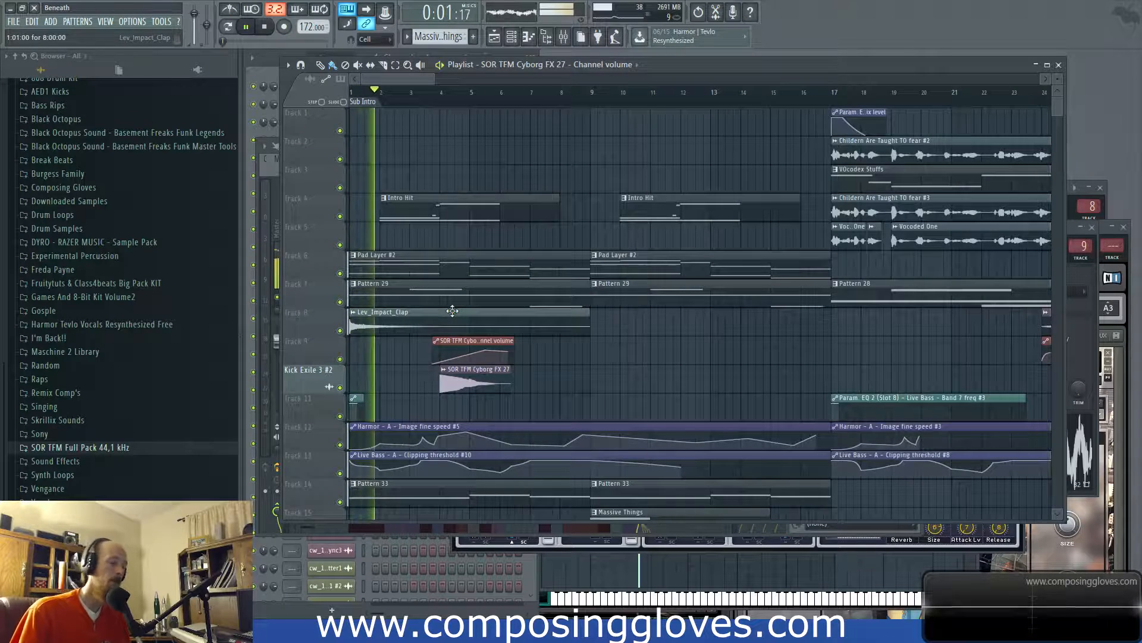
pyautogui.scroll(2, 498, 251)
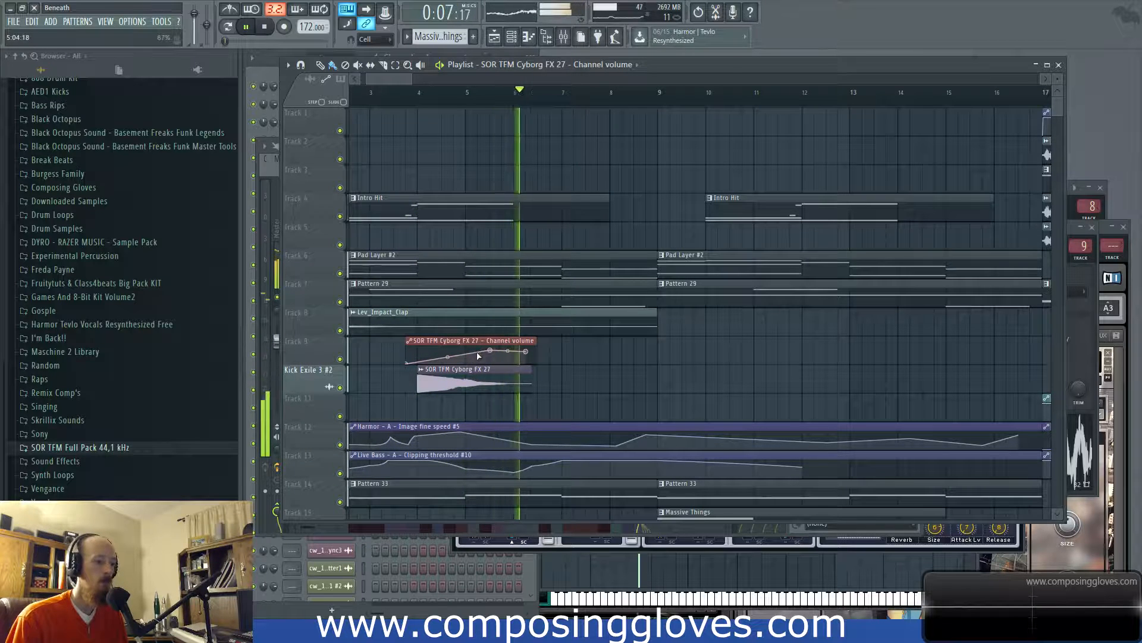
pyautogui.scroll(-3, 672, 236)
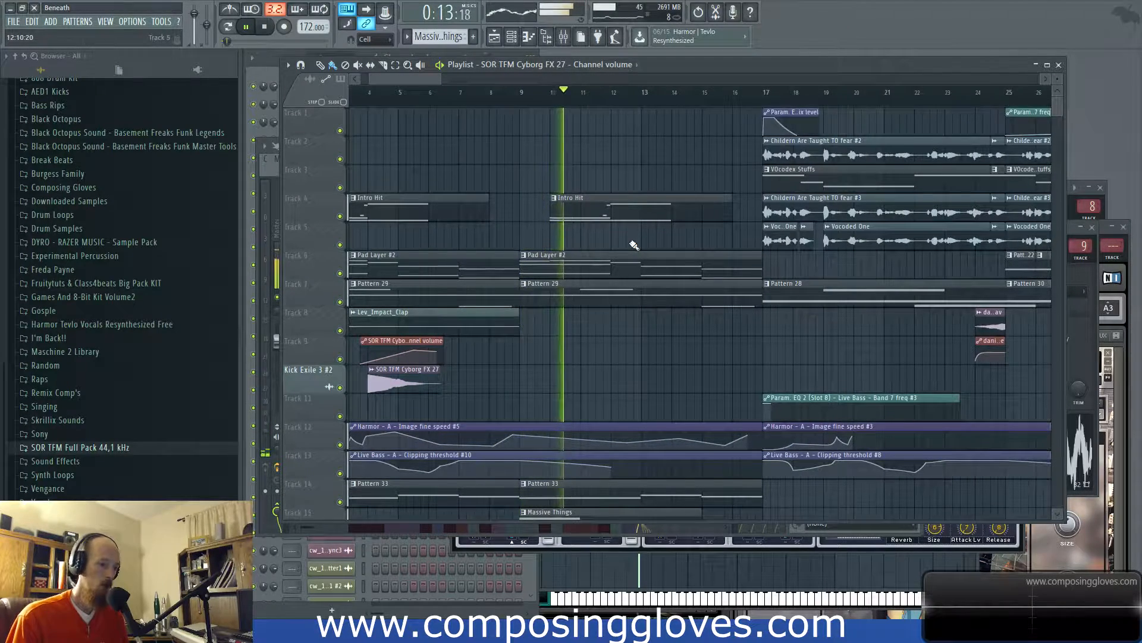
pyautogui.scroll(-3, 633, 244)
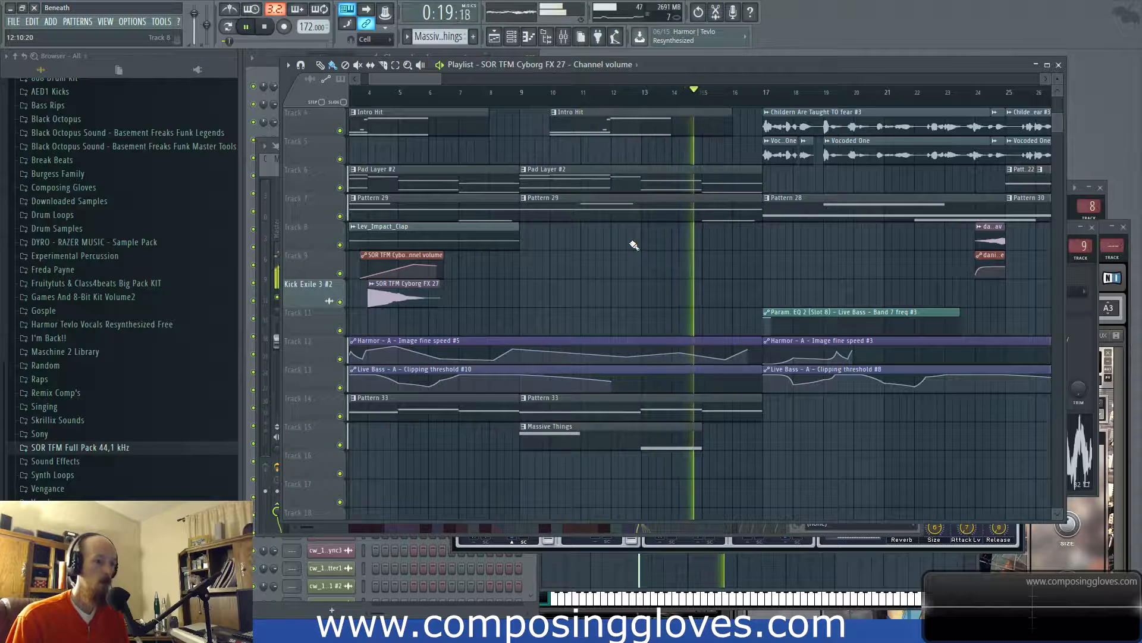
pyautogui.scroll(2, 642, 273)
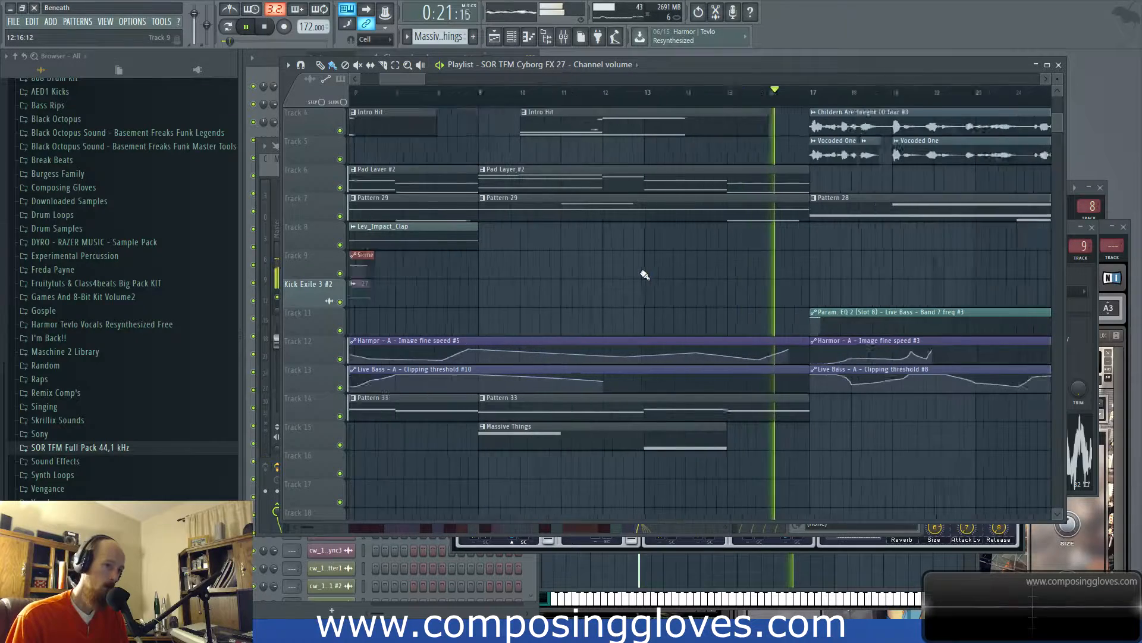
pyautogui.press('space')
# Filter the channel rack to the Unsorted group and show the list of instruments available for a new channel
pyautogui.press('F6')
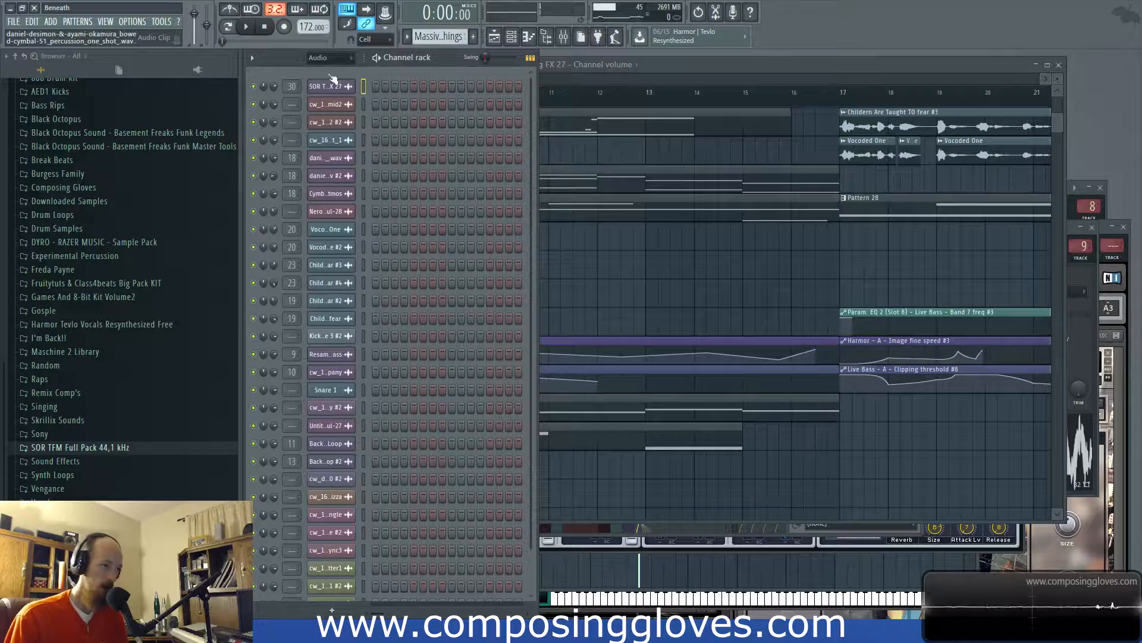
pyautogui.click(343, 59)
pyautogui.click(327, 110)
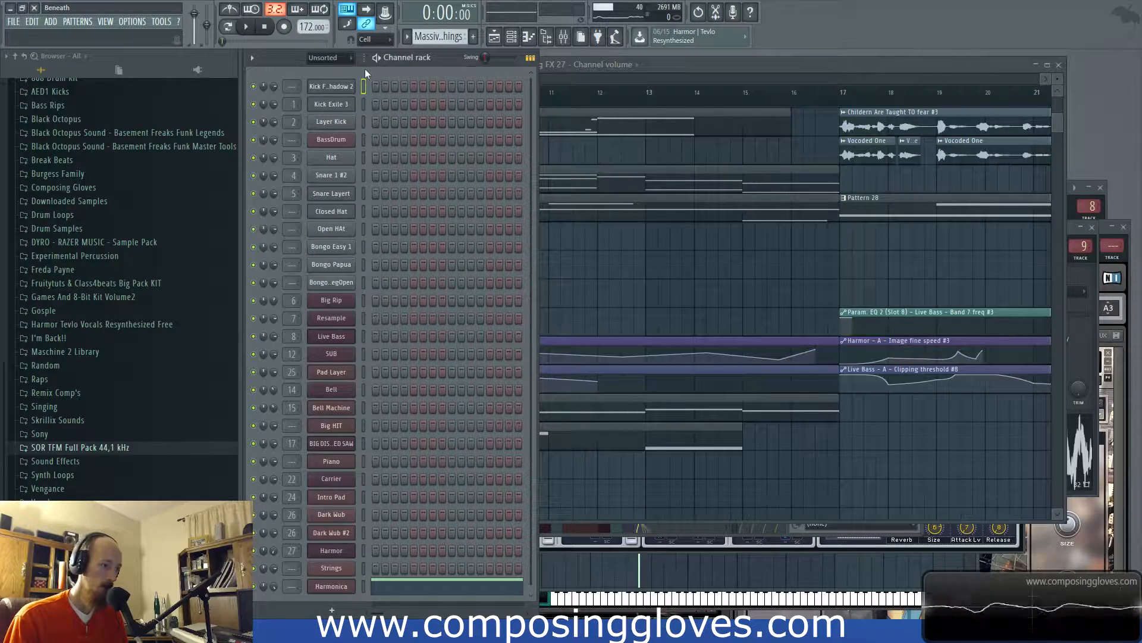
pyautogui.click(332, 609)
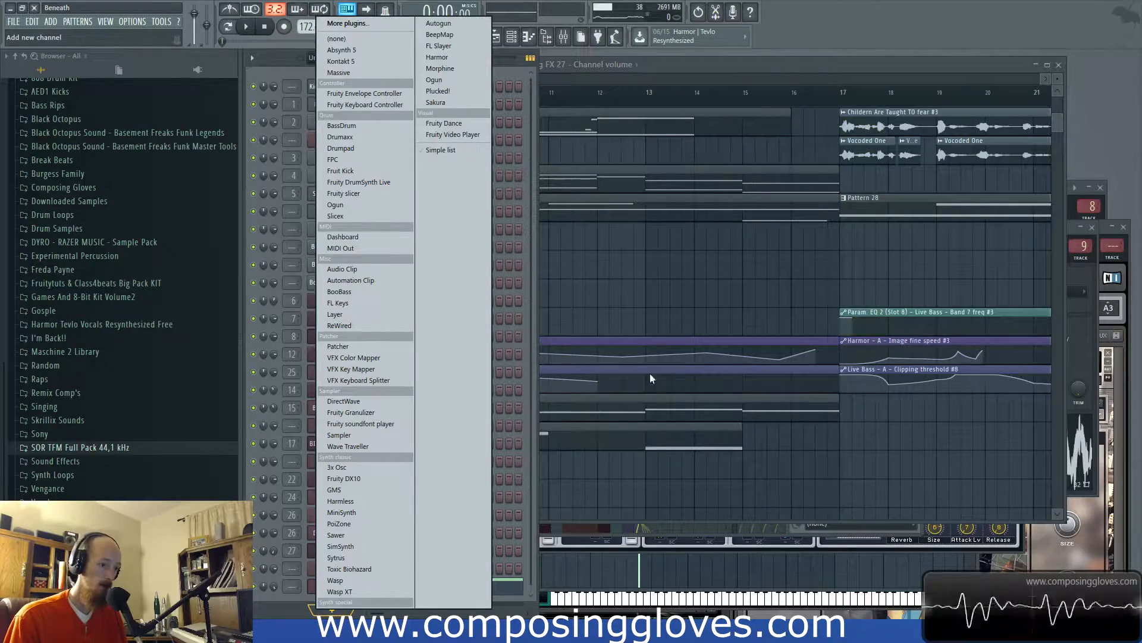
# Dismiss the instrument list, select Pattern 33, and open its Strings channel in Kontakt
pyautogui.click(644, 441)
pyautogui.click(425, 408)
pyautogui.click(260, 69)
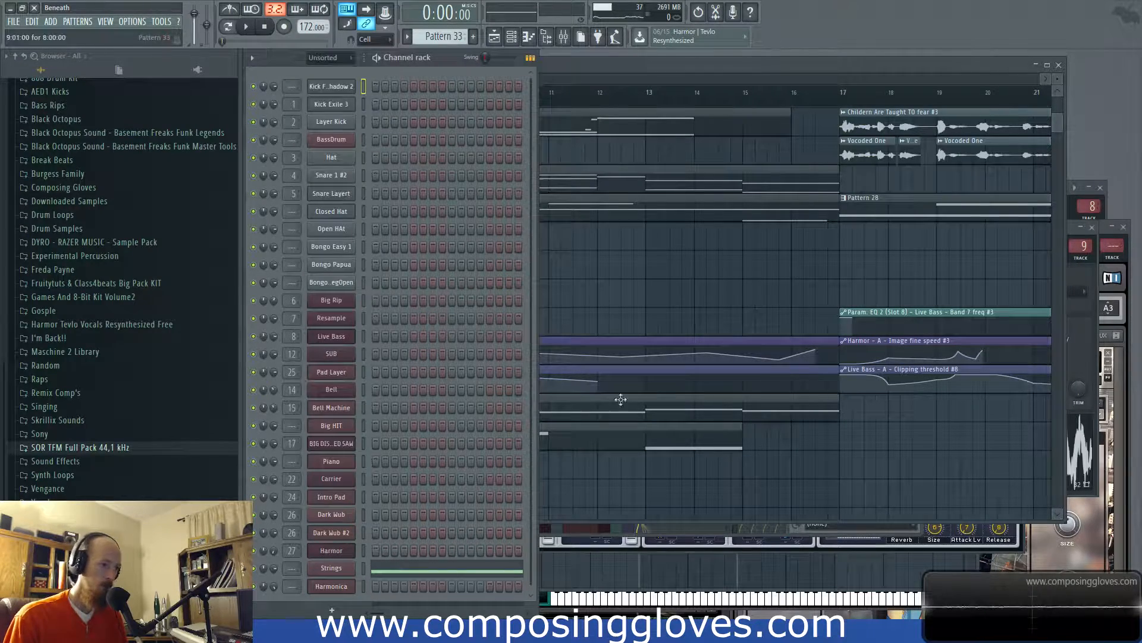
pyautogui.click(342, 569)
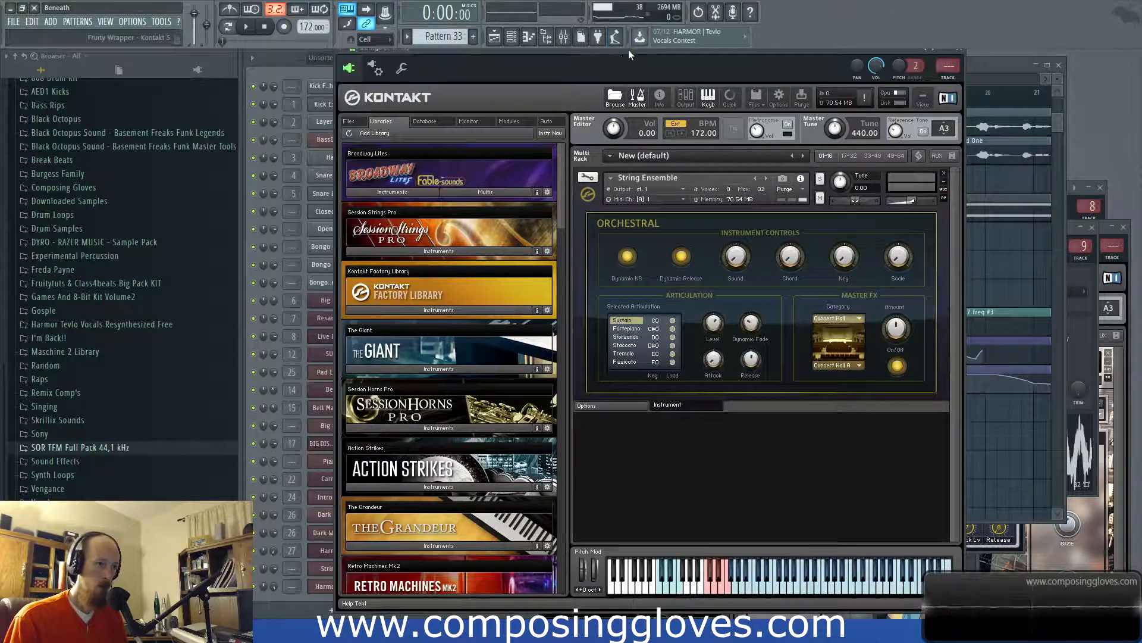
# Show Kontakt's file browser, collapse the Kontakt Instruments folder, and select the Sony folder
pyautogui.click(349, 121)
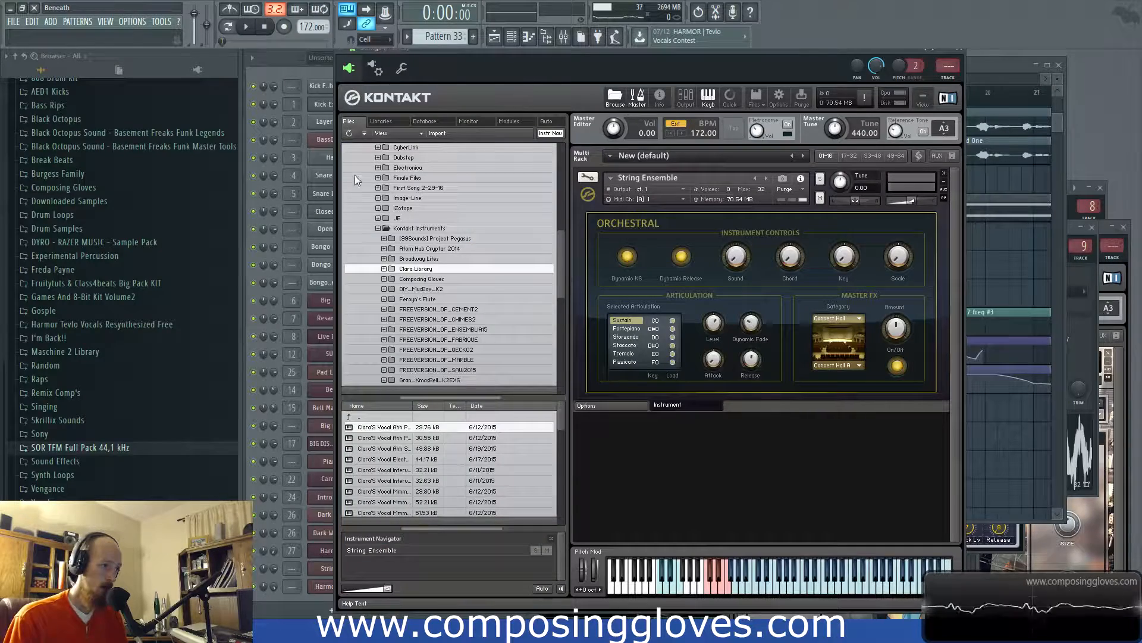
pyautogui.click(378, 230)
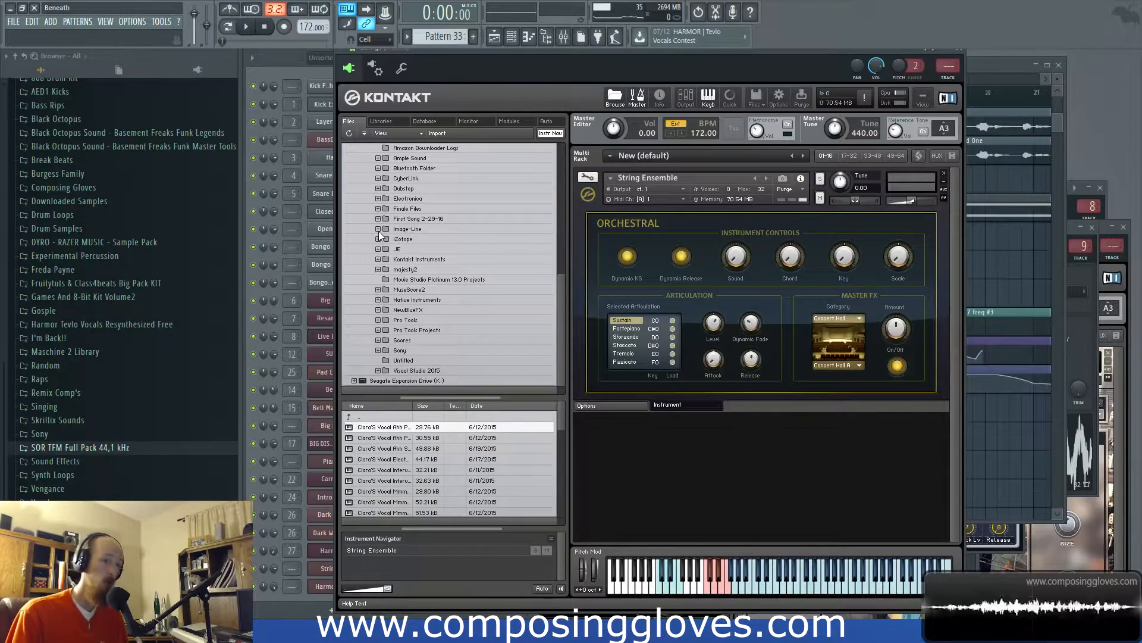
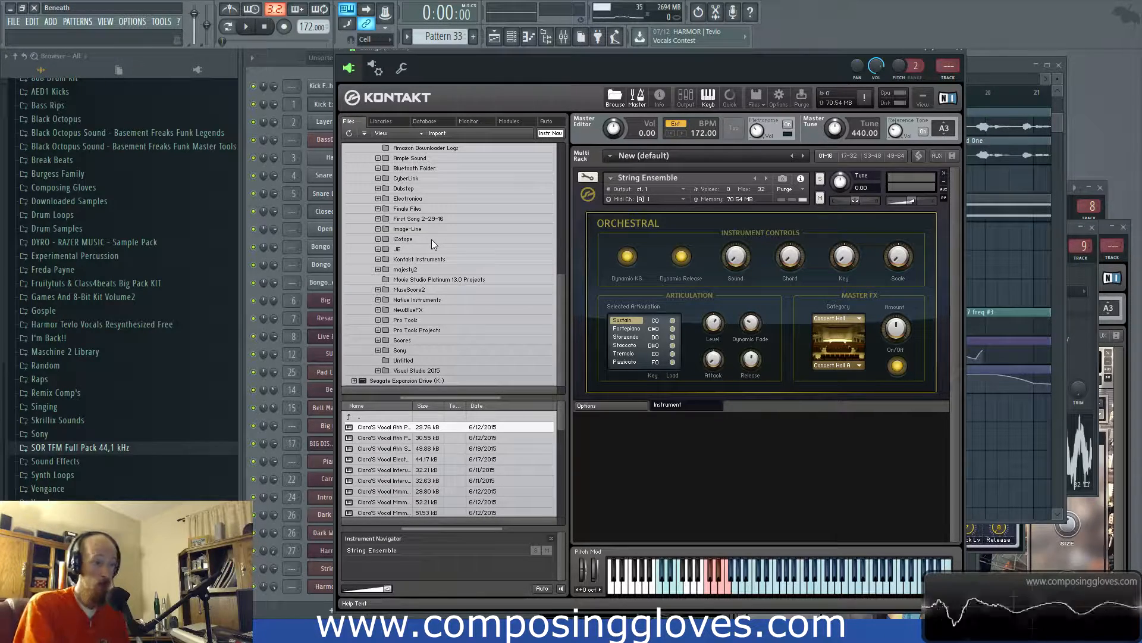
pyautogui.click(402, 351)
pyautogui.scroll(3, 416, 294)
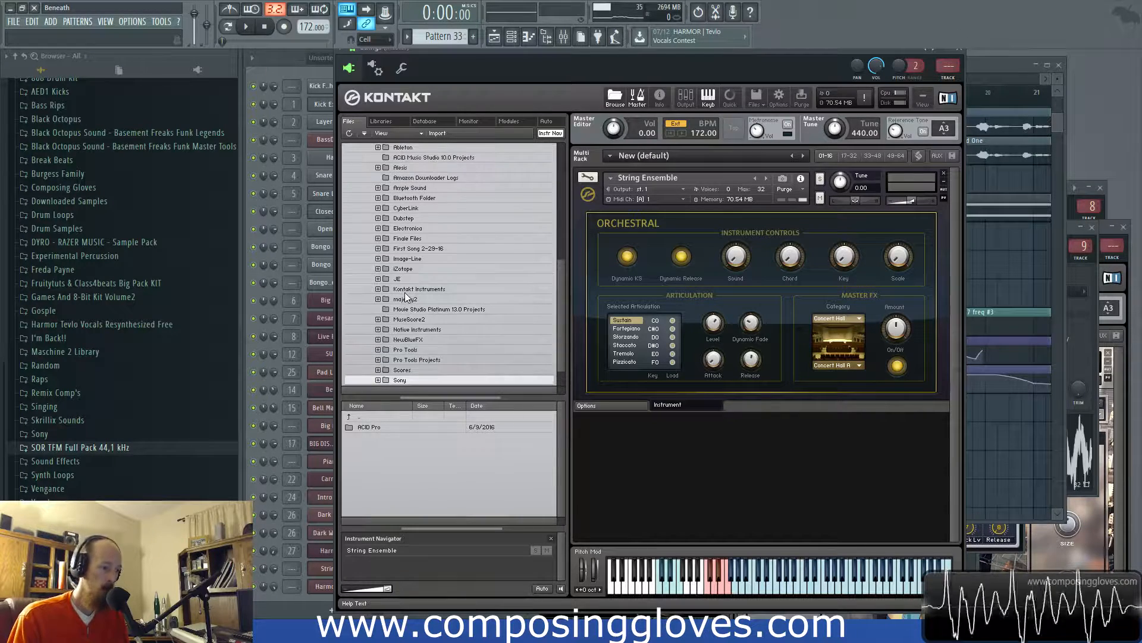
# Examine the folders in Documents from Image-Line up to Amazon Downloader Logs, and the remaining folder list
pyautogui.click(417, 256)
pyautogui.click(419, 246)
pyautogui.click(416, 229)
pyautogui.click(409, 191)
pyautogui.click(423, 177)
pyautogui.scroll(3, 423, 185)
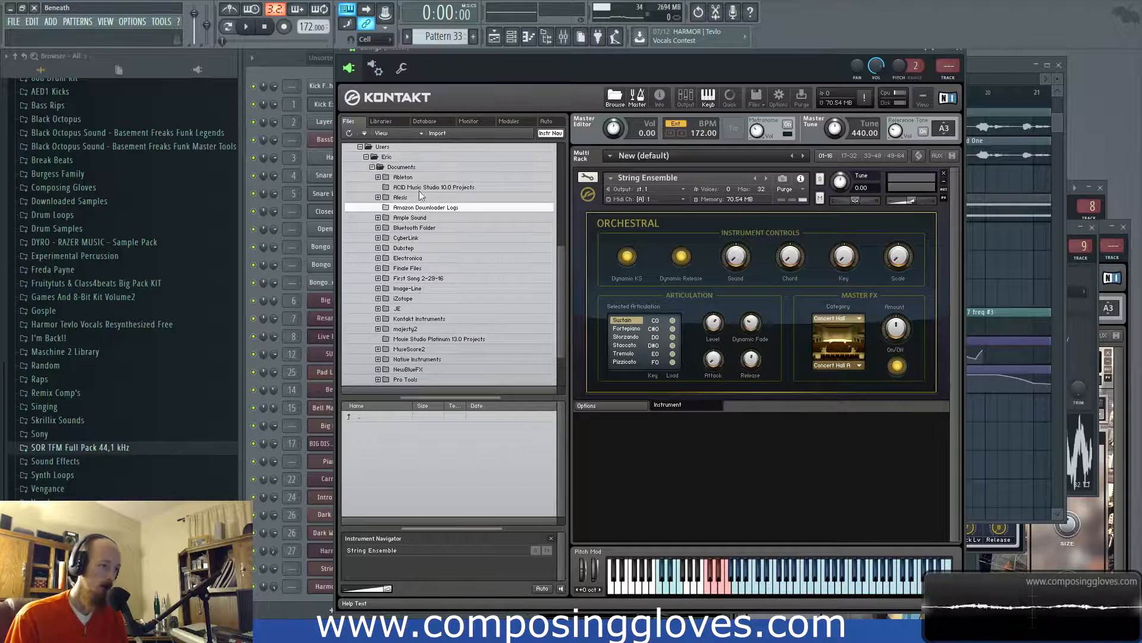
pyautogui.scroll(-4, 423, 244)
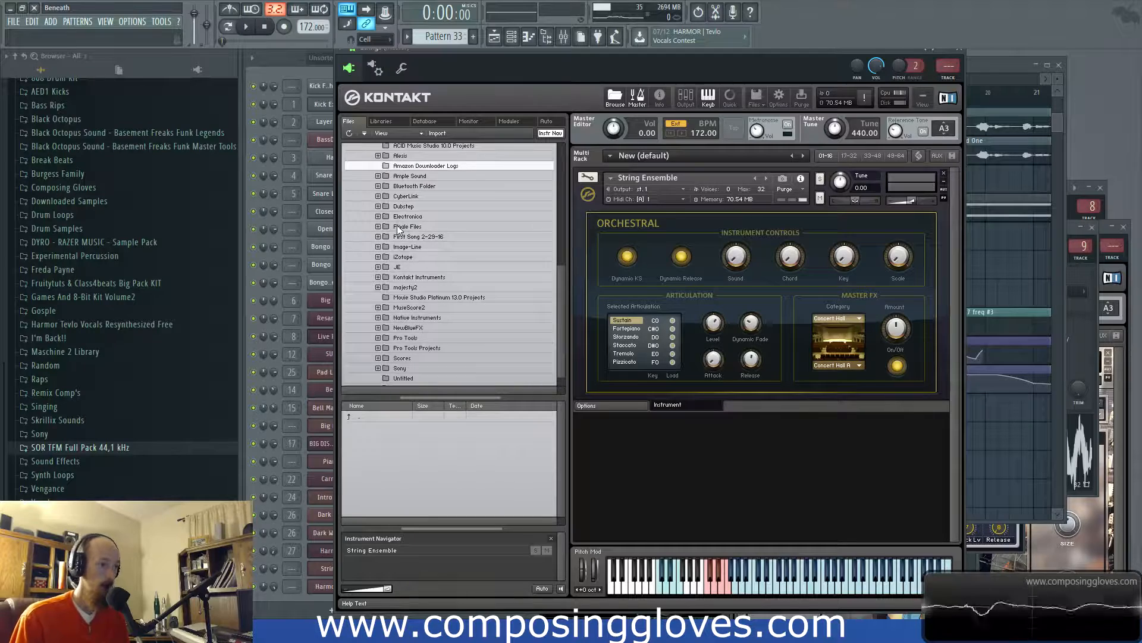
pyautogui.scroll(-2, 416, 203)
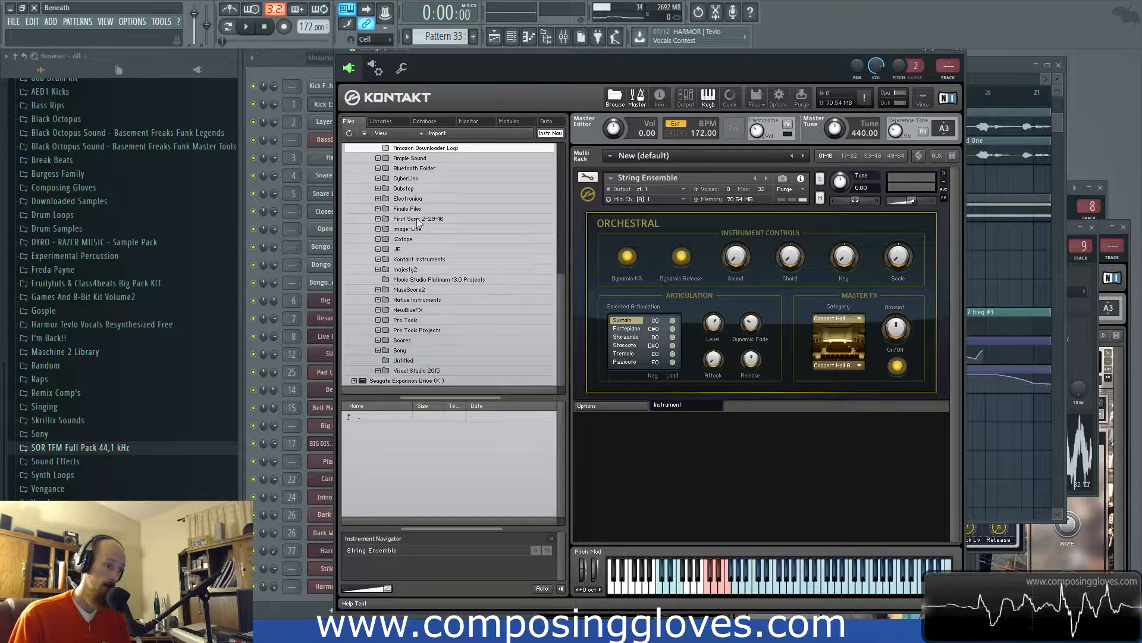
# Load the Spitfire Labs - Scary Strings instrument from the Kontakt Instruments folder into the rack beneath the String Ensemble
pyautogui.scroll(1, 418, 308)
pyautogui.doubleClick(413, 265)
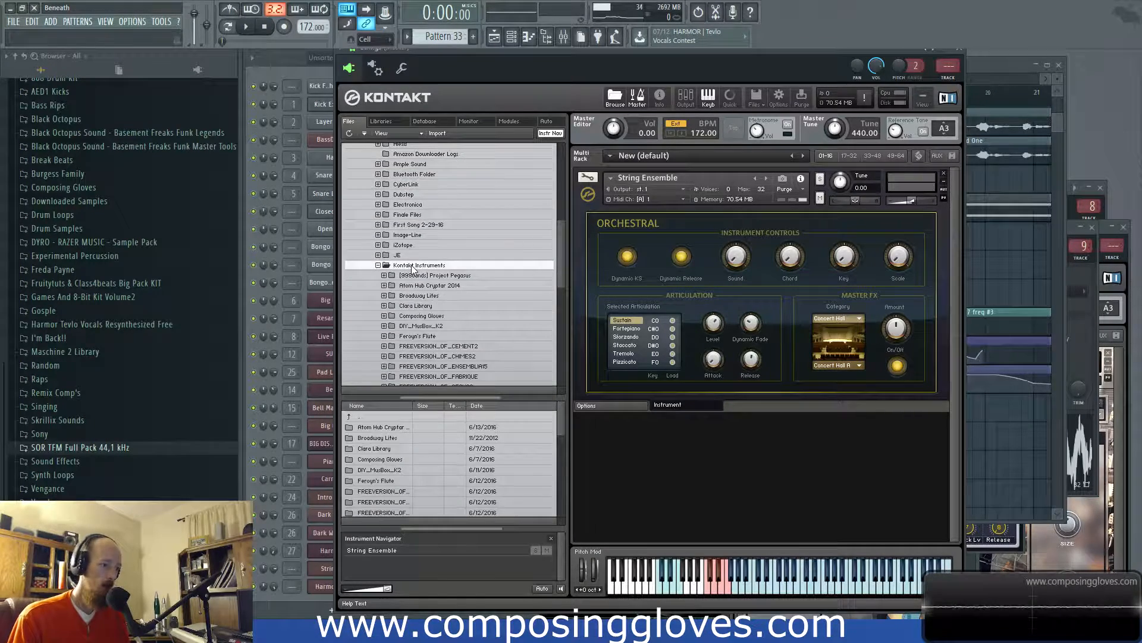
pyautogui.scroll(-10, 414, 312)
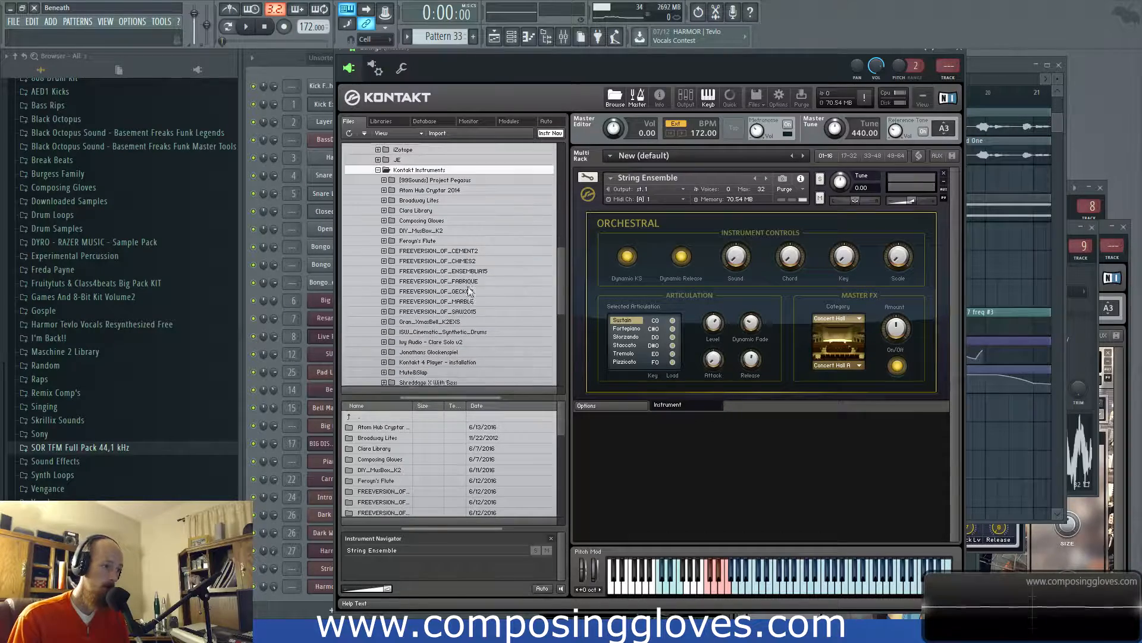
pyautogui.scroll(-10, 409, 257)
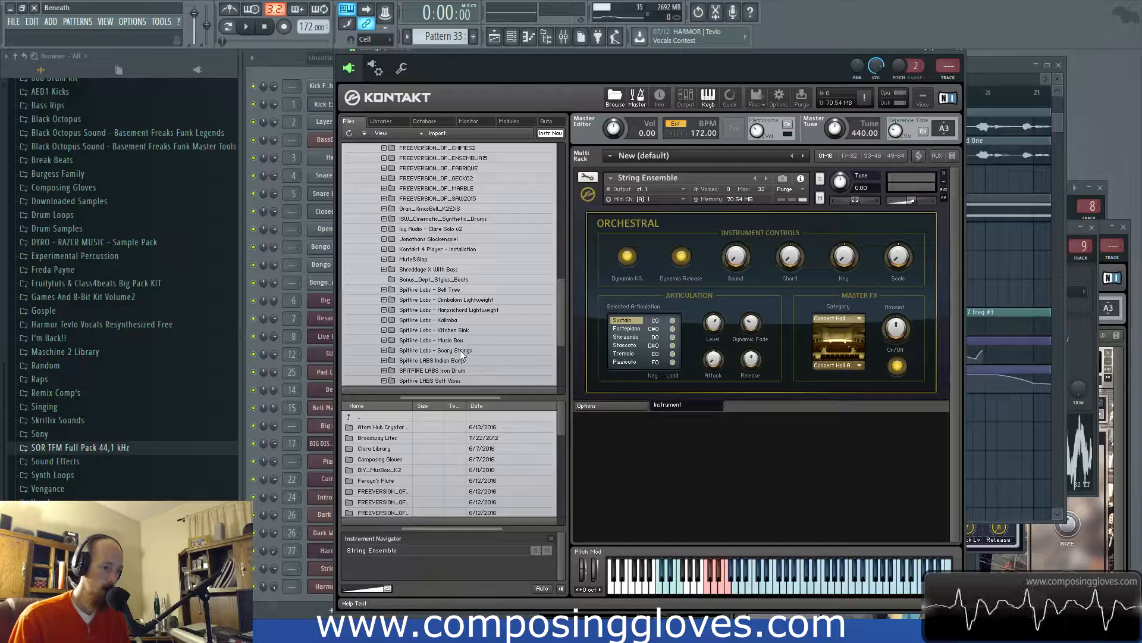
pyautogui.click(460, 350)
pyautogui.doubleClick(369, 428)
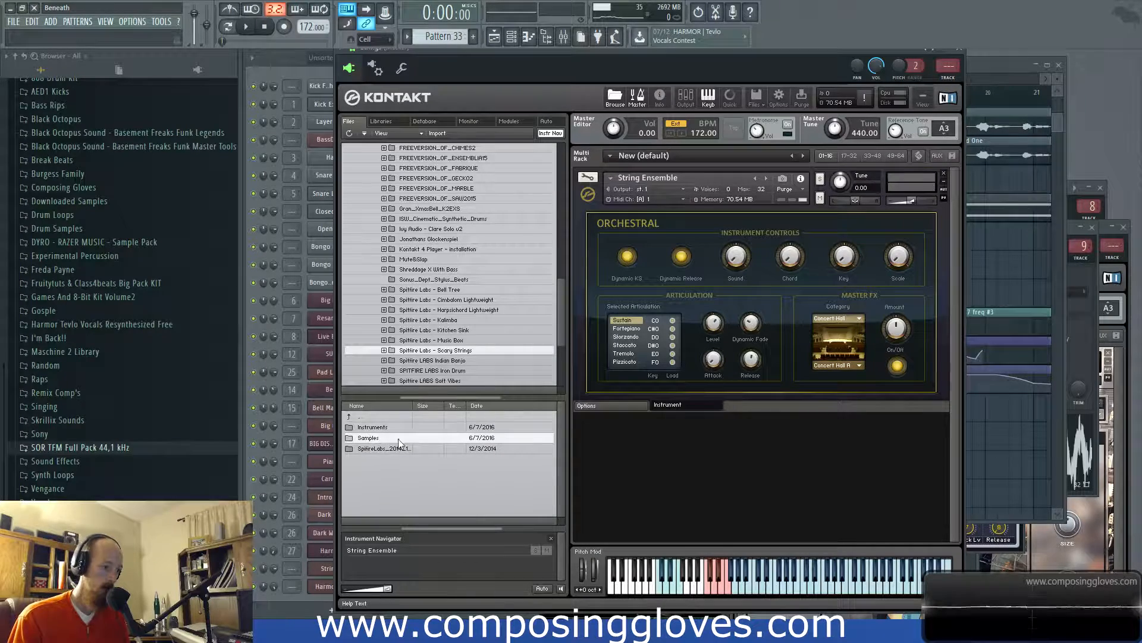
pyautogui.moveTo(369, 427); pyautogui.dragTo(665, 387)
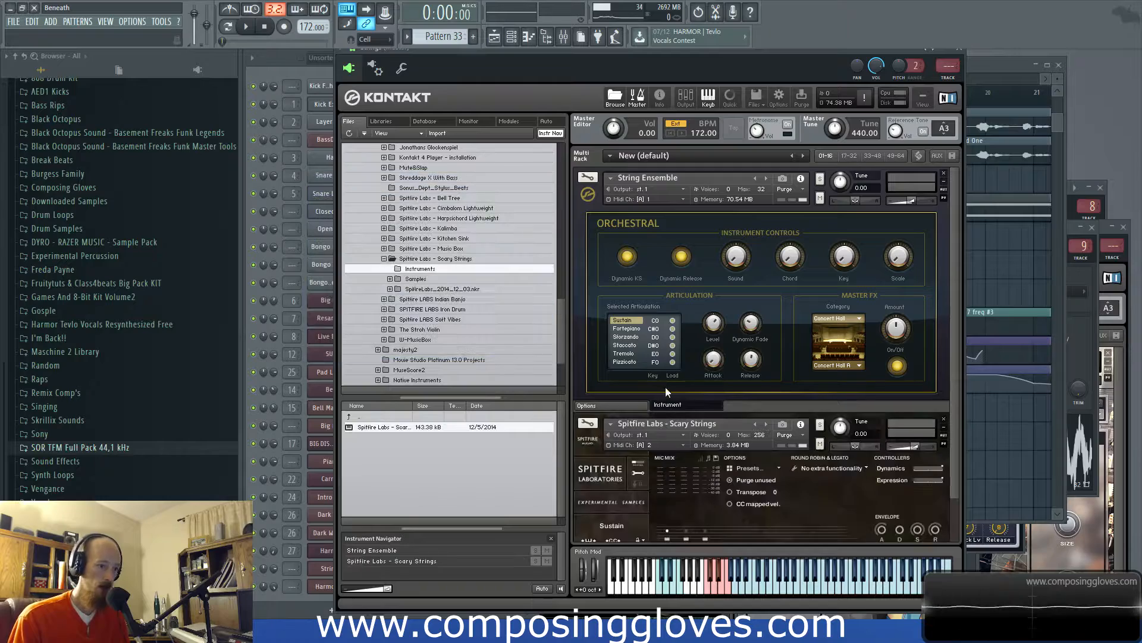
# Audition Scary Strings soloed on the keyboard, and again unsoloed together with the String Ensemble and during playback
pyautogui.click(668, 445)
pyautogui.click(717, 452)
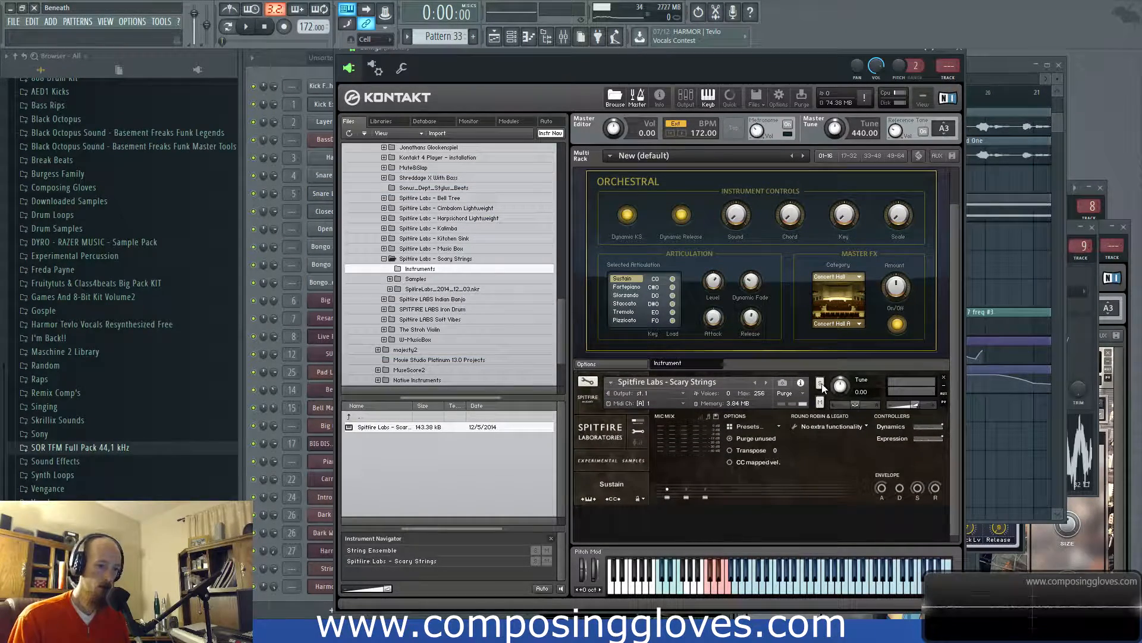
pyautogui.click(819, 383)
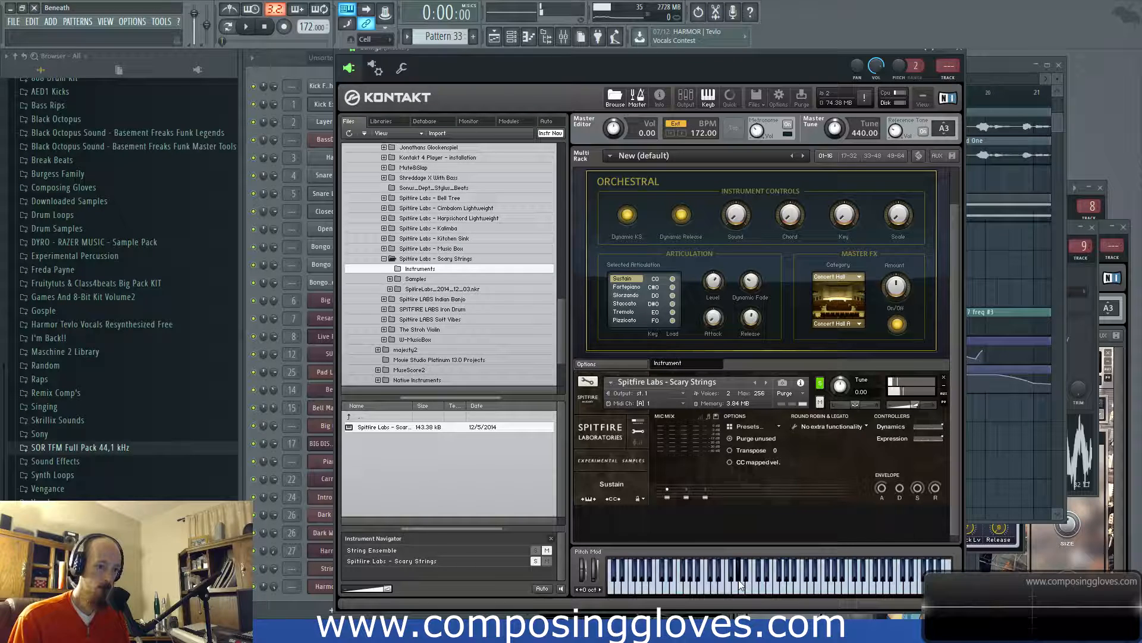
pyautogui.click(676, 583)
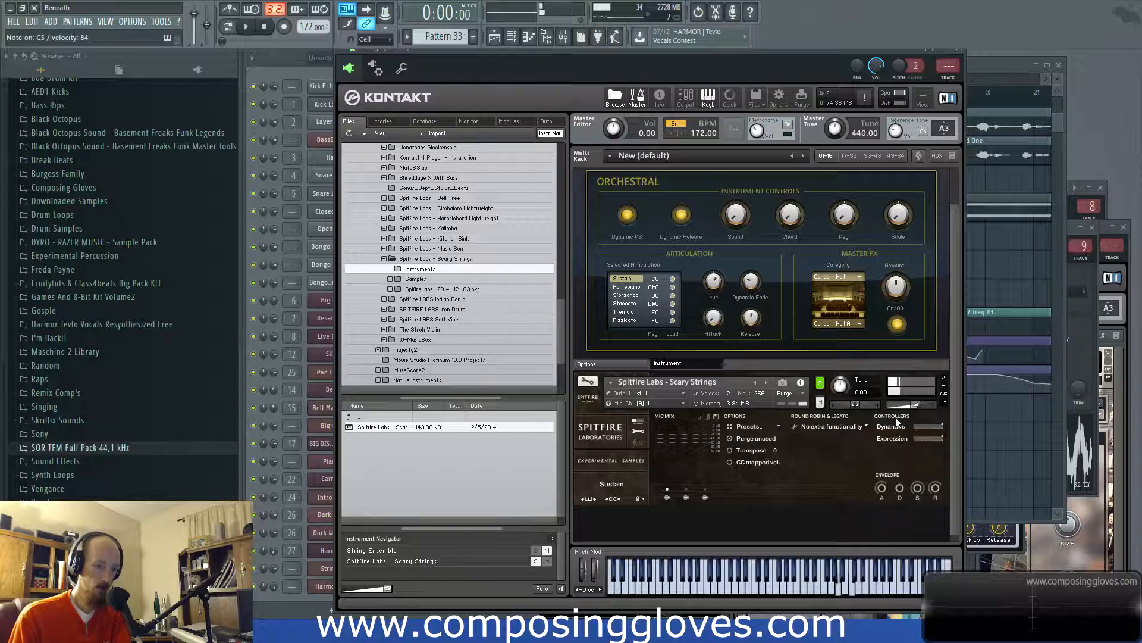
pyautogui.click(819, 384)
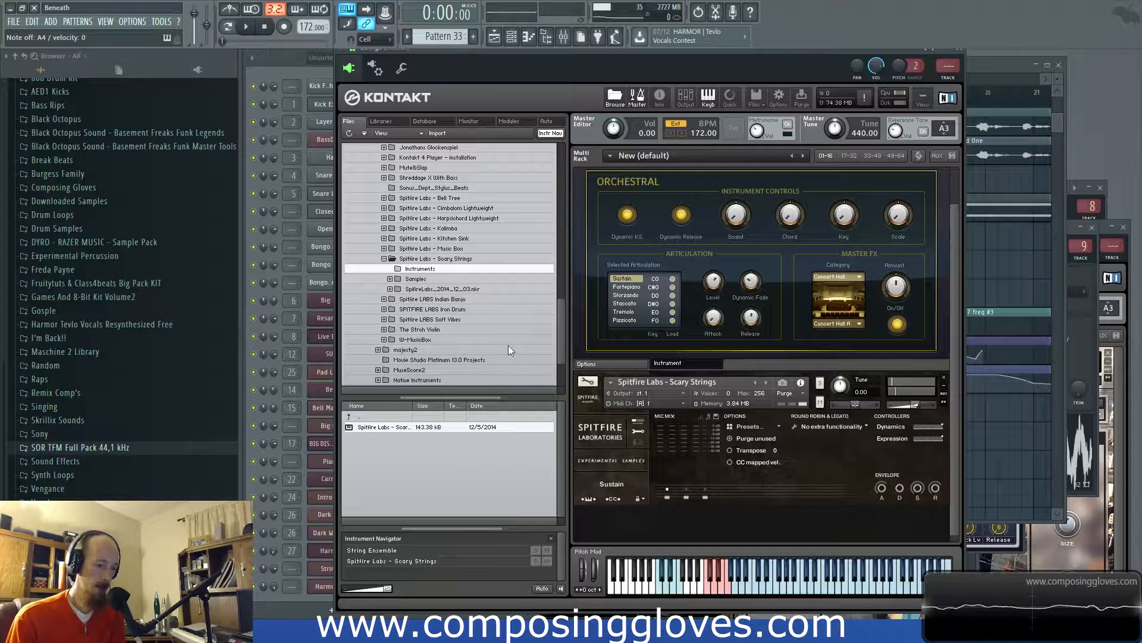
pyautogui.click(756, 592)
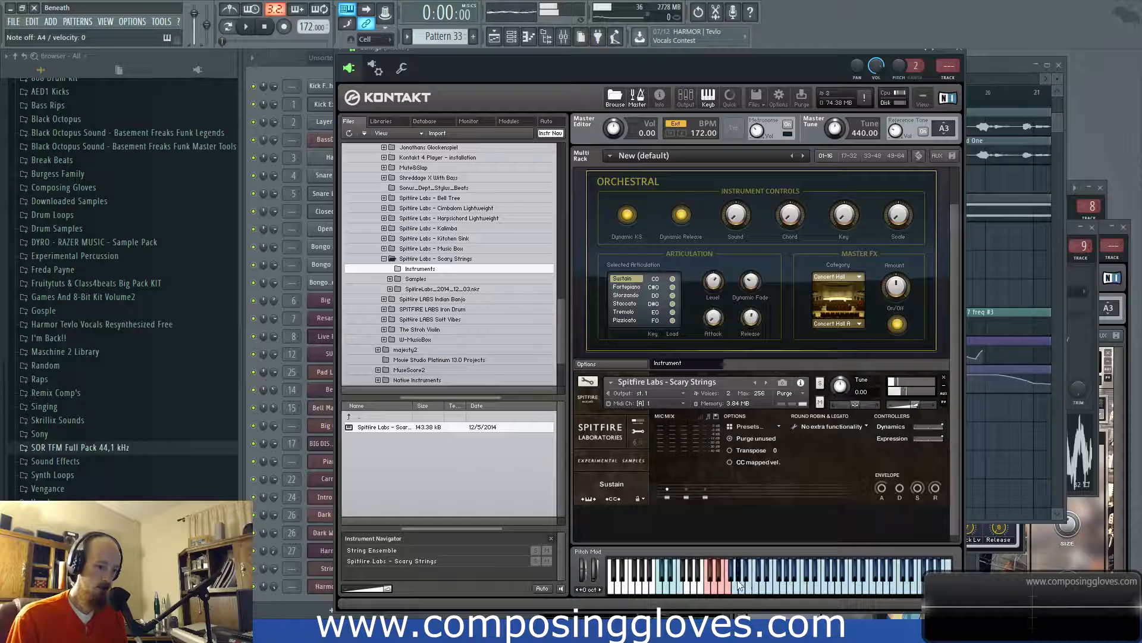
pyautogui.press('space')
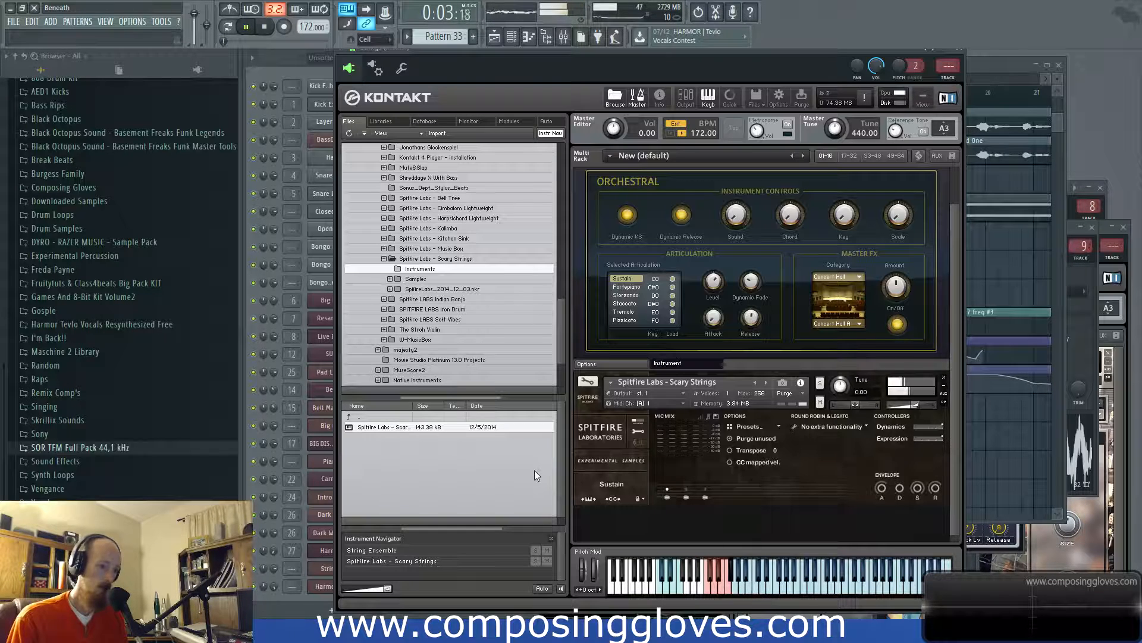
pyautogui.press('space')
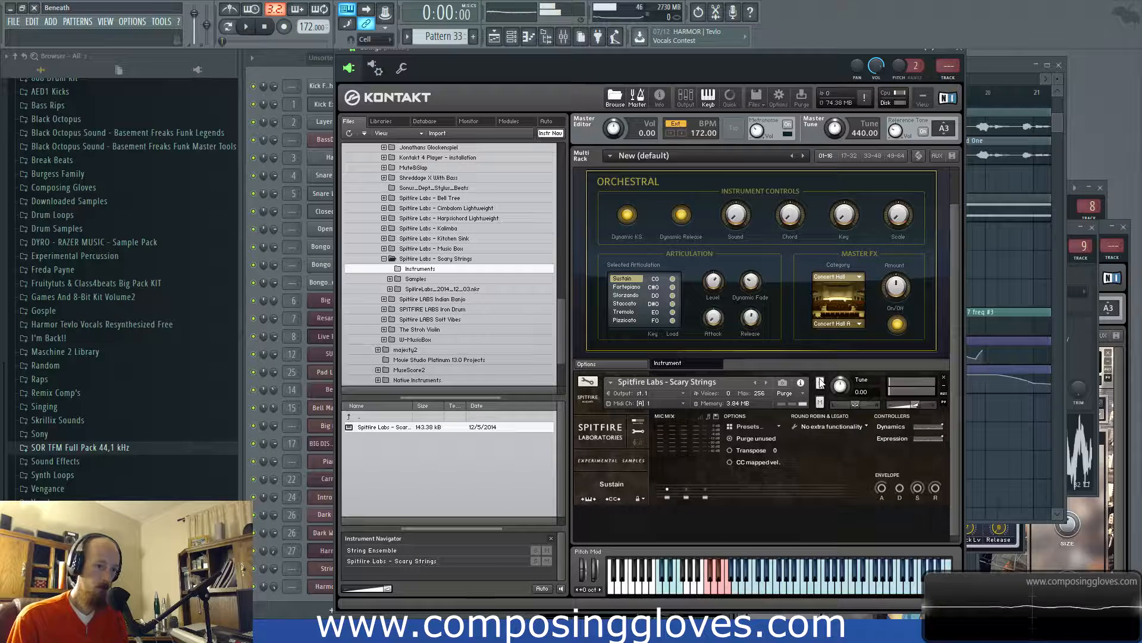
# Mute the String Ensemble and audition the Sustain articulation of Scary Strings by itself
pyautogui.click(820, 403)
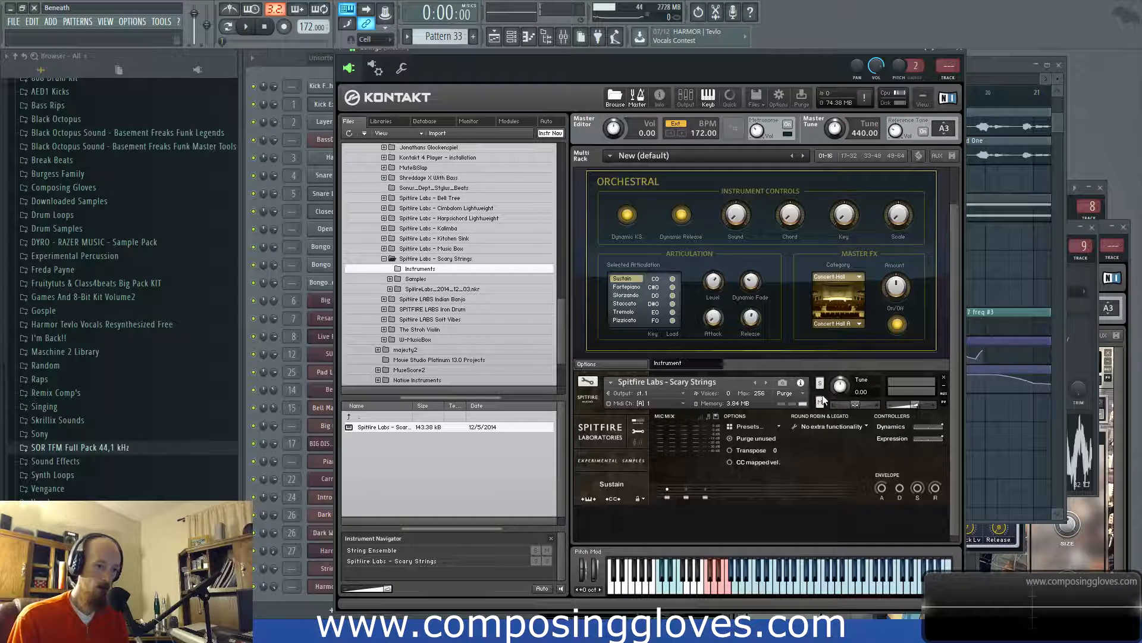
pyautogui.scroll(2, 803, 244)
pyautogui.click(820, 197)
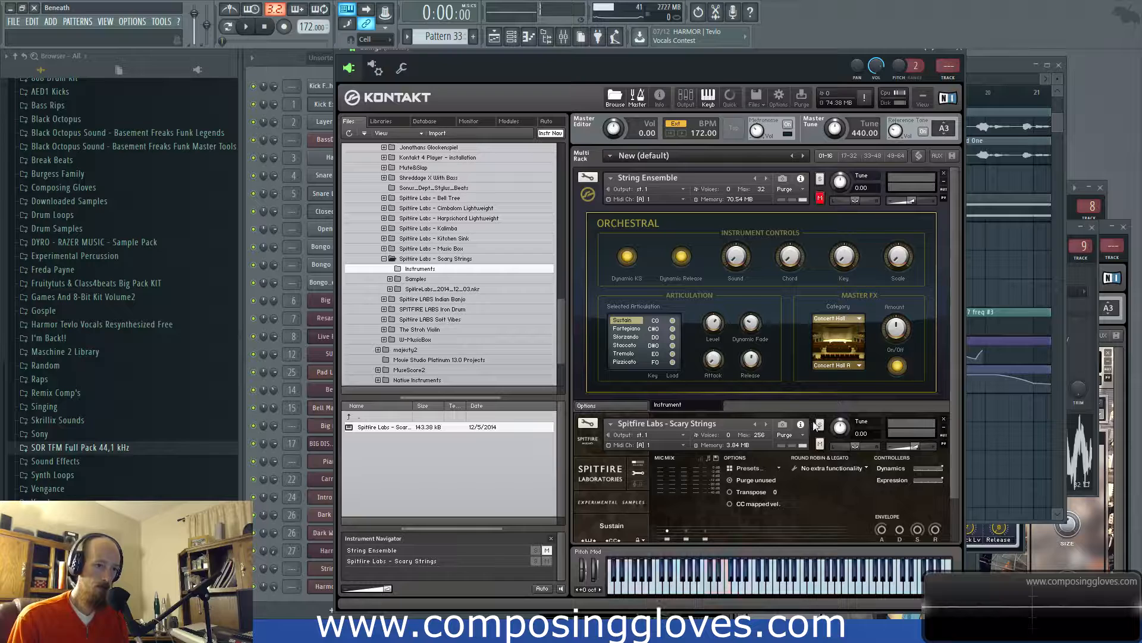
pyautogui.scroll(-1, 815, 238)
pyautogui.click(734, 576)
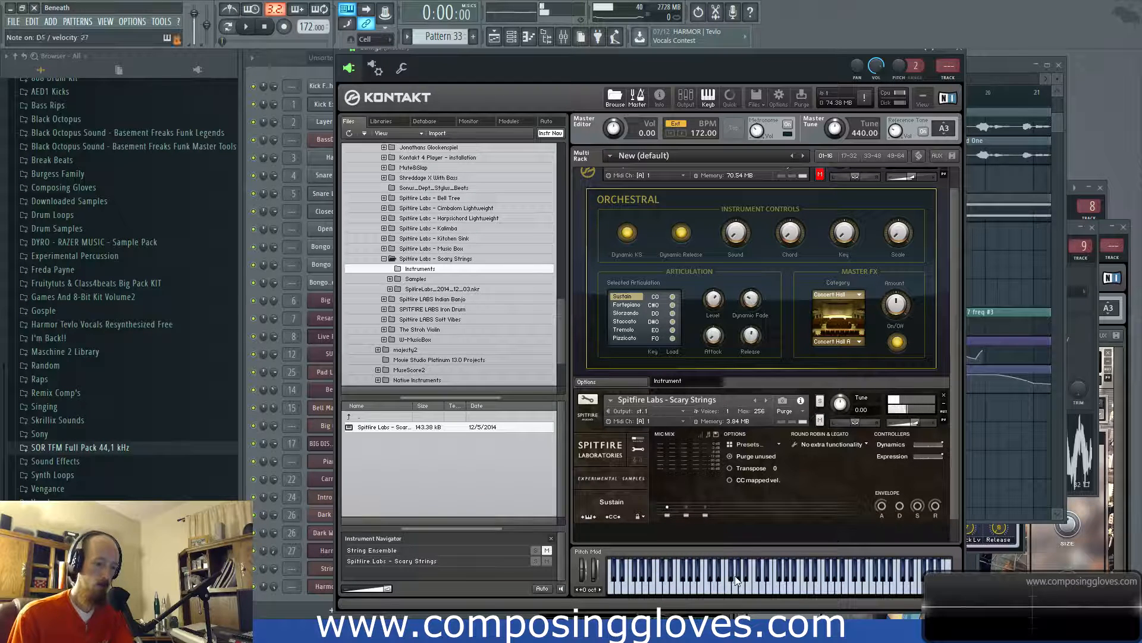
# Compare the MW Cool, Stretched and Sustain articulations of Scary Strings and select MW Cool
pyautogui.click(687, 512)
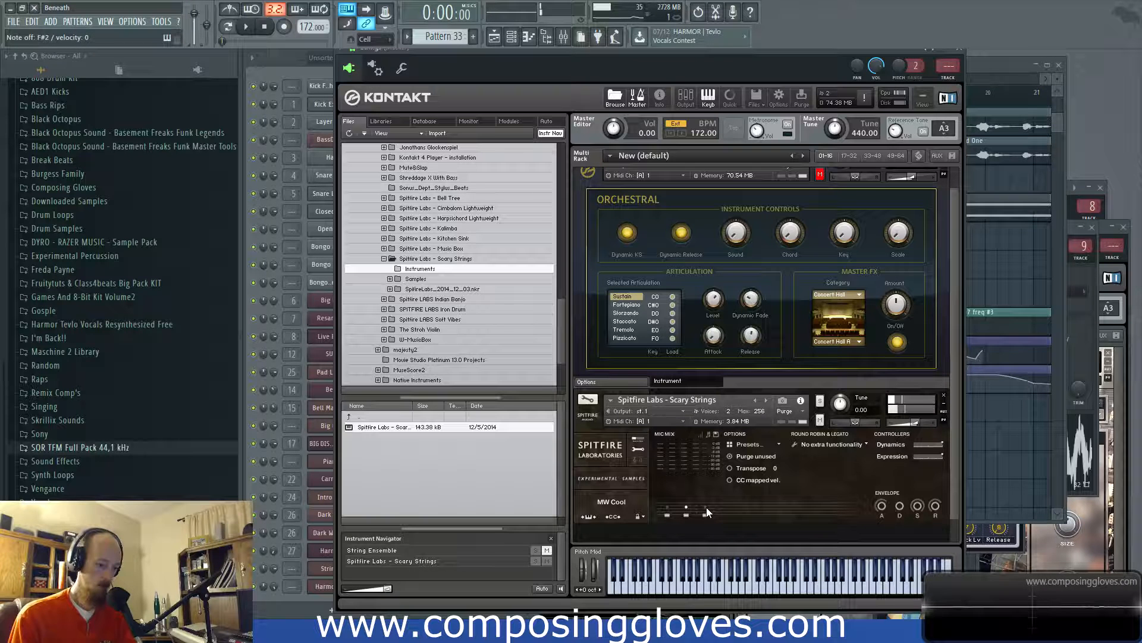
pyautogui.click(707, 506)
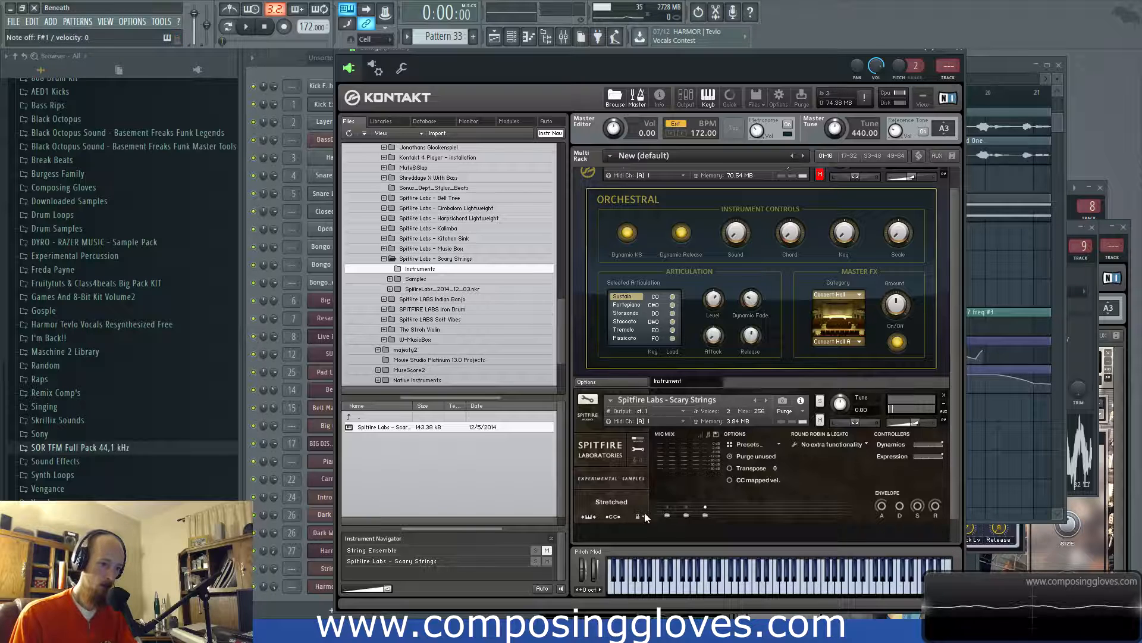
pyautogui.click(667, 507)
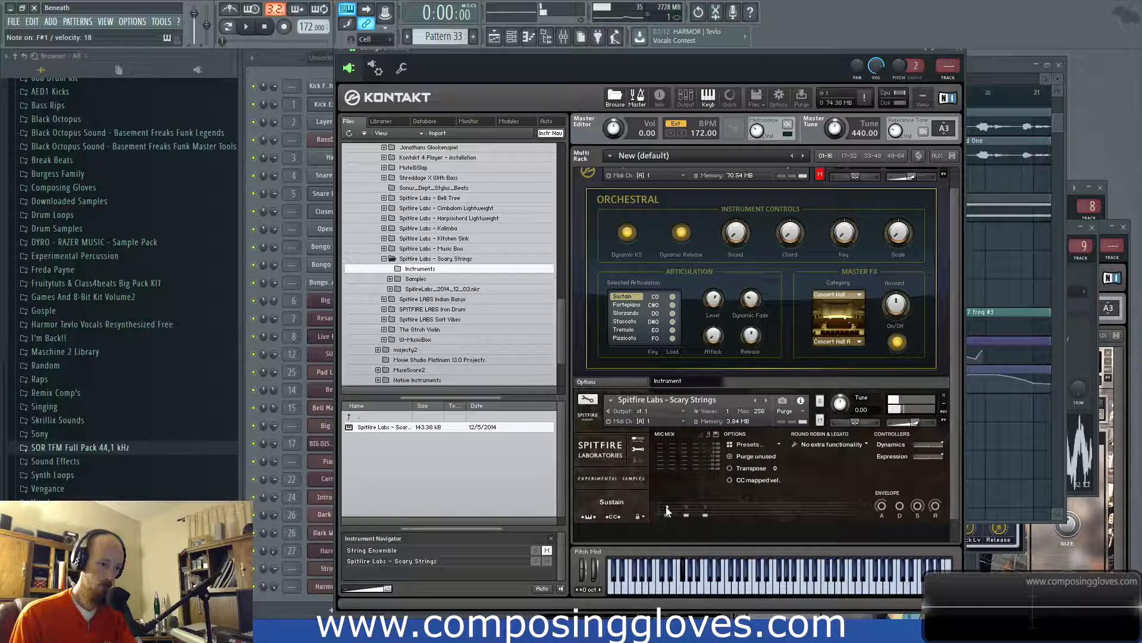
pyautogui.click(687, 508)
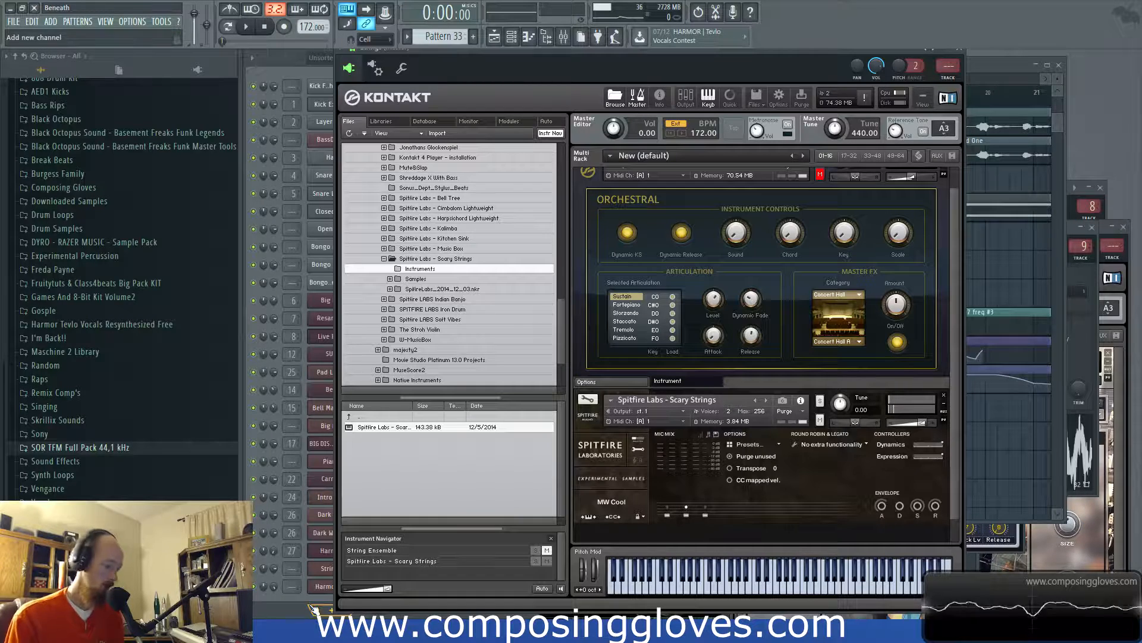
# Route the Strings channel to mixer track 31 and load Fruity Parametric EQ 2 into that track's first effect slot
pyautogui.click(283, 605)
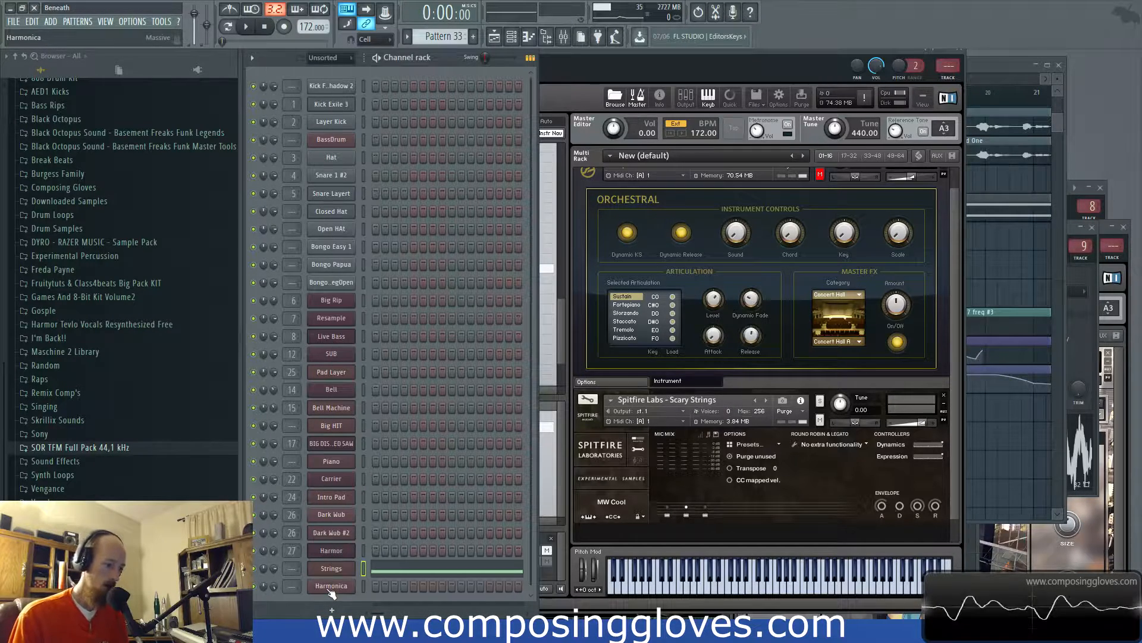
pyautogui.click(330, 569)
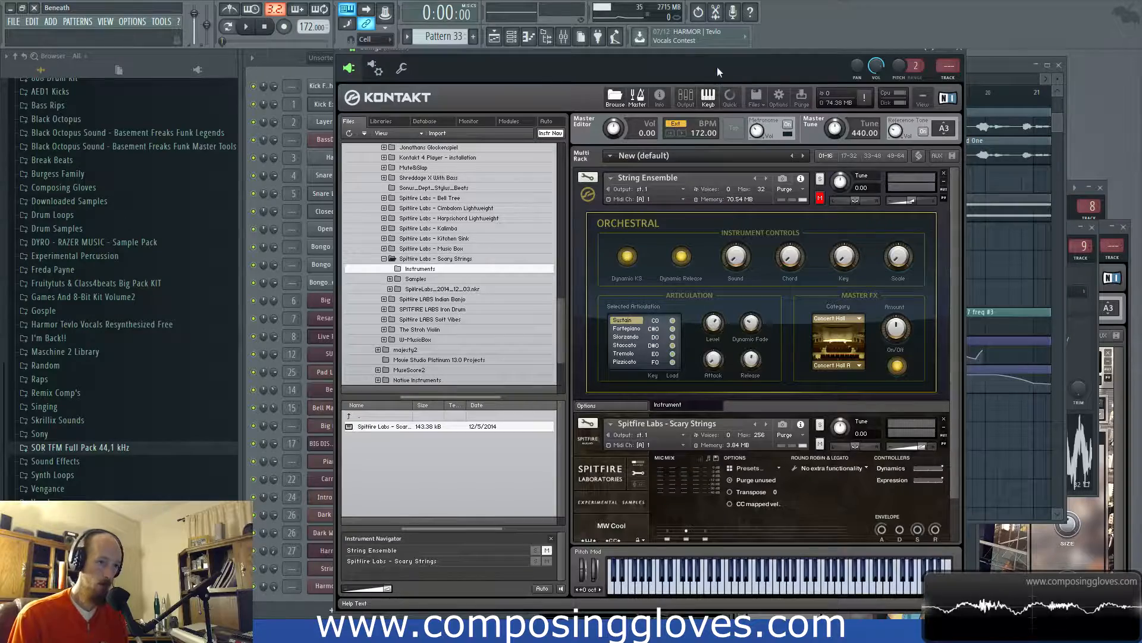
pyautogui.press('F9')
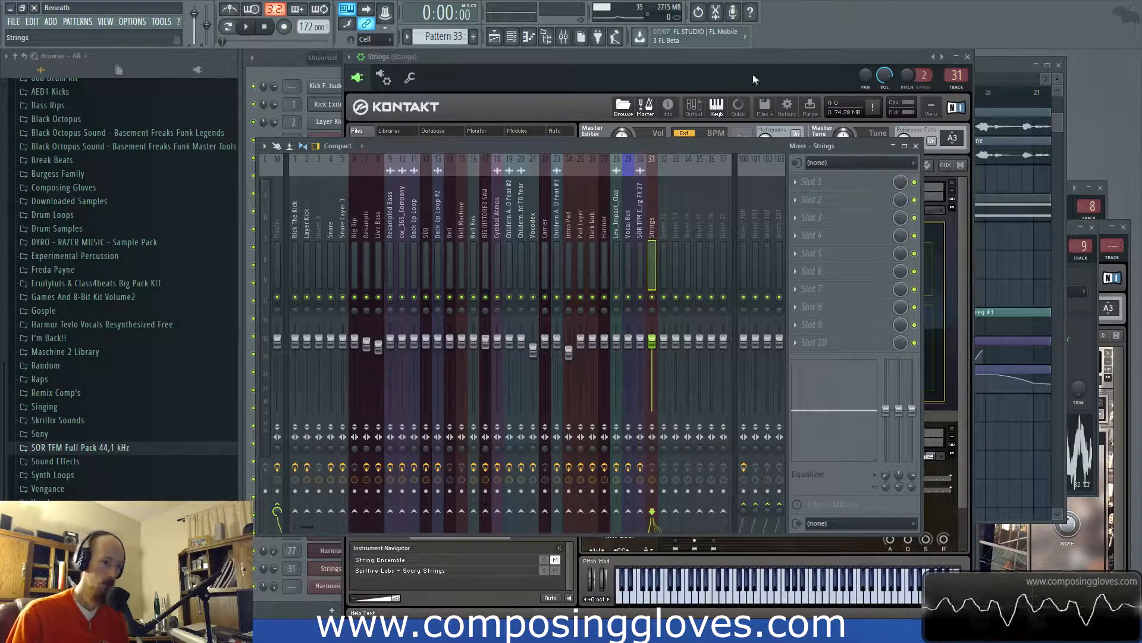
pyautogui.click(809, 182)
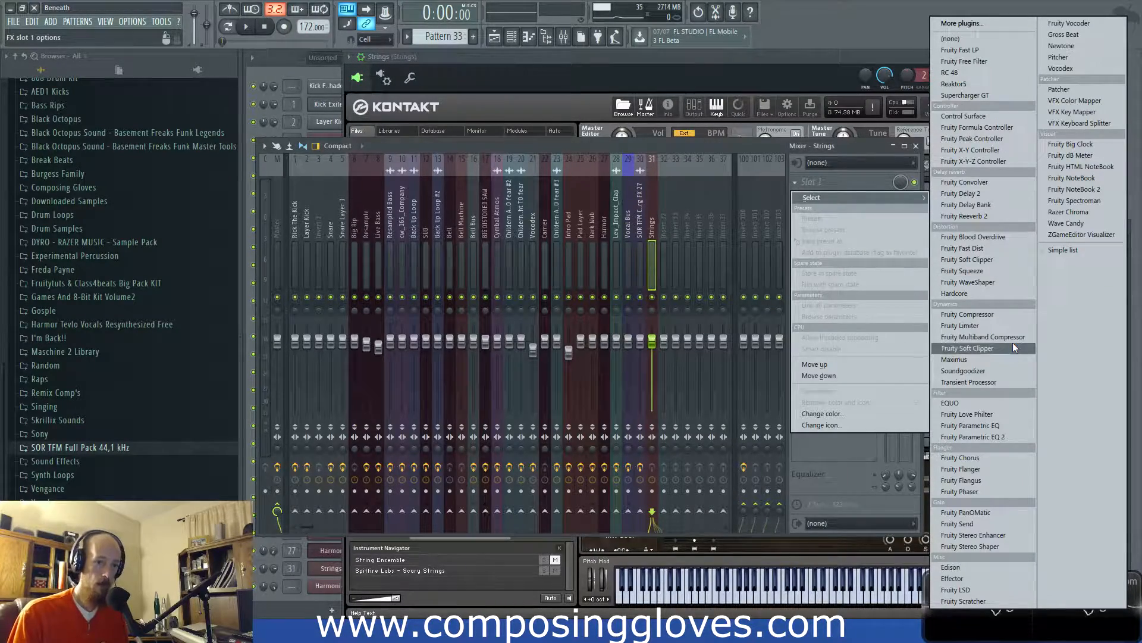
pyautogui.click(973, 436)
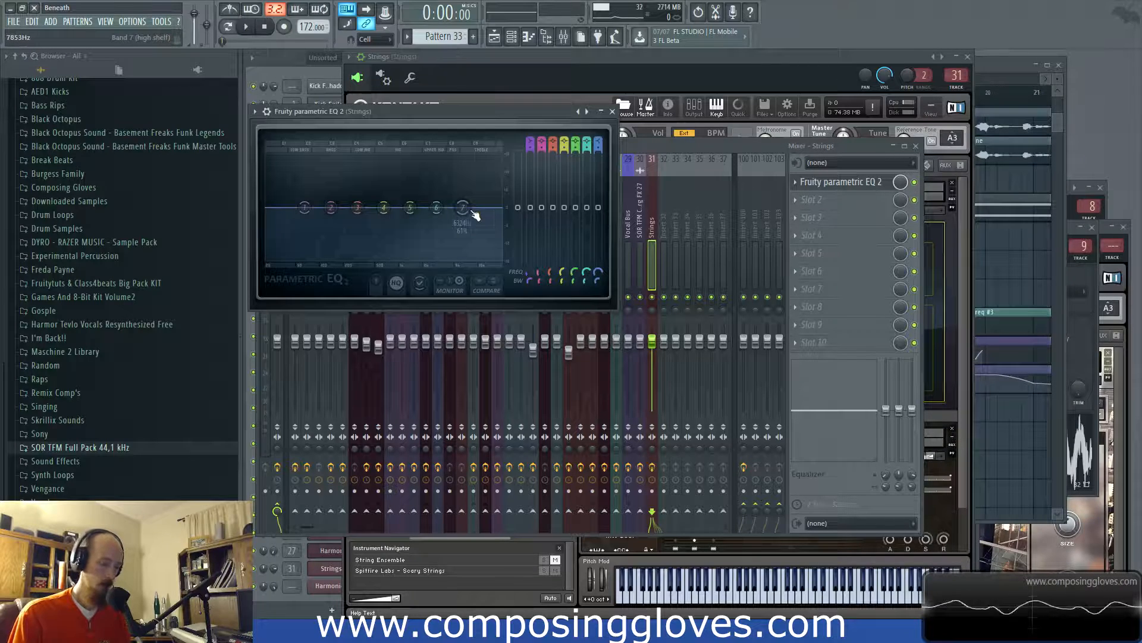
# Try a high-shelf cut with band 7 of the Strings EQ, and cut band 6 deeply at about 8563 Hz instead
pyautogui.moveTo(473, 212); pyautogui.dragTo(474, 258)
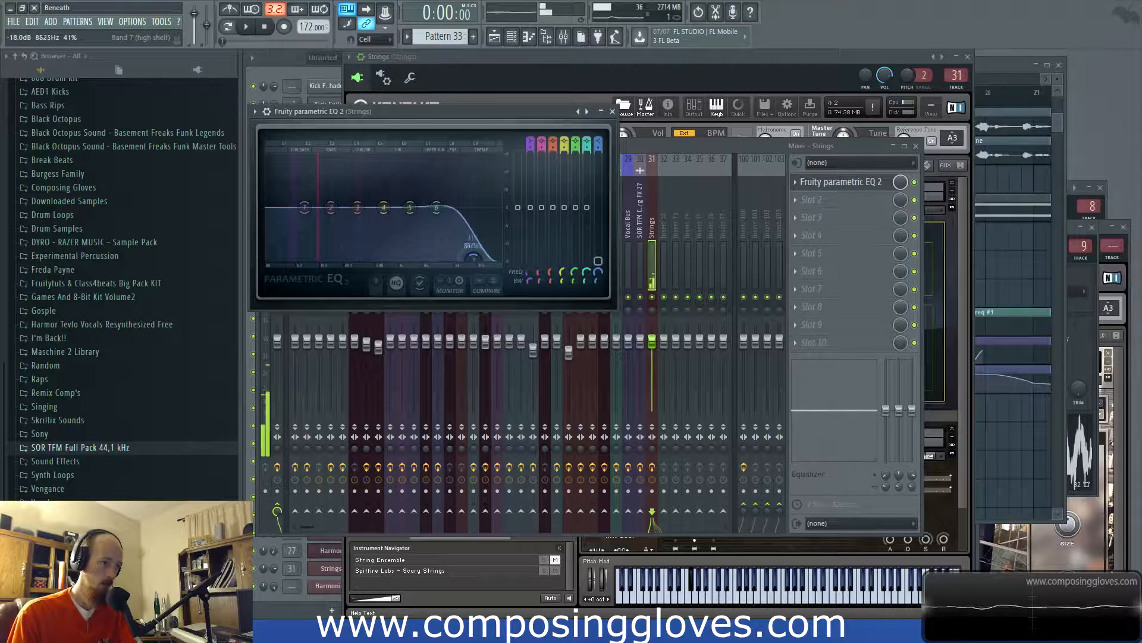
pyautogui.moveTo(437, 208); pyautogui.dragTo(472, 259)
pyautogui.scroll(5, 474, 260)
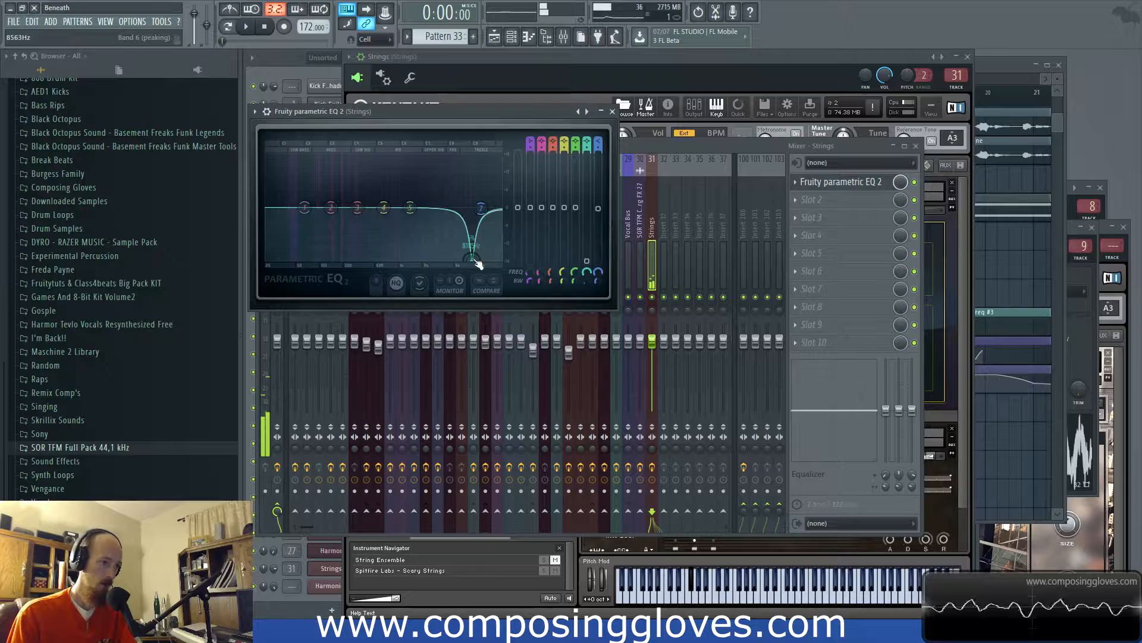
# Unmute the String Ensemble in Kontakt and listen to Pattern 33 with both string instruments in pattern mode
pyautogui.click(749, 55)
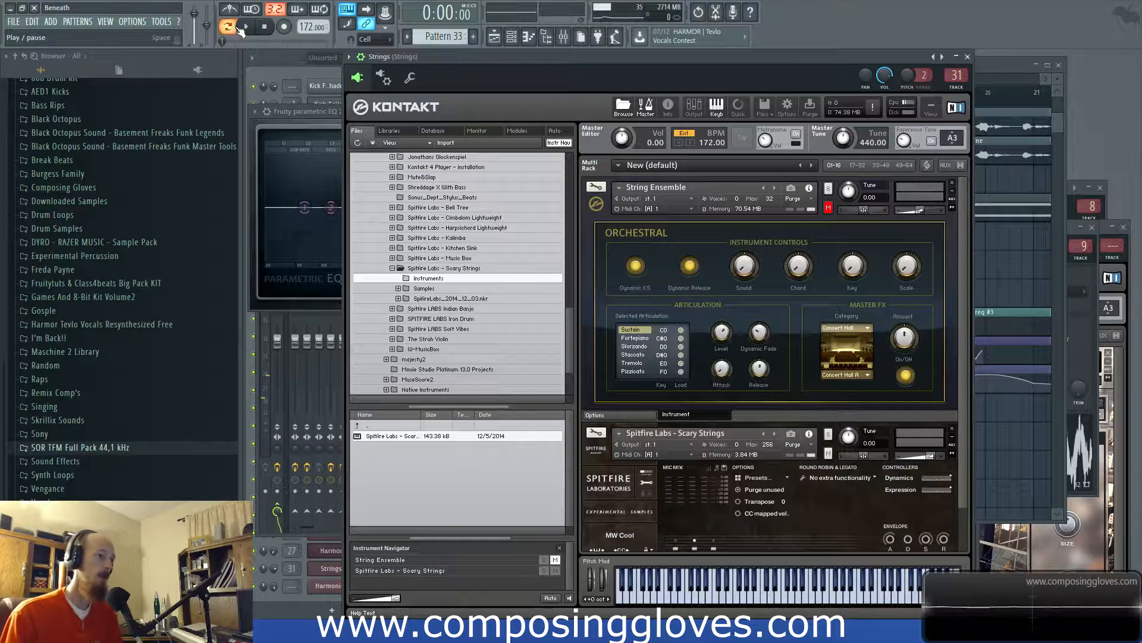
pyautogui.click(829, 207)
pyautogui.press('space')
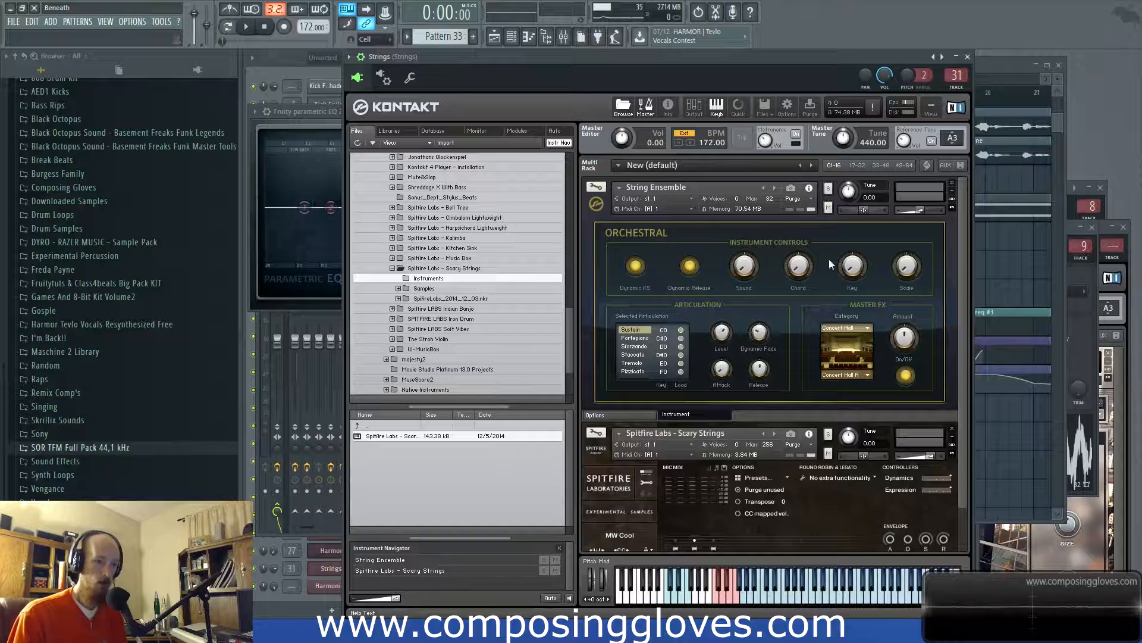
pyautogui.click(227, 27)
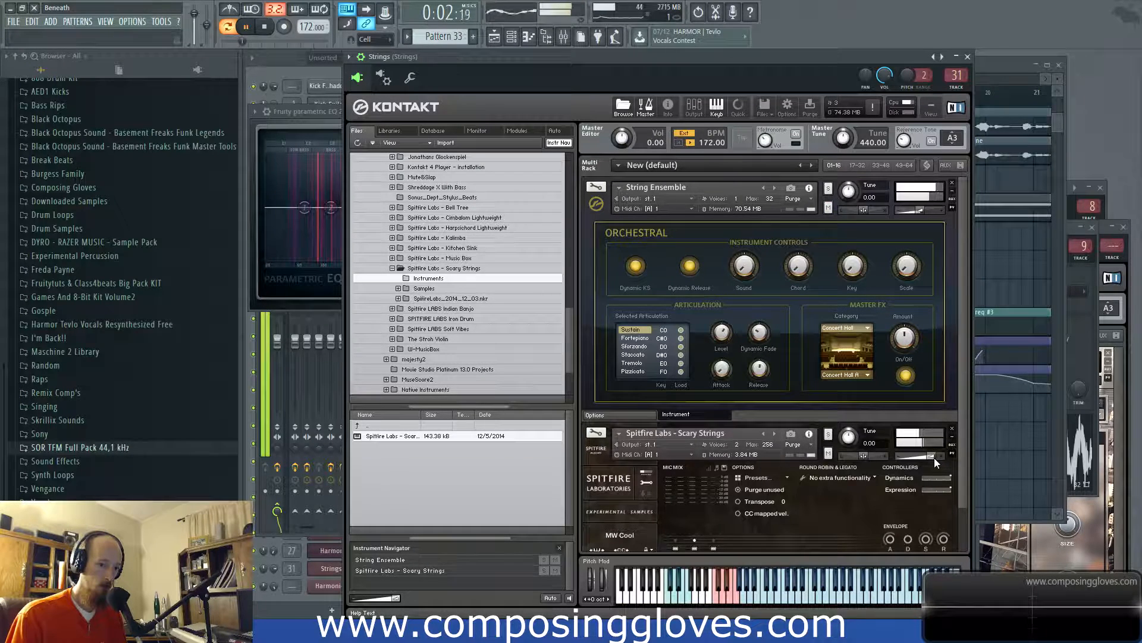
pyautogui.press('space')
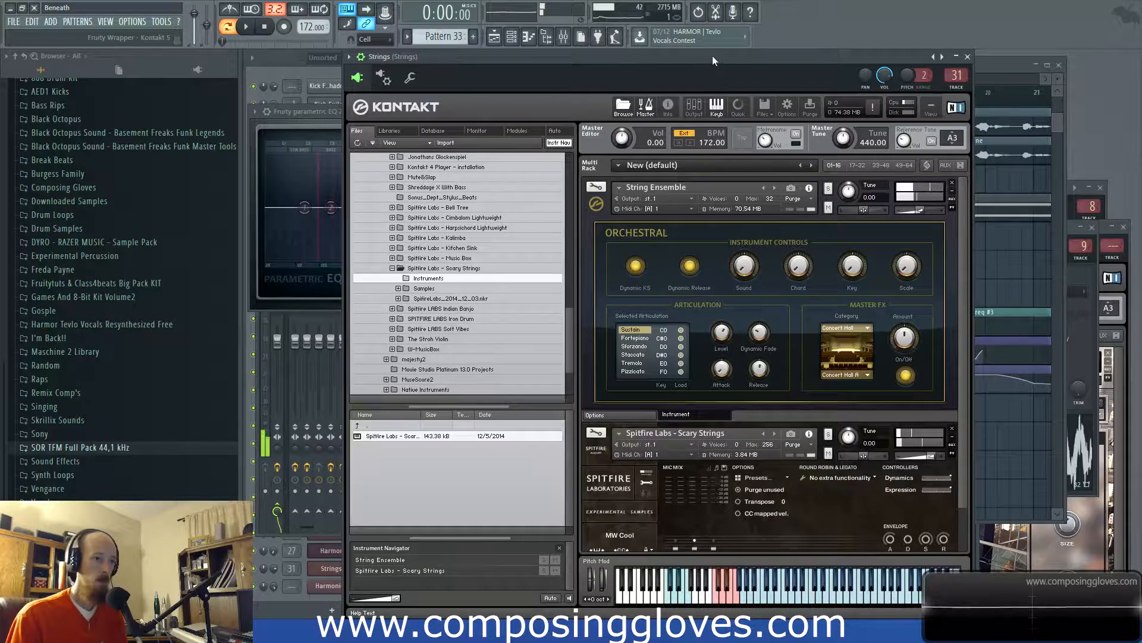
# Move the Kontakt window down, bring the Playlist forward, and play the sub intro from bar 1 in song mode
pyautogui.moveTo(712, 56); pyautogui.dragTo(678, 241)
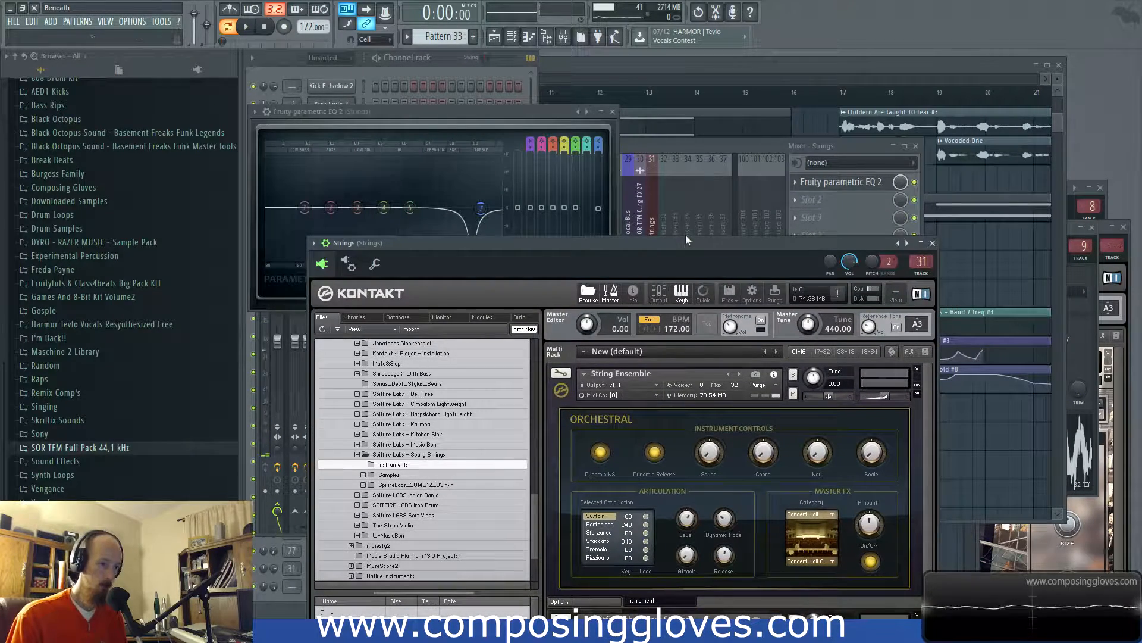
pyautogui.click(598, 63)
pyautogui.press('space')
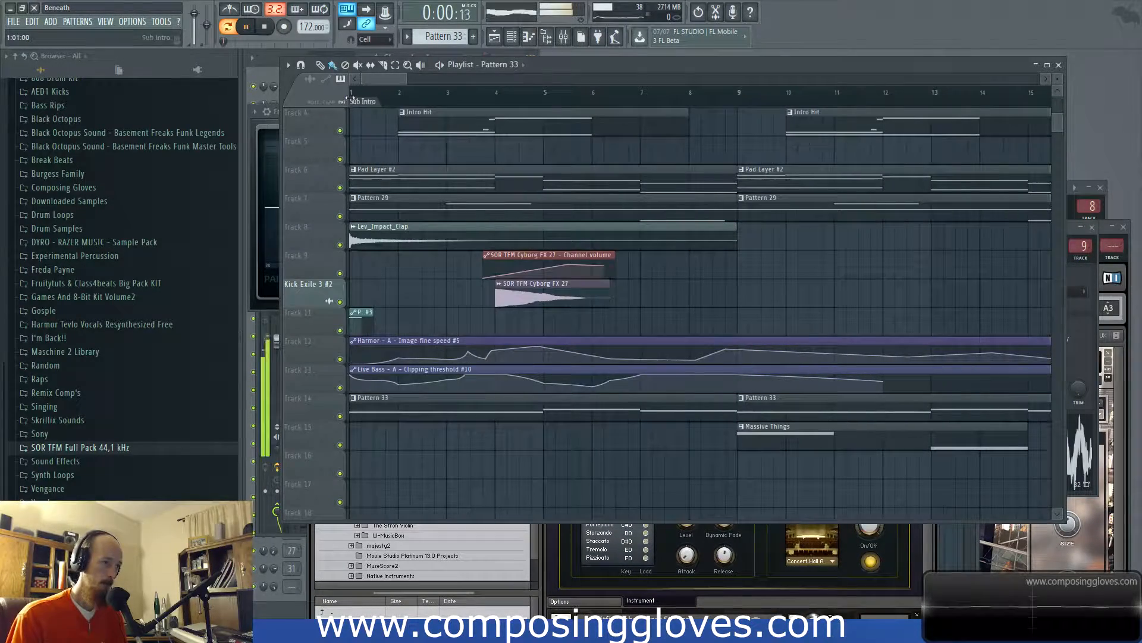
pyautogui.scroll(1, 474, 302)
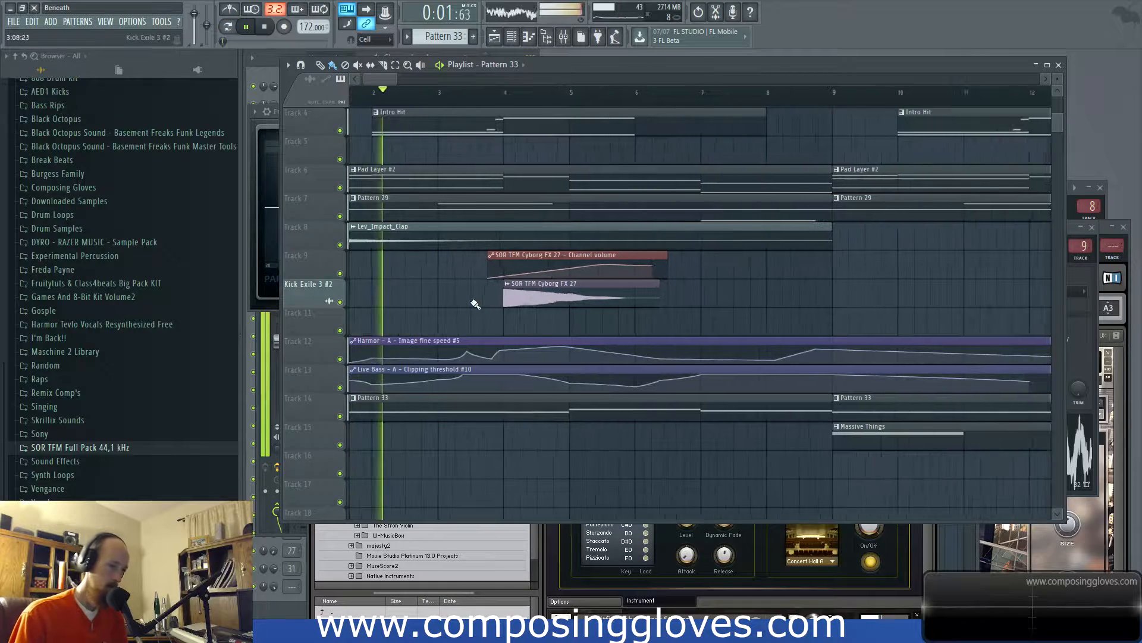
pyautogui.scroll(2, 475, 297)
pyautogui.scroll(-2, 478, 297)
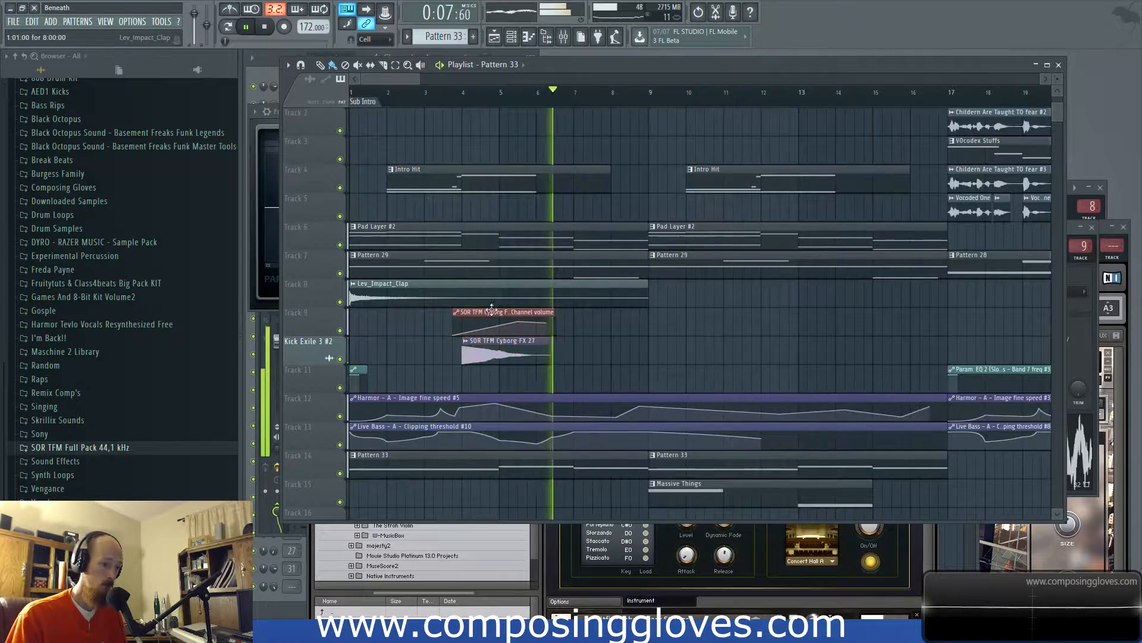
# Stop playback, make the Intro Hit clip at bar 10 a unique pattern and open its notes in the piano roll
pyautogui.scroll(1, 493, 311)
pyautogui.moveTo(764, 347); pyautogui.dragTo(550, 348)
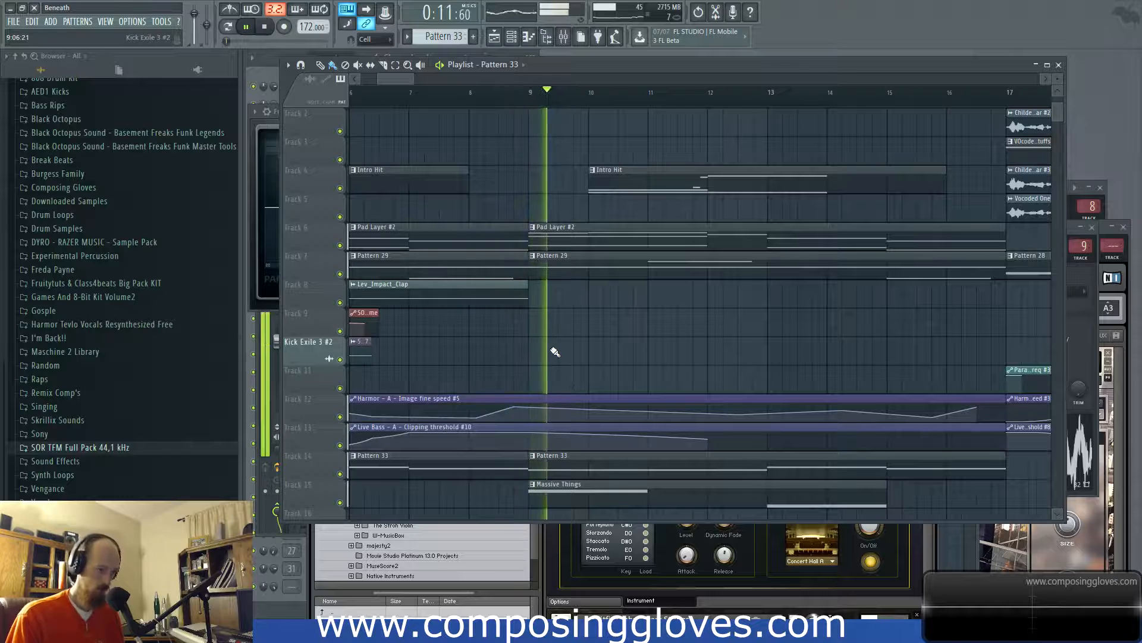
pyautogui.scroll(-2, 619, 321)
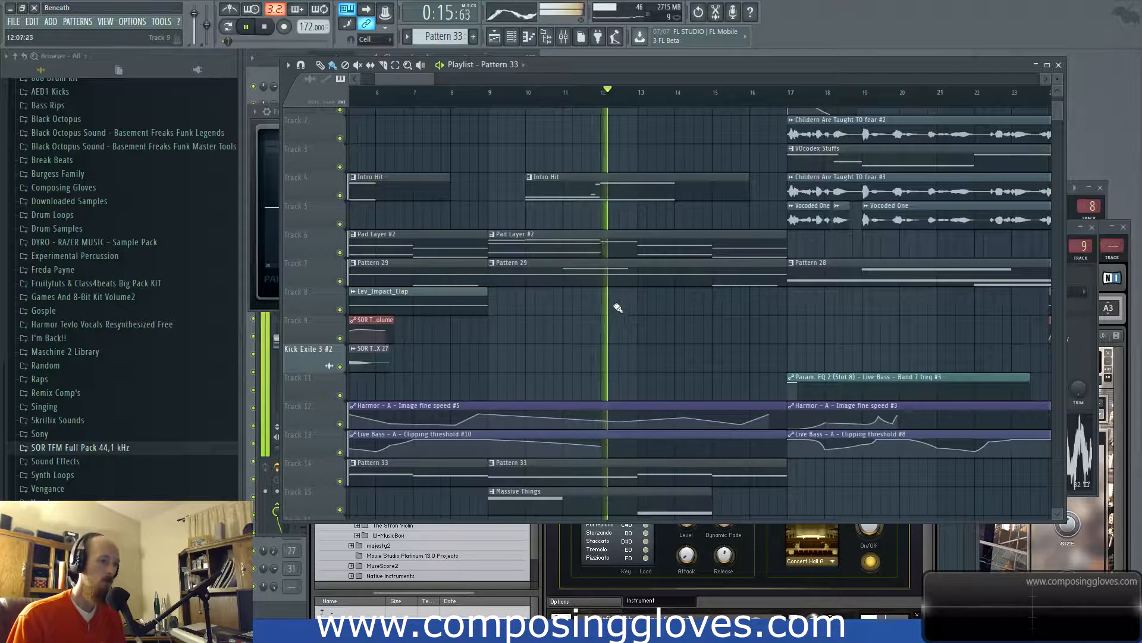
pyautogui.press('space')
pyautogui.click(529, 177)
pyautogui.click(574, 257)
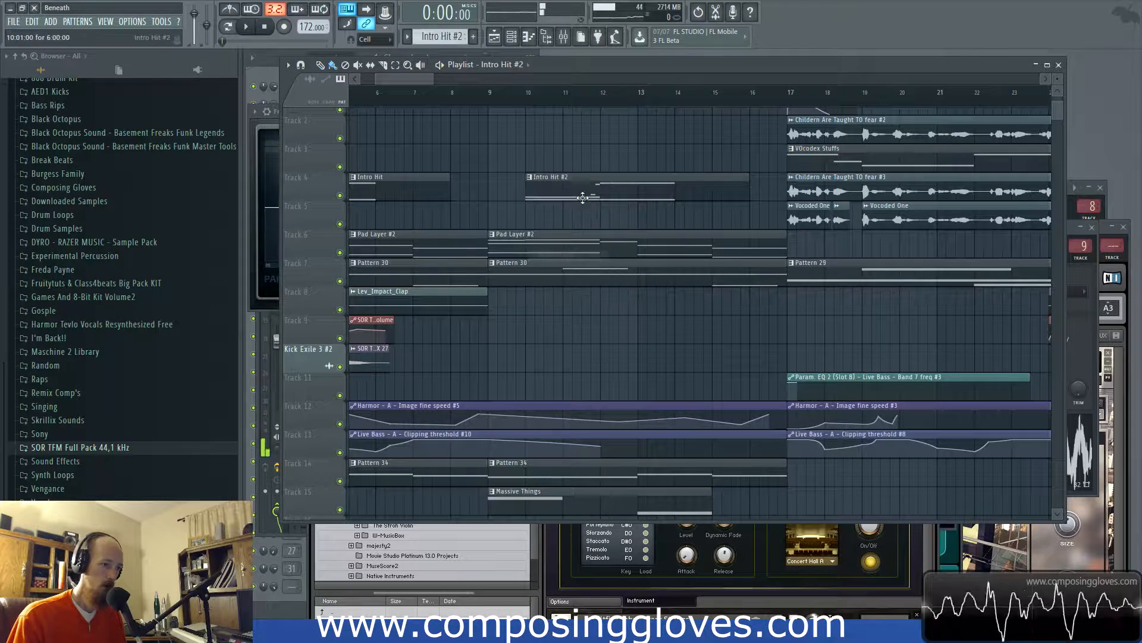
pyautogui.doubleClick(581, 195)
pyautogui.scroll(2, 553, 250)
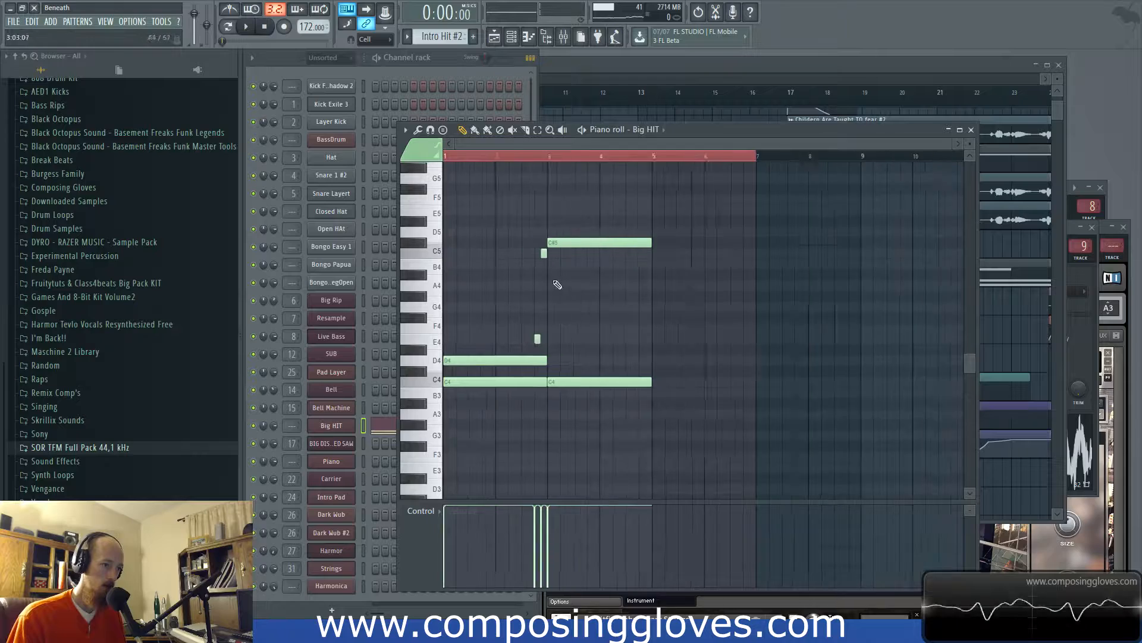
# Try adding long overlapping D#5 and D5 notes just before bar 3 of the Big HIT part and play the phrase
pyautogui.scroll(4, 565, 179)
pyautogui.click(570, 200)
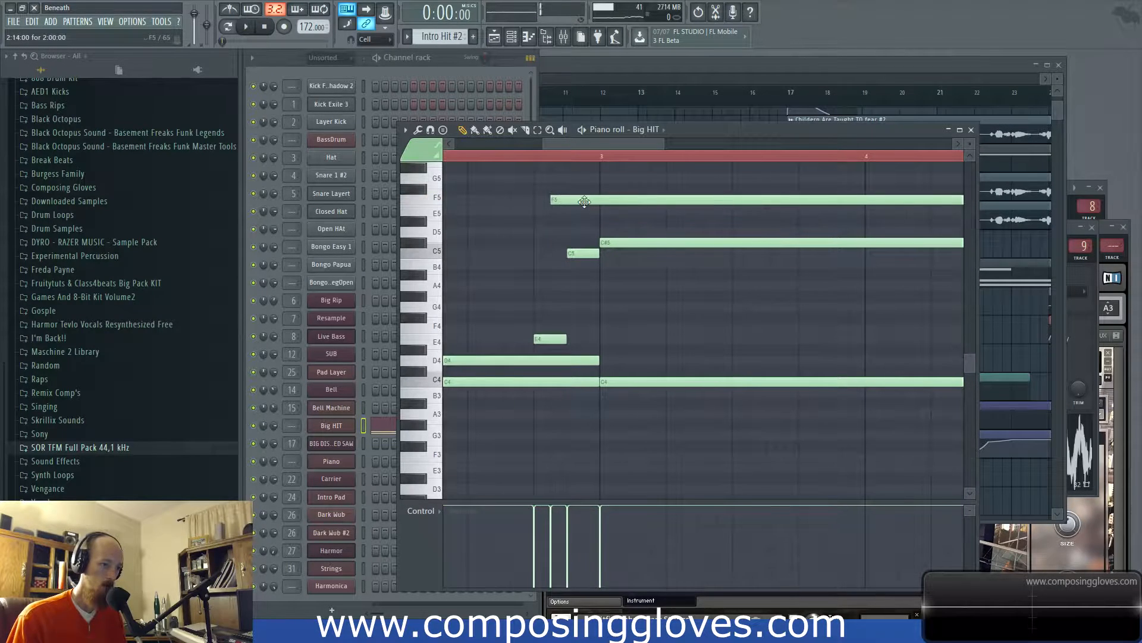
pyautogui.moveTo(584, 201); pyautogui.dragTo(583, 231)
pyautogui.click(596, 236)
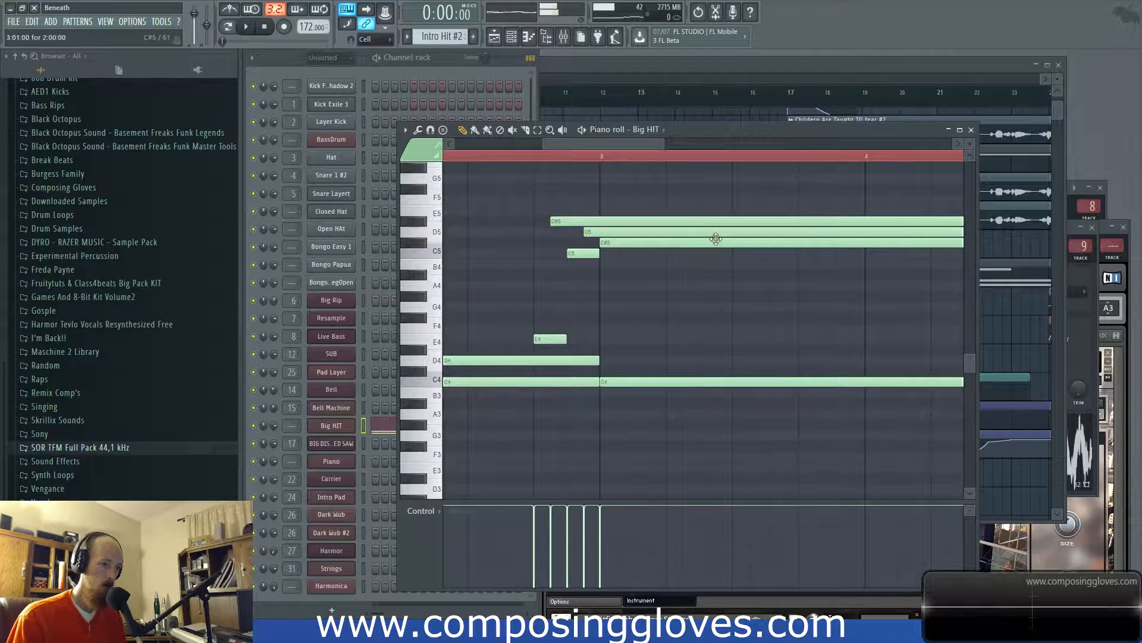
pyautogui.moveTo(474, 158); pyautogui.dragTo(286, 184)
pyautogui.scroll(-4, 520, 175)
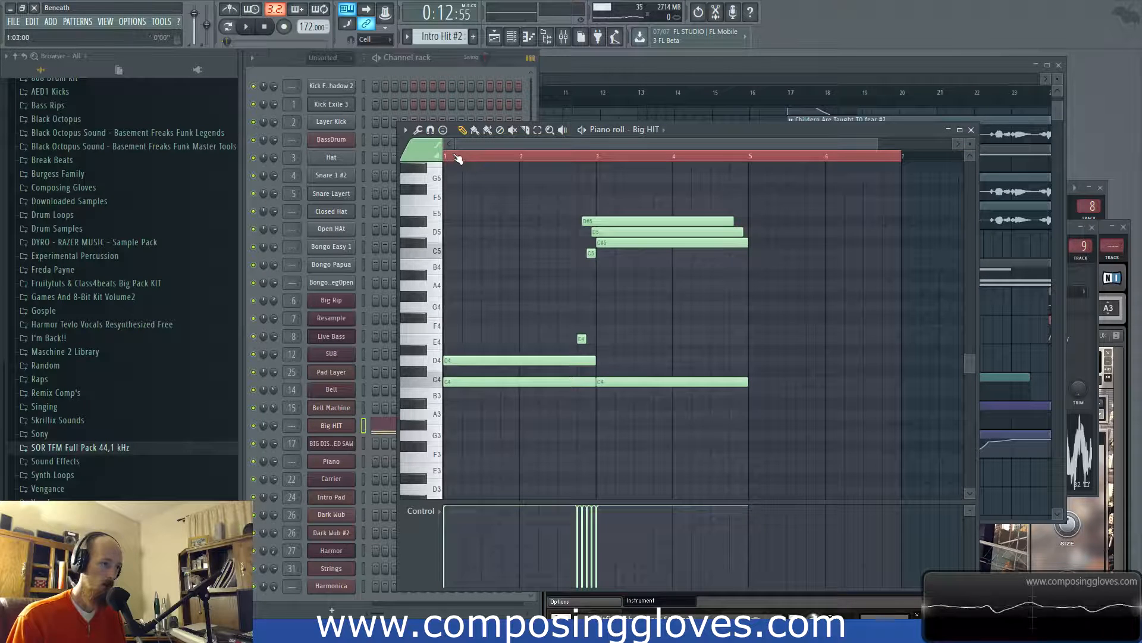
pyautogui.press('space')
pyautogui.scroll(3, 579, 250)
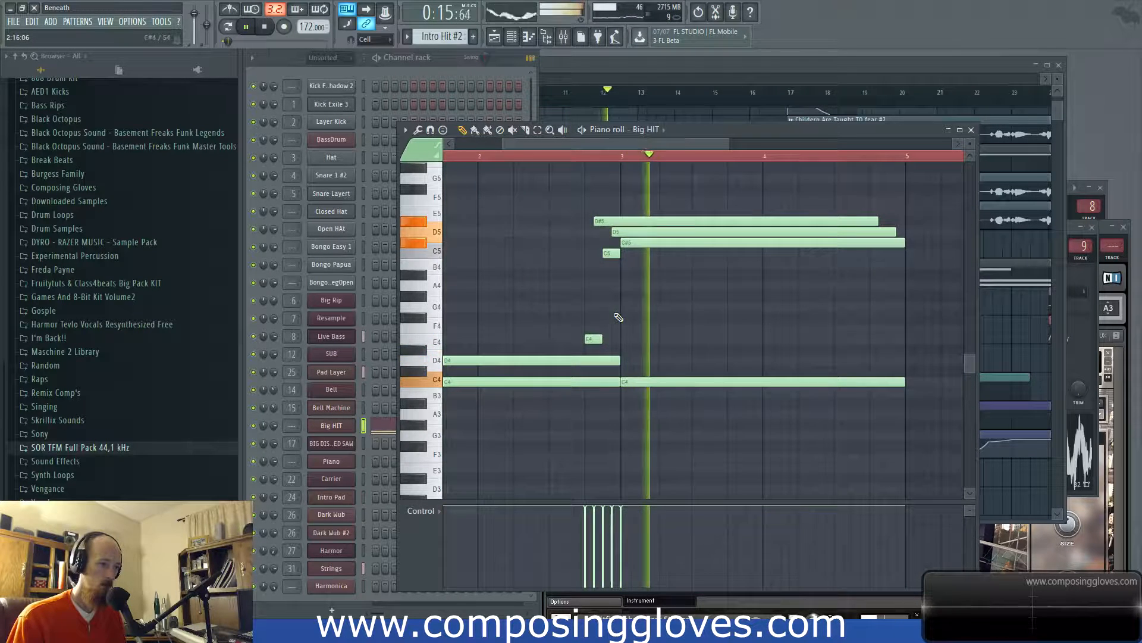
# Stop playback and delete the long D#5 and D5 notes that start just before bar 3
pyautogui.press('space')
pyautogui.scroll(2, 611, 222)
pyautogui.rightClick(616, 222)
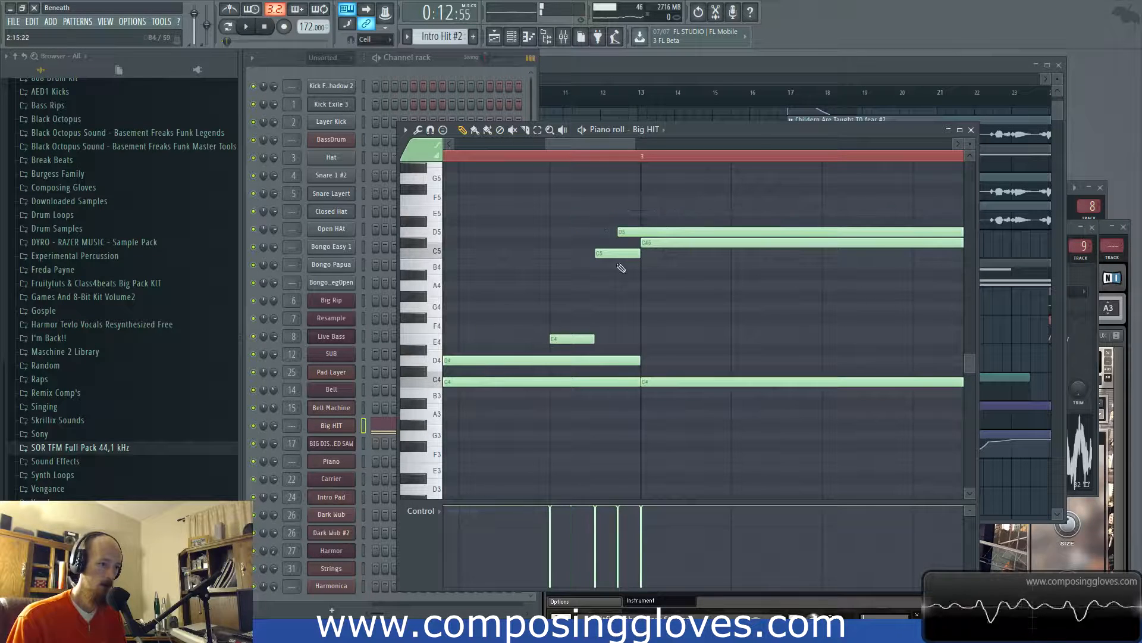
pyautogui.rightClick(642, 236)
# Raise the short C5 note right before bar 3 to D5 and audition the phrase
pyautogui.click(608, 253)
pyautogui.moveTo(608, 271); pyautogui.dragTo(612, 250)
pyautogui.moveTo(609, 309); pyautogui.dragTo(614, 227)
pyautogui.press('space')
pyautogui.press('space')
# Lower the short E4 note before bar 3 to D#4 and play the phrase again
pyautogui.moveTo(577, 339); pyautogui.dragTo(578, 360)
pyautogui.press('space')
pyautogui.press('space')
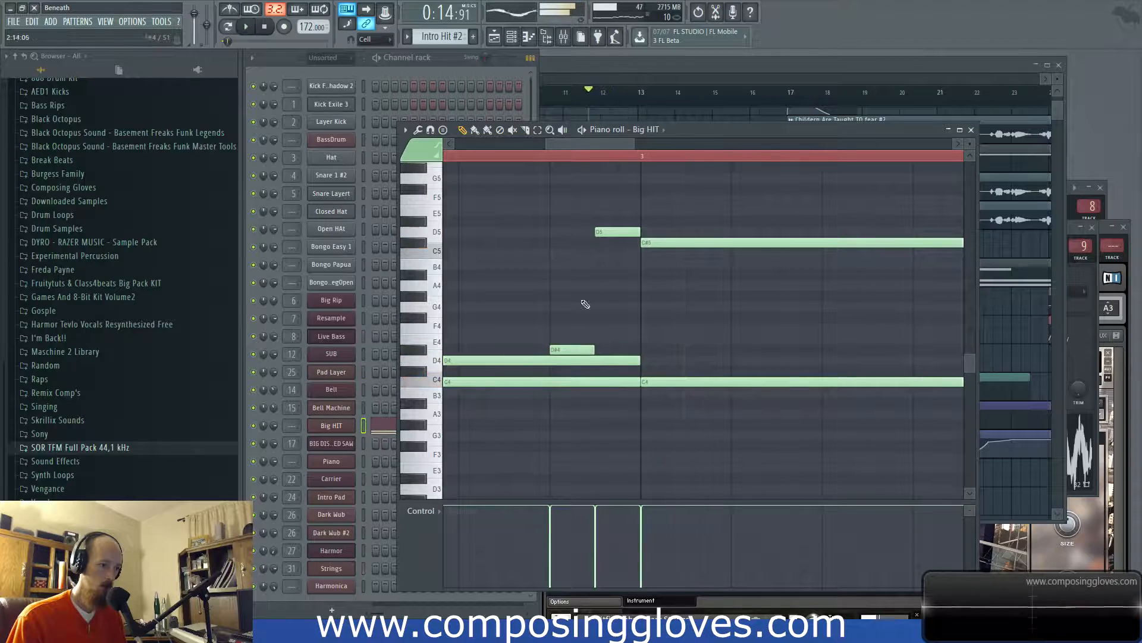
# Return to the playlist and play the song from the beginning through the second Intro Hit clip around bar 12
pyautogui.click(644, 72)
pyautogui.scroll(-2, 437, 146)
pyautogui.moveTo(388, 95); pyautogui.dragTo(51, 74)
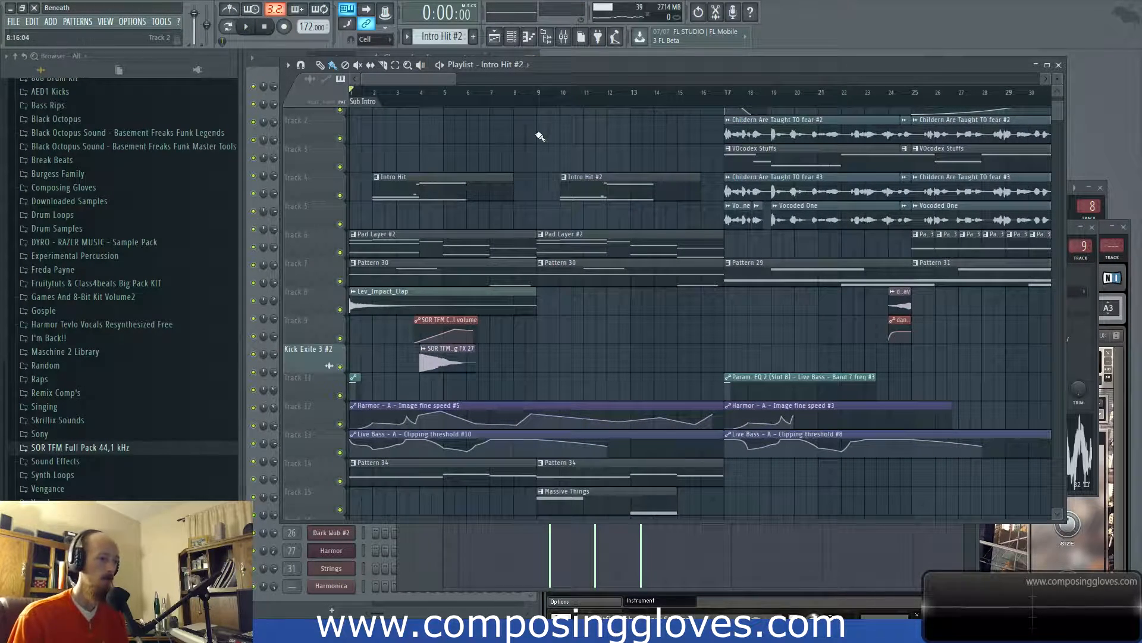
pyautogui.press('space')
pyautogui.scroll(1, 538, 216)
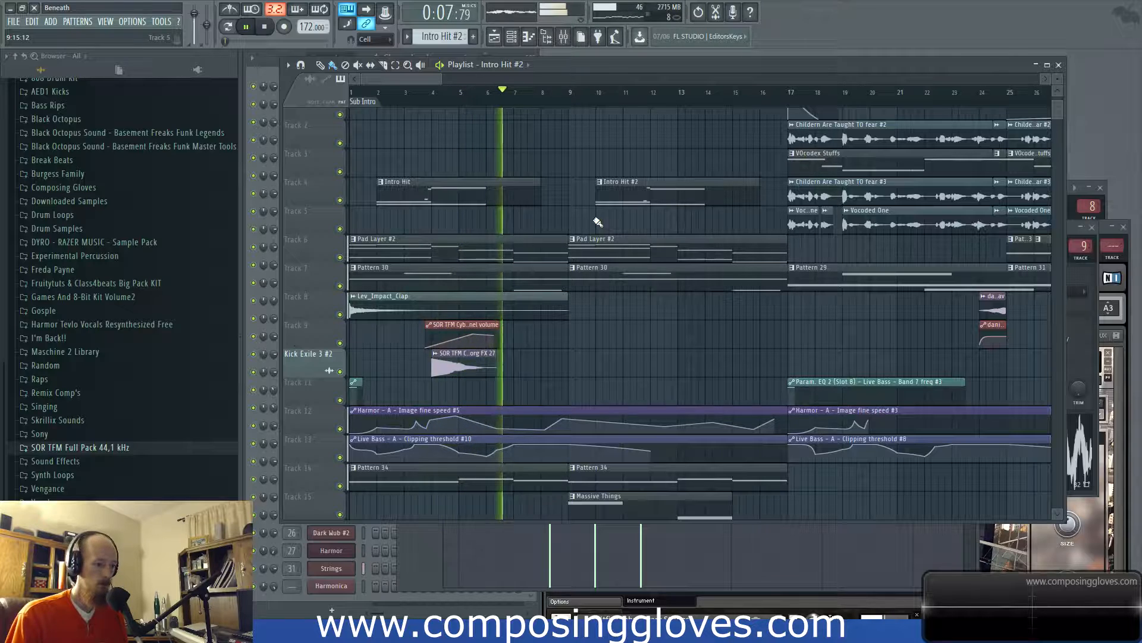
pyautogui.scroll(-2, 599, 268)
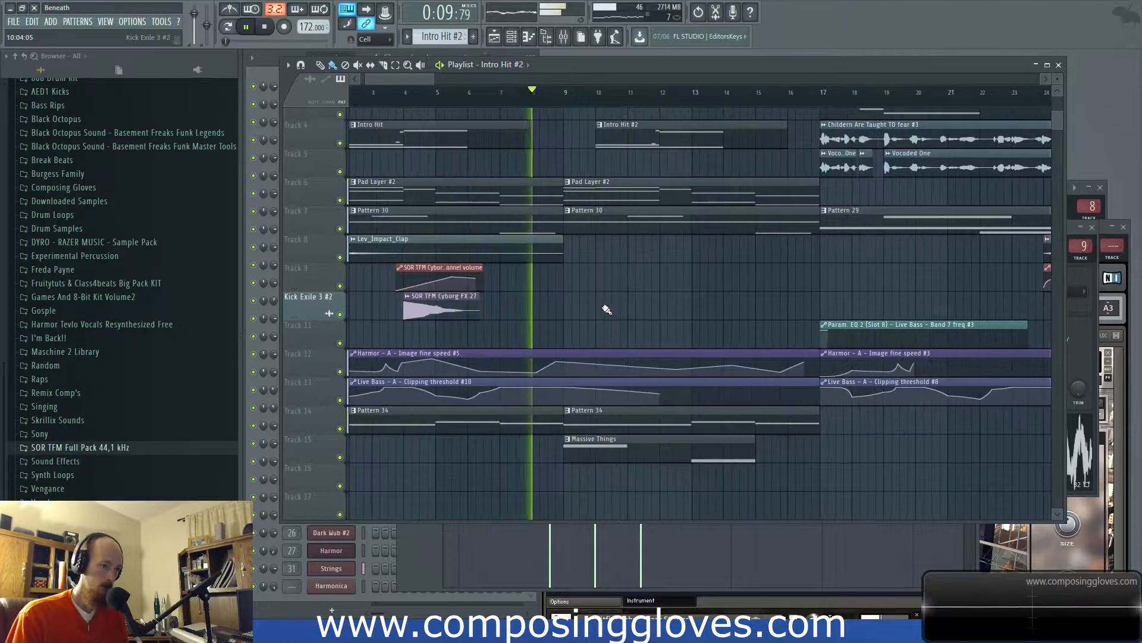
pyautogui.moveTo(606, 310); pyautogui.dragTo(544, 331)
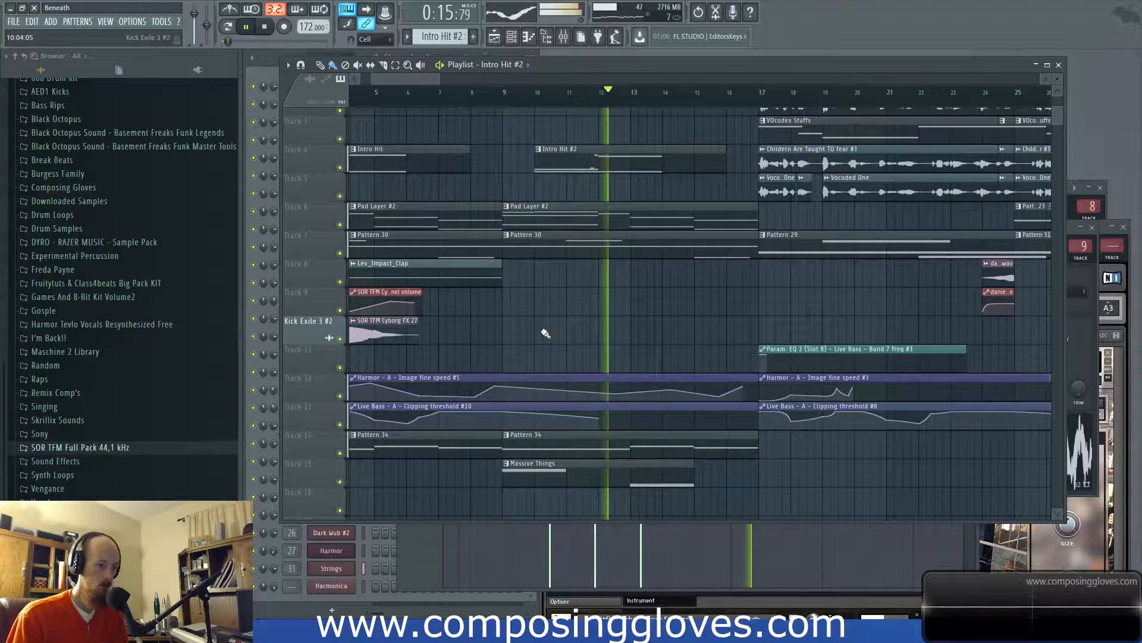
pyautogui.press('space')
# Create a new empty pattern and add a Kontakt 5 instrument channel to the channel rack
pyautogui.click(258, 75)
pyautogui.click(473, 37)
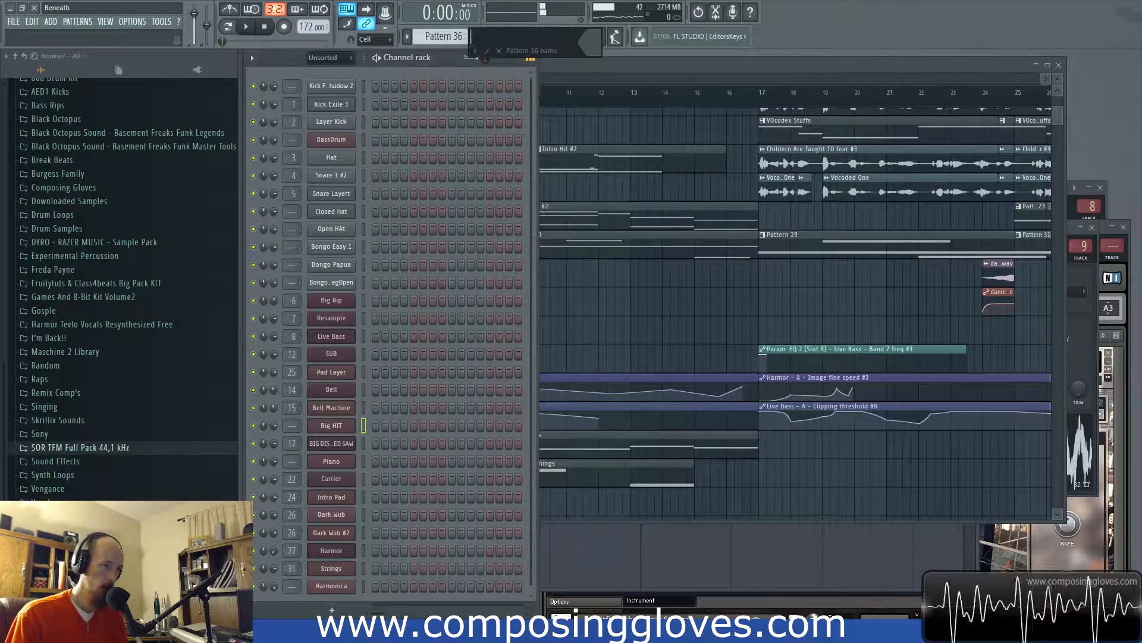
pyautogui.click(487, 54)
pyautogui.click(332, 607)
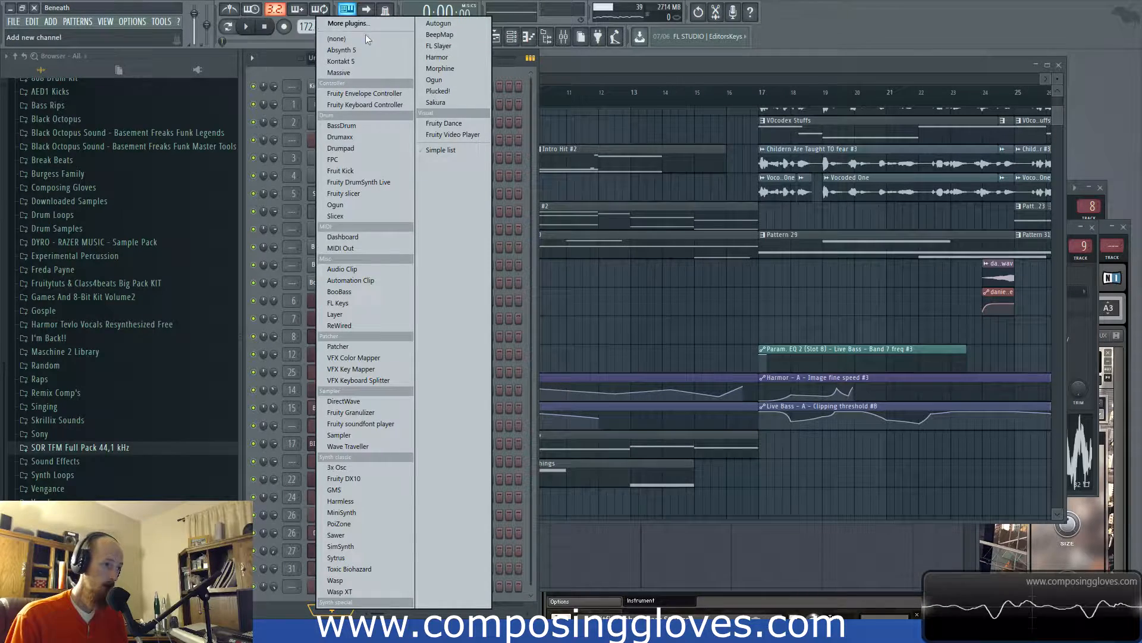
pyautogui.click(342, 61)
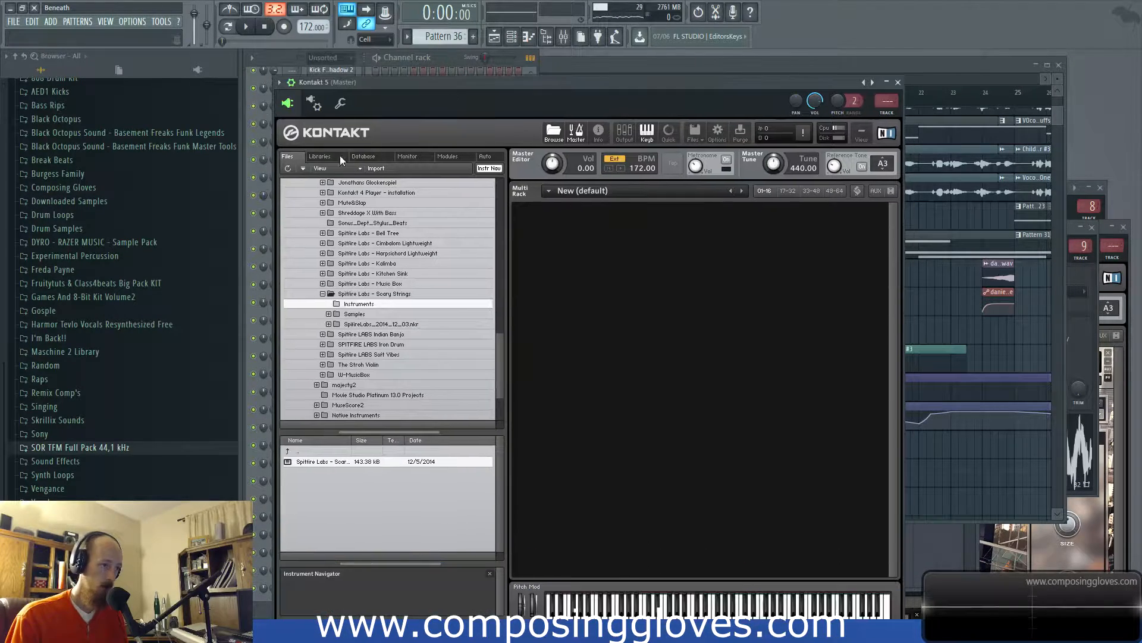
# Load the Trombone Ensemble from the VSL Brass folder of the Kontakt Factory Library
pyautogui.click(413, 346)
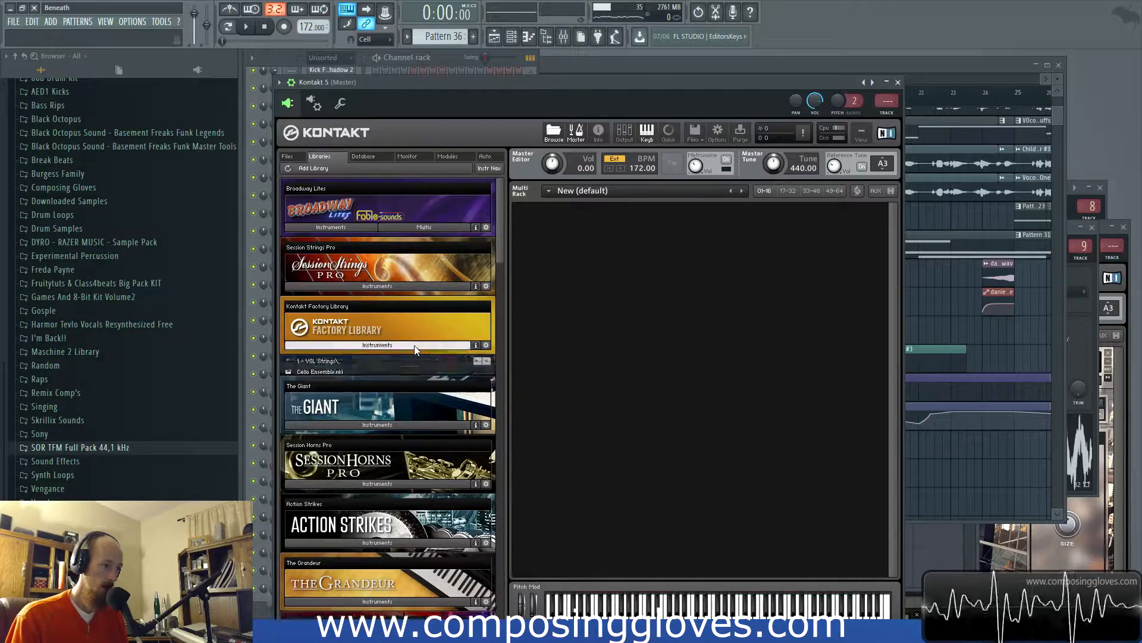
pyautogui.click(320, 326)
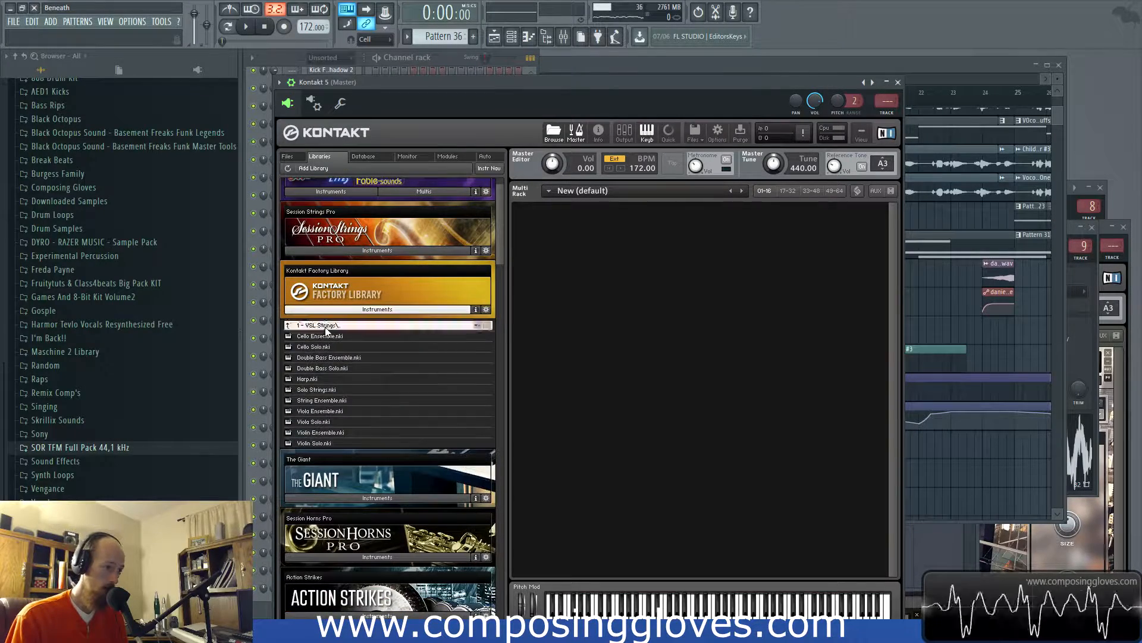
pyautogui.click(346, 360)
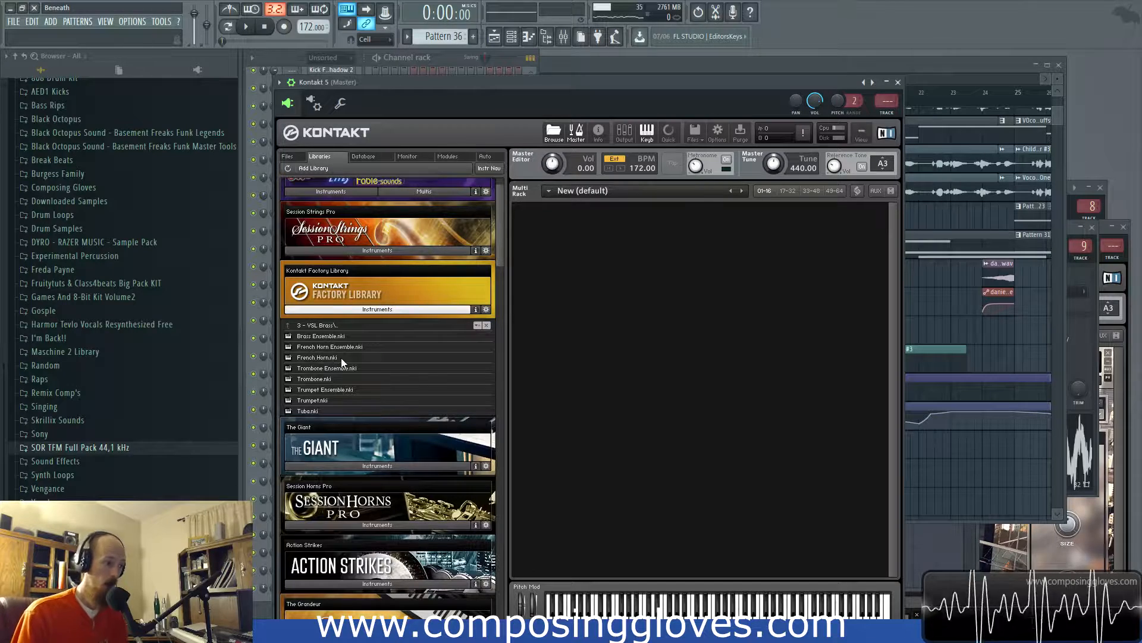
pyautogui.doubleClick(338, 374)
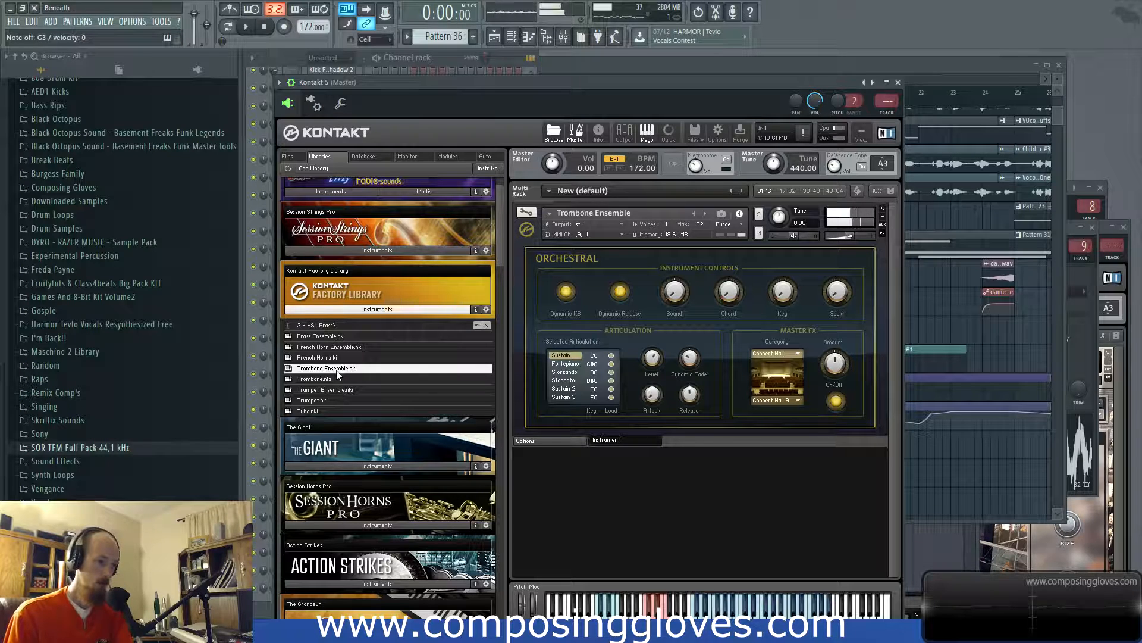
# Rename the new Kontakt 5 channel to Brass and return to its plugin window
pyautogui.click(259, 613)
pyautogui.rightClick(329, 590)
pyautogui.click(343, 594)
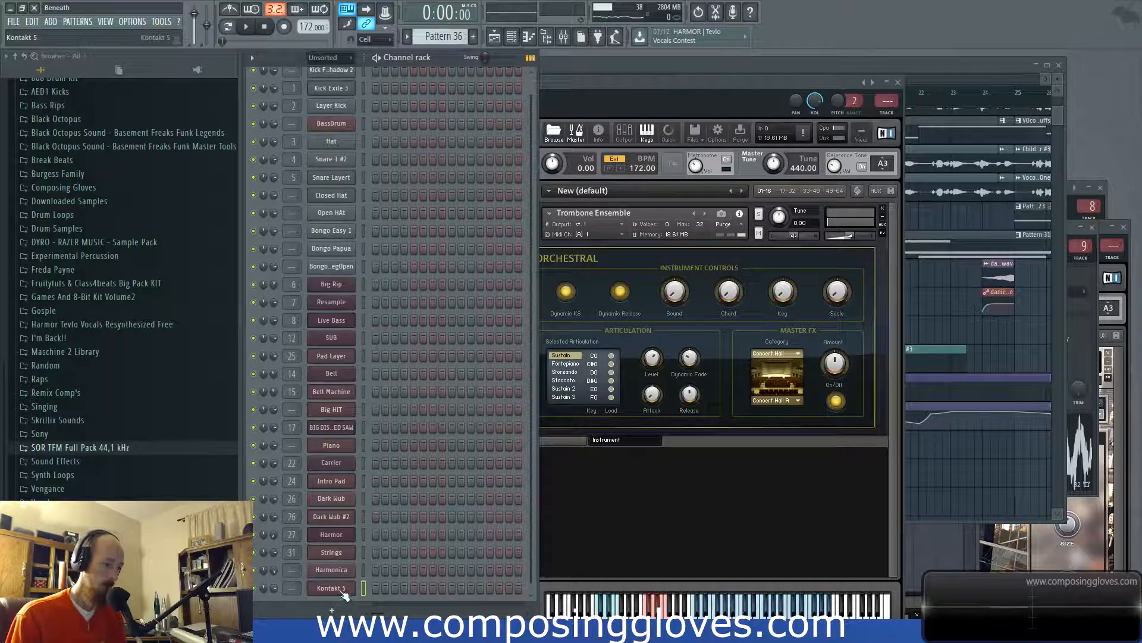
pyautogui.write('Brass')
pyautogui.press('Return')
pyautogui.click(706, 526)
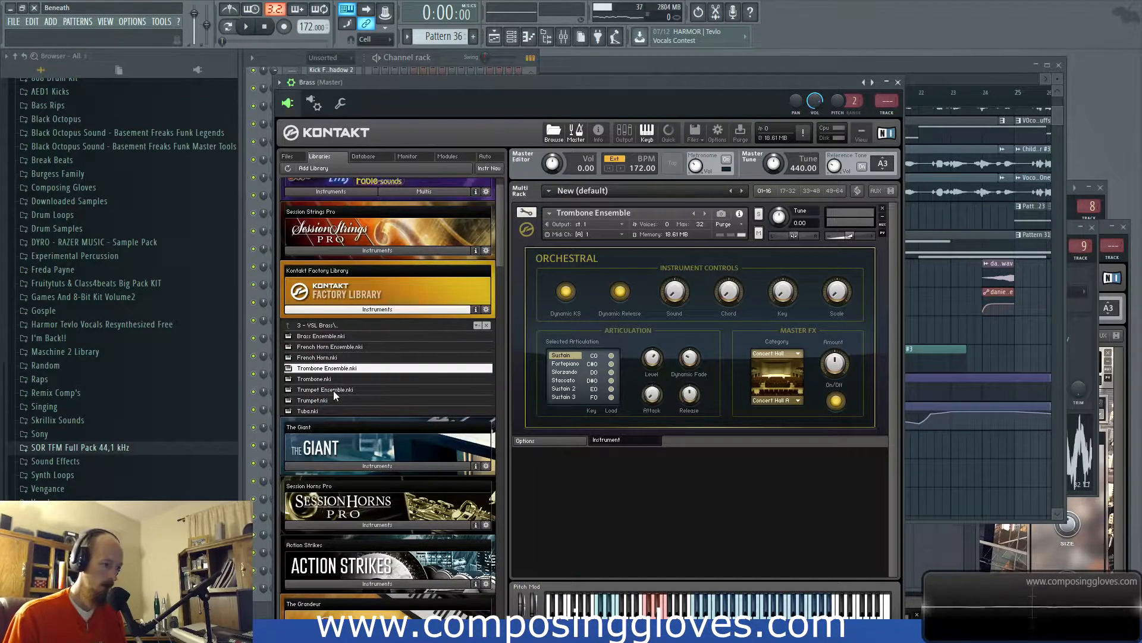
# Try the French Horn Ensemble in place of the Trombone Ensemble and unload it without saving changes
pyautogui.click(884, 208)
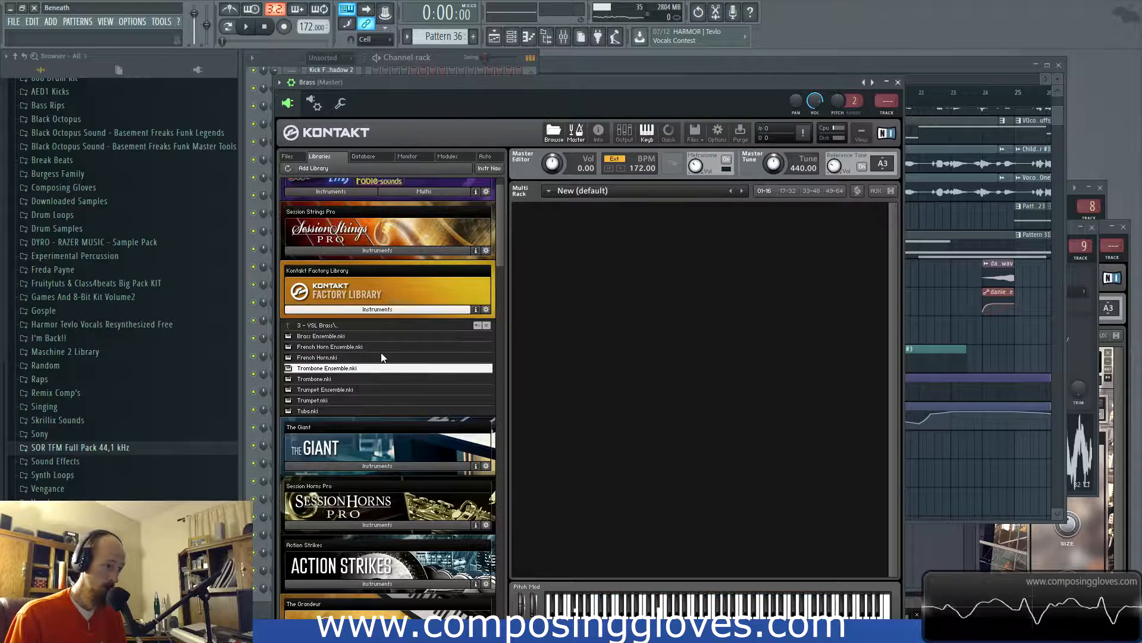
pyautogui.doubleClick(348, 347)
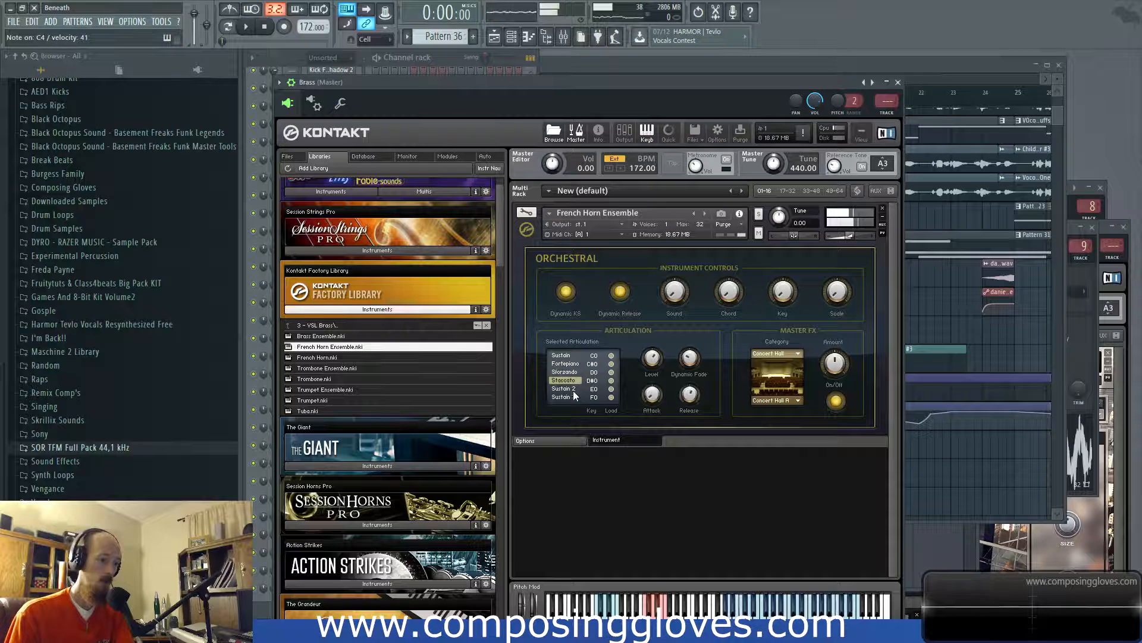
pyautogui.click(883, 209)
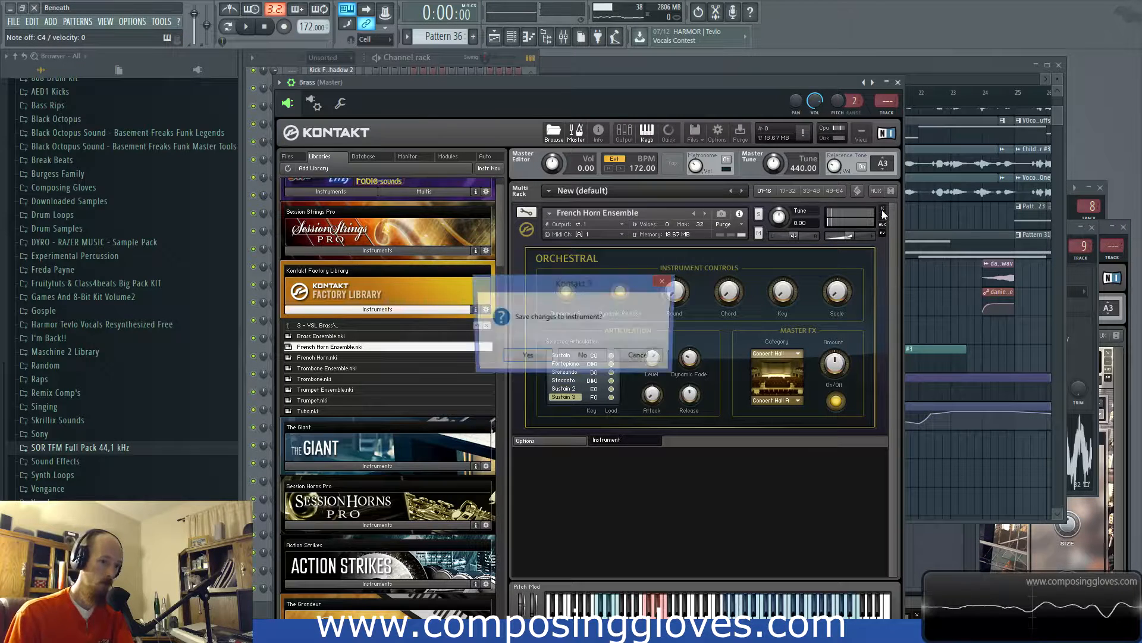
pyautogui.click(591, 357)
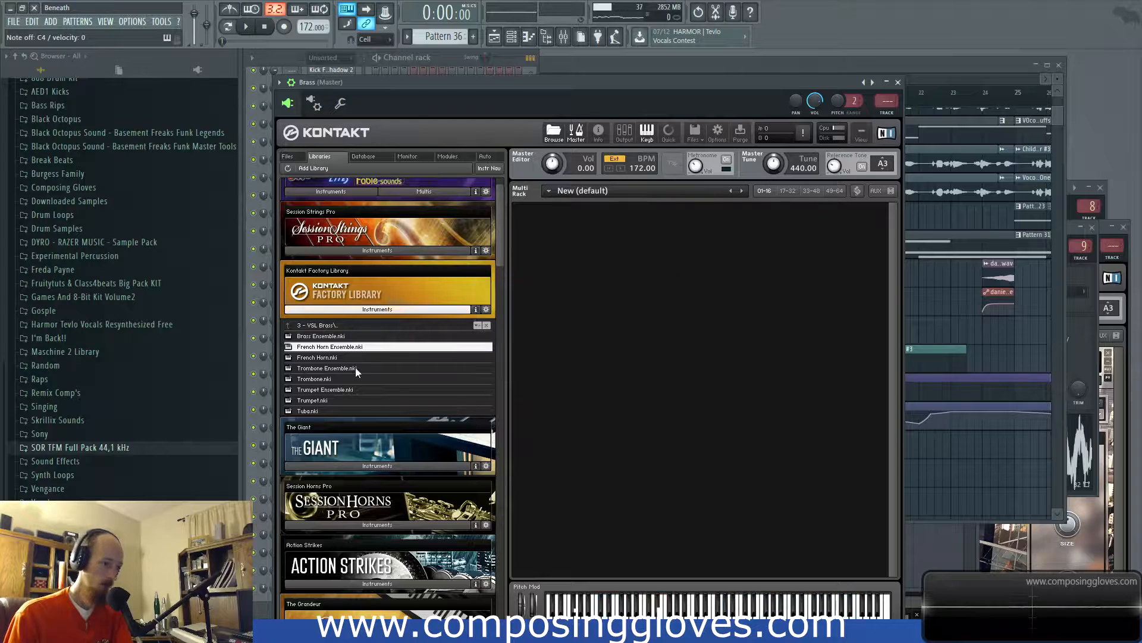
# Load the Brass Ensemble from the VSL Brass folder and audition its articulations, including Sustain 2
pyautogui.click(355, 368)
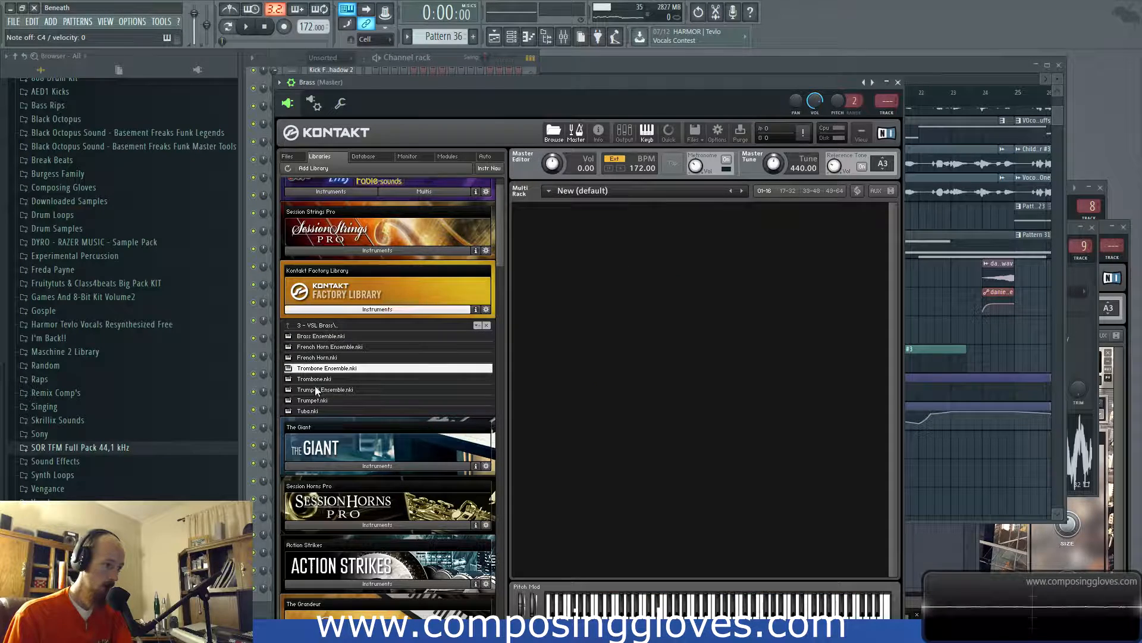
pyautogui.doubleClick(316, 339)
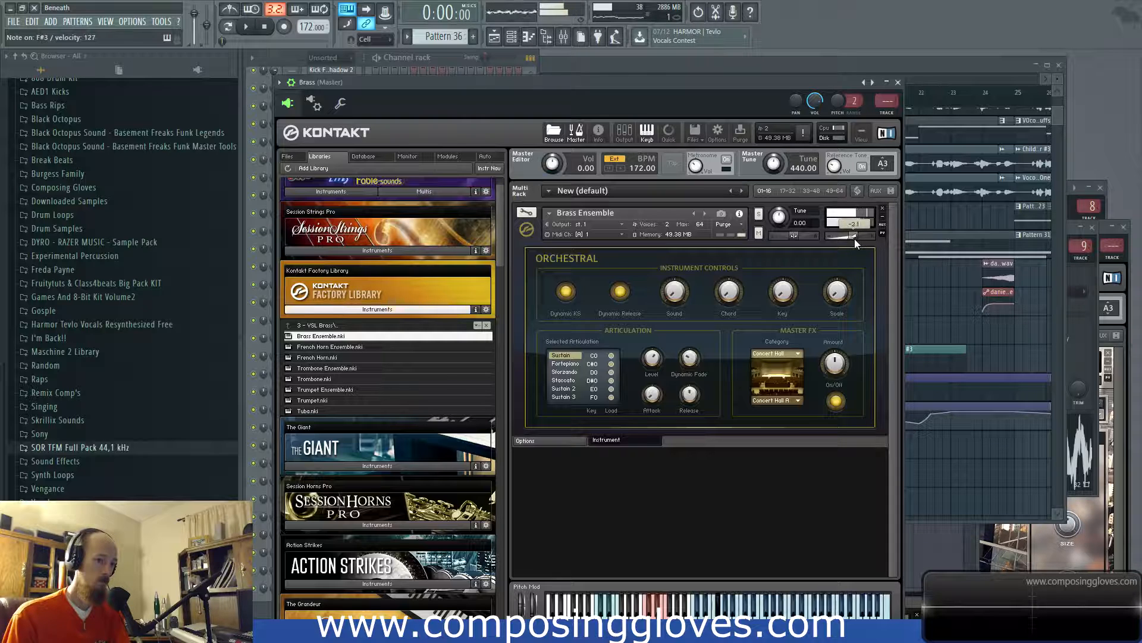
pyautogui.click(561, 372)
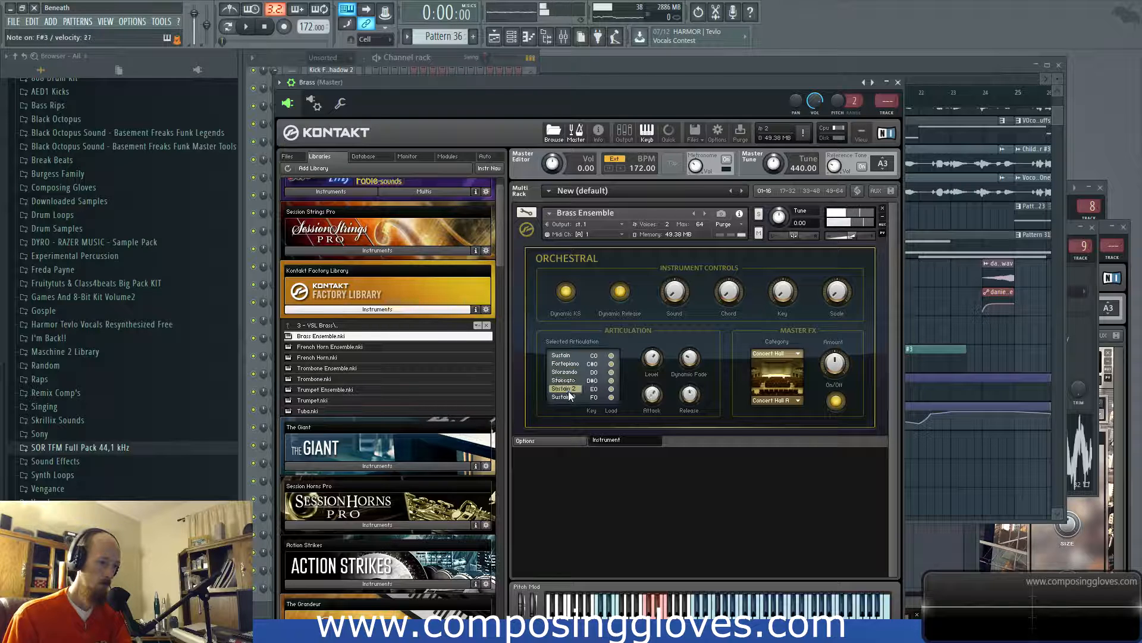
# Open the Brass channel's piano roll and place an F#3 note one bar long at the start of the pattern
pyautogui.click(269, 591)
pyautogui.rightClick(337, 591)
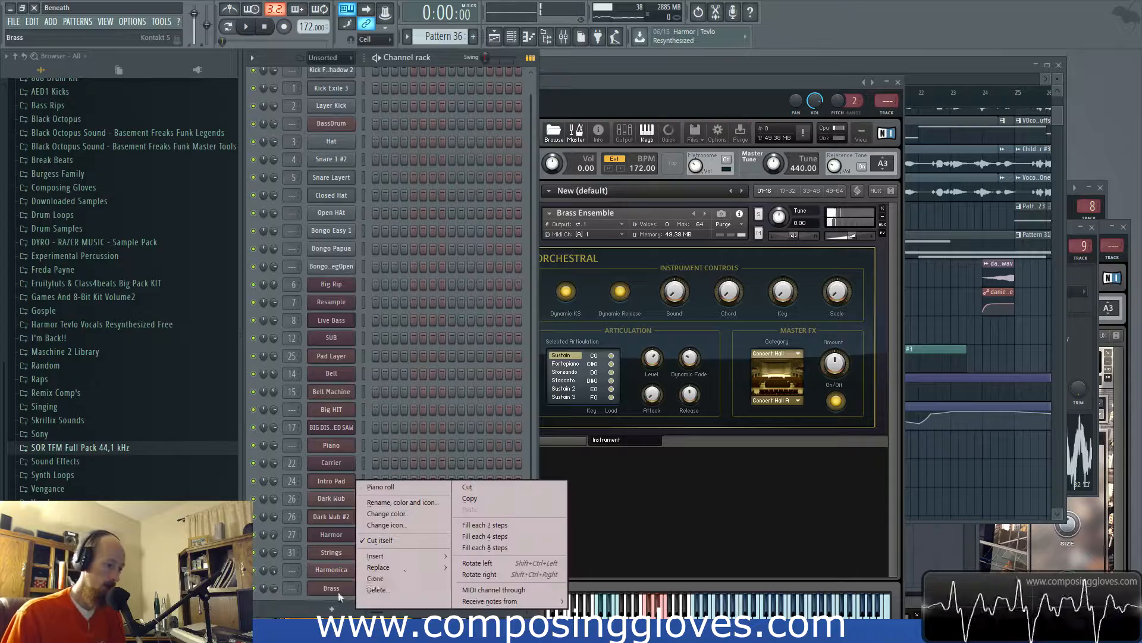
pyautogui.click(397, 487)
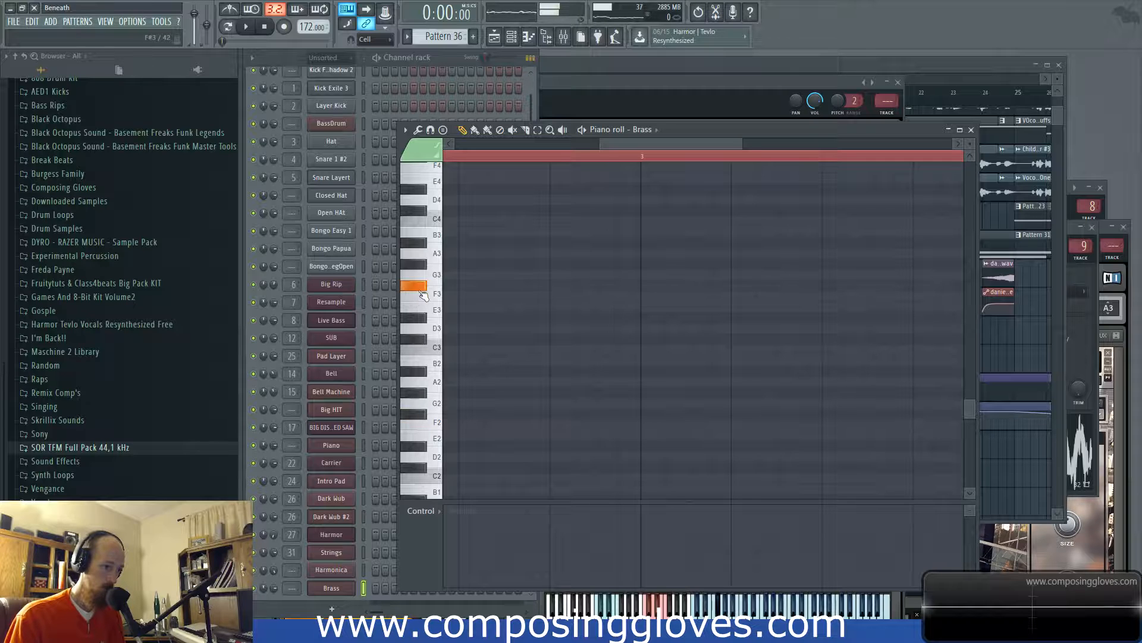
pyautogui.click(454, 294)
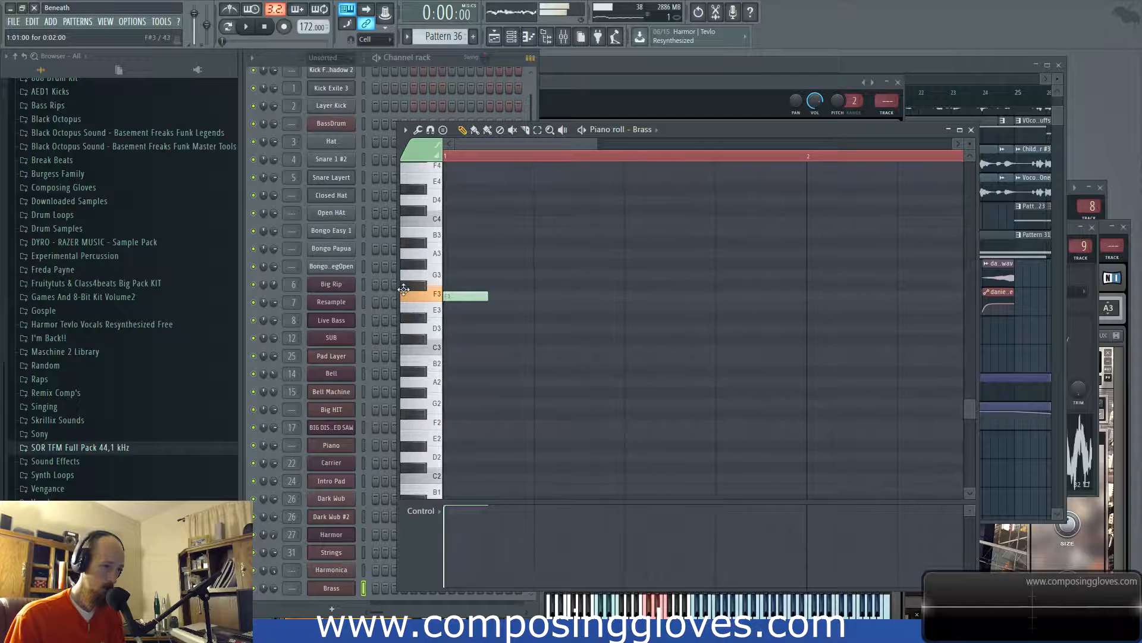
pyautogui.moveTo(487, 288); pyautogui.dragTo(750, 291)
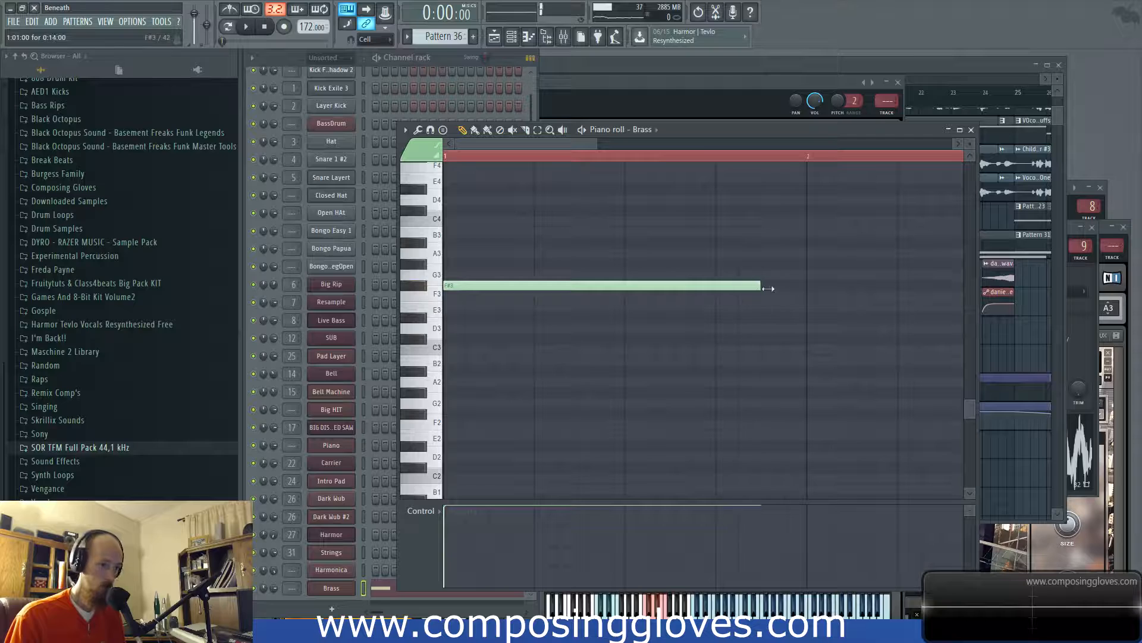
pyautogui.scroll(-2, 582, 277)
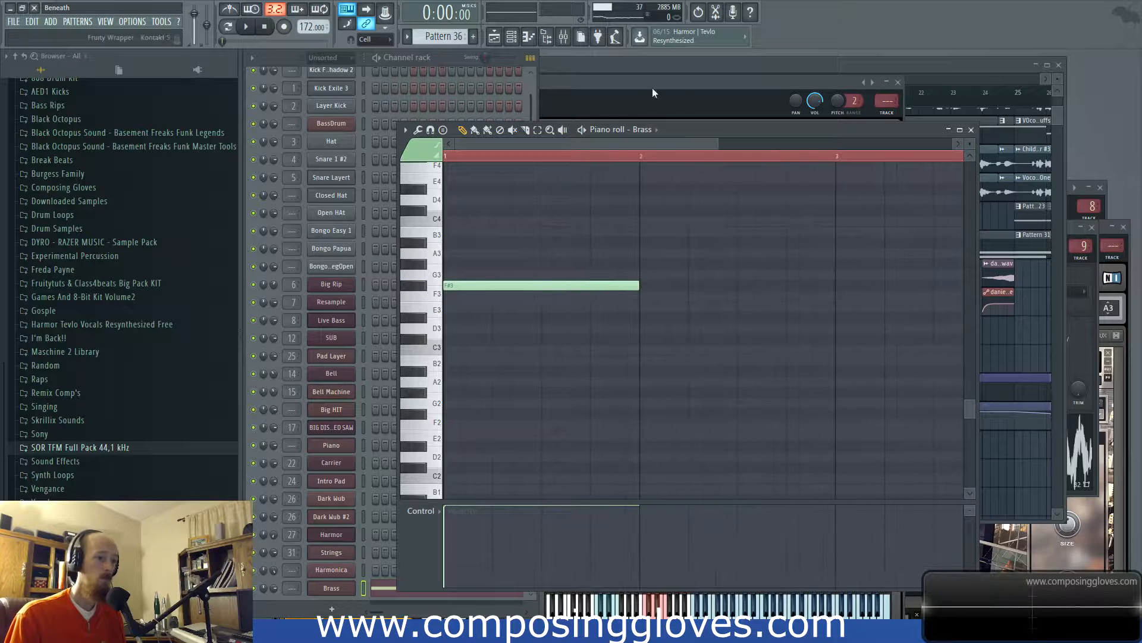
# Extend the Pattern 36 clip on Track 16 to bar 17 and play the playlist from bar 9
pyautogui.click(716, 64)
pyautogui.scroll(-2, 581, 439)
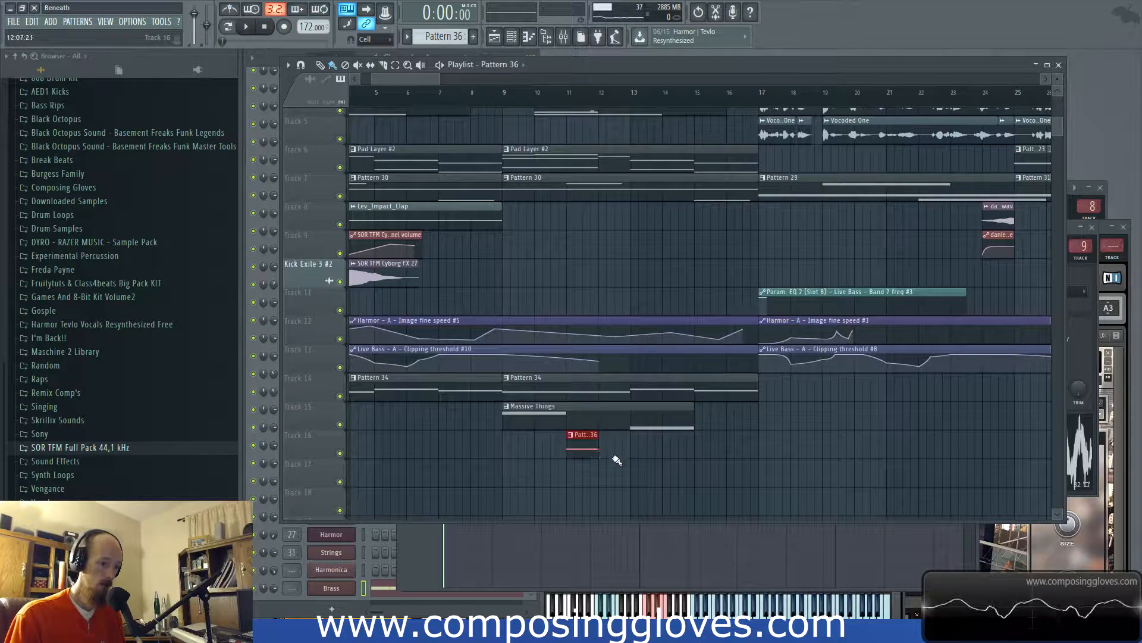
pyautogui.moveTo(594, 450); pyautogui.dragTo(711, 441)
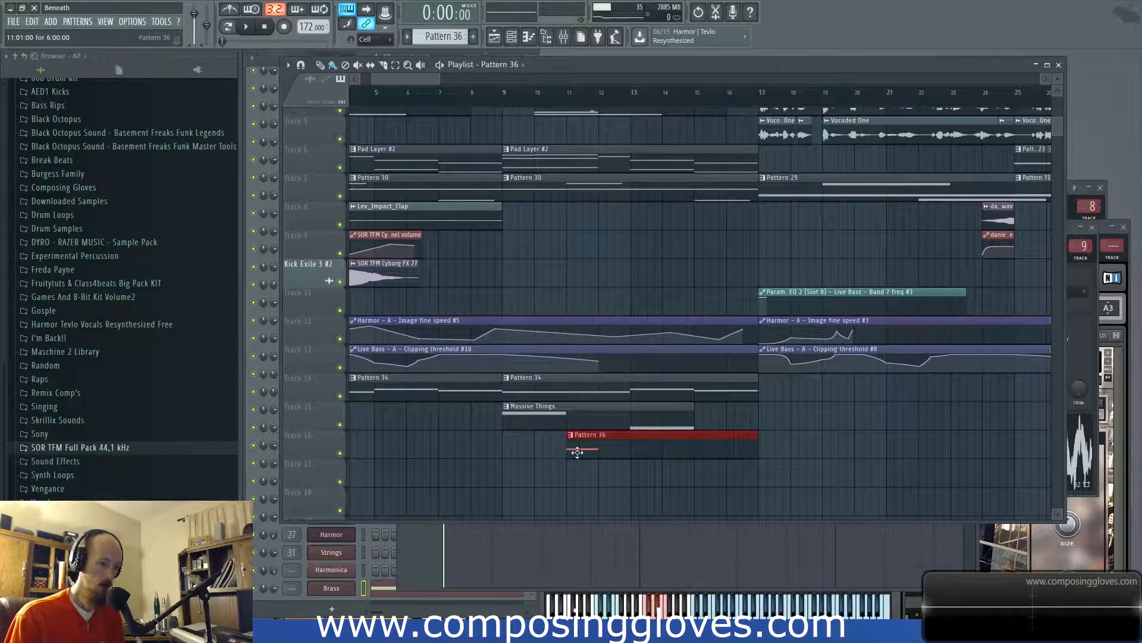
pyautogui.click(513, 101)
pyautogui.press('space')
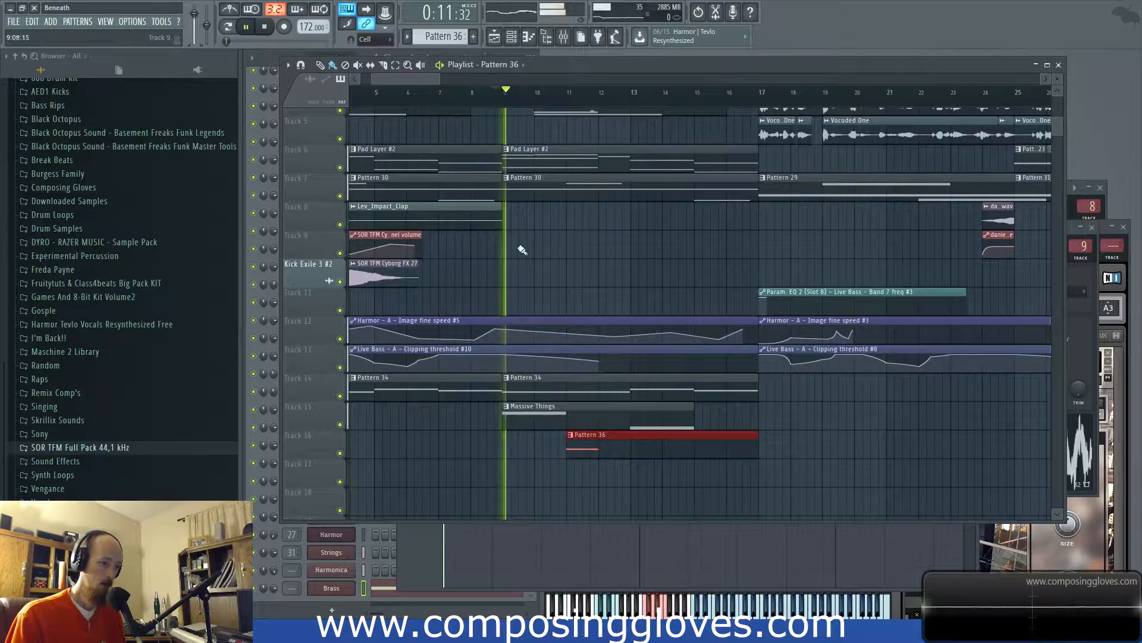
# Reopen Pattern 36's Brass piano roll during playback and lengthen the F#3 note to two bars
pyautogui.scroll(3, 537, 265)
pyautogui.doubleClick(643, 447)
pyautogui.scroll(1, 664, 332)
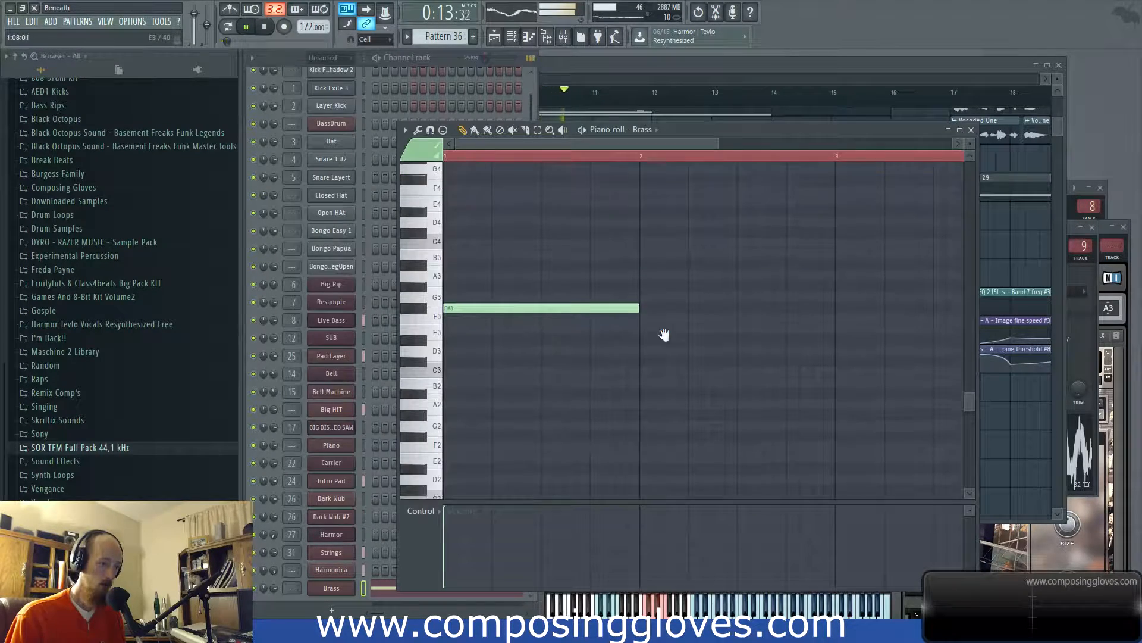
pyautogui.press('space')
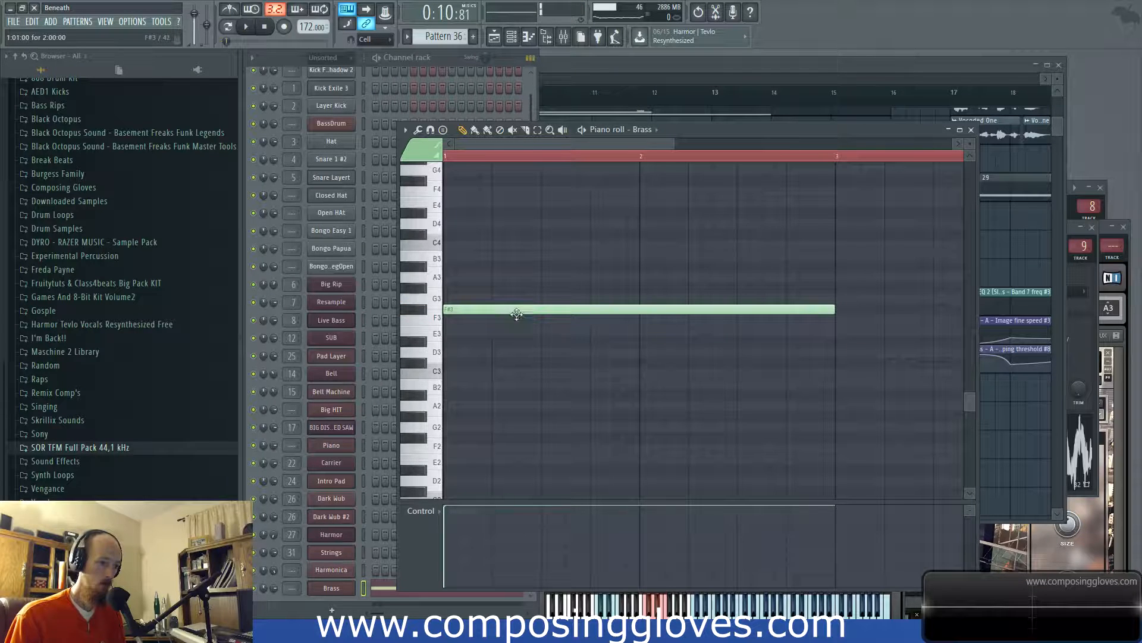
# Add a two-bar A#3 note above the F#3, audition the chord, and lower the new note to A3
pyautogui.moveTo(601, 321); pyautogui.dragTo(319, 394)
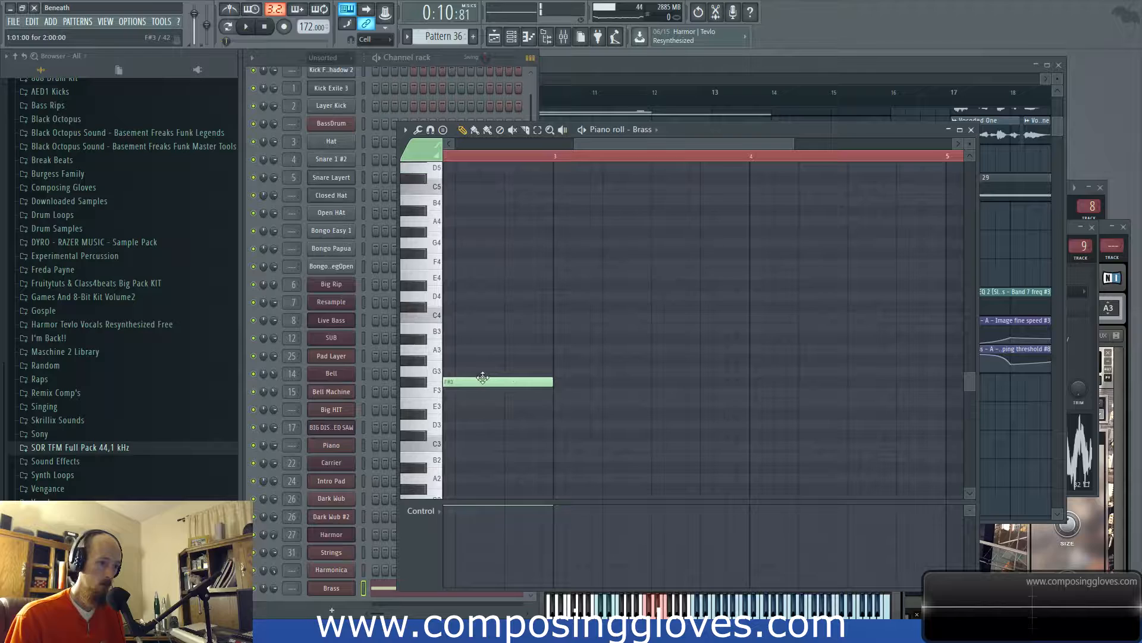
pyautogui.scroll(-3, 482, 378)
pyautogui.moveTo(458, 350); pyautogui.dragTo(488, 360)
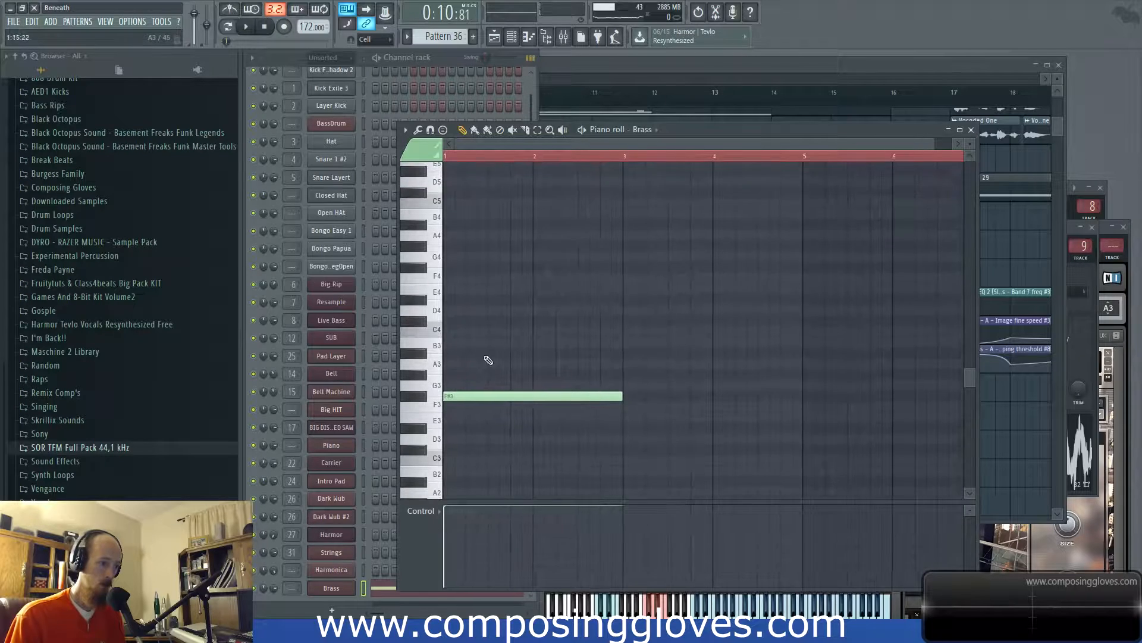
pyautogui.click(451, 354)
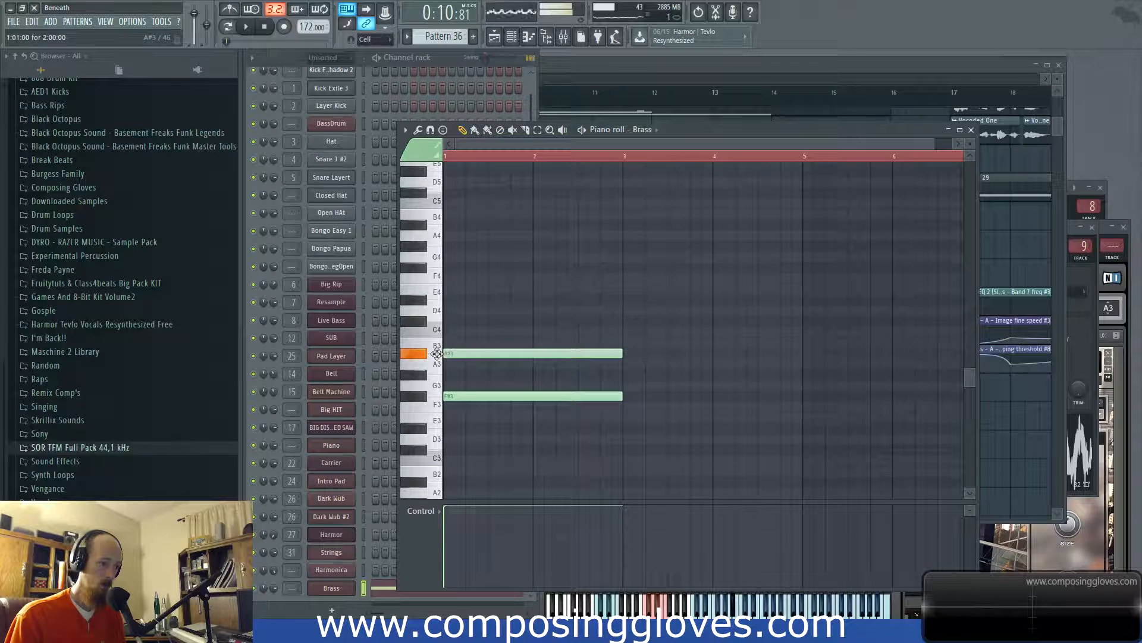
pyautogui.click(244, 28)
pyautogui.press('space')
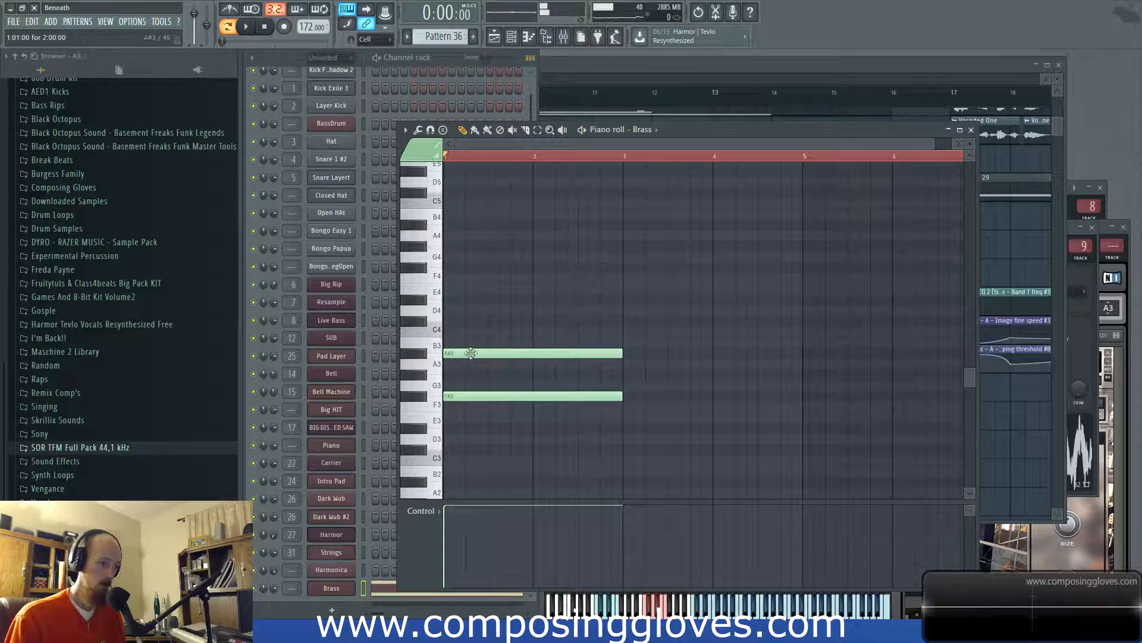
pyautogui.moveTo(471, 353); pyautogui.dragTo(470, 364)
pyautogui.press('space')
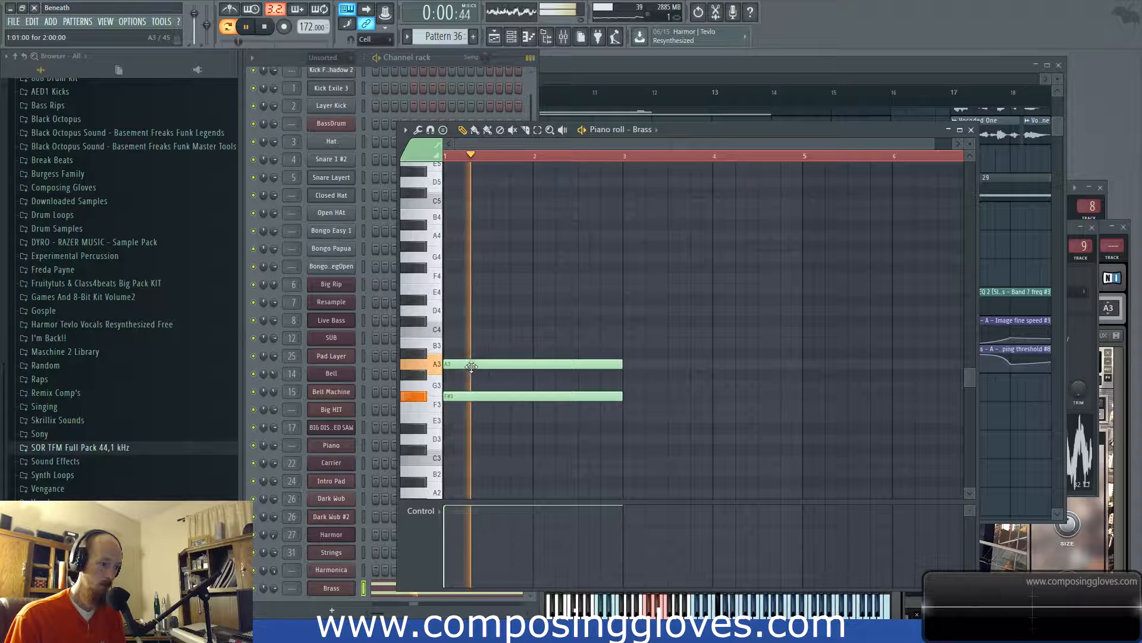
# Place a second two-bar chord of F#3 and A3 starting at bar 4 of the pattern
pyautogui.click(717, 396)
pyautogui.click(718, 364)
pyautogui.press('space')
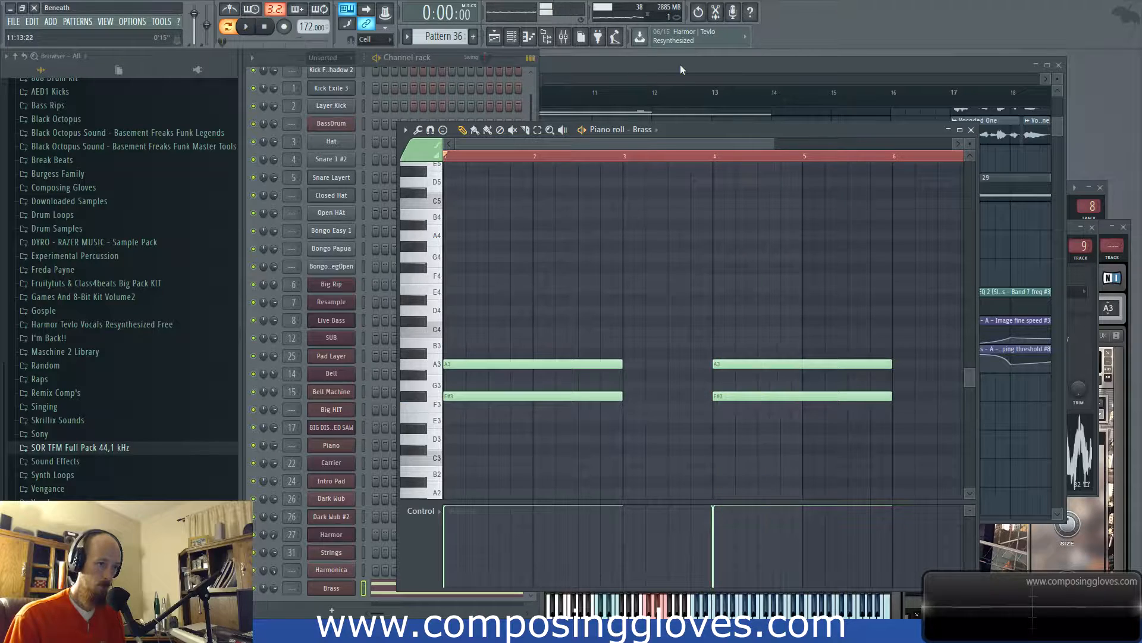
# Select bars 11 to 17 in the playlist and create an automation clip for the Brass channel's volume multiplier
pyautogui.click(680, 66)
pyautogui.moveTo(590, 93); pyautogui.dragTo(949, 139)
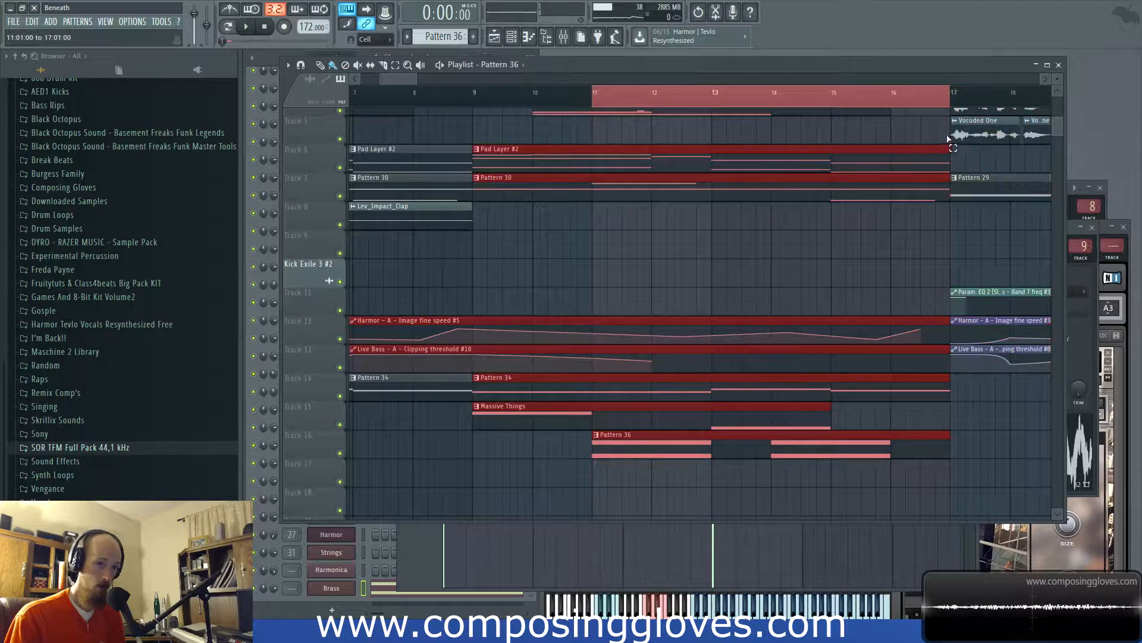
pyautogui.click(326, 588)
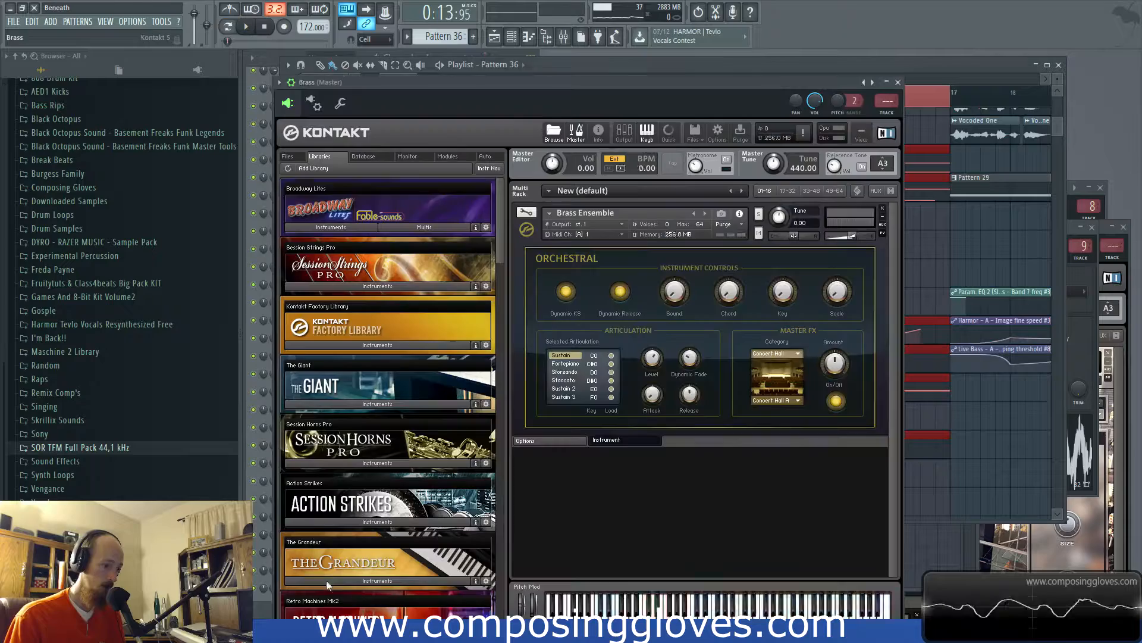
pyautogui.click(314, 103)
pyautogui.click(340, 103)
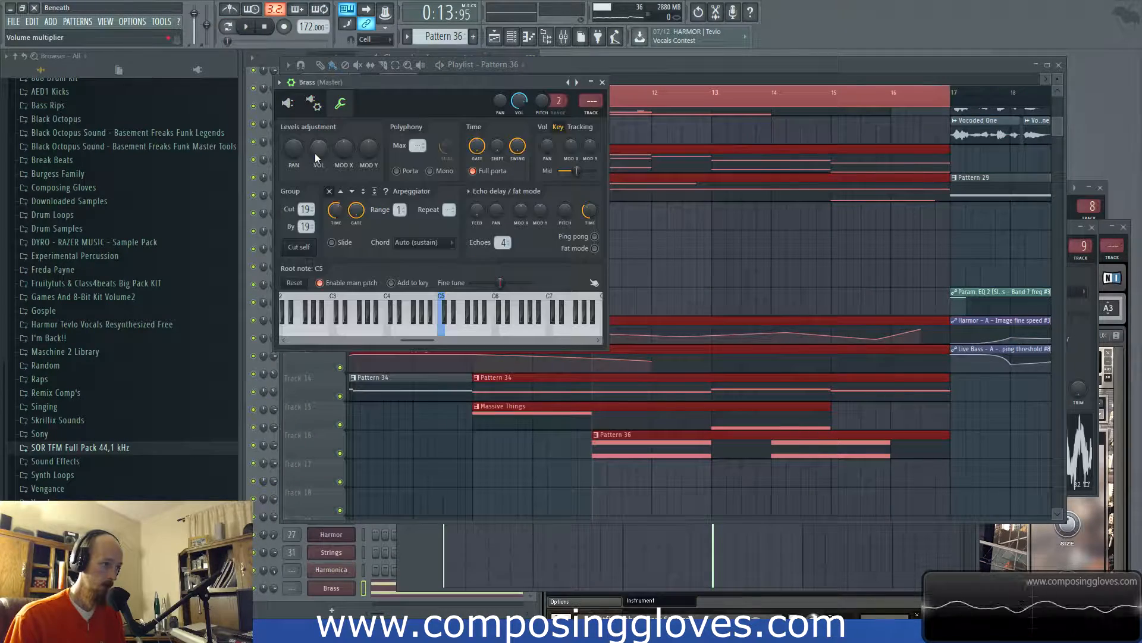
pyautogui.rightClick(318, 148)
pyautogui.click(388, 230)
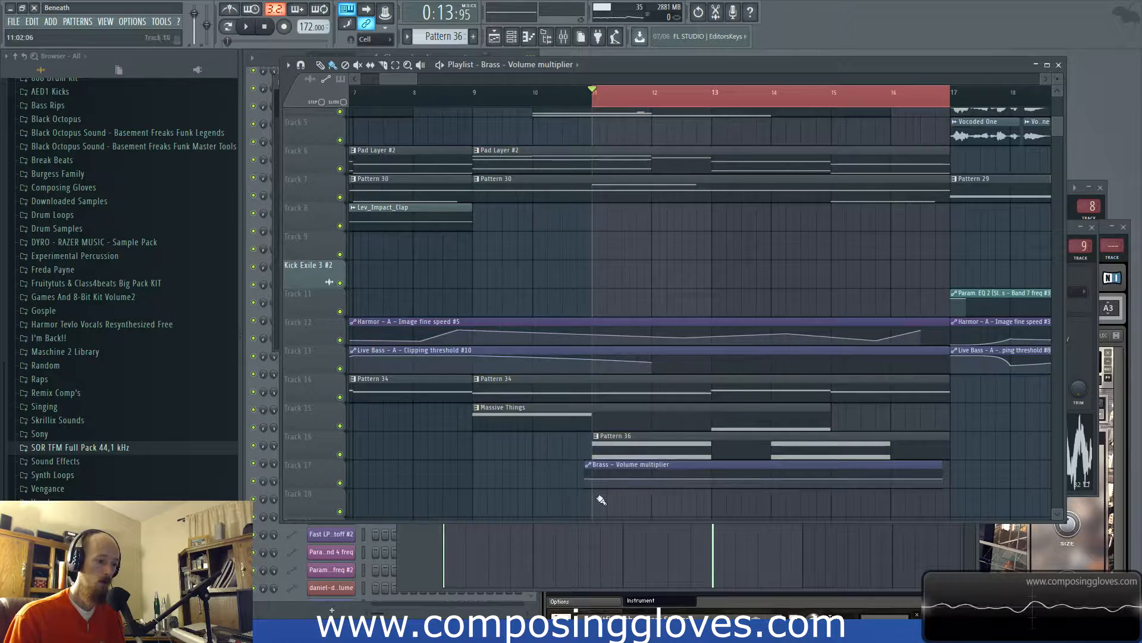
# Shape the Brass volume automation to swell from silence at bar 11 to 20% at bar 12 and fade out by bar 13
pyautogui.scroll(2, 619, 476)
pyautogui.moveTo(625, 473); pyautogui.dragTo(594, 491)
pyautogui.rightClick(714, 479)
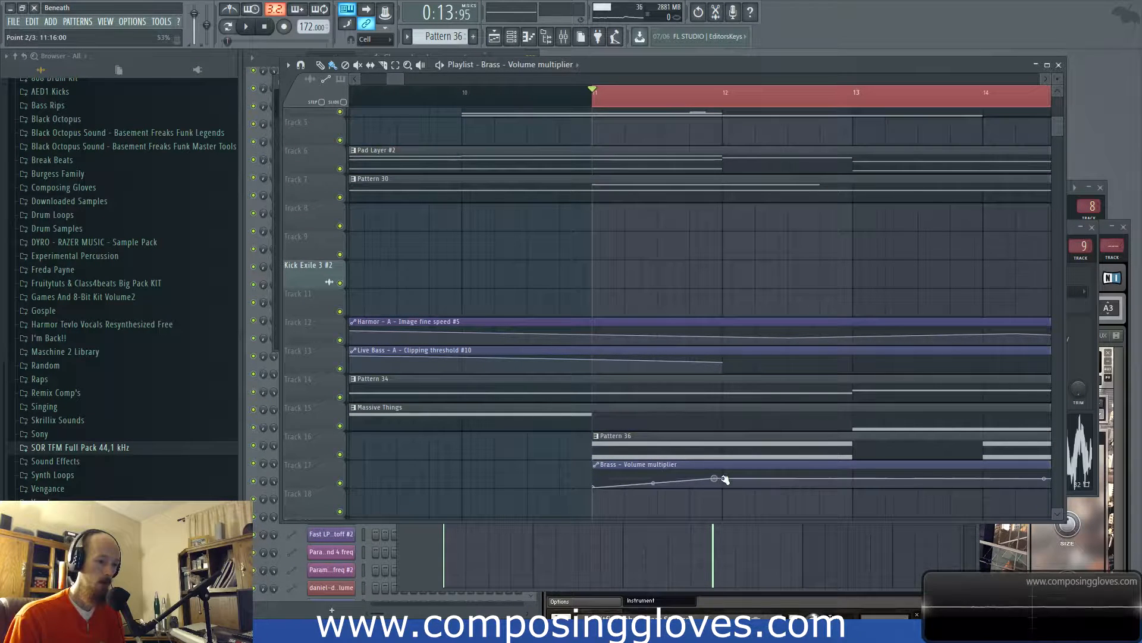
pyautogui.press('space')
pyautogui.rightClick(854, 484)
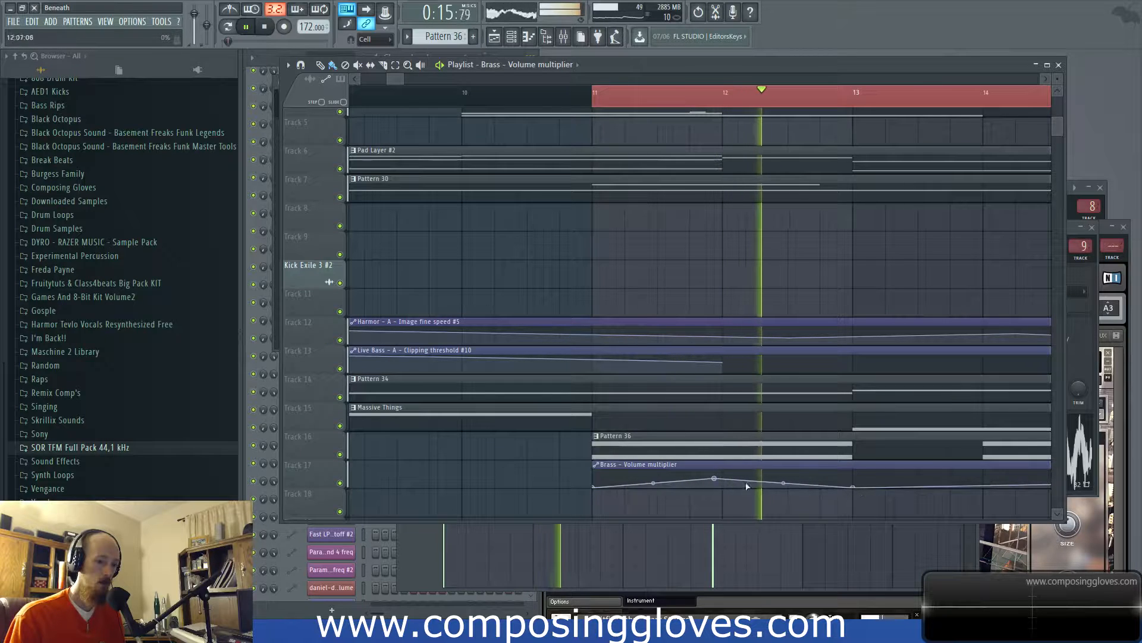
pyautogui.moveTo(714, 478); pyautogui.dragTo(729, 481)
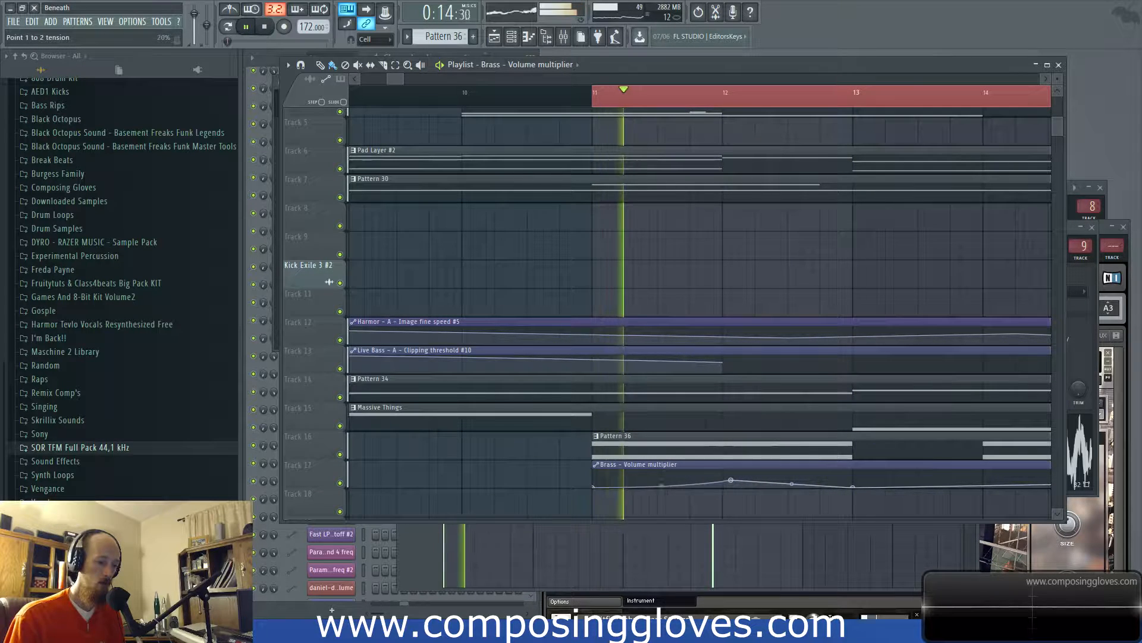
pyautogui.moveTo(730, 480); pyautogui.dragTo(722, 483)
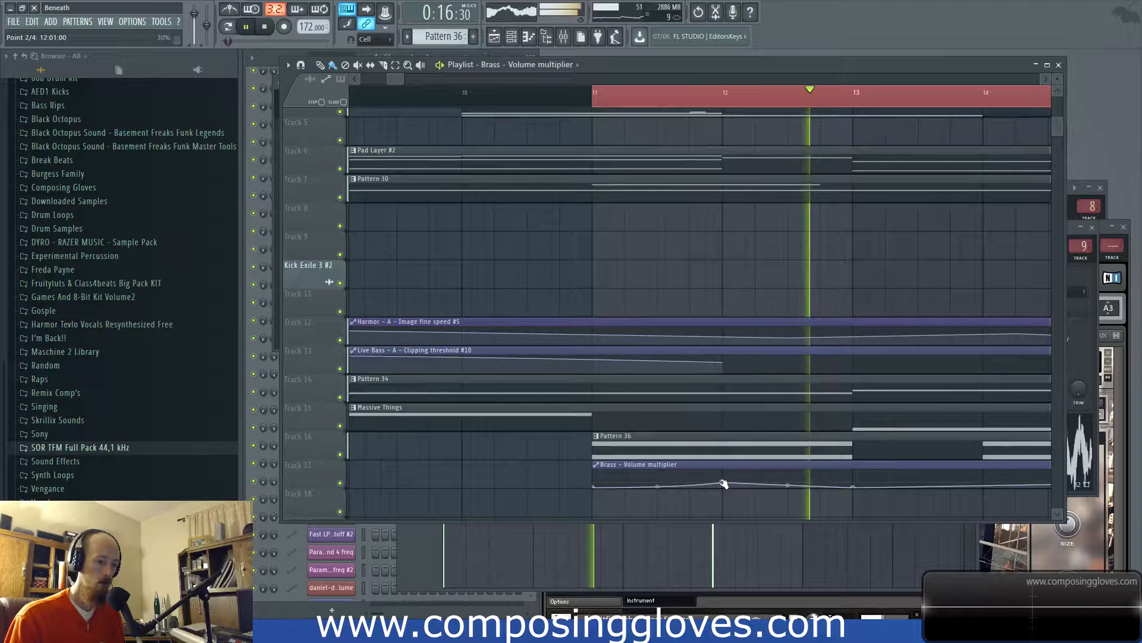
# Shorten the Pattern 36 and Brass volume automation clips to two bars and copy both to bar 15
pyautogui.moveTo(841, 463); pyautogui.dragTo(669, 441)
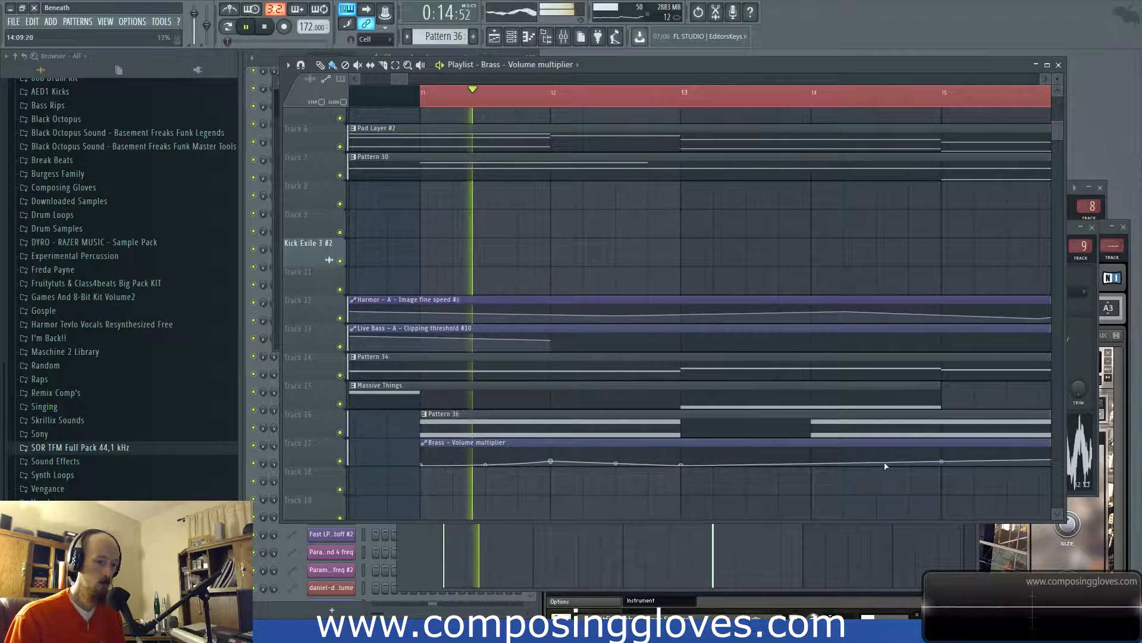
pyautogui.scroll(-3, 849, 470)
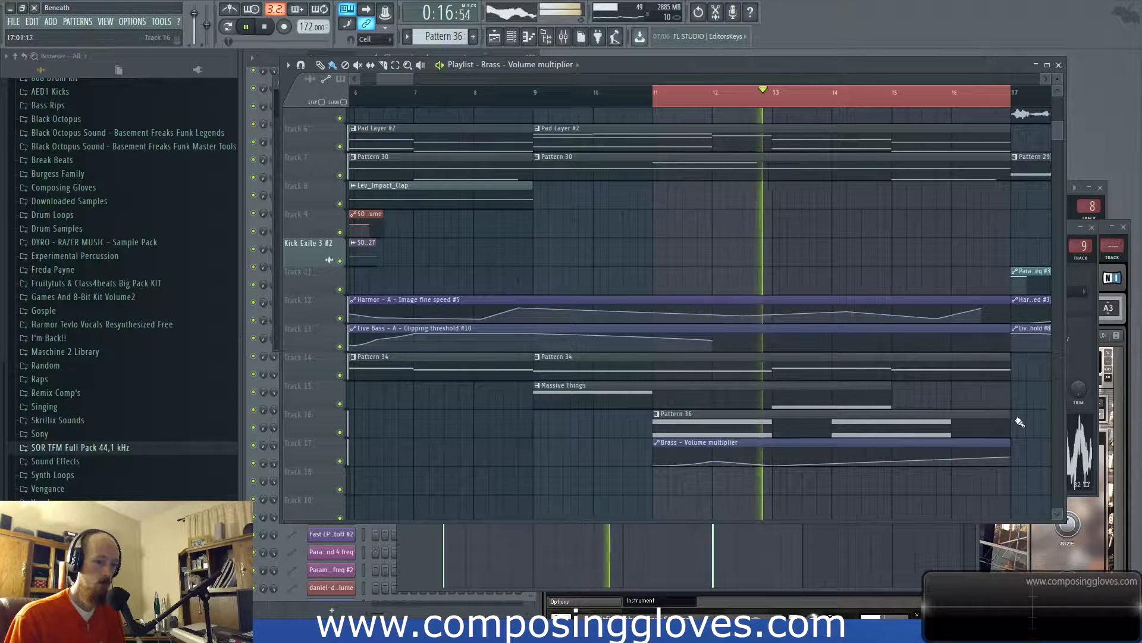
pyautogui.moveTo(1010, 430); pyautogui.dragTo(1000, 453)
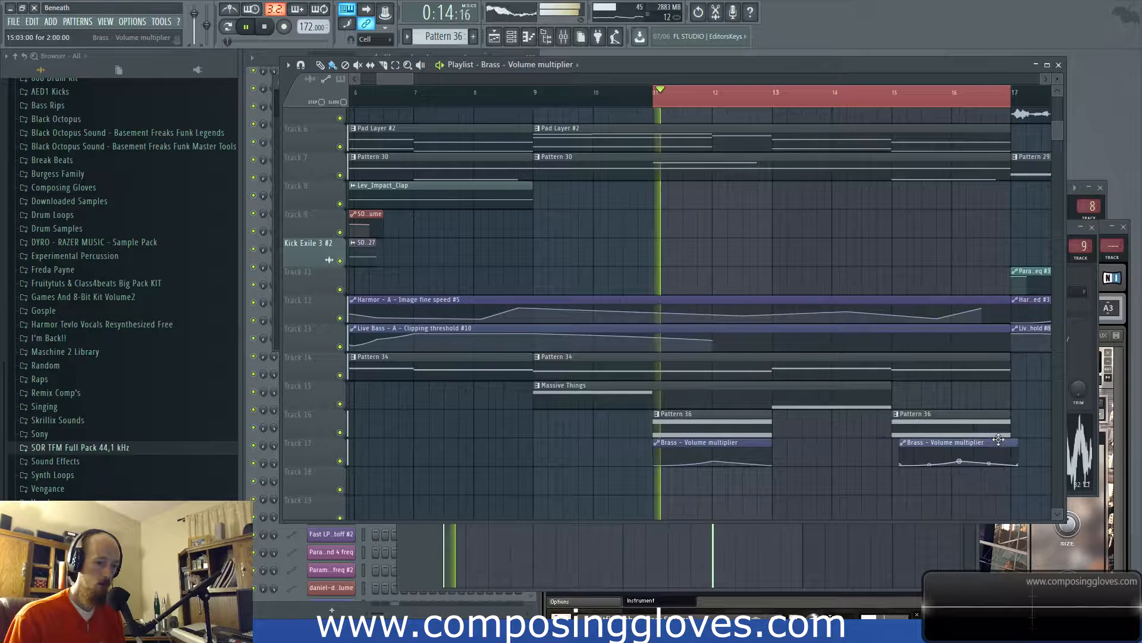
# Raise the Brass volume automation's peak at bar 12 and audition the selected bars
pyautogui.scroll(2, 796, 457)
pyautogui.moveTo(701, 462); pyautogui.dragTo(702, 458)
pyautogui.press('space')
pyautogui.press('space')
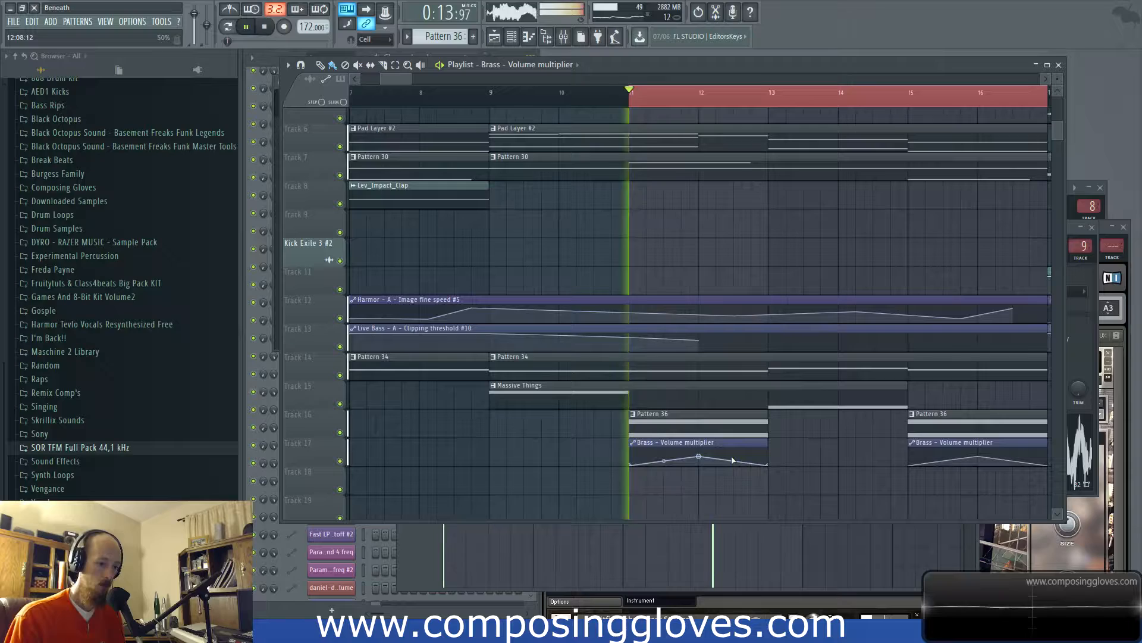
pyautogui.press('space')
# Switch the channel rack from the Automation group to Unsorted and open the Brass channel's Kontakt window
pyautogui.click(249, 57)
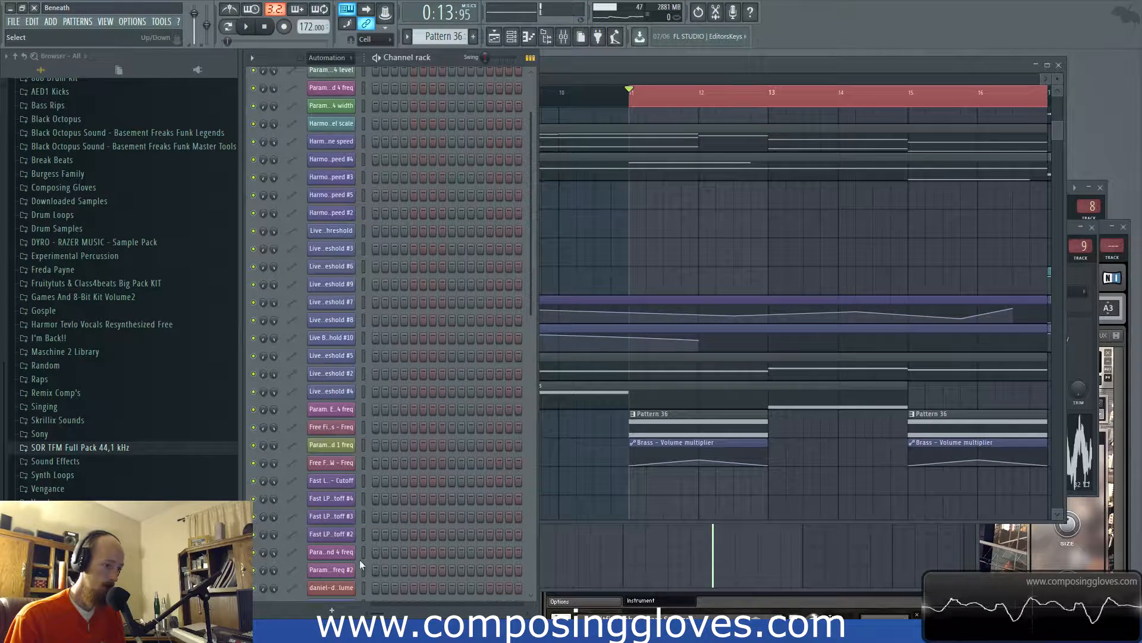
pyautogui.click(331, 57)
pyautogui.click(324, 109)
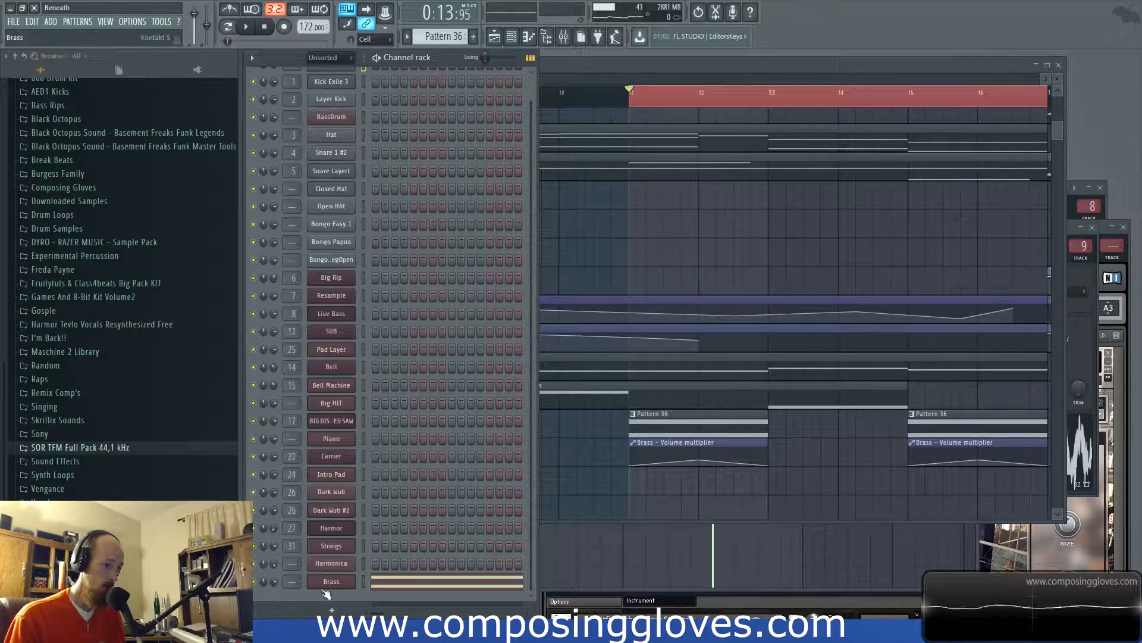
pyautogui.click(329, 581)
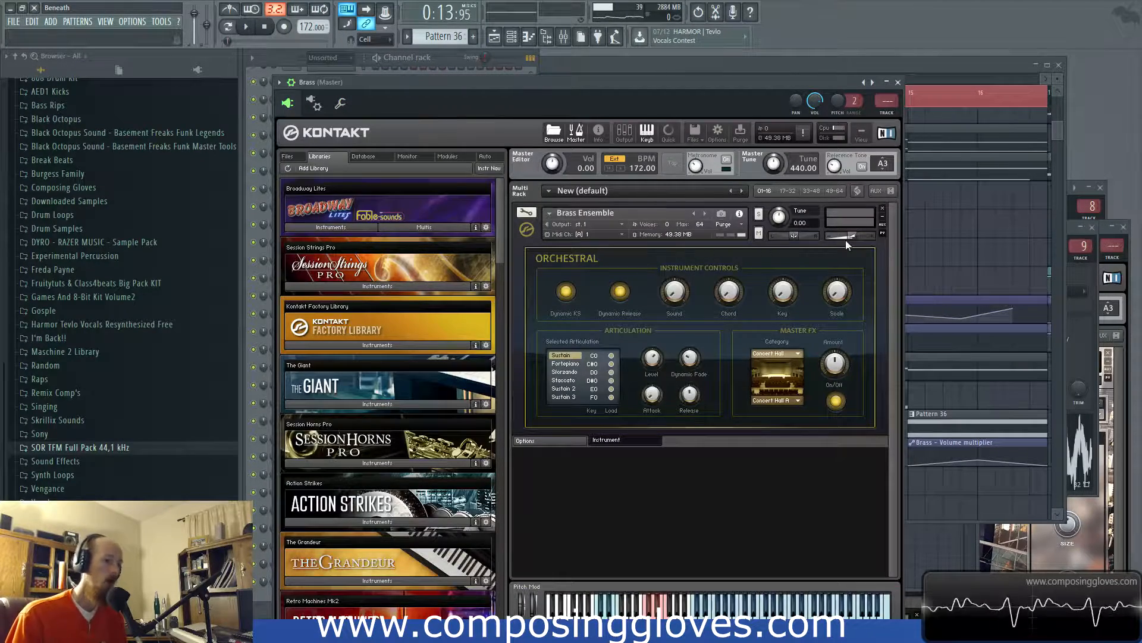
# Unload the Brass Ensemble without saving changes and load the Tuba from the VSL Brass folder
pyautogui.click(883, 207)
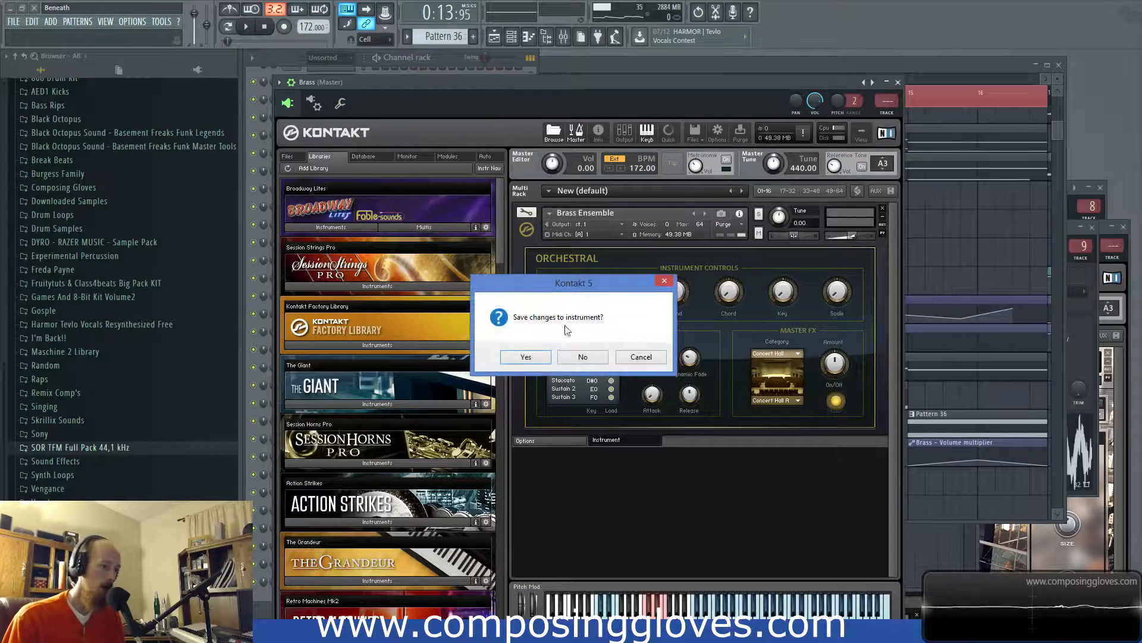
pyautogui.click(582, 356)
pyautogui.click(377, 345)
pyautogui.click(334, 412)
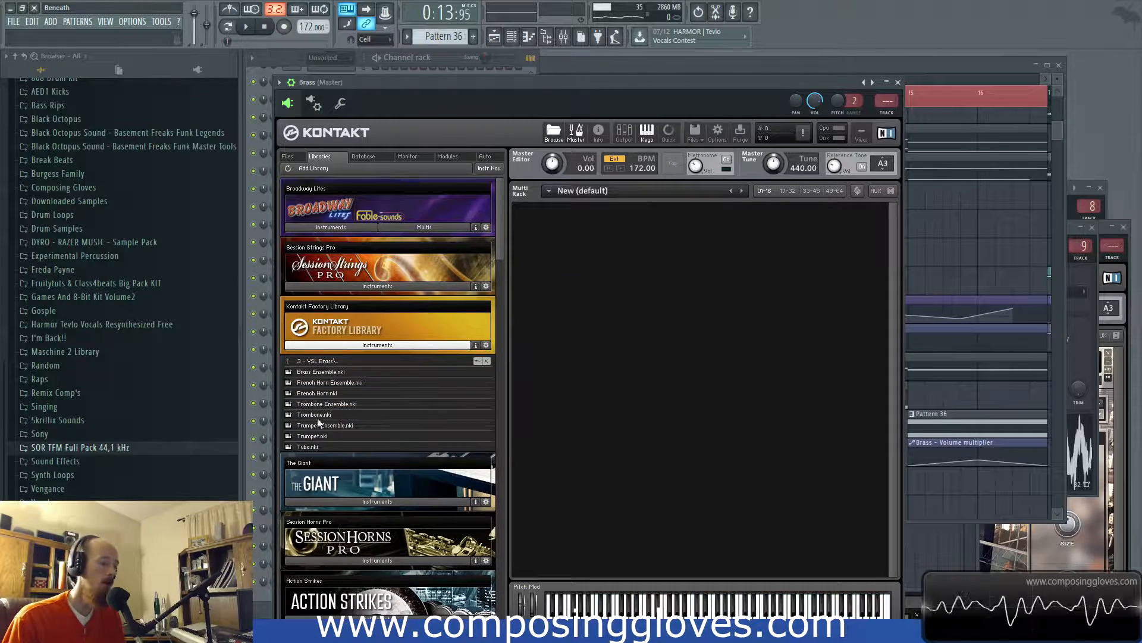
pyautogui.doubleClick(316, 445)
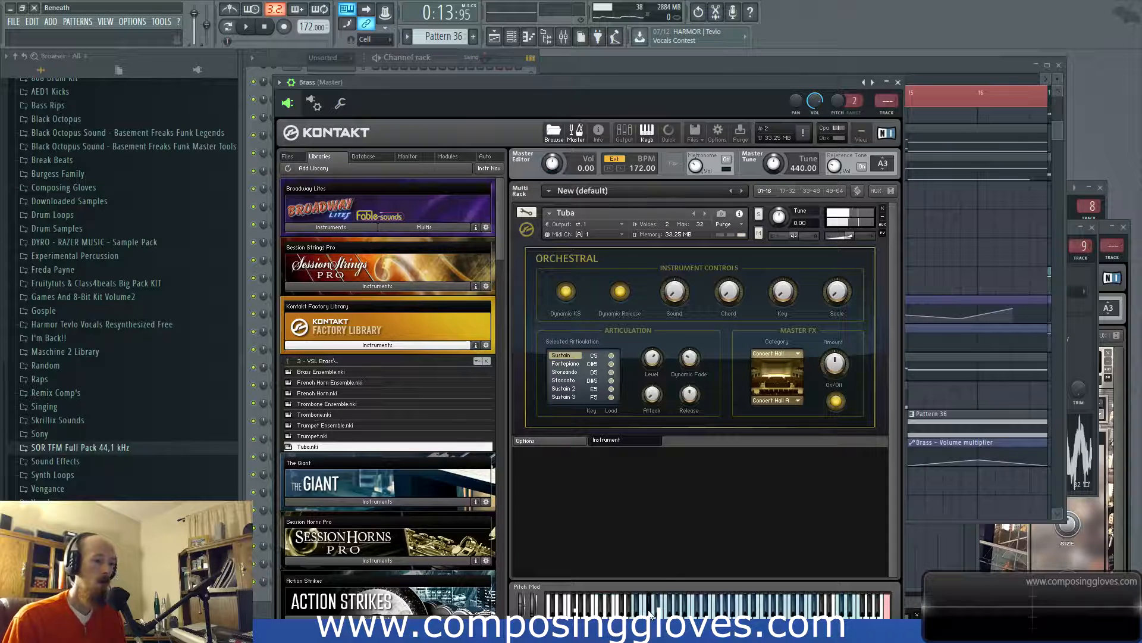
# Solo playlist Tracks 16 and 17 and listen to the tuba part on its own
pyautogui.moveTo(733, 77); pyautogui.dragTo(862, 96)
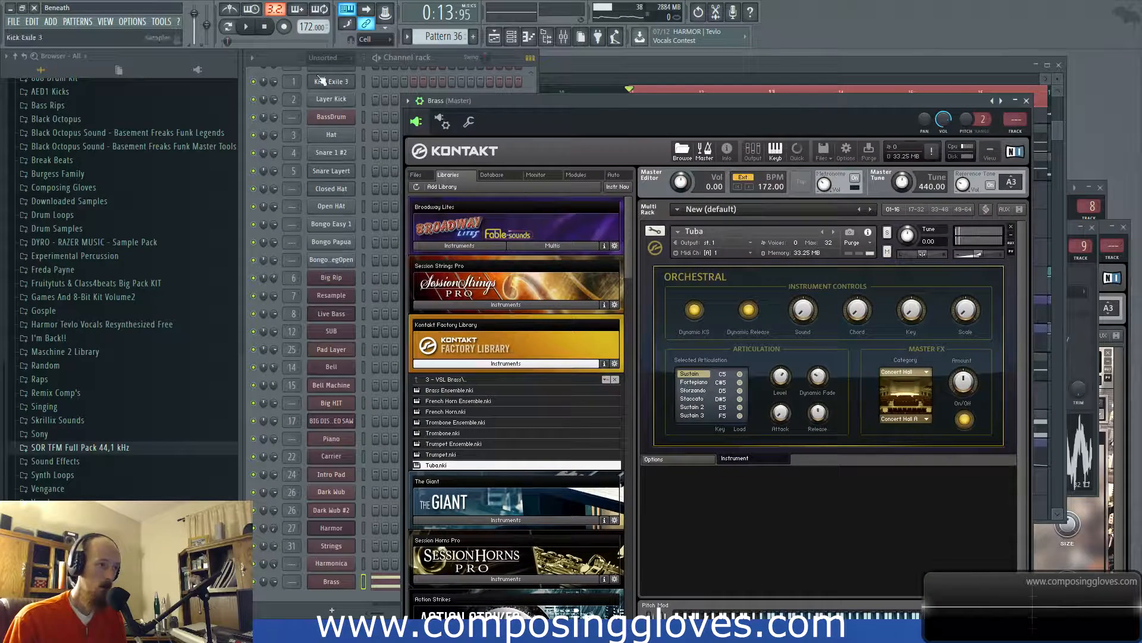
pyautogui.click(650, 65)
pyautogui.rightClick(340, 432)
pyautogui.click(341, 461)
pyautogui.press('space')
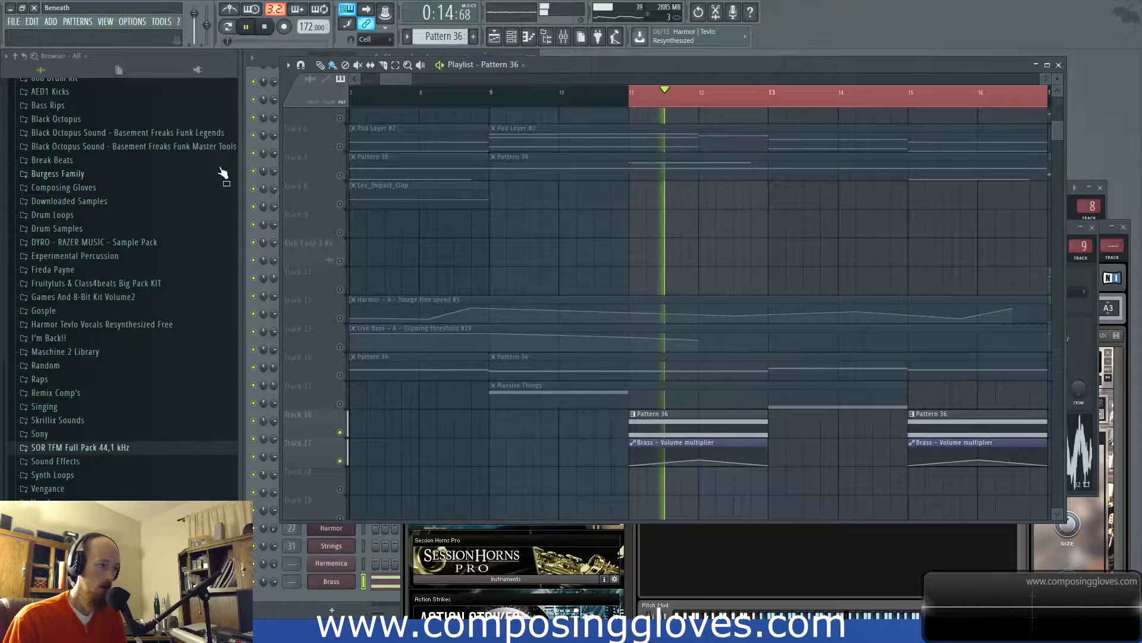
pyautogui.click(256, 71)
# Remove the second chord from Pattern 36 and move the first chord down an octave to F#2 and A2
pyautogui.doubleClick(664, 423)
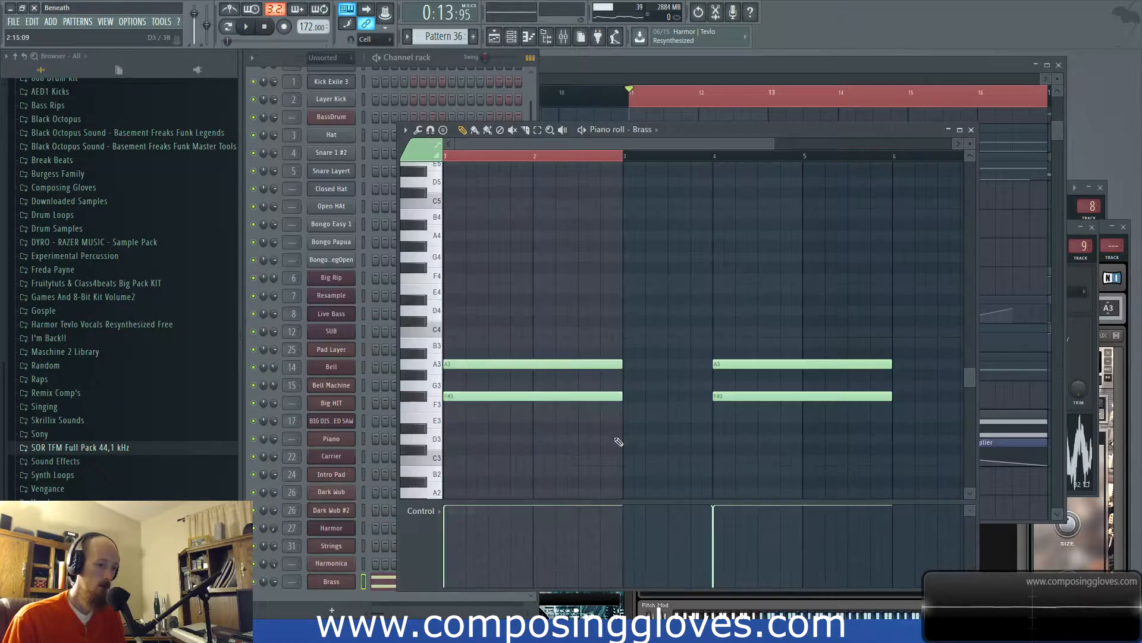
pyautogui.scroll(-3, 525, 324)
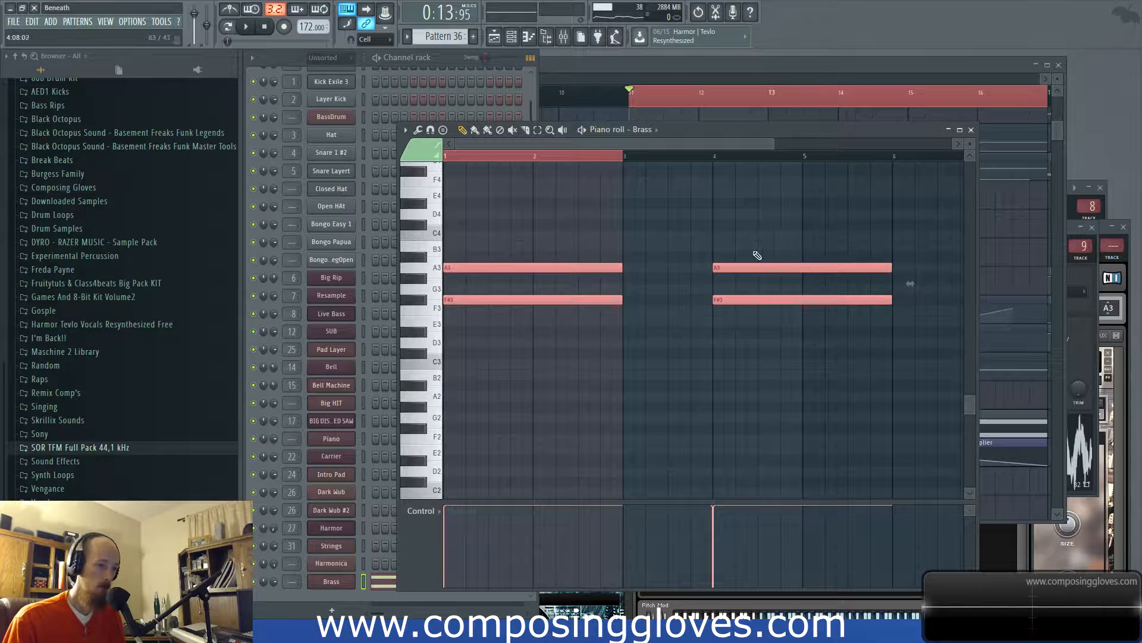
pyautogui.hotkey('ctrl', 'z')
pyautogui.moveTo(516, 222); pyautogui.dragTo(546, 360)
pyautogui.moveTo(525, 303); pyautogui.dragTo(493, 434)
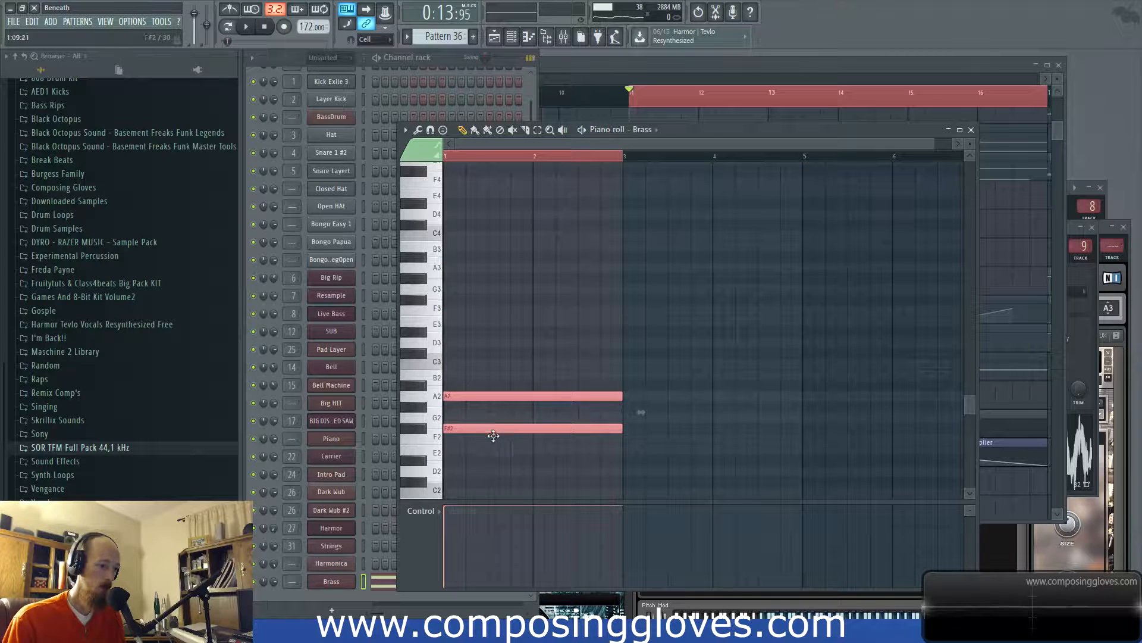
# Load the Trombone from the VSL Brass folder alongside the Tuba in the Brass channel's Kontakt and listen to the layered sound
pyautogui.press('space')
pyautogui.press('space')
pyautogui.click(340, 583)
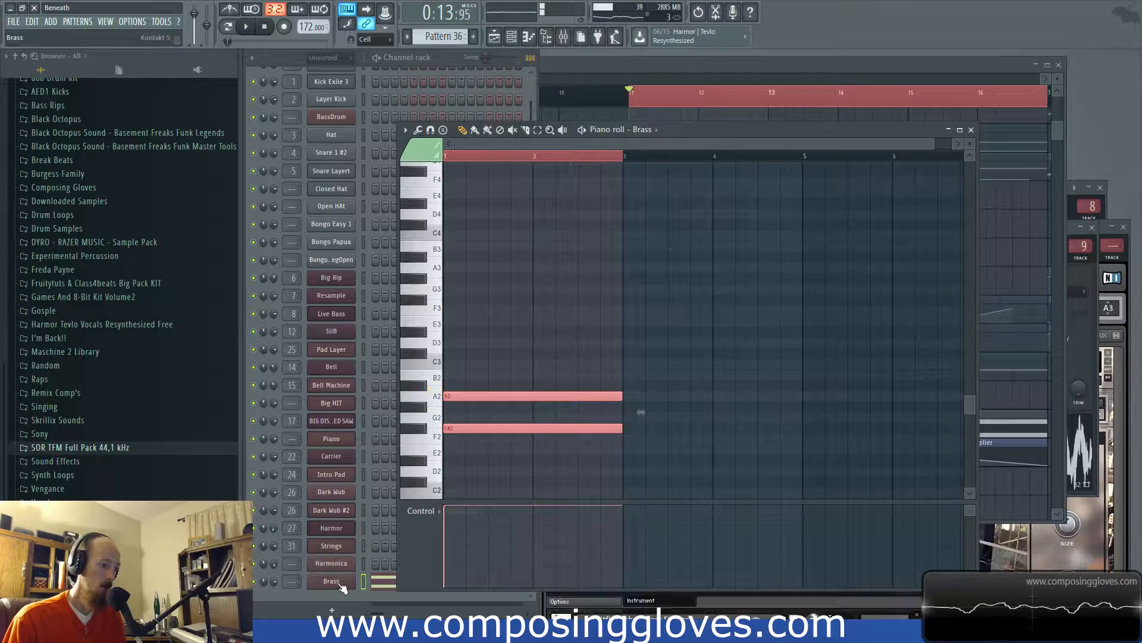
pyautogui.click(504, 364)
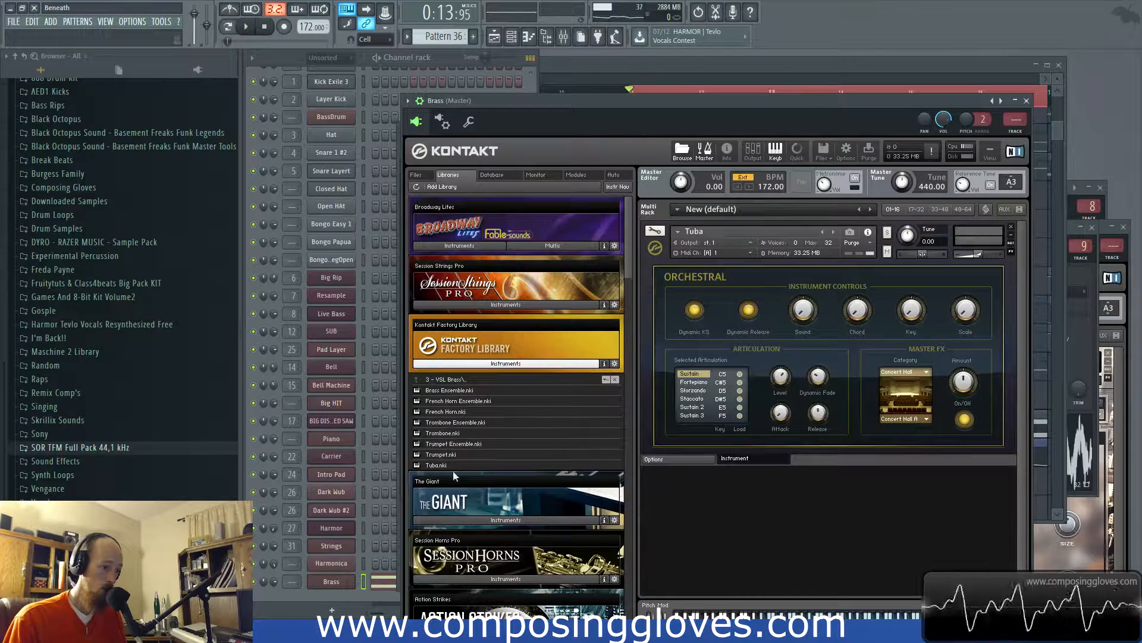
pyautogui.doubleClick(448, 433)
pyautogui.scroll(-3, 758, 470)
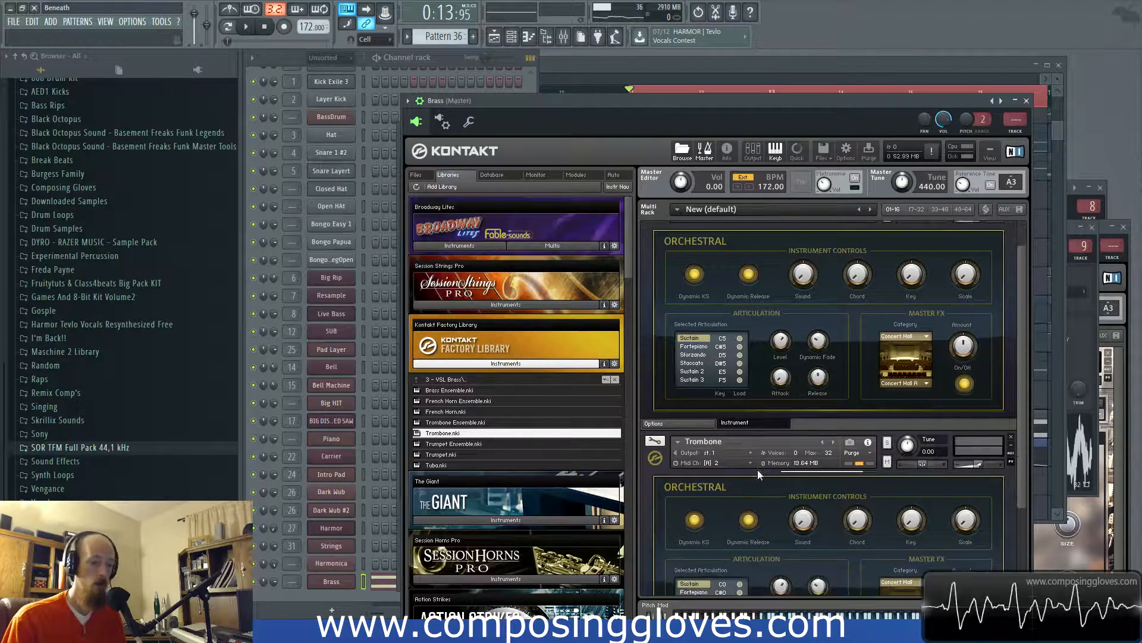
pyautogui.scroll(-1, 766, 472)
pyautogui.moveTo(719, 96); pyautogui.dragTo(692, 42)
pyautogui.press('space')
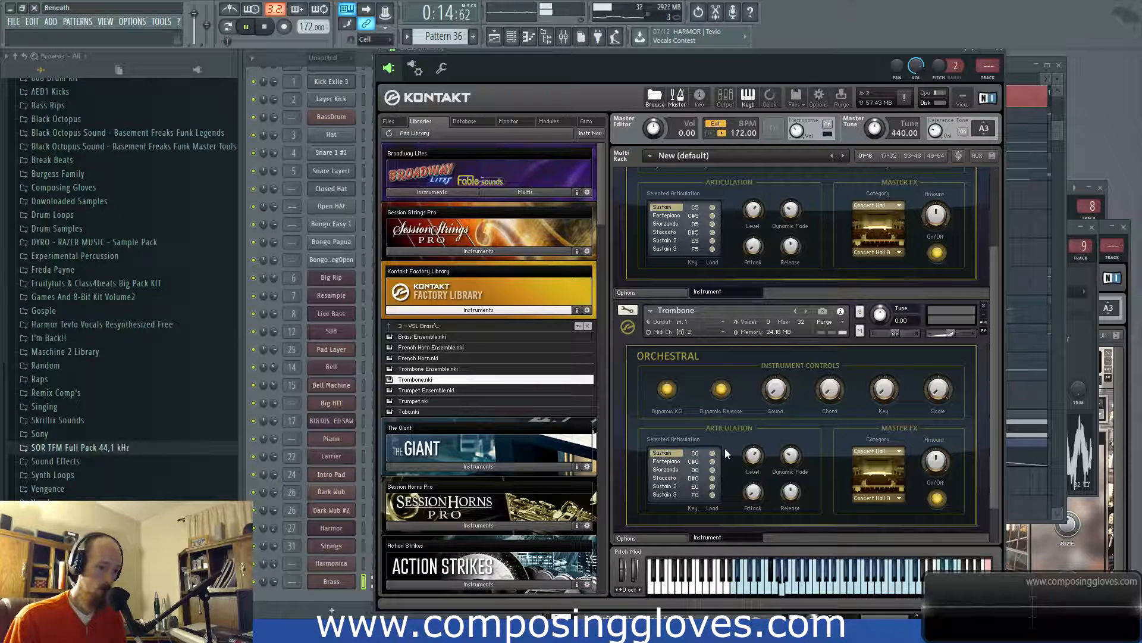
pyautogui.press('space')
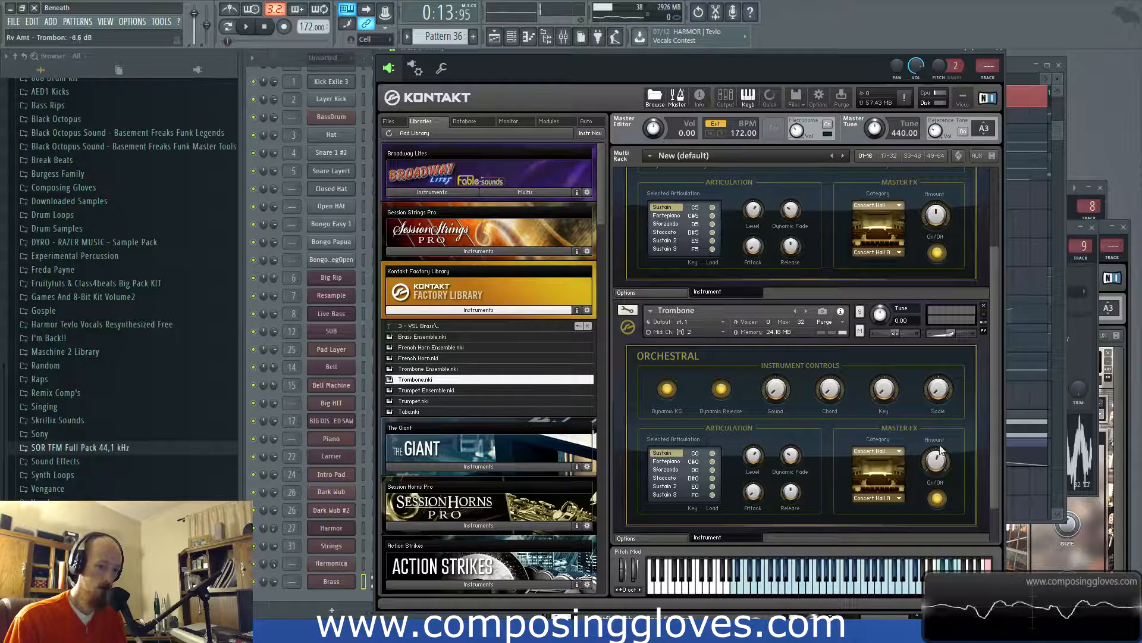
# Switch off the Master FX reverb on both the Tuba and the Trombone
pyautogui.press('space')
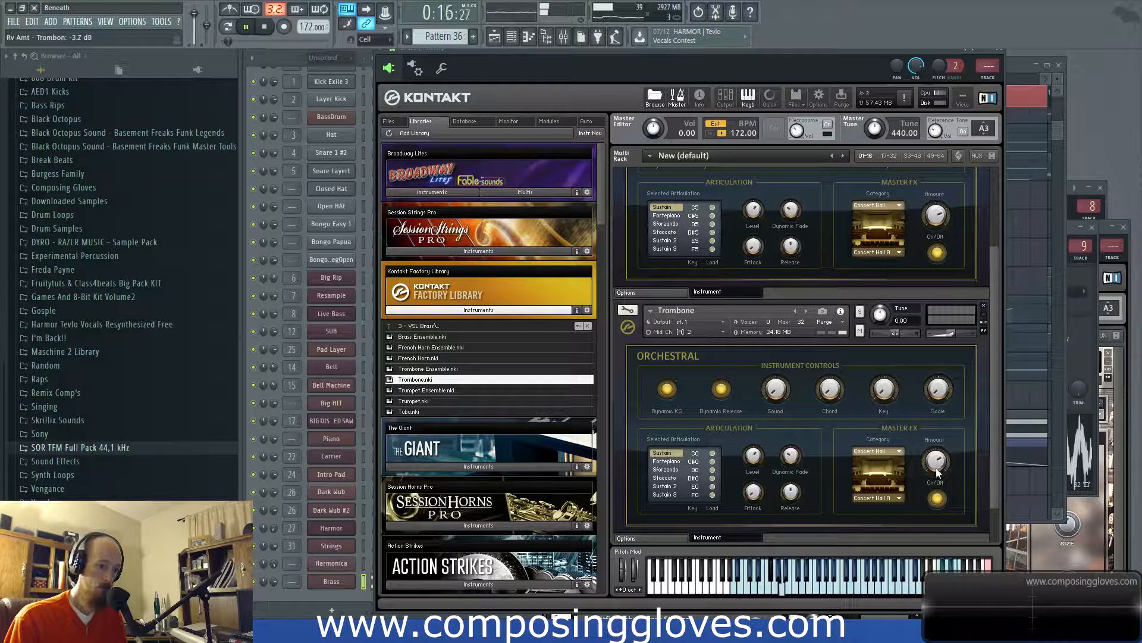
pyautogui.press('space')
pyautogui.press('space')
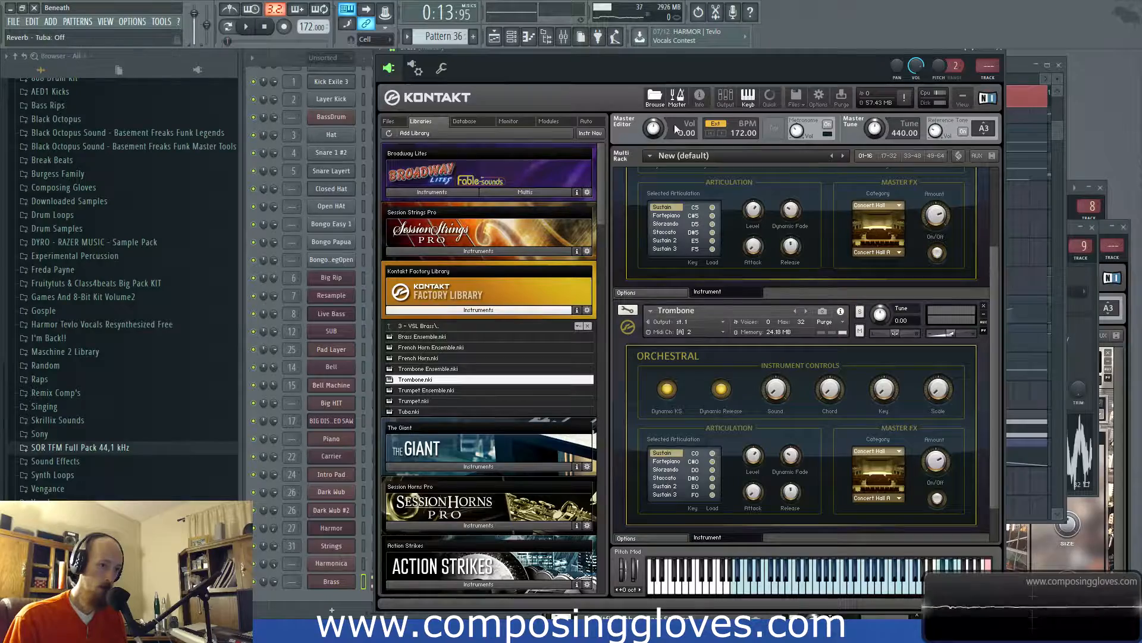
pyautogui.moveTo(666, 59); pyautogui.dragTo(772, 138)
# Route the Brass channel to the free mixer track 32
pyautogui.click(563, 38)
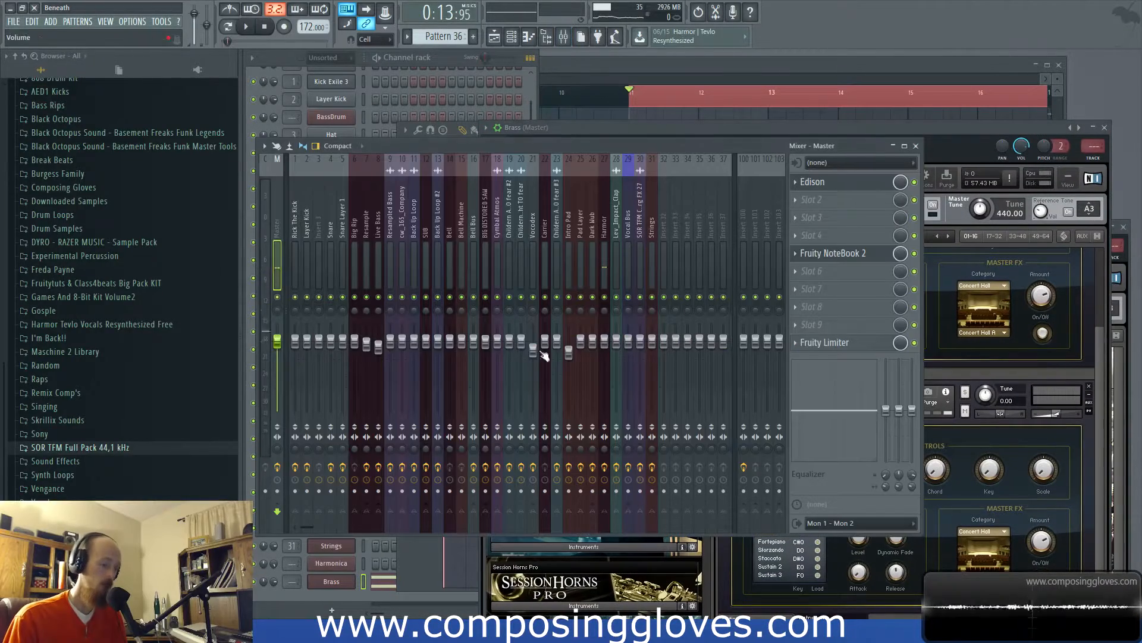
pyautogui.click(253, 87)
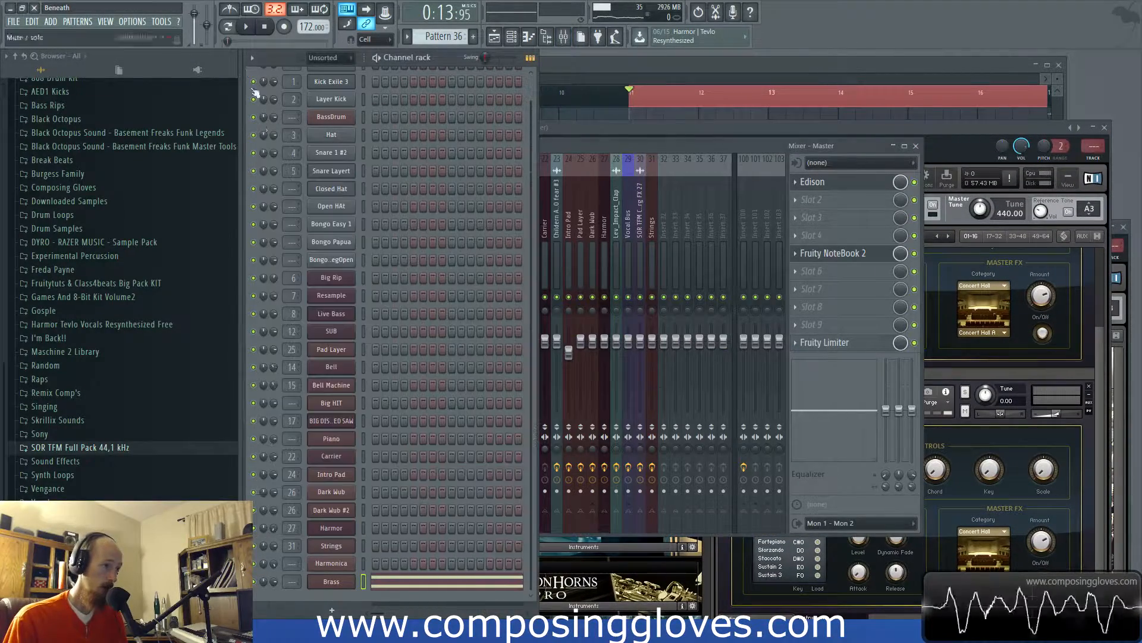
pyautogui.click(329, 583)
pyautogui.hotkey('ctrl', 'l')
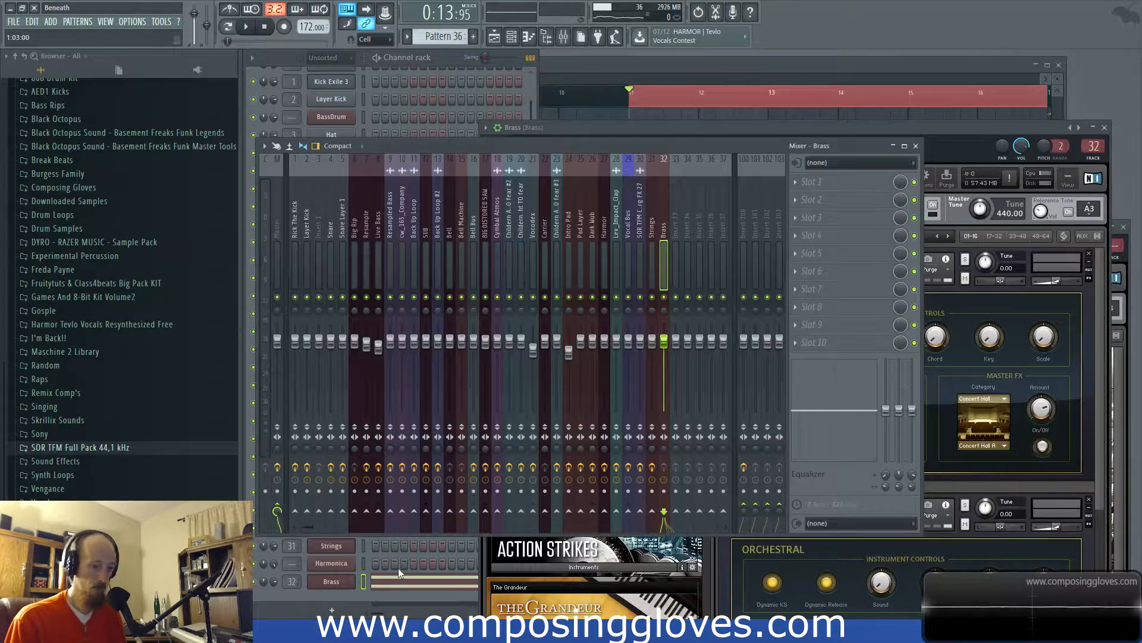
# Insert Fruity Reeverb 2 in the first effect slot of the Brass mixer track and raise its early reflections level while listening
pyautogui.click(808, 189)
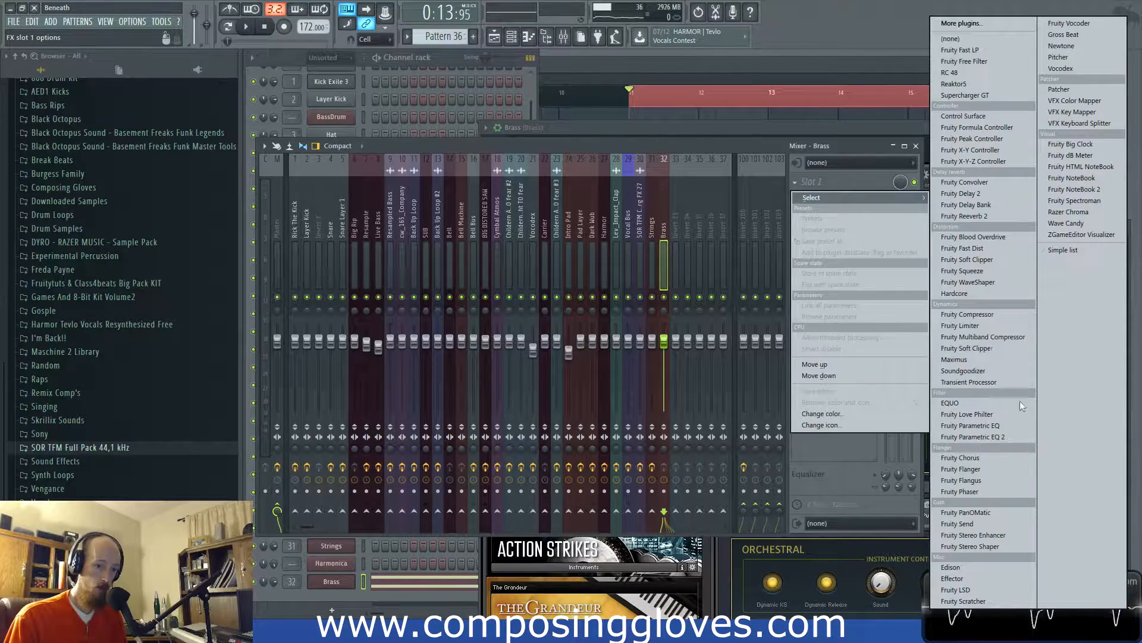
pyautogui.click(984, 217)
pyautogui.press('space')
pyautogui.moveTo(536, 190); pyautogui.dragTo(541, 183)
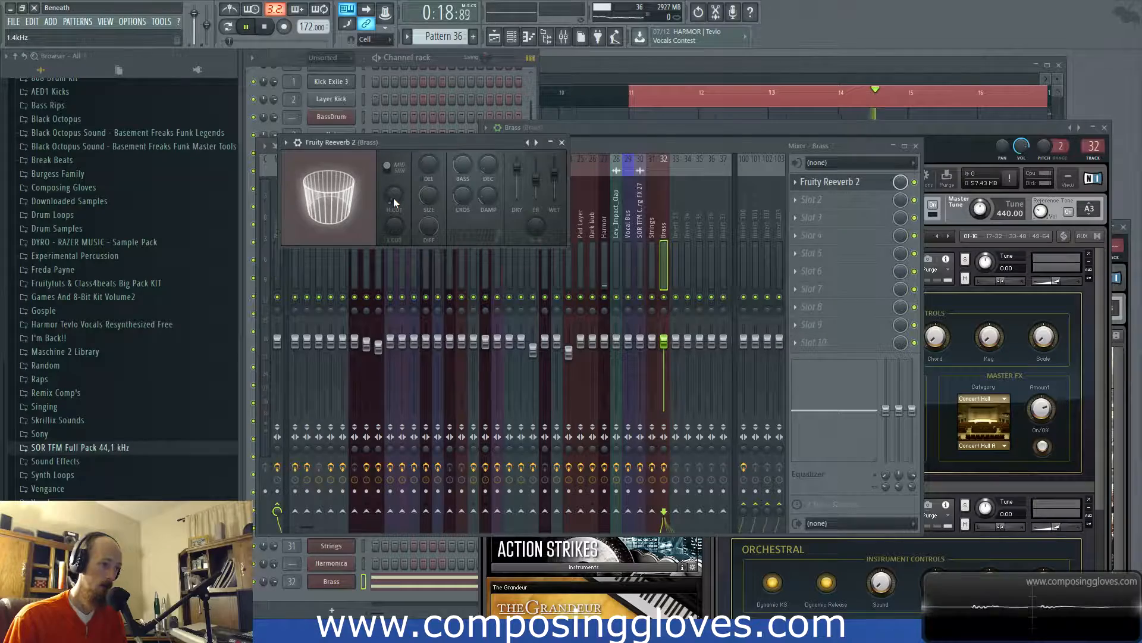
pyautogui.press('space')
pyautogui.press('space')
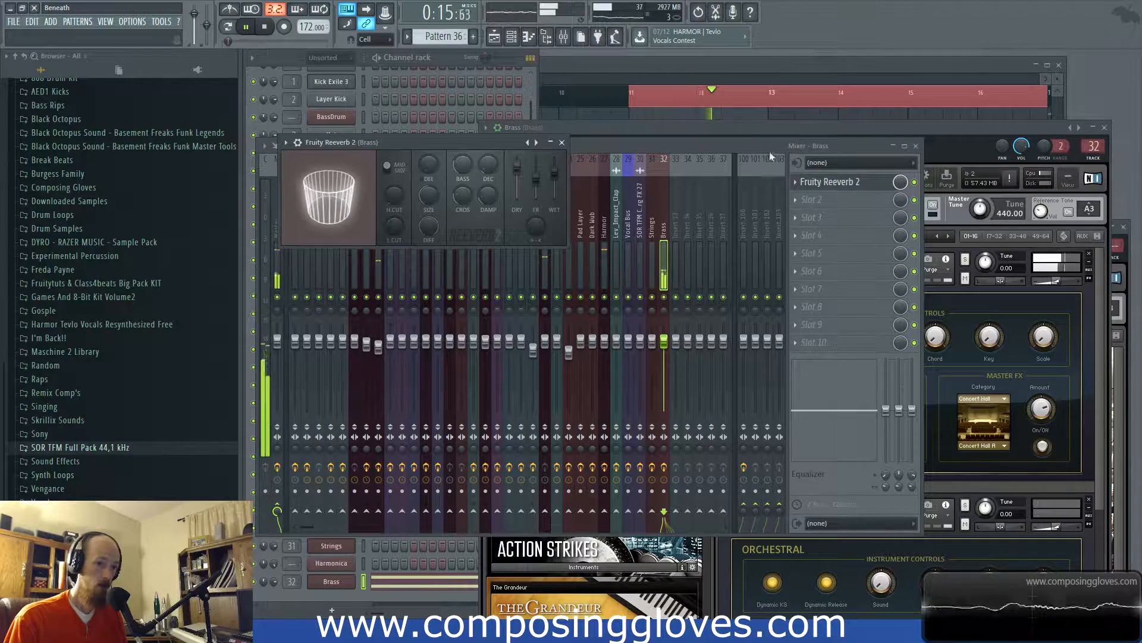
# Reshape the Brass volume multiplier automation on Track 17 into a smooth, rounded swell while the loop plays
pyautogui.click(965, 127)
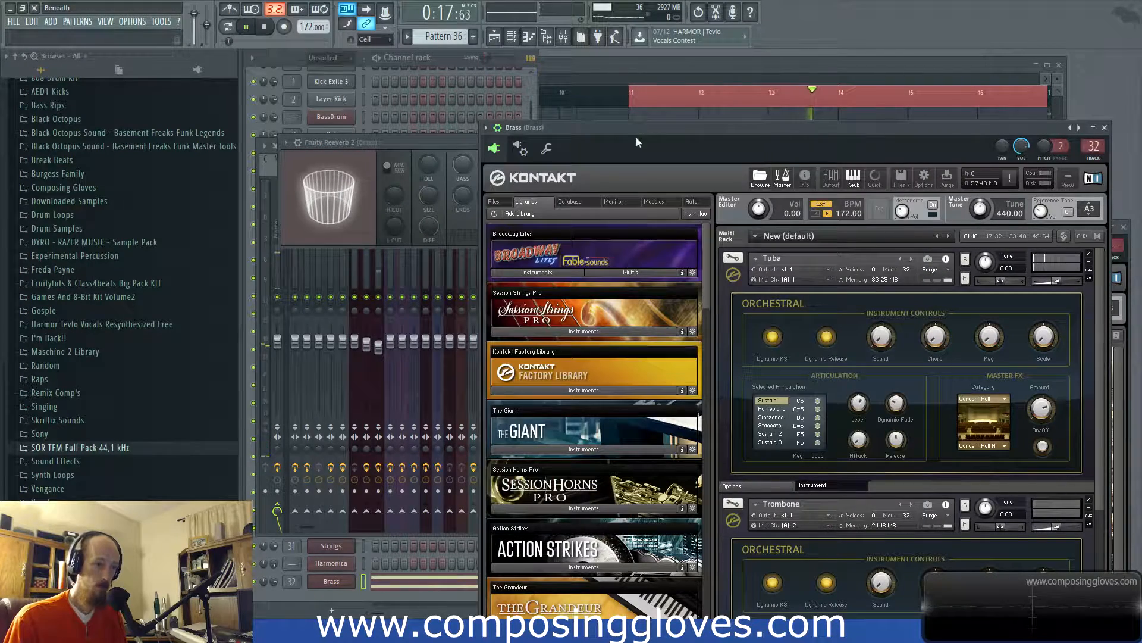
pyautogui.click(665, 64)
pyautogui.press('space')
pyautogui.press('space')
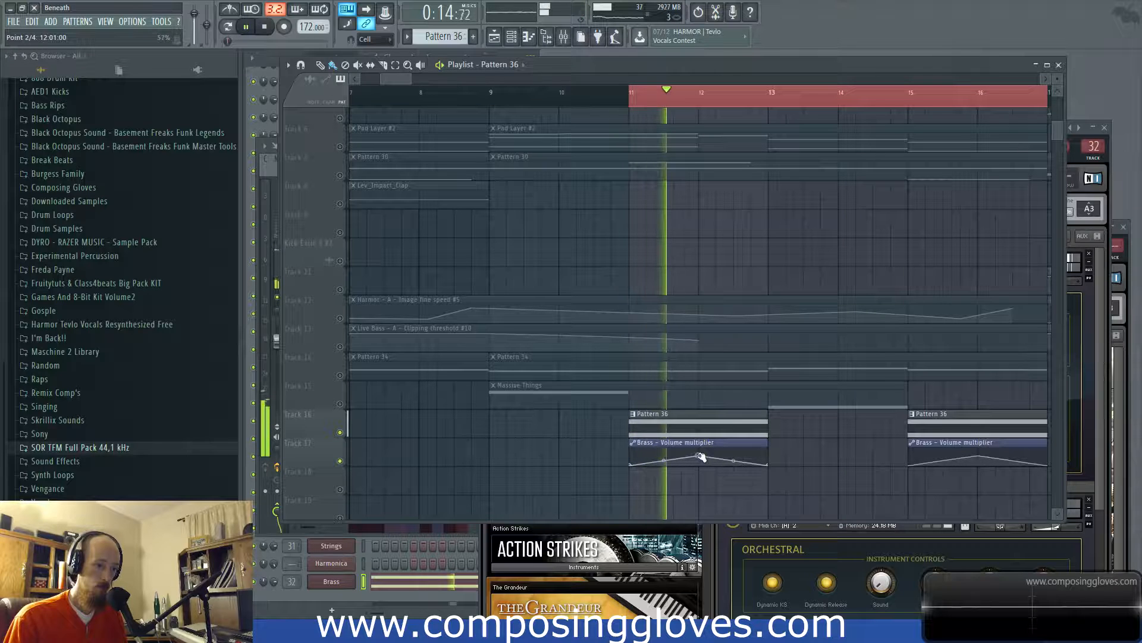
pyautogui.moveTo(699, 456); pyautogui.dragTo(734, 459)
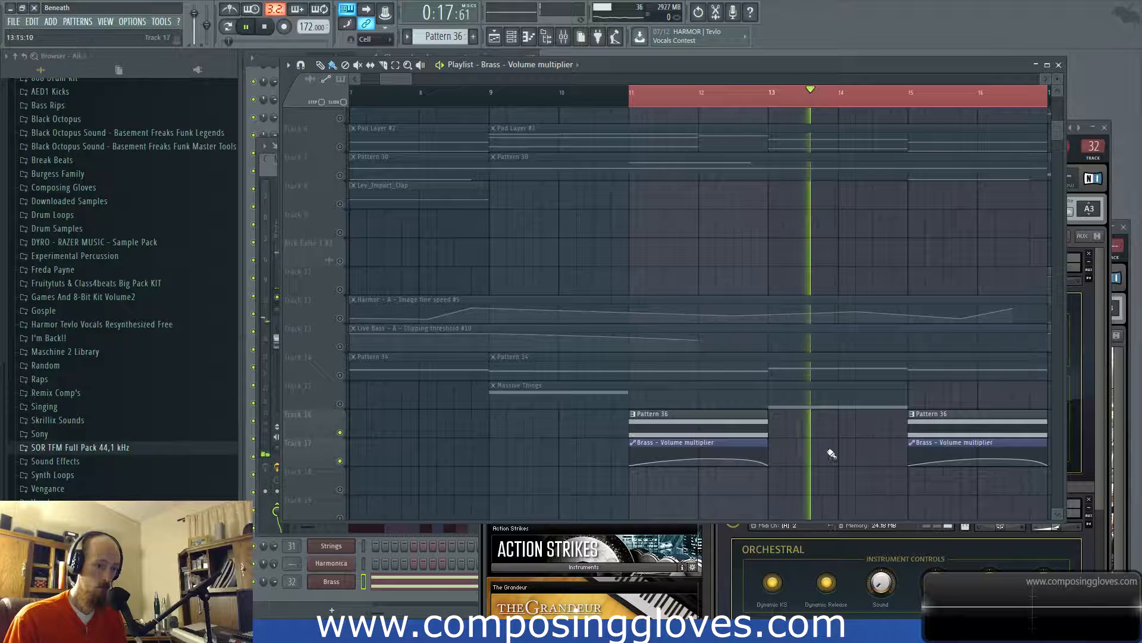
# Shorten the A2 note in Pattern 36 to one bar and listen to the result
pyautogui.doubleClick(723, 433)
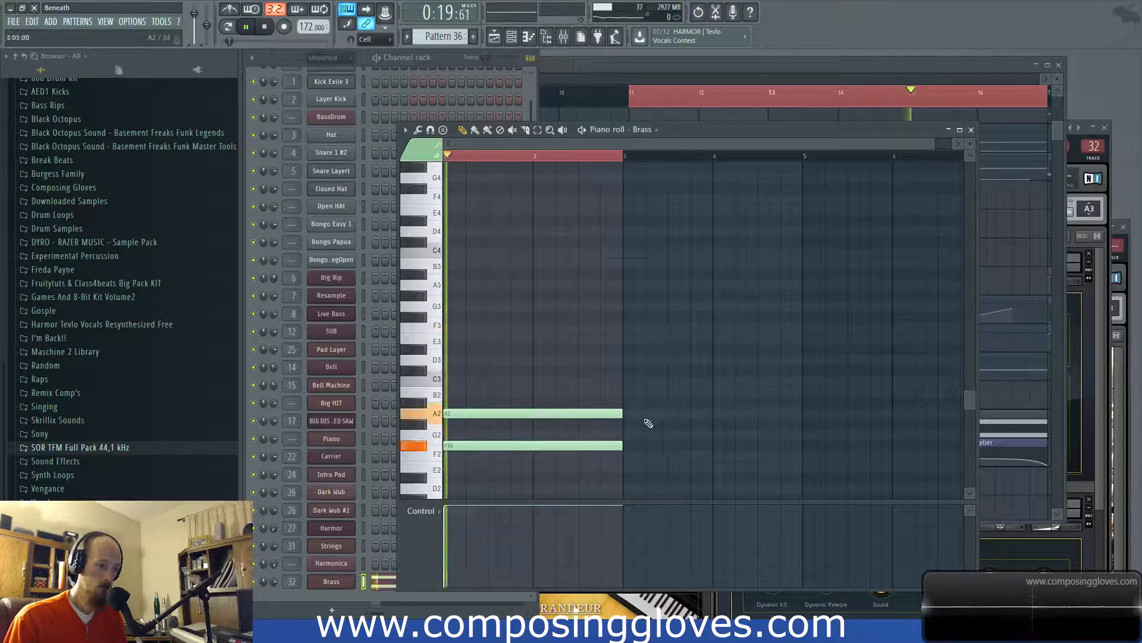
pyautogui.rightClick(616, 413)
pyautogui.press('space')
pyautogui.click(449, 404)
pyautogui.moveTo(430, 415); pyautogui.dragTo(431, 415)
pyautogui.press('space')
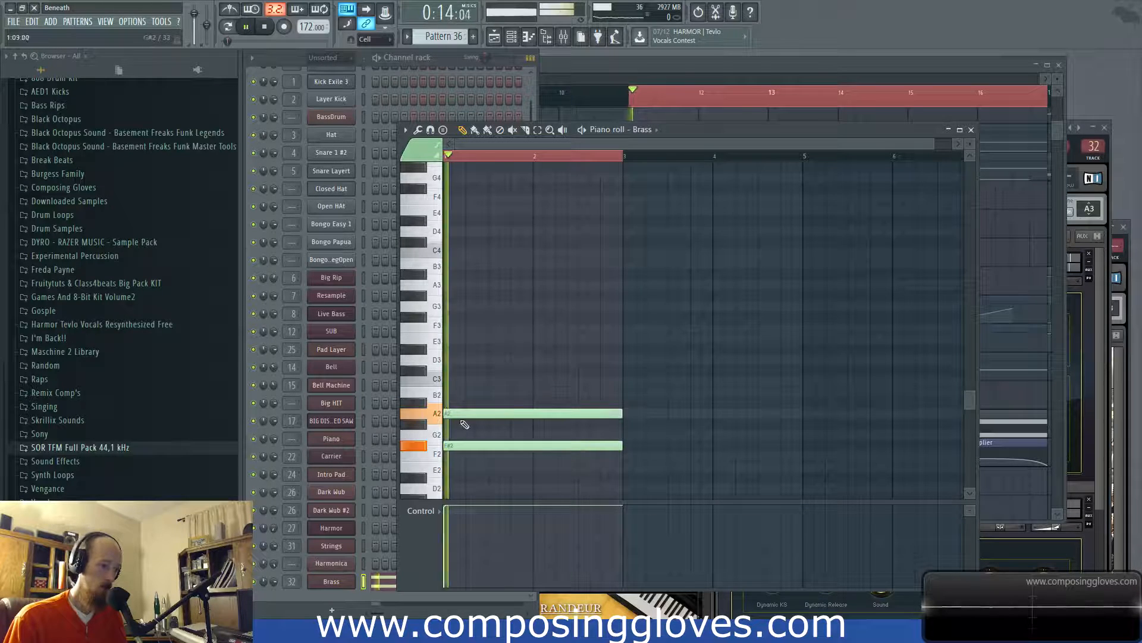
pyautogui.moveTo(621, 413); pyautogui.dragTo(532, 416)
pyautogui.press('space')
pyautogui.press('space')
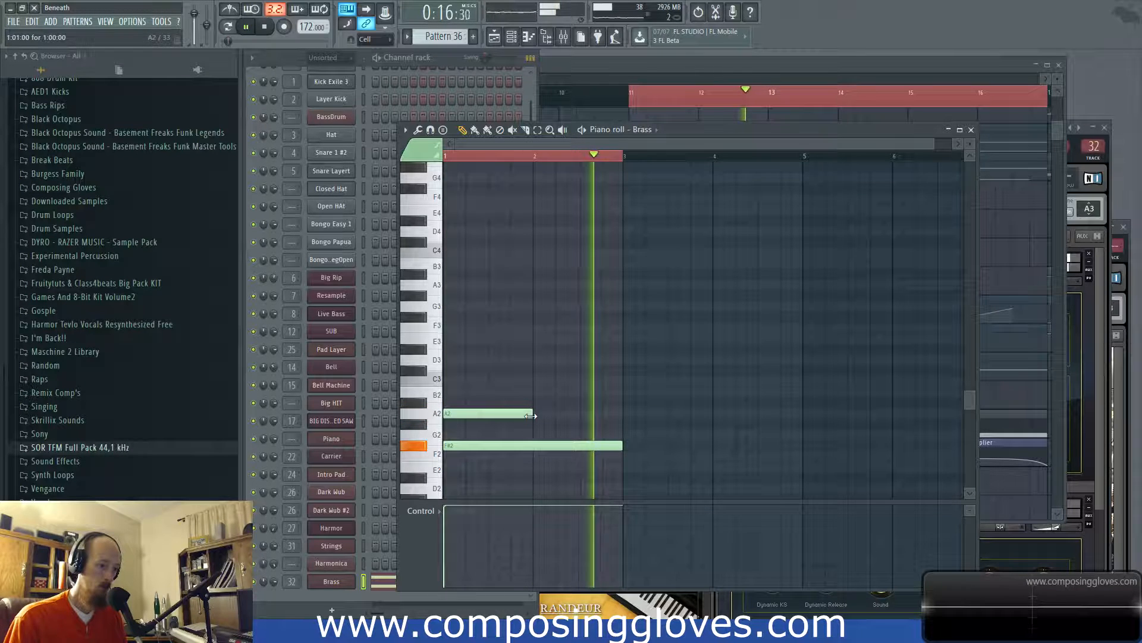
# Extend the A2 note in Pattern 36 to two bars, play the chord, and try to reopen the Brass channel's Kontakt window
pyautogui.scroll(-4, 435, 421)
pyautogui.press('space')
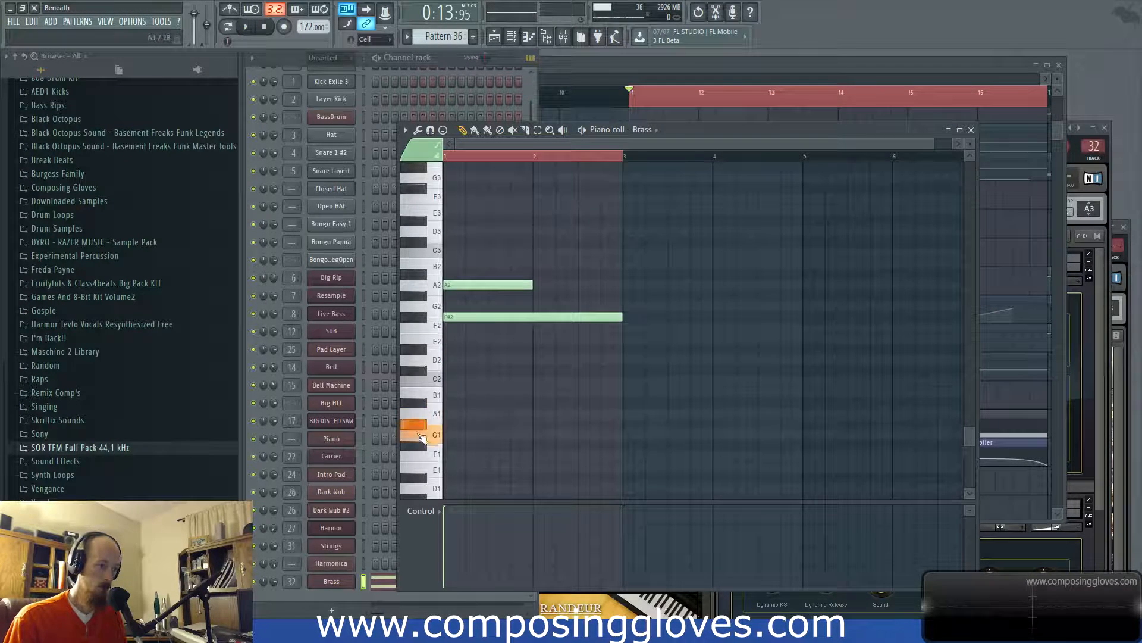
pyautogui.press('space')
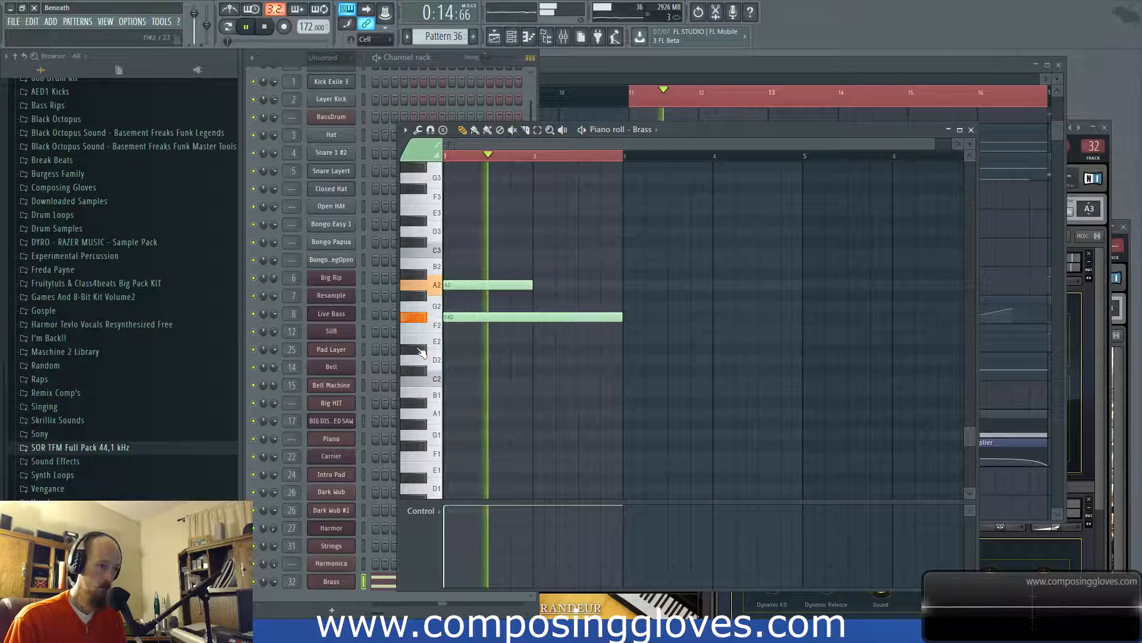
pyautogui.press('space')
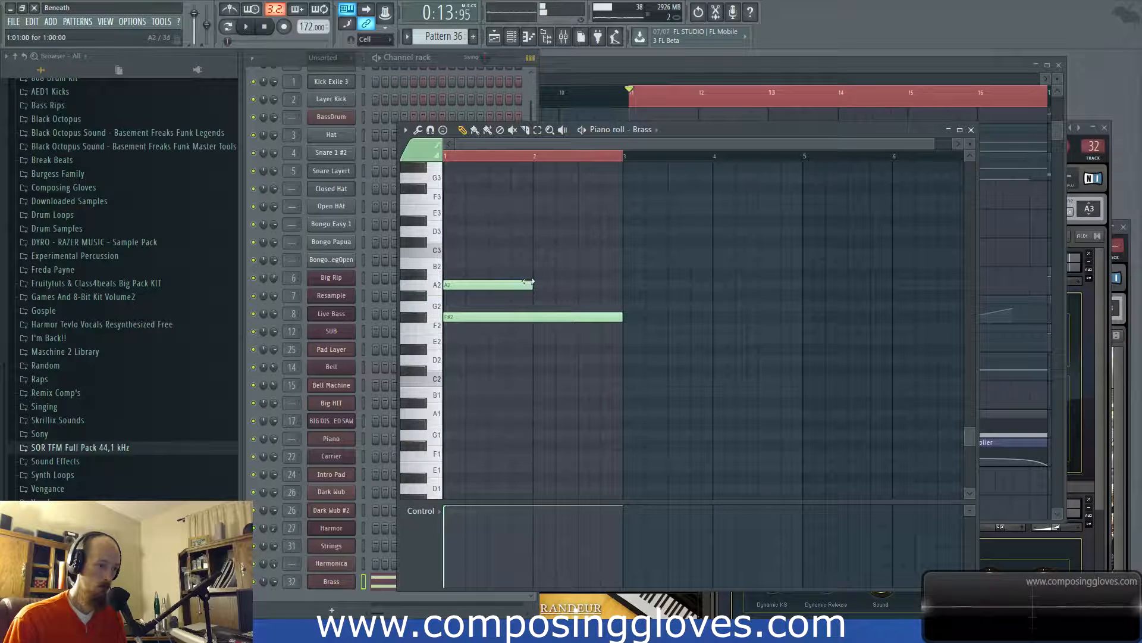
pyautogui.moveTo(529, 281); pyautogui.dragTo(624, 286)
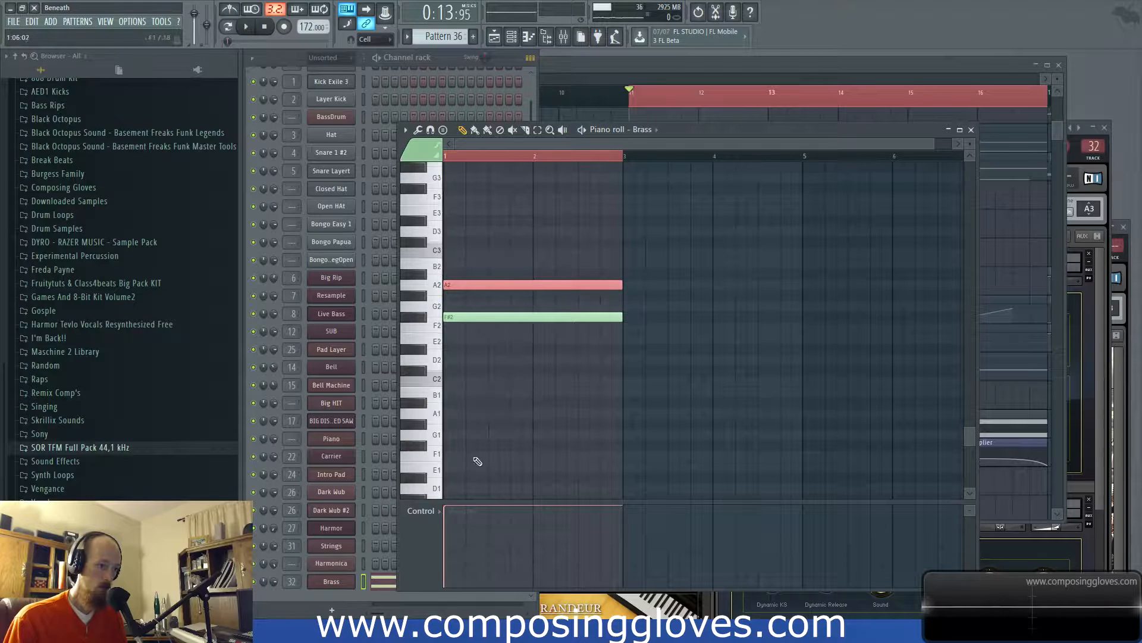
pyautogui.press('space')
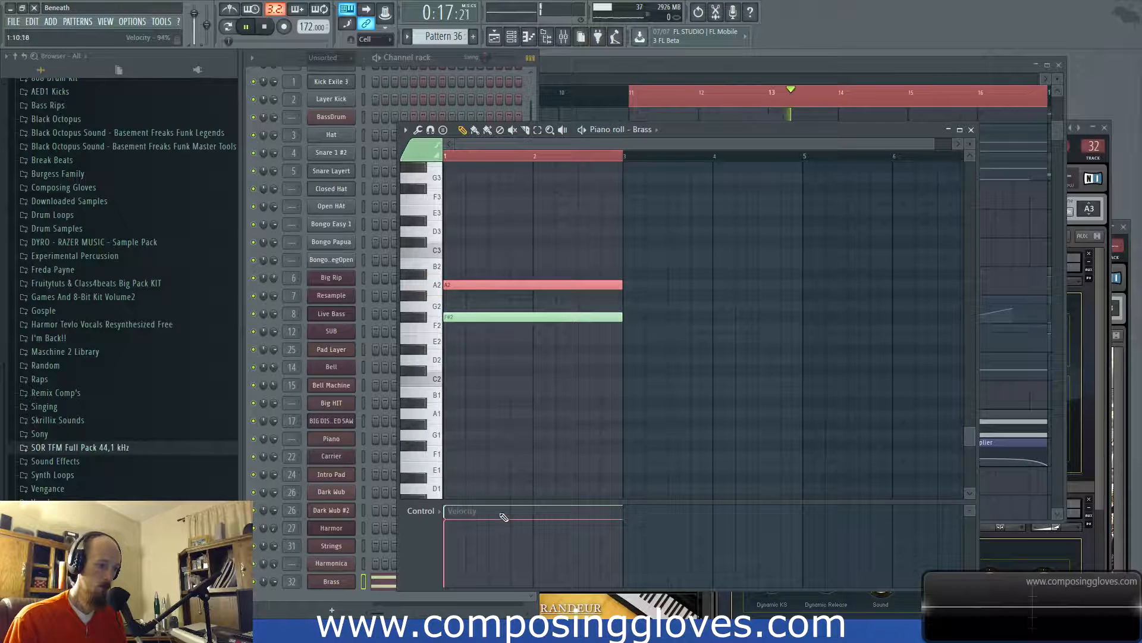
pyautogui.click(705, 63)
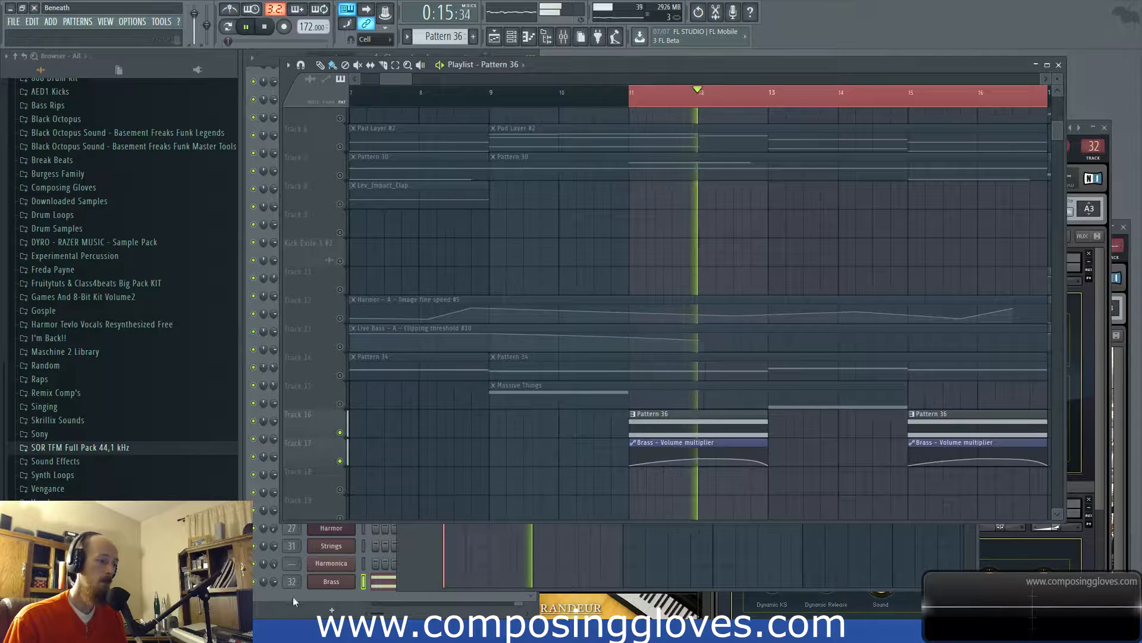
pyautogui.click(331, 582)
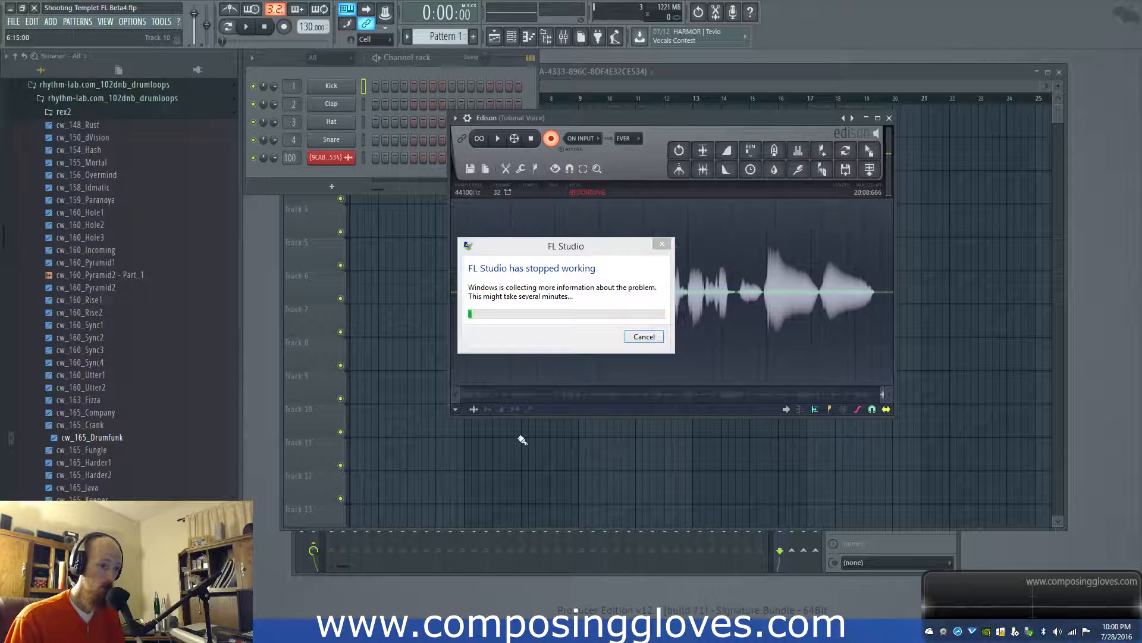
# Dismiss the crash report, relaunch FL Studio 12 (64bit) and reopen the Beneath project
pyautogui.moveTo(256, 631)
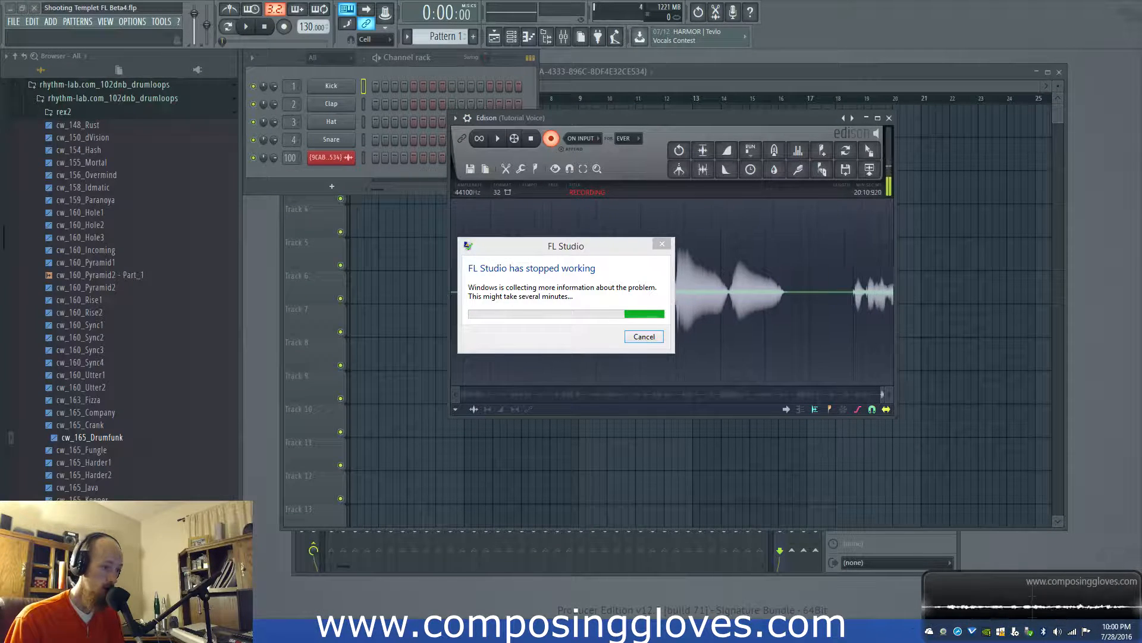
pyautogui.click(615, 332)
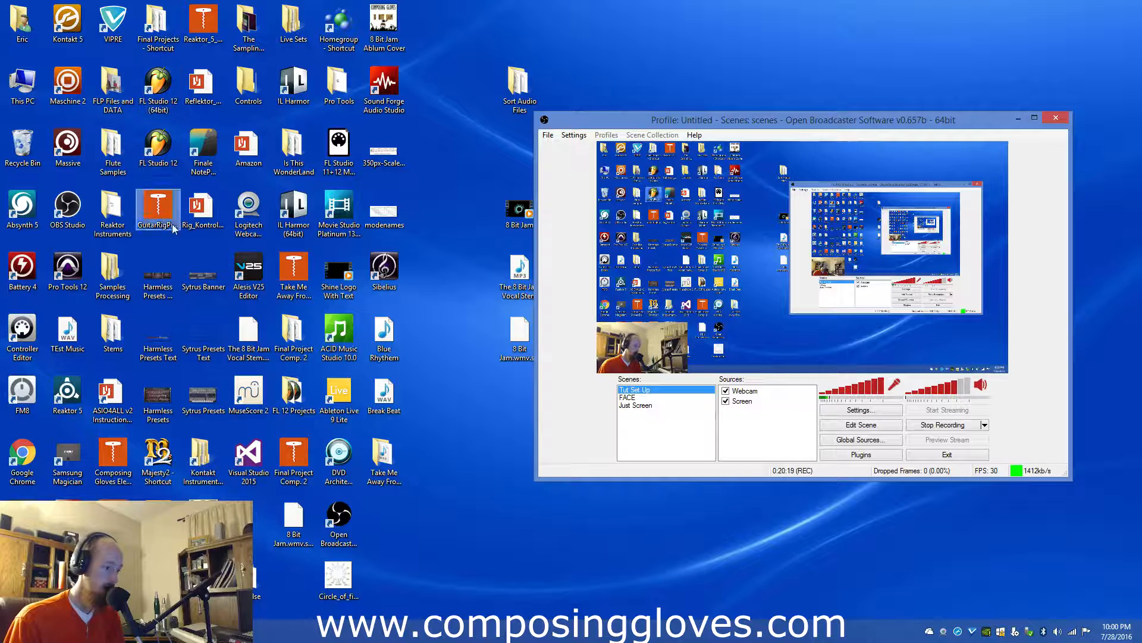
pyautogui.doubleClick(158, 90)
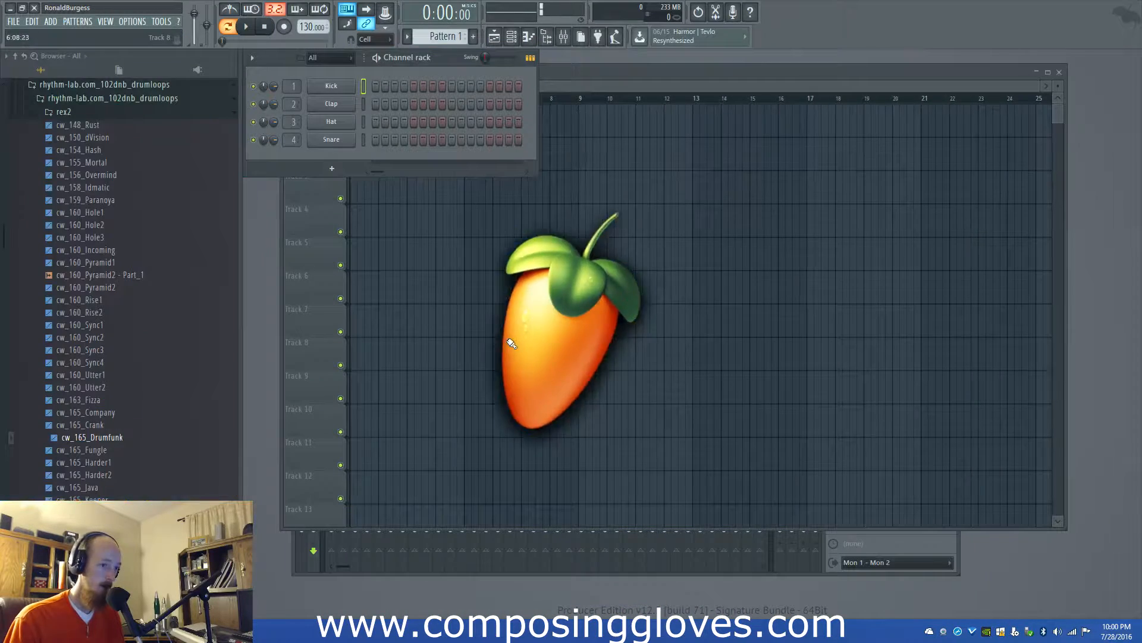
pyautogui.click(16, 23)
pyautogui.click(58, 145)
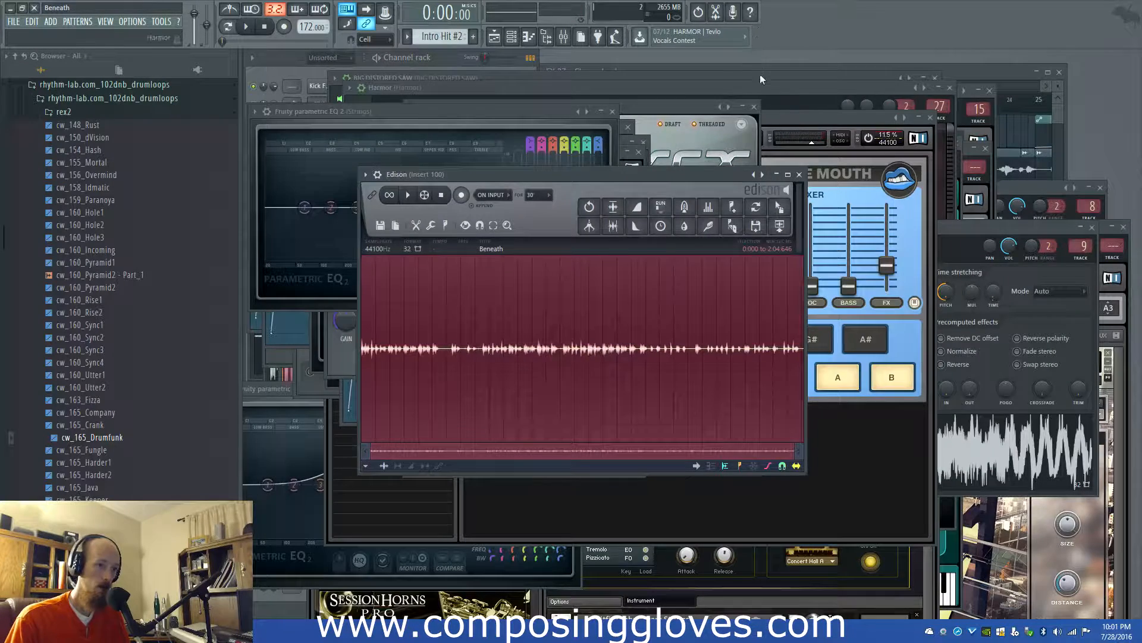
pyautogui.click(820, 73)
pyautogui.scroll(-6, 442, 304)
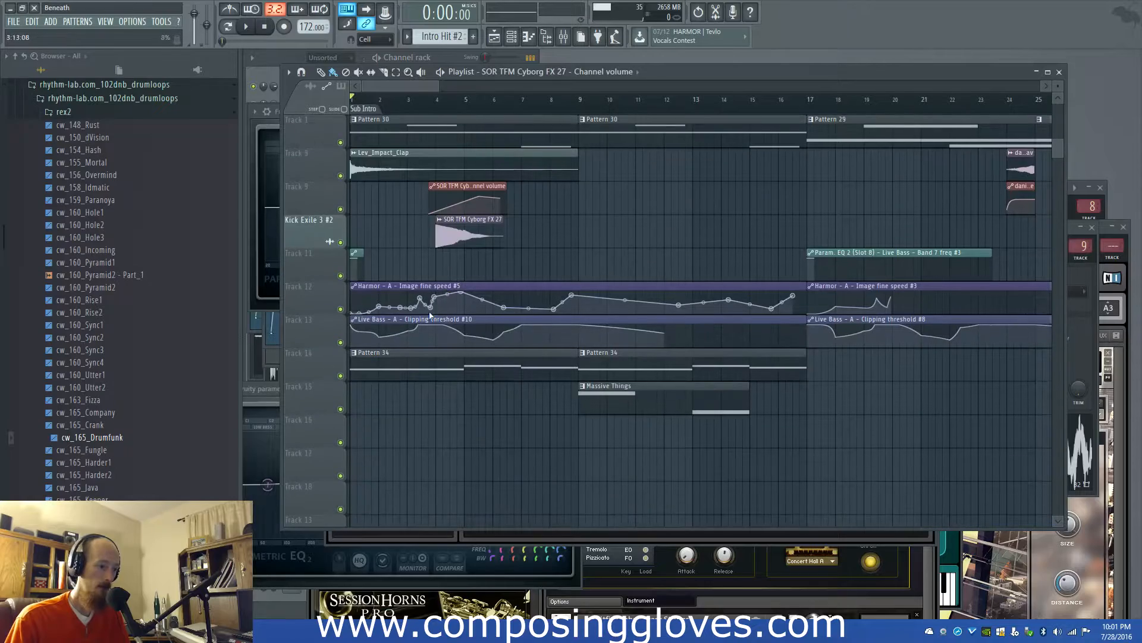
pyautogui.scroll(1, 676, 324)
pyautogui.scroll(-1, 570, 345)
pyautogui.scroll(-2, 570, 345)
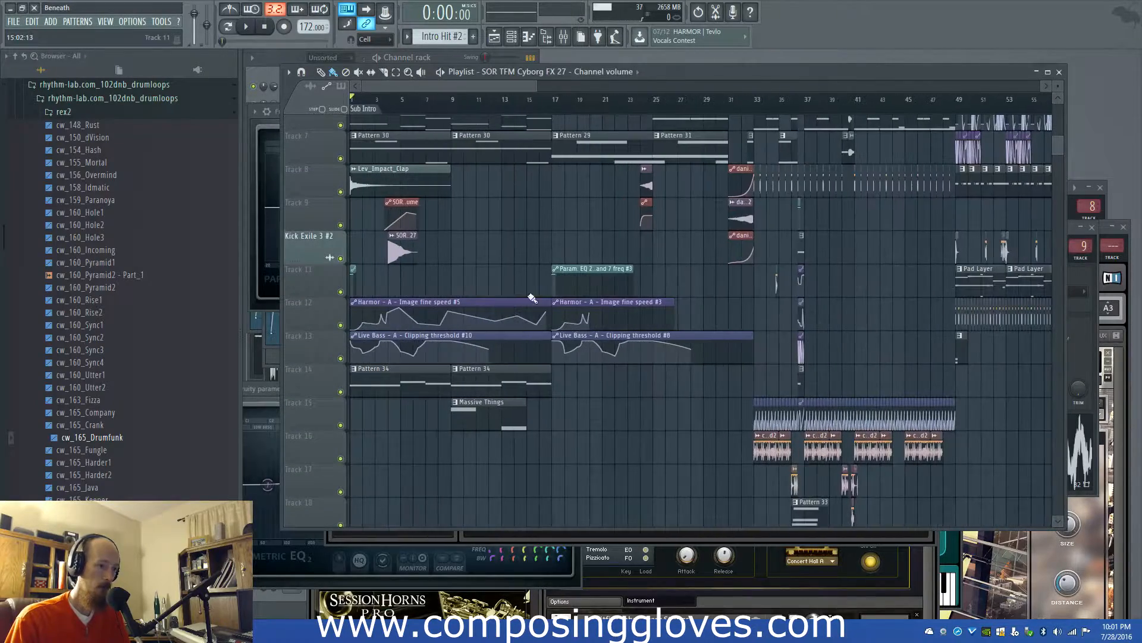
# Add a new Kontakt 5 channel at the end of the channel rack
pyautogui.click(262, 81)
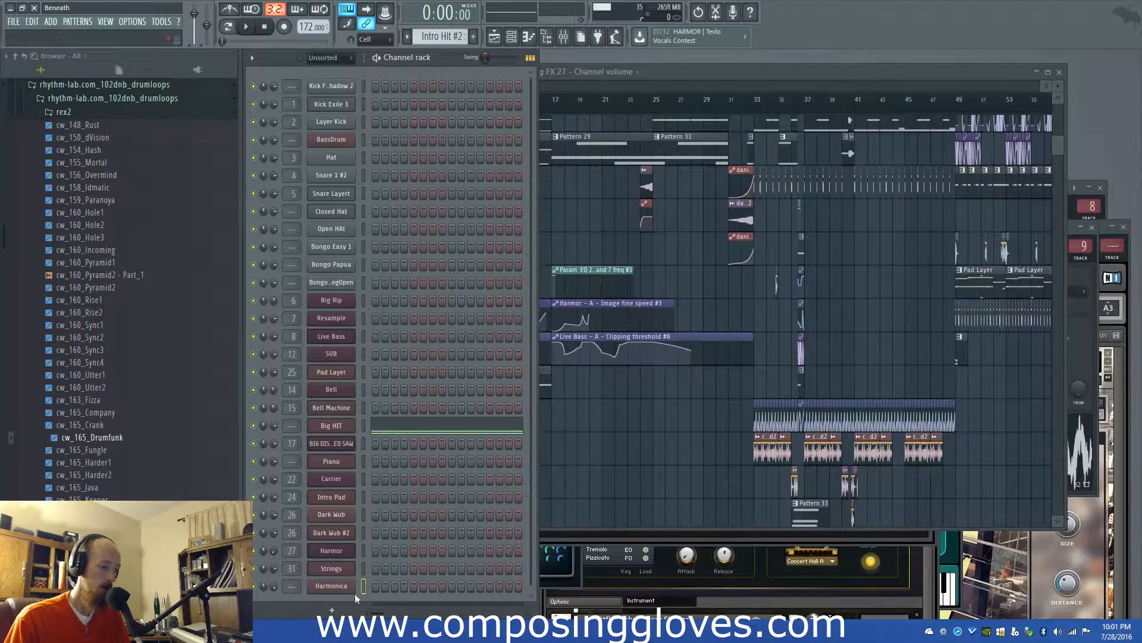
pyautogui.click(335, 610)
pyautogui.click(335, 609)
pyautogui.click(333, 609)
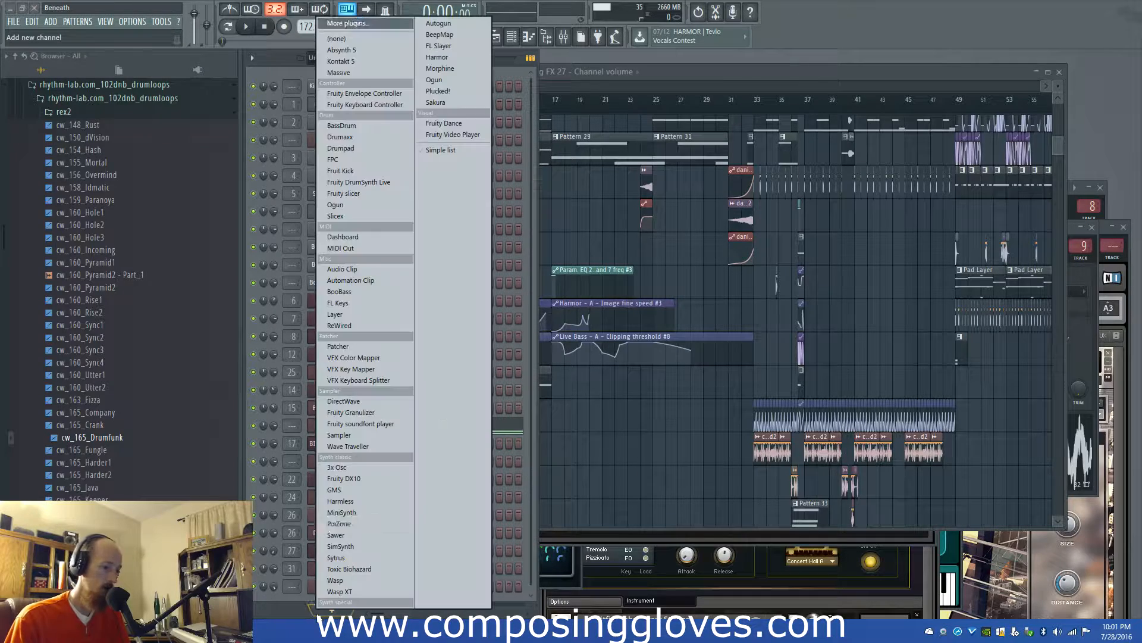
pyautogui.click(426, 152)
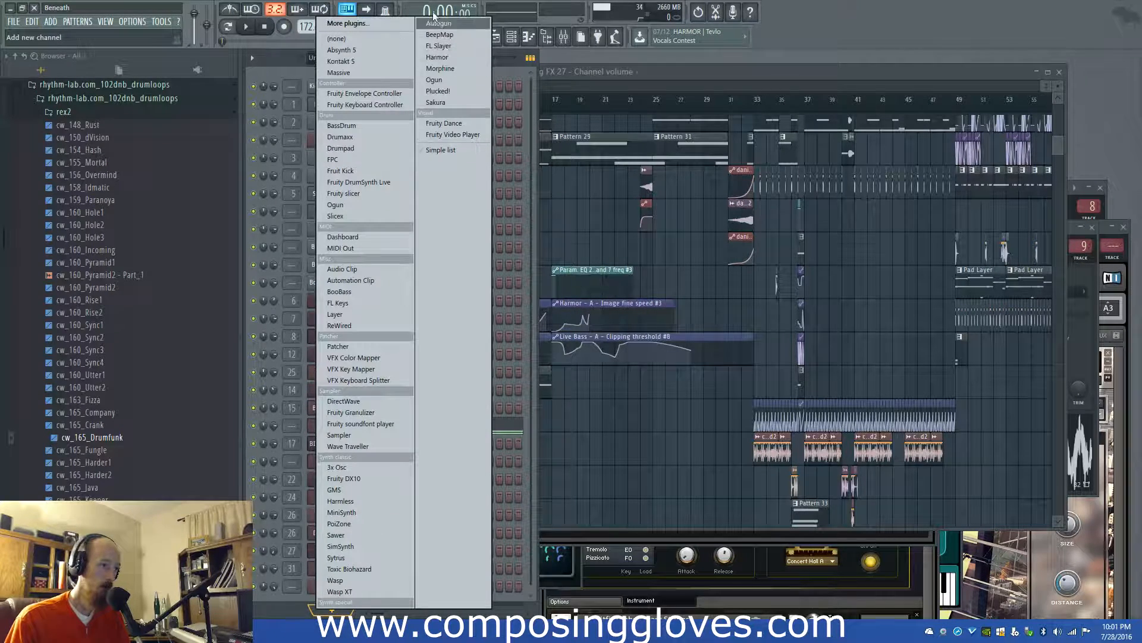
pyautogui.click(357, 61)
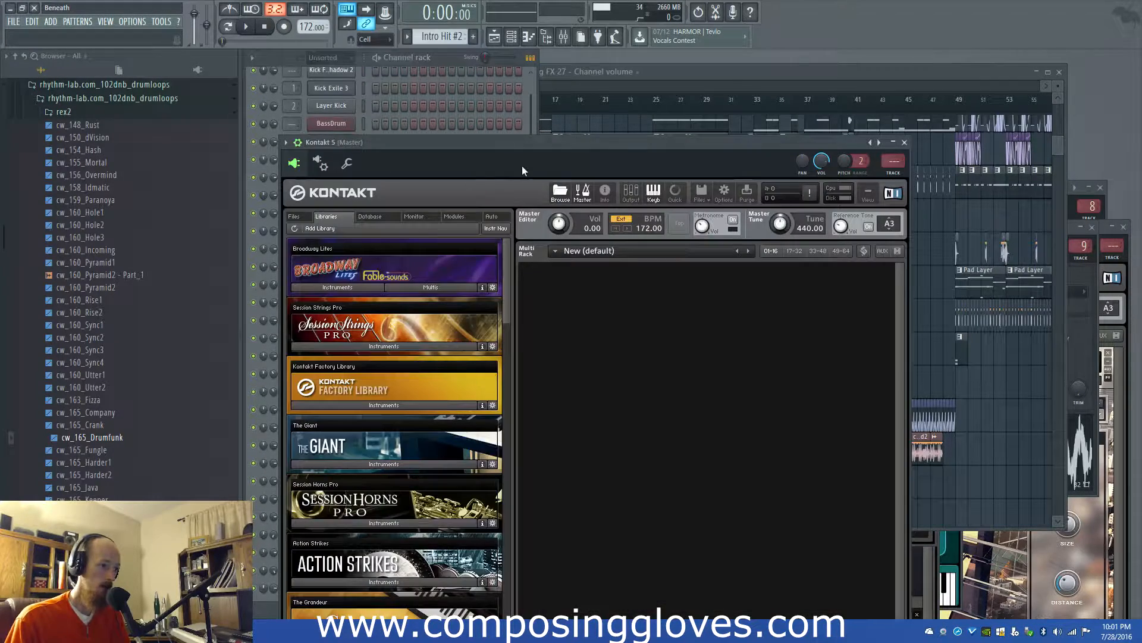
# Load Tuba.nki from the Orchestral VSL Brass folder of the Kontakt Factory Library
pyautogui.moveTo(521, 168); pyautogui.dragTo(551, 85)
pyautogui.click(415, 337)
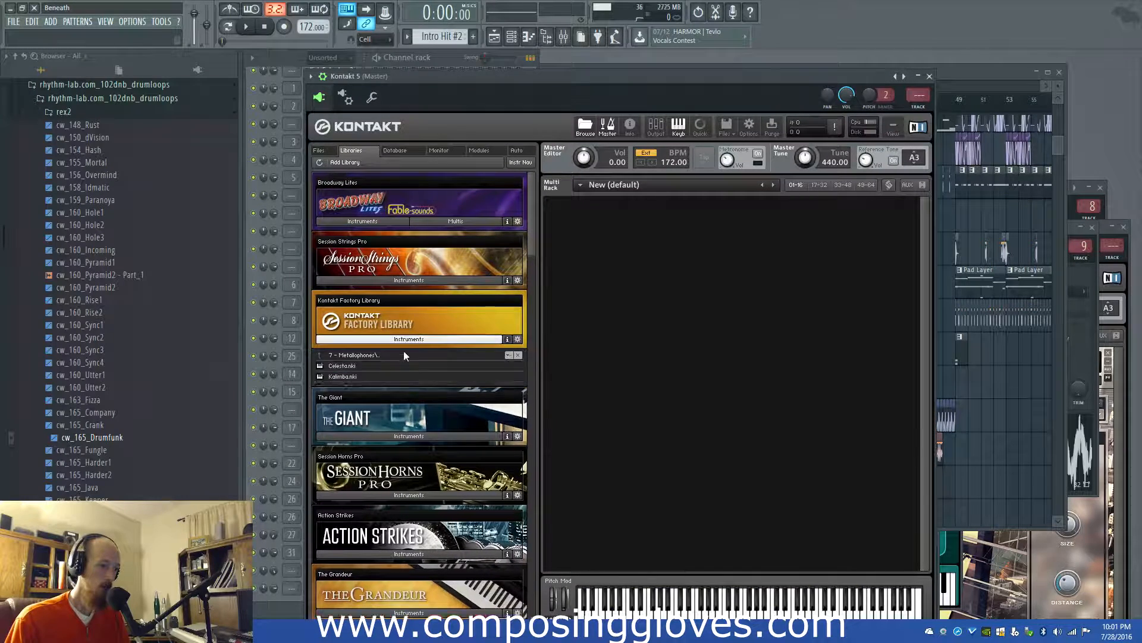
pyautogui.click(354, 355)
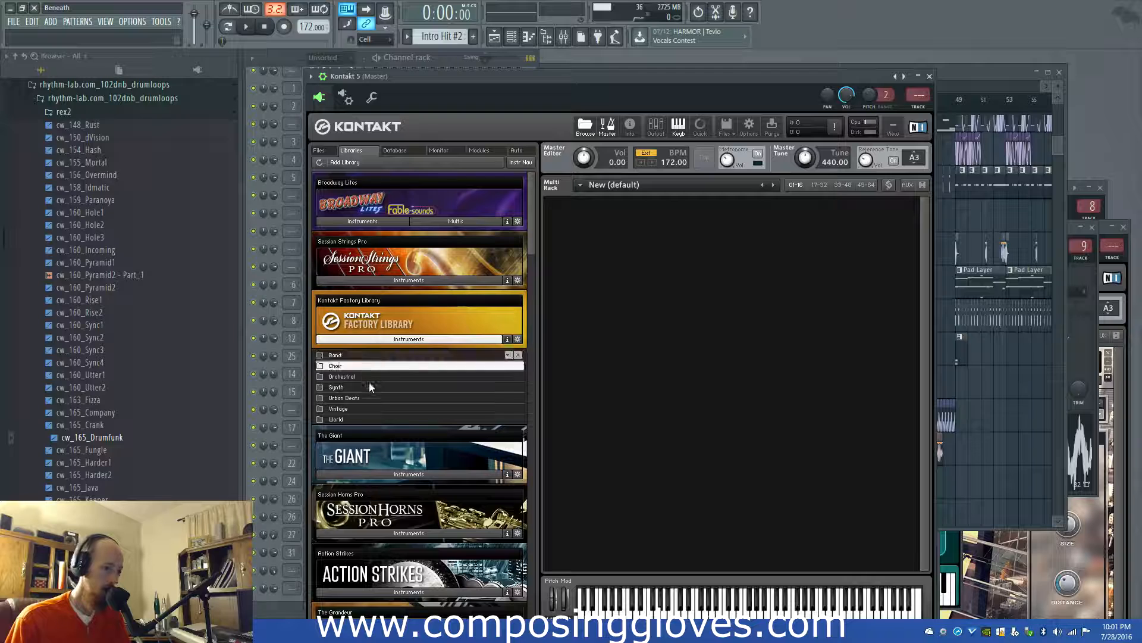
pyautogui.click(369, 388)
pyautogui.click(364, 376)
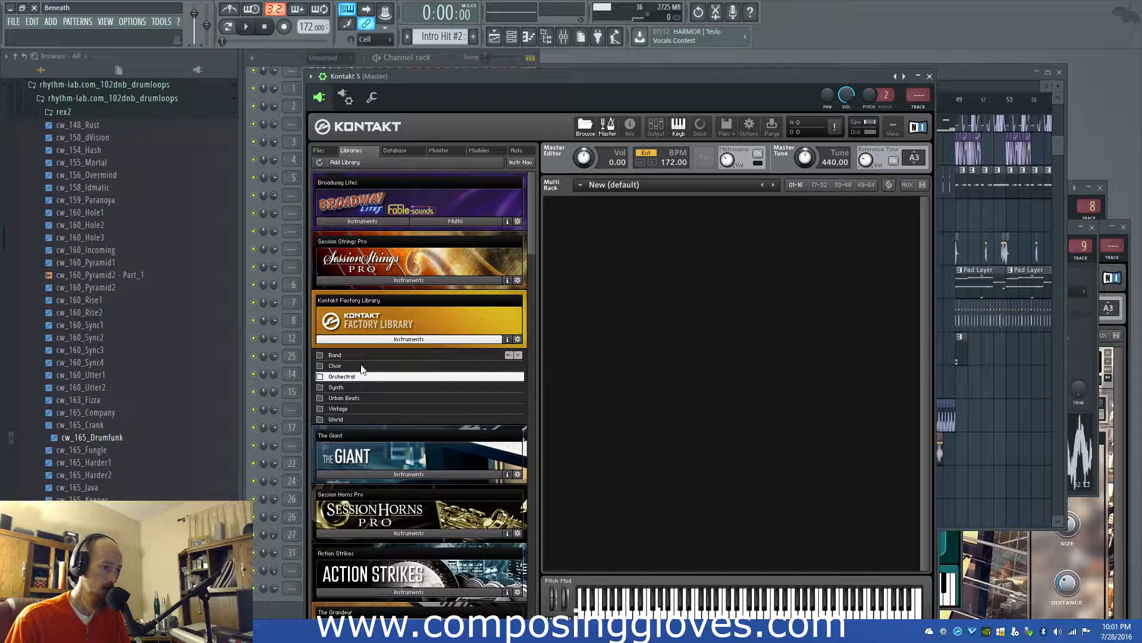
pyautogui.doubleClick(357, 376)
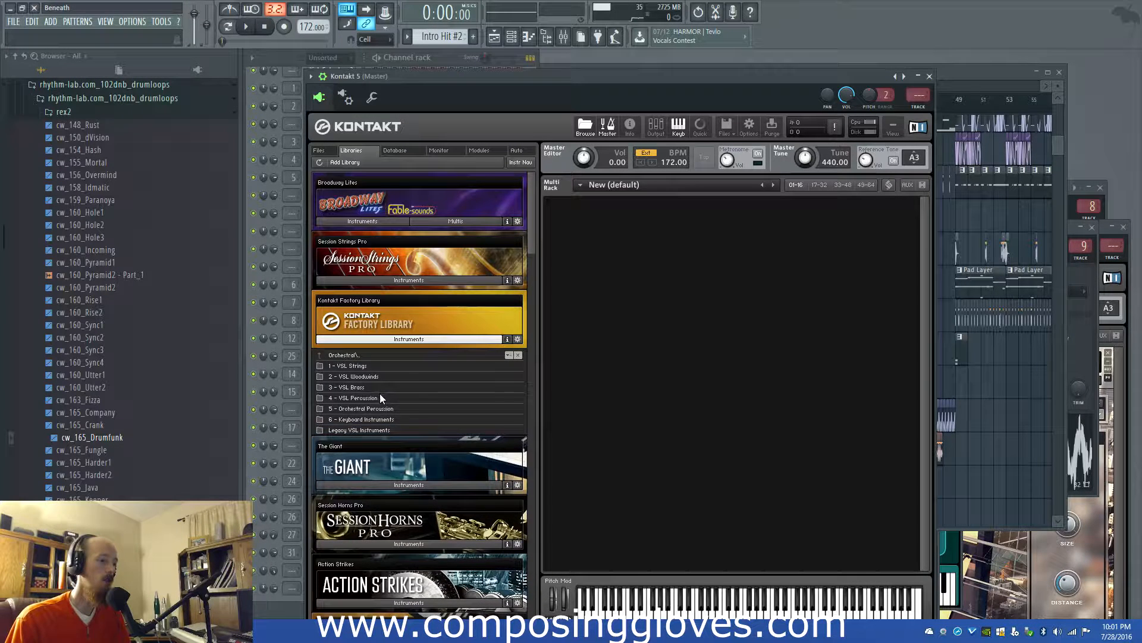
pyautogui.doubleClick(354, 388)
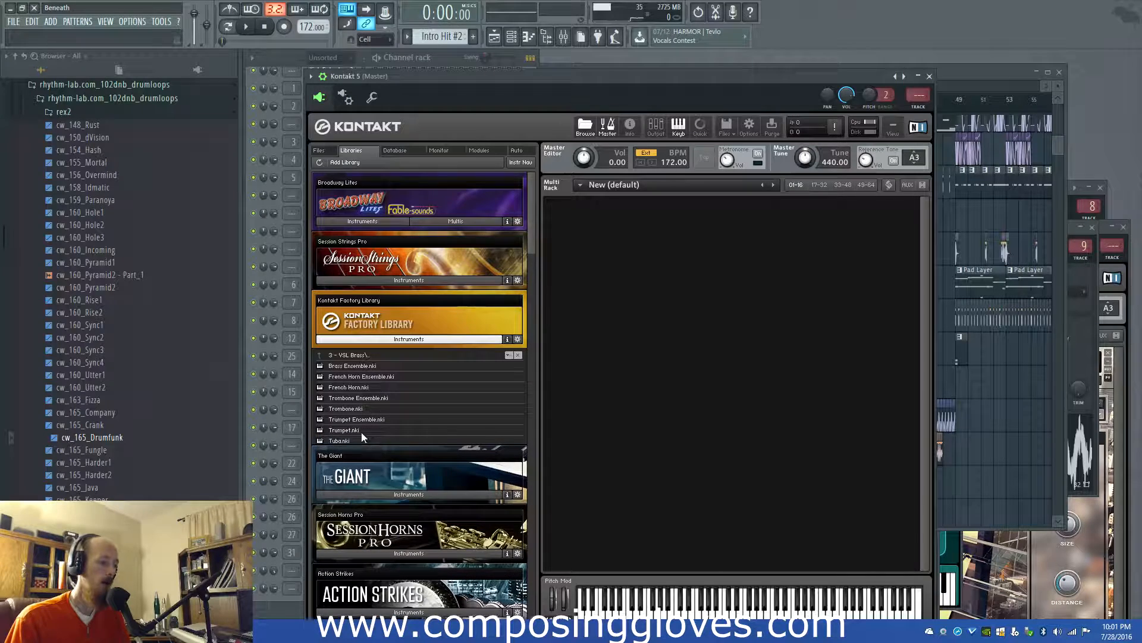
pyautogui.doubleClick(348, 440)
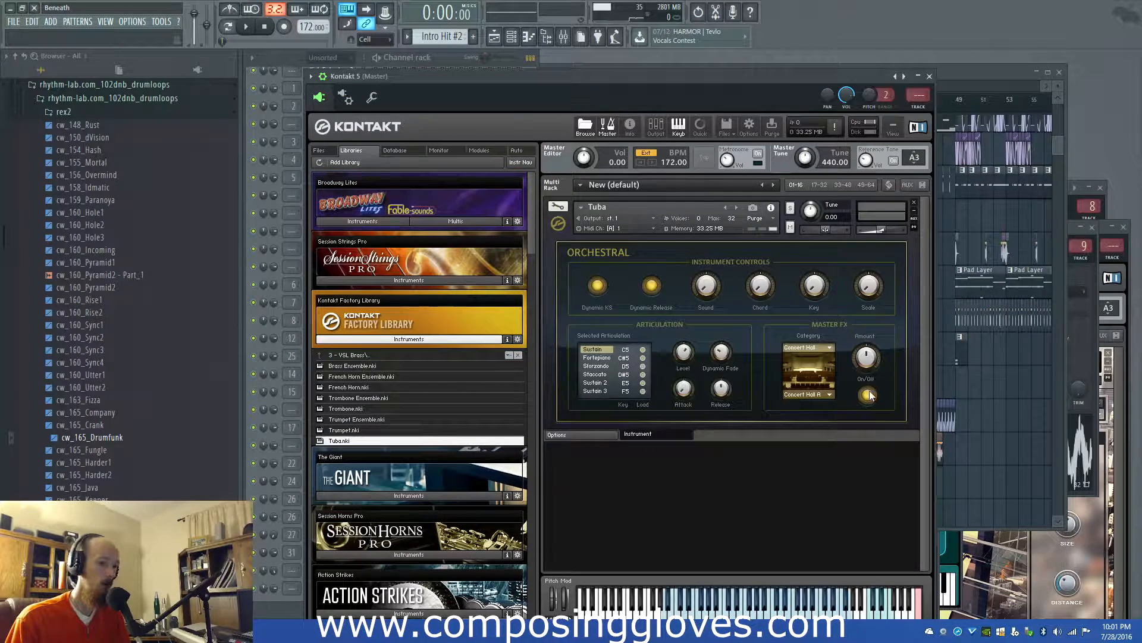
# Load Trombone.nki alongside the Tuba and switch off the concert hall reverb on both instruments
pyautogui.click(348, 430)
pyautogui.click(354, 416)
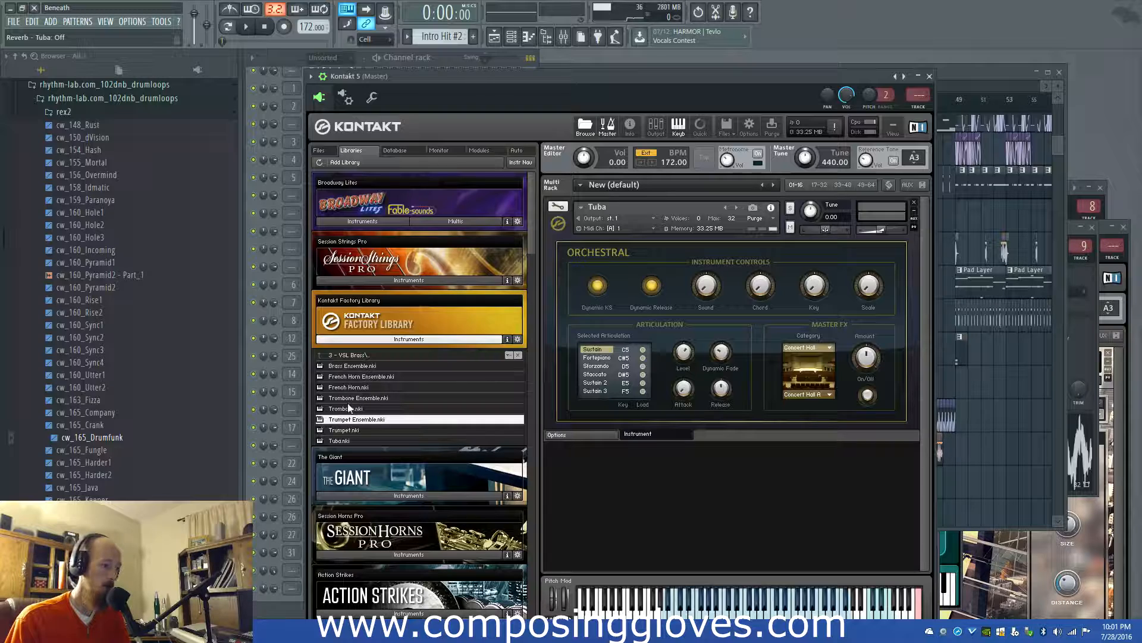
pyautogui.doubleClick(350, 408)
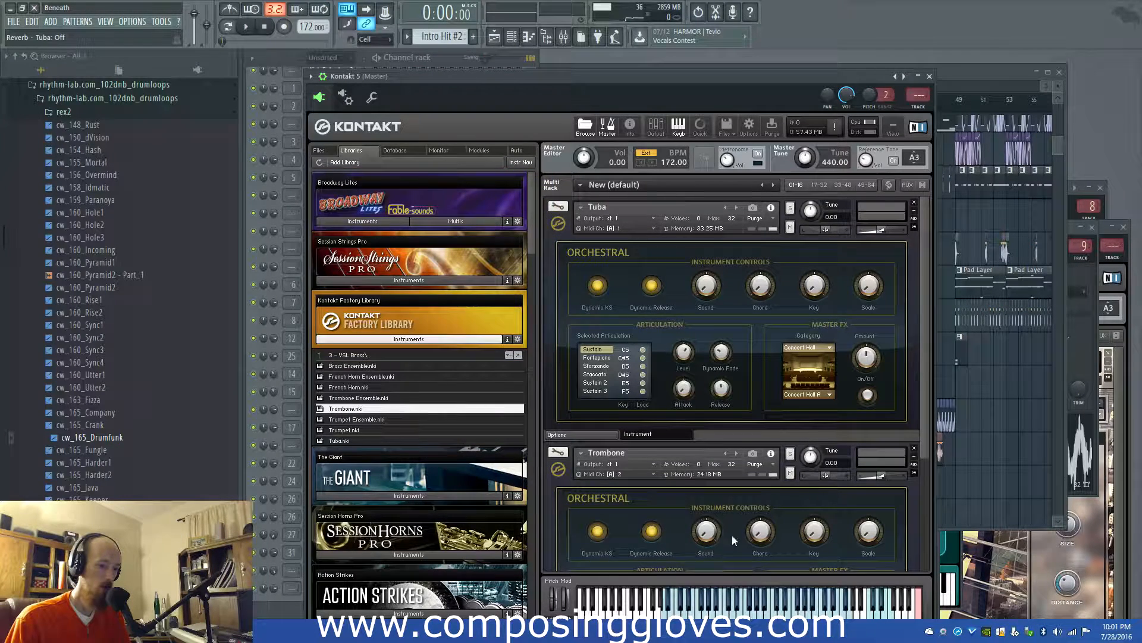
pyautogui.scroll(-3, 773, 548)
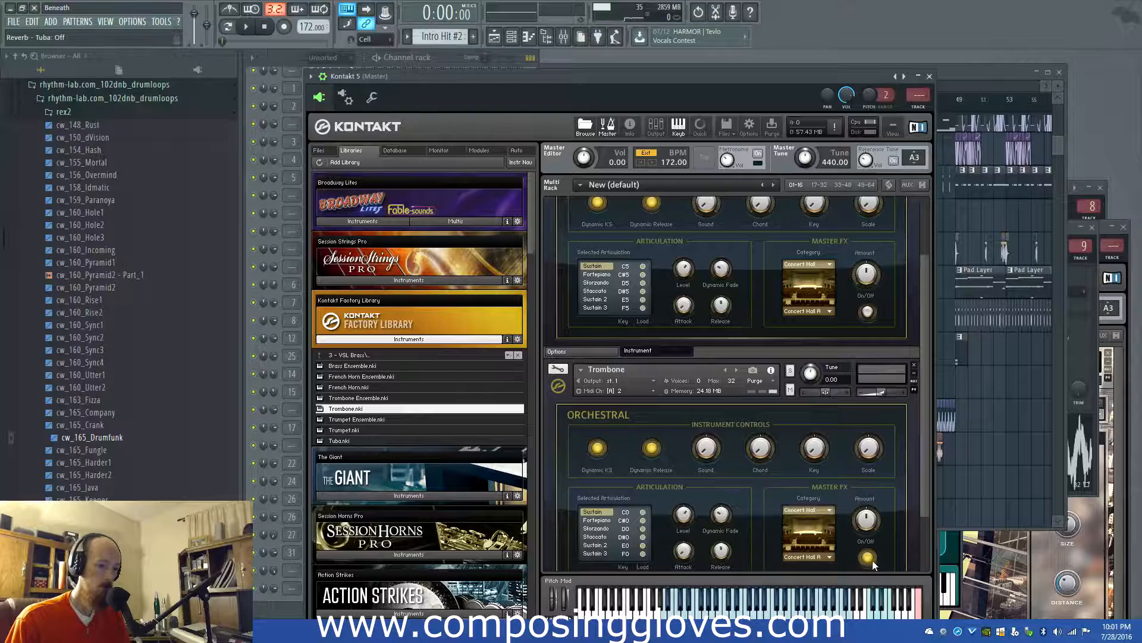
# Rename the new Kontakt 5 channel as Brass
pyautogui.click(287, 608)
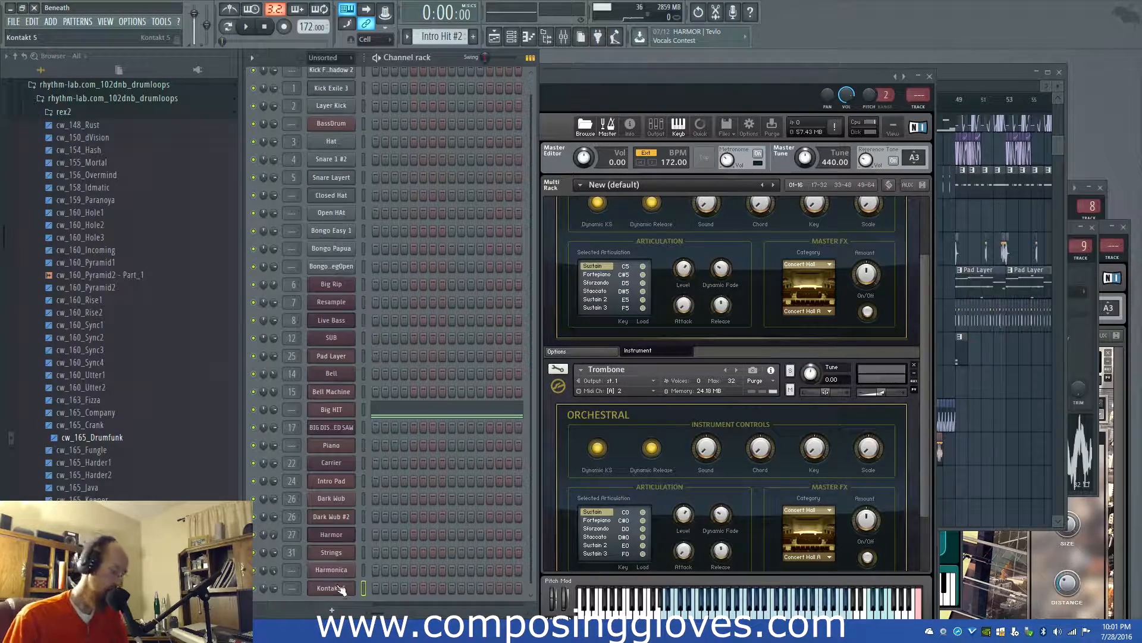
pyautogui.click(331, 587)
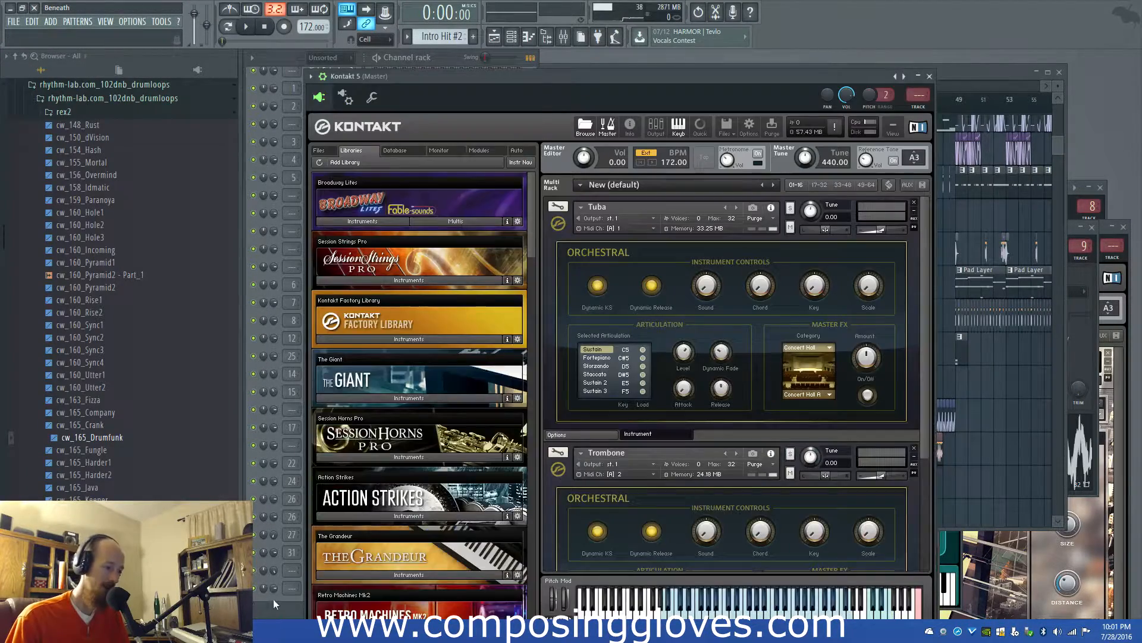
pyautogui.click(274, 601)
pyautogui.middleClick(333, 591)
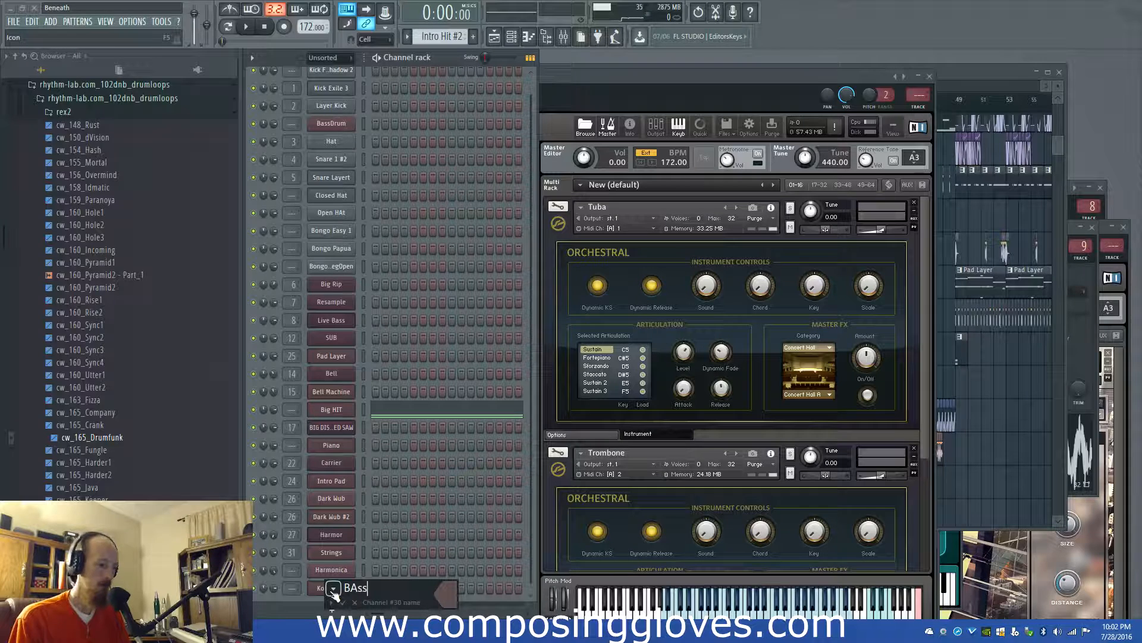
pyautogui.write('Brass')
pyautogui.press('Return')
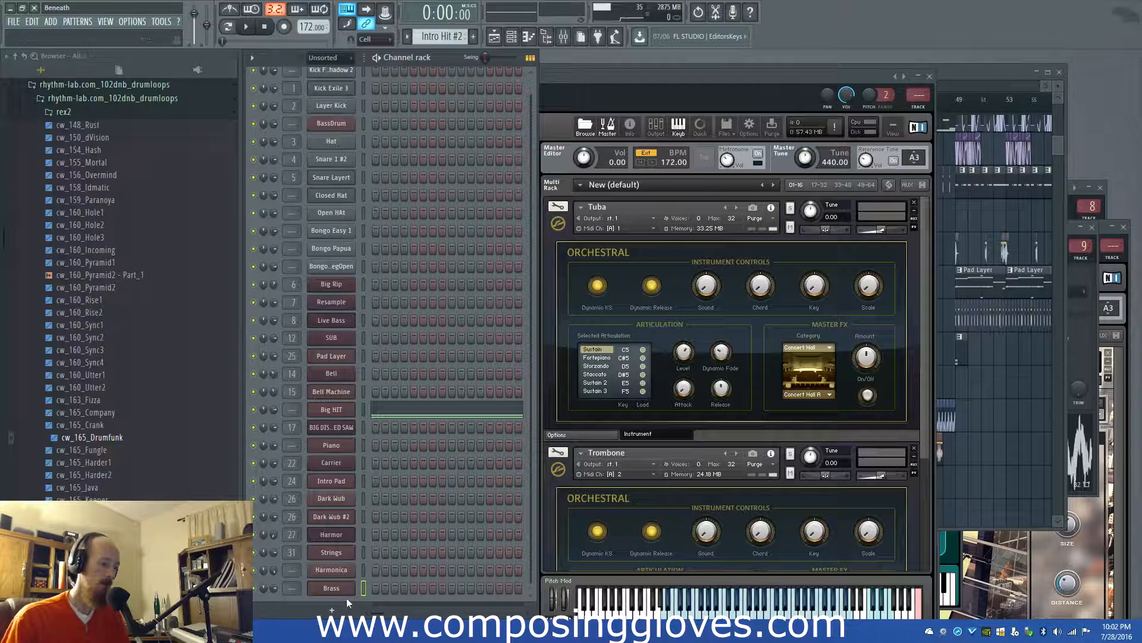
# Create a new empty pattern and open the Brass channel's piano roll
pyautogui.click(475, 38)
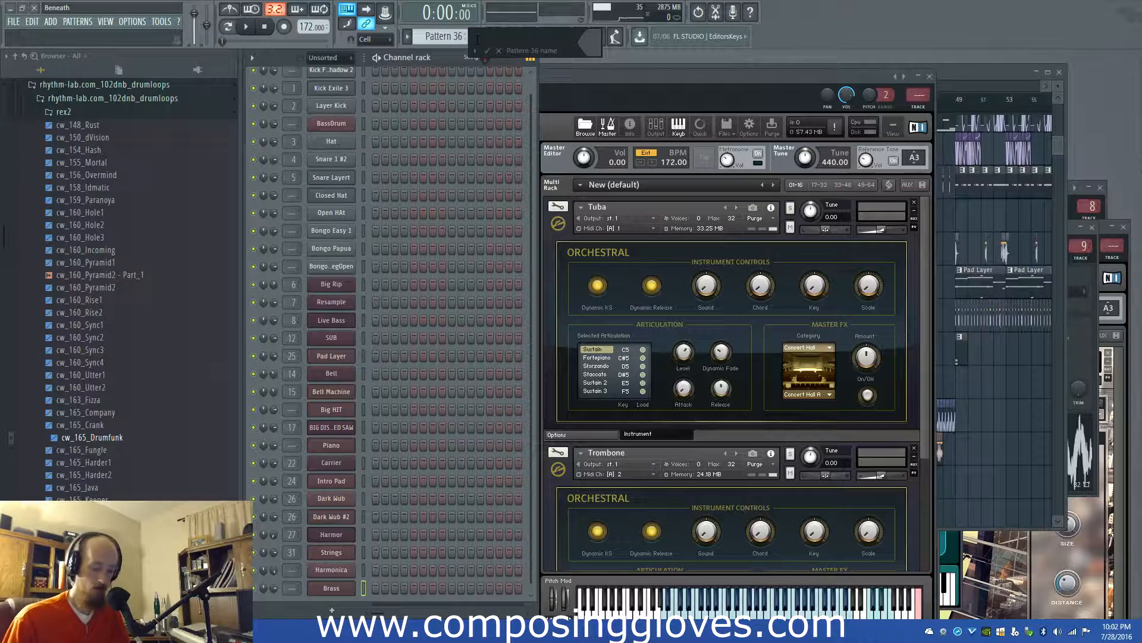
pyautogui.rightClick(331, 588)
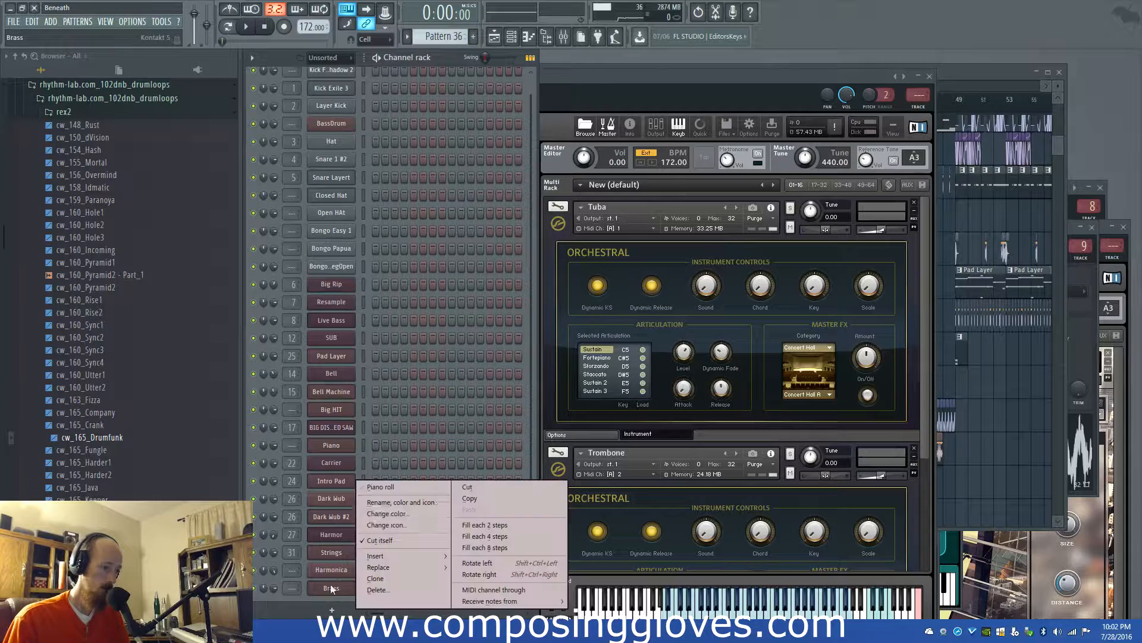
pyautogui.click(431, 488)
# Enter F#2 and A2 as a two-note chord at the start of the pattern, each note one bar long
pyautogui.scroll(-2, 458, 404)
pyautogui.click(421, 374)
pyautogui.click(422, 413)
pyautogui.scroll(-2, 423, 430)
pyautogui.scroll(-2, 423, 429)
pyautogui.click(432, 379)
pyautogui.click(458, 426)
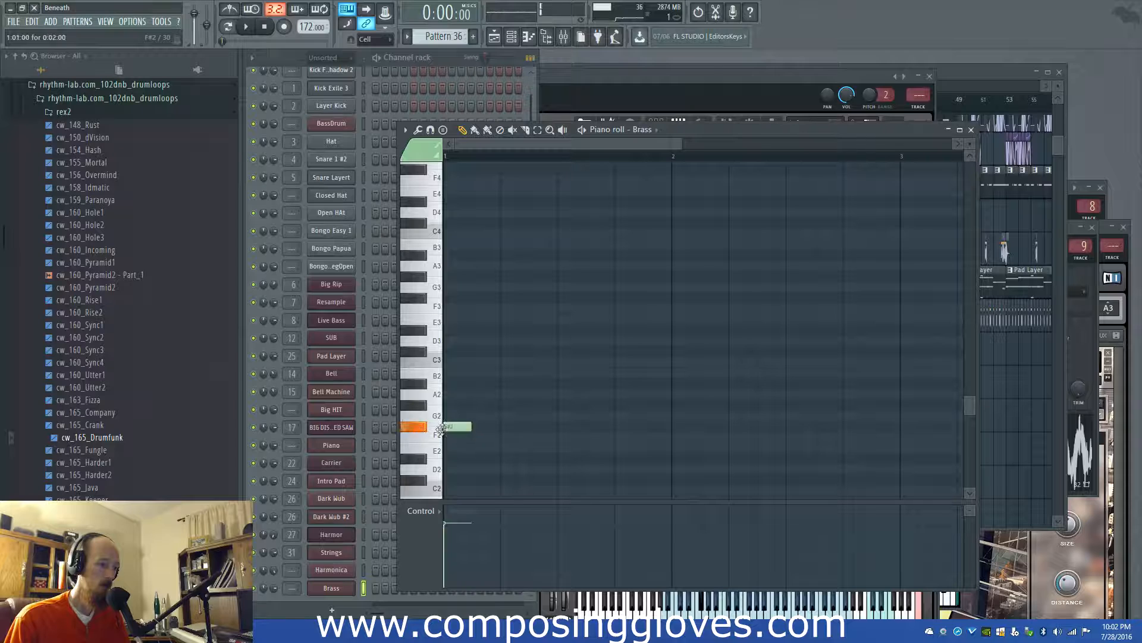
pyautogui.moveTo(475, 426); pyautogui.dragTo(668, 425)
pyautogui.moveTo(472, 393); pyautogui.dragTo(446, 393)
# Audition the chord with its upper note raised to A#2, and put that note back on A2
pyautogui.press('space')
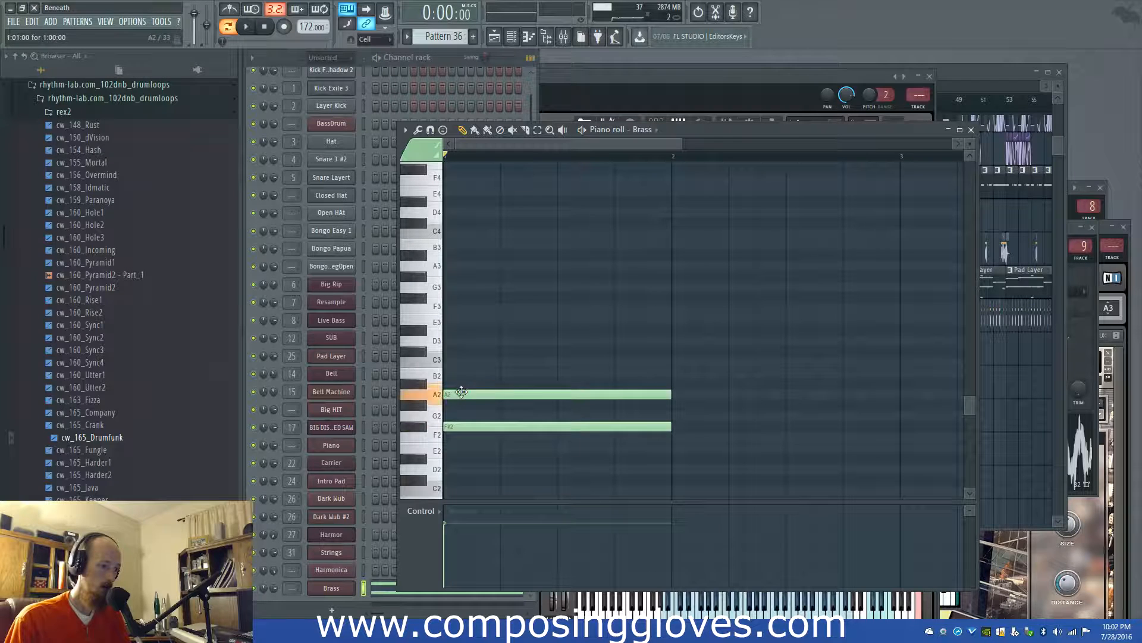
pyautogui.moveTo(461, 393)
pyautogui.mouseDown()
pyautogui.moveTo(459, 371)
pyautogui.moveTo(464, 385)
pyautogui.mouseUp()
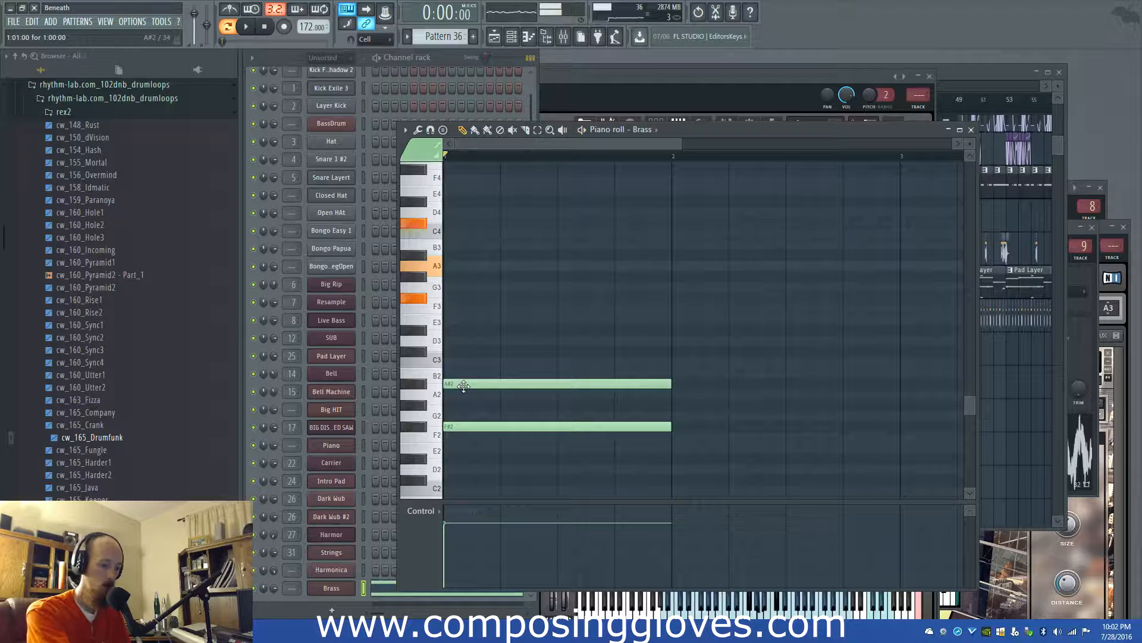
pyautogui.moveTo(448, 392); pyautogui.dragTo(446, 404)
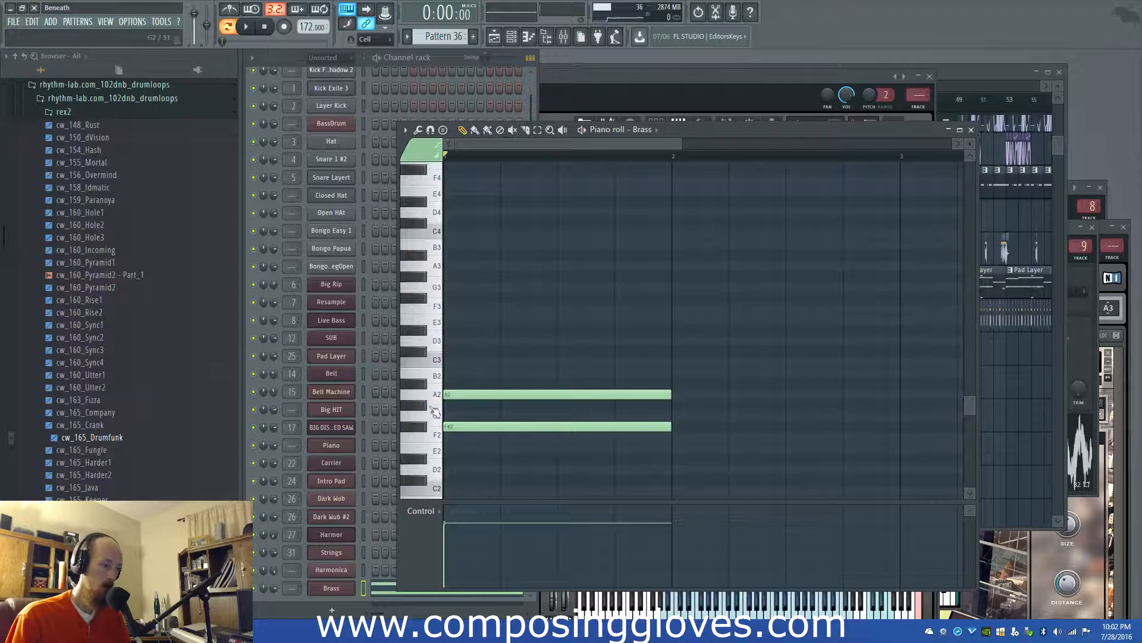
# Play the chord with the Brass channel's Kontakt window open, and route the channel to mixer track 32
pyautogui.click(341, 589)
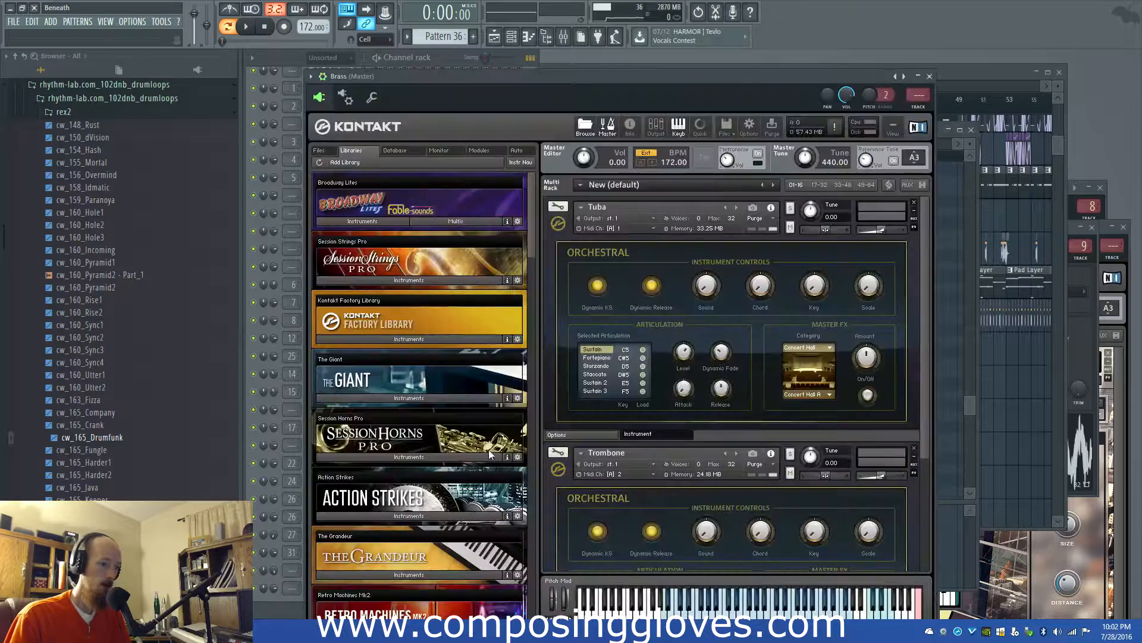
pyautogui.press('space')
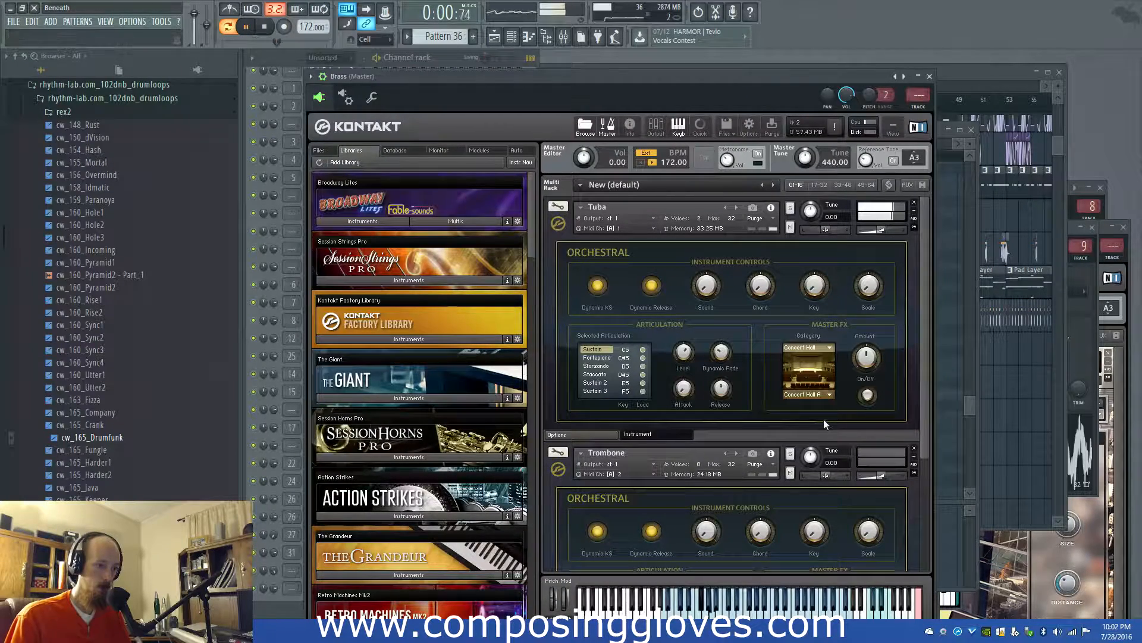
pyautogui.click(288, 602)
pyautogui.click(331, 590)
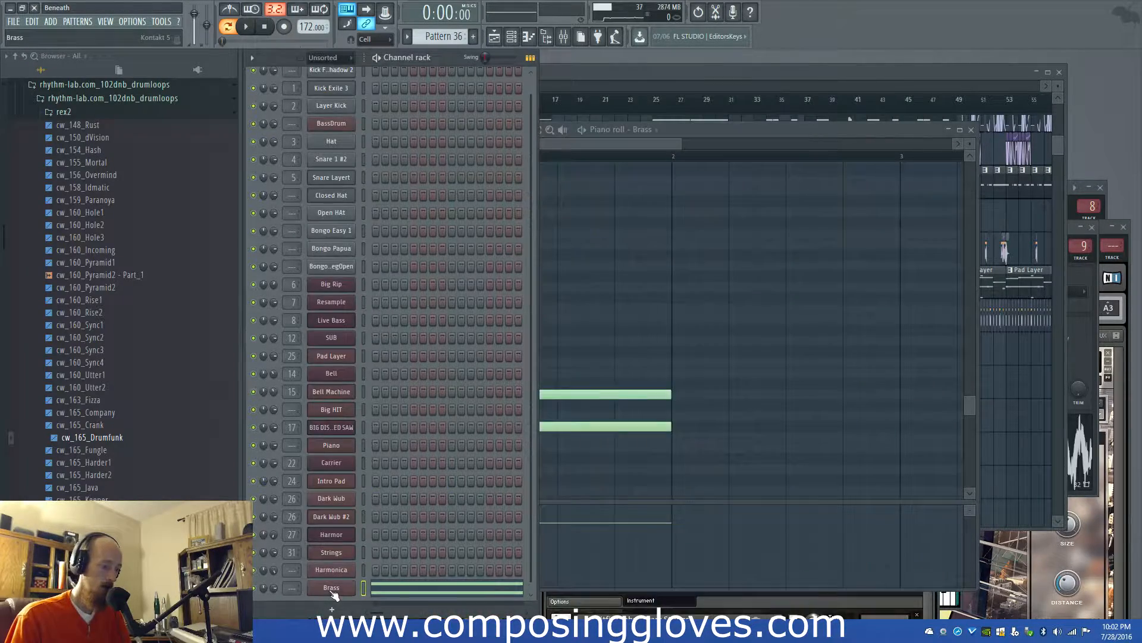
pyautogui.click(332, 590)
pyautogui.hotkey('ctrl', 'l')
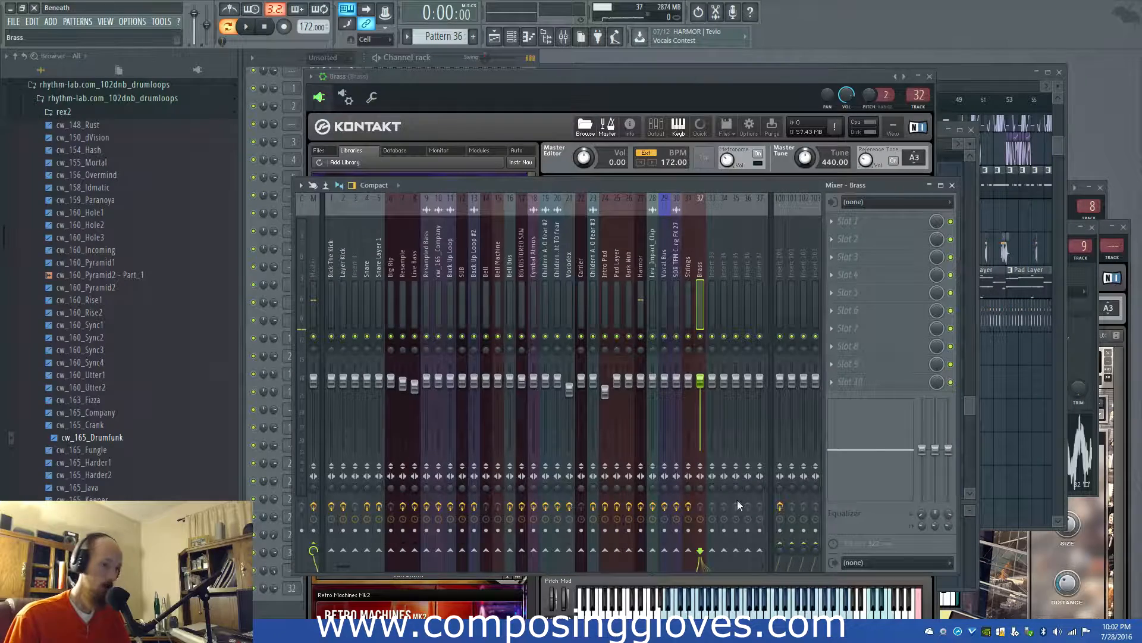
# Add Fruity Reeverb 2 to slot 1 of the Brass mixer track and raise its wet level while listening to the pattern
pyautogui.click(852, 218)
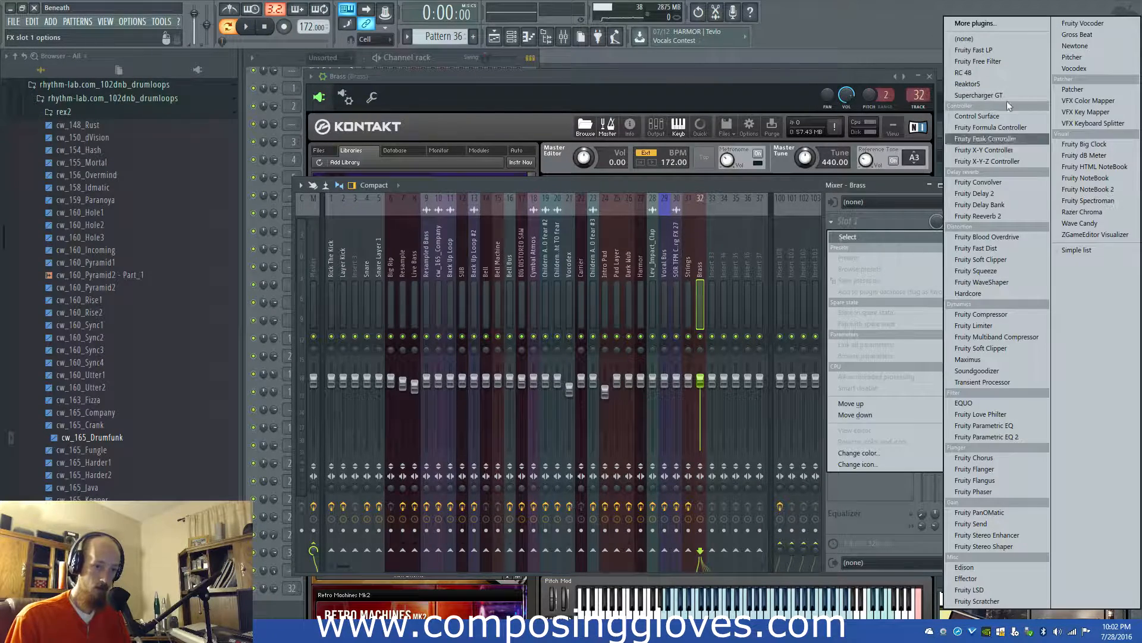
pyautogui.click(982, 216)
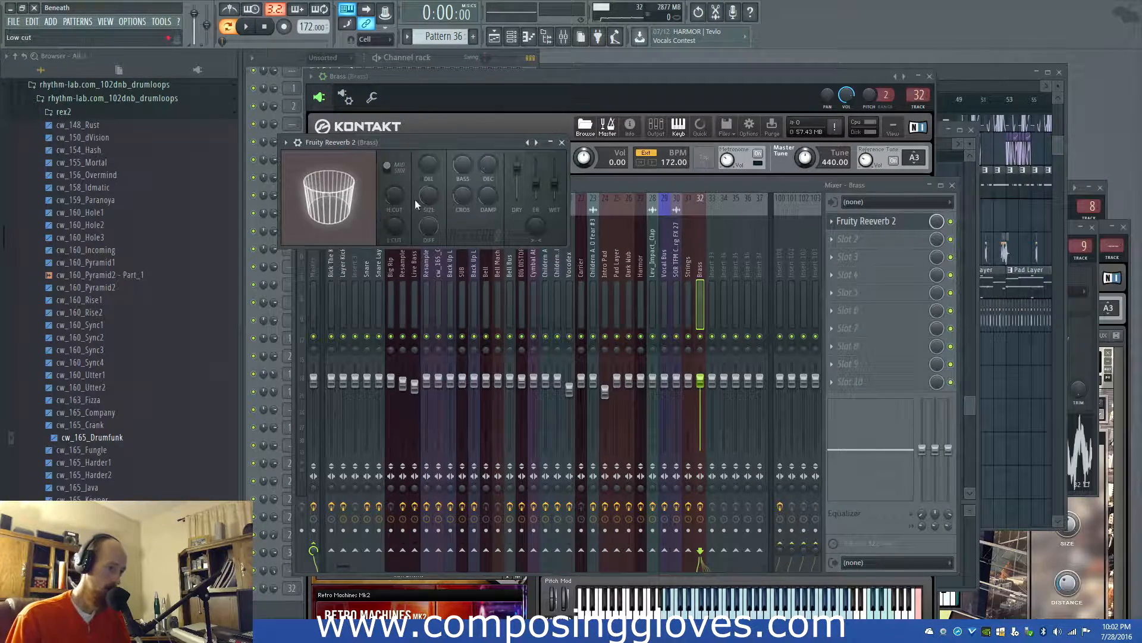
pyautogui.press('space')
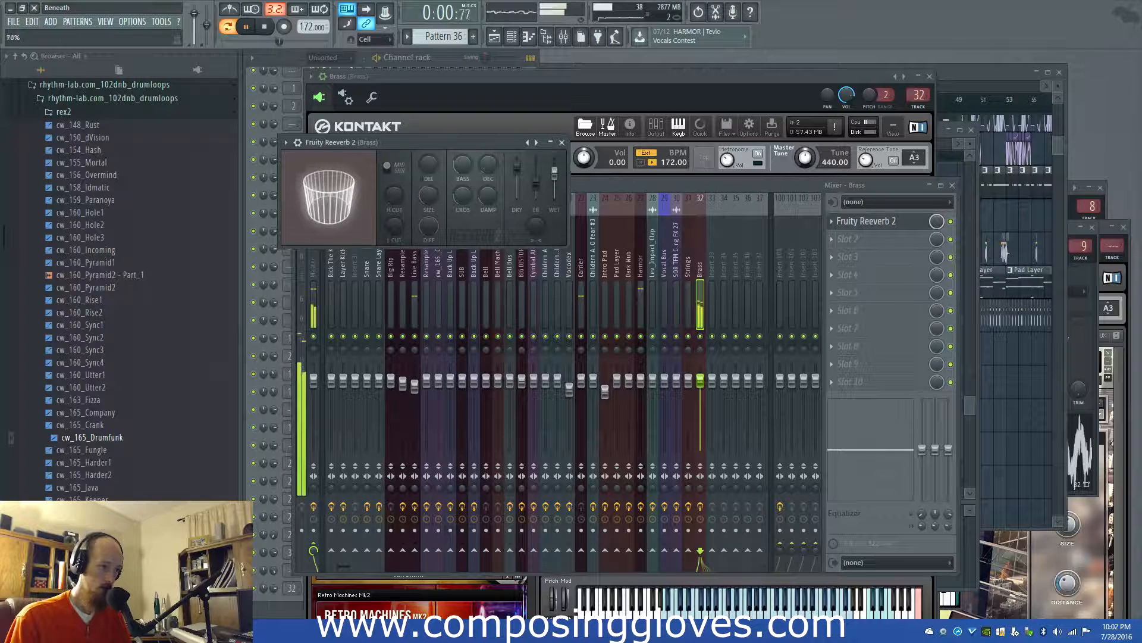
pyautogui.press('space')
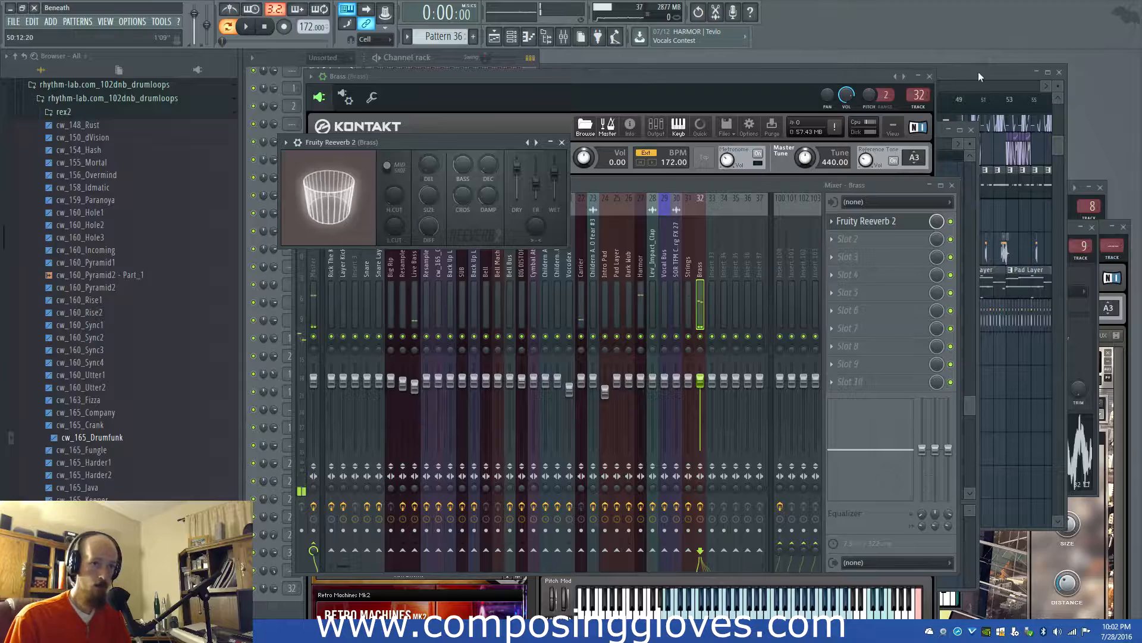
# Place the new brass pattern on Track 16 of the playlist at bar 11, with a clip length of two bars
pyautogui.press('F5')
pyautogui.scroll(3, 584, 416)
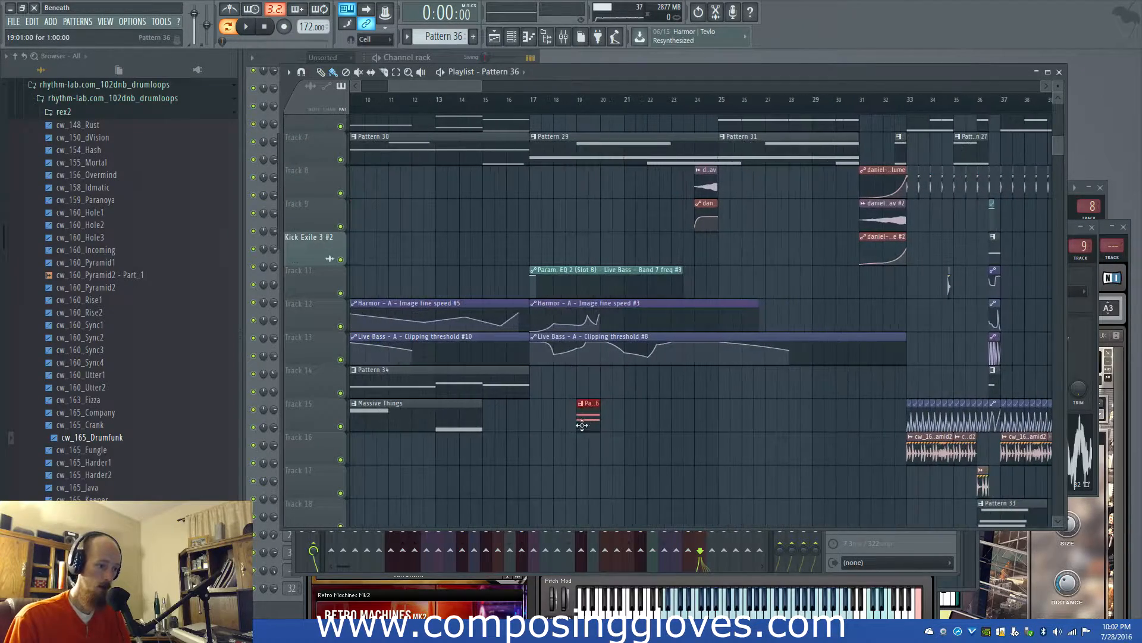
pyautogui.scroll(3, 407, 449)
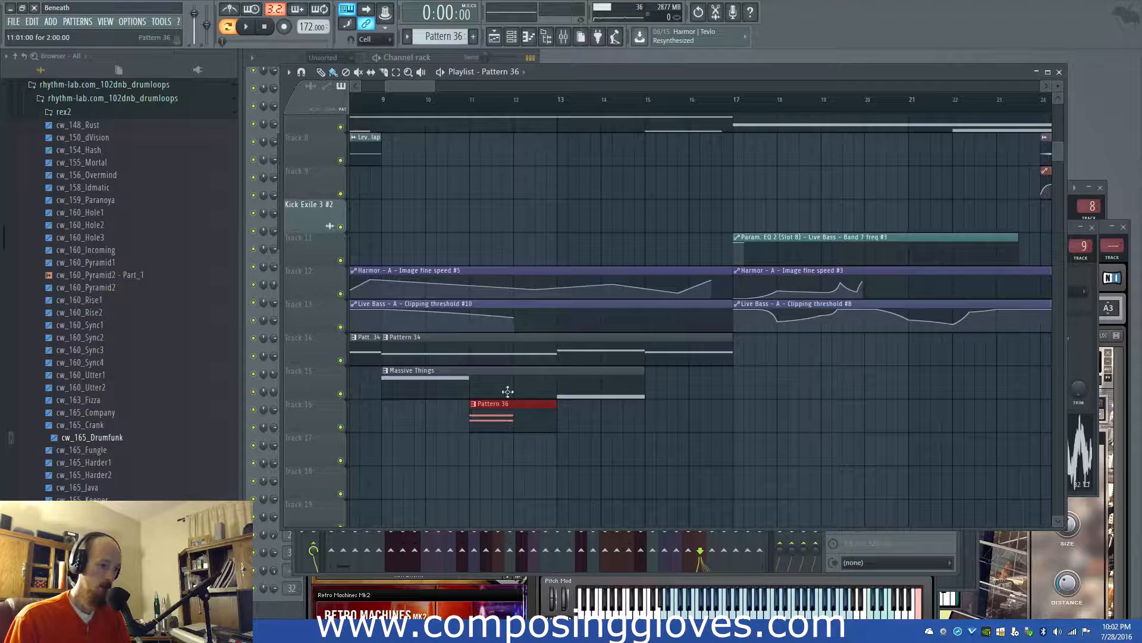
# Audition the brass from bar 11, raise its F#2 note's velocity to maximum, and lower the A2 note's velocity
pyautogui.click(480, 102)
pyautogui.press('space')
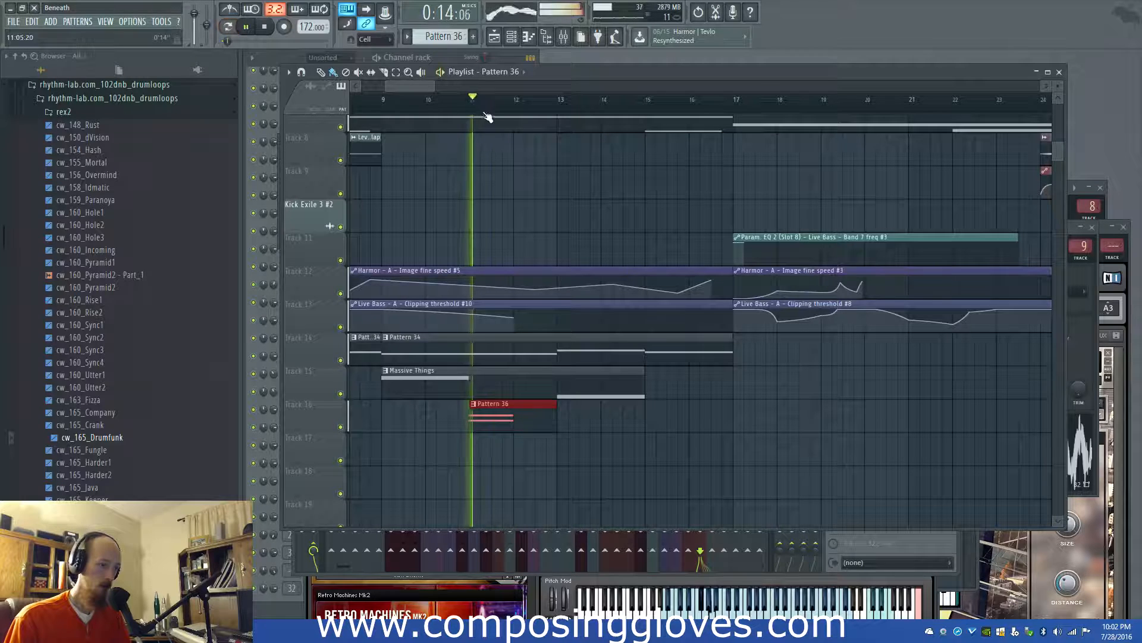
pyautogui.doubleClick(521, 427)
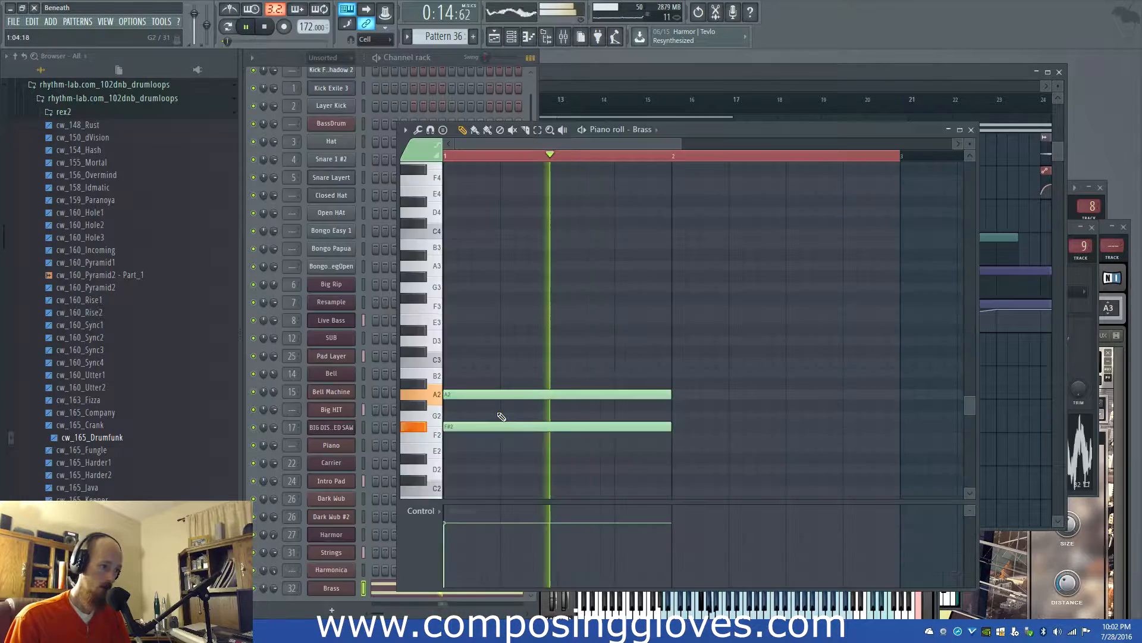
pyautogui.press('space')
pyautogui.keyDown('ctrl'); pyautogui.click(473, 427); pyautogui.keyUp('ctrl')
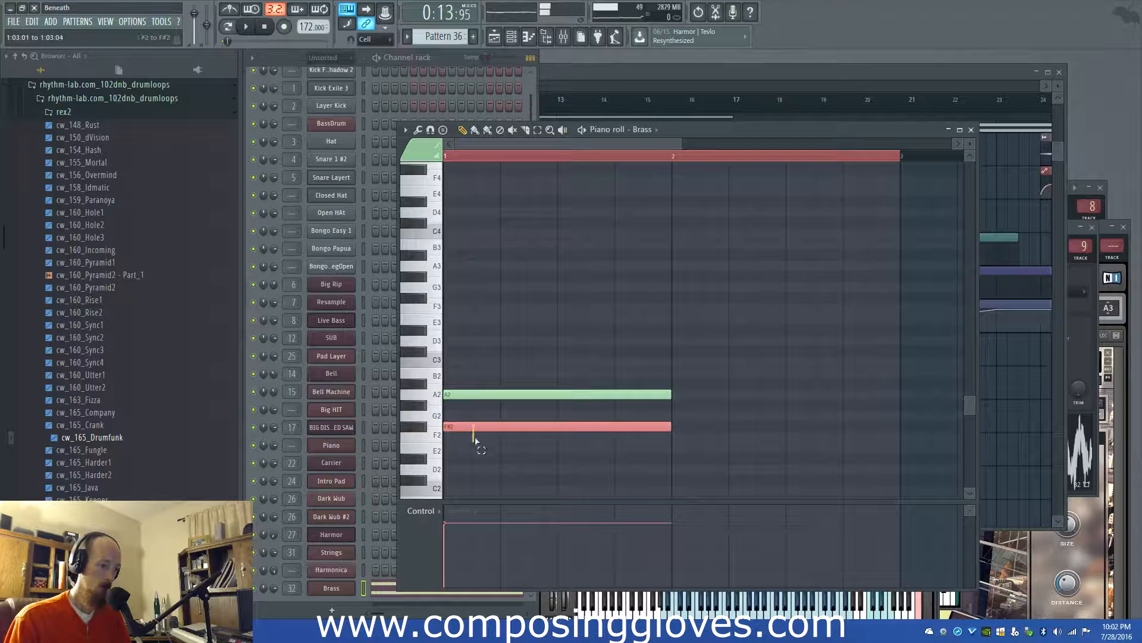
pyautogui.keyDown('ctrl'); pyautogui.click(478, 395); pyautogui.keyUp('ctrl')
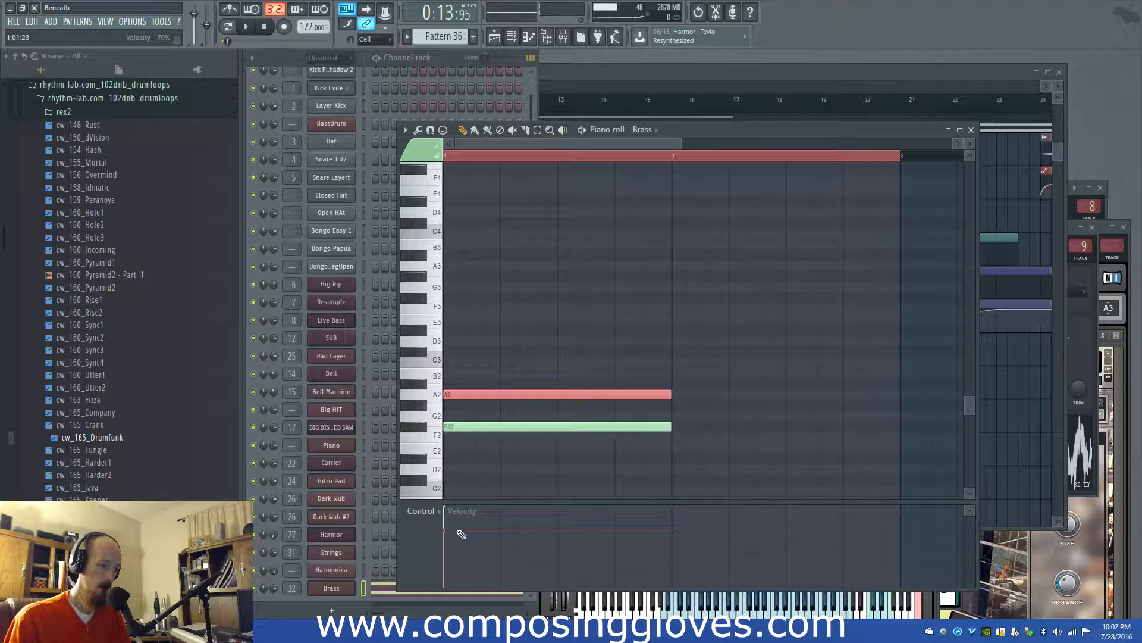
pyautogui.press('space')
pyautogui.press('space')
pyautogui.moveTo(458, 530); pyautogui.dragTo(462, 540)
# Copy the brass Pattern 36 clip to bar 15 on Track 16 of the playlist during playback
pyautogui.press('space')
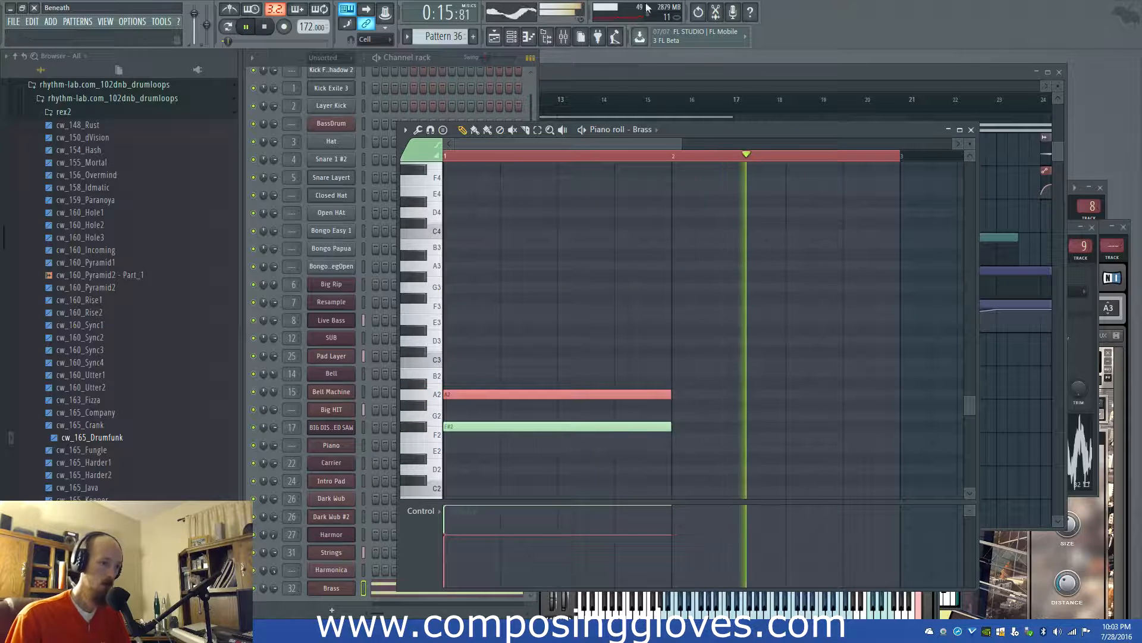
pyautogui.click(641, 69)
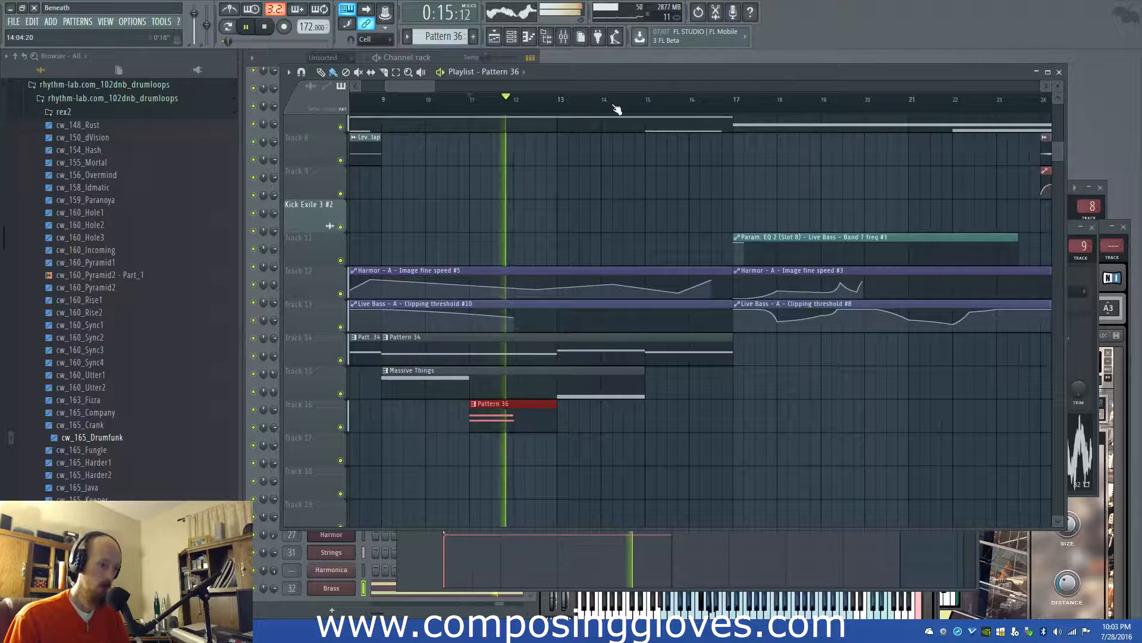
pyautogui.moveTo(508, 416); pyautogui.dragTo(678, 427)
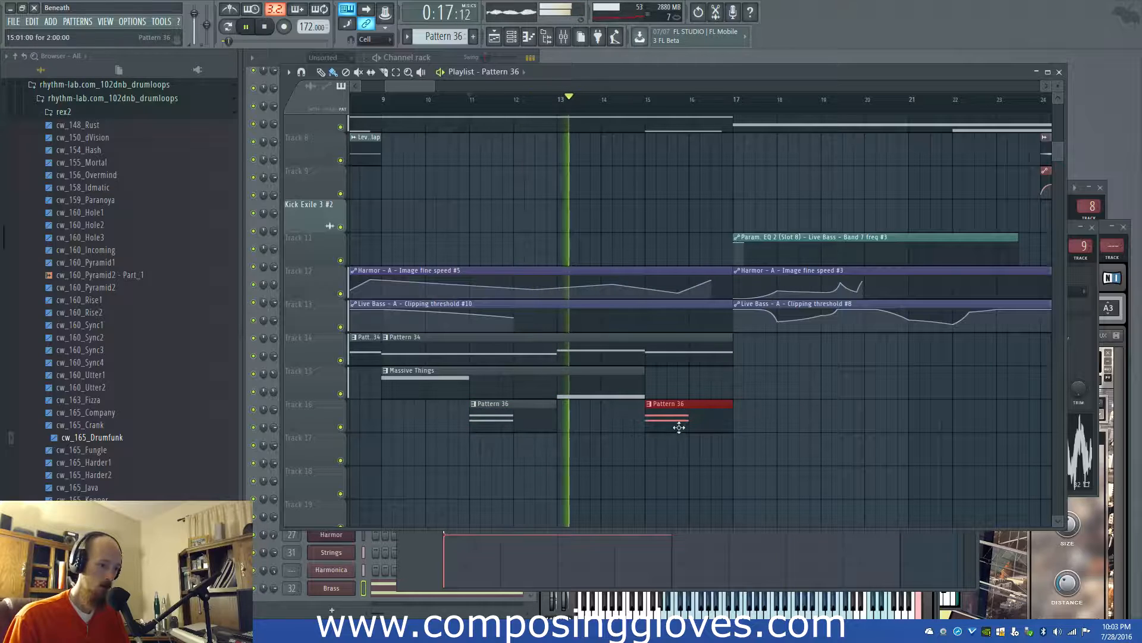
# Add Maximus to slot 2 of the Brass mixer track, after the reverb
pyautogui.doubleClick(494, 423)
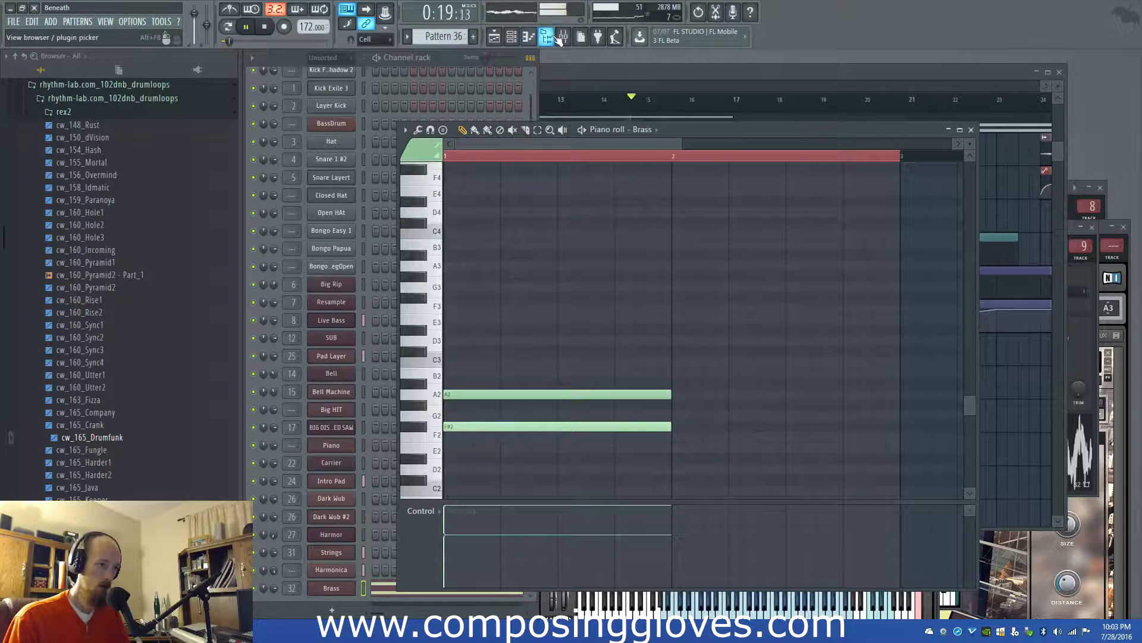
pyautogui.click(332, 588)
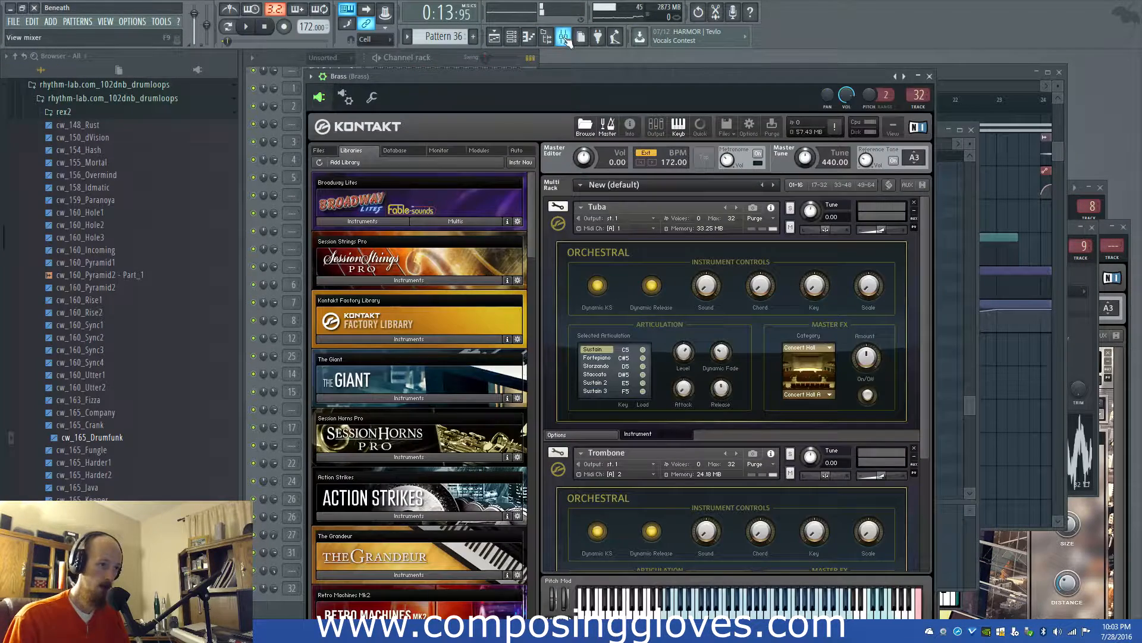
pyautogui.click(564, 38)
pyautogui.click(857, 240)
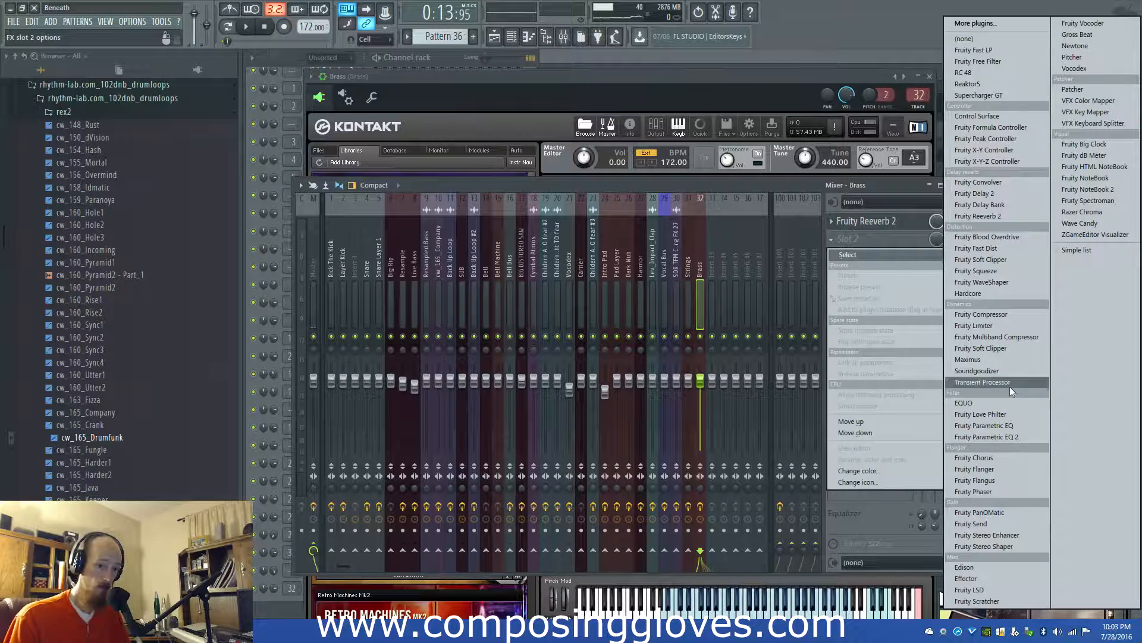
pyautogui.click(1006, 360)
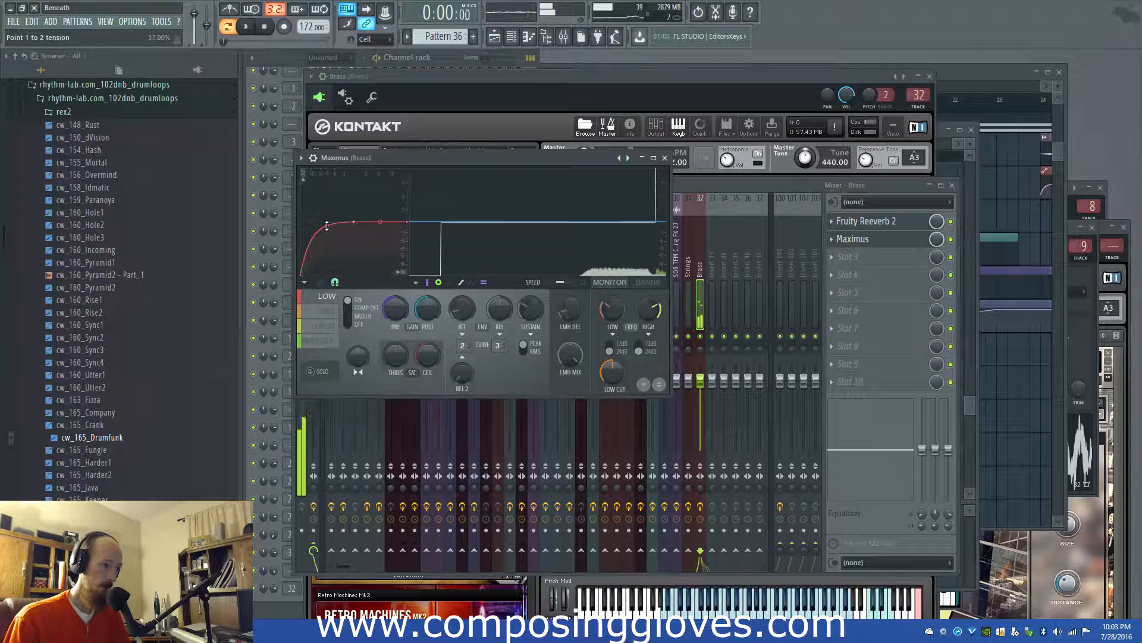
# Bend the compression curves of Maximus's Low, Mid and High bands upward while the brass pattern plays
pyautogui.click(326, 312)
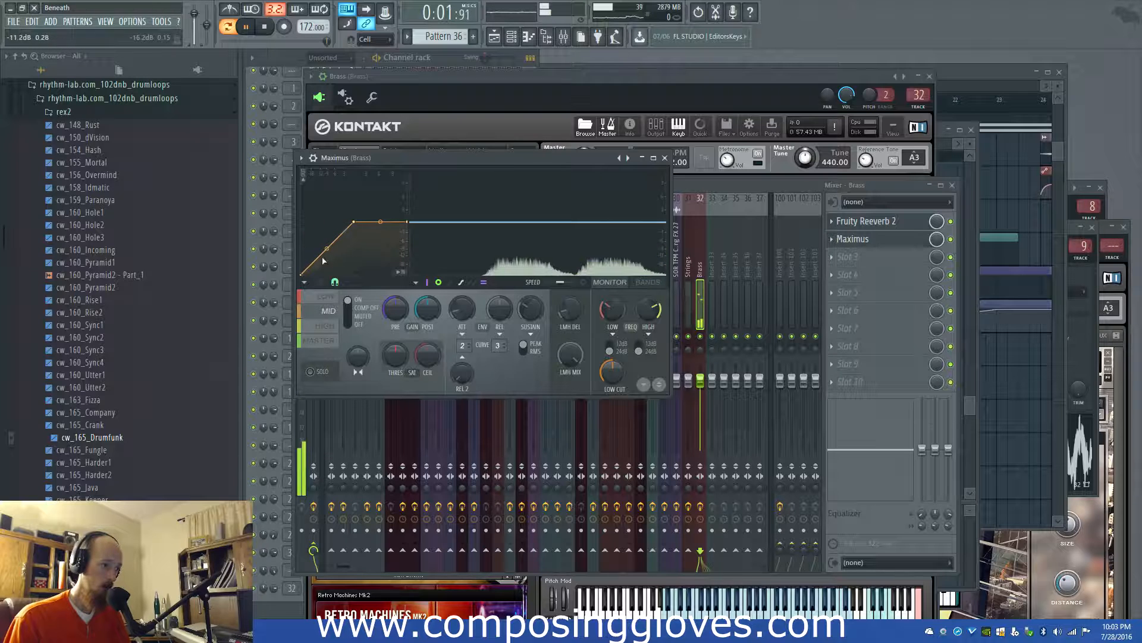
pyautogui.moveTo(327, 222); pyautogui.dragTo(327, 230)
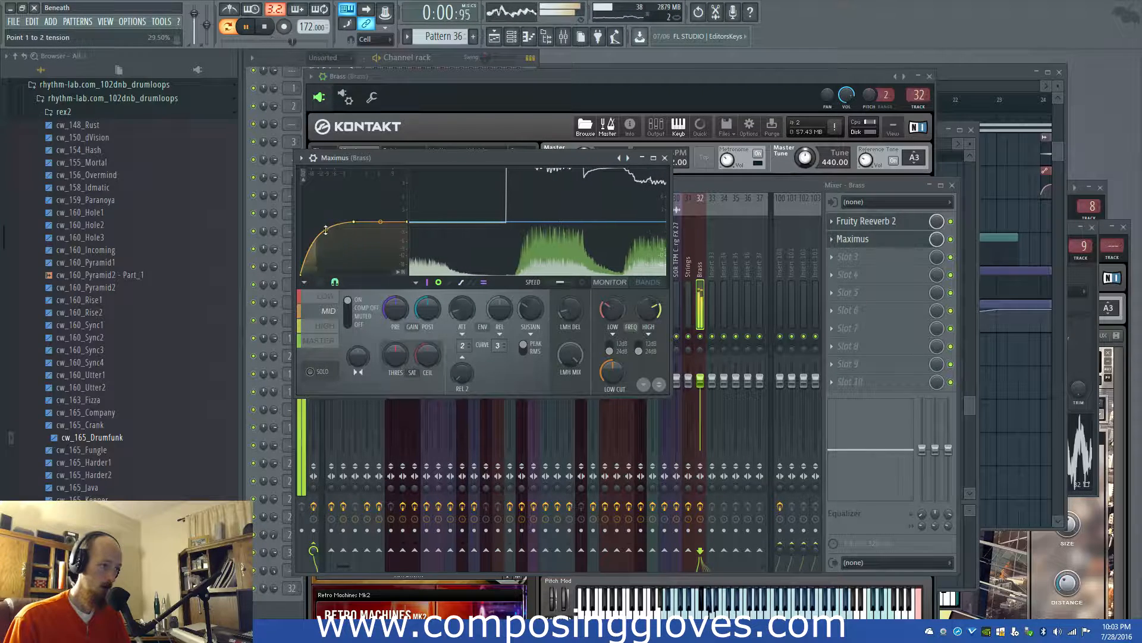
pyautogui.click(326, 325)
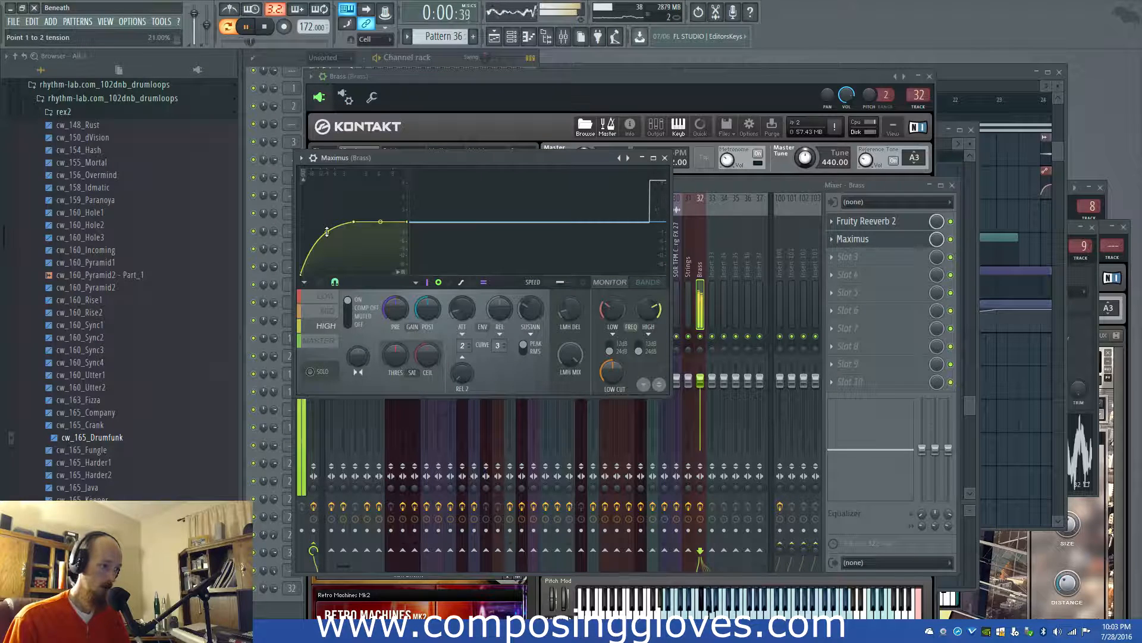
# Listen to the compressed brass in the playlist and lower the pattern's A2 note velocity to 48%
pyautogui.click(741, 88)
pyautogui.press('F5')
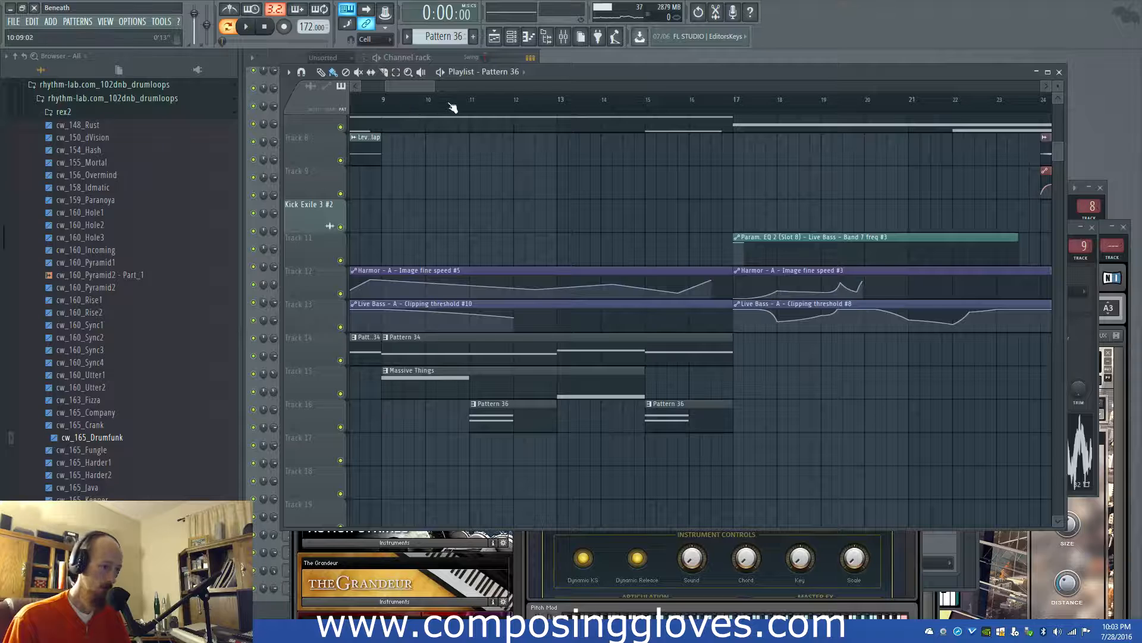
pyautogui.press('space')
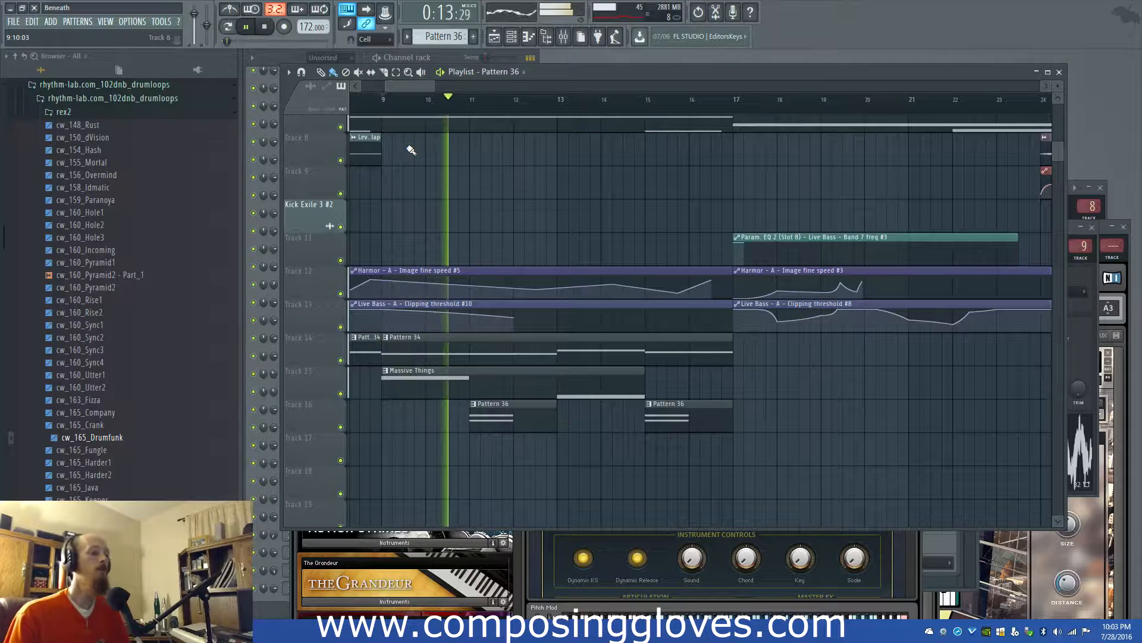
pyautogui.doubleClick(520, 422)
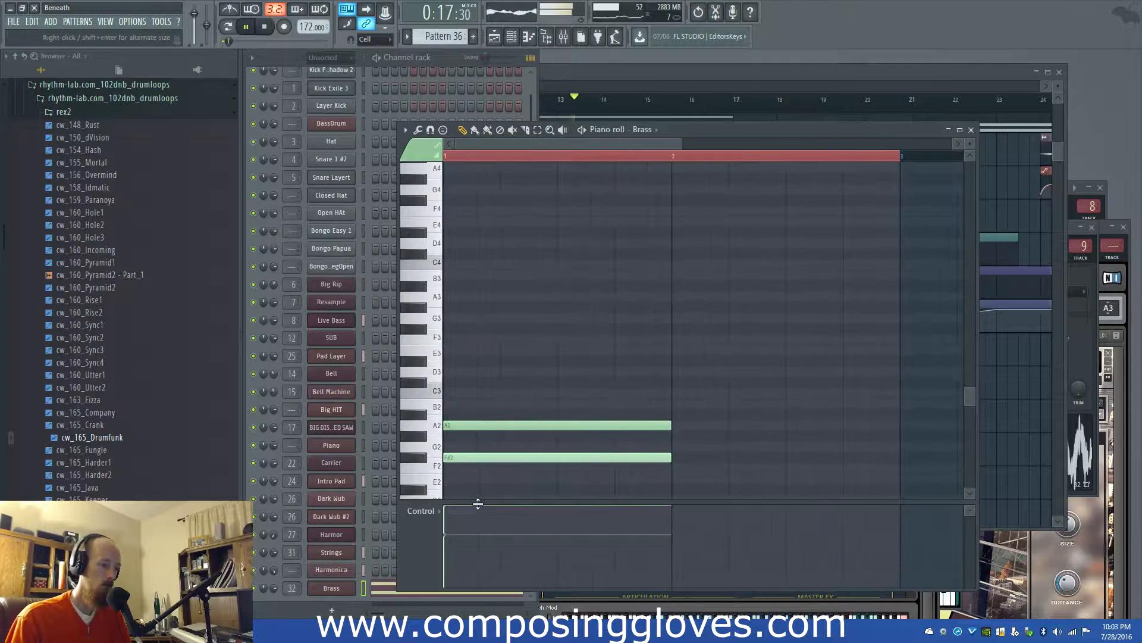
pyautogui.click(503, 457)
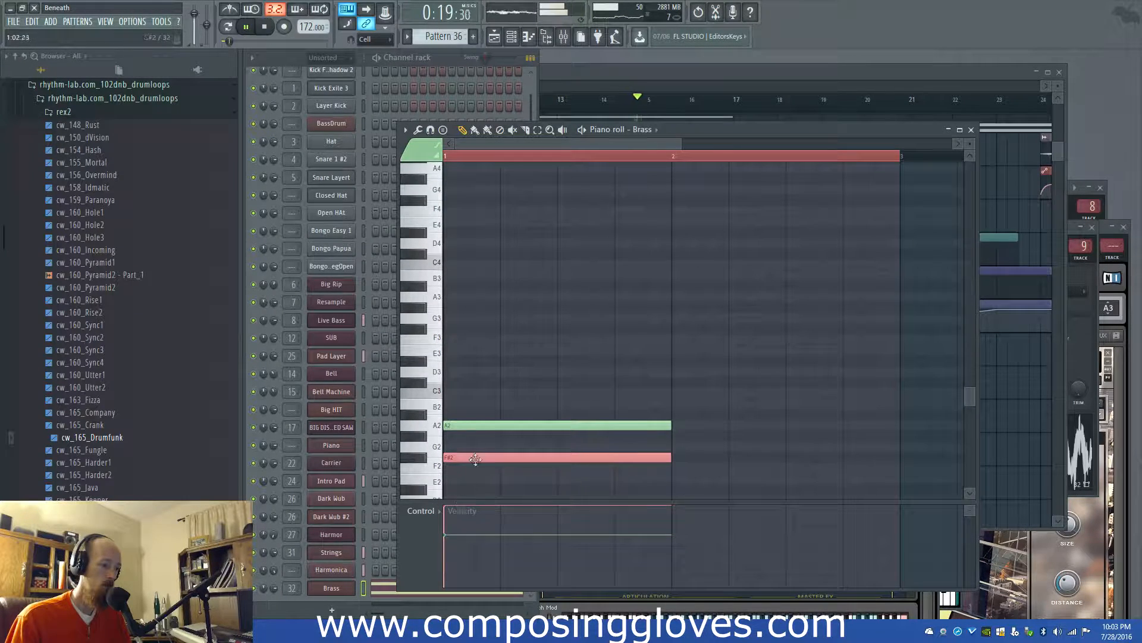
pyautogui.click(476, 425)
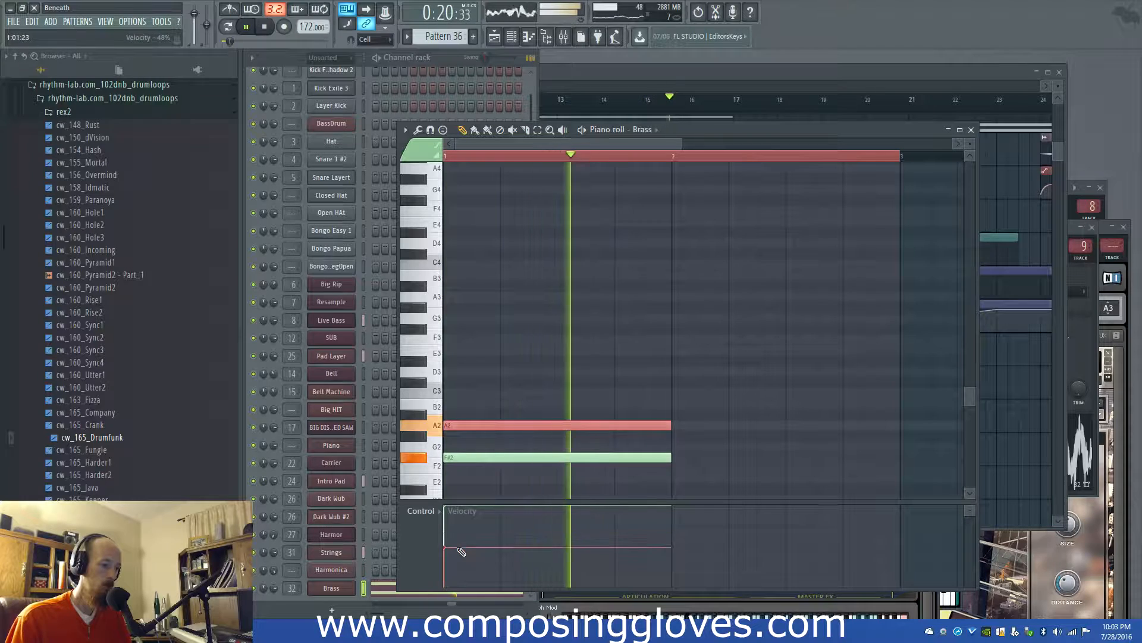
pyautogui.press('space')
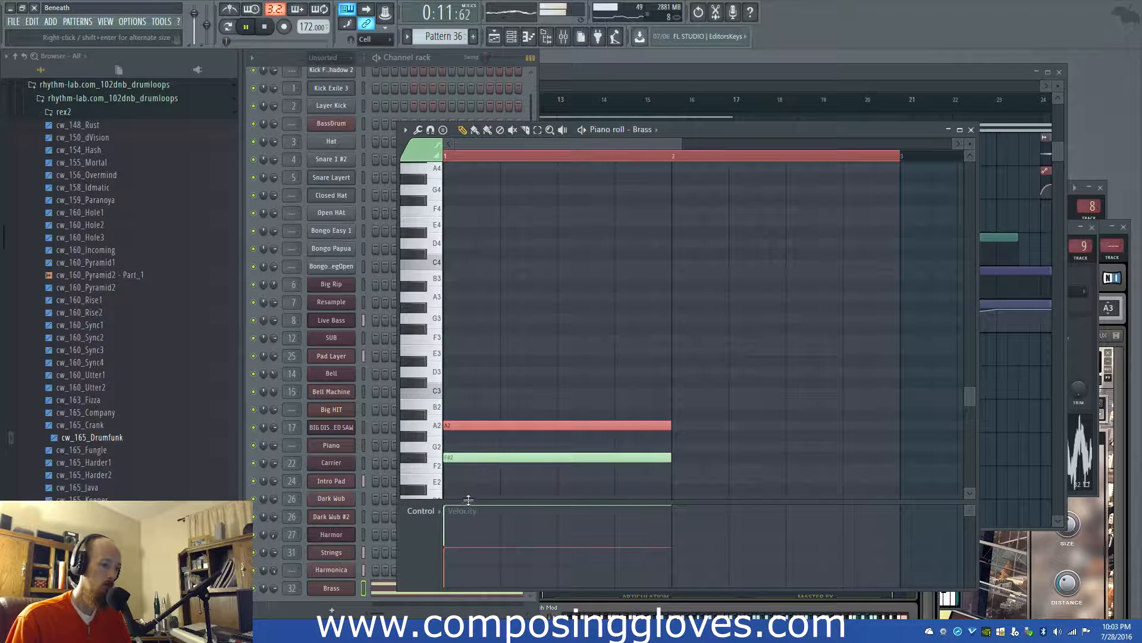
pyautogui.press('space')
# Collapse the Tuba and Trombone instruments in the Brass channel's Kontakt rack and save the project
pyautogui.click(332, 587)
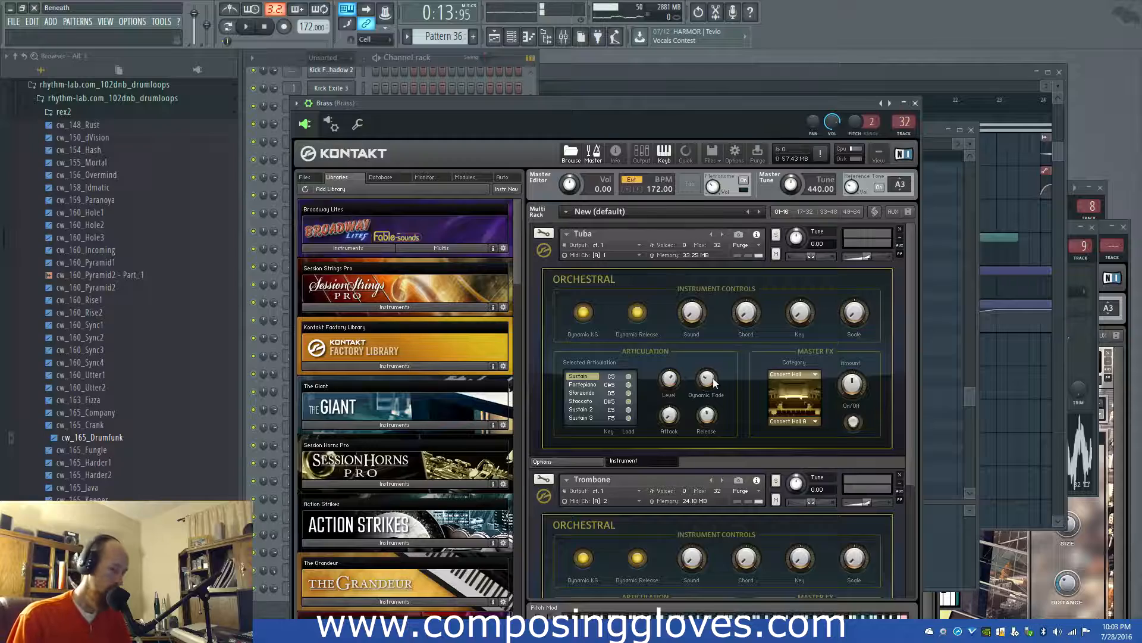
pyautogui.click(544, 249)
pyautogui.click(544, 293)
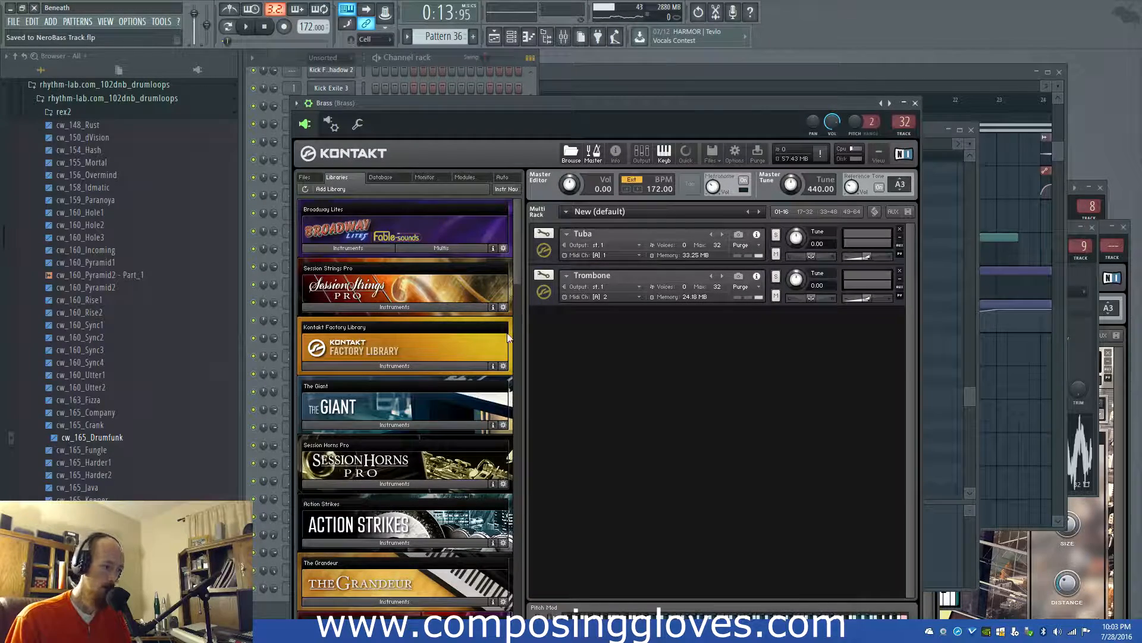
# Load Disco Bass from the Digital Machines folder of Retro Machines Mk2 into the Brass Kontakt and set its MIDI channel to A 1
pyautogui.moveTo(519, 259); pyautogui.dragTo(512, 323)
pyautogui.scroll(-5, 419, 315)
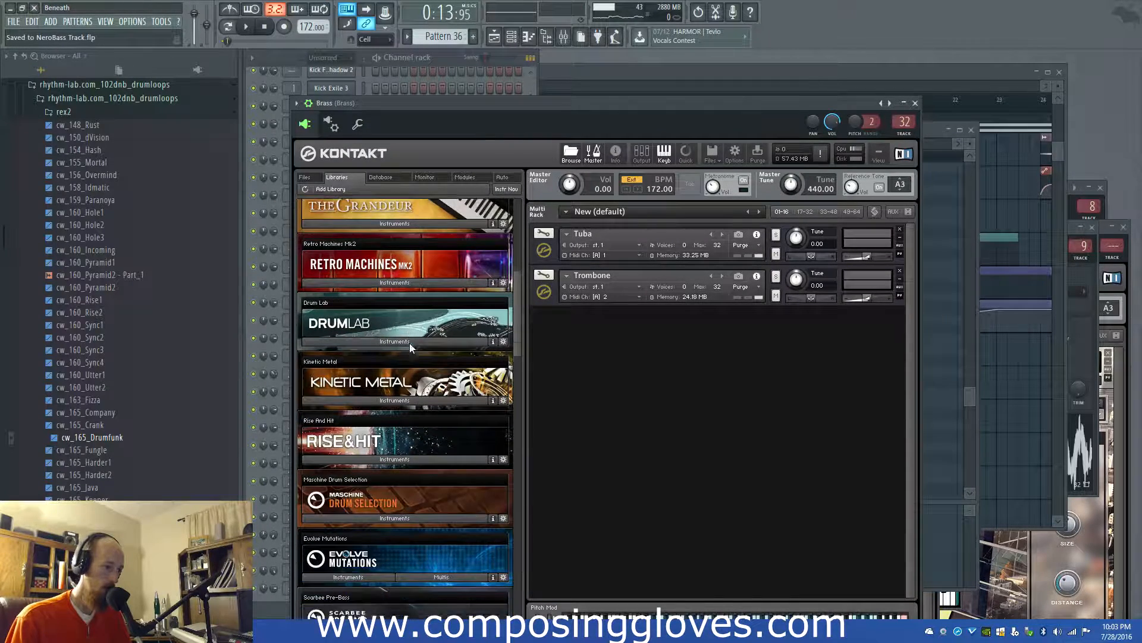
pyautogui.moveTo(523, 384); pyautogui.dragTo(529, 323)
pyautogui.click(430, 423)
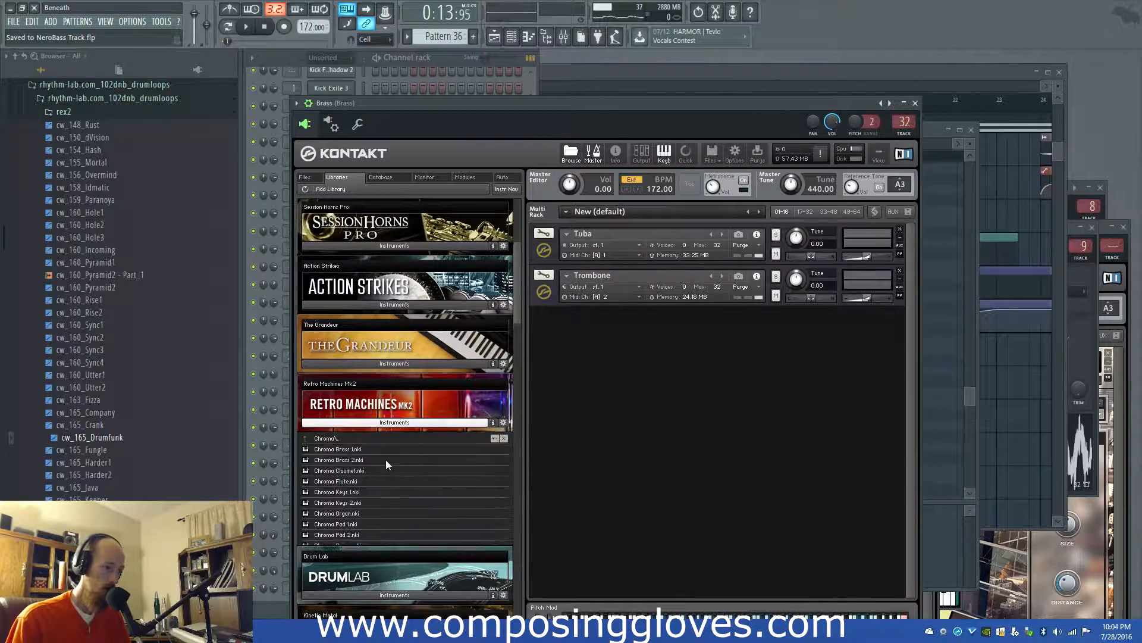
pyautogui.doubleClick(341, 504)
pyautogui.doubleClick(323, 438)
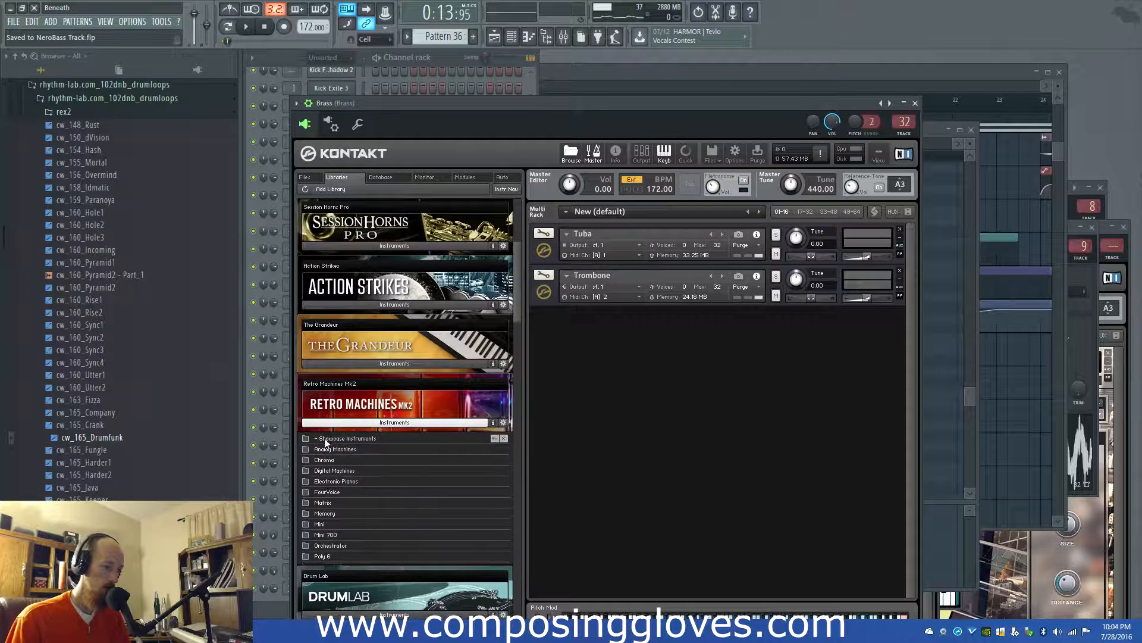
pyautogui.doubleClick(357, 470)
pyautogui.scroll(-2, 389, 396)
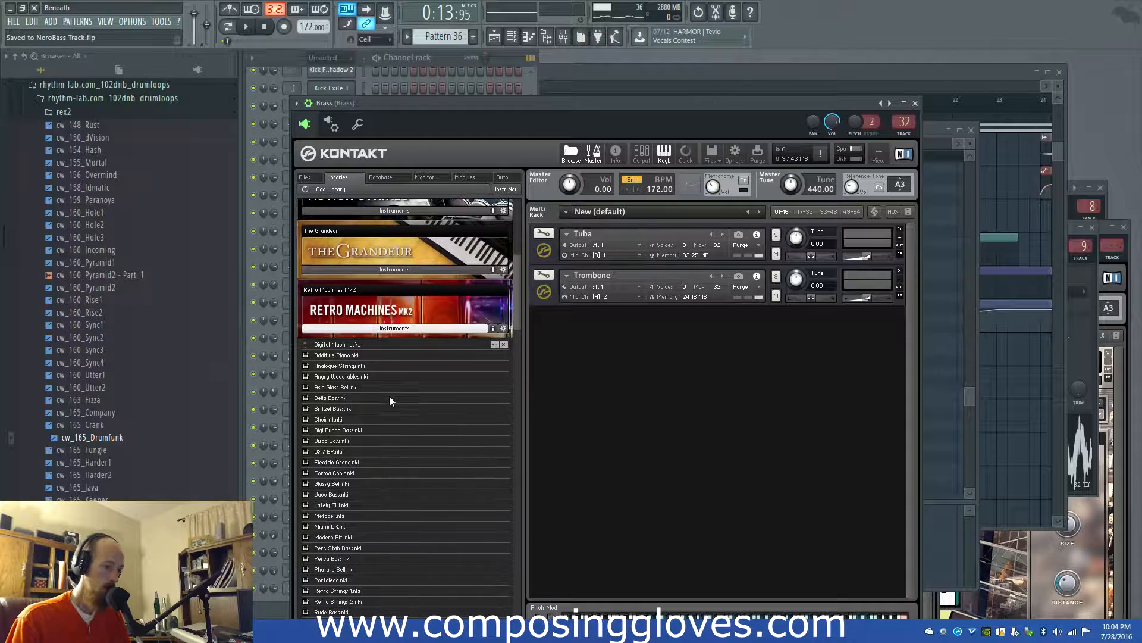
pyautogui.doubleClick(348, 441)
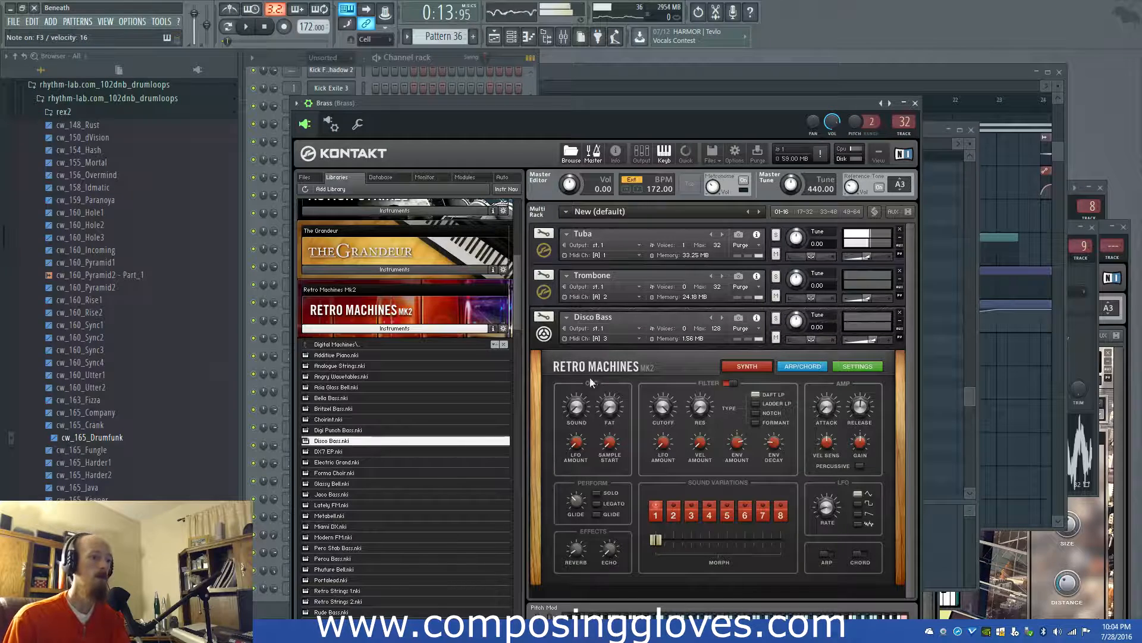
pyautogui.click(617, 338)
pyautogui.click(668, 362)
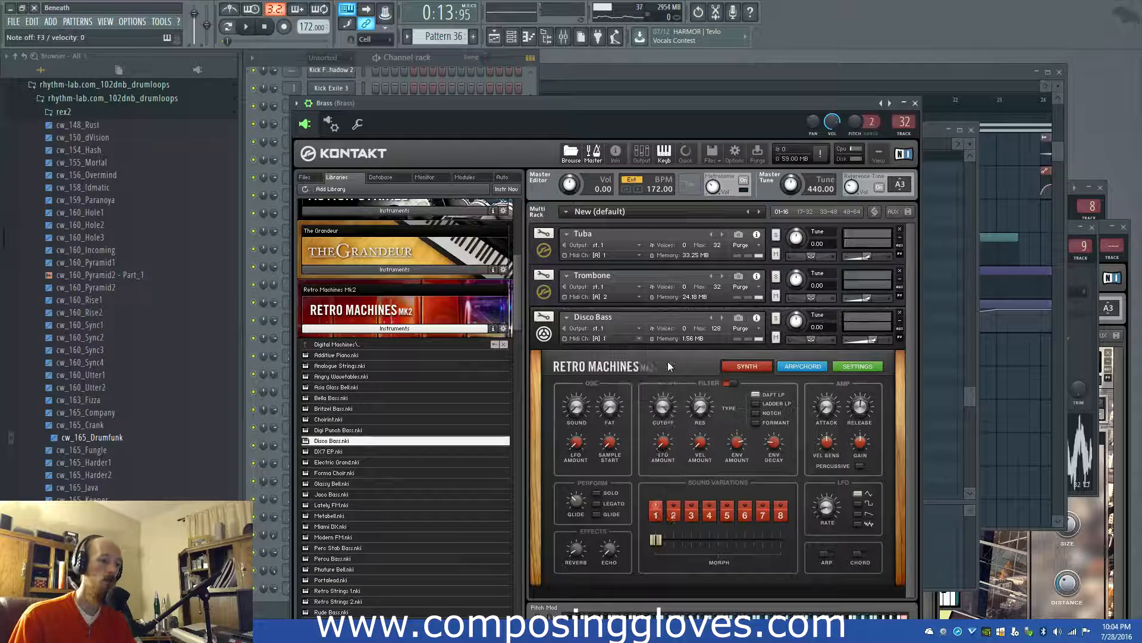
# Audition the Retro Machines presets from Disco Bass through Jaco Bass with the brass pattern, and remove that instrument from the rack
pyautogui.click(246, 28)
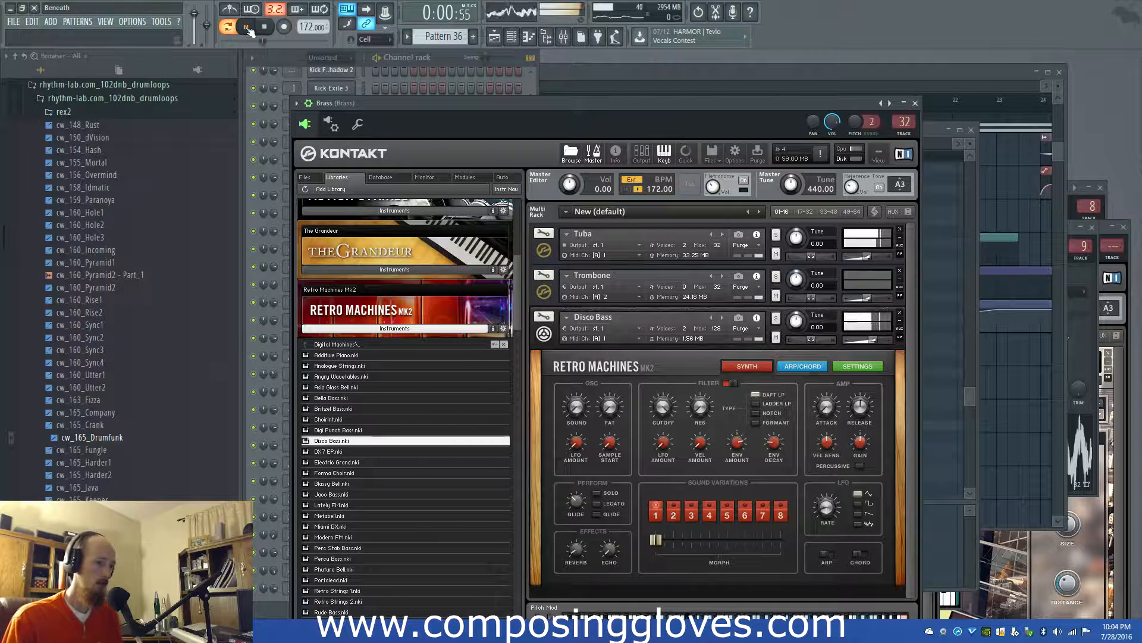
pyautogui.click(722, 317)
pyautogui.press('space')
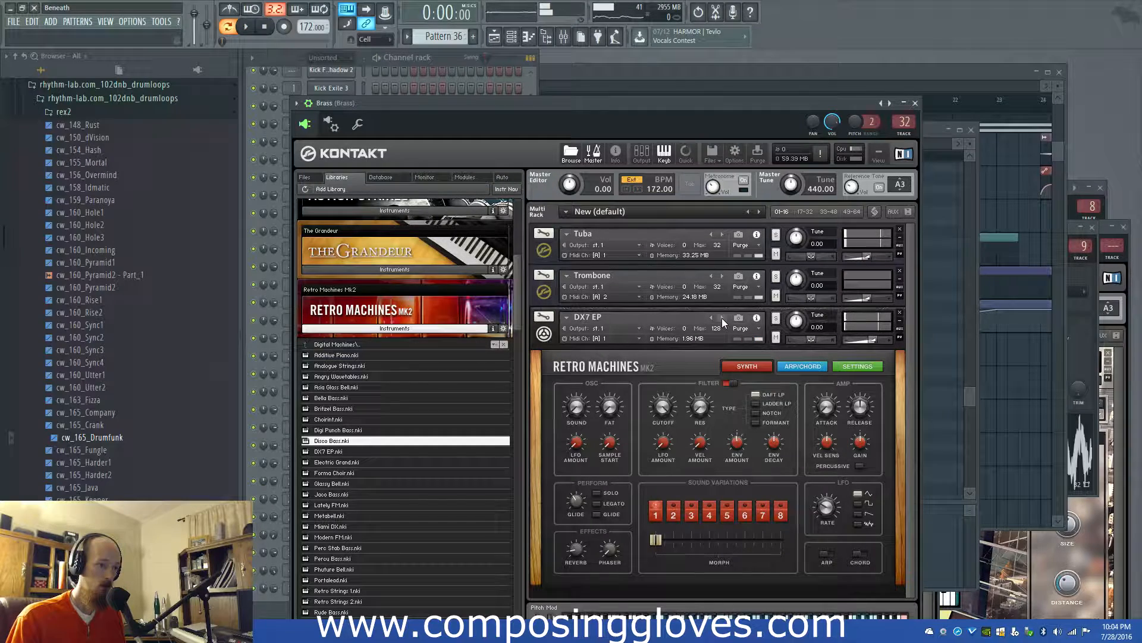
pyautogui.click(722, 316)
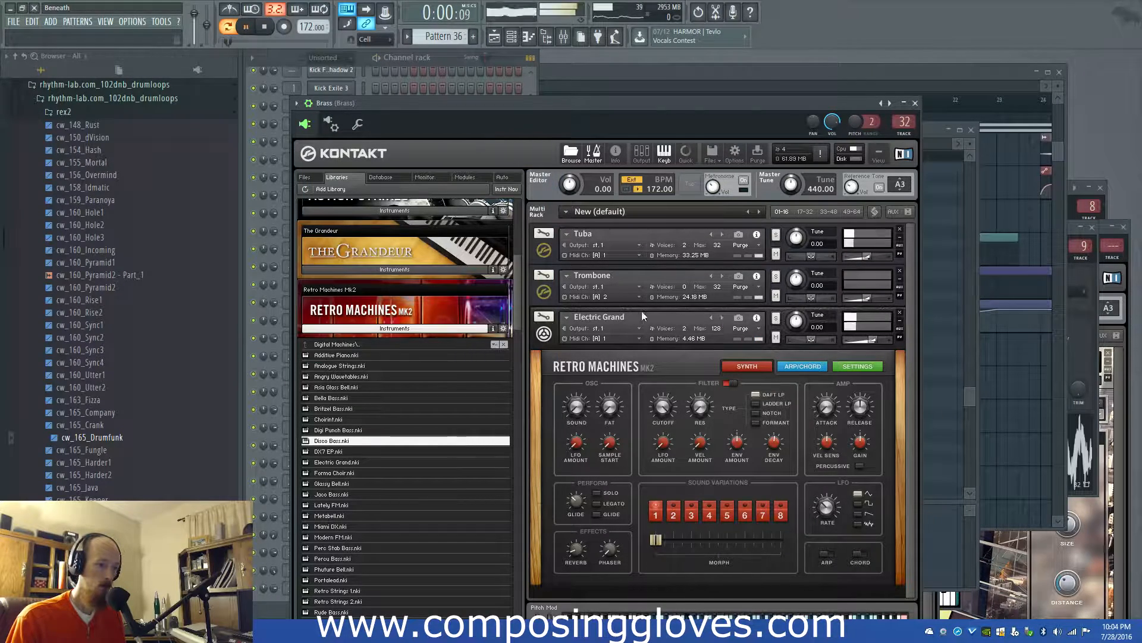
pyautogui.click(724, 317)
pyautogui.click(721, 316)
pyautogui.press('space')
pyautogui.click(721, 317)
pyautogui.scroll(-1, 509, 388)
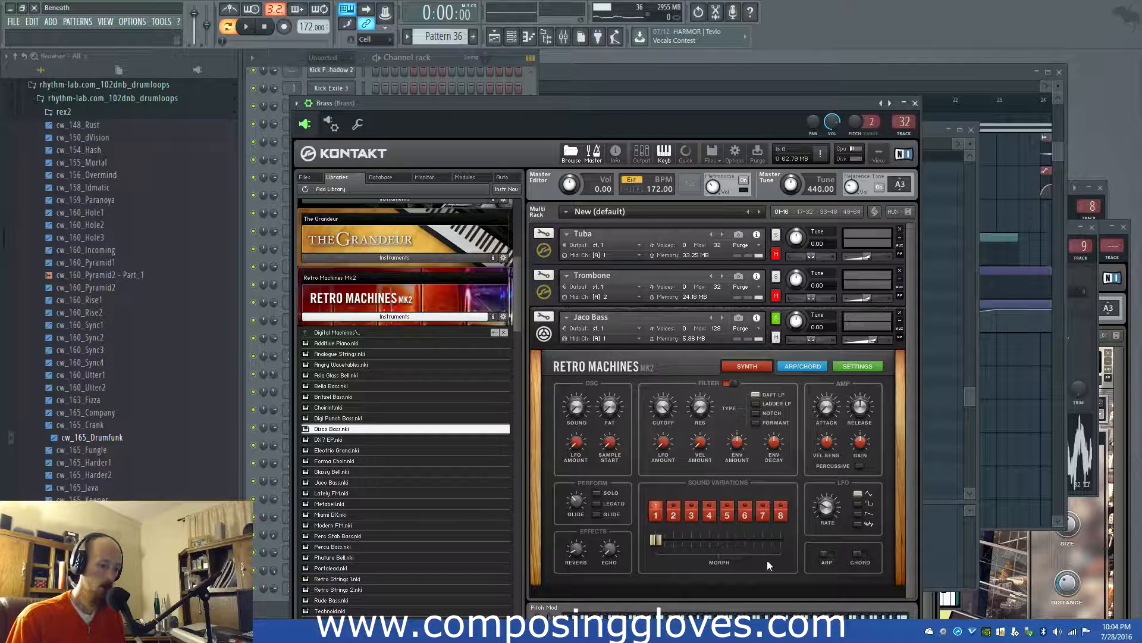
pyautogui.click(900, 313)
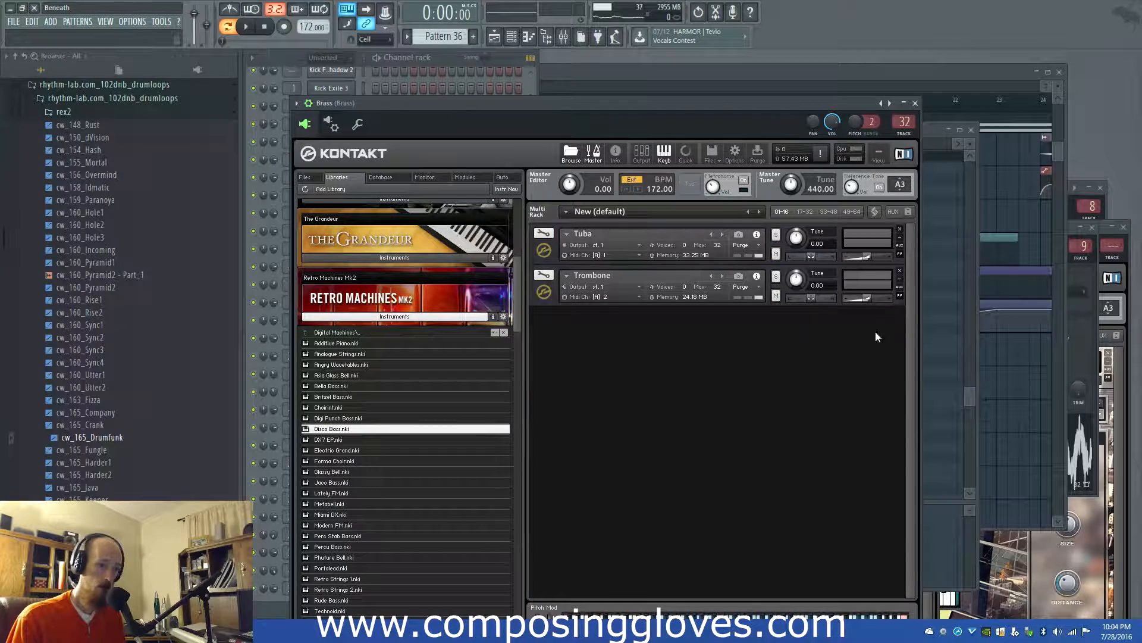
pyautogui.click(264, 605)
pyautogui.click(321, 610)
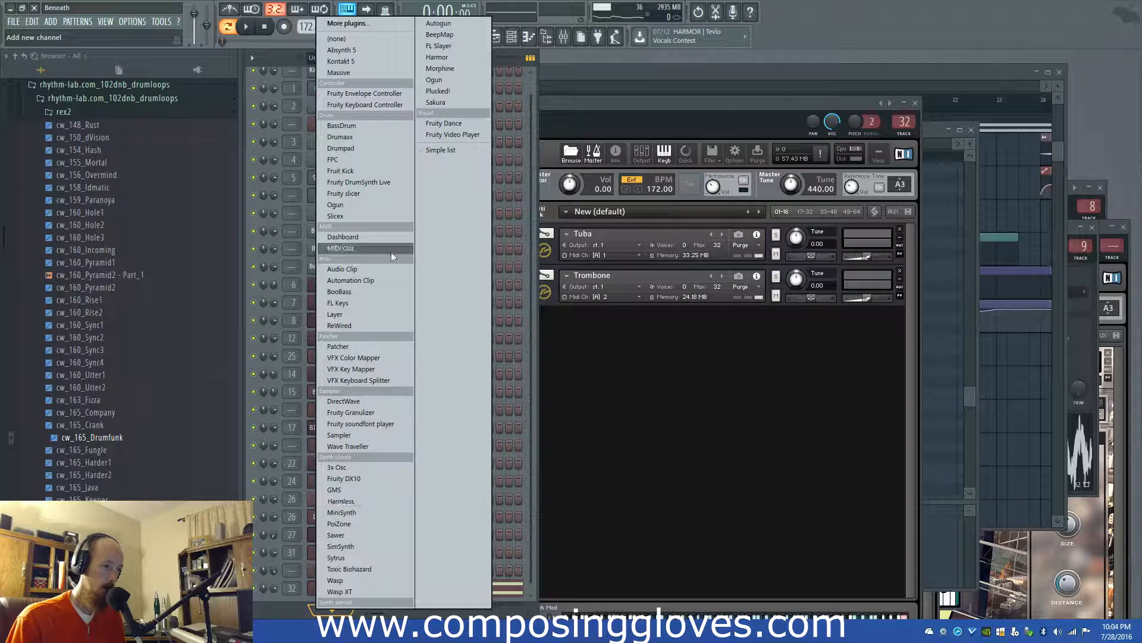
pyautogui.click(298, 598)
# Add a one-bar F#2 note at the start of Pattern 36 for the SUB channel
pyautogui.click(344, 345)
pyautogui.rightClick(333, 343)
pyautogui.click(384, 337)
pyautogui.click(469, 457)
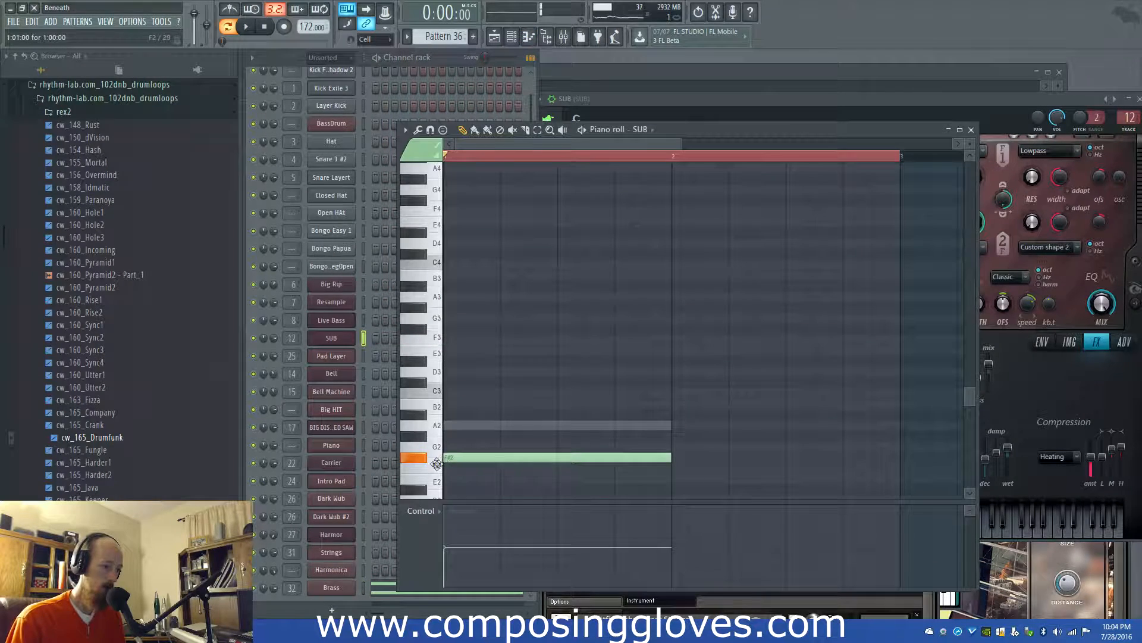
# Audition Pattern 36 with the sub layer and delete the F#2 note from the SUB channel
pyautogui.press('space')
pyautogui.press('space')
pyautogui.rightClick(469, 458)
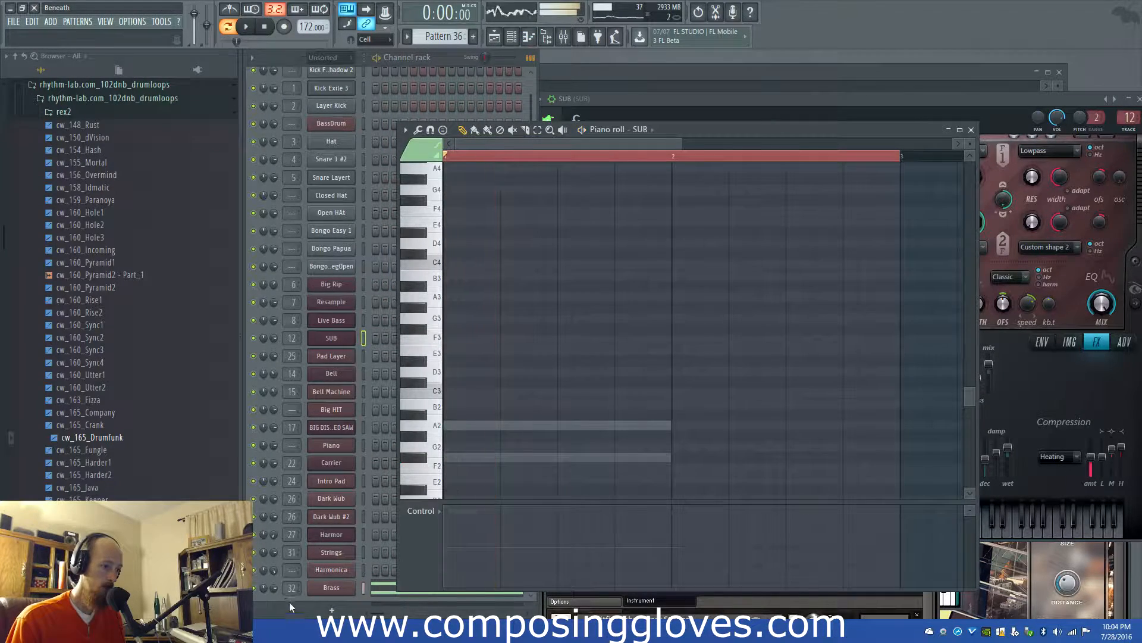
# Add a new Harmor channel below Brass and move its plugin window clear of the channel rack
pyautogui.click(331, 610)
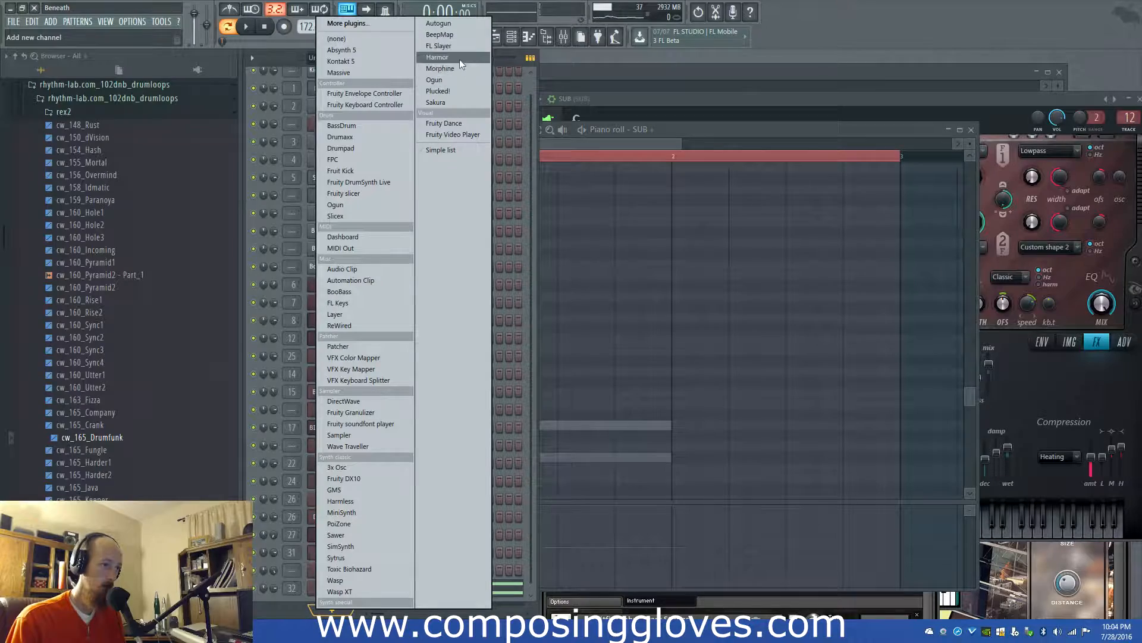
pyautogui.click(461, 60)
pyautogui.moveTo(474, 195); pyautogui.dragTo(637, 104)
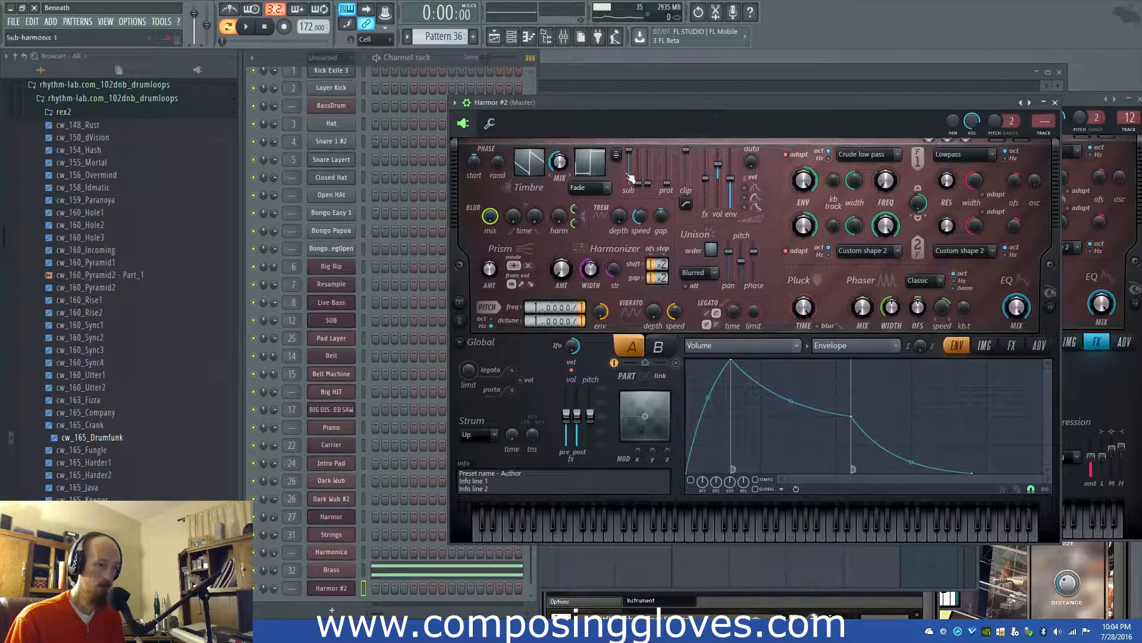
# Add a one-bar F#2 note at the start of Pattern 36 for the Harmor #2 channel and audition it
pyautogui.rightClick(343, 589)
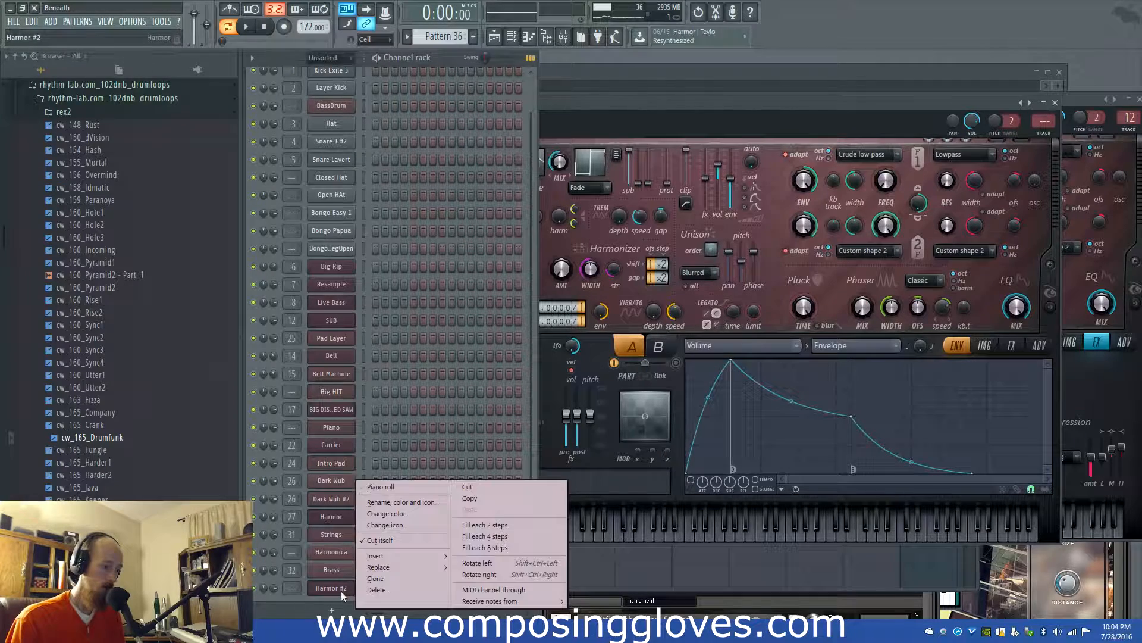
pyautogui.click(381, 486)
pyautogui.click(469, 458)
pyautogui.press('space')
pyautogui.press('space')
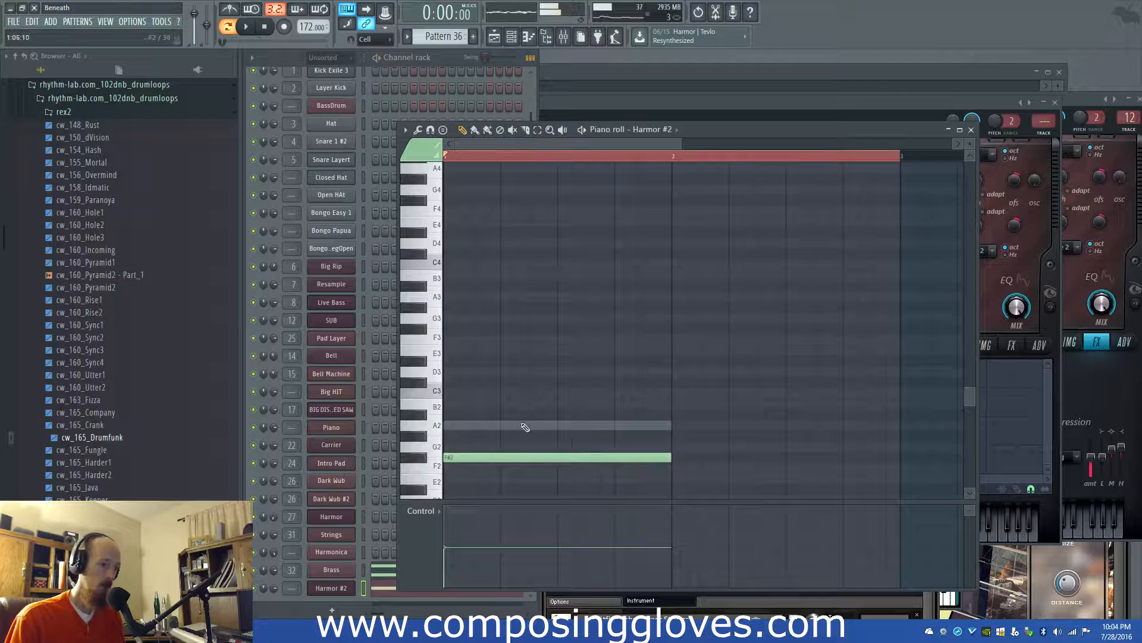
# Raise the velocity of the Harmor #2 note in Pattern 36 and play the pattern
pyautogui.hotkey('ctrl', 'a')
pyautogui.click(471, 525)
pyautogui.press('space')
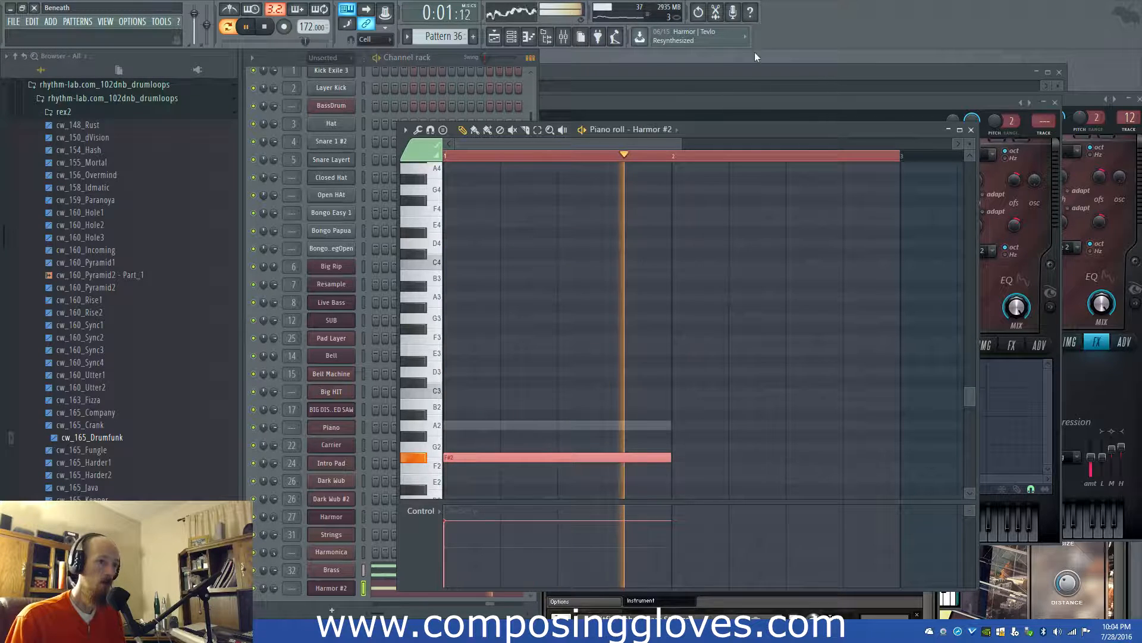
pyautogui.press('space')
# Play the song from the start in the playlist to hear the intro with the reinforced brass swell
pyautogui.click(770, 79)
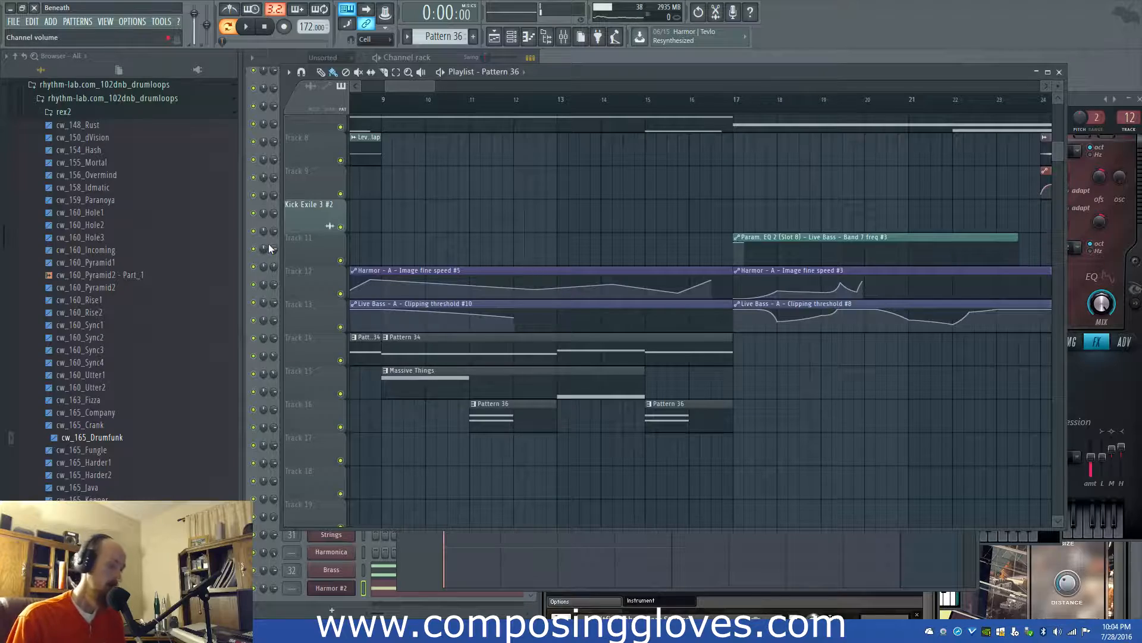
pyautogui.moveTo(409, 201); pyautogui.dragTo(1005, 424)
pyautogui.scroll(-3, 461, 174)
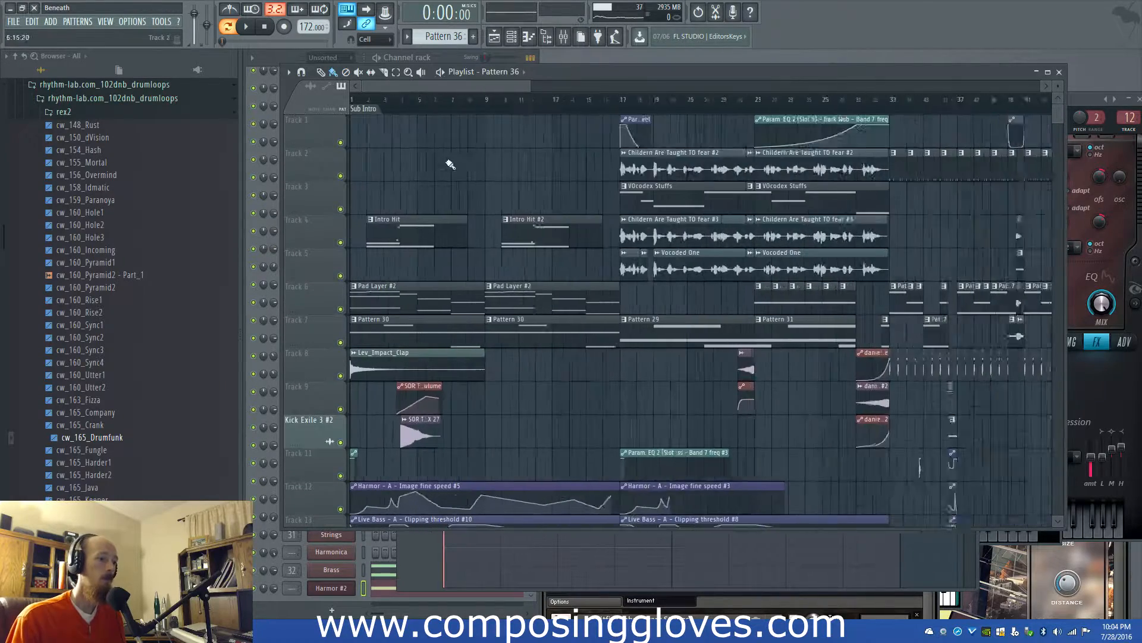
pyautogui.press('space')
pyautogui.scroll(-3, 501, 331)
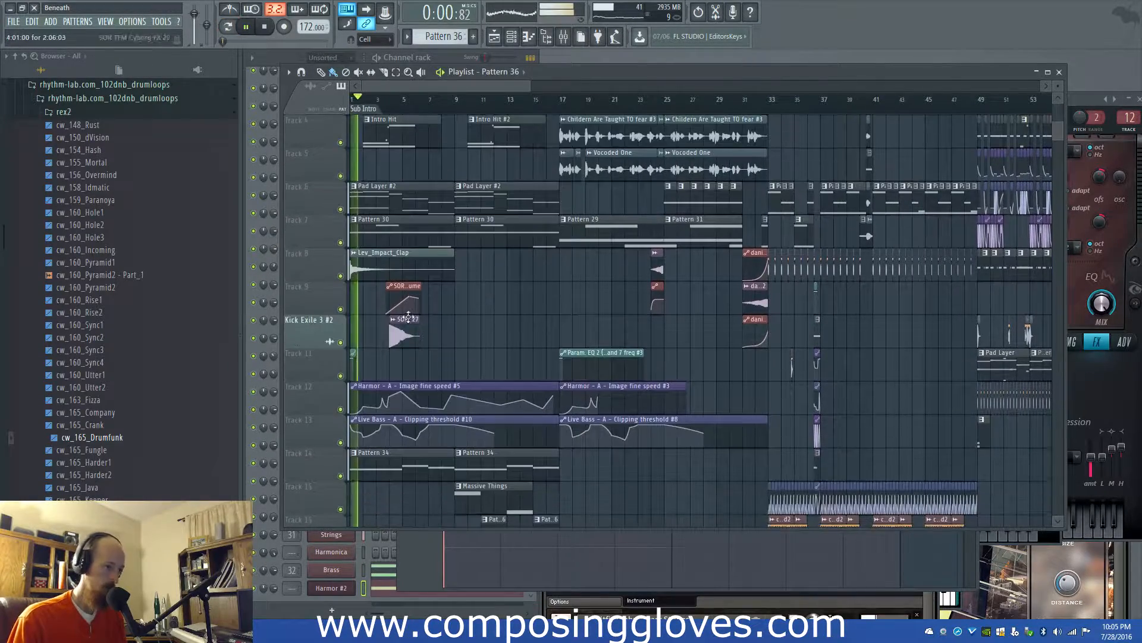
pyautogui.scroll(3, 463, 350)
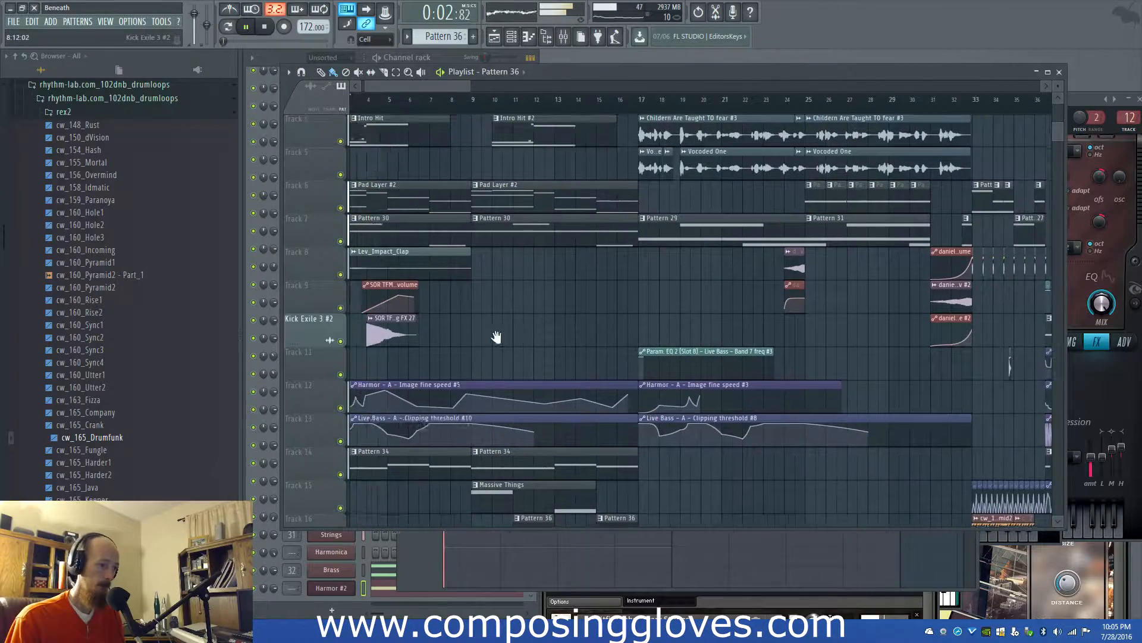
pyautogui.moveTo(467, 345); pyautogui.dragTo(563, 309)
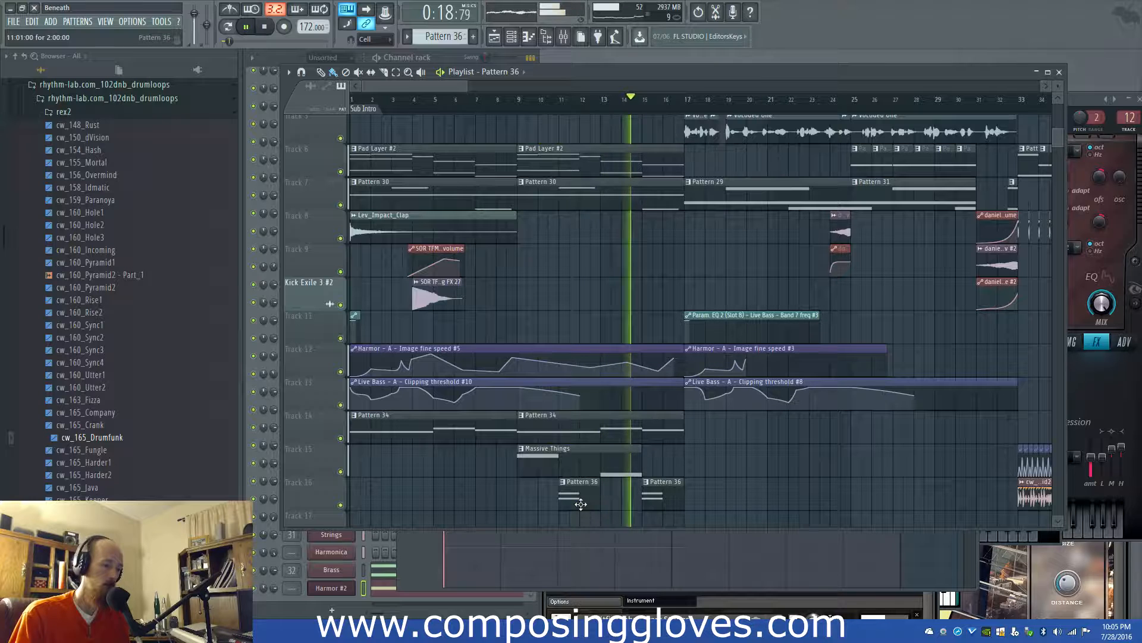
pyautogui.press('space')
# Make the second Pattern 36 clip, at bar 15, a unique pattern
pyautogui.doubleClick(656, 495)
pyautogui.click(687, 103)
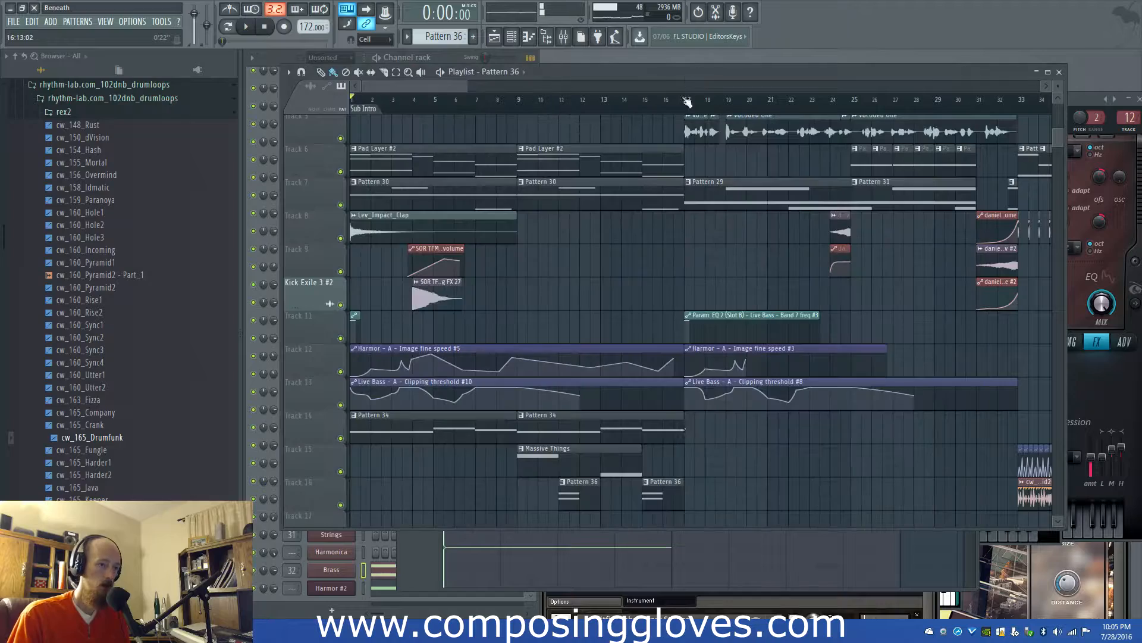
pyautogui.rightClick(646, 482)
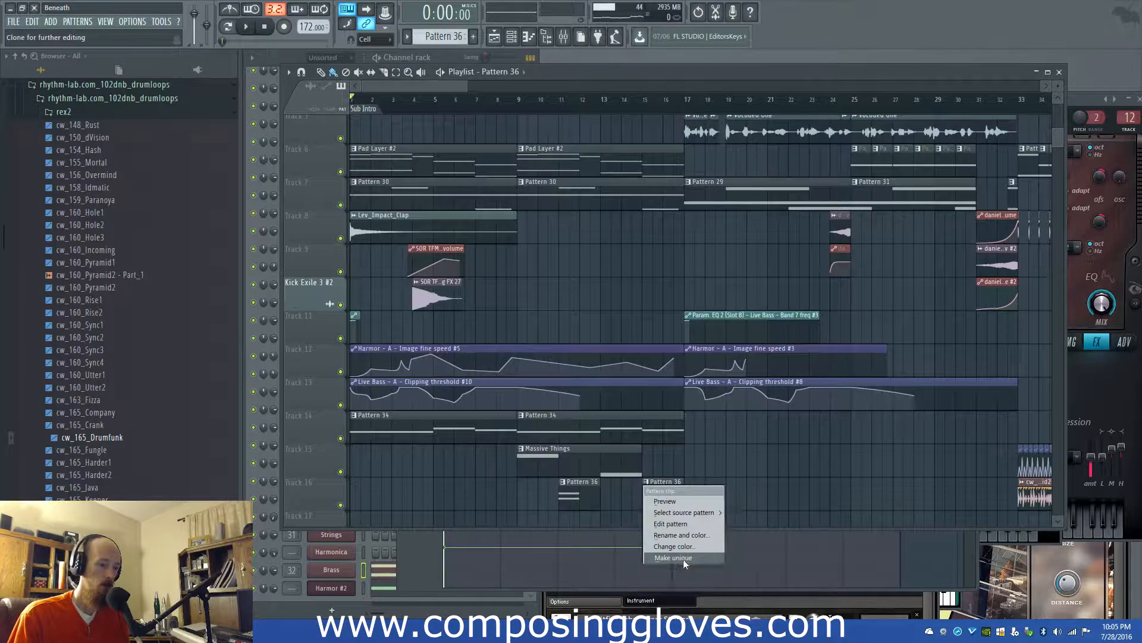
pyautogui.click(673, 558)
# In Pattern 37, lower the Brass and Harmor #2 notes from F#2 to F2 and delete the Brass A2 note
pyautogui.scroll(4, 512, 382)
pyautogui.moveTo(500, 387); pyautogui.dragTo(1105, 370)
pyautogui.scroll(-6, 459, 421)
pyautogui.moveTo(460, 356)
pyautogui.mouseDown()
pyautogui.moveTo(452, 378)
pyautogui.moveTo(453, 365)
pyautogui.mouseUp()
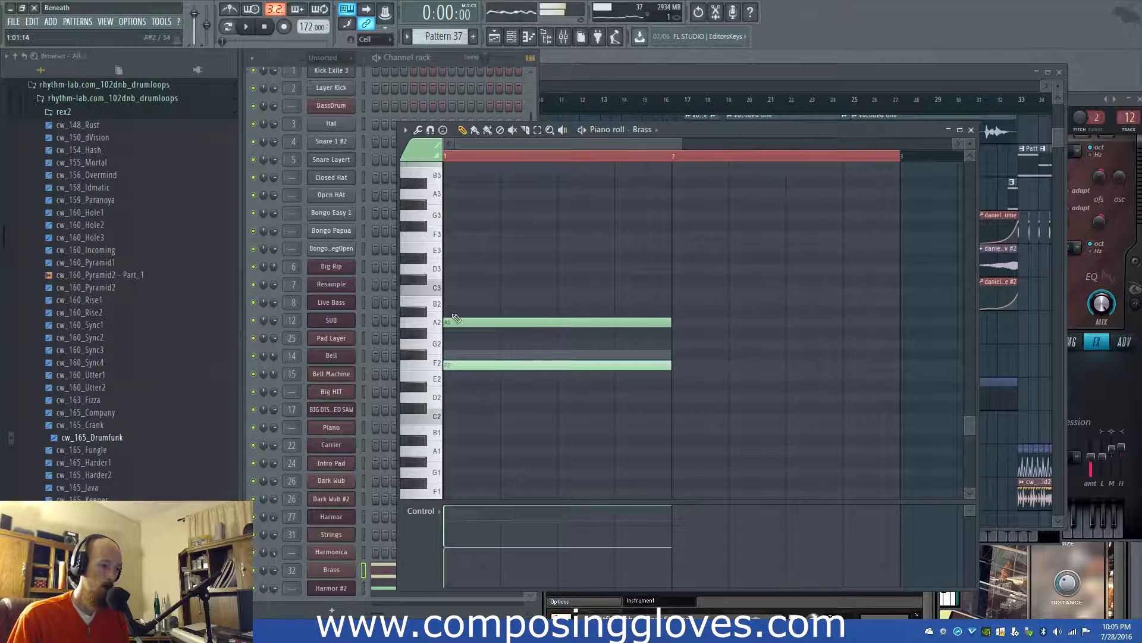
pyautogui.rightClick(465, 321)
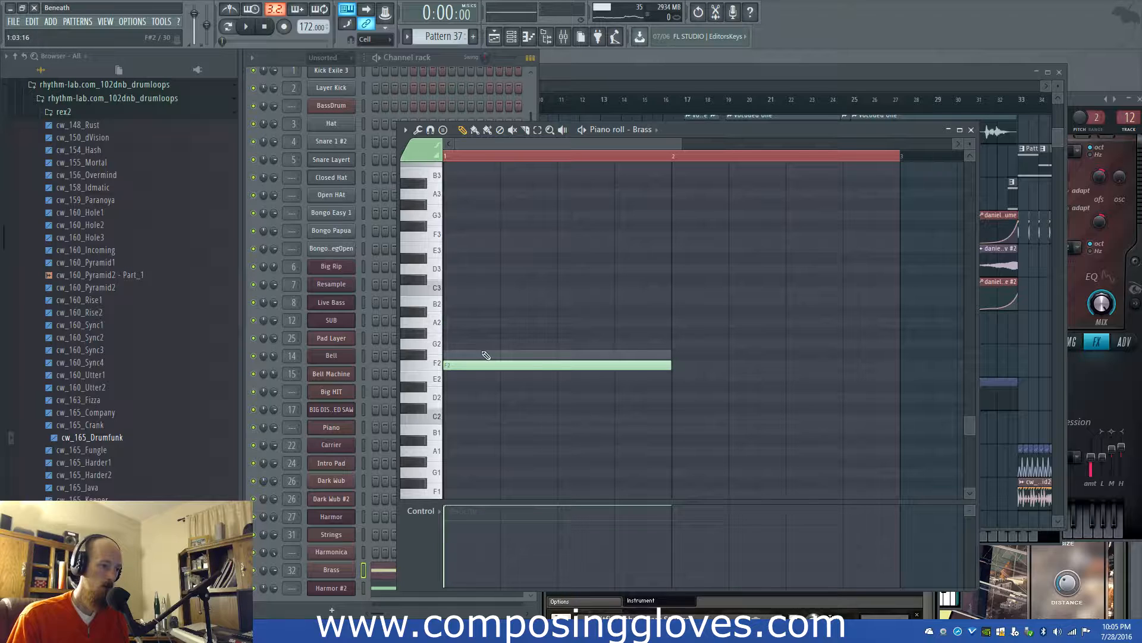
pyautogui.rightClick(482, 353)
pyautogui.rightClick(483, 353)
pyautogui.moveTo(480, 355); pyautogui.dragTo(477, 364)
pyautogui.press('space')
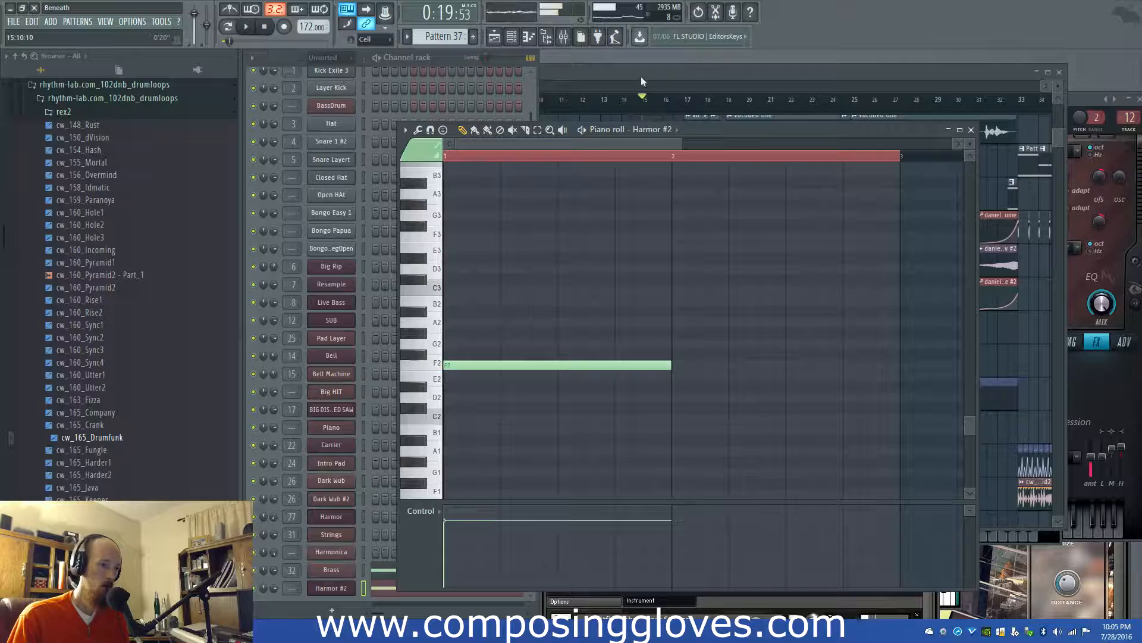
# Check the Strings note in Pattern 34, and move the Brass and Harmor #2 notes of Pattern 37 up to G2
pyautogui.click(681, 70)
pyautogui.doubleClick(649, 428)
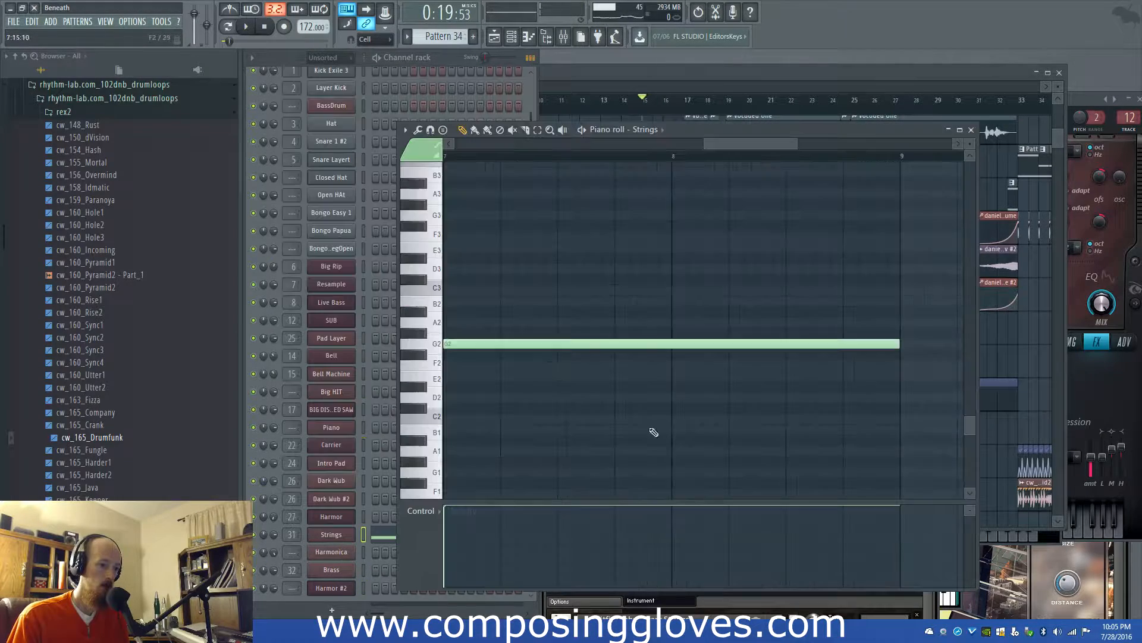
pyautogui.moveTo(544, 353); pyautogui.dragTo(781, 280)
pyautogui.click(695, 85)
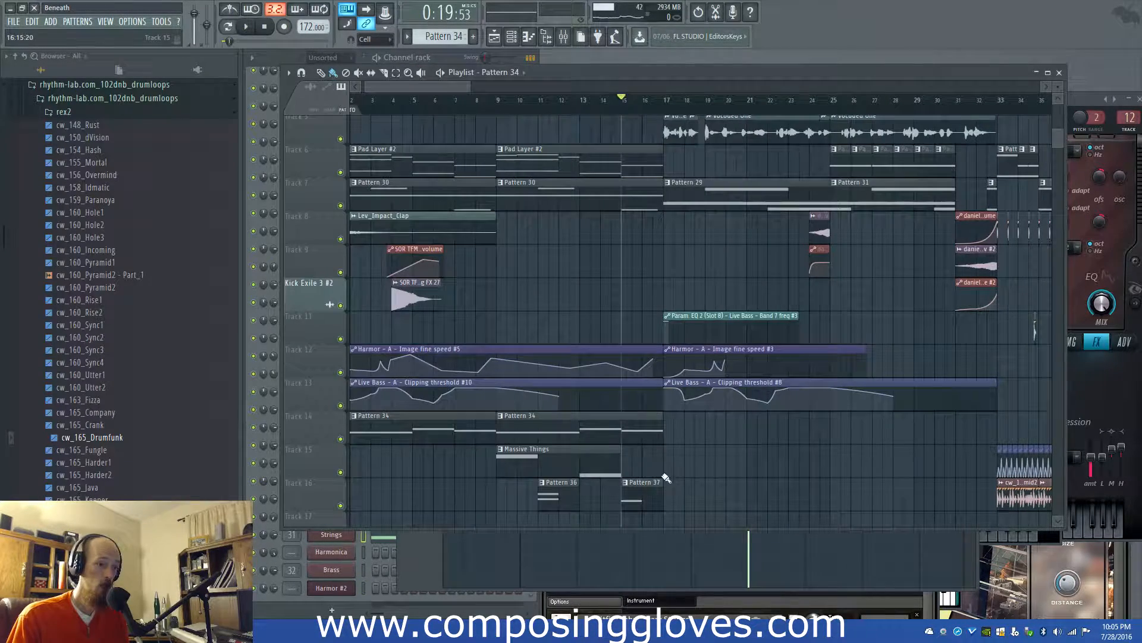
pyautogui.doubleClick(643, 495)
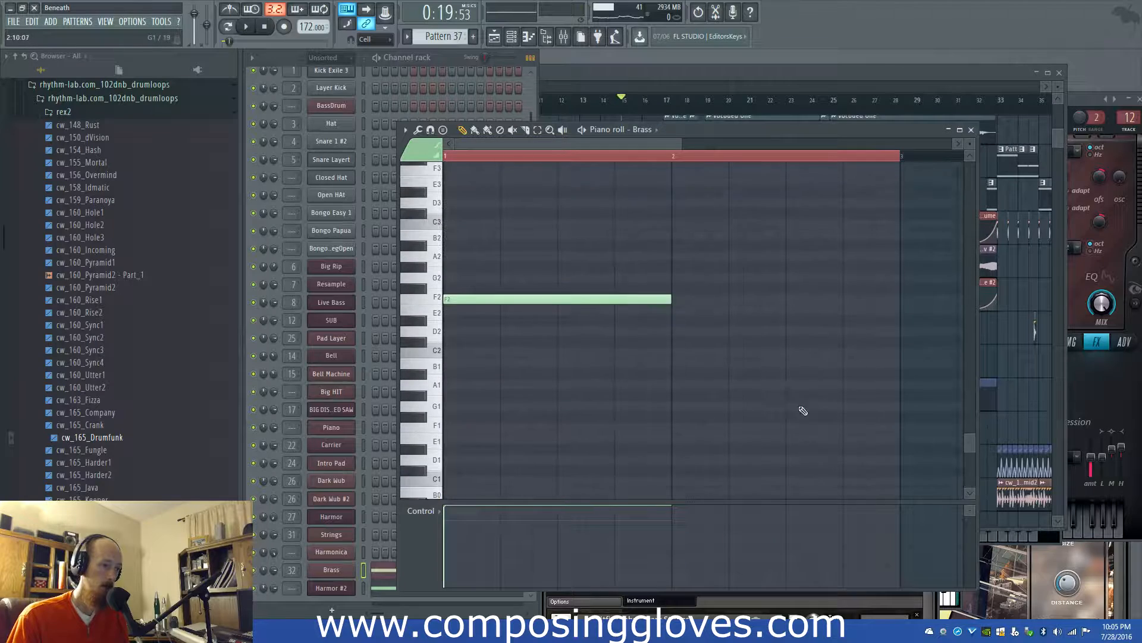
pyautogui.moveTo(466, 300)
pyautogui.mouseDown()
pyautogui.moveTo(455, 282)
pyautogui.moveTo(456, 303)
pyautogui.moveTo(455, 282)
pyautogui.mouseUp()
pyautogui.rightClick(455, 302)
pyautogui.press('space')
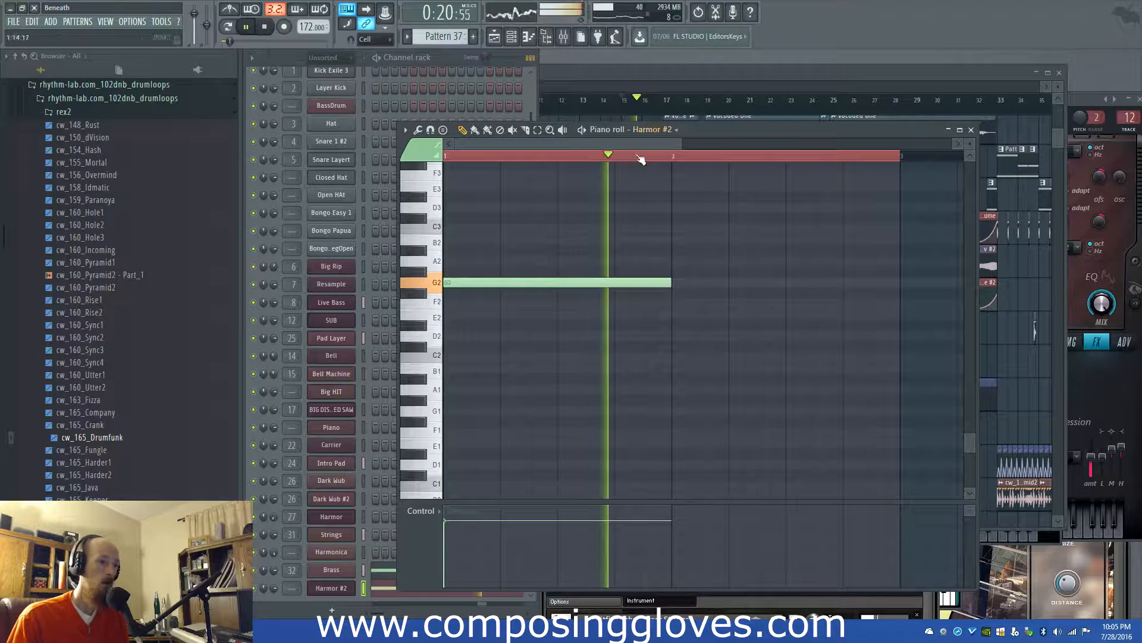
pyautogui.press('space')
# Select bars 15 and 16 in the playlist and solo Track 16 to audition the Pattern 37 swell
pyautogui.click(325, 592)
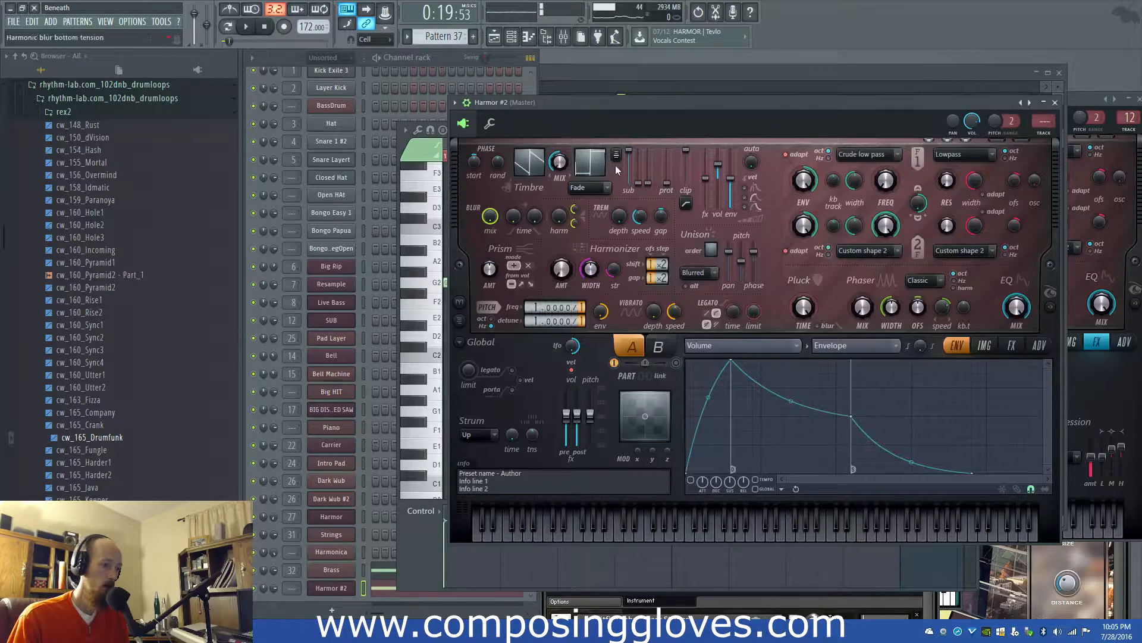
pyautogui.click(657, 76)
pyautogui.moveTo(625, 100); pyautogui.dragTo(652, 117)
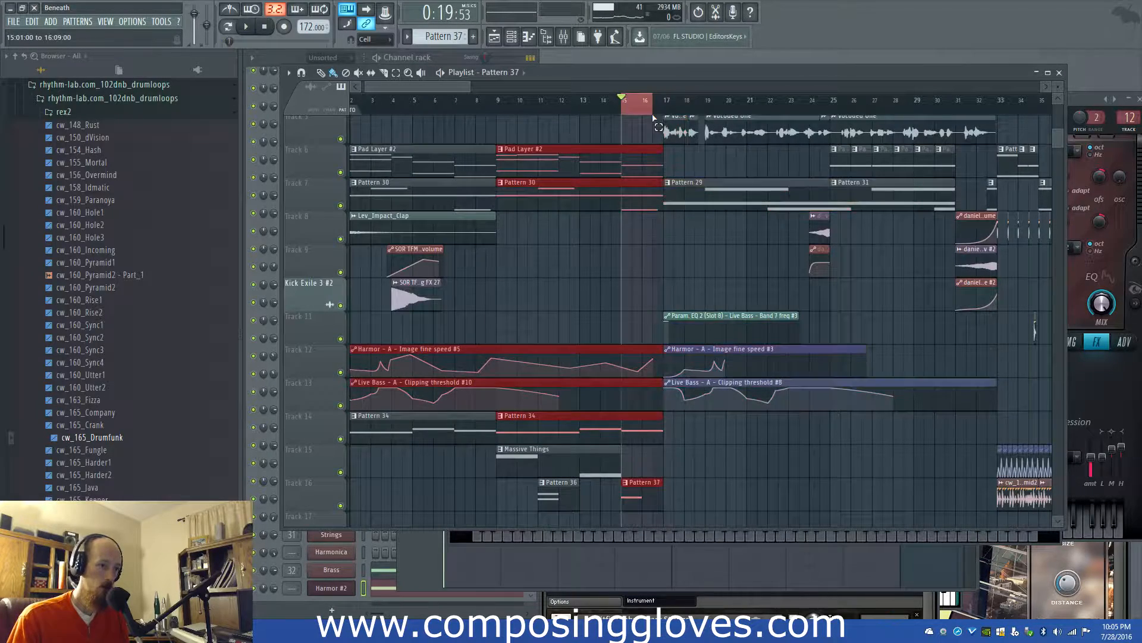
pyautogui.scroll(-5, 639, 348)
pyautogui.keyDown('ctrl'); pyautogui.scroll(4, 637, 352); pyautogui.keyUp('ctrl')
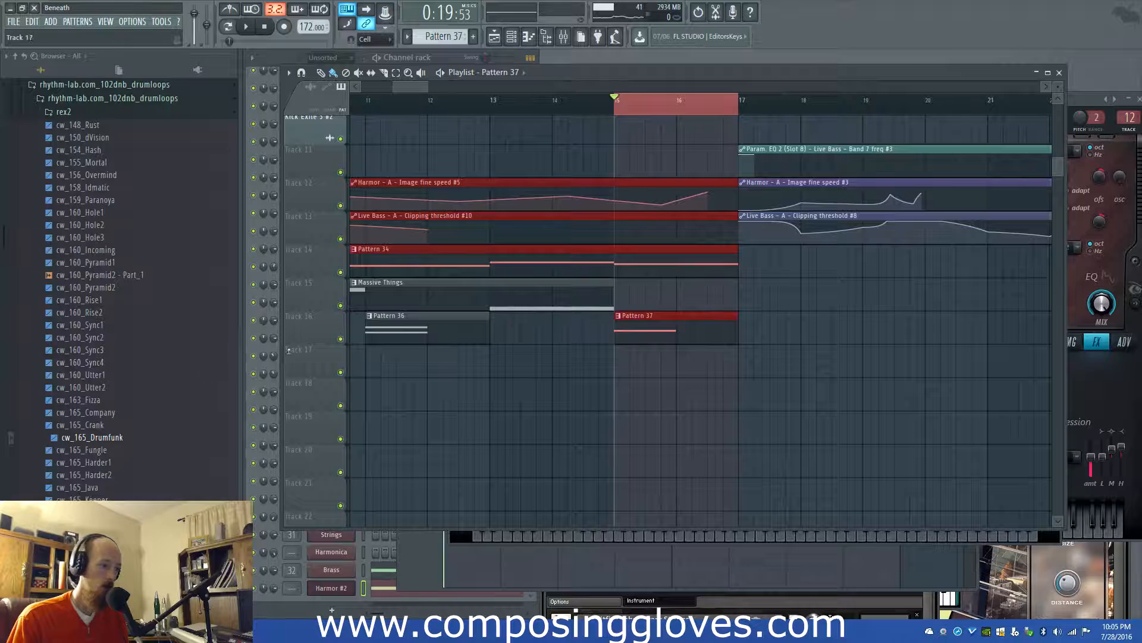
pyautogui.press('space')
pyautogui.press('space')
pyautogui.click(273, 583)
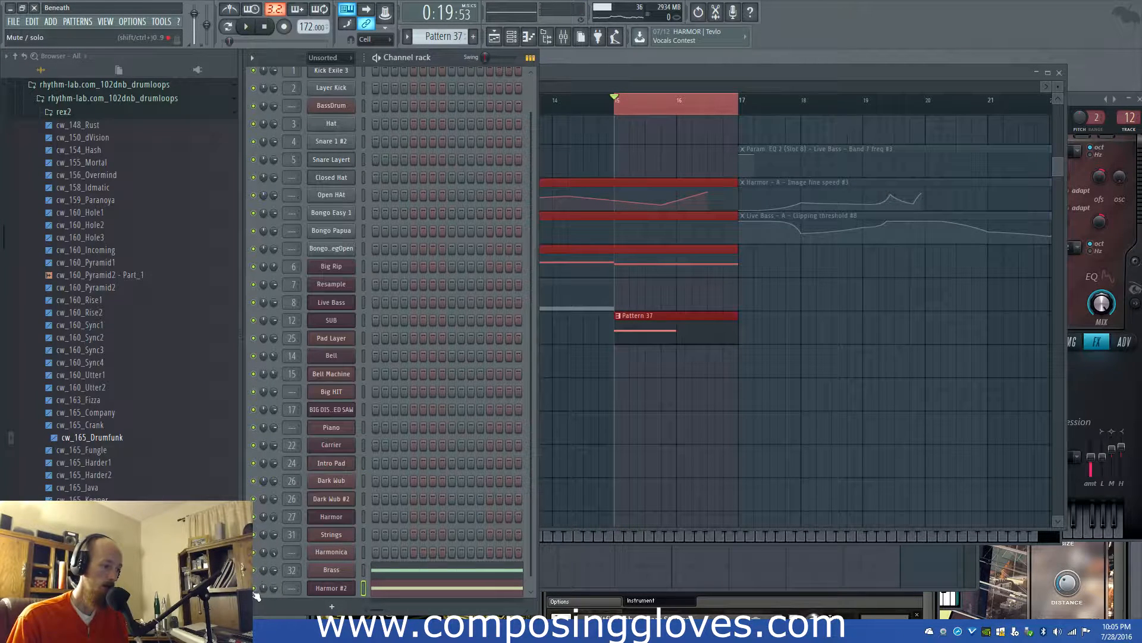
pyautogui.press('space')
pyautogui.press('space')
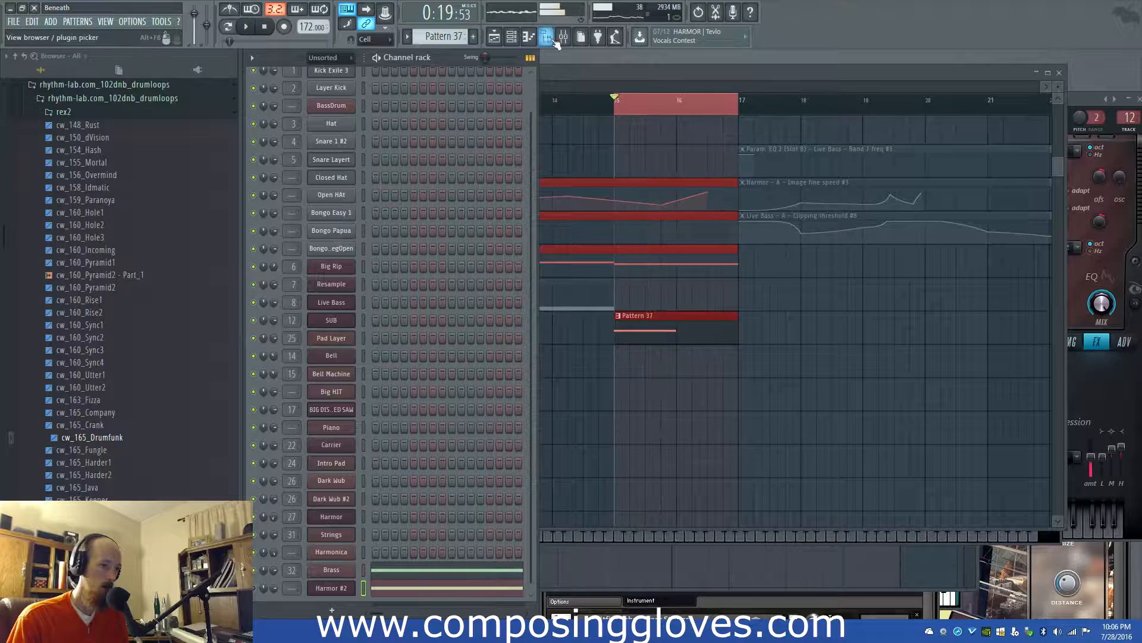
# Disable Fruity Reeverb 2 on the Brass mixer track and audition the swell
pyautogui.click(562, 37)
pyautogui.click(701, 275)
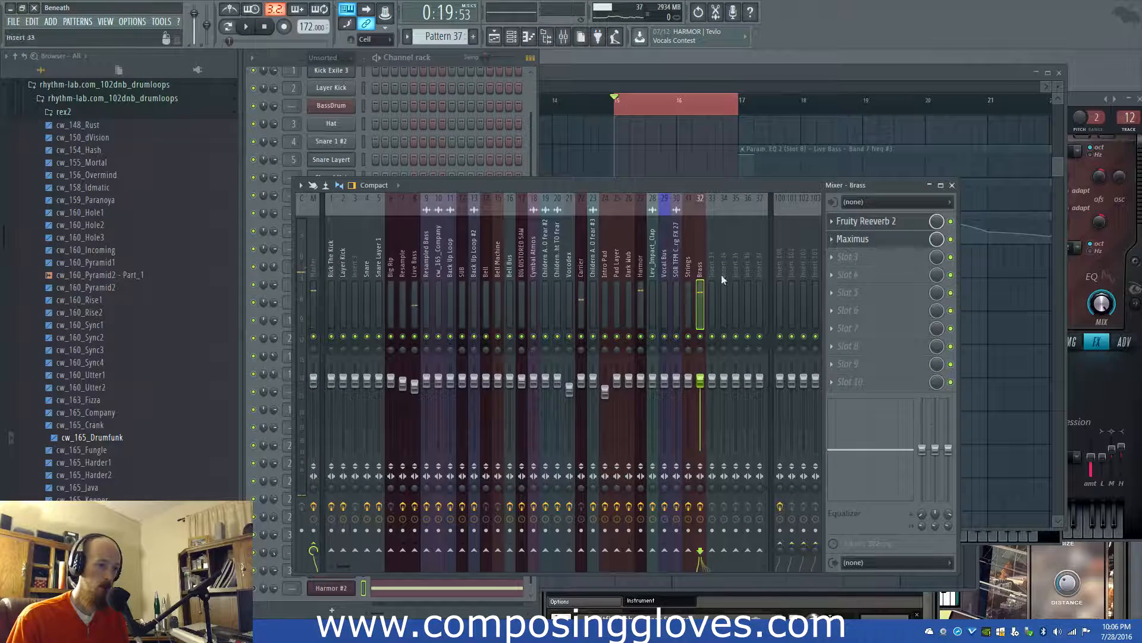
pyautogui.click(950, 221)
pyautogui.press('space')
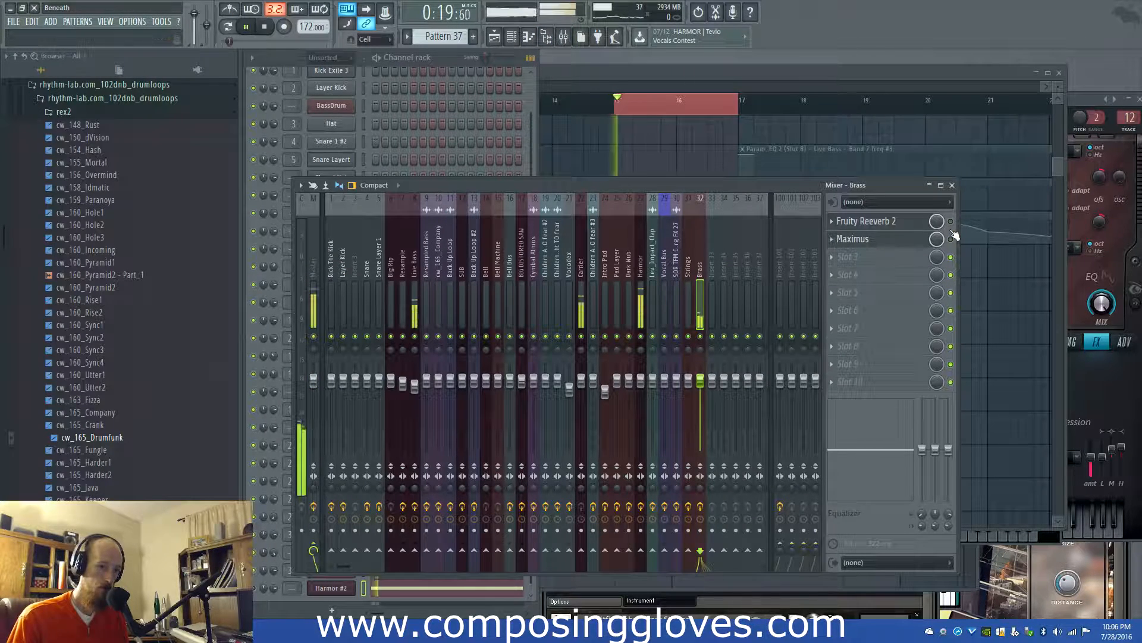
# Clear the audio in the Master track's Edison and record the soloed Pattern 37 swell during song playback
pyautogui.click(317, 269)
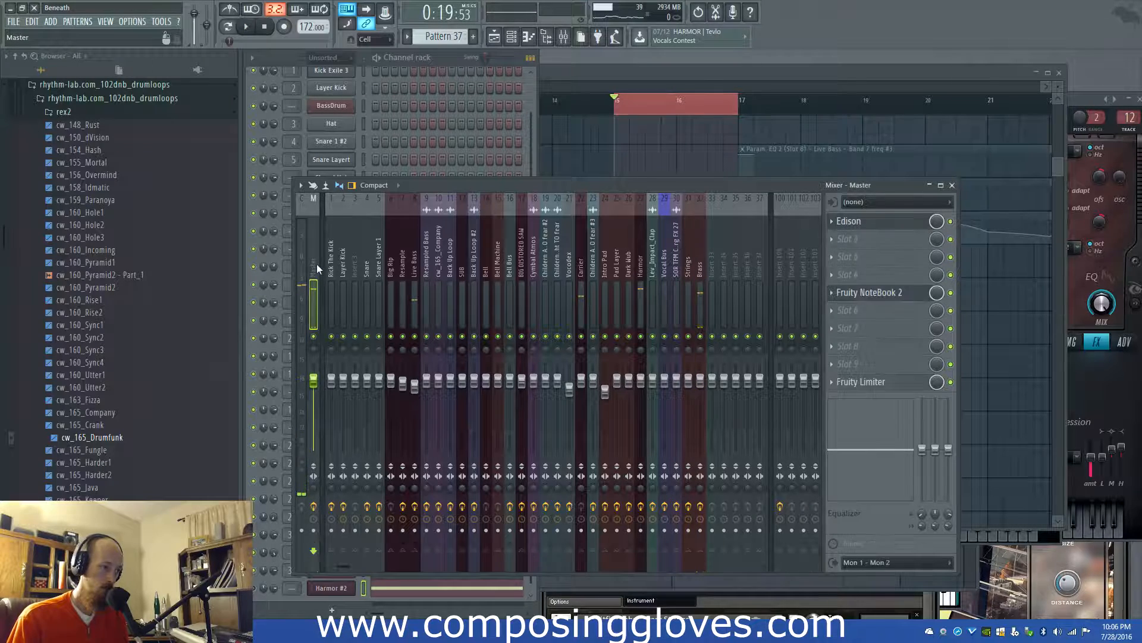
pyautogui.click(867, 221)
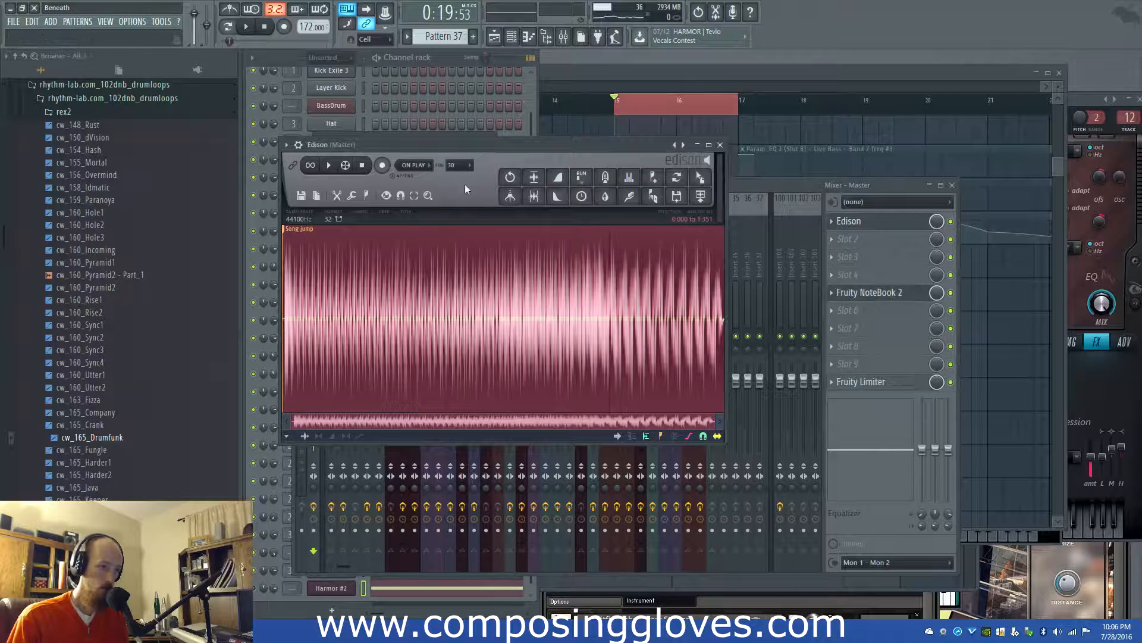
pyautogui.press('Delete')
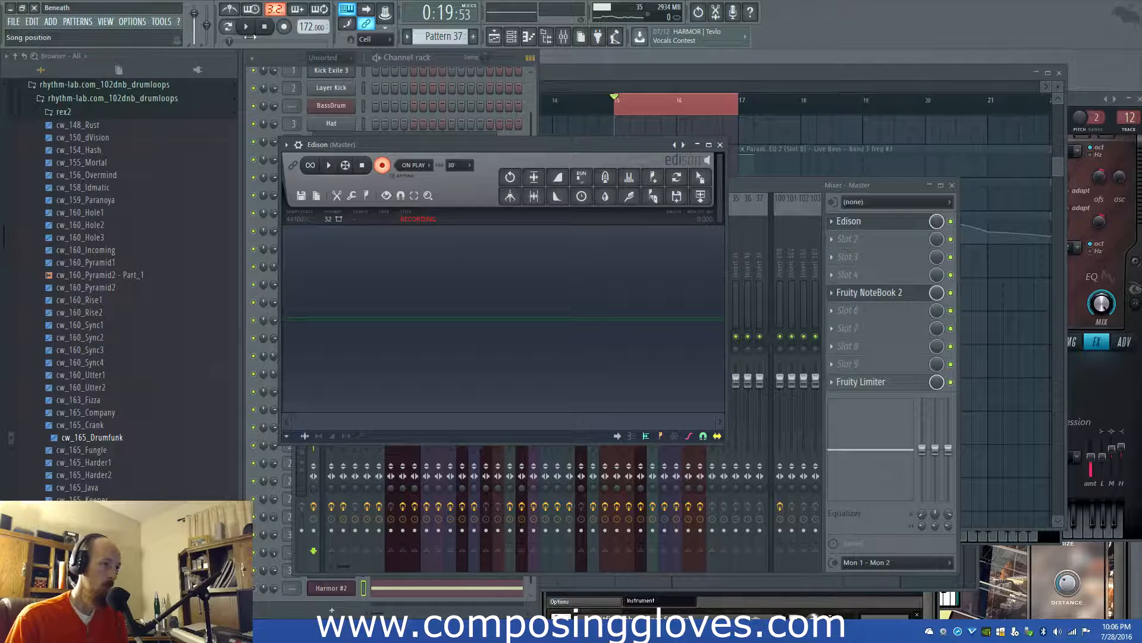
pyautogui.click(248, 26)
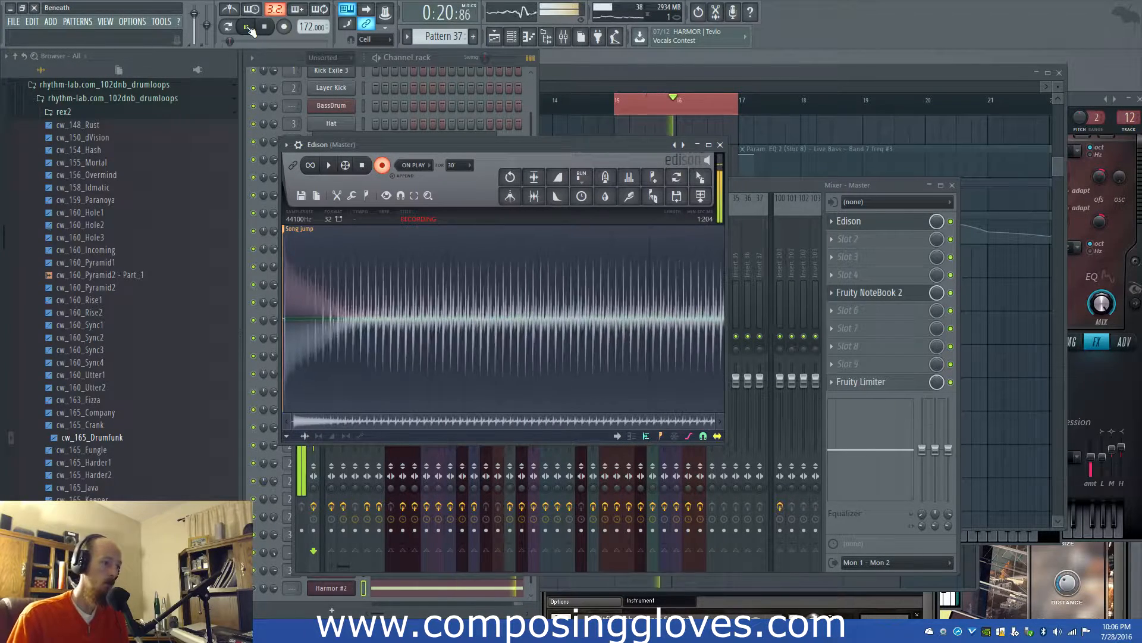
pyautogui.click(249, 27)
pyautogui.click(382, 166)
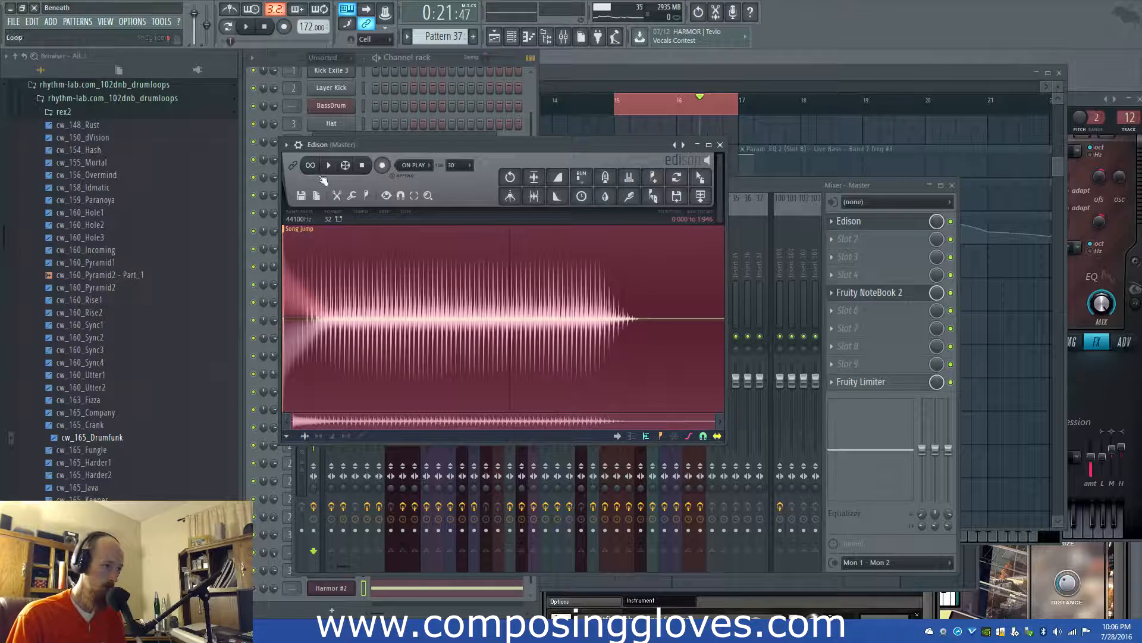
# Play back and clear the Edison recording, and select bars 14 through 16 in the playlist
pyautogui.click(330, 166)
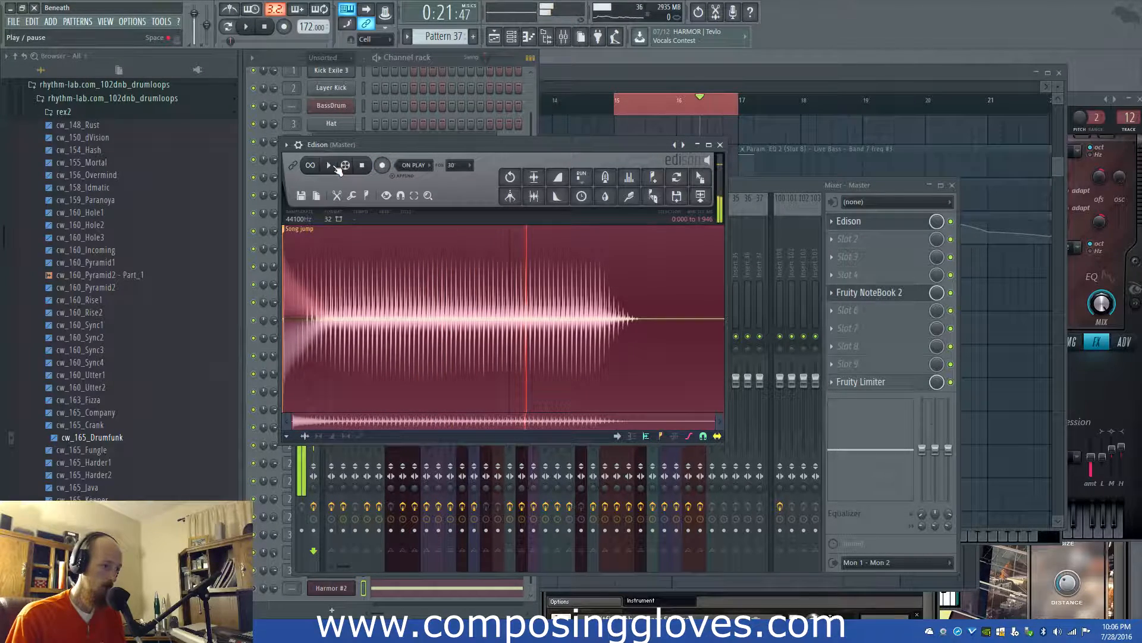
pyautogui.press('Delete')
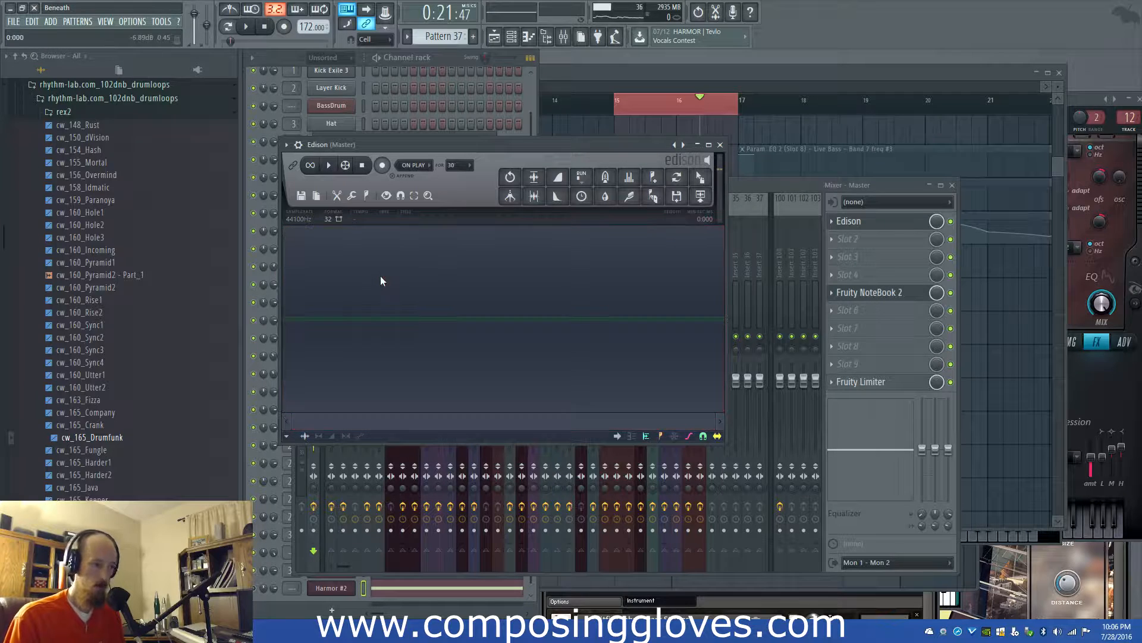
pyautogui.click(593, 87)
pyautogui.moveTo(561, 116); pyautogui.dragTo(733, 129)
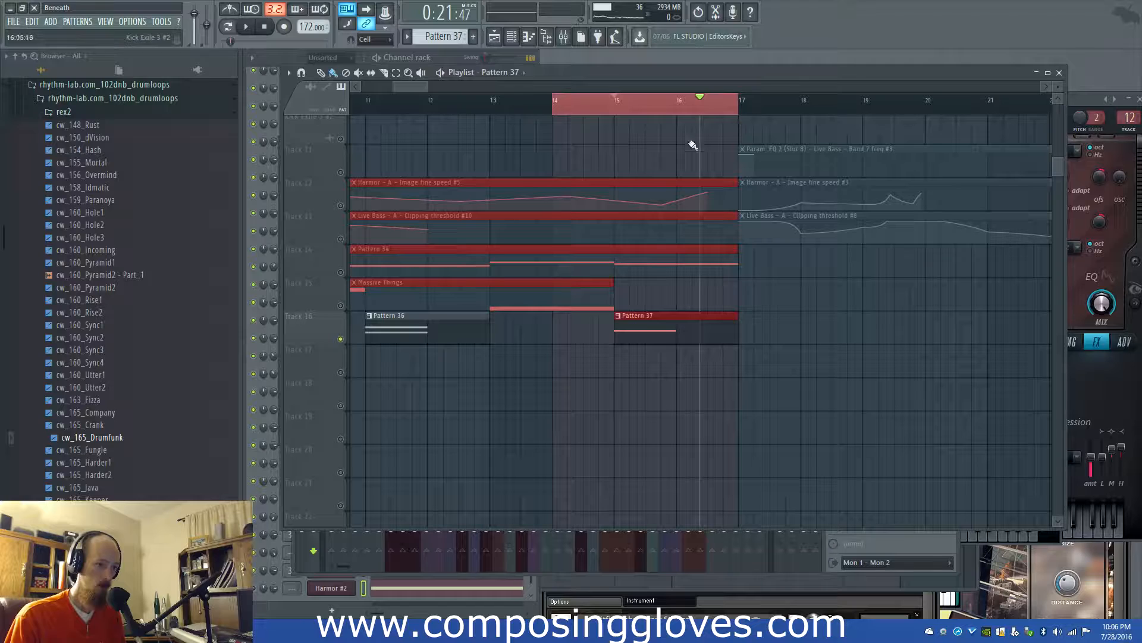
# Play the selection and mute the Carrier and Harmor mixer tracks
pyautogui.scroll(3, 584, 118)
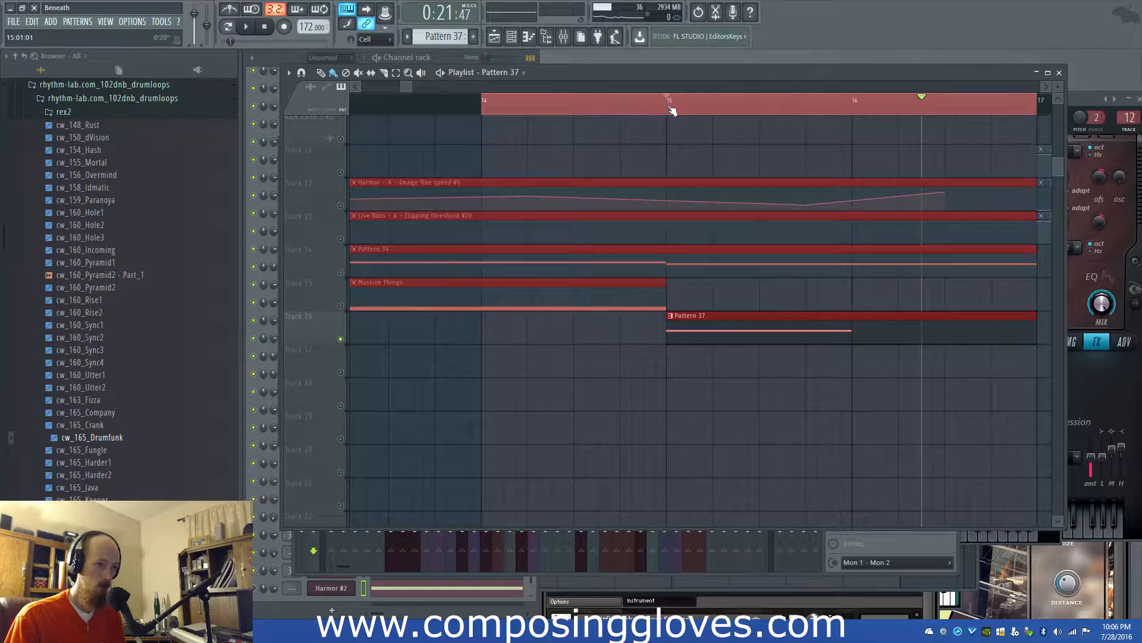
pyautogui.click(563, 44)
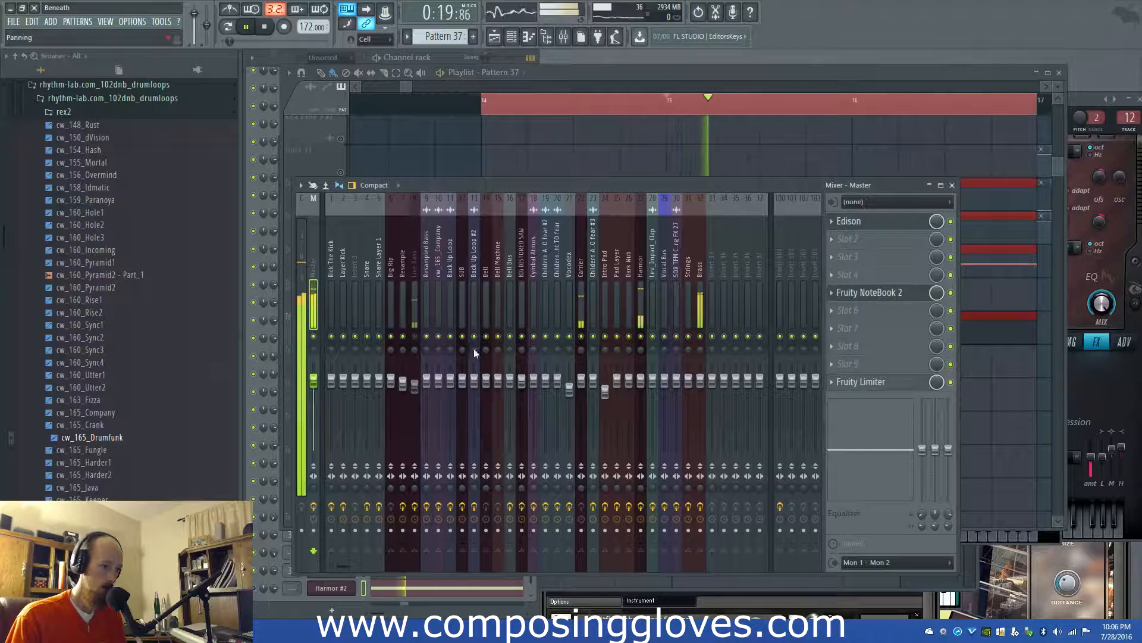
pyautogui.click(582, 336)
pyautogui.click(640, 337)
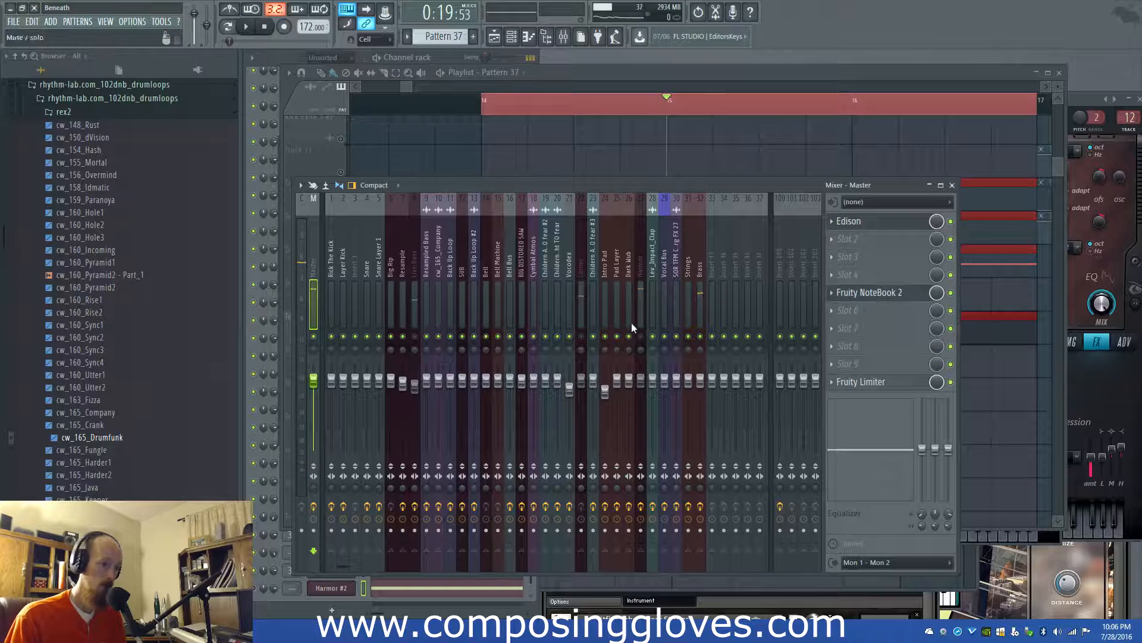
# Open Edison on the Master track, arm it, and record the soloed Pattern 37 swell from bar 15 during song playback
pyautogui.rightClick(888, 226)
pyautogui.click(890, 228)
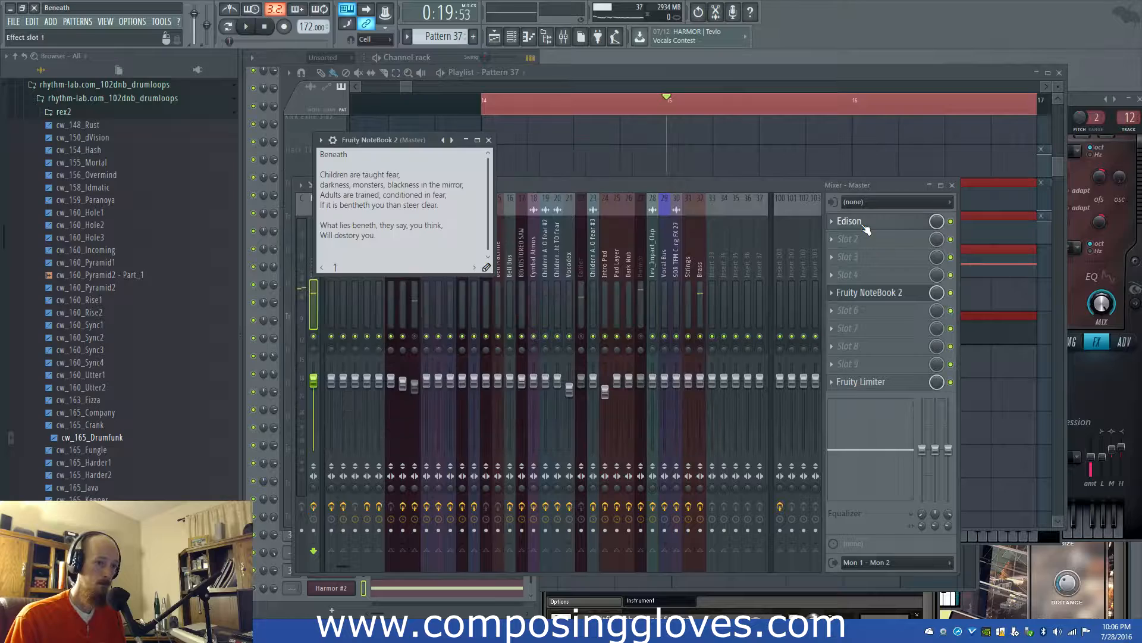
pyautogui.click(866, 229)
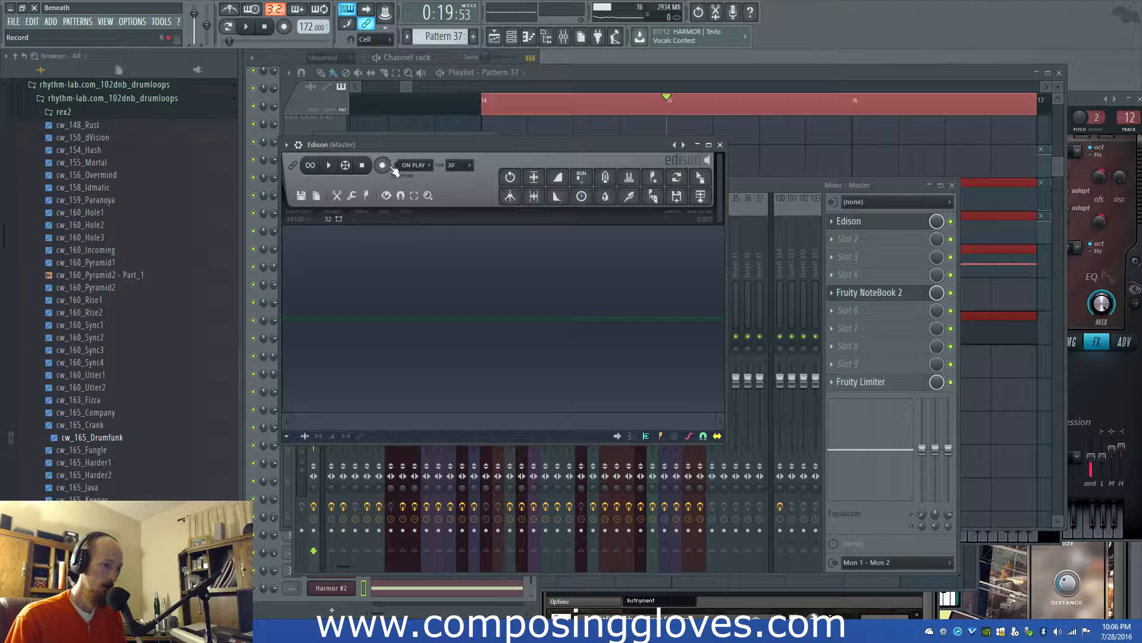
pyautogui.moveTo(411, 88); pyautogui.dragTo(418, 89)
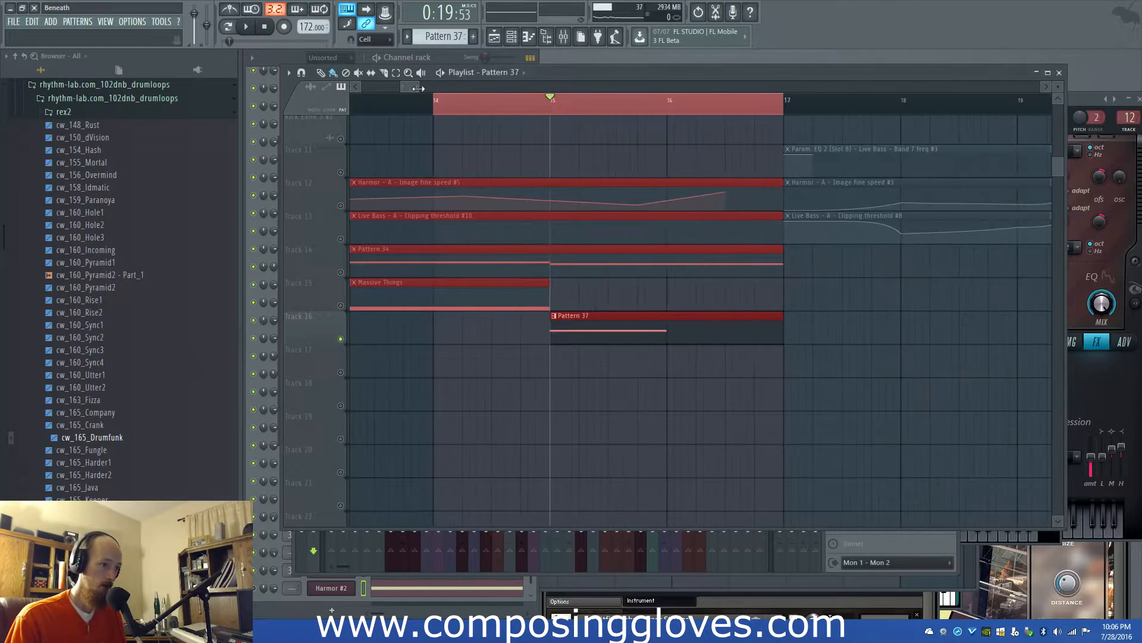
pyautogui.moveTo(570, 68); pyautogui.dragTo(674, 269)
pyautogui.click(515, 146)
pyautogui.click(246, 28)
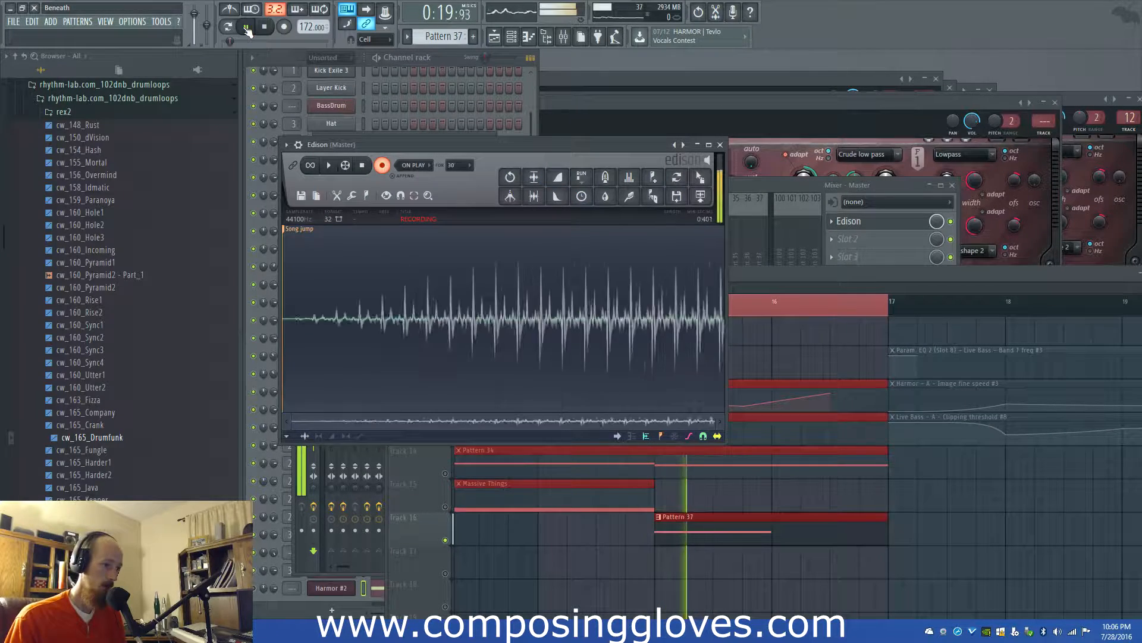
pyautogui.click(247, 28)
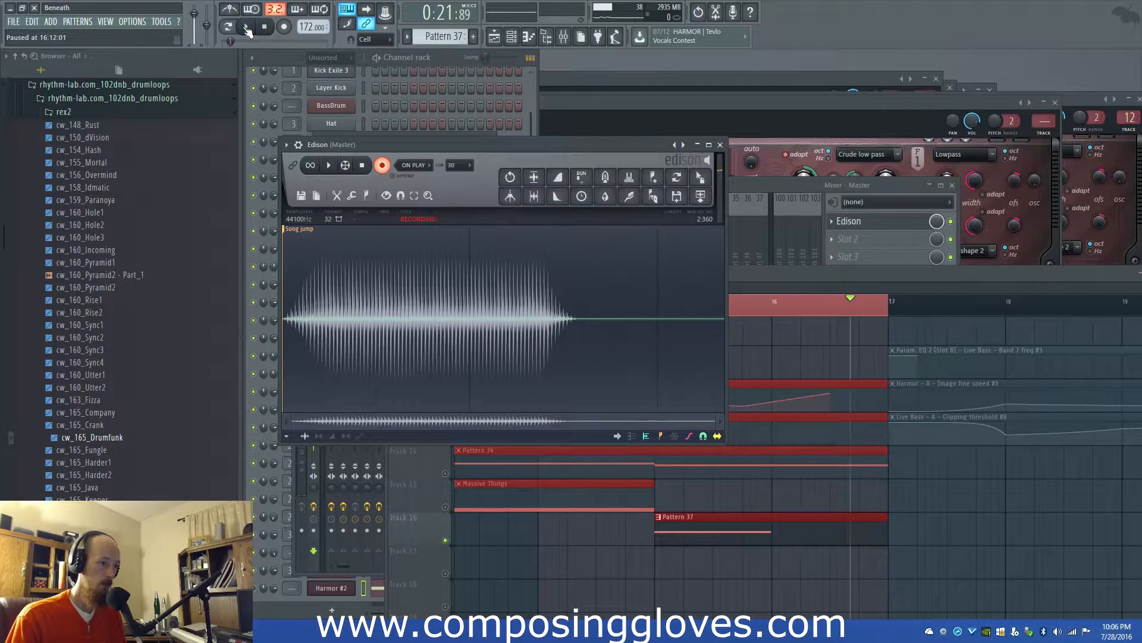
# Select the whole Edison recording and place it as an audio clip at bar 15 on Track 16, replacing the Pattern 37 clip
pyautogui.hotkey('ctrl', 'a')
pyautogui.moveTo(700, 176); pyautogui.dragTo(663, 553)
pyautogui.scroll(-3, 684, 554)
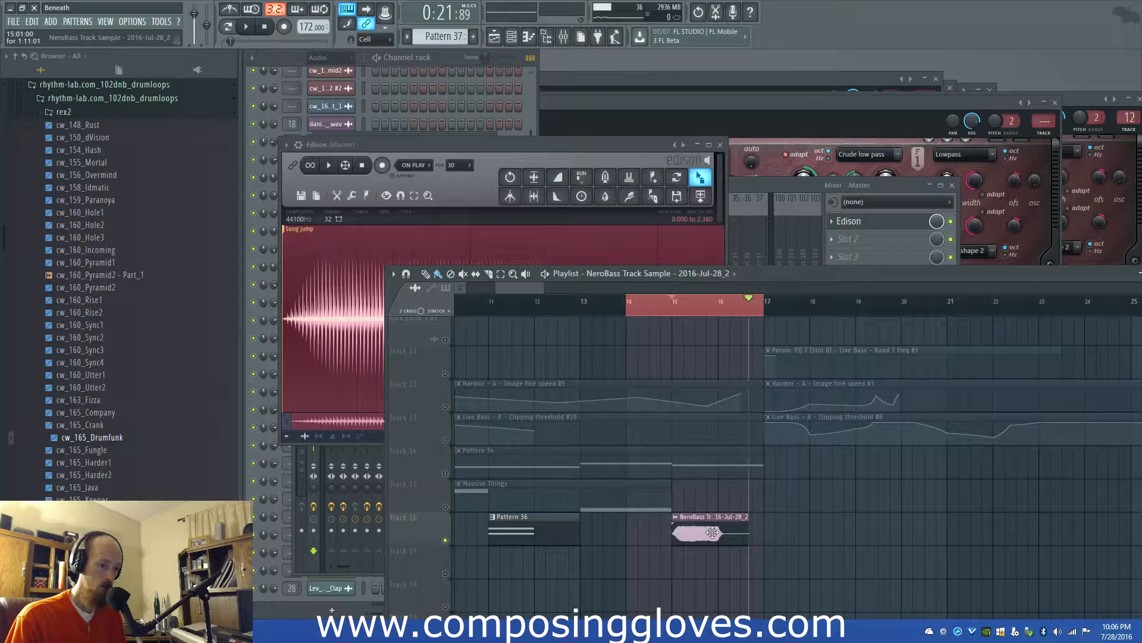
# Open the recorded clip's sample settings, lower its time-stretching pitch, and audition it with the e2 generic mode
pyautogui.doubleClick(712, 531)
pyautogui.moveTo(494, 238); pyautogui.dragTo(493, 274)
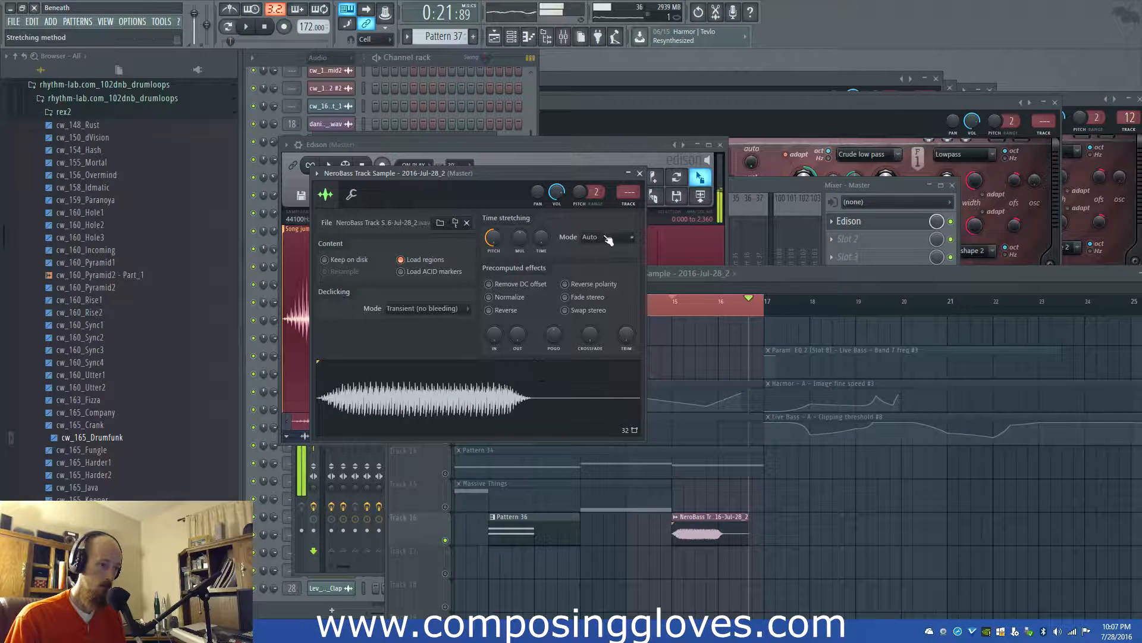
pyautogui.scroll(-1, 608, 239)
pyautogui.press('space')
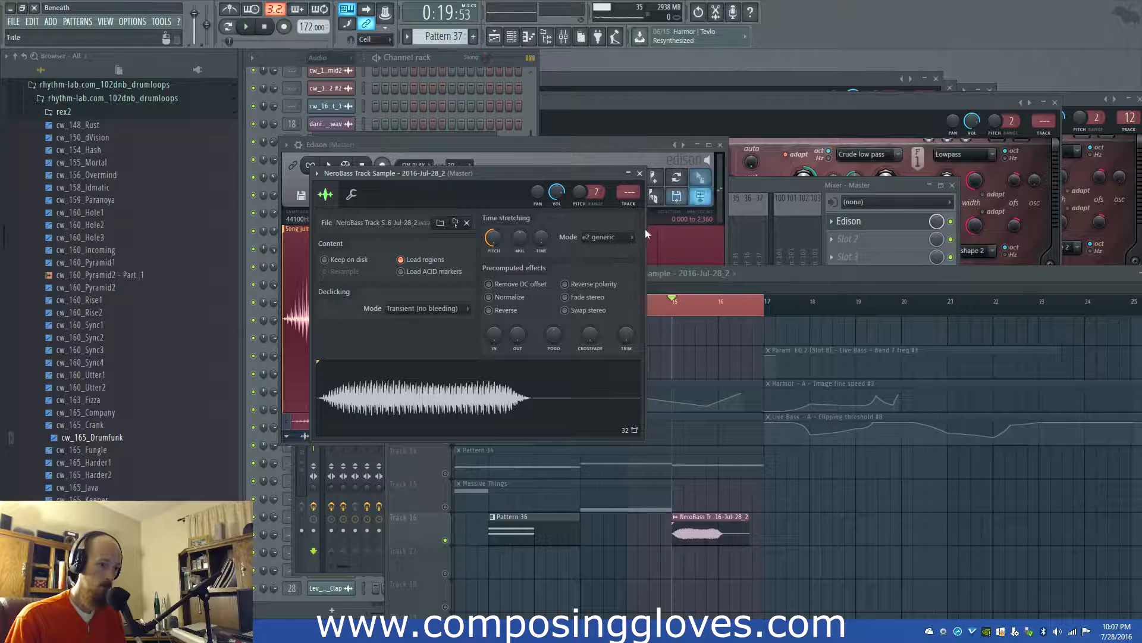
# Audition the pitched-down sample with the e2 transient, e2 speech and Resample stretching modes
pyautogui.press('space')
pyautogui.scroll(-1, 602, 239)
pyautogui.press('space')
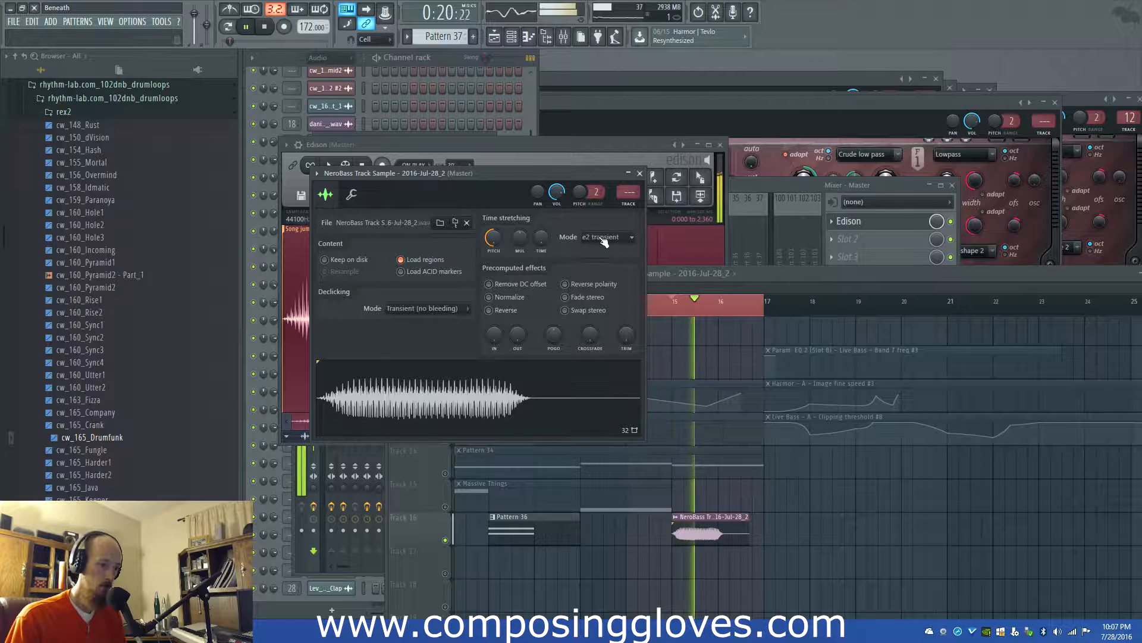
pyautogui.press('space')
pyautogui.scroll(-1, 602, 238)
pyautogui.press('space')
pyautogui.scroll(-1, 604, 242)
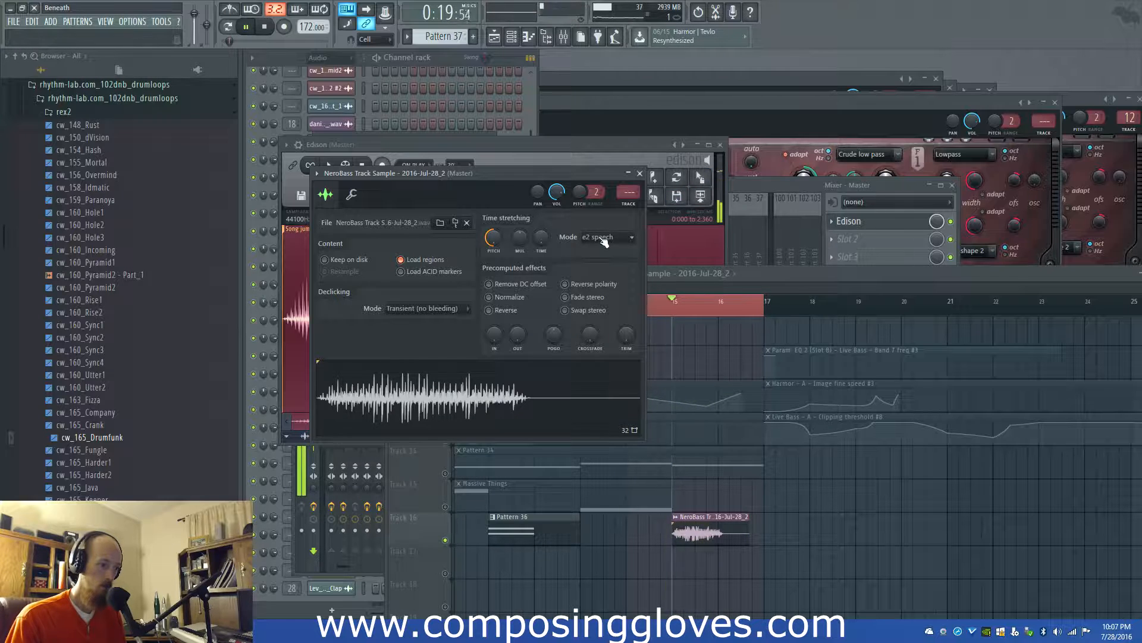
pyautogui.scroll(-1, 604, 241)
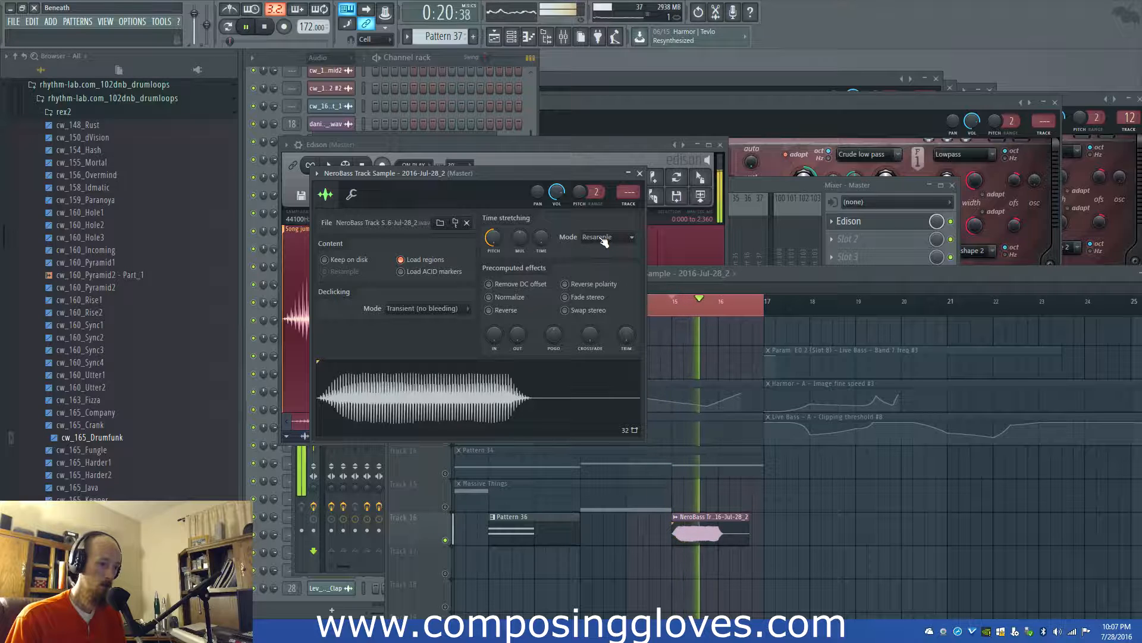
pyautogui.scroll(-1, 604, 241)
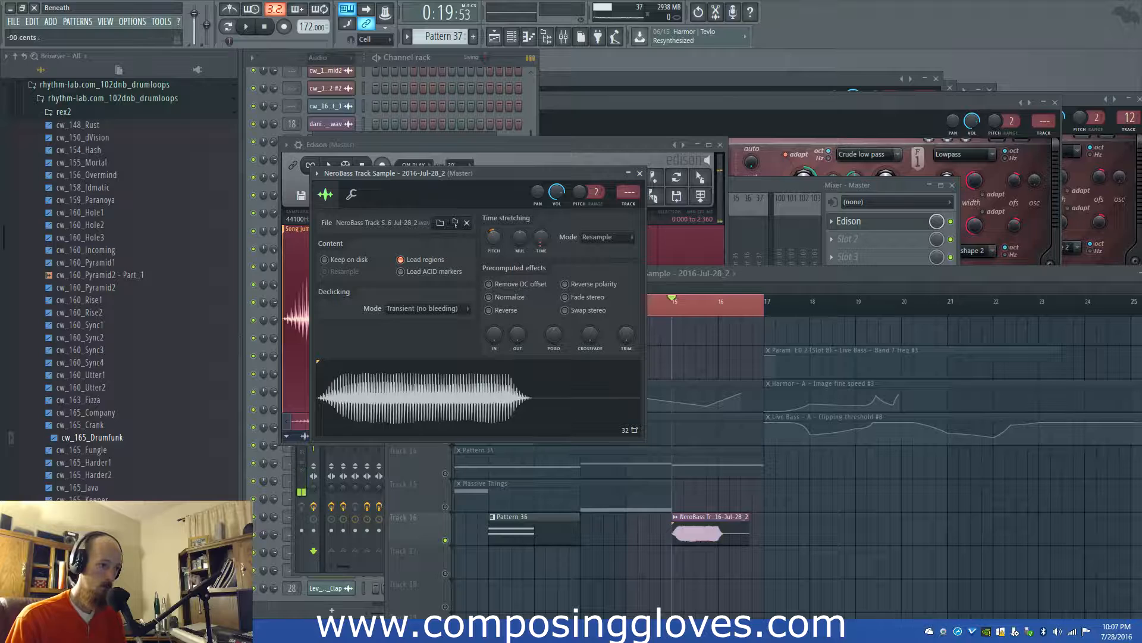
# Compare the sample again in the Auto, e2 transient, e2 speech, Stretch and Slice stretch modes during playback
pyautogui.scroll(-1, 619, 241)
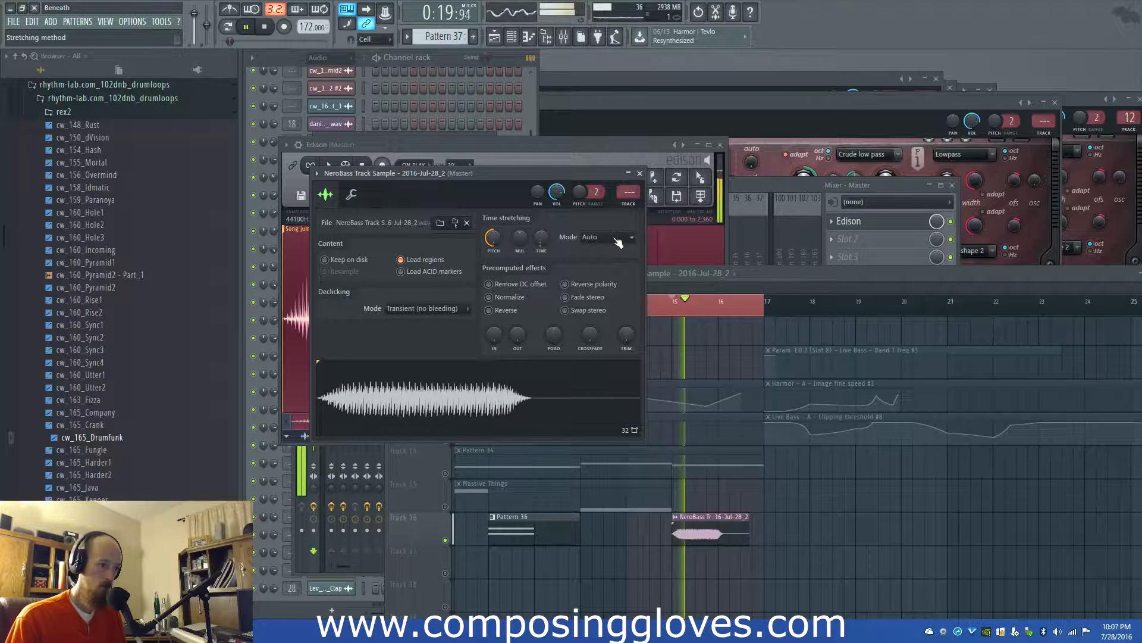
pyautogui.scroll(-1, 620, 241)
pyautogui.scroll(-1, 620, 241)
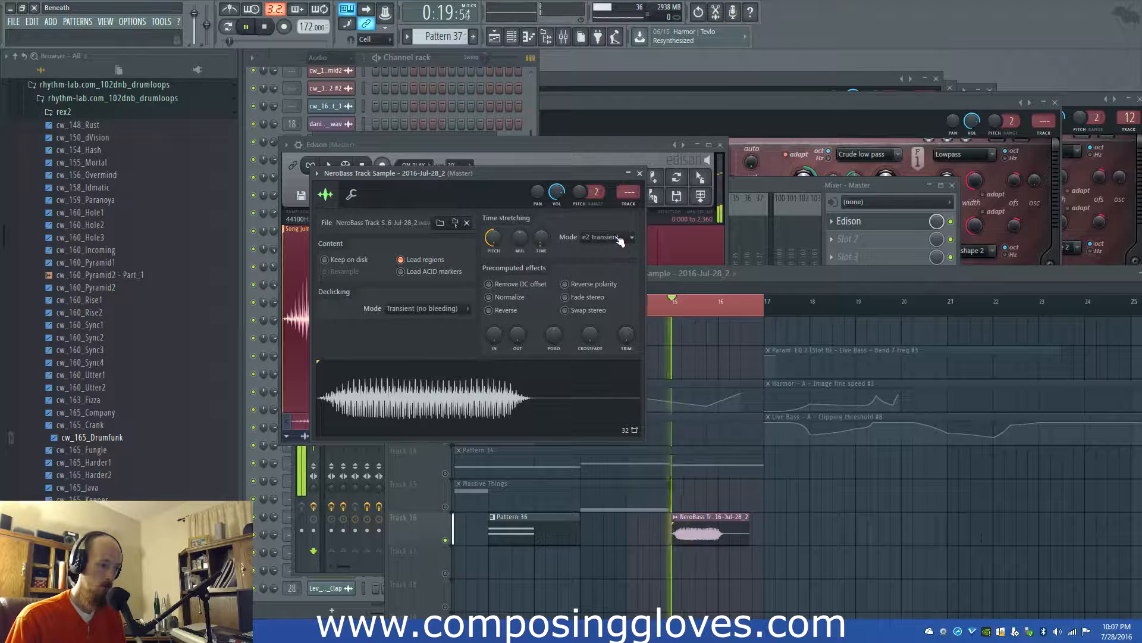
pyautogui.scroll(-1, 619, 238)
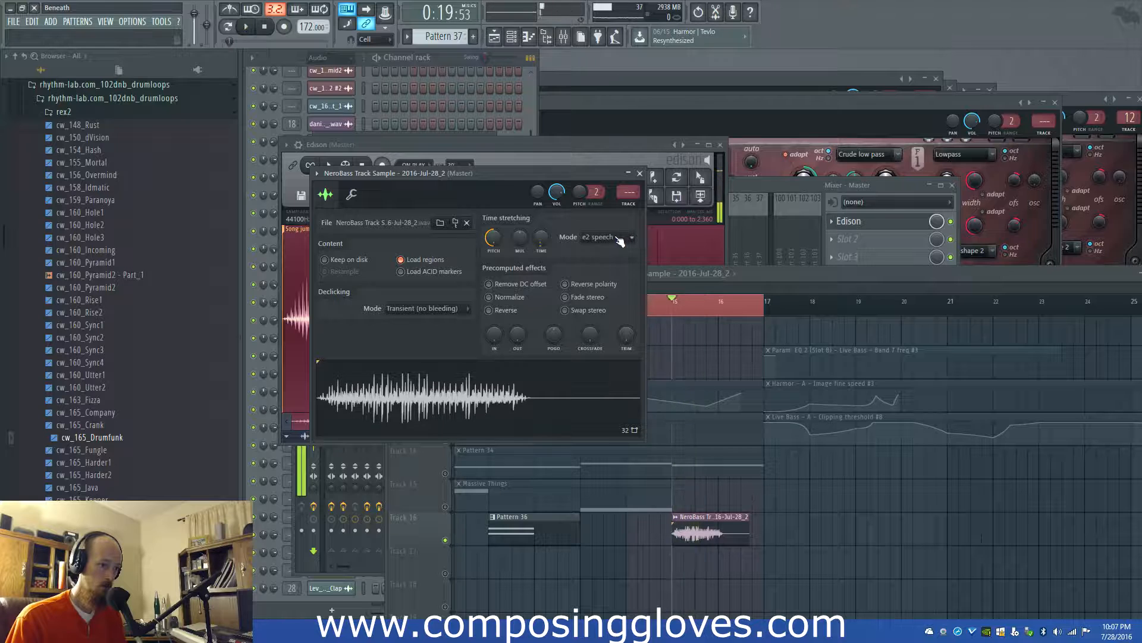
pyautogui.scroll(-1, 620, 241)
pyautogui.press('space')
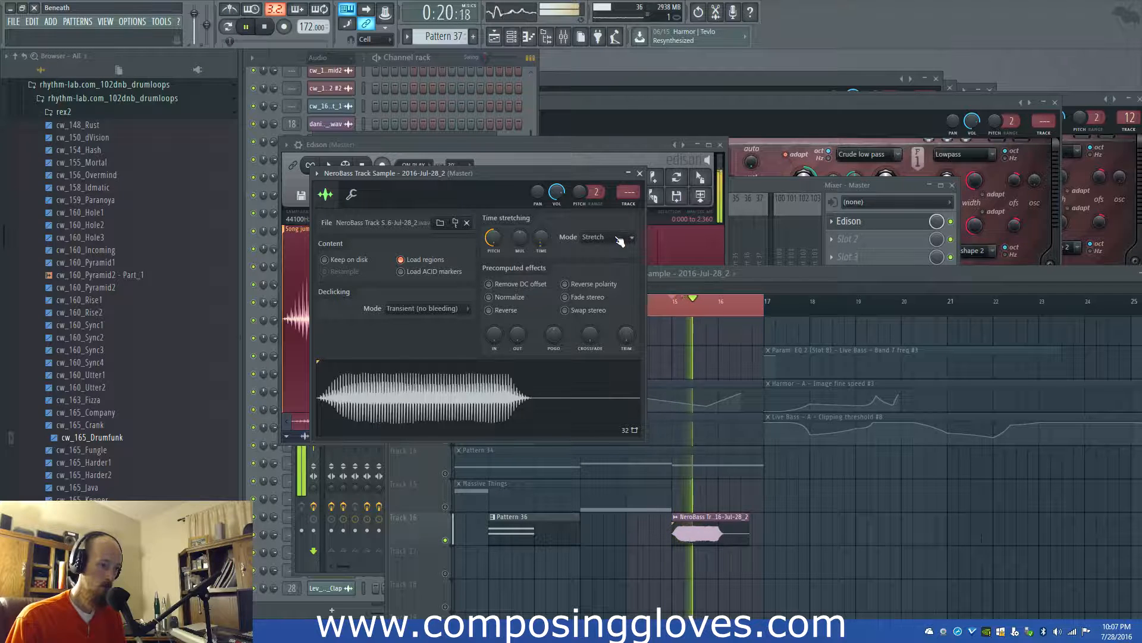
pyautogui.scroll(-1, 620, 241)
pyautogui.scroll(-1, 620, 241)
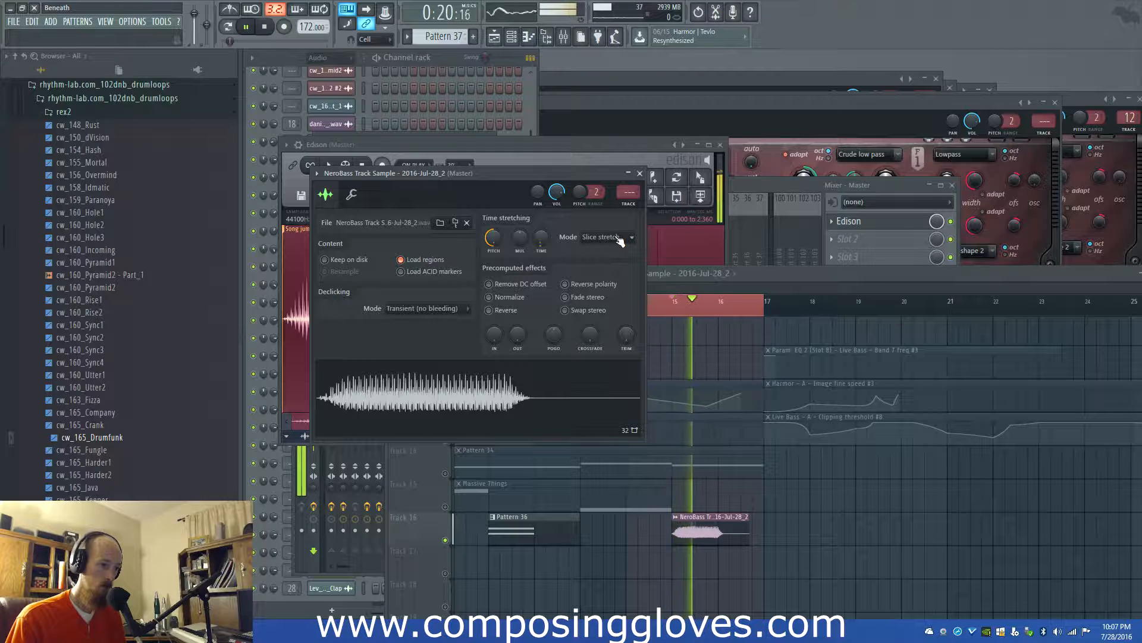
pyautogui.scroll(-1, 620, 241)
pyautogui.press('space')
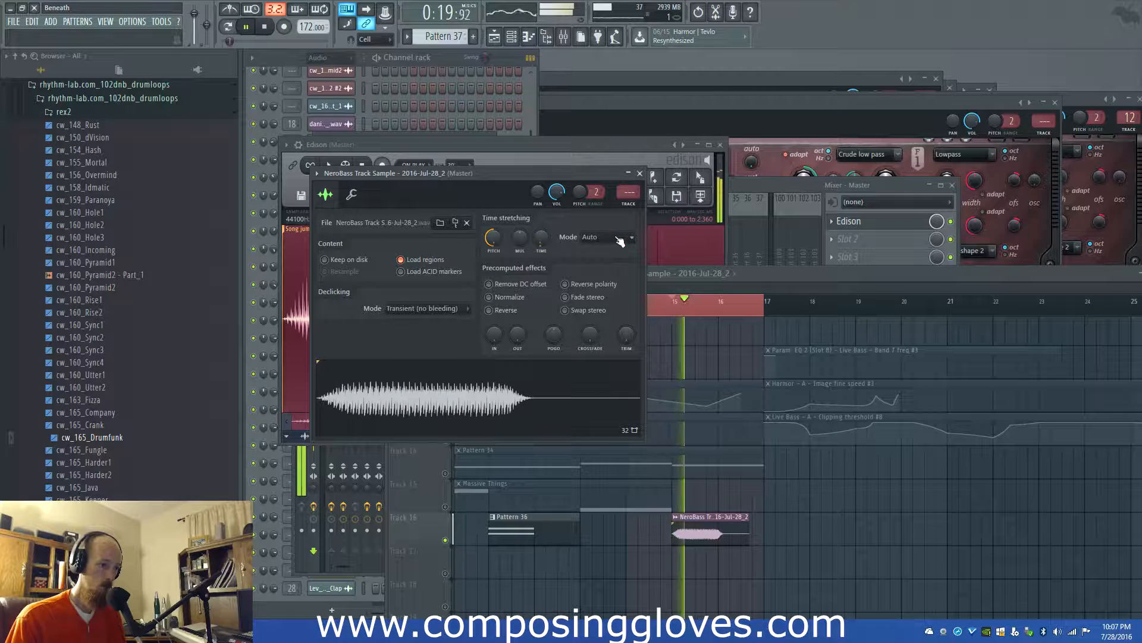
# Set the sample's stretching mode to e2 transient and audition the clip with Track 16 unsoloed
pyautogui.scroll(-1, 620, 241)
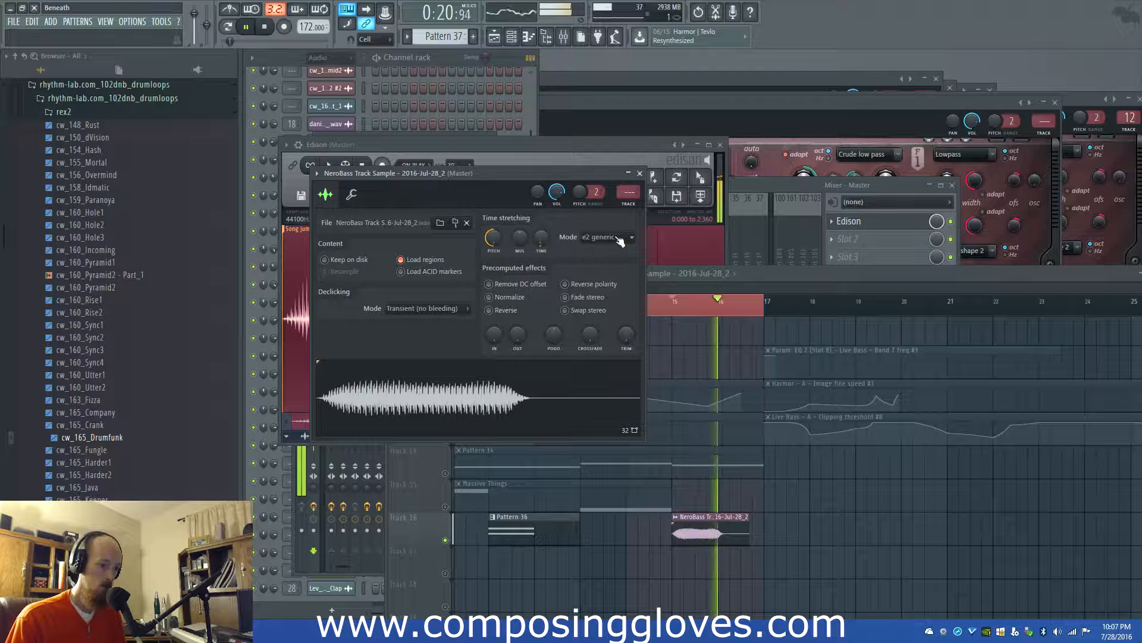
pyautogui.scroll(-1, 620, 241)
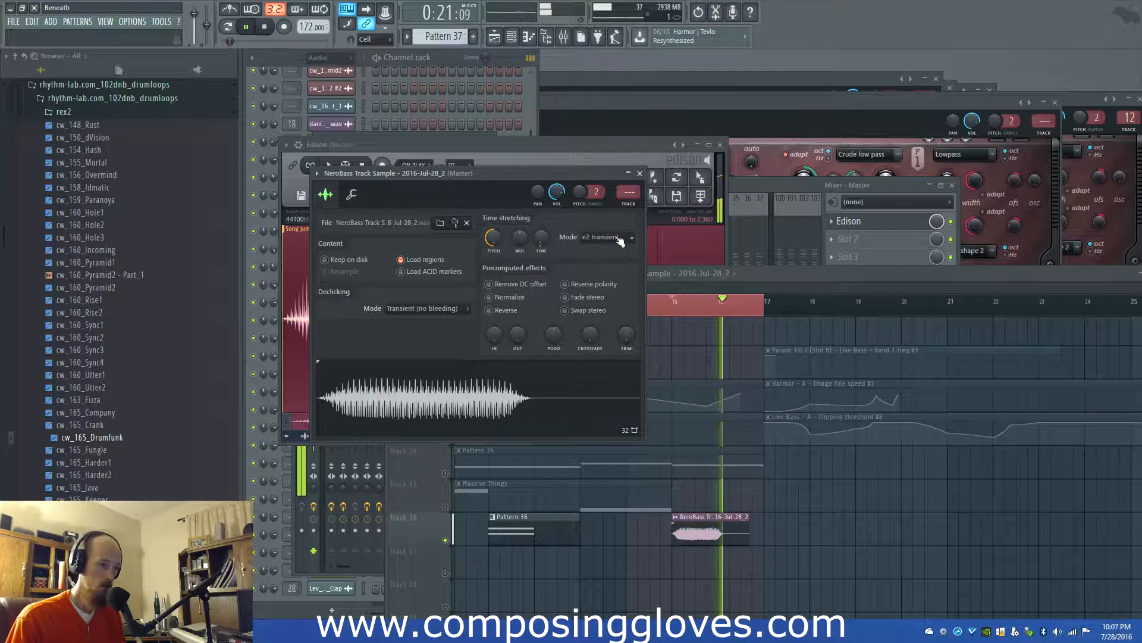
pyautogui.press('space')
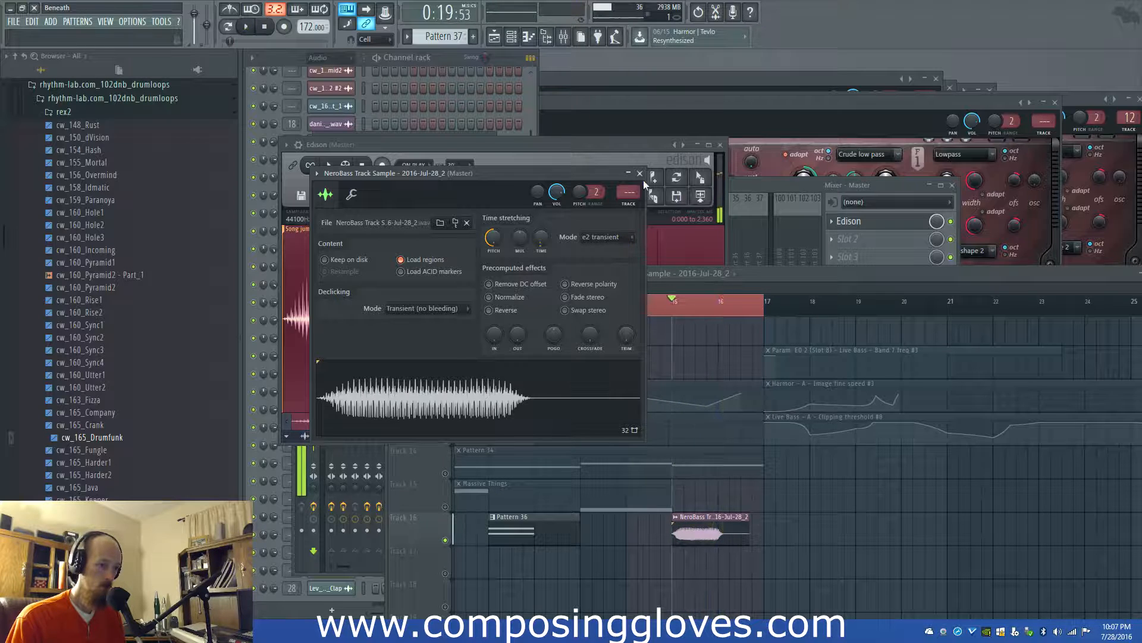
pyautogui.click(639, 173)
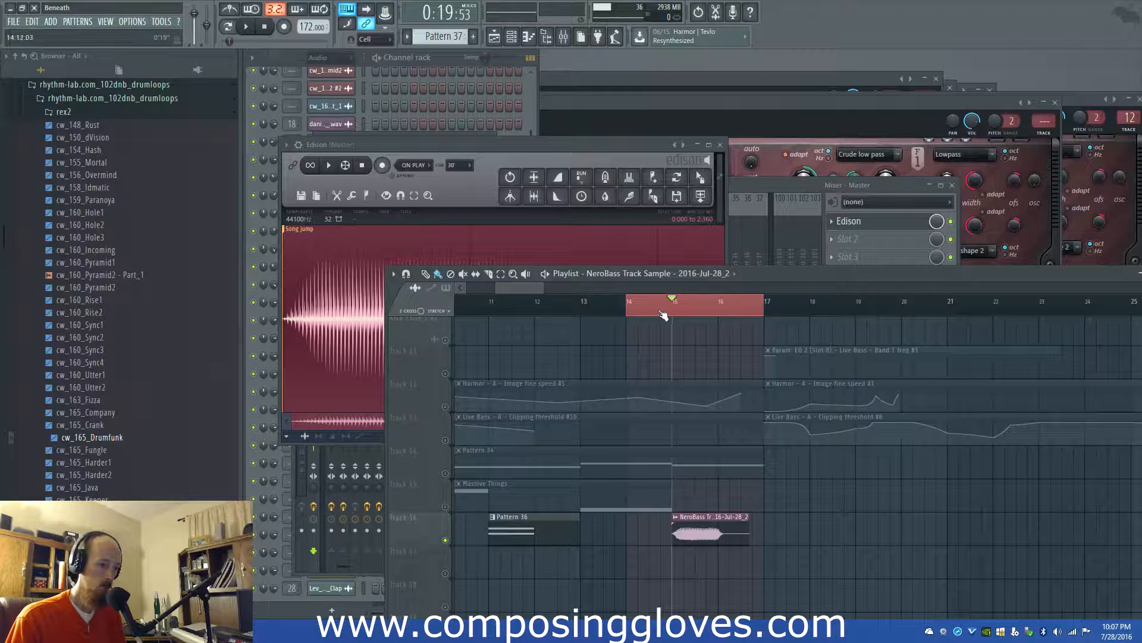
pyautogui.press('space')
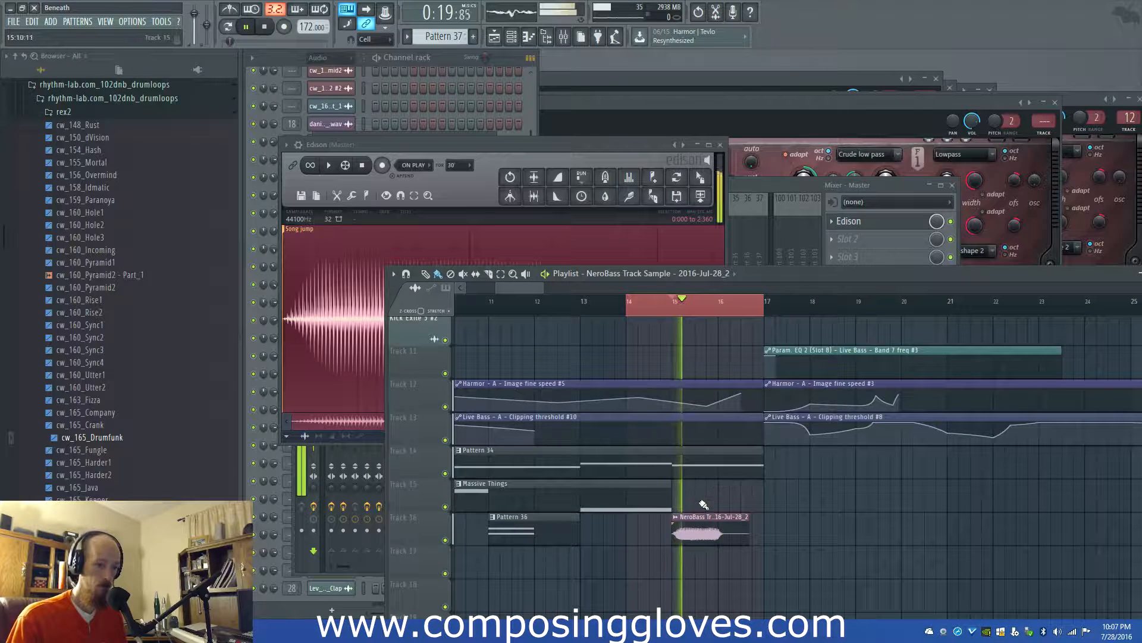
pyautogui.press('space')
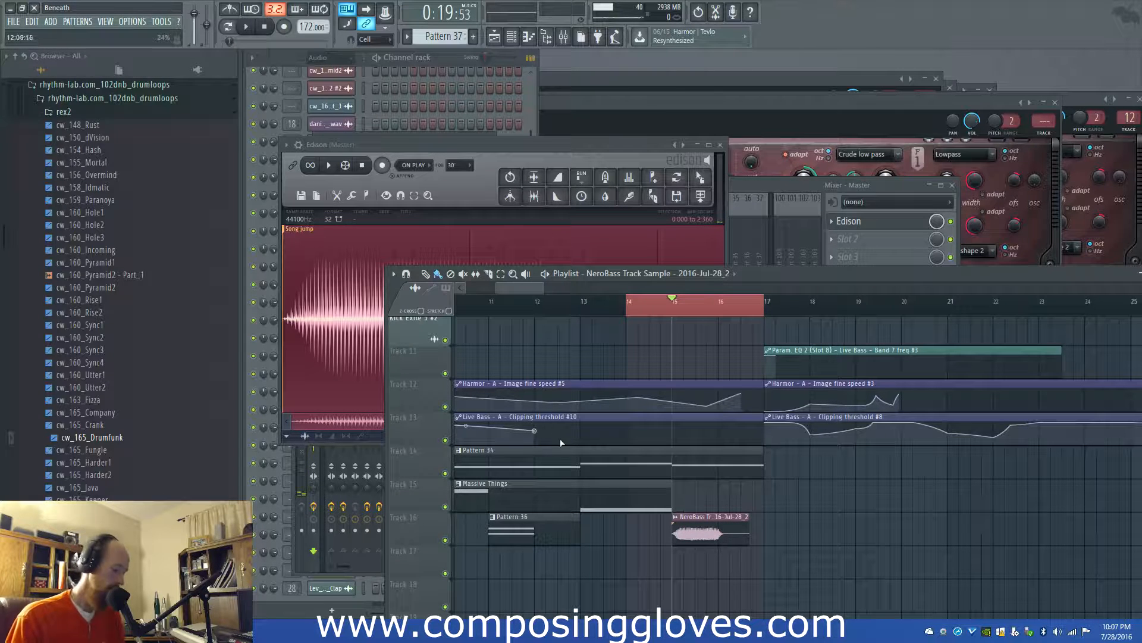
# Route the recorded sample to mixer track 32 (Brass) and lower its channel volume during playback
pyautogui.doubleClick(718, 528)
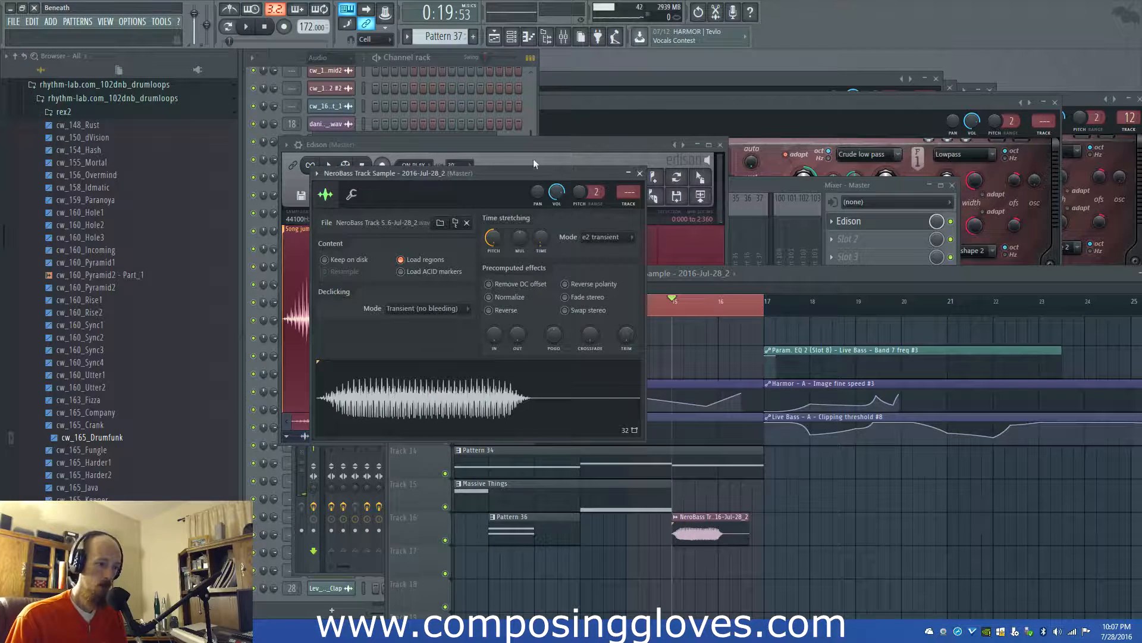
pyautogui.click(565, 38)
pyautogui.click(700, 262)
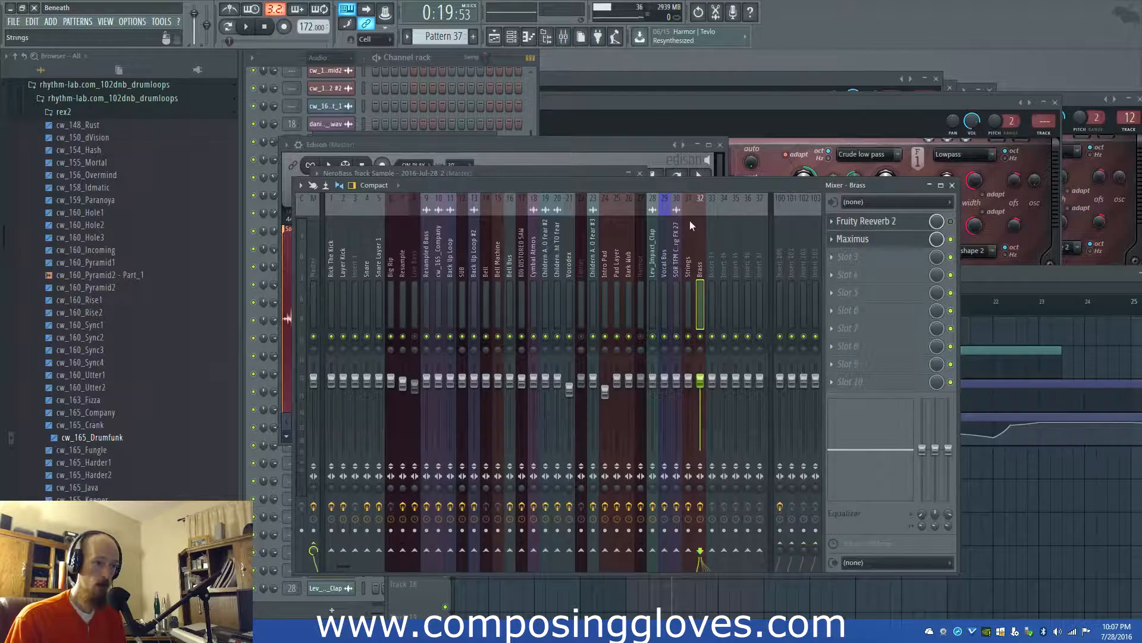
pyautogui.click(668, 99)
pyautogui.click(304, 227)
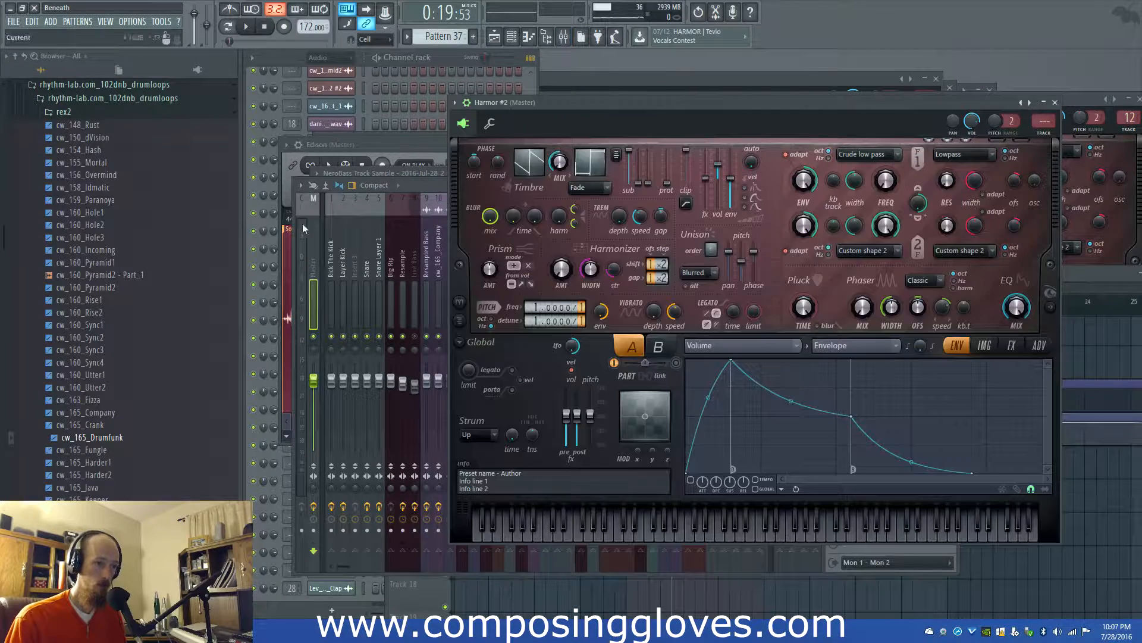
pyautogui.click(1097, 279)
pyautogui.doubleClick(710, 531)
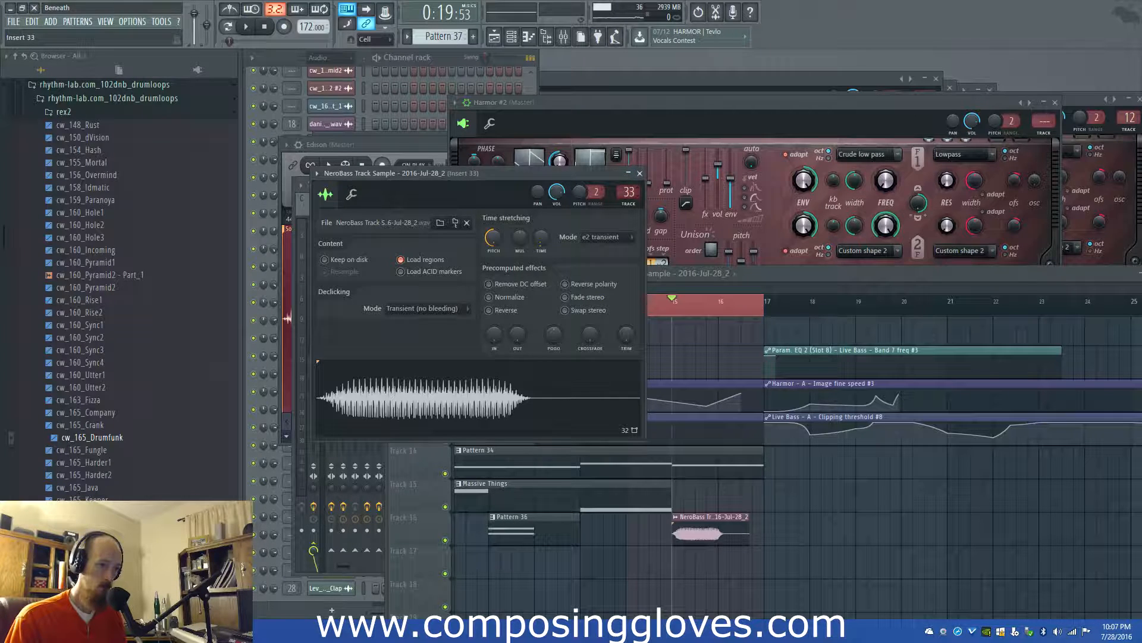
pyautogui.press('space')
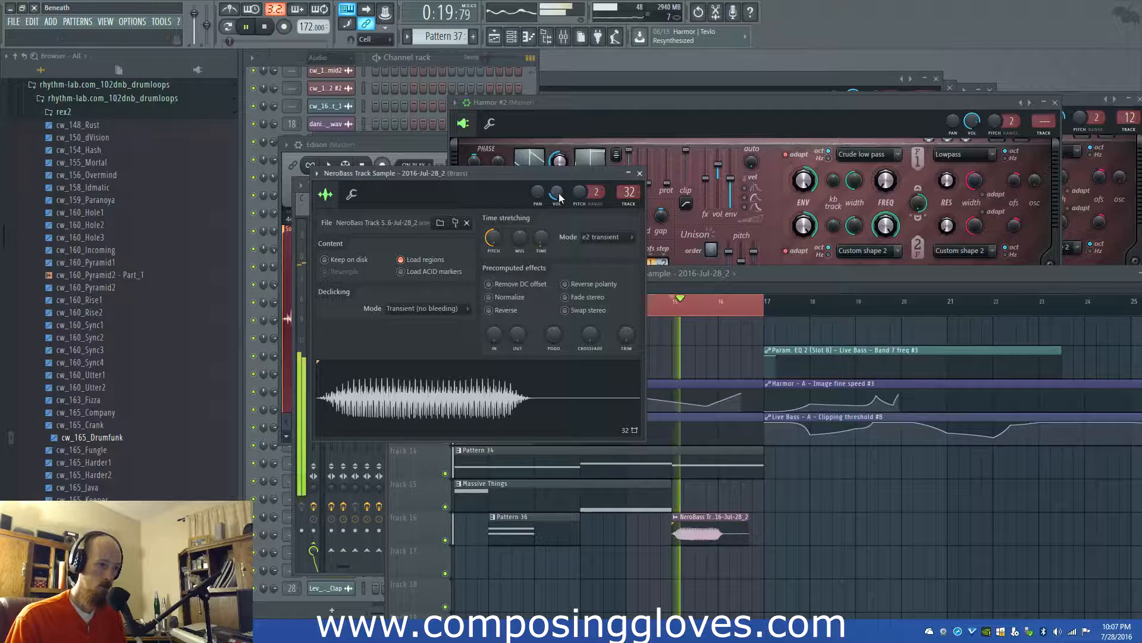
pyautogui.press('space')
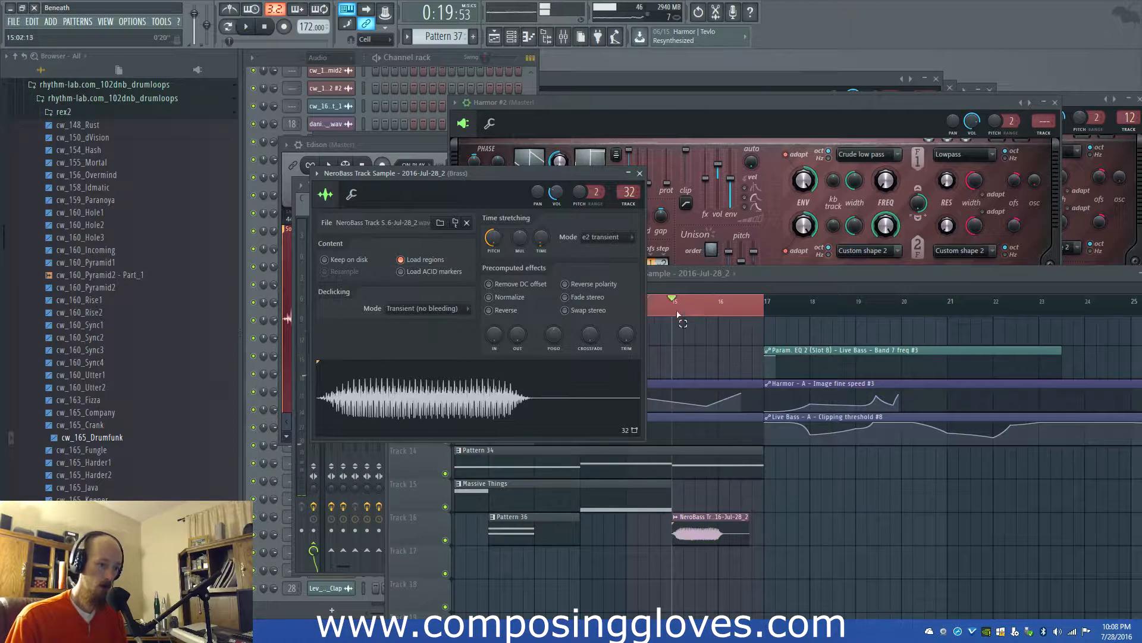
# Create a channel volume automation clip for the sample, spanning bar 15 to mid-bar 16, and place it on Track 17
pyautogui.moveTo(677, 315); pyautogui.dragTo(731, 315)
pyautogui.rightClick(555, 192)
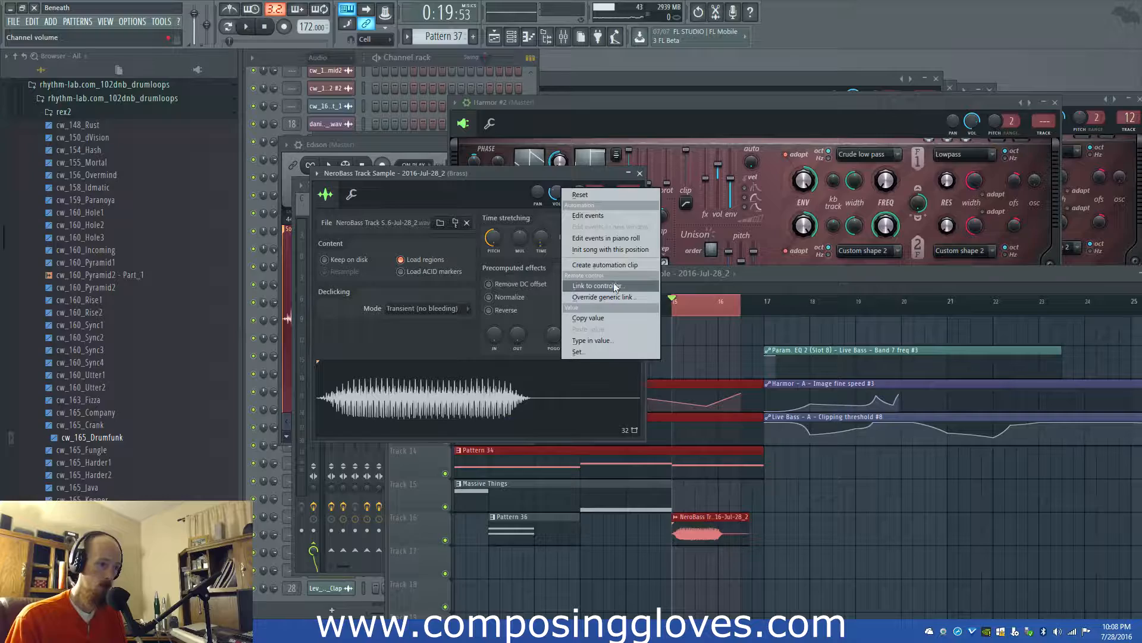
pyautogui.click(595, 267)
pyautogui.moveTo(699, 339); pyautogui.dragTo(696, 571)
pyautogui.scroll(3, 689, 553)
pyautogui.scroll(-3, 702, 524)
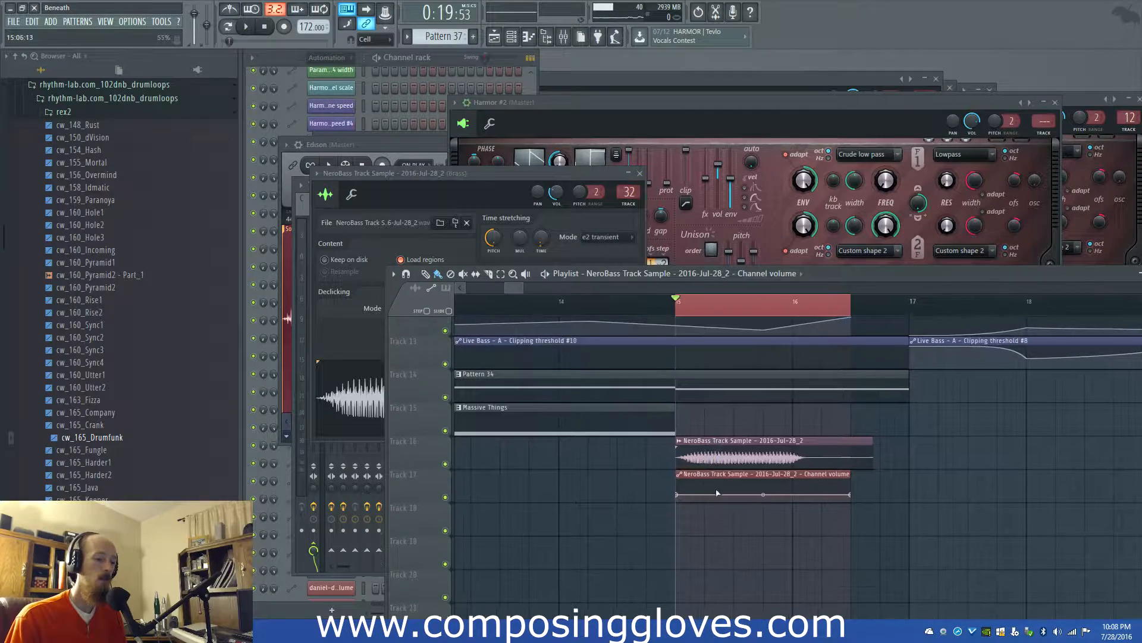
# Add two points to the bar 15 channel volume automation on Track 17 and lower them to form a gentle rise
pyautogui.rightClick(722, 491)
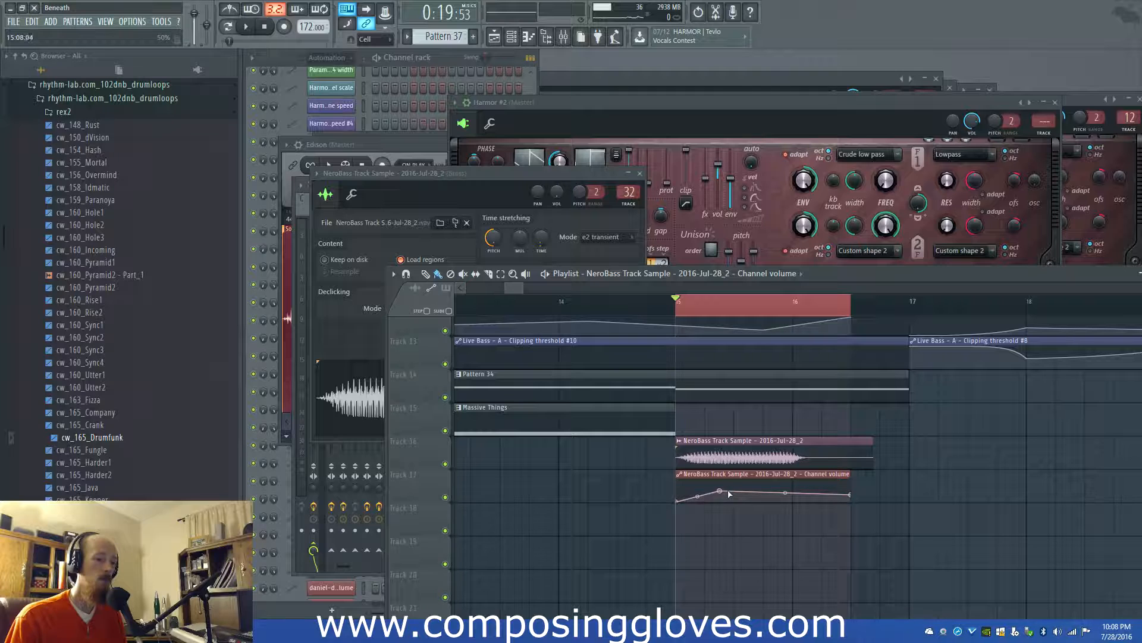
pyautogui.rightClick(795, 501)
pyautogui.press('space')
pyautogui.moveTo(794, 501); pyautogui.dragTo(794, 498)
pyautogui.moveTo(720, 492); pyautogui.dragTo(722, 498)
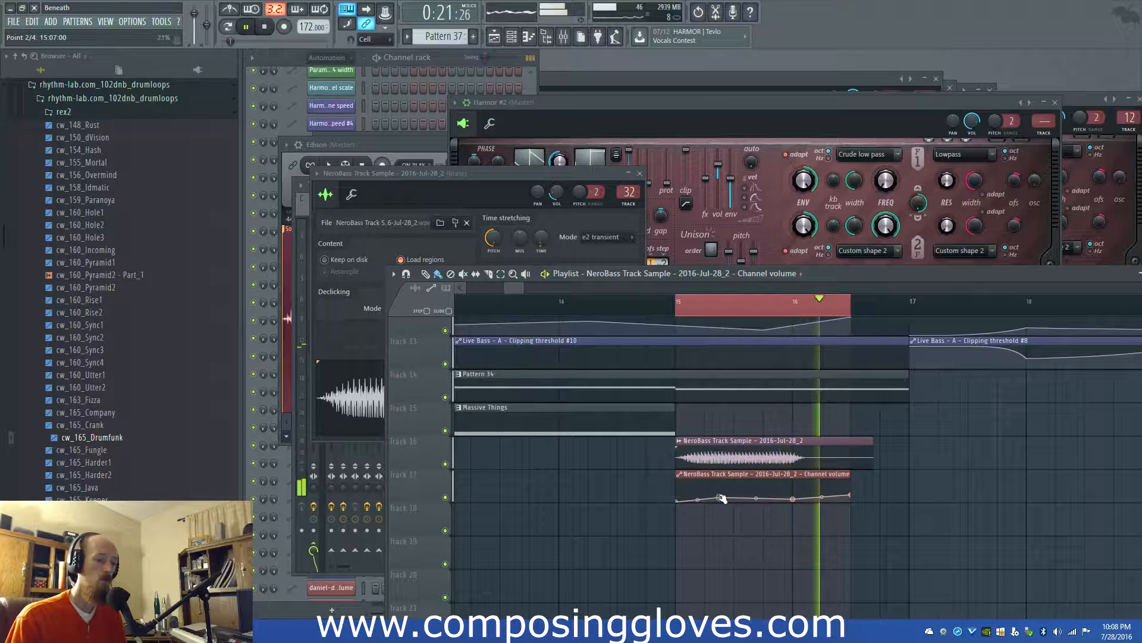
# Play the intro from bar 9 to audition the automated sample in context
pyautogui.hscroll(-3, 645, 487)
pyautogui.scroll(-4, 625, 493)
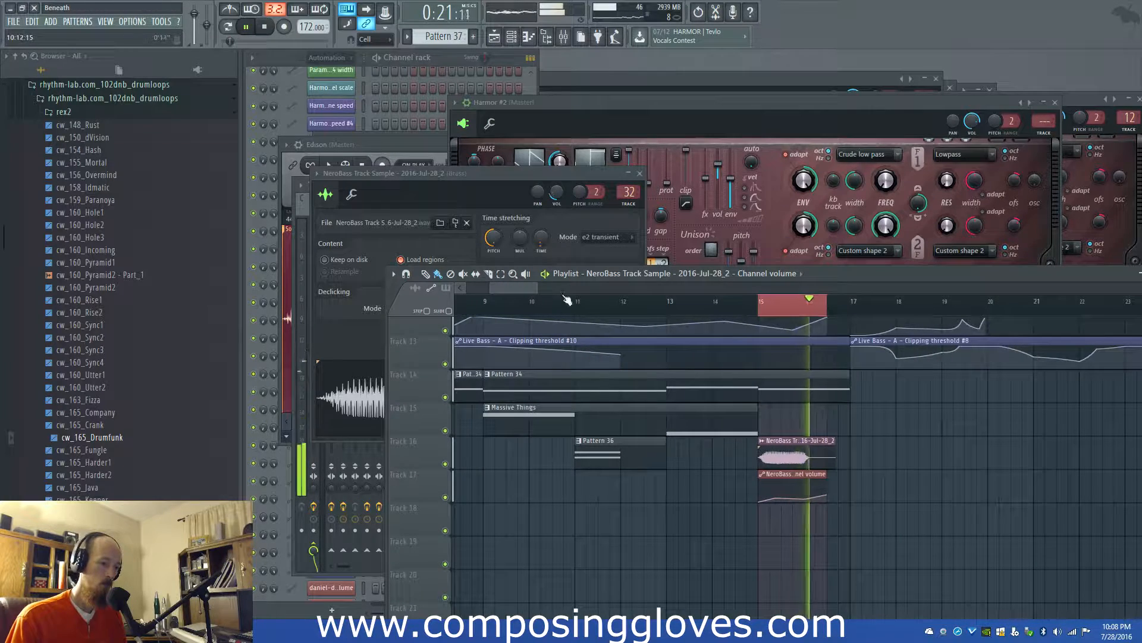
pyautogui.click(488, 304)
pyautogui.scroll(1, 559, 419)
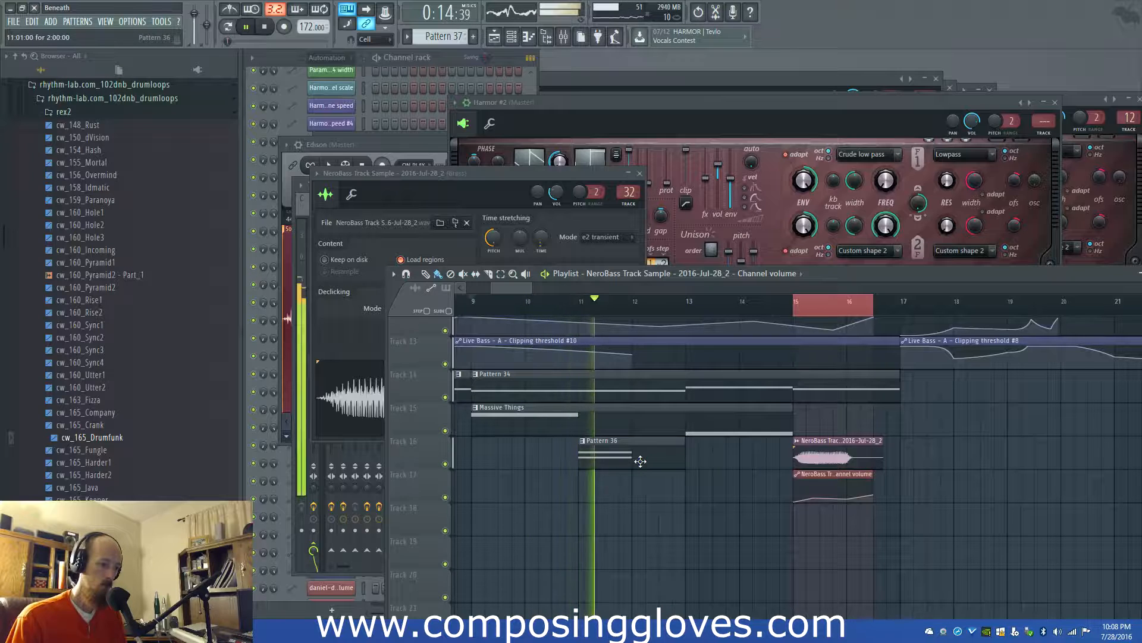
pyautogui.press('space')
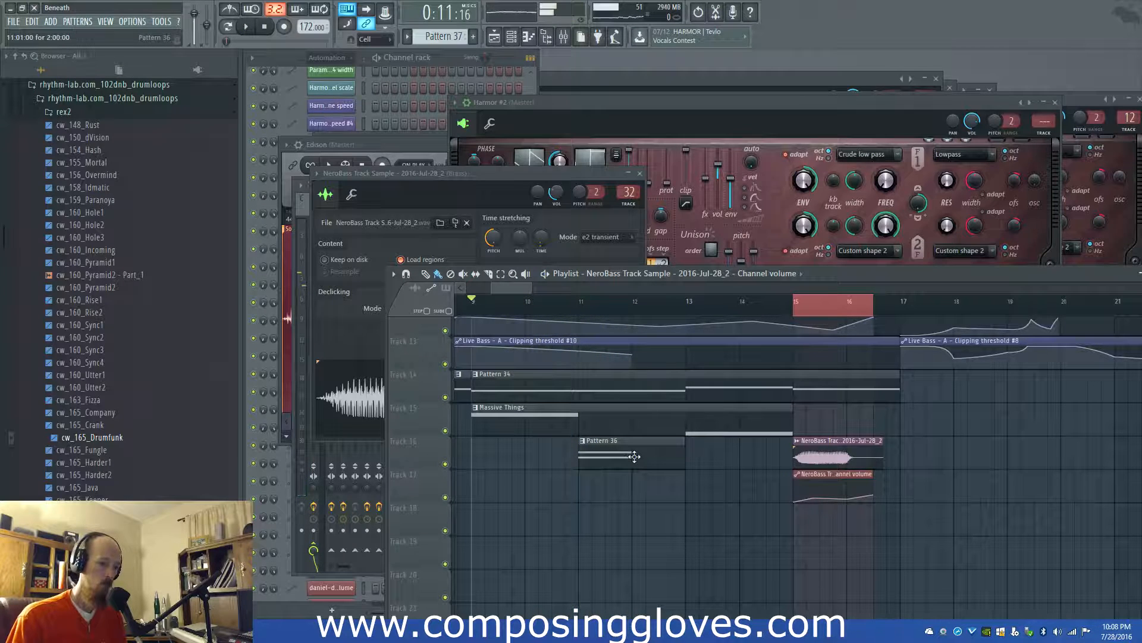
# Replace Pattern 36 on Track 16 with a copy of the sample clip at bar 11, without its volume automation
pyautogui.rightClick(634, 457)
pyautogui.moveTo(838, 465); pyautogui.dragTo(631, 464)
pyautogui.moveTo(823, 474); pyautogui.dragTo(608, 474)
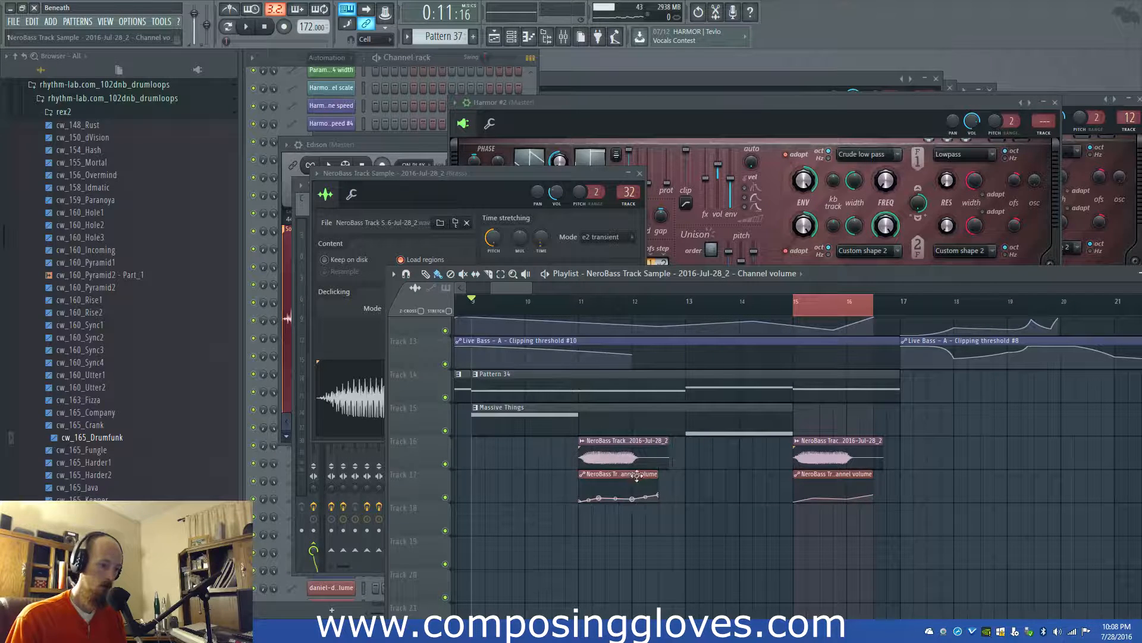
pyautogui.rightClick(608, 474)
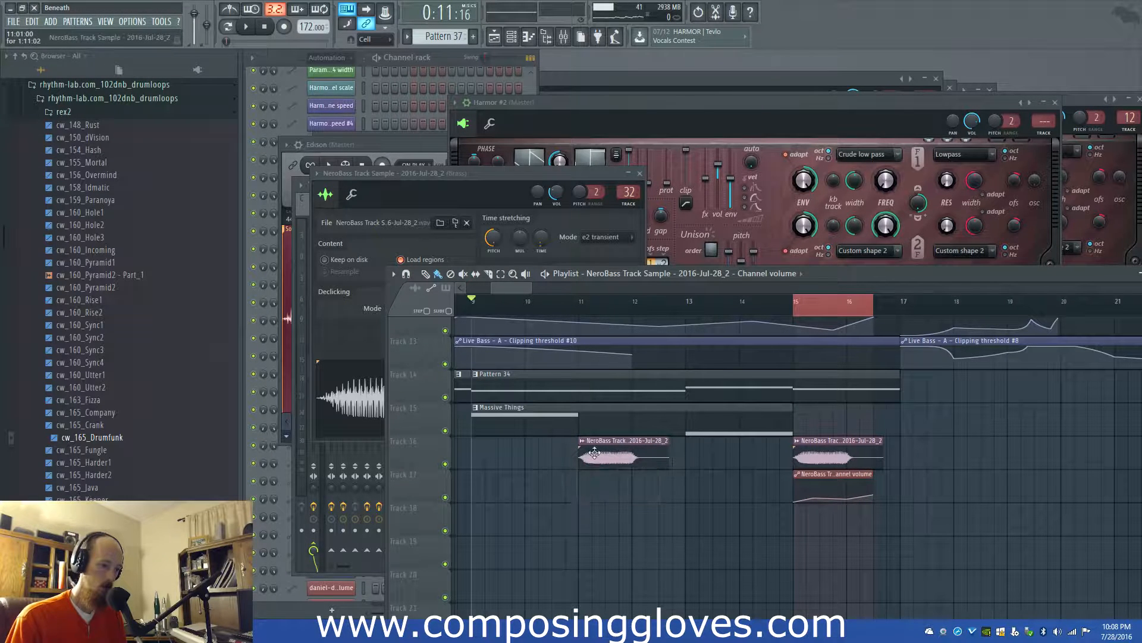
# Make the sample clip at bar 11 unique and return its time-stretching pitch shift to the centre position
pyautogui.click(583, 443)
pyautogui.click(631, 531)
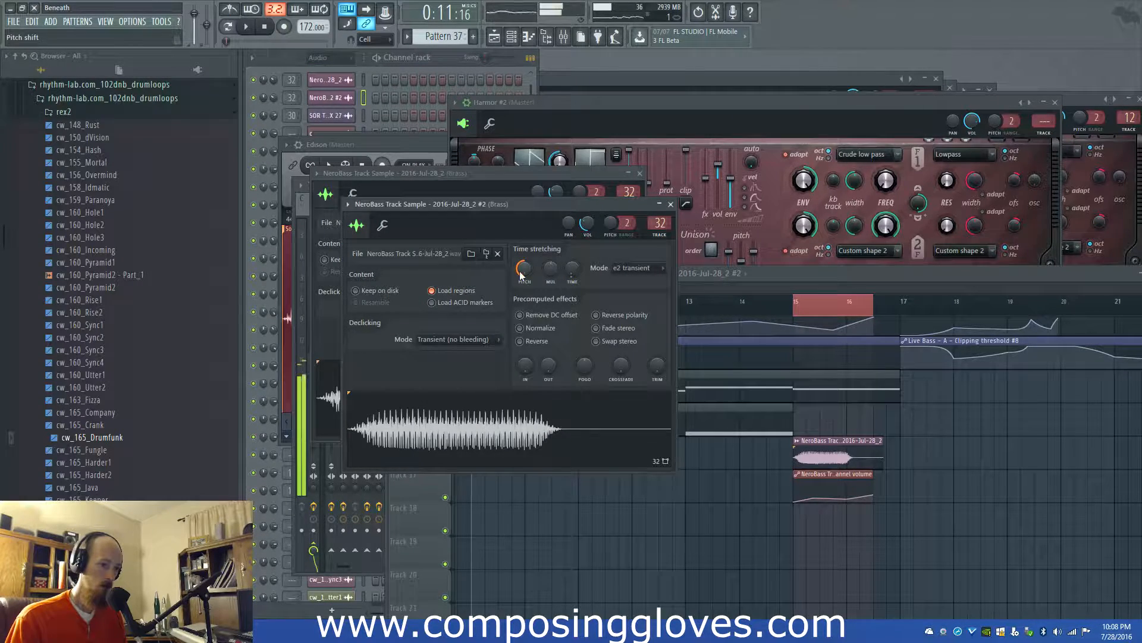
pyautogui.click(828, 459)
pyautogui.doubleClick(602, 455)
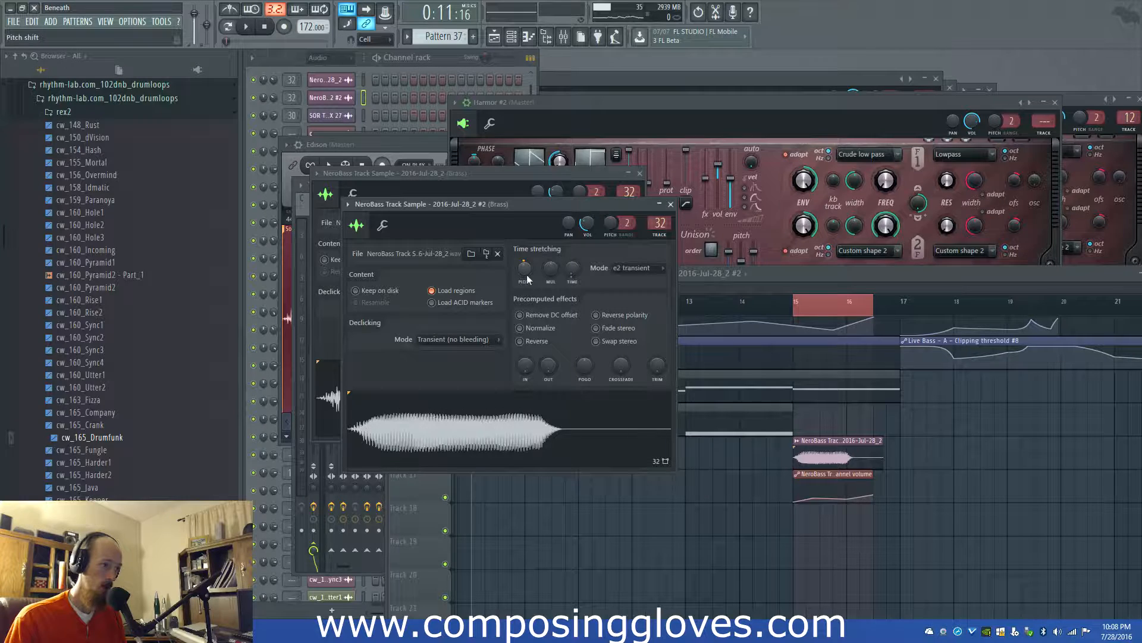
pyautogui.click(589, 440)
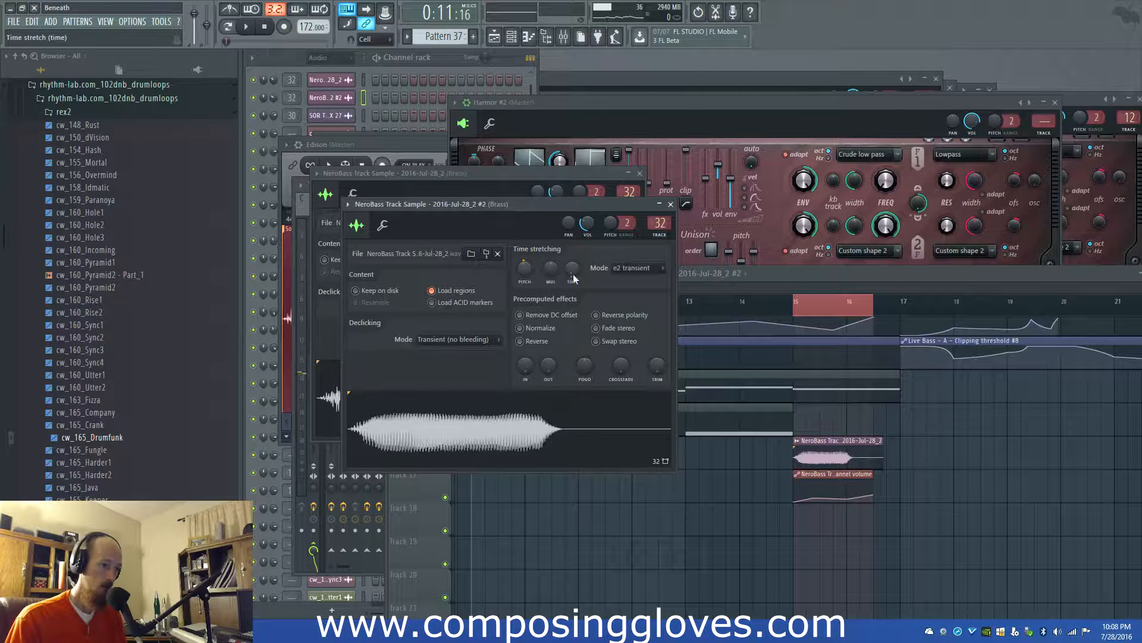
pyautogui.click(793, 271)
# Create a channel volume automation clip for the second sample, spanning bars 11 to 13
pyautogui.moveTo(582, 310); pyautogui.dragTo(683, 309)
pyautogui.click(623, 459)
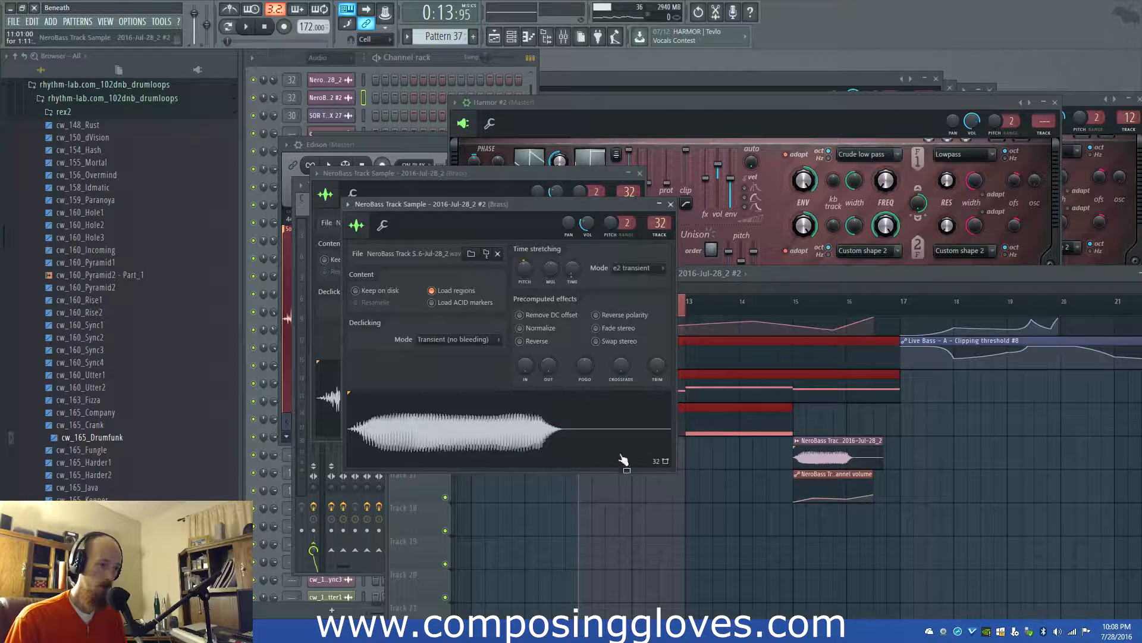
pyautogui.rightClick(583, 232)
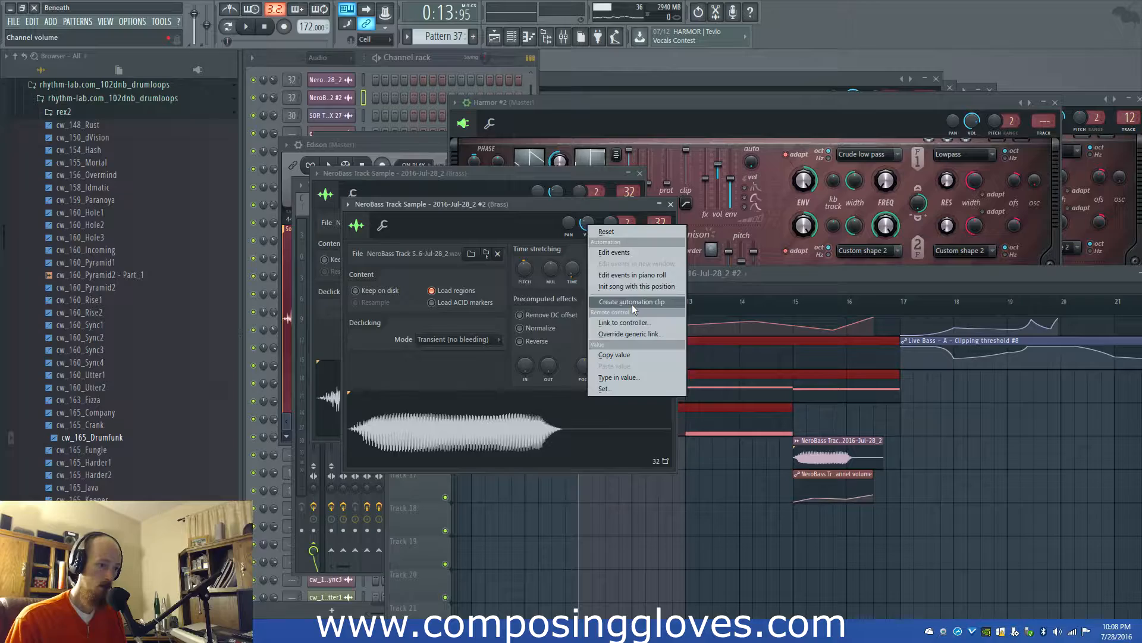
pyautogui.click(632, 304)
pyautogui.click(882, 285)
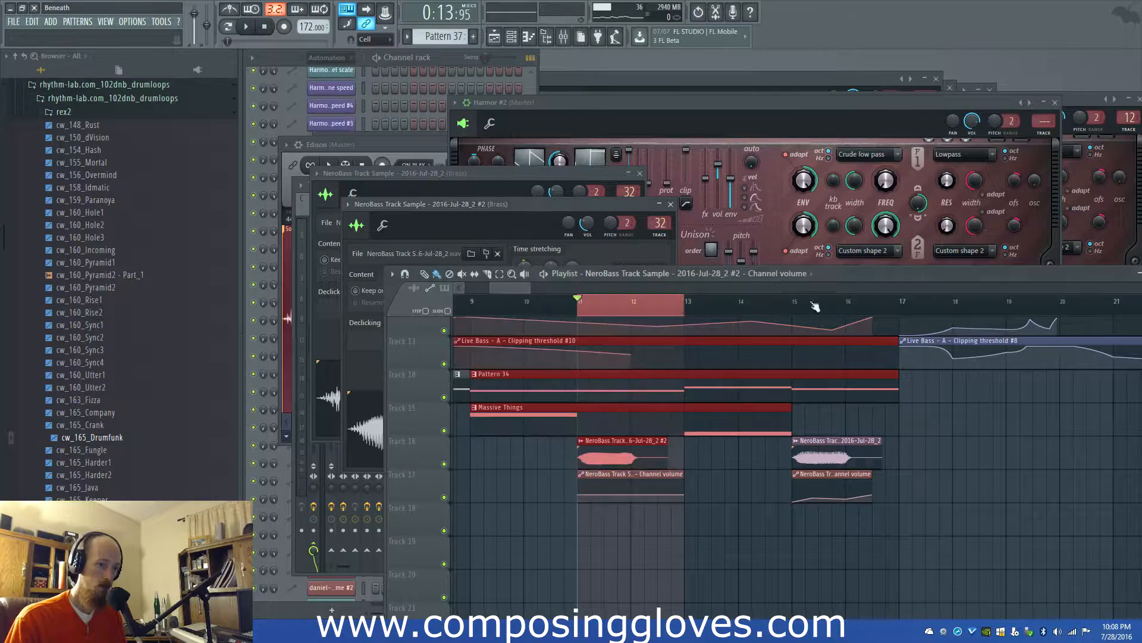
# Shape the bar 11 volume automation into a gentle rise with added points while looping it, and clear the time selection
pyautogui.moveTo(579, 494); pyautogui.dragTo(580, 498)
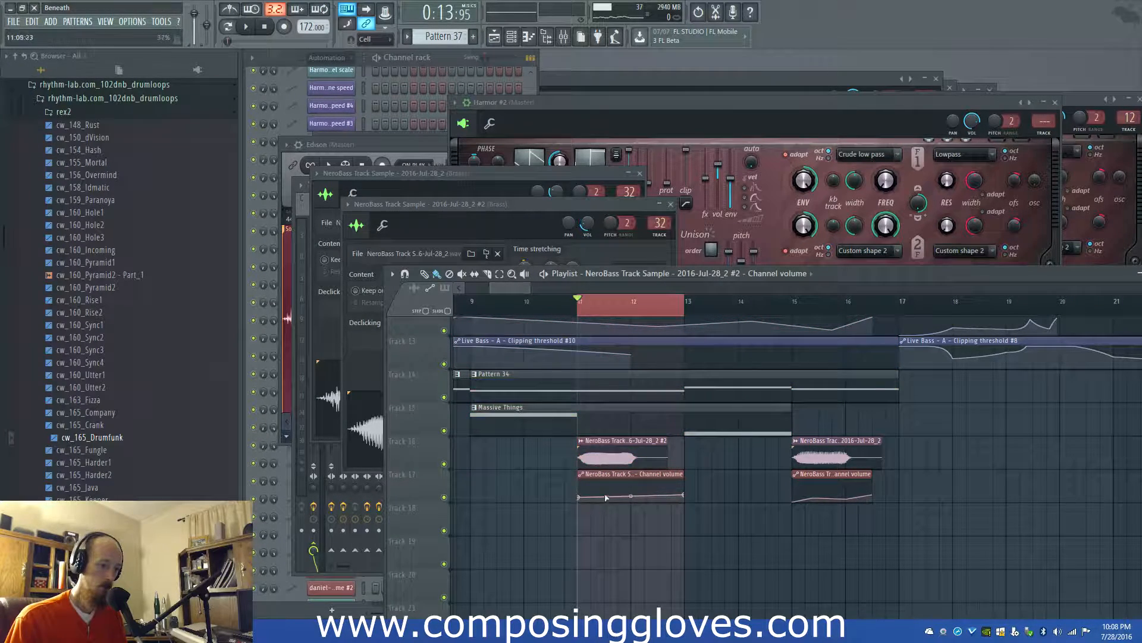
pyautogui.press('space')
pyautogui.rightClick(631, 497)
pyautogui.moveTo(605, 491); pyautogui.dragTo(617, 496)
pyautogui.press('space')
pyautogui.press('space')
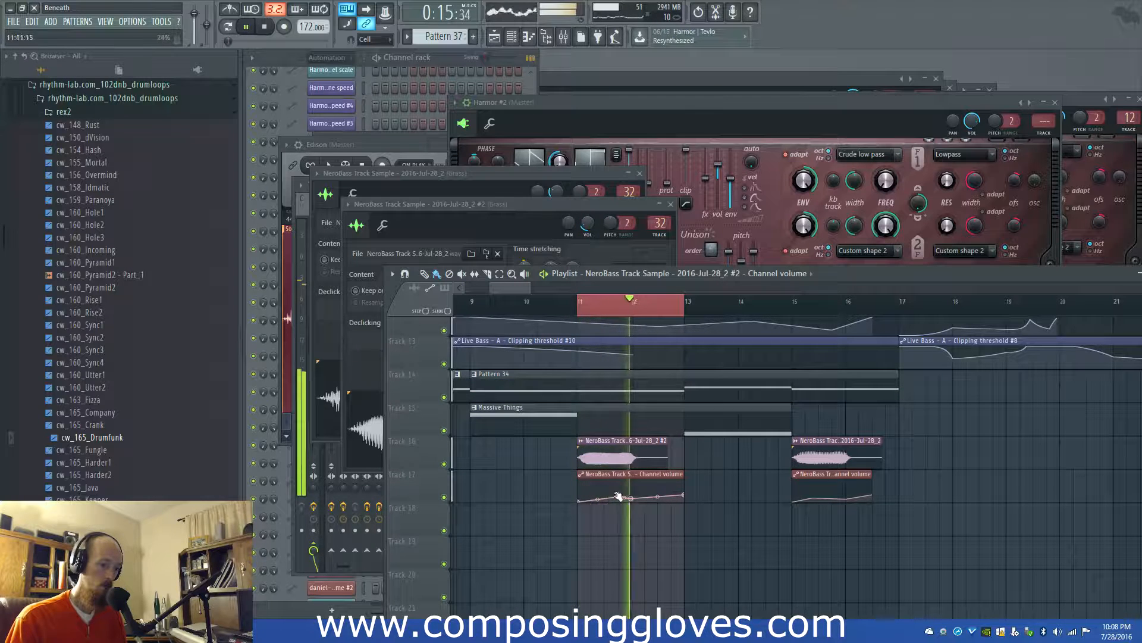
pyautogui.press('space')
pyautogui.press('space')
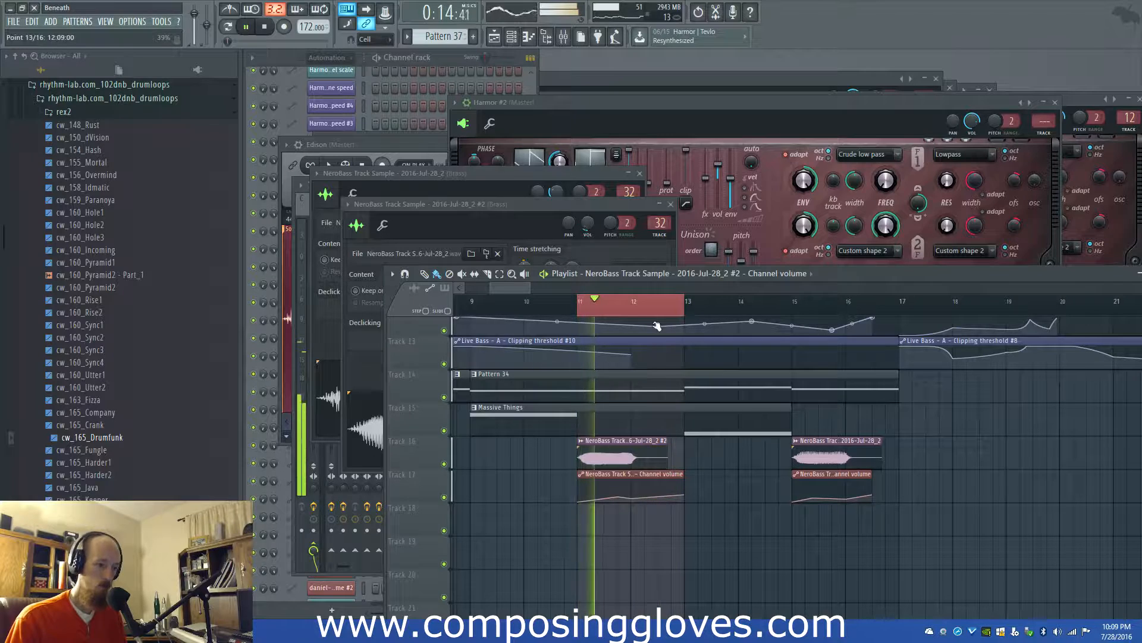
pyautogui.rightClick(674, 307)
pyautogui.press('space')
# Play the song from the start and review the intro arrangement across all playlist tracks
pyautogui.scroll(-5, 539, 462)
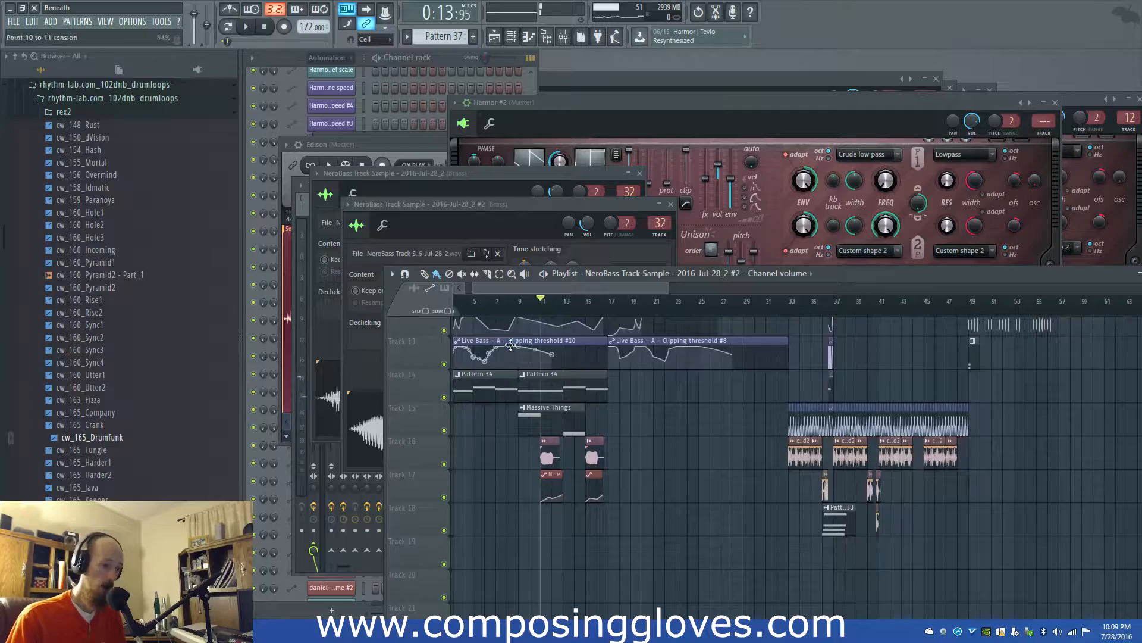
pyautogui.moveTo(526, 428); pyautogui.dragTo(552, 413)
pyautogui.scroll(2, 704, 321)
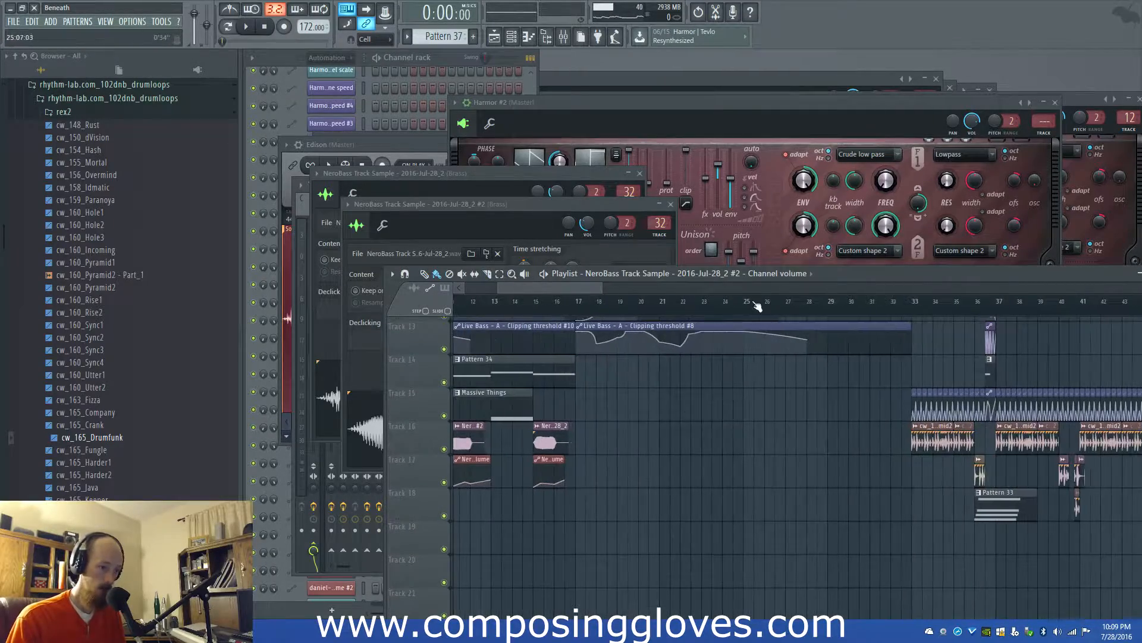
pyautogui.moveTo(848, 278); pyautogui.dragTo(723, 111)
pyautogui.scroll(4, 823, 232)
pyautogui.moveTo(823, 232); pyautogui.dragTo(930, 182)
pyautogui.scroll(-2, 367, 146)
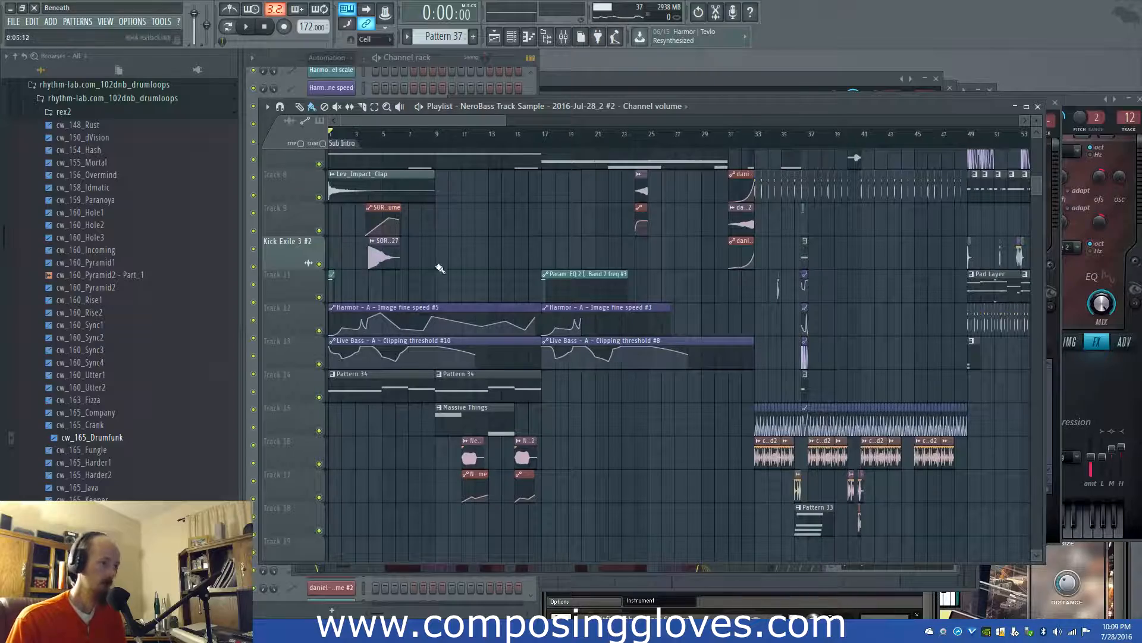
pyautogui.press('space')
pyautogui.scroll(5, 470, 264)
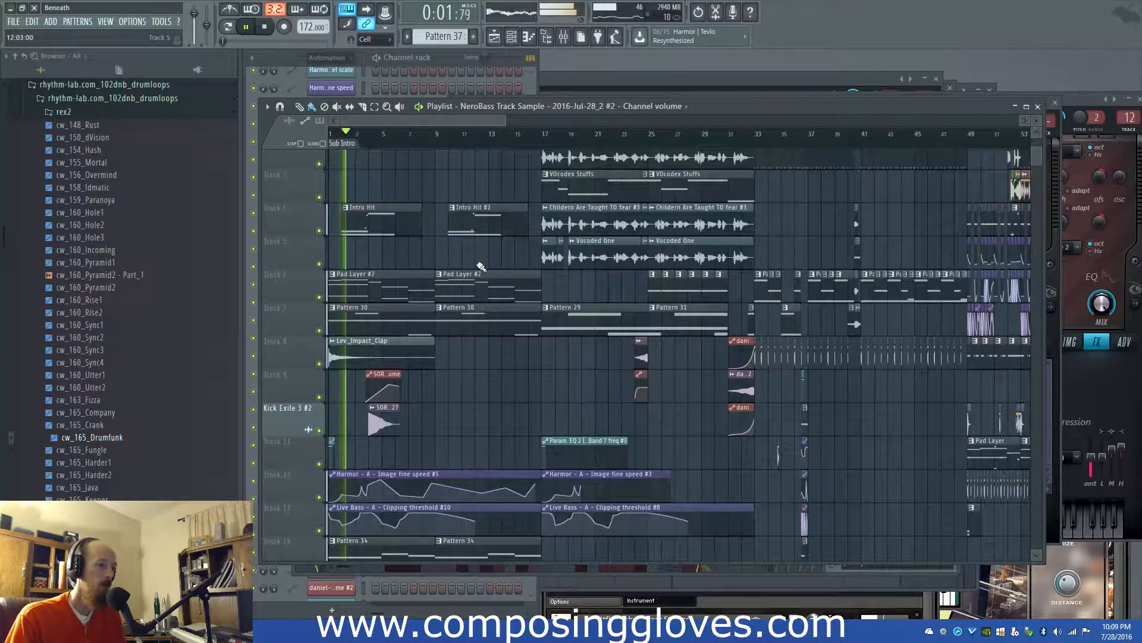
pyautogui.scroll(-2, 458, 288)
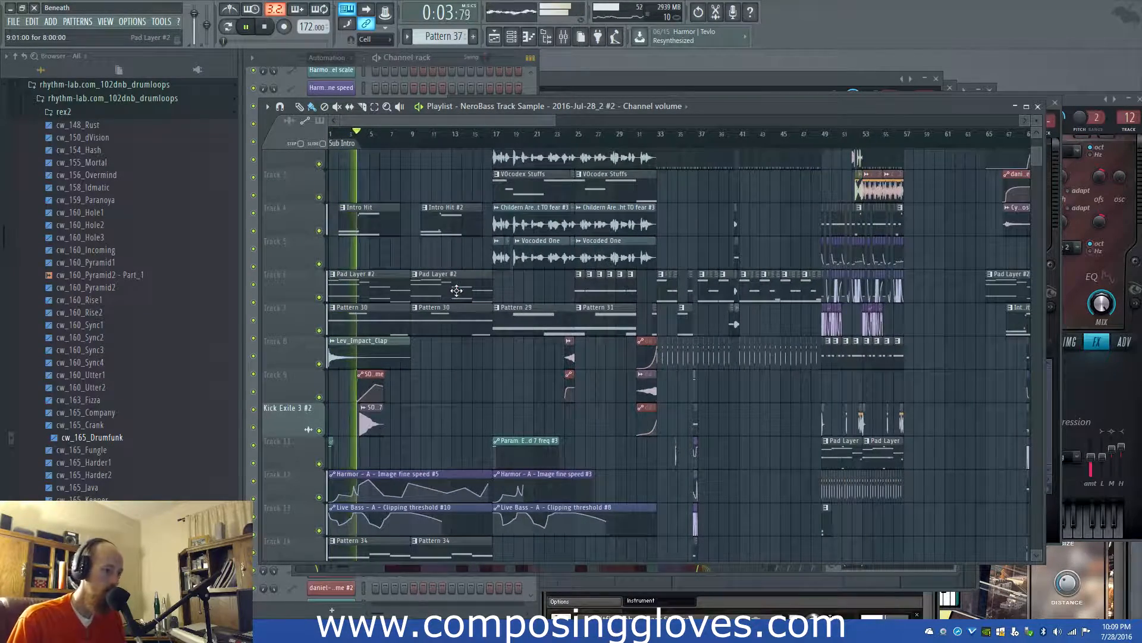
pyautogui.scroll(-2, 470, 291)
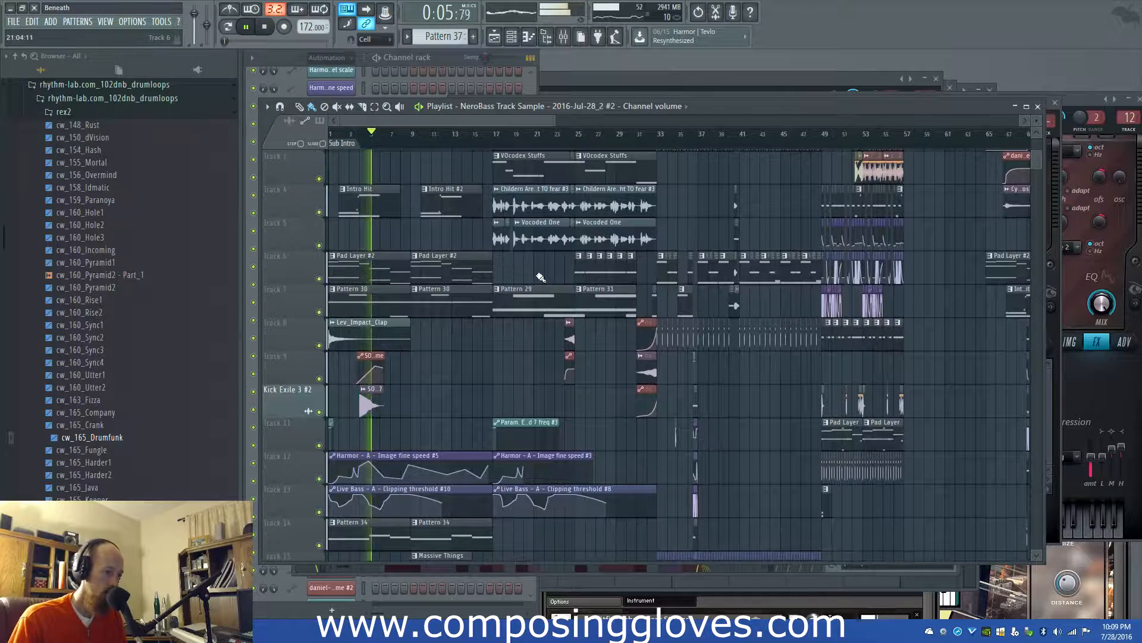
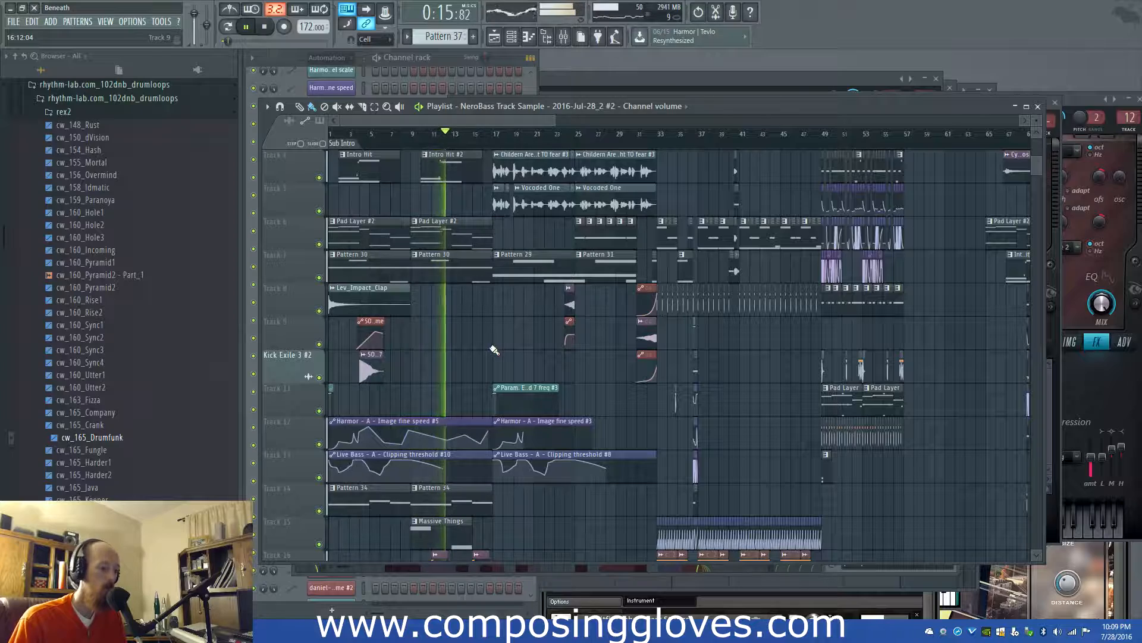
pyautogui.scroll(-5, 470, 386)
pyautogui.press('space')
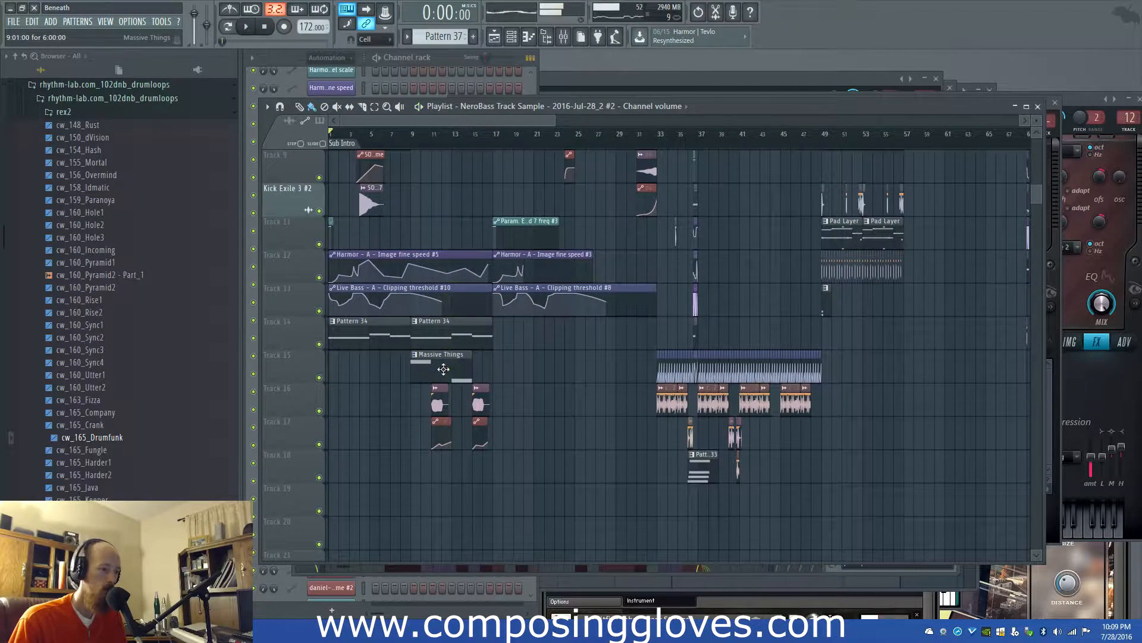
# Add two-bar Harmonica notes to the Massive Things pattern: F#1 at bar 3 and G1 at bar 7
pyautogui.doubleClick(437, 369)
pyautogui.scroll(-3, 607, 386)
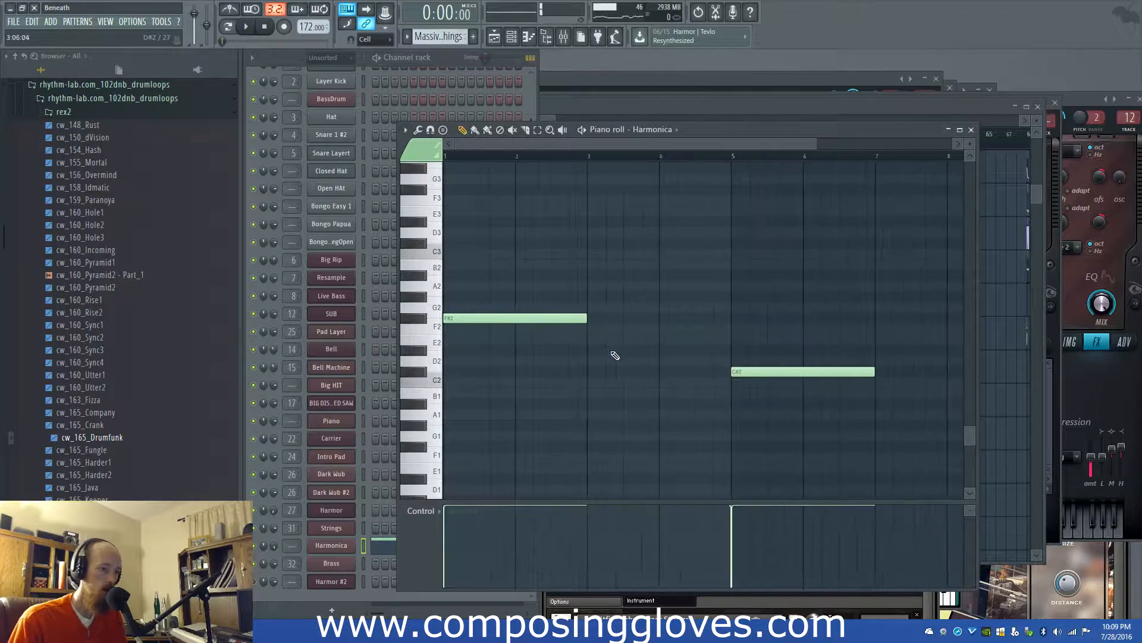
pyautogui.click(564, 321)
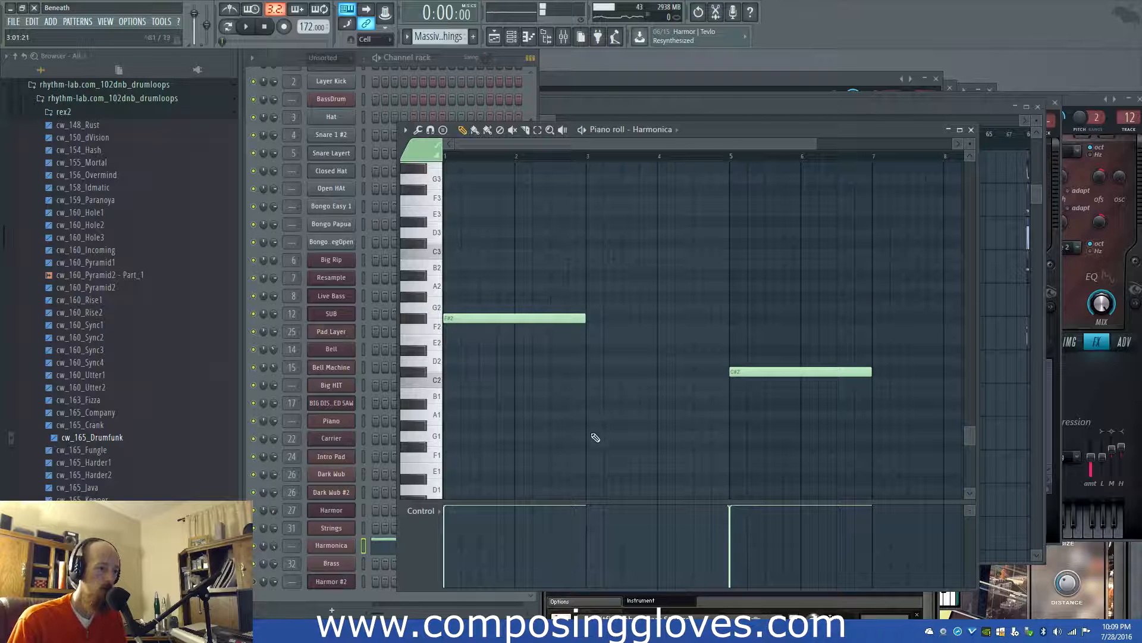
pyautogui.click(591, 445)
pyautogui.moveTo(833, 388); pyautogui.dragTo(586, 409)
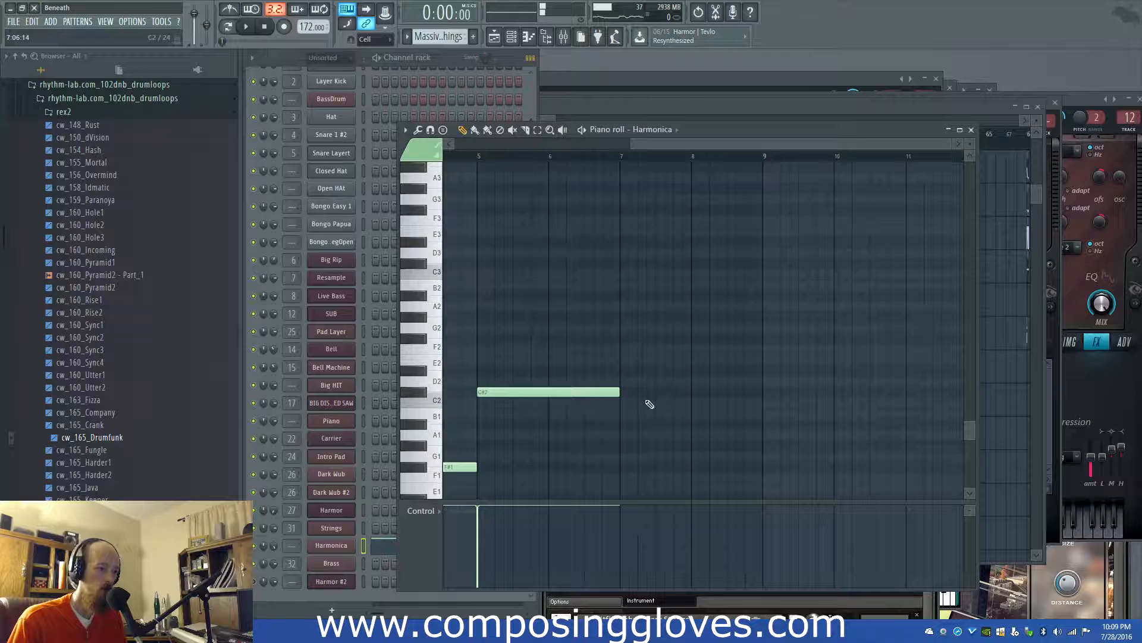
pyautogui.moveTo(625, 411); pyautogui.dragTo(623, 456)
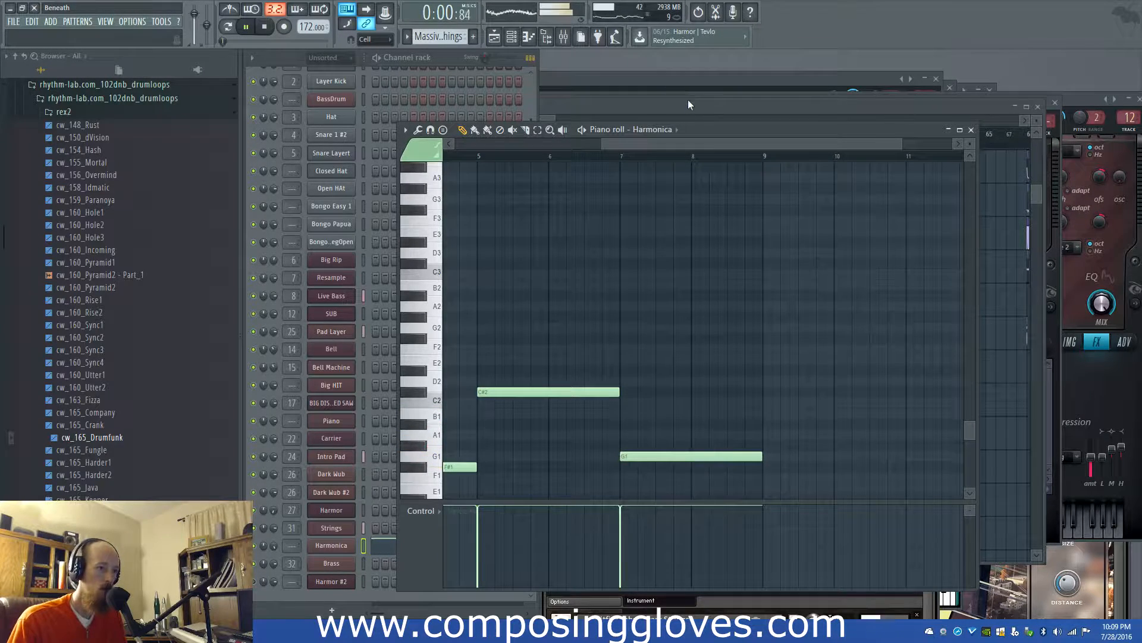
# Play the opening bars of the arrangement from the playlist
pyautogui.click(688, 104)
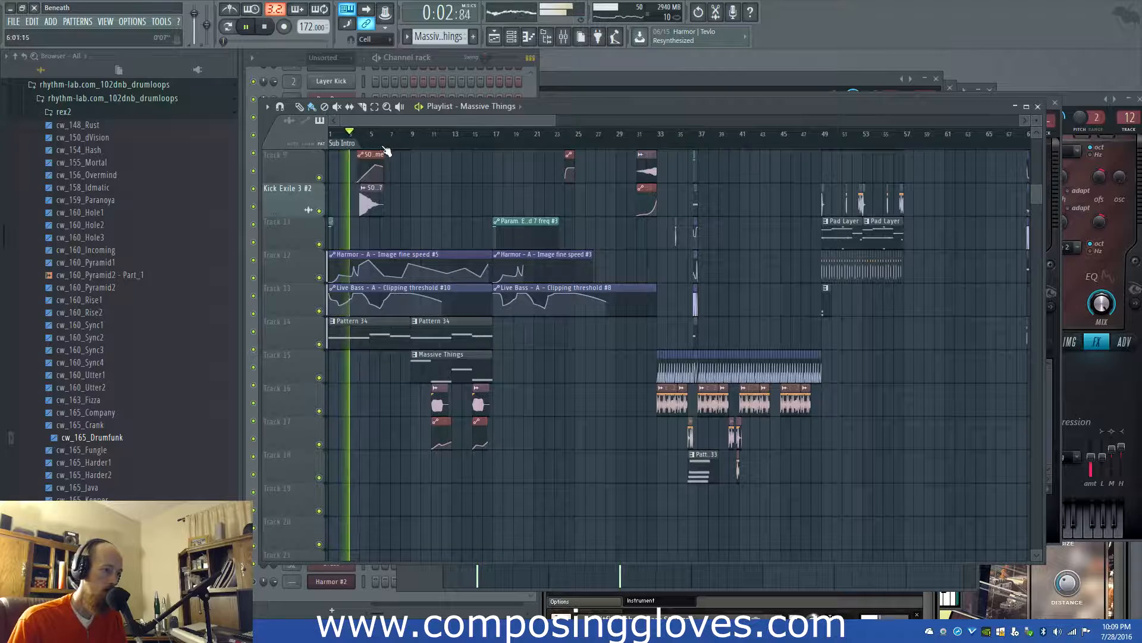
pyautogui.scroll(3, 499, 265)
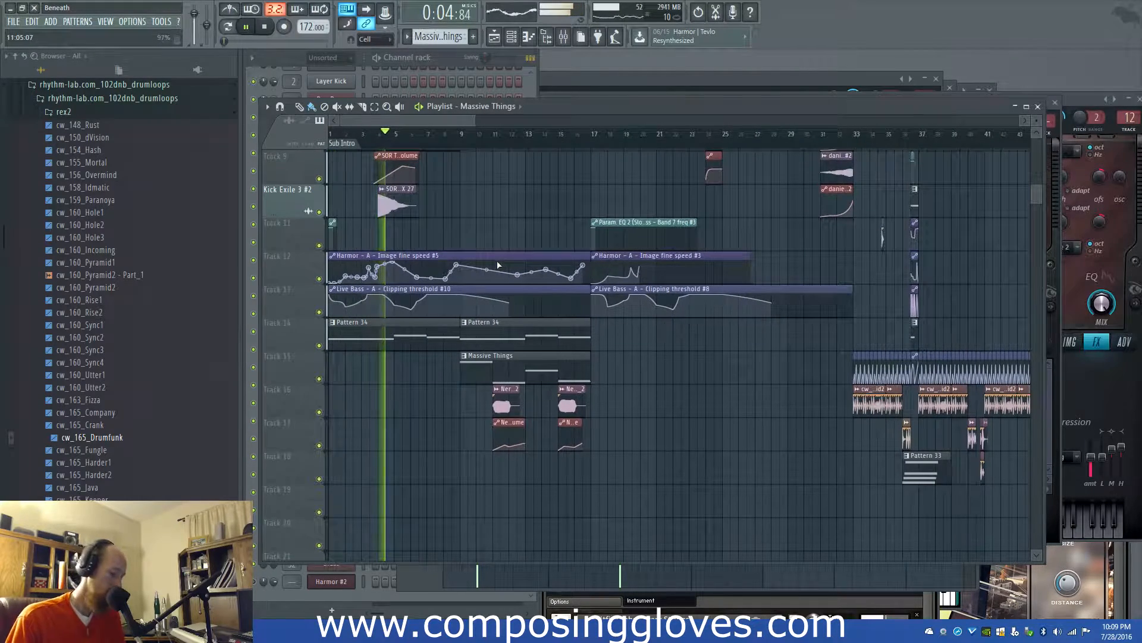
pyautogui.press('space')
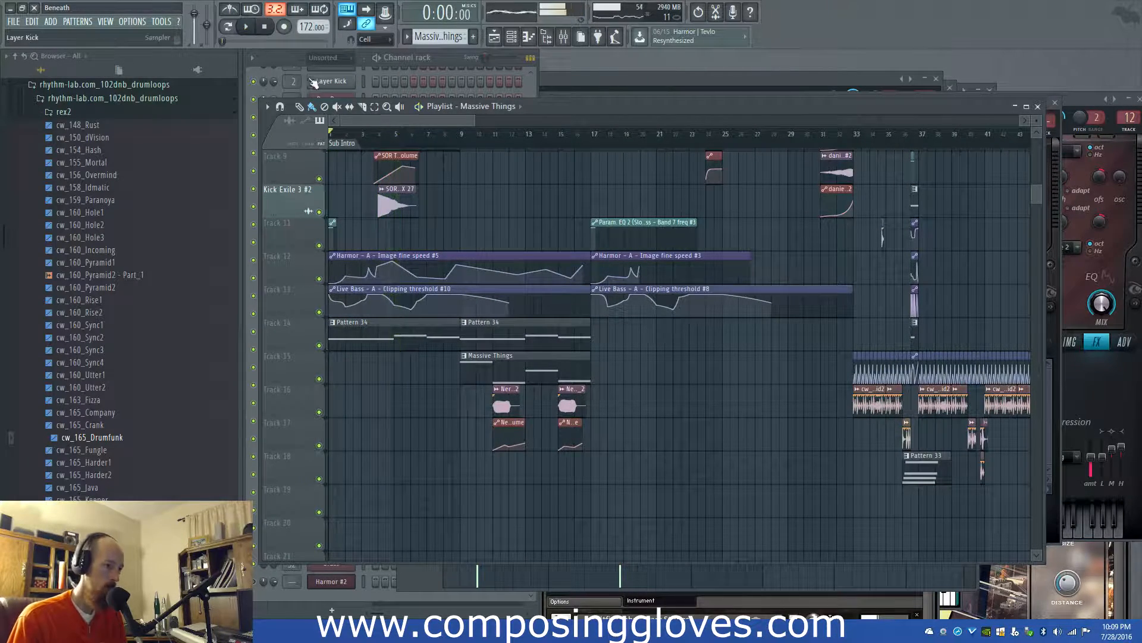
# Examine the vocal section, locate the long NeroBass Track Sample recording on Track 2 and play it from about bar 140
pyautogui.click(248, 78)
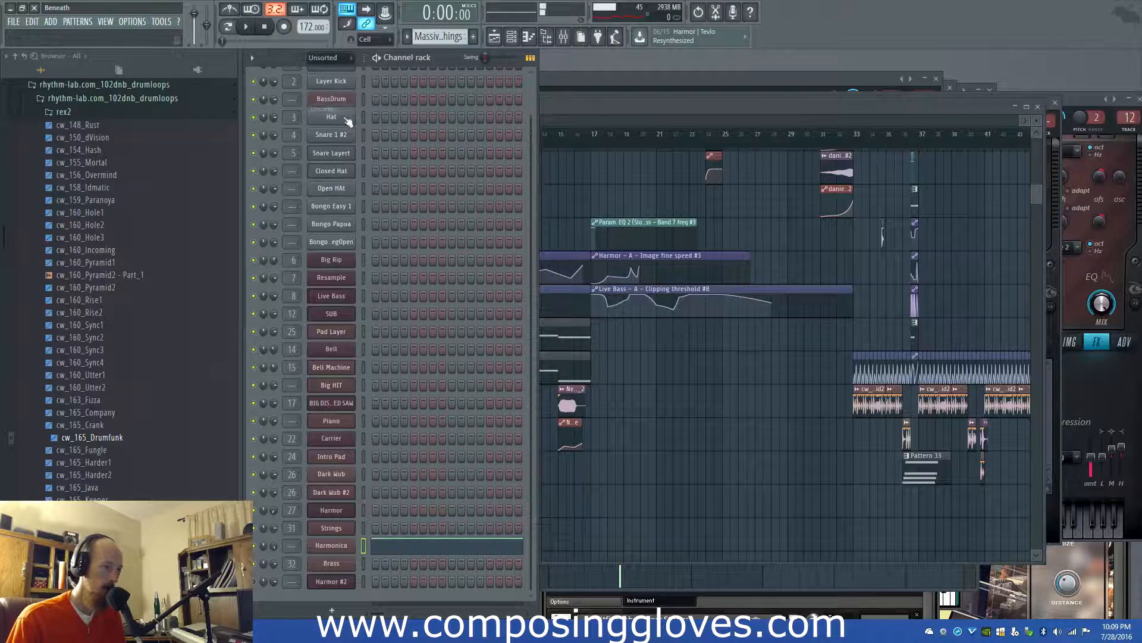
pyautogui.click(719, 108)
pyautogui.scroll(8, 851, 335)
pyautogui.scroll(3, 703, 324)
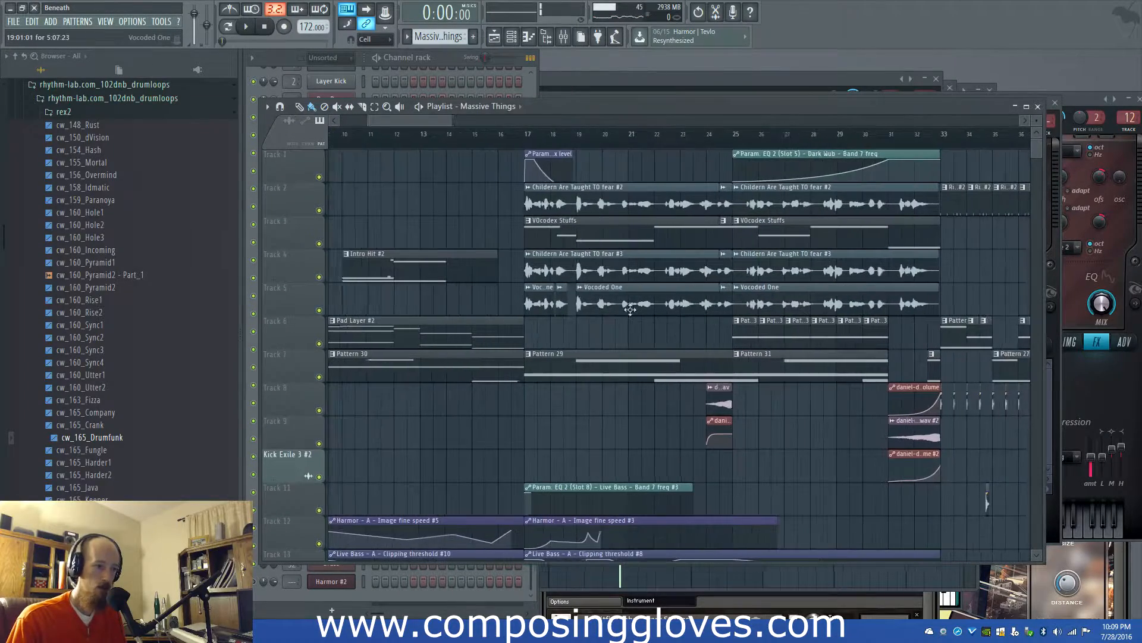
pyautogui.moveTo(595, 312); pyautogui.dragTo(637, 325)
pyautogui.scroll(2, 669, 216)
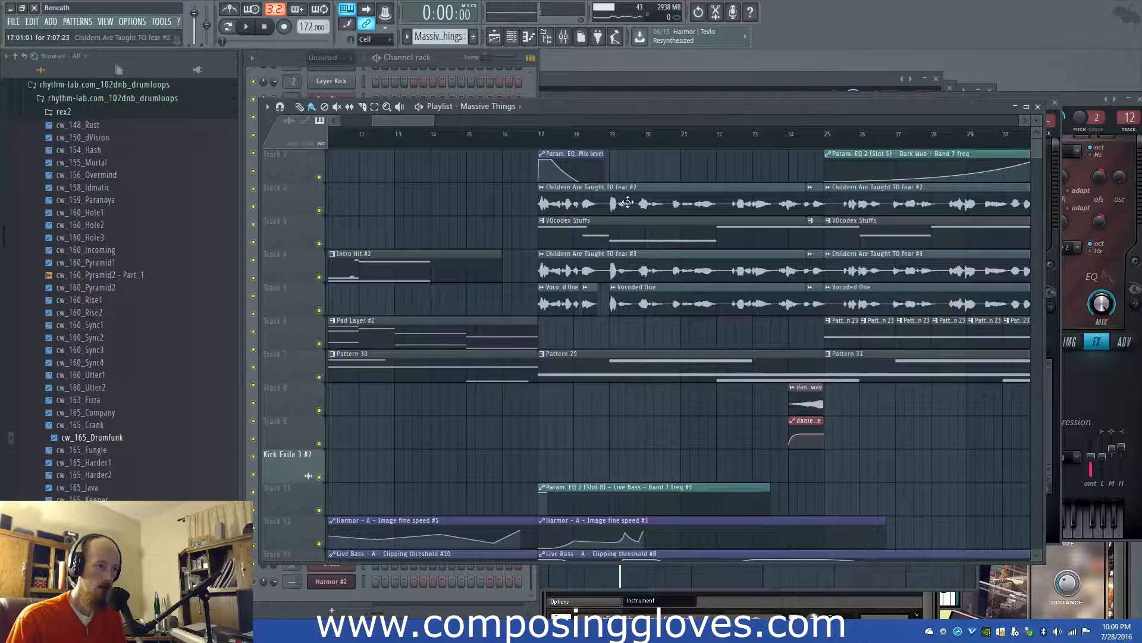
pyautogui.scroll(-10, 662, 196)
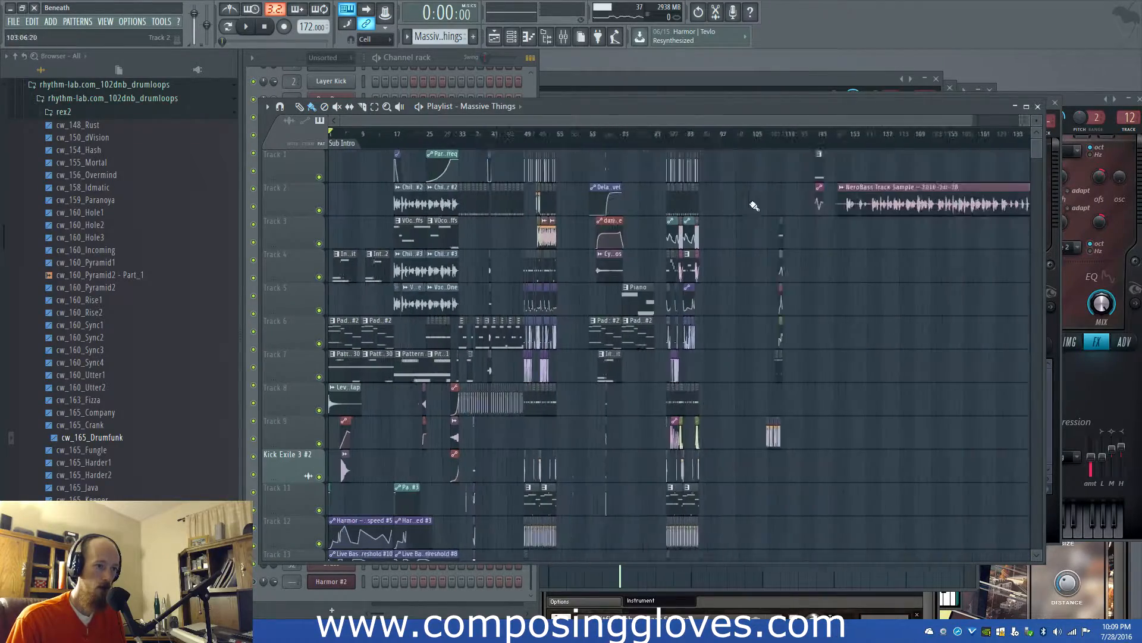
pyautogui.scroll(3, 833, 195)
pyautogui.click(795, 134)
pyautogui.press('space')
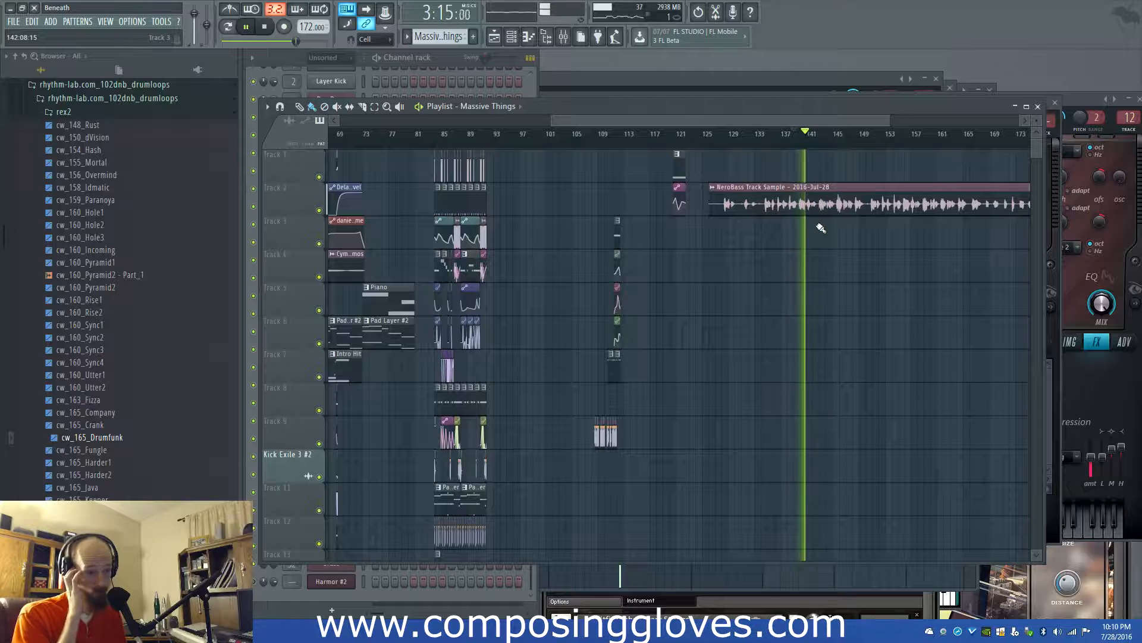
# Clone the NeroBass Track Sample audio clip onto Track 4 below the original and make the copy unique
pyautogui.press('space')
pyautogui.scroll(-3, 839, 184)
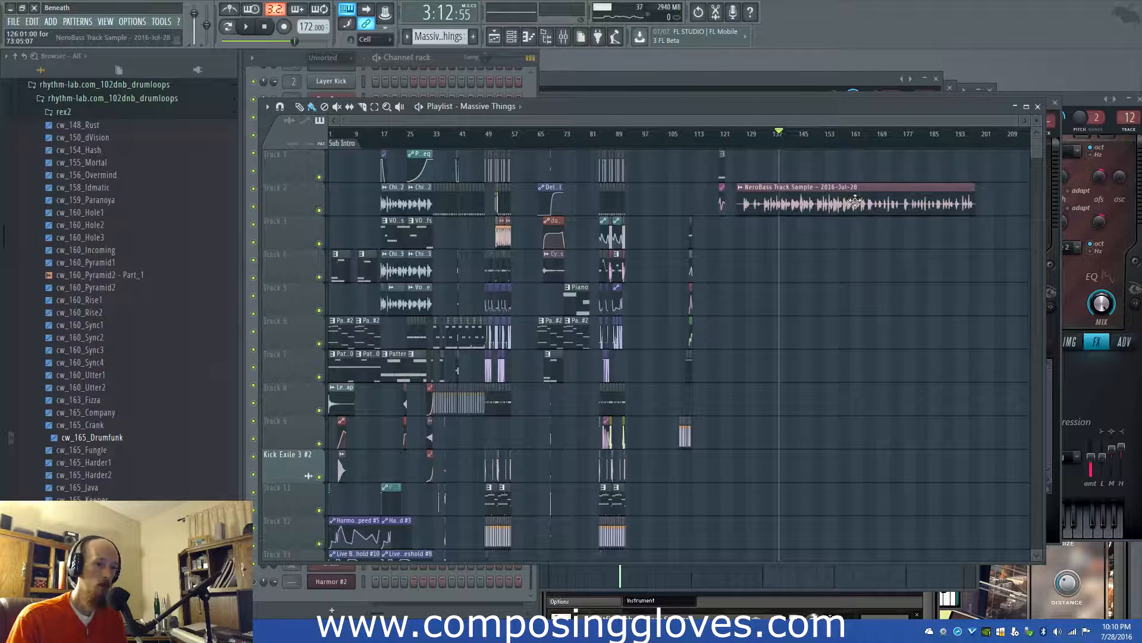
pyautogui.moveTo(854, 202); pyautogui.dragTo(791, 243)
pyautogui.click(744, 256)
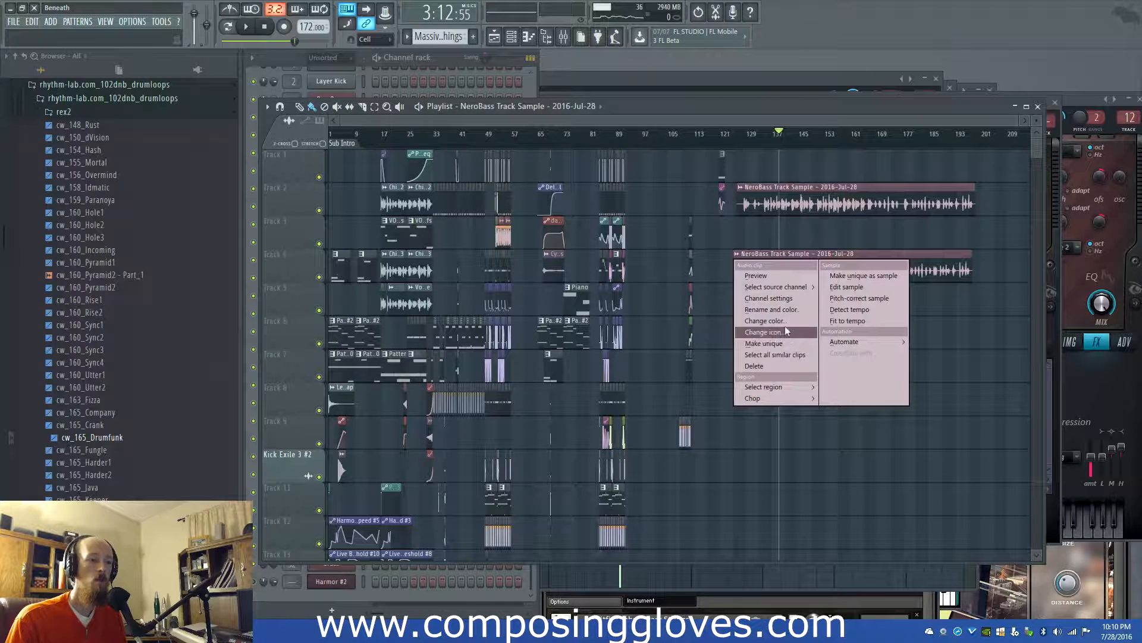
pyautogui.click(785, 343)
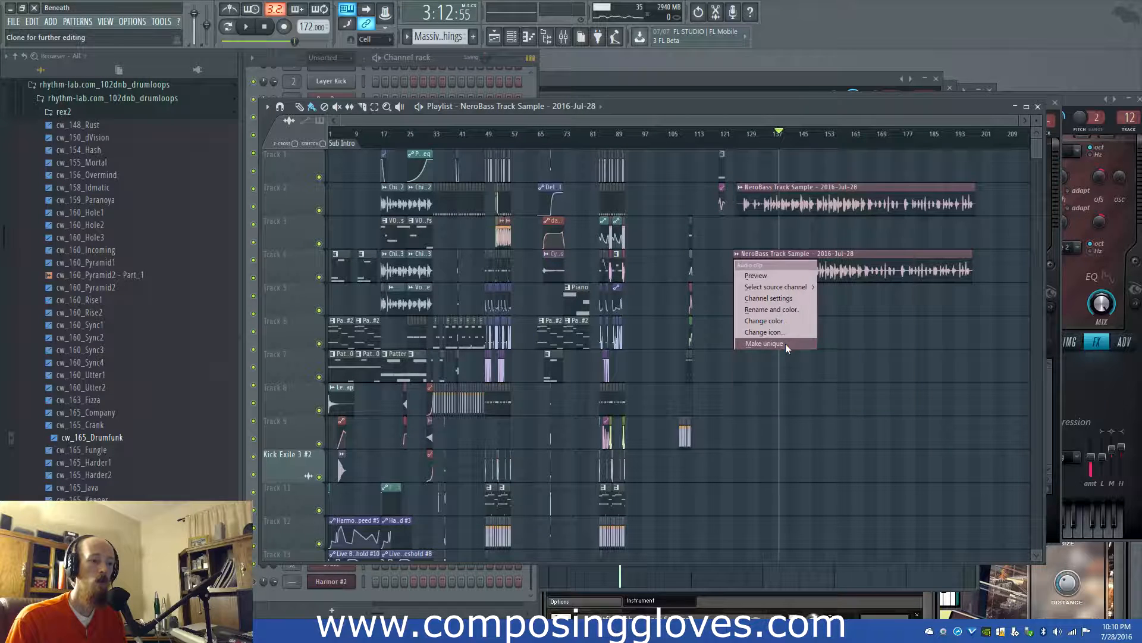
# Shorten the unique NeroBass copy and move it to the intro, placing it on Track 9 around bar 11
pyautogui.moveTo(972, 266); pyautogui.dragTo(712, 299)
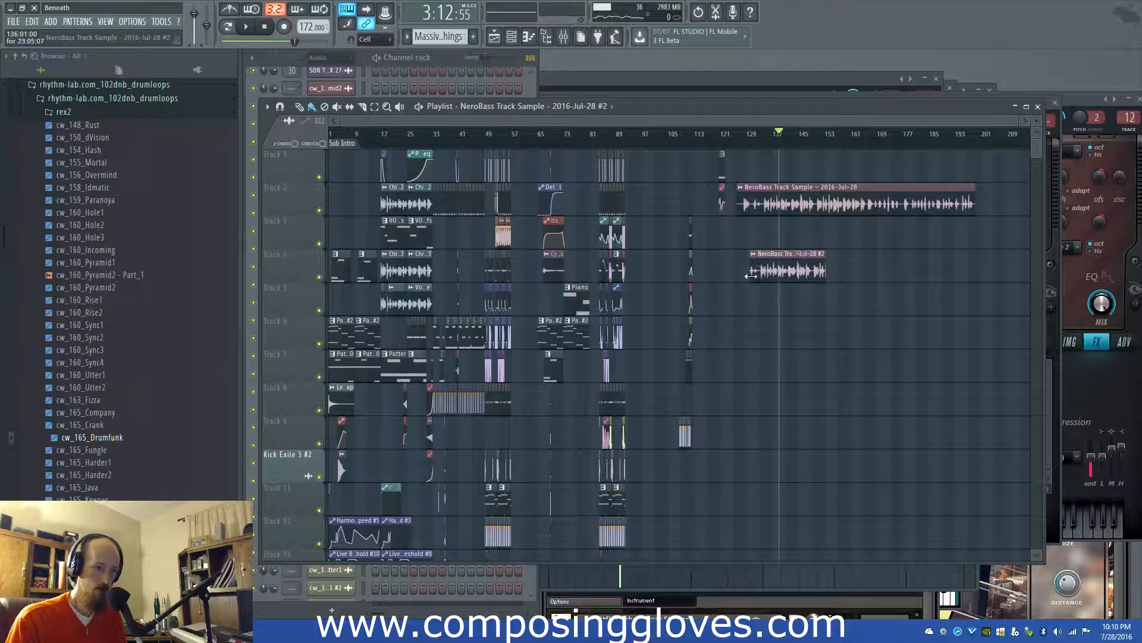
pyautogui.moveTo(808, 269); pyautogui.dragTo(179, 316)
pyautogui.scroll(3, 326, 304)
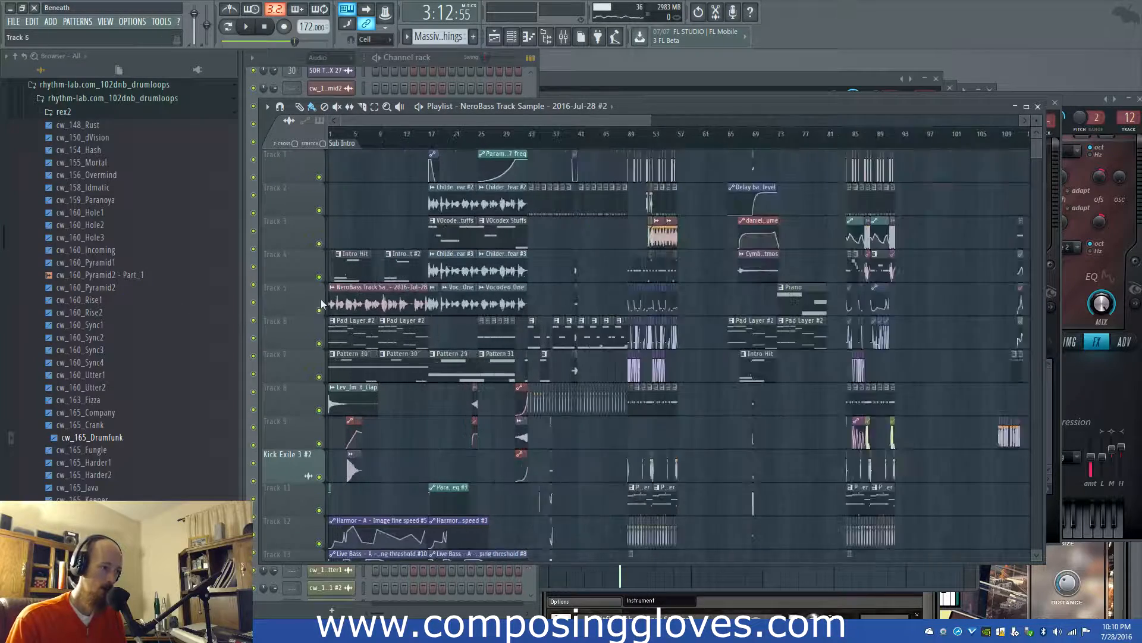
pyautogui.moveTo(396, 304); pyautogui.dragTo(737, 438)
pyautogui.scroll(5, 410, 448)
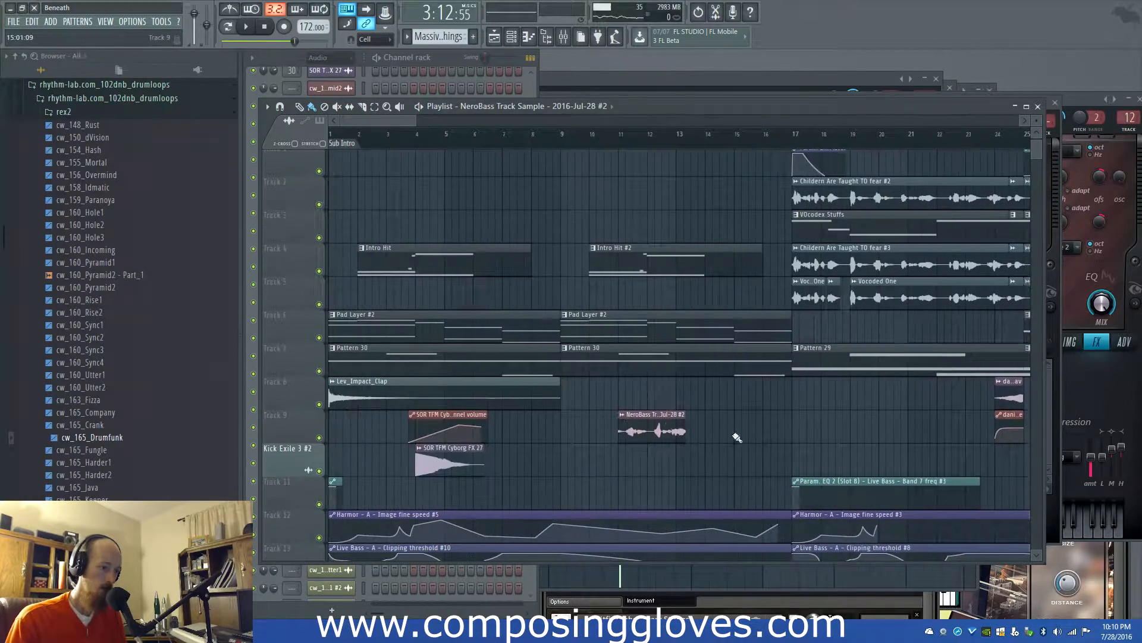
# Route the NeroBass copy's channel to mixer track 33 and add Fruity Parametric EQ 2 in slot 1 with the low bands pulled down
pyautogui.doubleClick(636, 432)
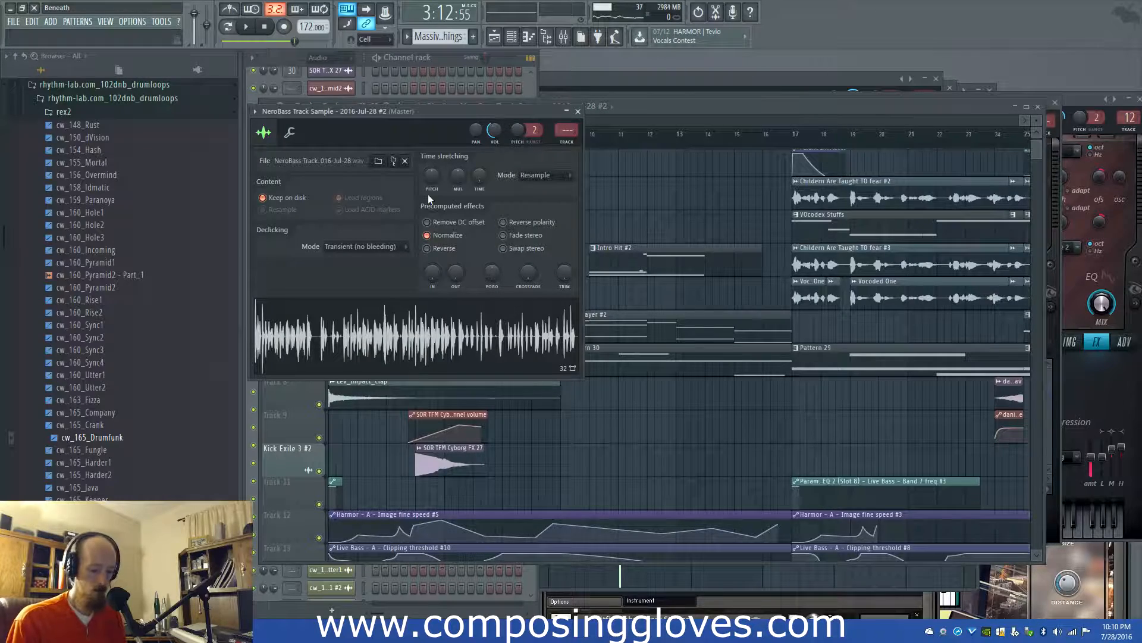
pyautogui.hotkey('ctrl', 'l')
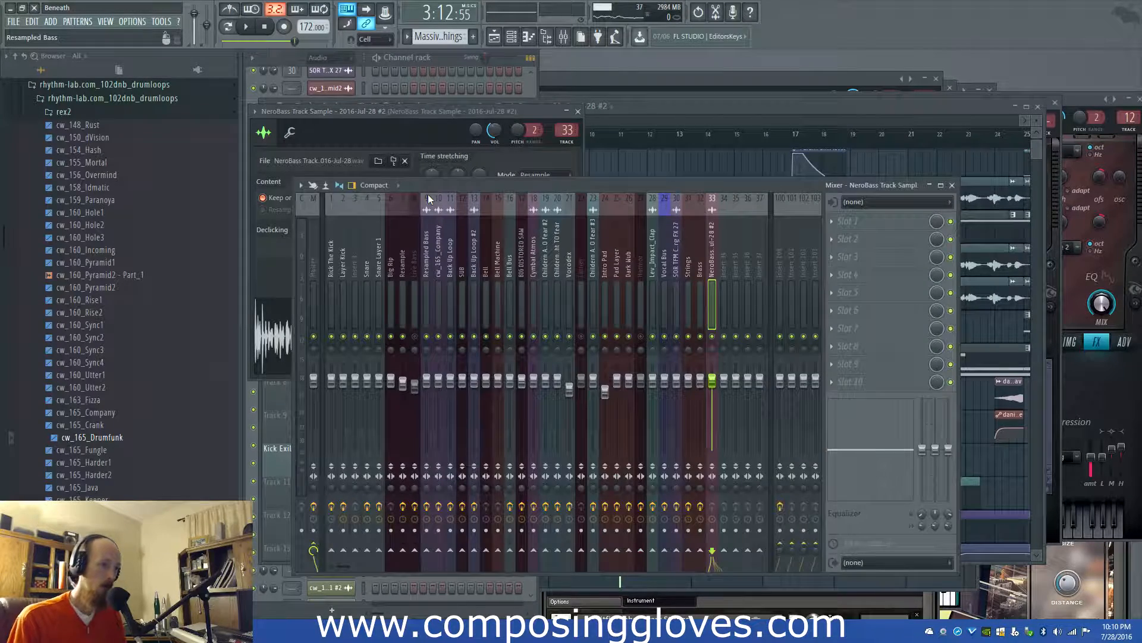
pyautogui.click(855, 221)
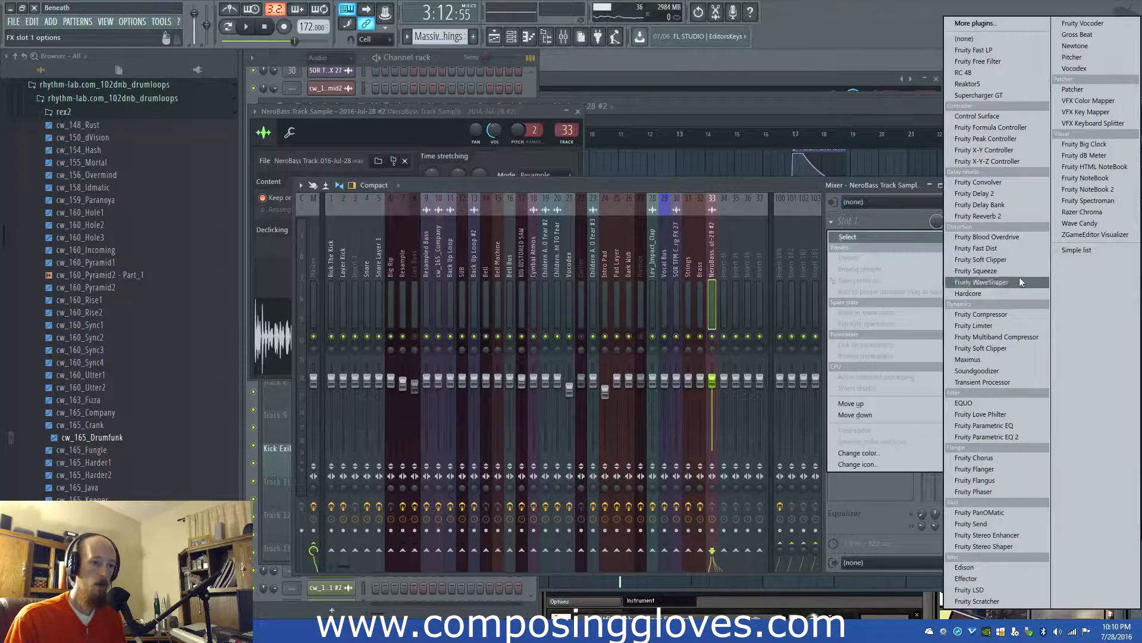
pyautogui.click(1030, 436)
pyautogui.moveTo(391, 270); pyautogui.dragTo(426, 279)
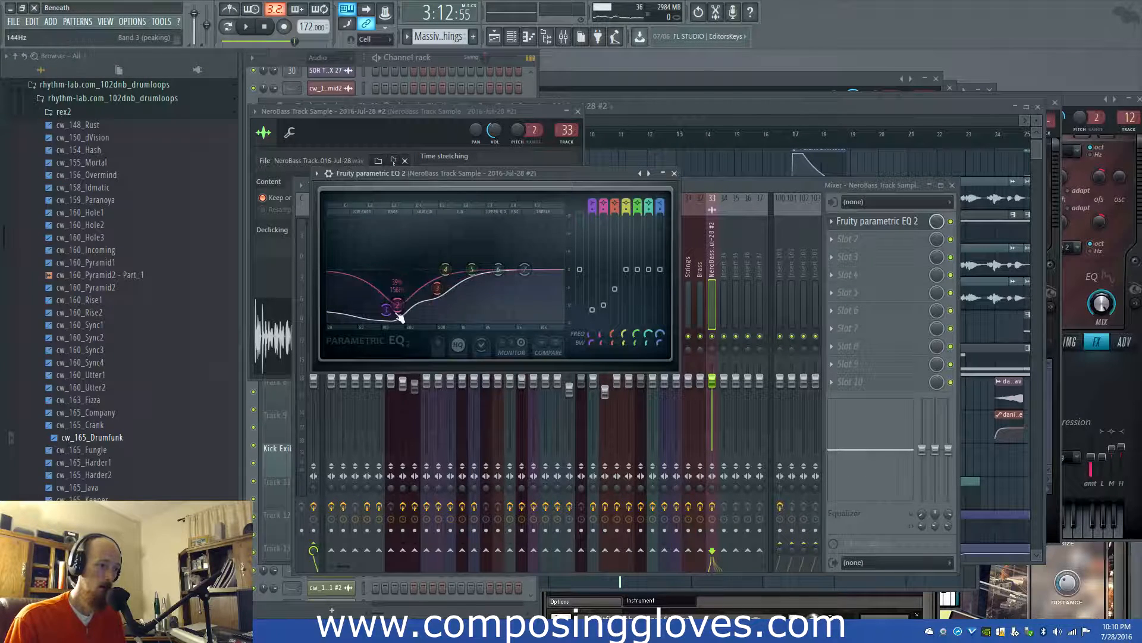
# Add Fruity Reeverb 2 in slot 2, adjust its wet, early reflection and decay settings, and load Fruity Delay Bank in slot 3
pyautogui.click(857, 244)
pyautogui.click(1028, 217)
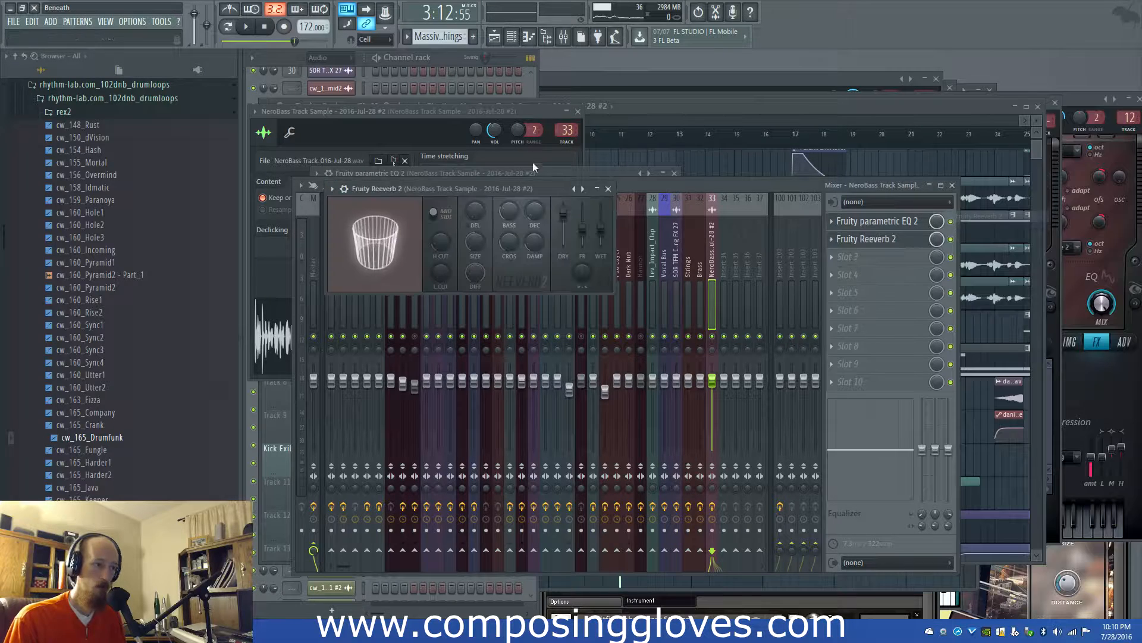
pyautogui.moveTo(601, 207)
pyautogui.mouseDown()
pyautogui.moveTo(601, 221)
pyautogui.moveTo(583, 220)
pyautogui.mouseUp()
pyautogui.click(847, 266)
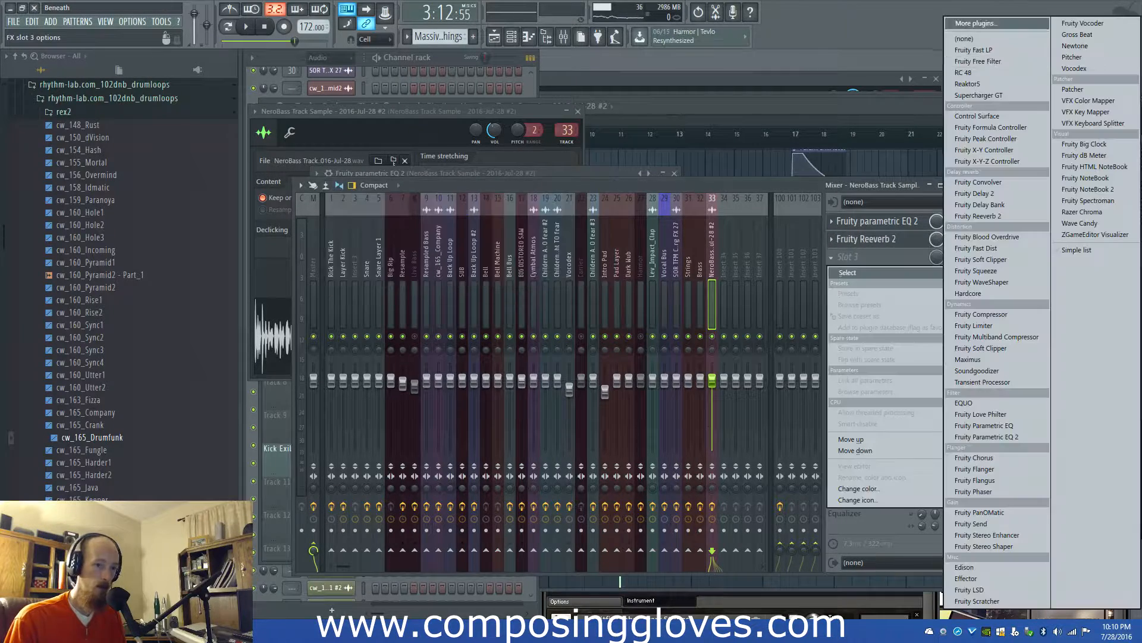
pyautogui.click(1016, 204)
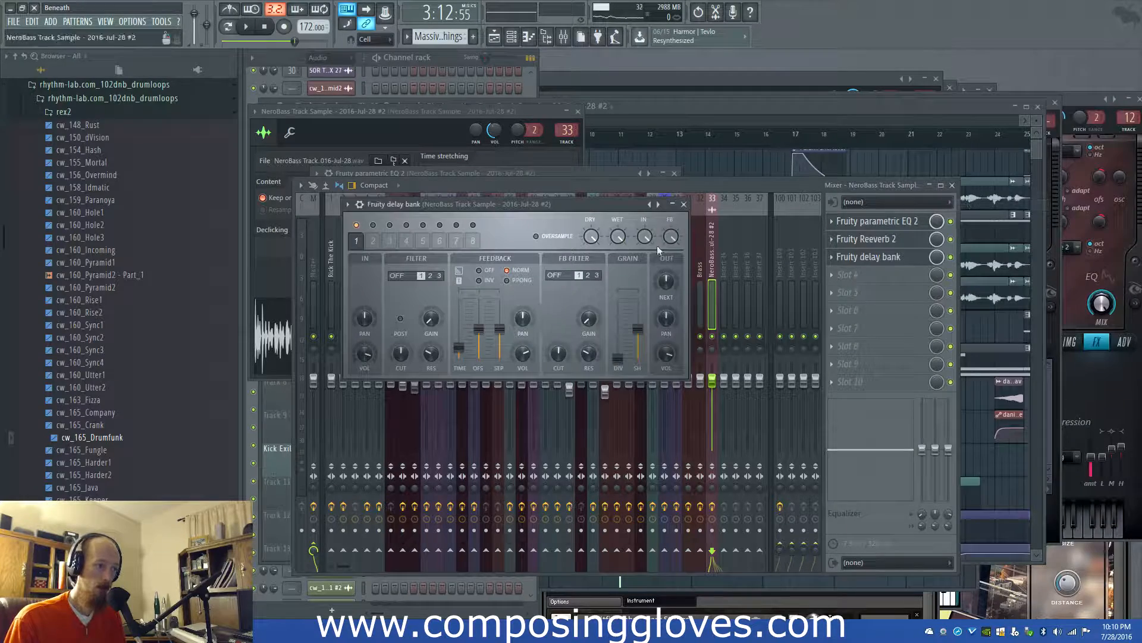
# Place the NeroBass copy at bar 1 of Track 2 and trim its end to a length of about 0:09:07
pyautogui.click(683, 107)
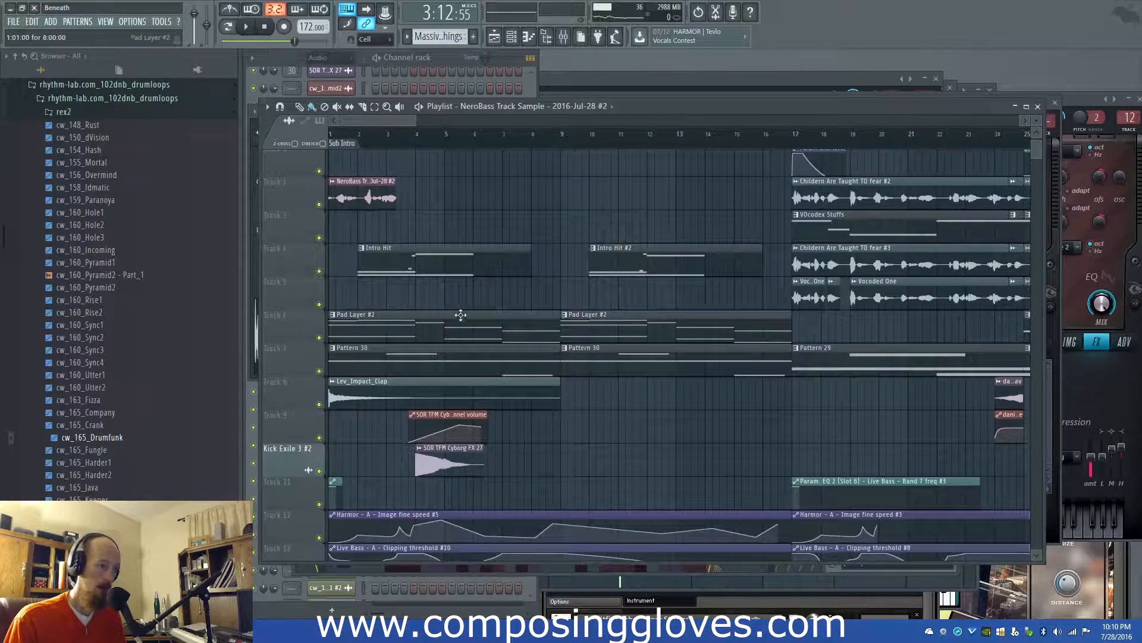
pyautogui.scroll(5, 461, 314)
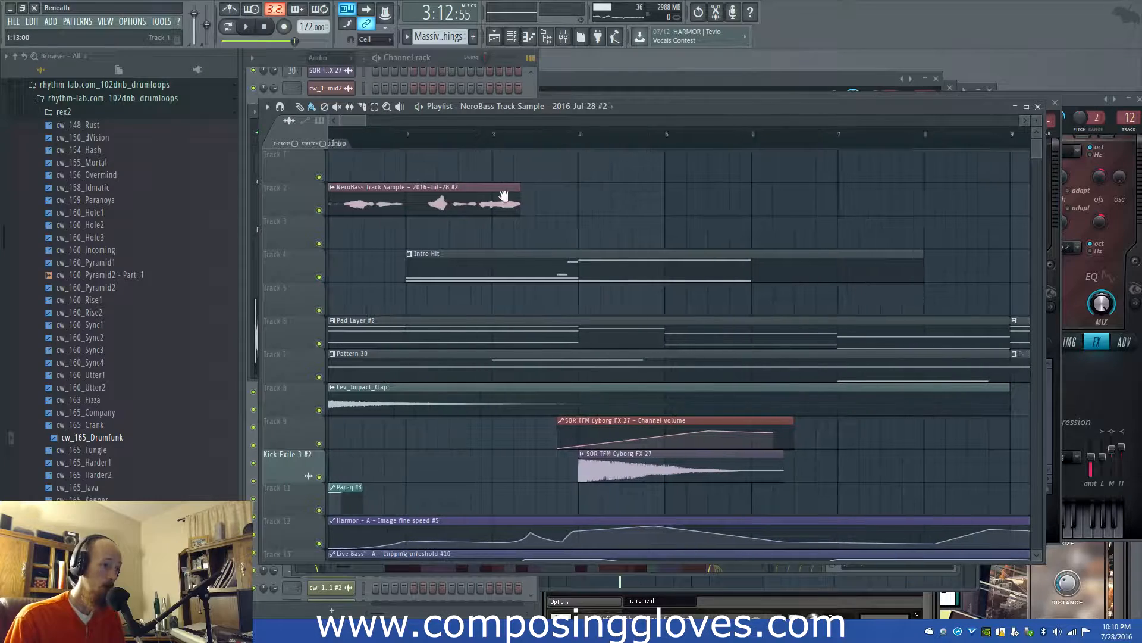
pyautogui.scroll(-4, 504, 196)
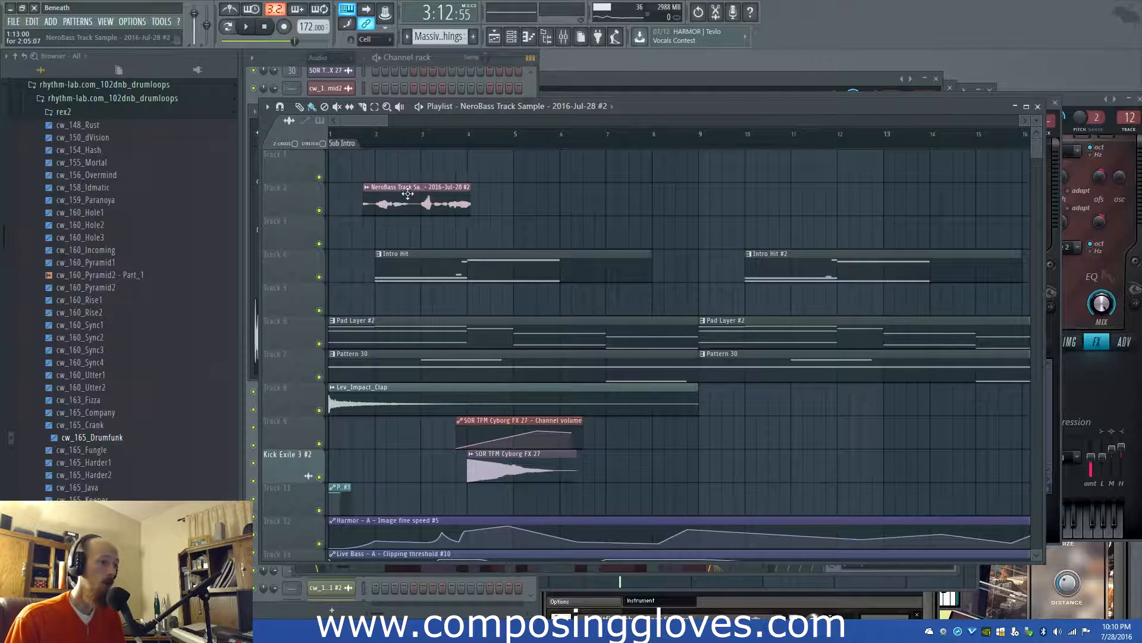
pyautogui.moveTo(346, 136); pyautogui.dragTo(326, 137)
pyautogui.moveTo(428, 204); pyautogui.dragTo(392, 209)
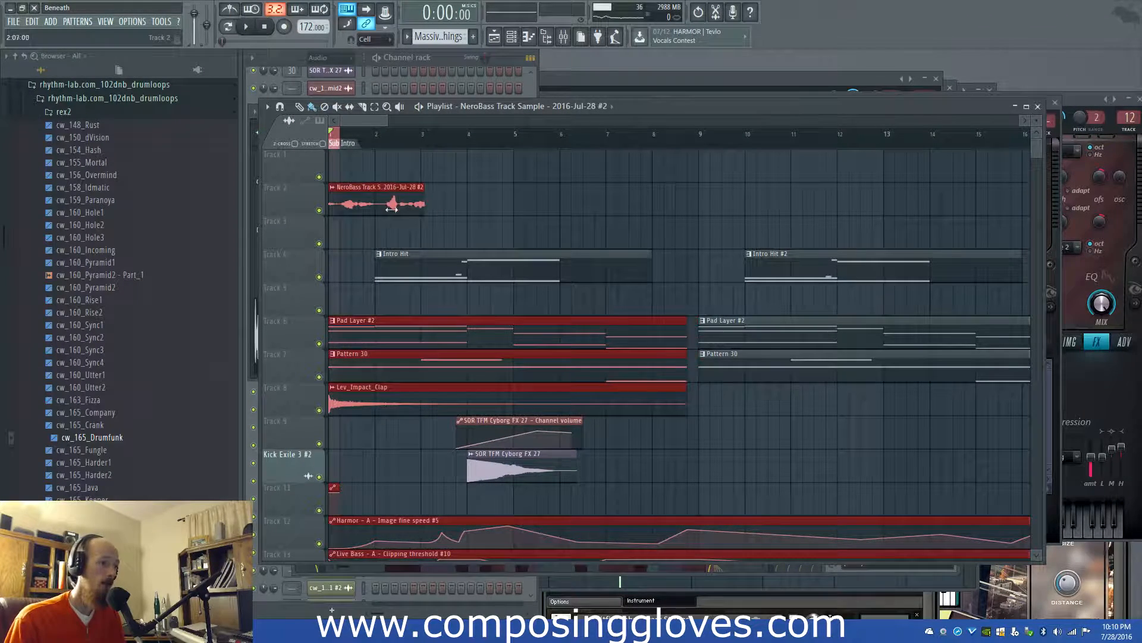
pyautogui.click(460, 202)
pyautogui.moveTo(435, 205); pyautogui.dragTo(359, 214)
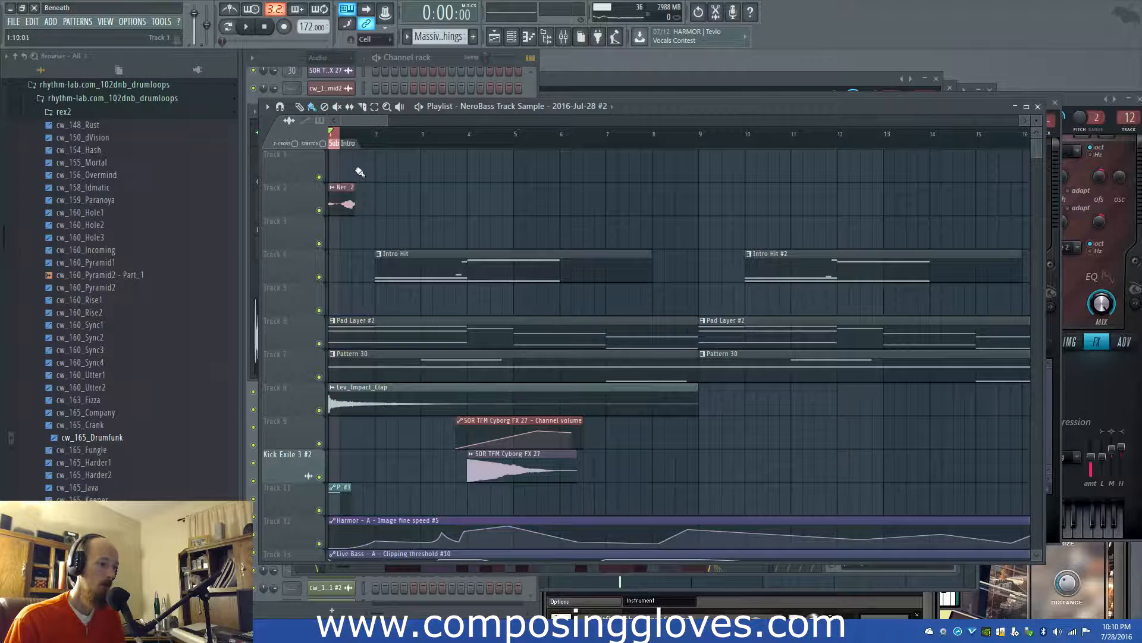
# Undo the recent playlist clip move and resize, and redo them
pyautogui.hotkey('ctrl', 'alt', 'z')
pyautogui.hotkey('ctrl', 'alt', 'z')
pyautogui.hotkey('ctrl', 'alt', 'z')
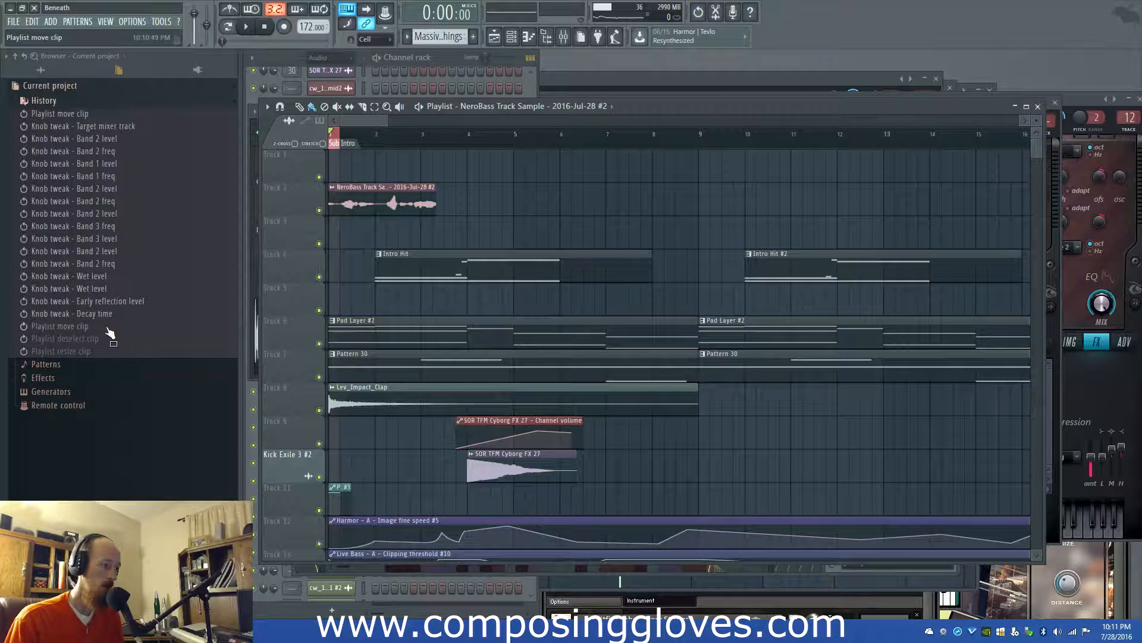
pyautogui.click(107, 327)
pyautogui.hotkey('ctrl', 'shift', 'z')
pyautogui.hotkey('ctrl', 'shift', 'z')
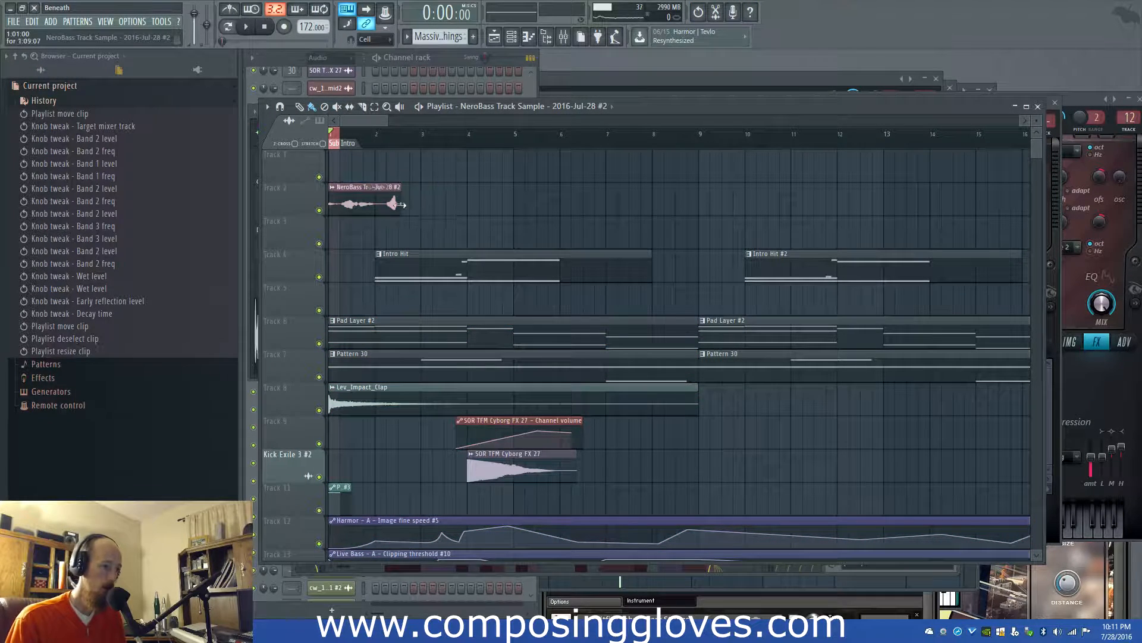
pyautogui.click(332, 192)
pyautogui.click(394, 274)
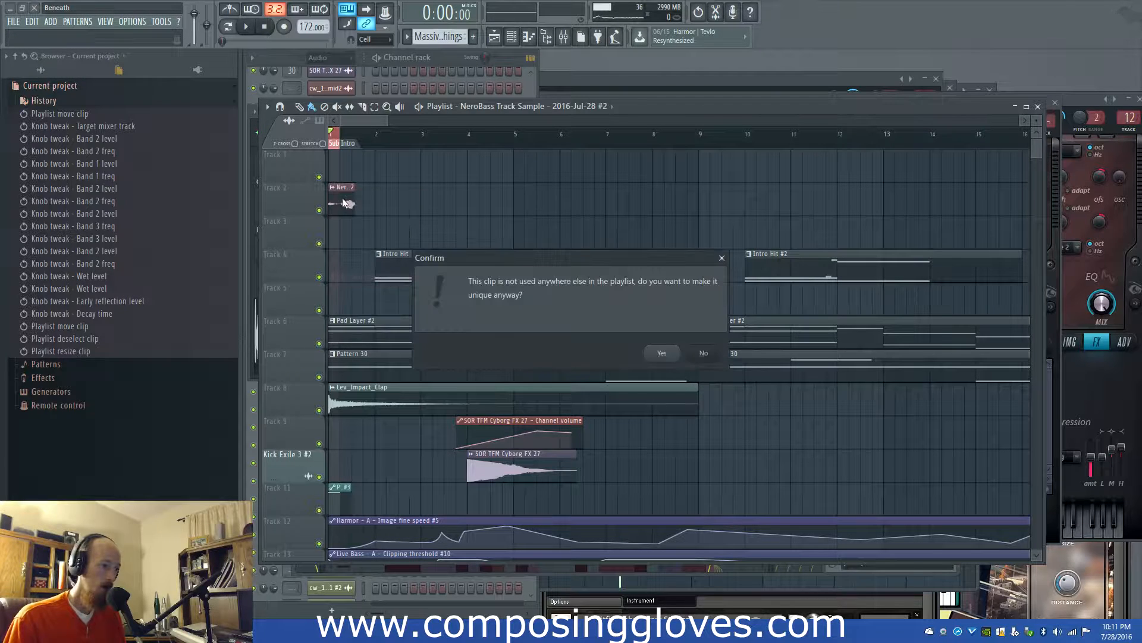
pyautogui.click(700, 354)
# Clone the short NeroBass clip to bar 3 on Track 2, play it briefly and clear the intro time selection
pyautogui.moveTo(352, 187); pyautogui.dragTo(411, 194)
pyautogui.press('space')
pyautogui.press('space')
pyautogui.moveTo(339, 138); pyautogui.dragTo(346, 141)
pyautogui.keyDown('ctrl'); pyautogui.click(347, 142); pyautogui.keyUp('ctrl')
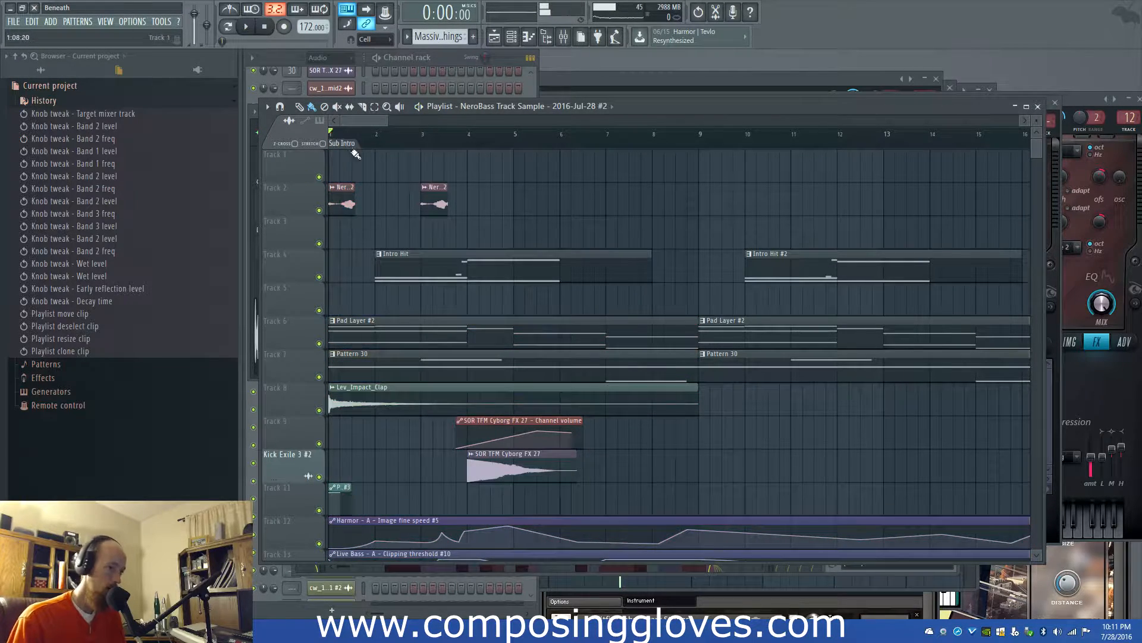
# Play the intro from the start and move the cloned NeroBass clip to bar 2
pyautogui.scroll(-3, 397, 179)
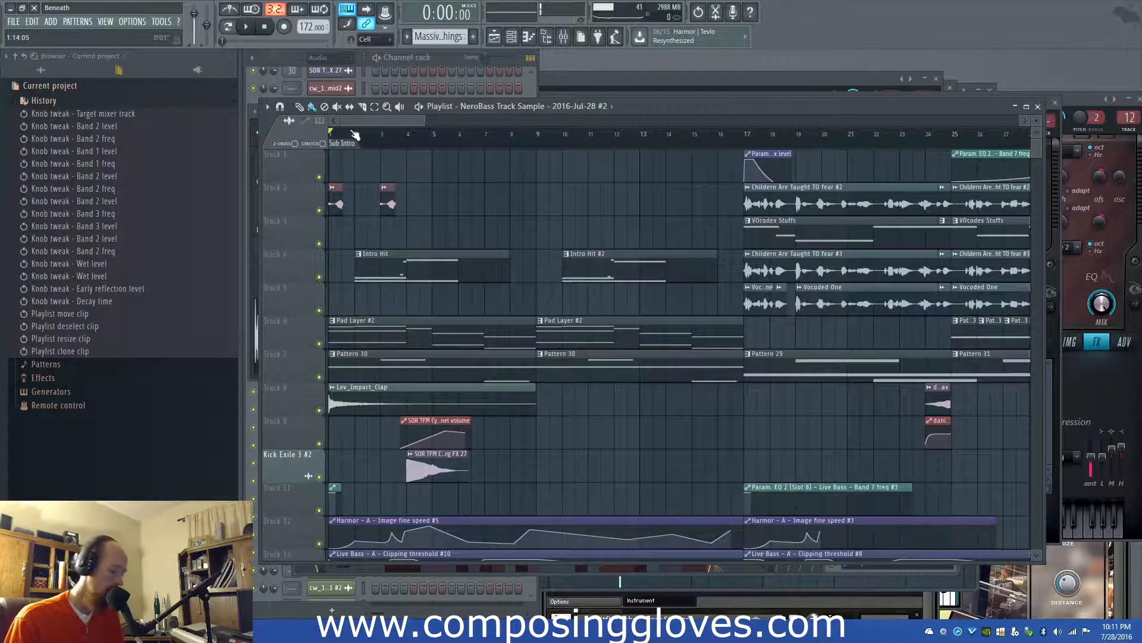
pyautogui.press('space')
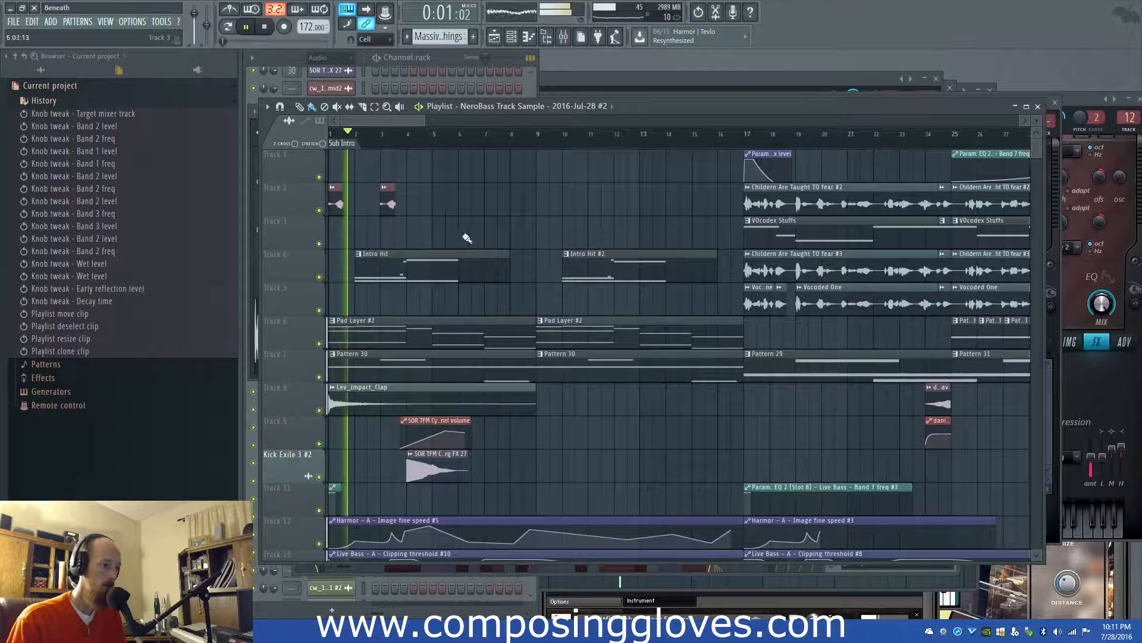
pyautogui.moveTo(382, 208); pyautogui.dragTo(357, 210)
pyautogui.press('space')
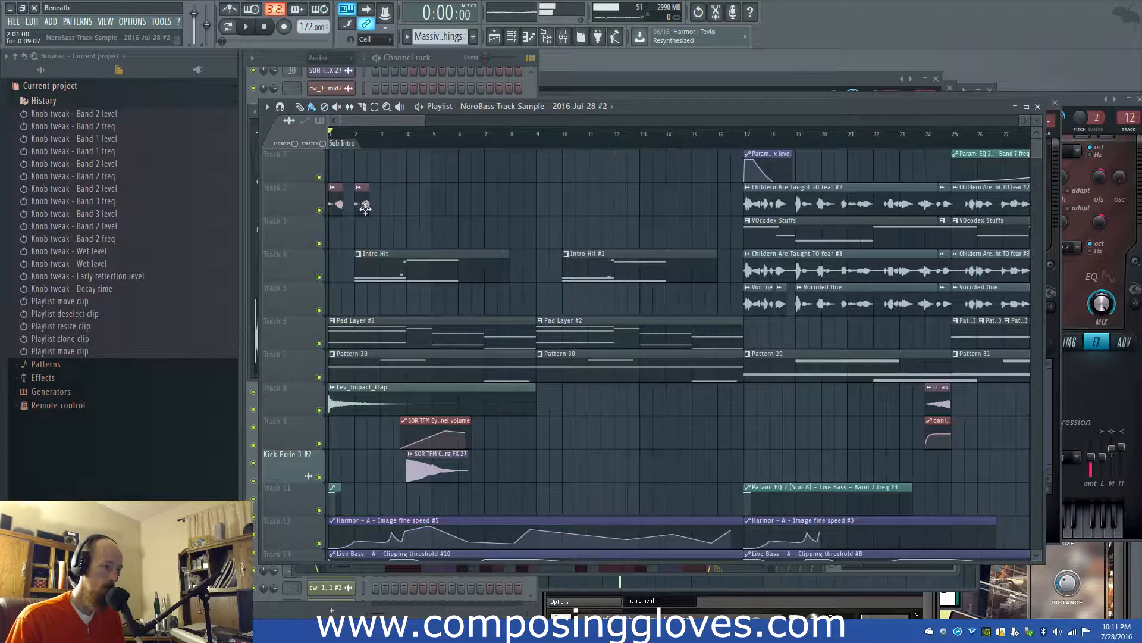
# Slip the audio inside the bar 2 NeroBass clip to another part of the sample and play the result
pyautogui.scroll(3, 365, 208)
pyautogui.rightClick(376, 208)
pyautogui.click(398, 306)
pyautogui.moveTo(370, 207); pyautogui.dragTo(284, 212)
pyautogui.press('space')
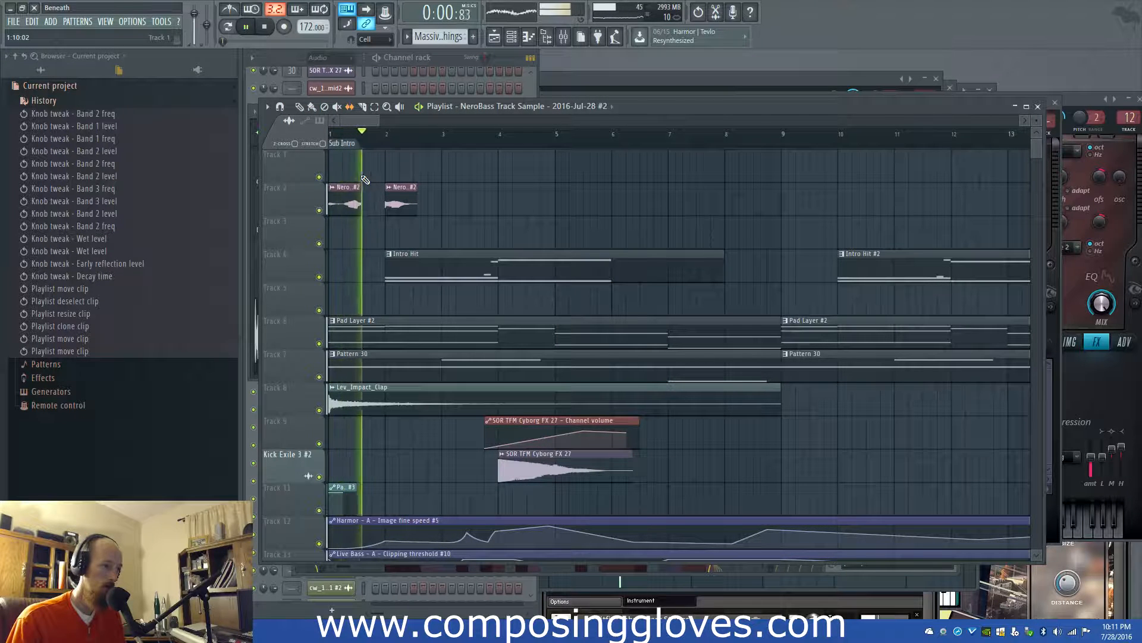
pyautogui.press('space')
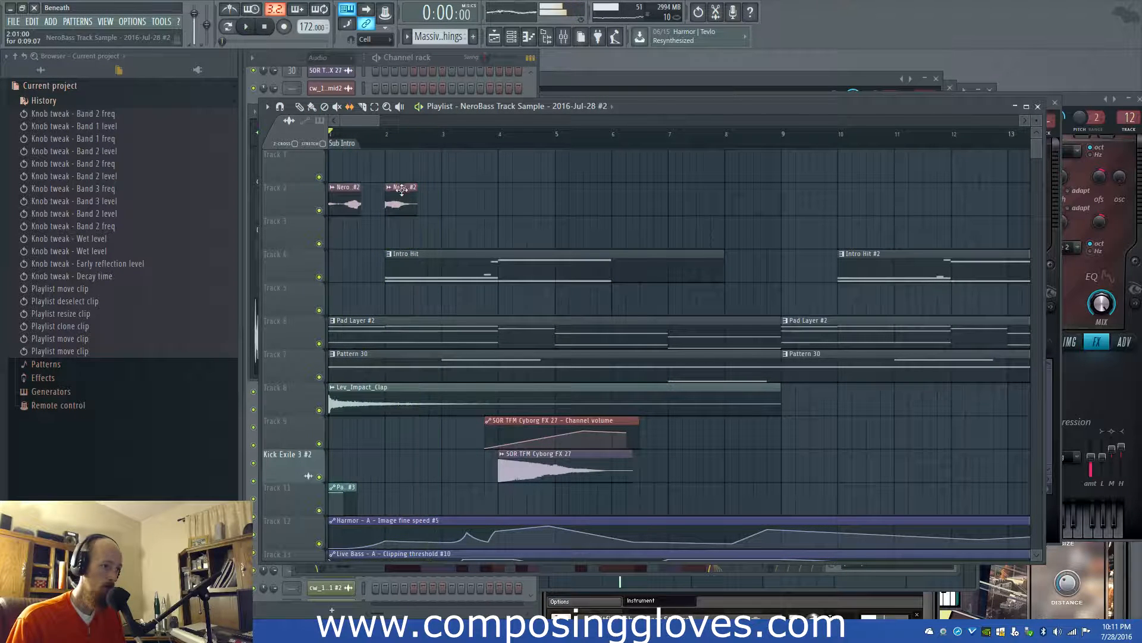
# Clone the short clip four more times, staggered half a bar apart across Tracks 2 and 3 from bar 3 to bar 4.5
pyautogui.moveTo(402, 189)
pyautogui.mouseDown()
pyautogui.moveTo(526, 191)
pyautogui.moveTo(514, 231)
pyautogui.moveTo(542, 185)
pyautogui.moveTo(495, 178)
pyautogui.moveTo(471, 227)
pyautogui.mouseUp()
pyautogui.scroll(2, 477, 222)
pyautogui.scroll(-3, 453, 218)
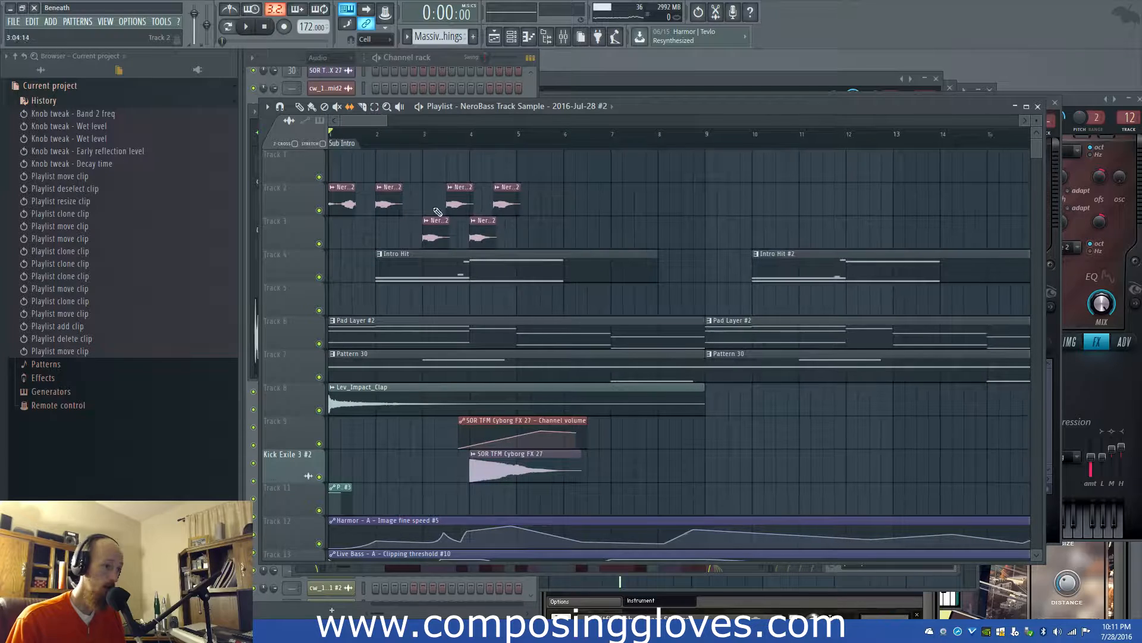
# Slip the audio inside the cloned NeroBass clips on Tracks 2 and 3 so each plays a different part of the sample
pyautogui.rightClick(433, 208)
pyautogui.click(453, 305)
pyautogui.moveTo(394, 198); pyautogui.dragTo(371, 213)
pyautogui.moveTo(454, 201); pyautogui.dragTo(408, 239)
pyautogui.moveTo(486, 239); pyautogui.dragTo(562, 211)
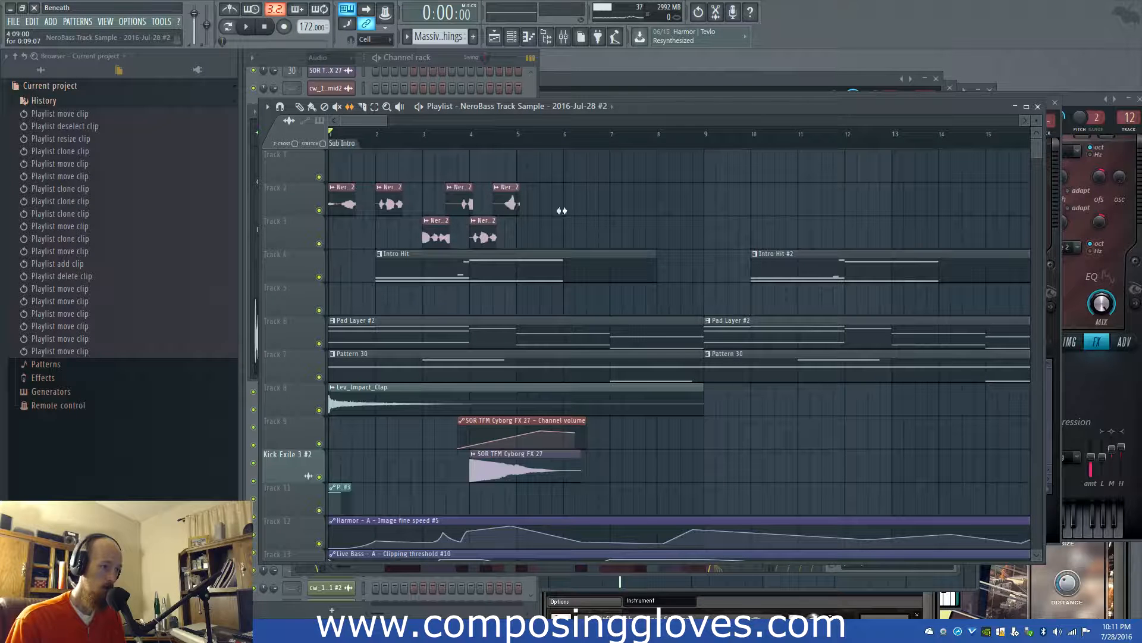
# Adjust the NeroBass sample's channel volume to about 73% while playing the intro, and stop playback
pyautogui.doubleClick(350, 205)
pyautogui.click(578, 111)
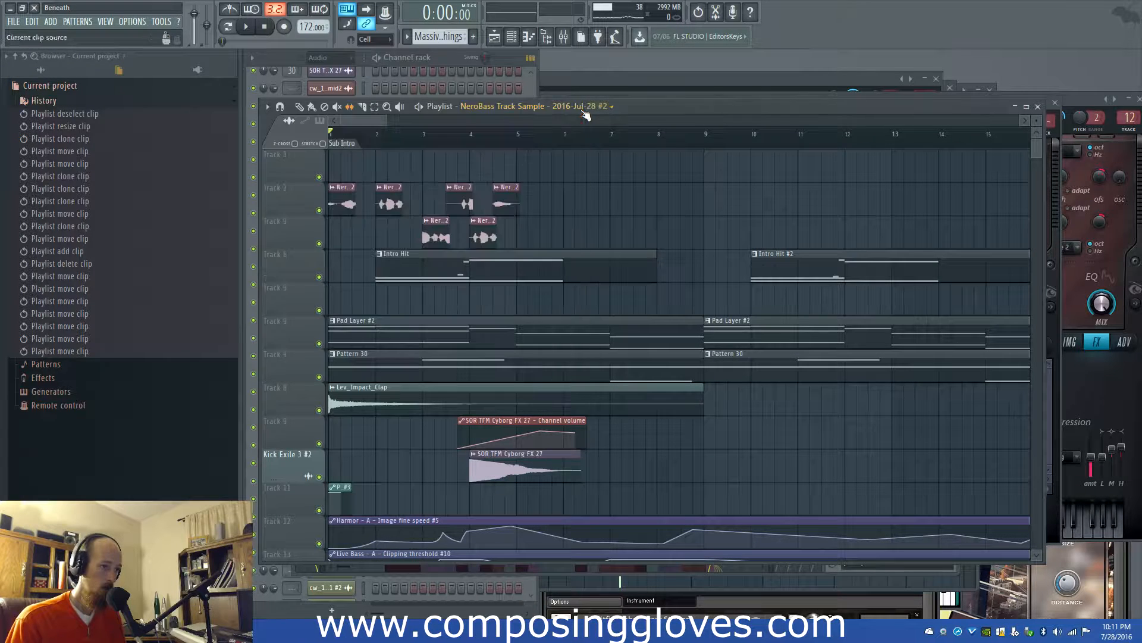
pyautogui.doubleClick(465, 199)
pyautogui.press('space')
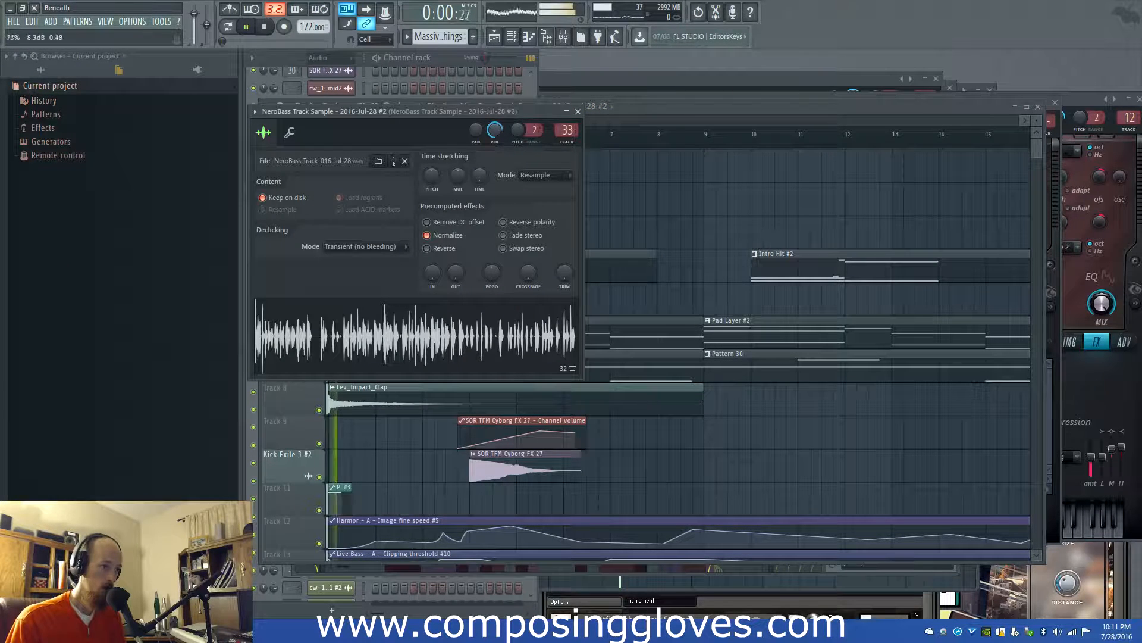
pyautogui.click(577, 111)
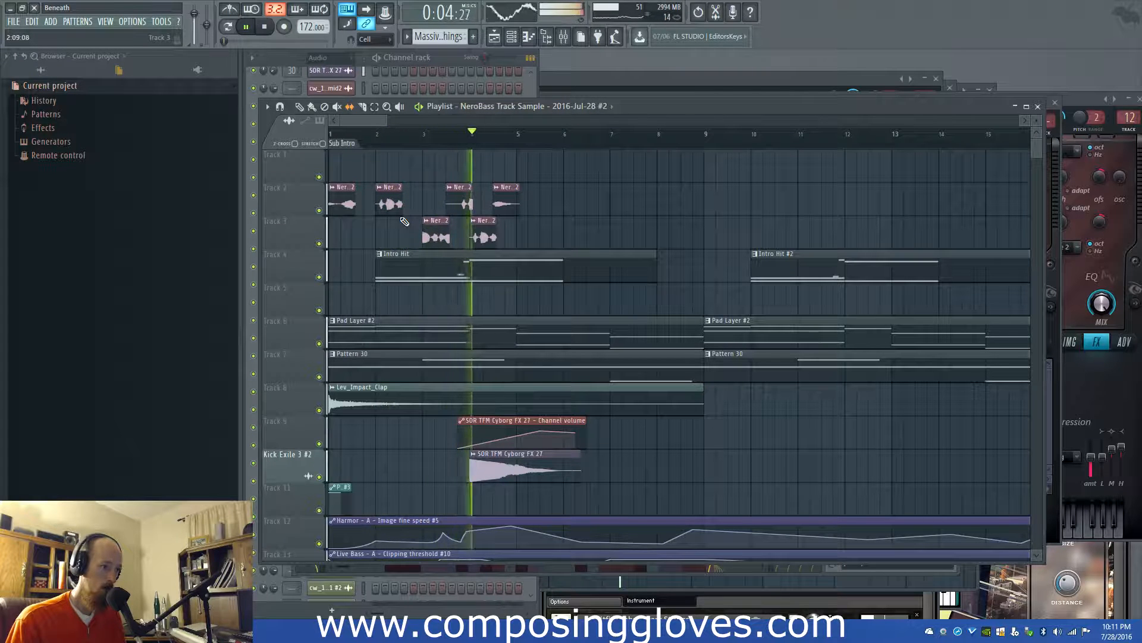
pyautogui.press('space')
# Slip the audio inside the bar 3 and bar 4 clips on Track 3 and replay the intro from the start
pyautogui.scroll(2, 419, 206)
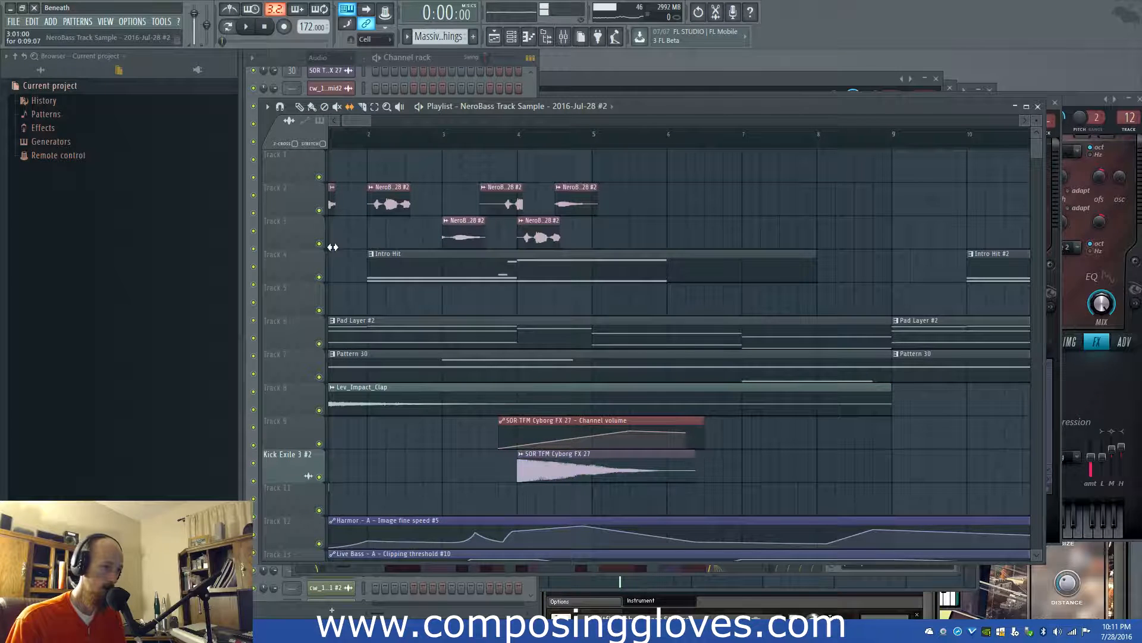
pyautogui.click(357, 142)
pyautogui.press('space')
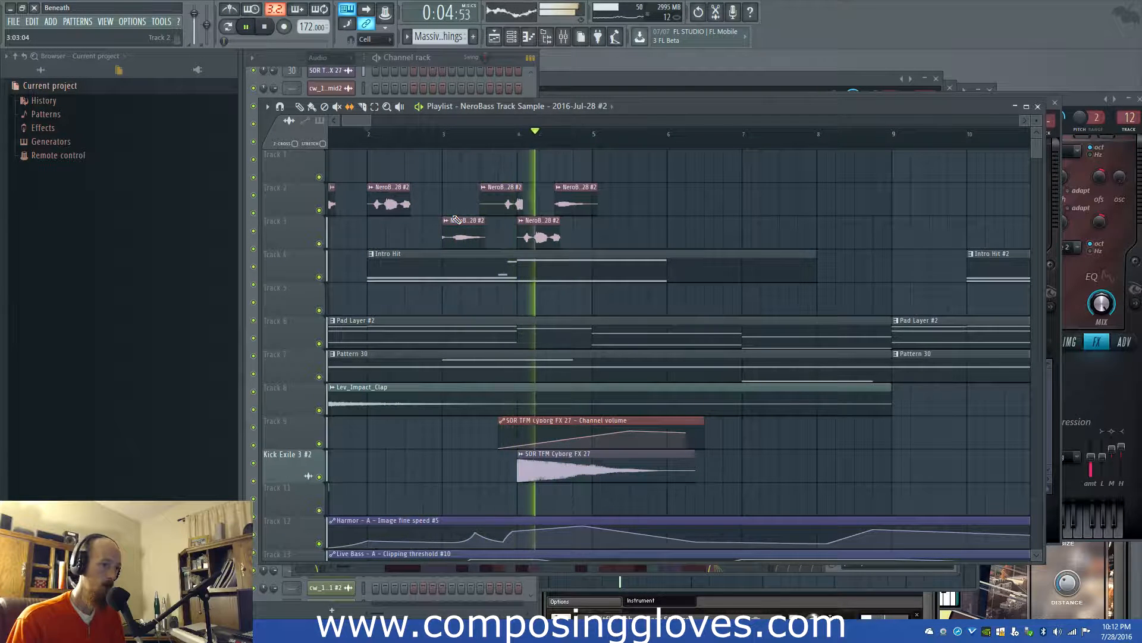
pyautogui.moveTo(538, 237); pyautogui.dragTo(444, 247)
pyautogui.press('space')
pyautogui.press('space')
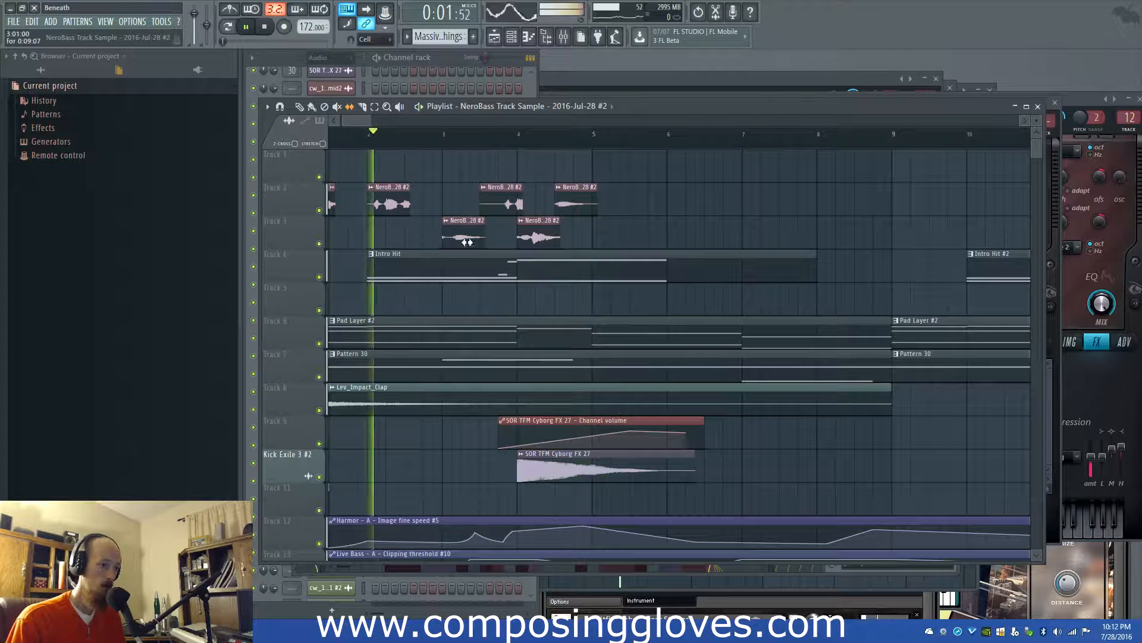
# Make the bar 2 NeroBass clip on Track 2 unique and turn on Reverse for its sample
pyautogui.press('space')
pyautogui.click(371, 187)
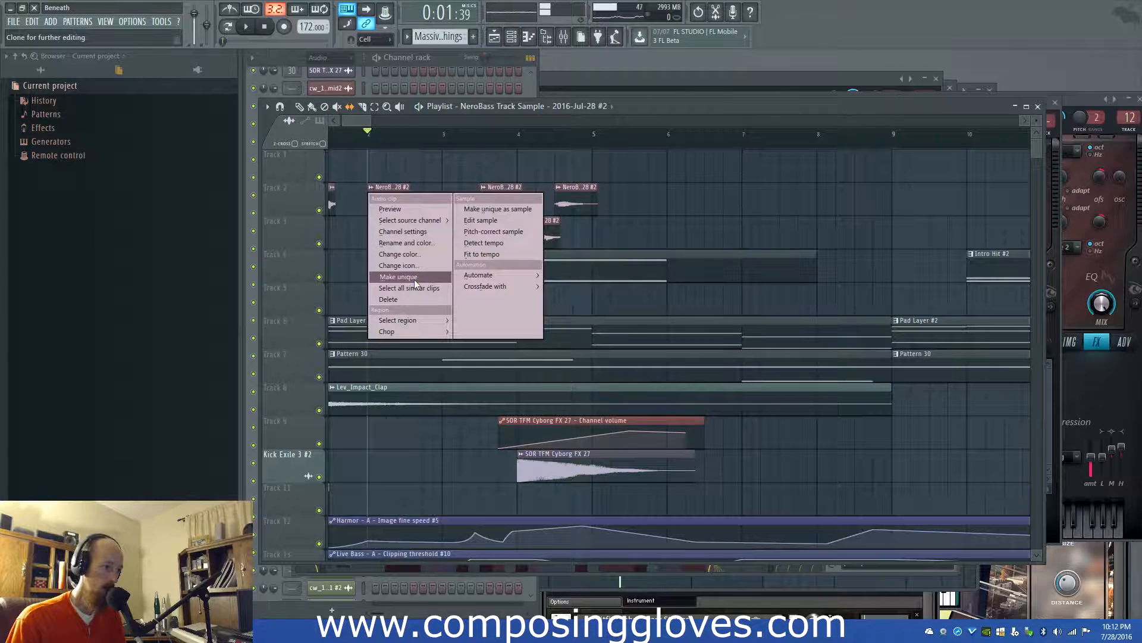
pyautogui.click(414, 280)
pyautogui.doubleClick(399, 209)
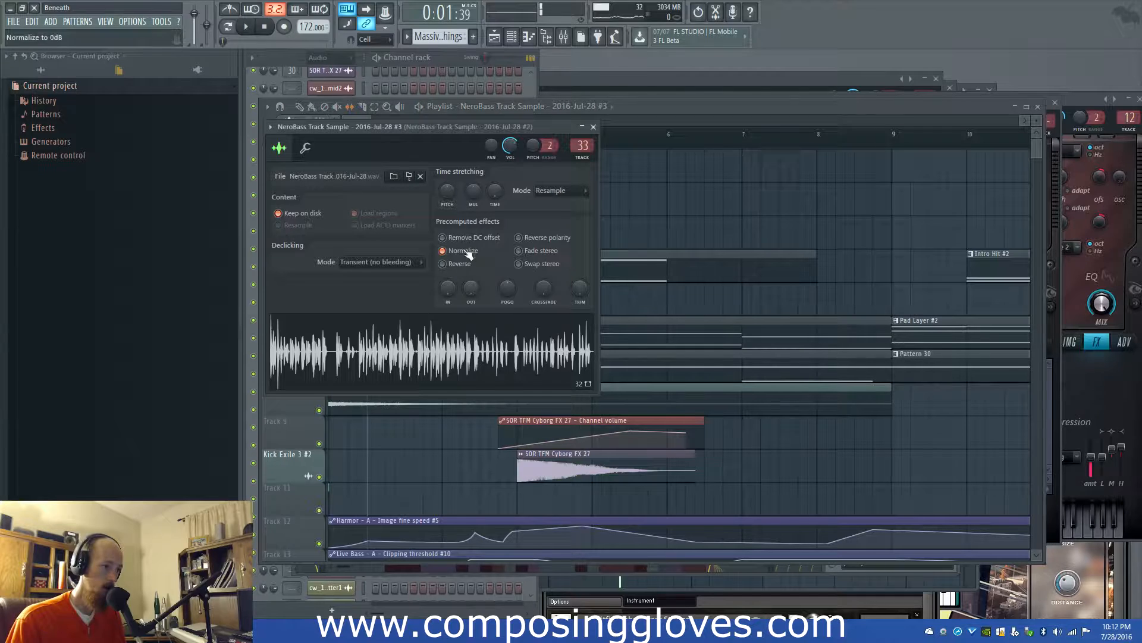
pyautogui.click(450, 266)
pyautogui.click(593, 126)
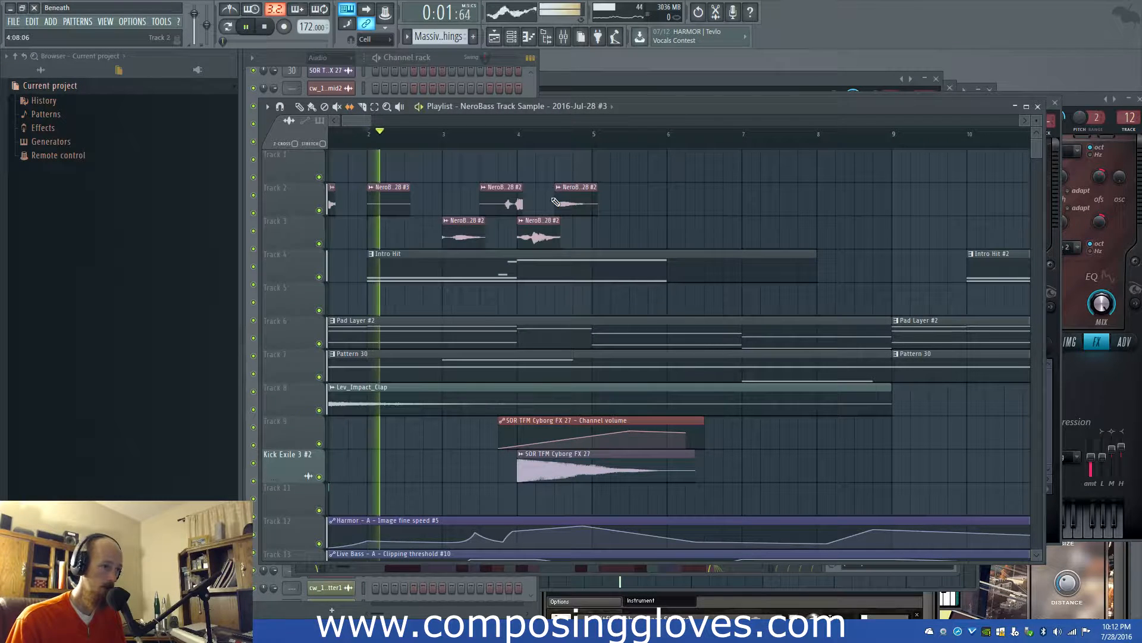
# Slip the audio inside the reversed bar 2 clip on Track 2 and replay the intro from there
pyautogui.moveTo(395, 200); pyautogui.dragTo(113, 216)
pyautogui.press('space')
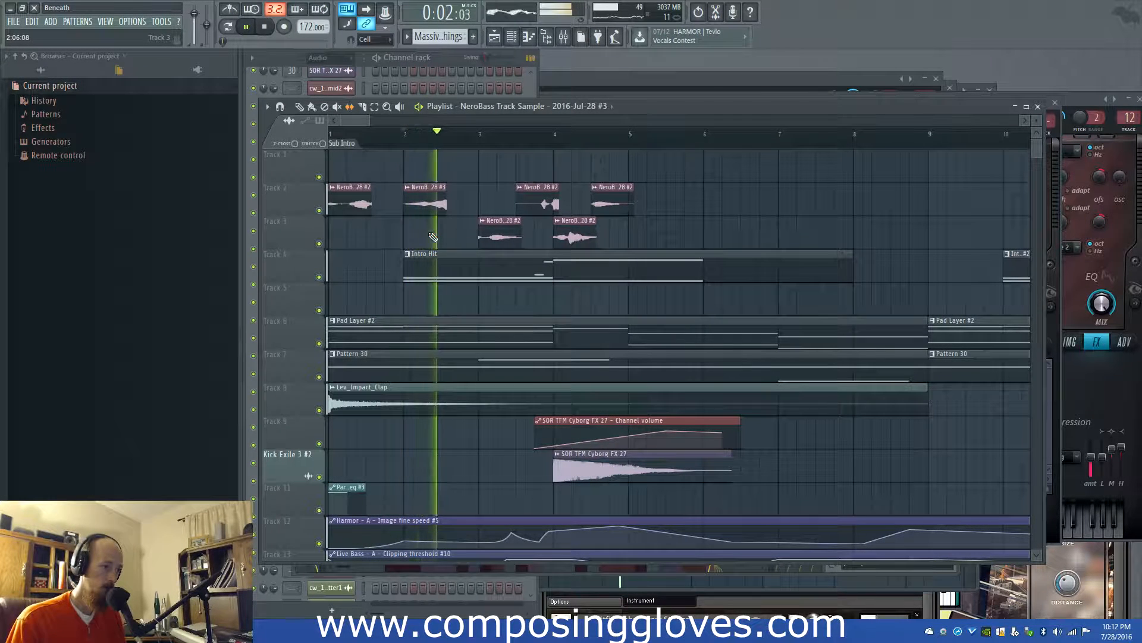
pyautogui.press('space')
pyautogui.moveTo(416, 209); pyautogui.dragTo(376, 210)
pyautogui.press('space')
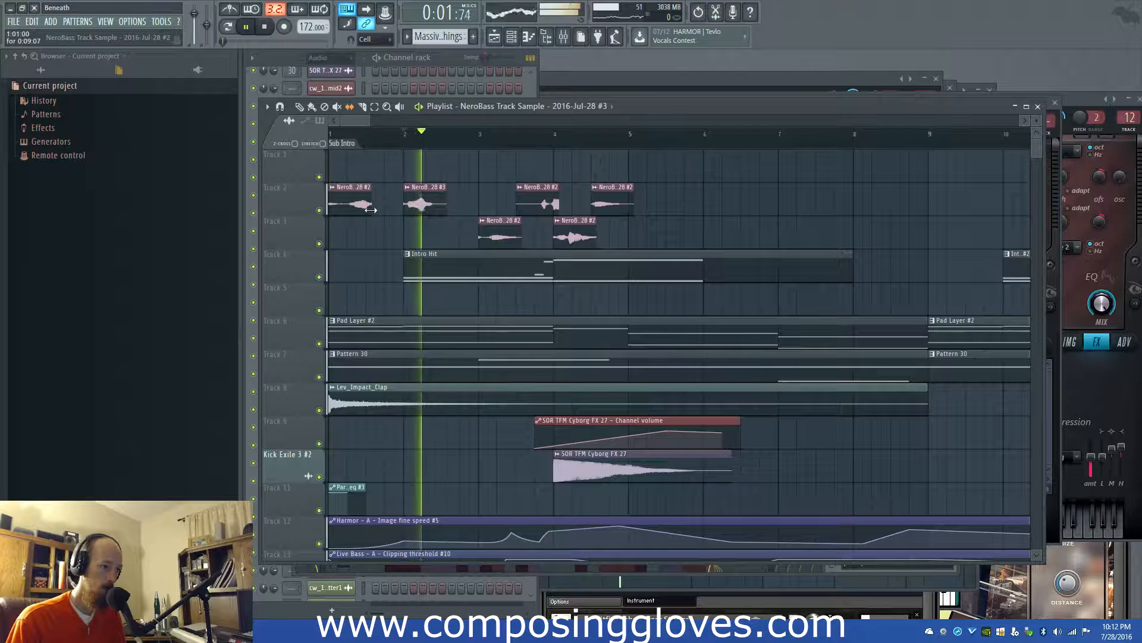
# Slip the audio inside the bar 3 clip on Track 3 and adjust the reversed sample's channel volume during playback
pyautogui.moveTo(512, 244); pyautogui.dragTo(494, 243)
pyautogui.press('space')
pyautogui.press('space')
pyautogui.press('space')
pyautogui.doubleClick(426, 199)
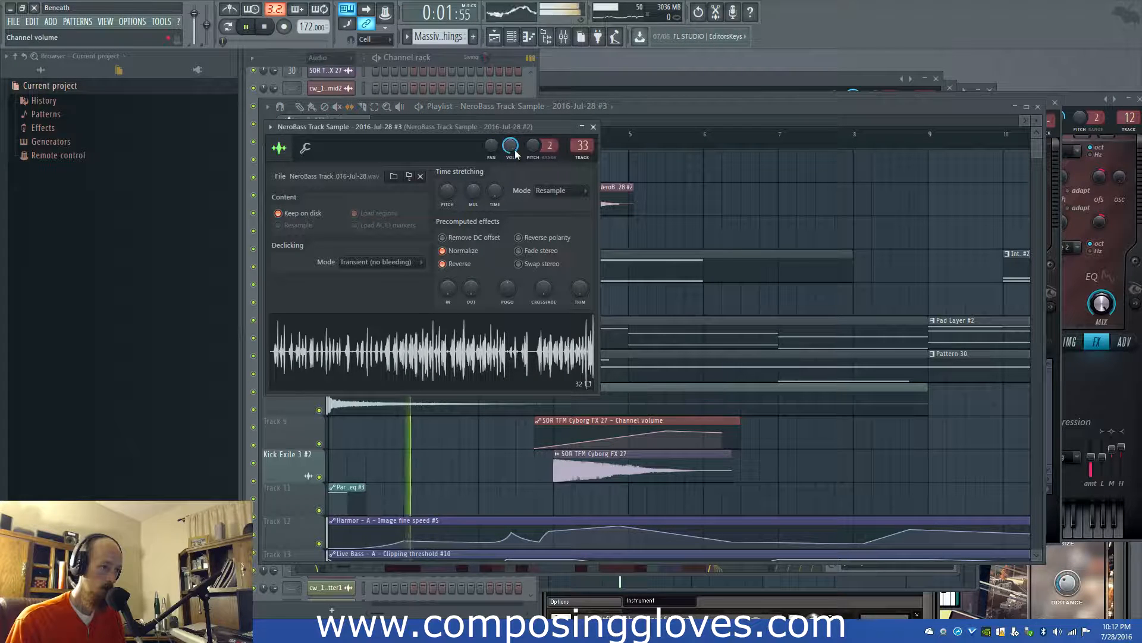
pyautogui.click(593, 127)
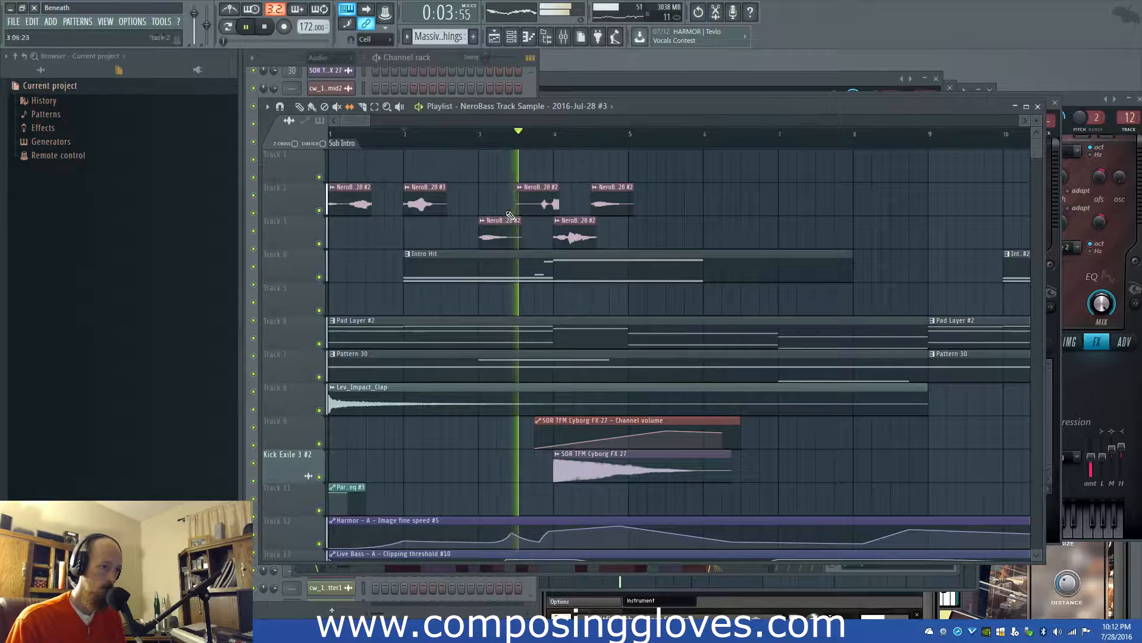
# Slip the Track 3 clip at bar 3 to a different part of the sample and replay the phrase
pyautogui.moveTo(496, 241); pyautogui.dragTo(421, 254)
pyautogui.press('space')
pyautogui.press('space')
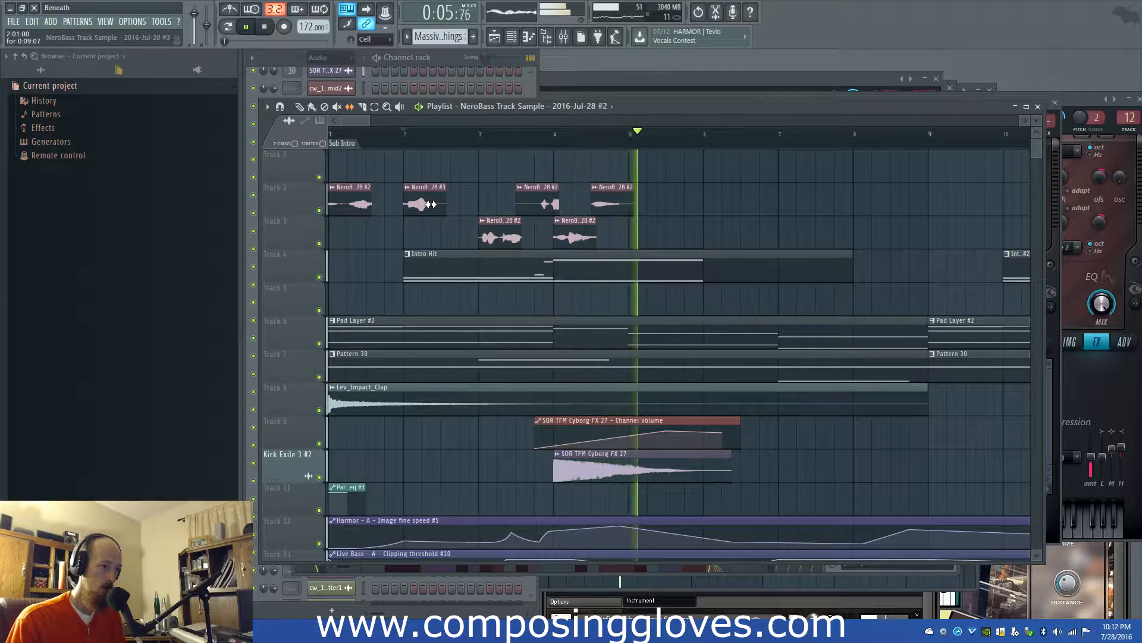
# Duplicate the five NeroBass clips from bars 2 to 4.5 on Tracks 2 and 3, with the copies starting at bar 6
pyautogui.scroll(-3, 430, 204)
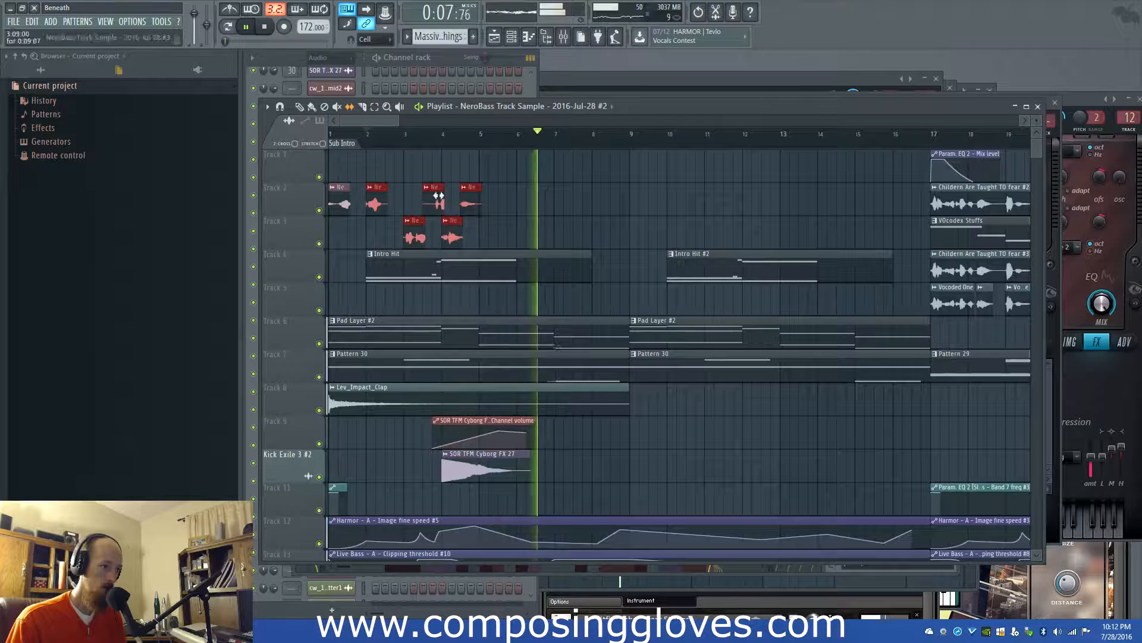
pyautogui.hotkey('ctrl', 'b')
pyautogui.press('space')
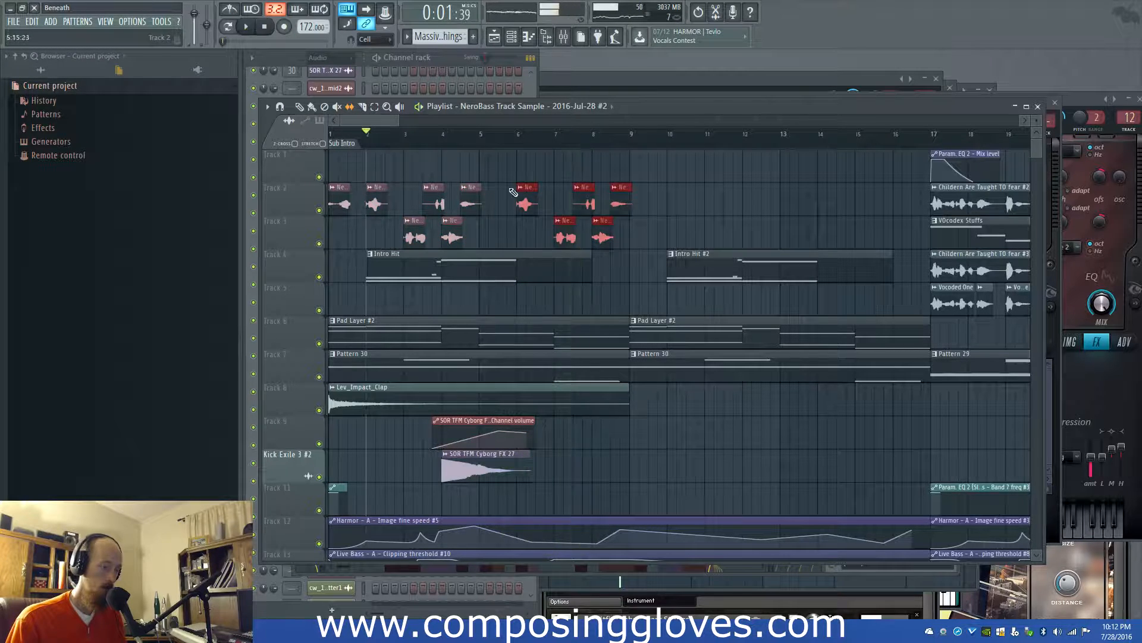
# Slip the audio inside the copied clips at bars 6 and 7 and play the phrase from bar 6
pyautogui.scroll(3, 536, 173)
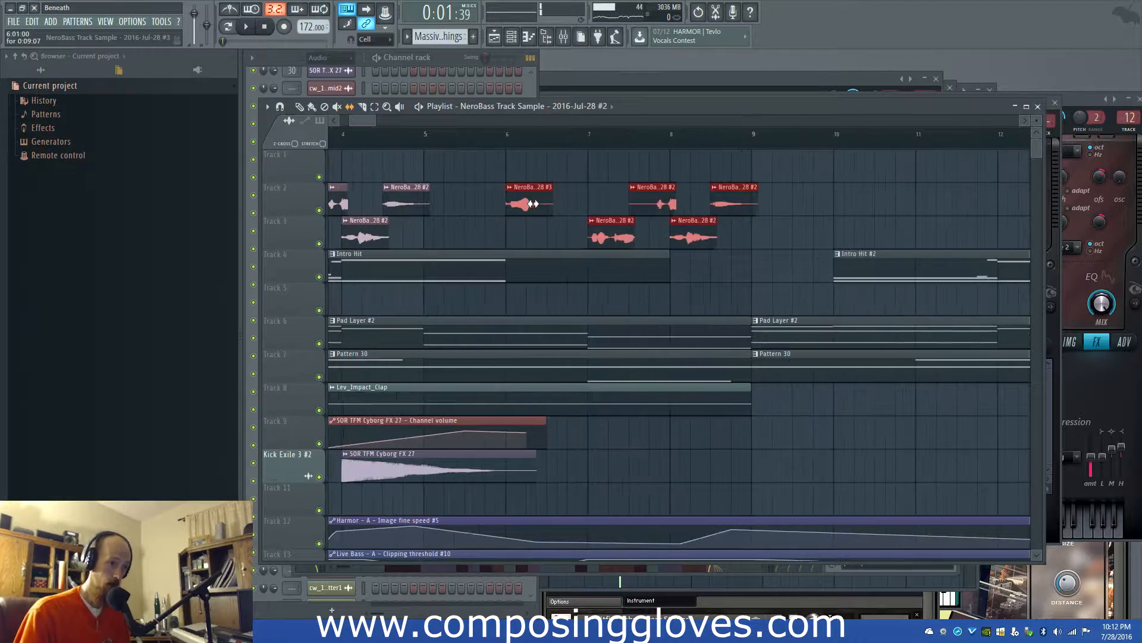
pyautogui.keyDown('ctrl'); pyautogui.click(548, 176); pyautogui.keyUp('ctrl')
pyautogui.moveTo(525, 209); pyautogui.dragTo(416, 214)
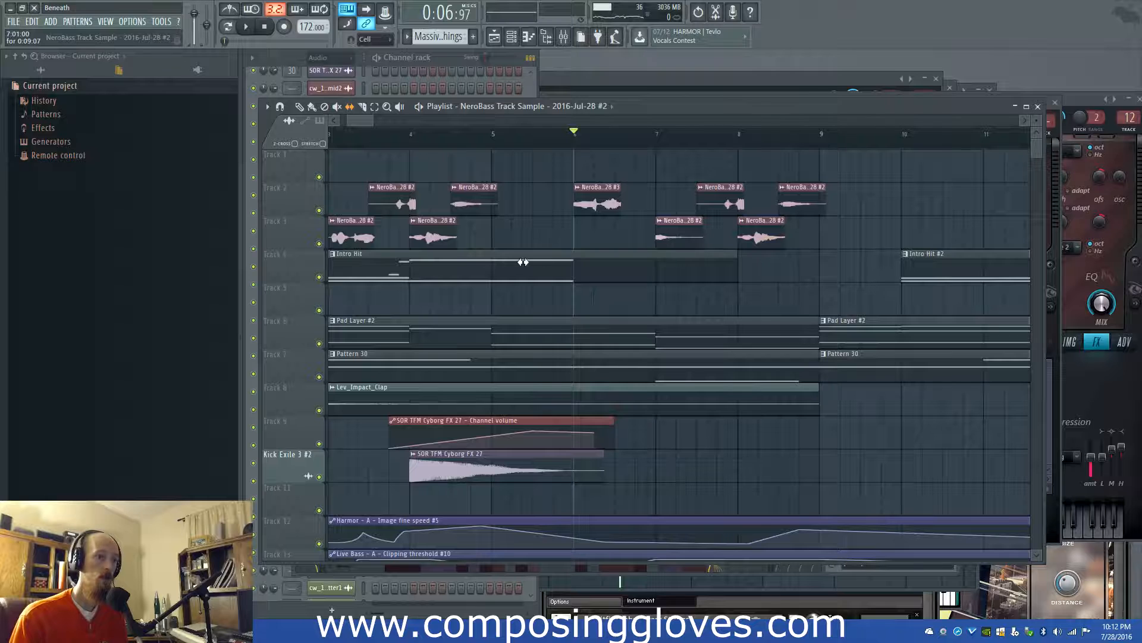
pyautogui.press('space')
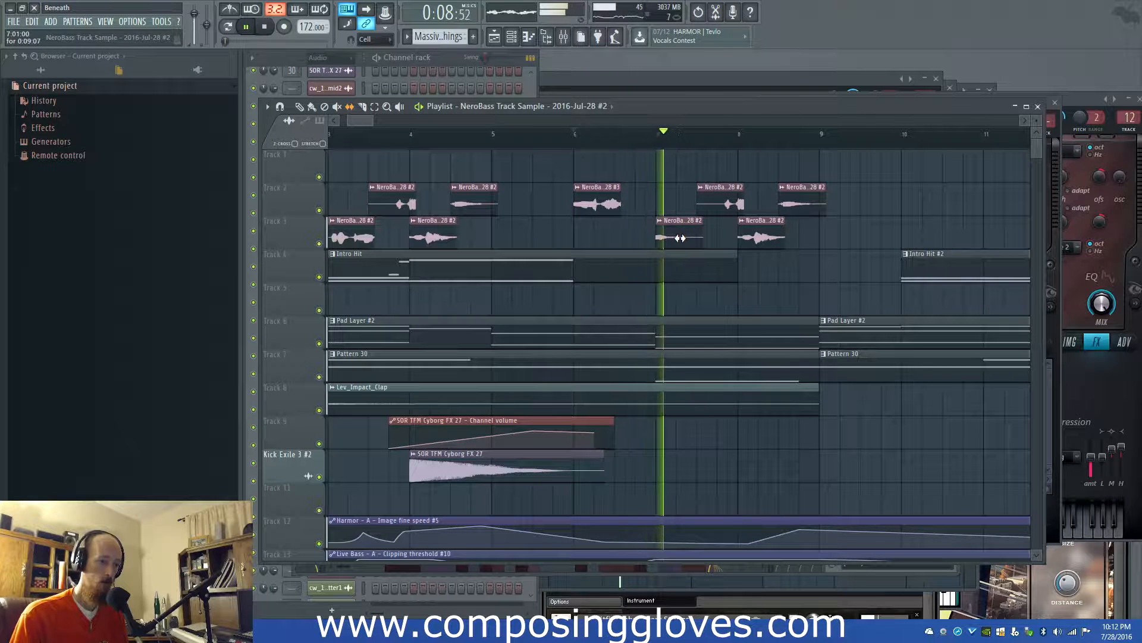
pyautogui.press('space')
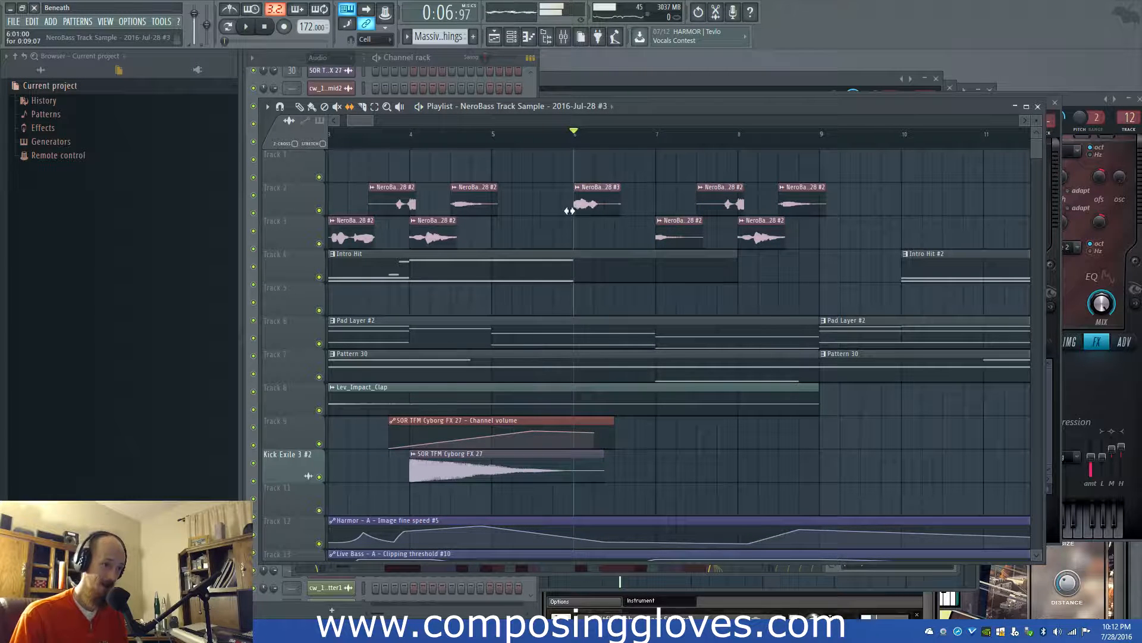
# Replay from bar 6 repeatedly while slipping the audio in the bar 6 clip on Track 2 and the bar 8 clip on Track 3
pyautogui.press('space')
pyautogui.press('space')
pyautogui.press('space')
pyautogui.press('space')
pyautogui.press('space')
pyautogui.press('space')
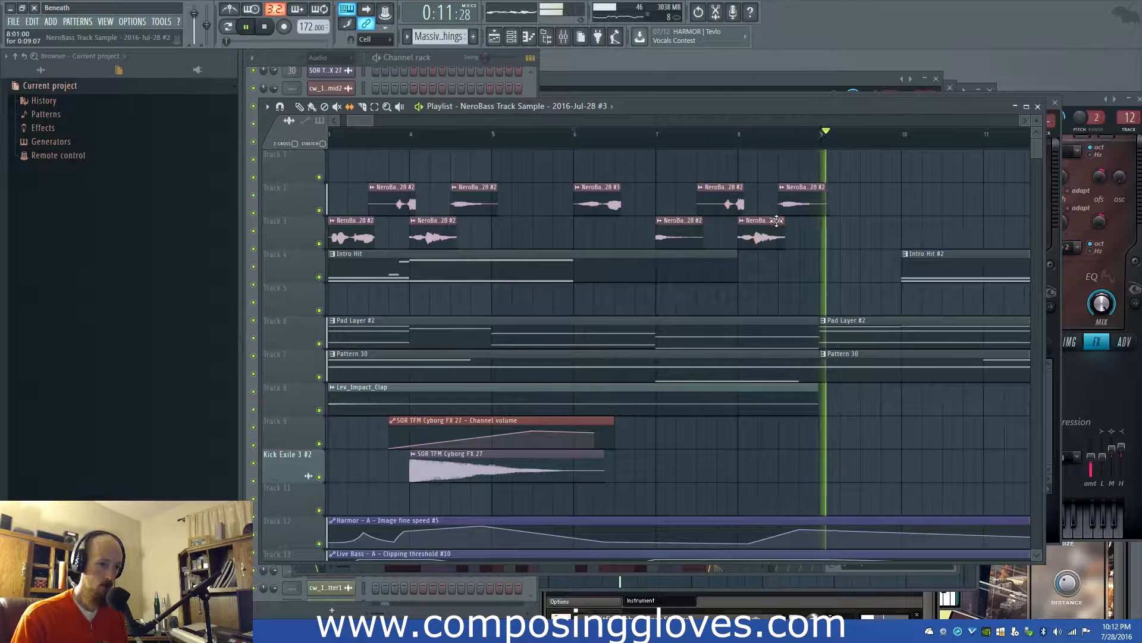
pyautogui.press('space')
pyautogui.press('space')
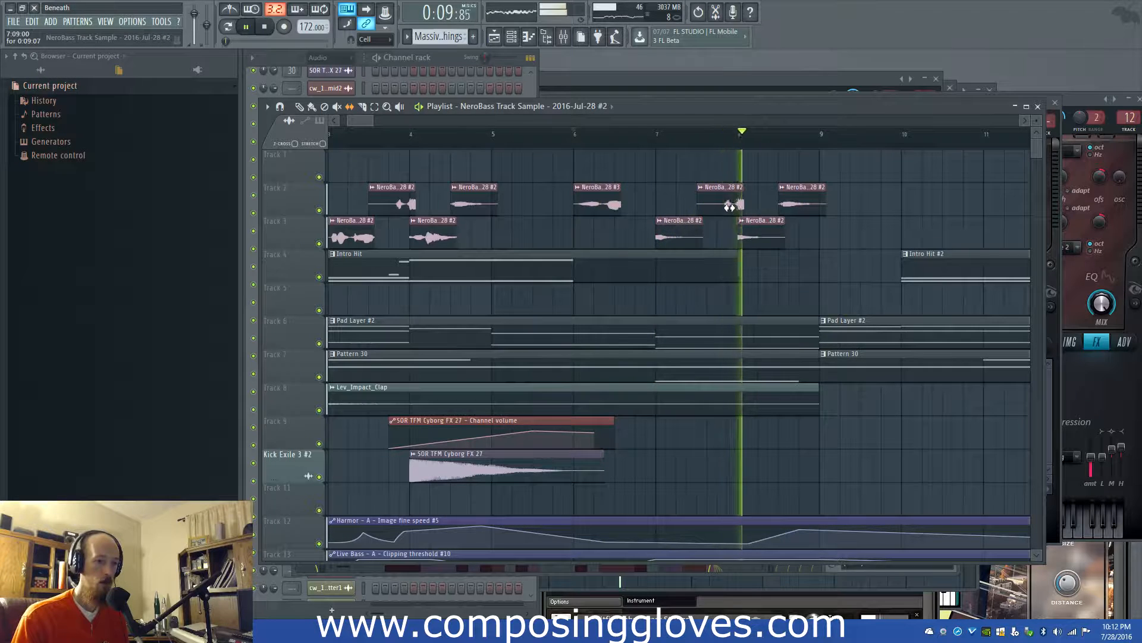
# Duplicate the NeroBass clips from bars 2 to 8.5 and place the copies on Tracks 1 and 2 starting at bar 9
pyautogui.scroll(-4, 732, 206)
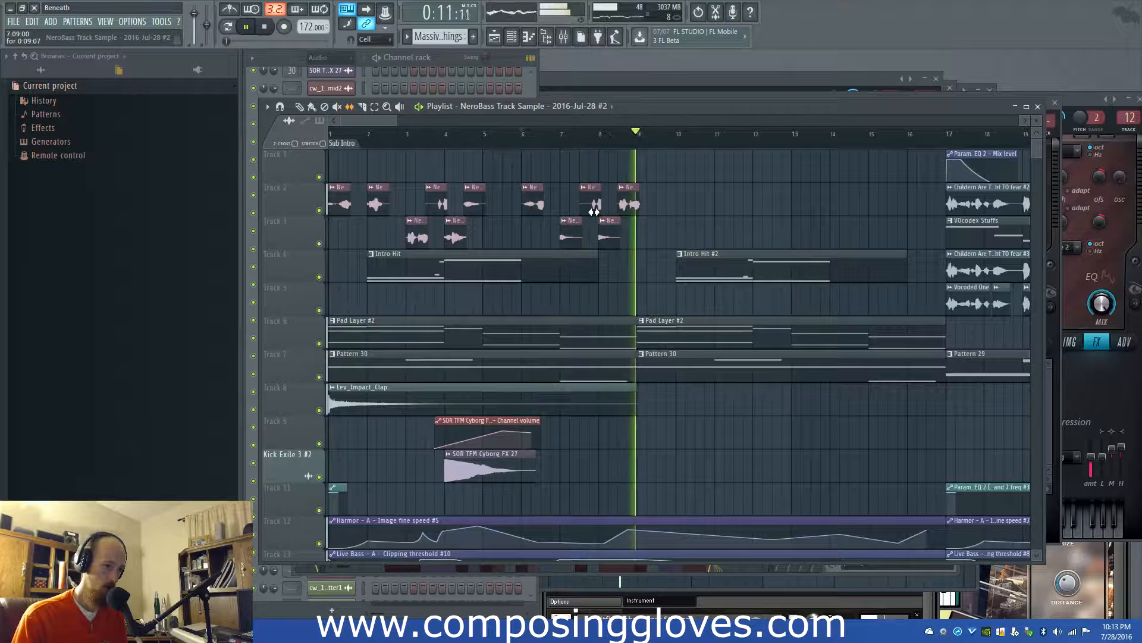
pyautogui.moveTo(381, 183); pyautogui.dragTo(648, 243)
pyautogui.hotkey('ctrl', 'b')
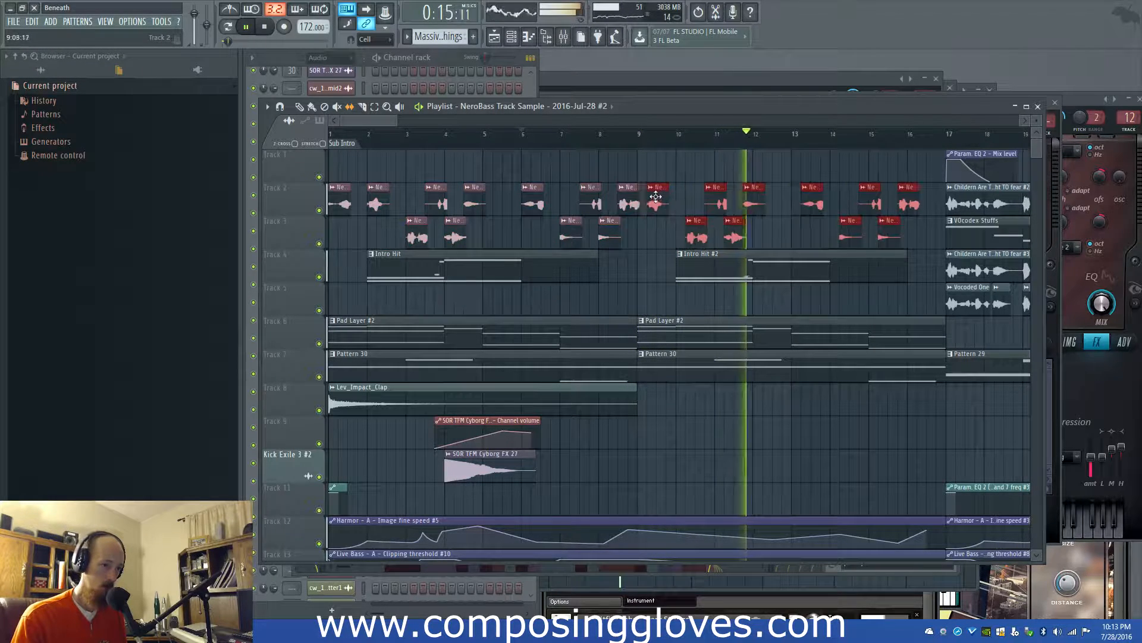
pyautogui.moveTo(649, 219); pyautogui.dragTo(648, 186)
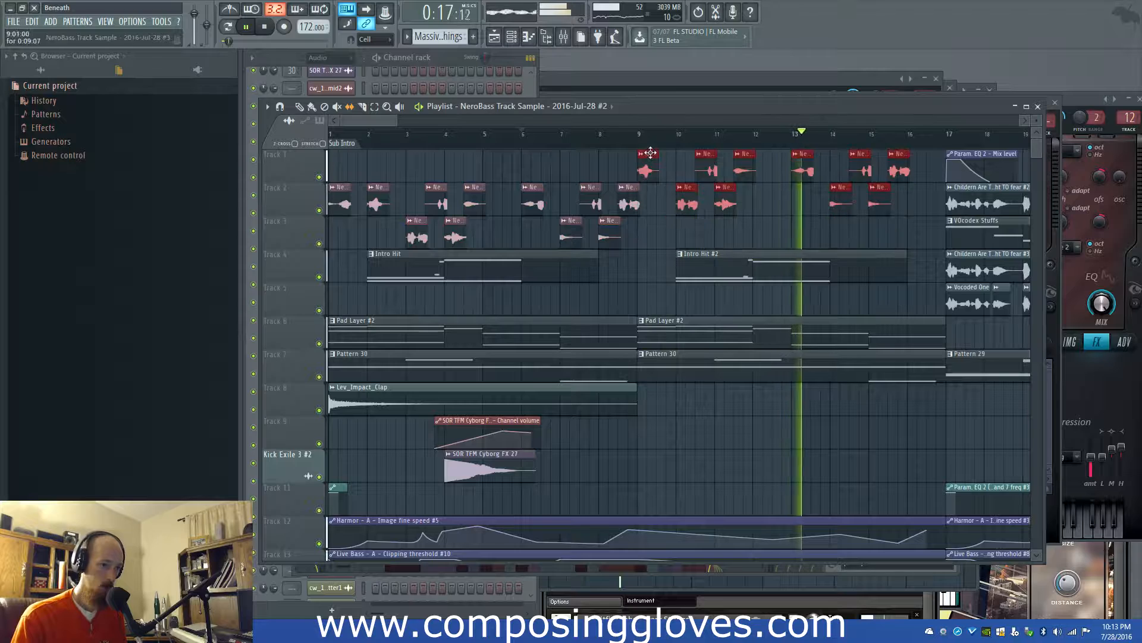
# Slip the audio inside all the copied clips on Tracks 1 and 2 together and play from bar 9
pyautogui.scroll(2, 675, 214)
pyautogui.moveTo(669, 238); pyautogui.dragTo(631, 255)
pyautogui.click(595, 137)
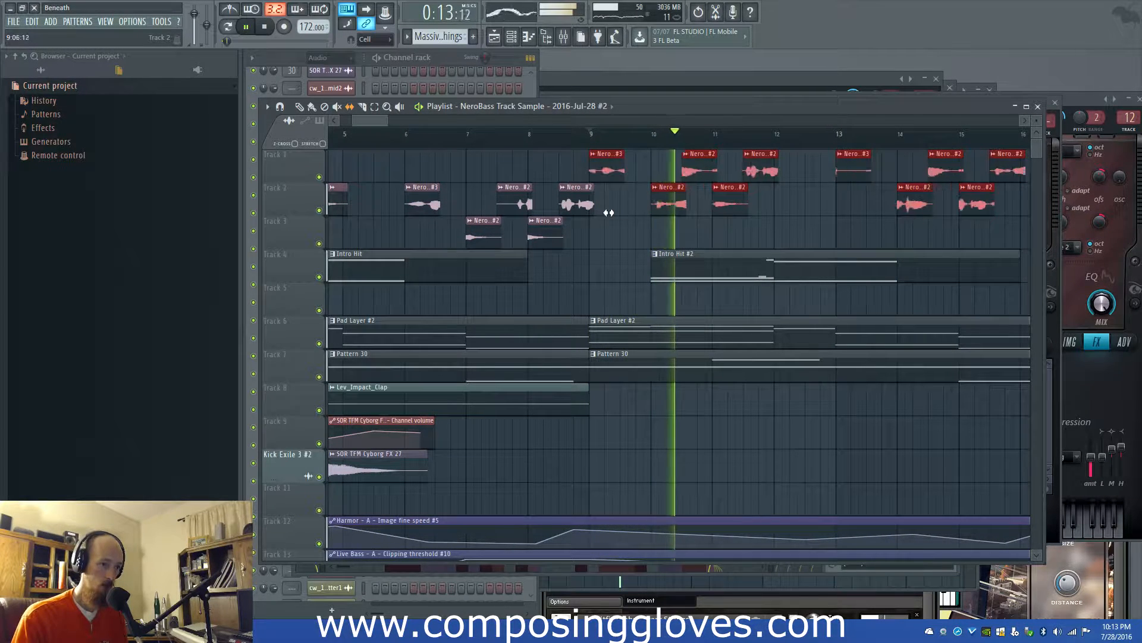
pyautogui.press('space')
pyautogui.press('space')
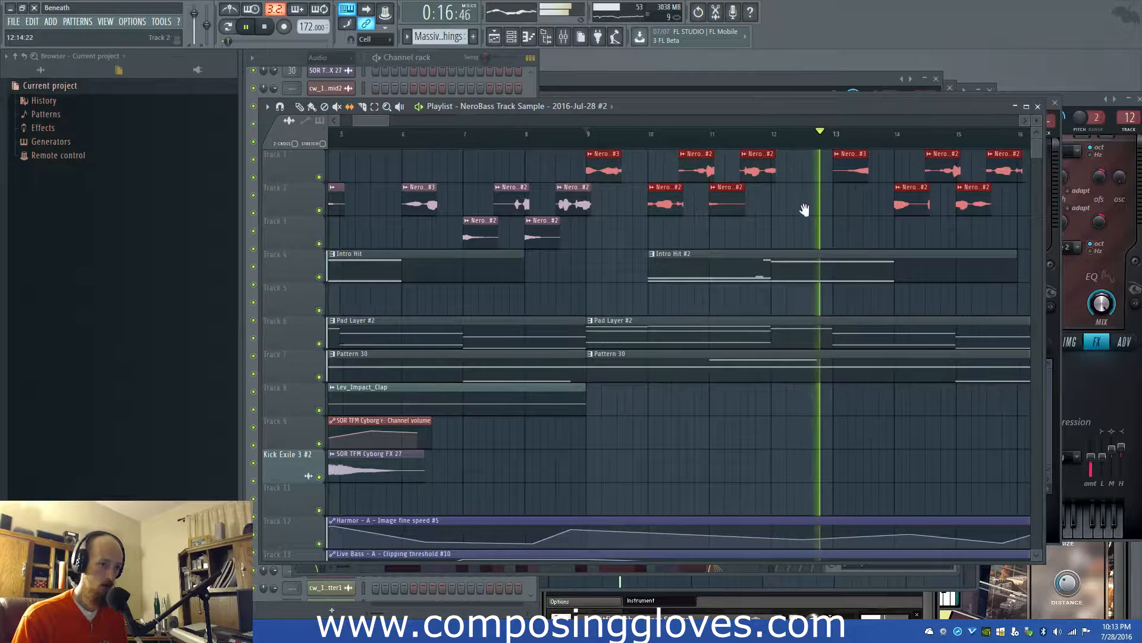
# Slip the audio inside the bar 13 clip on Track 1 to a new part of the sample, replaying from bar 13
pyautogui.moveTo(825, 205); pyautogui.dragTo(649, 218)
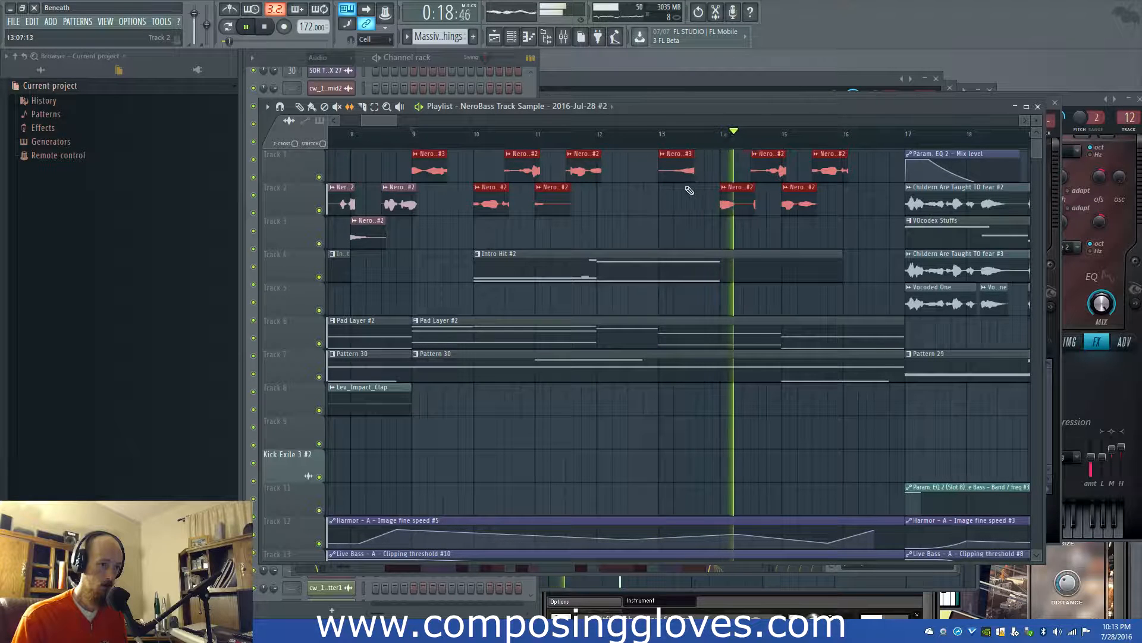
pyautogui.moveTo(683, 167); pyautogui.dragTo(635, 173)
pyautogui.click(661, 135)
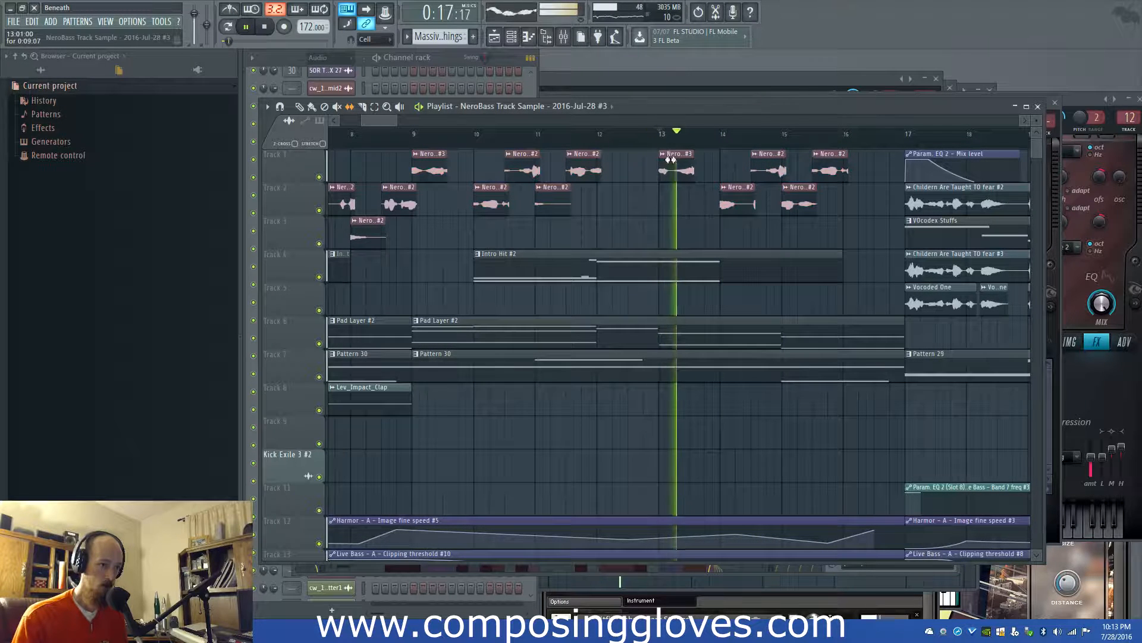
pyautogui.press('space')
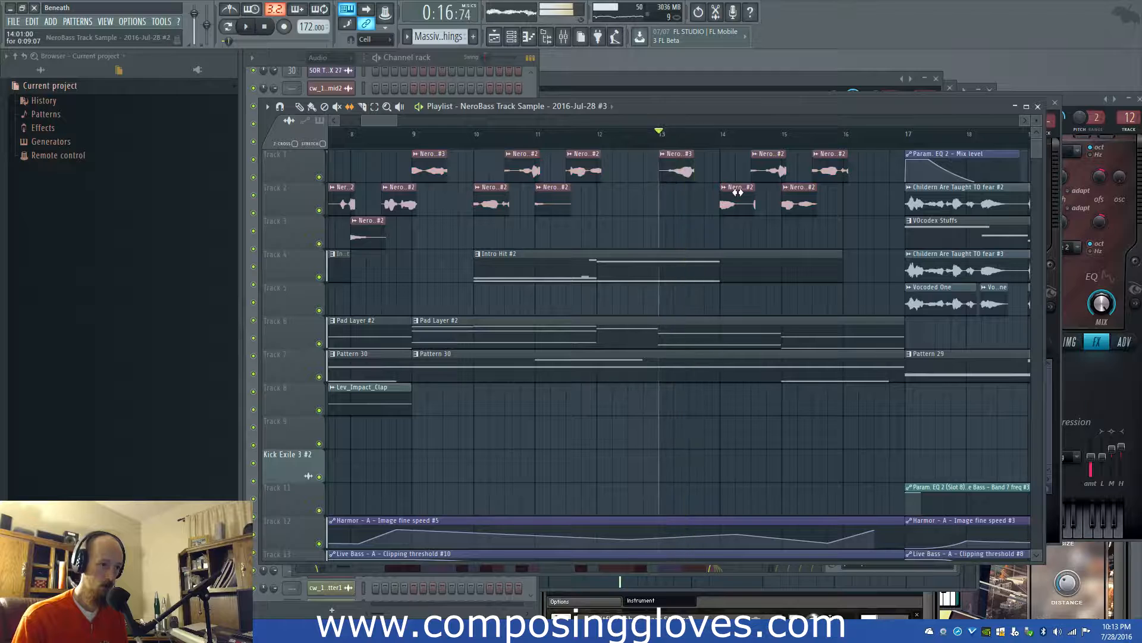
pyautogui.press('space')
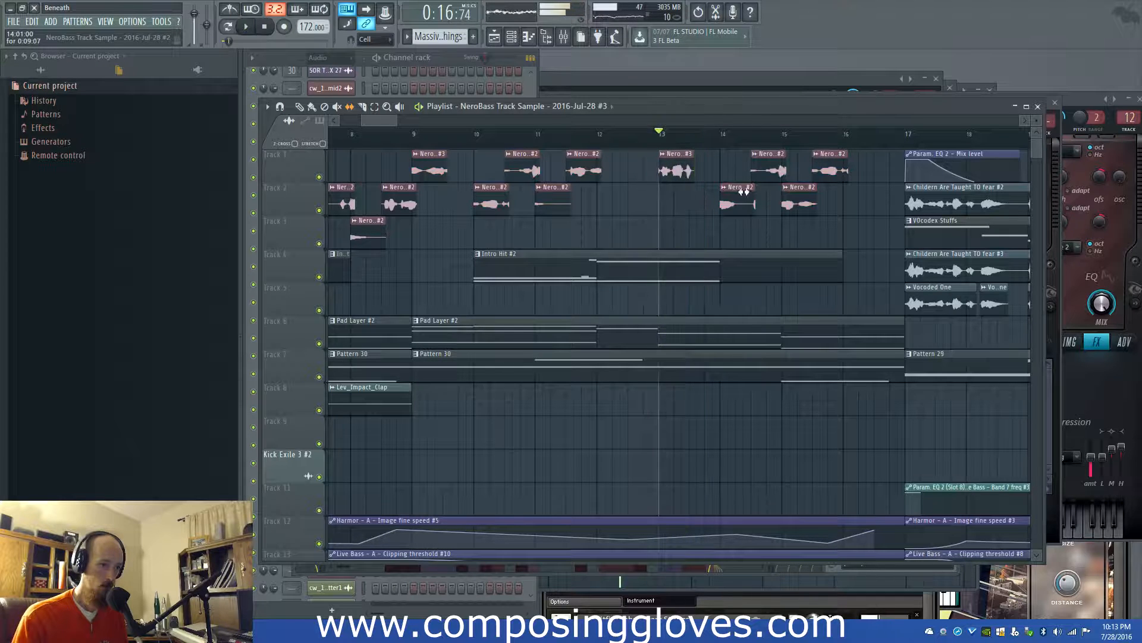
pyautogui.press('space')
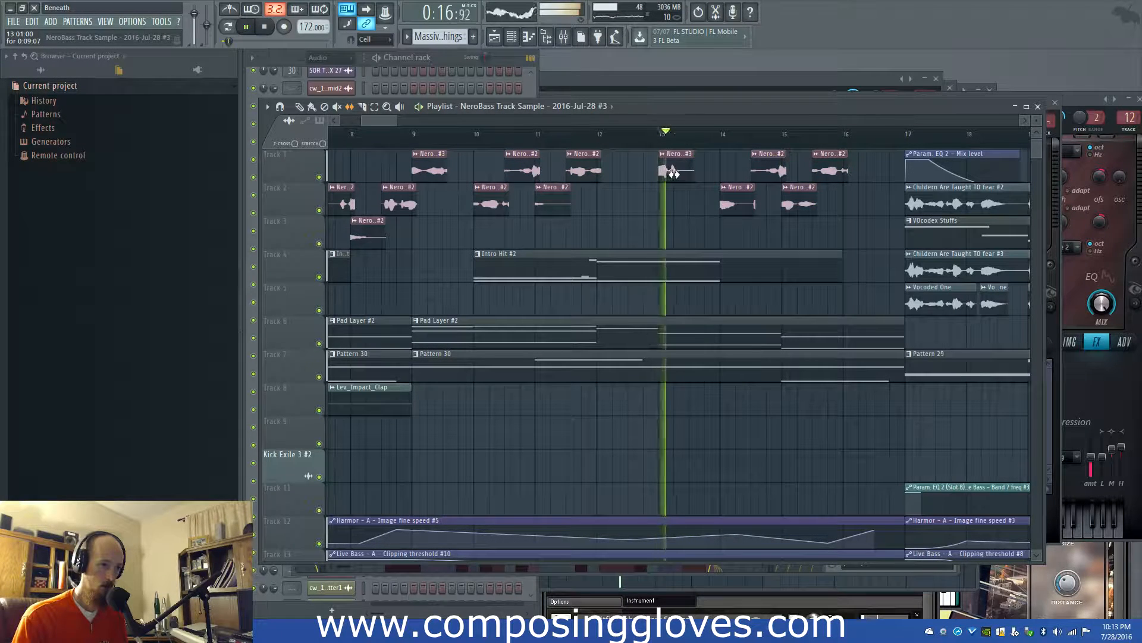
# Make the bar 13 clip on Track 1 unique and enable audio stretching when resizing clips
pyautogui.rightClick(664, 159)
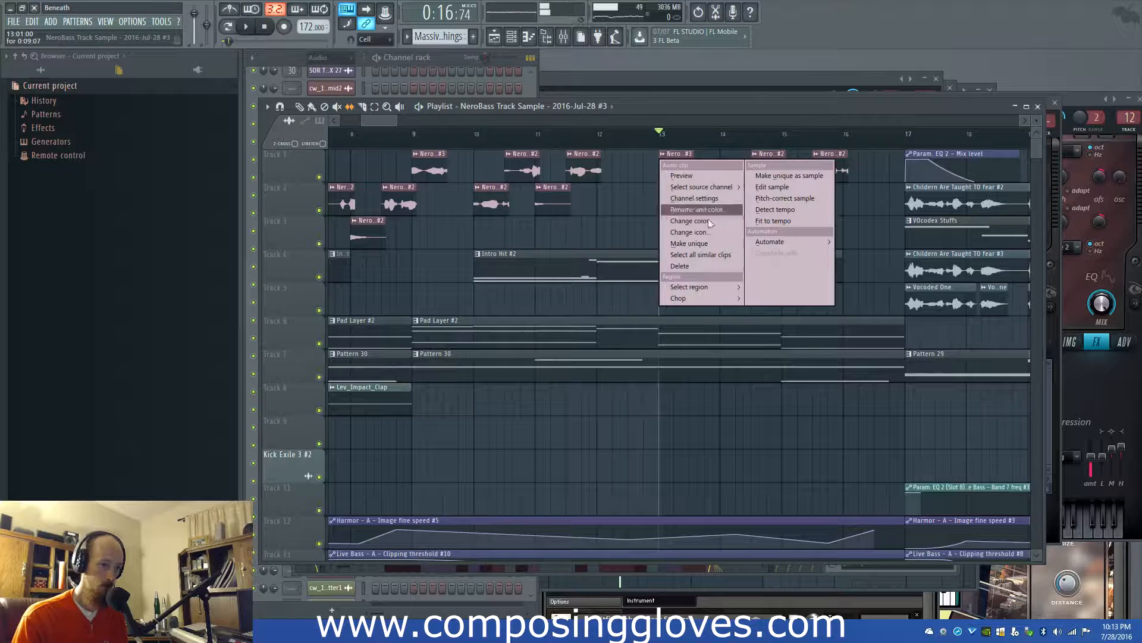
pyautogui.click(690, 244)
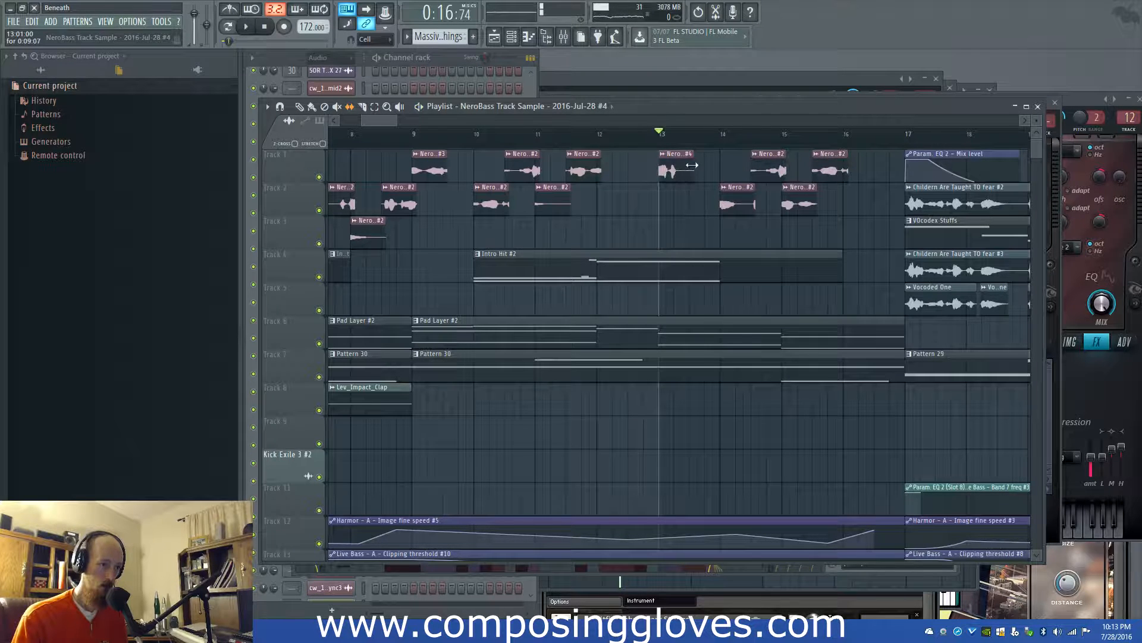
pyautogui.scroll(3, 692, 165)
pyautogui.moveTo(320, 140); pyautogui.dragTo(323, 144)
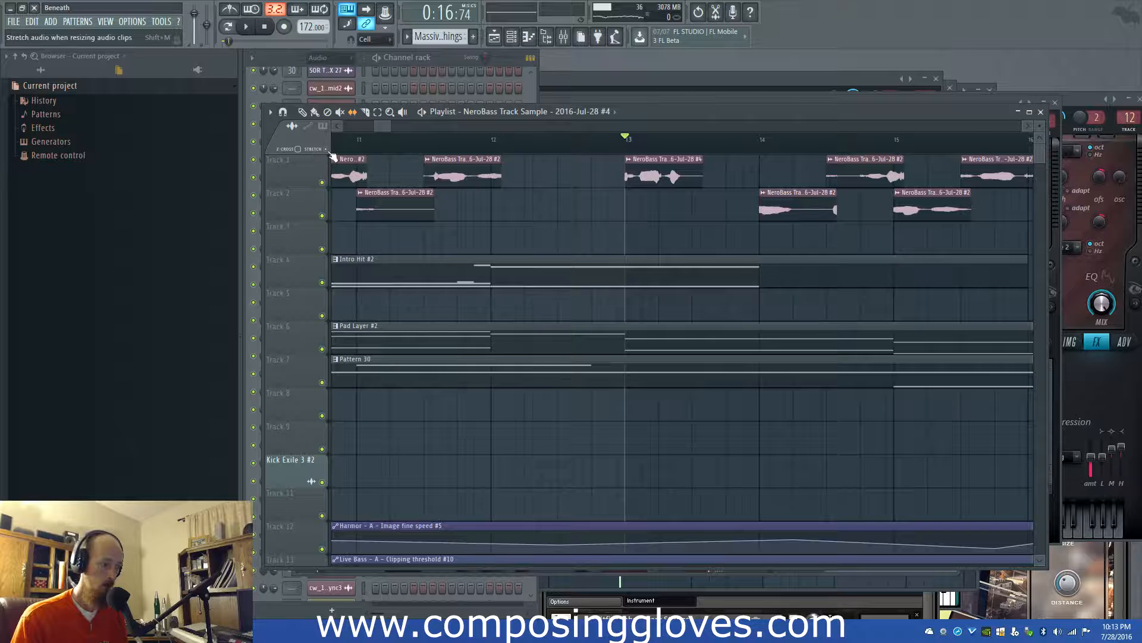
# Stretch the bar 13 clip on Track 1 to about one bar long and play it back
pyautogui.rightClick(665, 228)
pyautogui.click(680, 244)
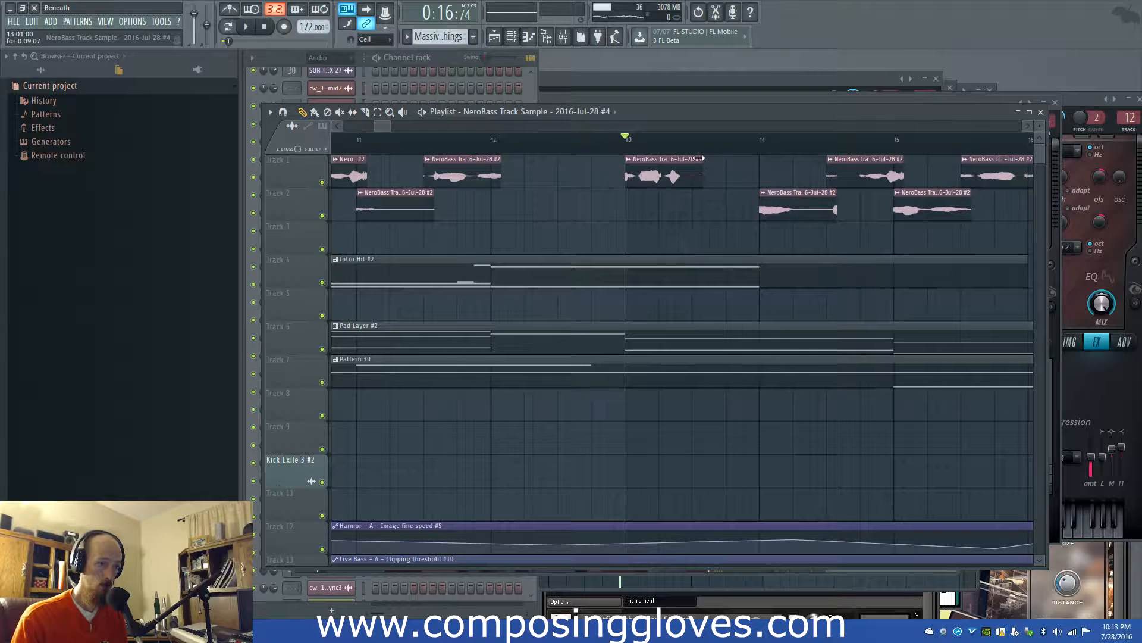
pyautogui.press('space')
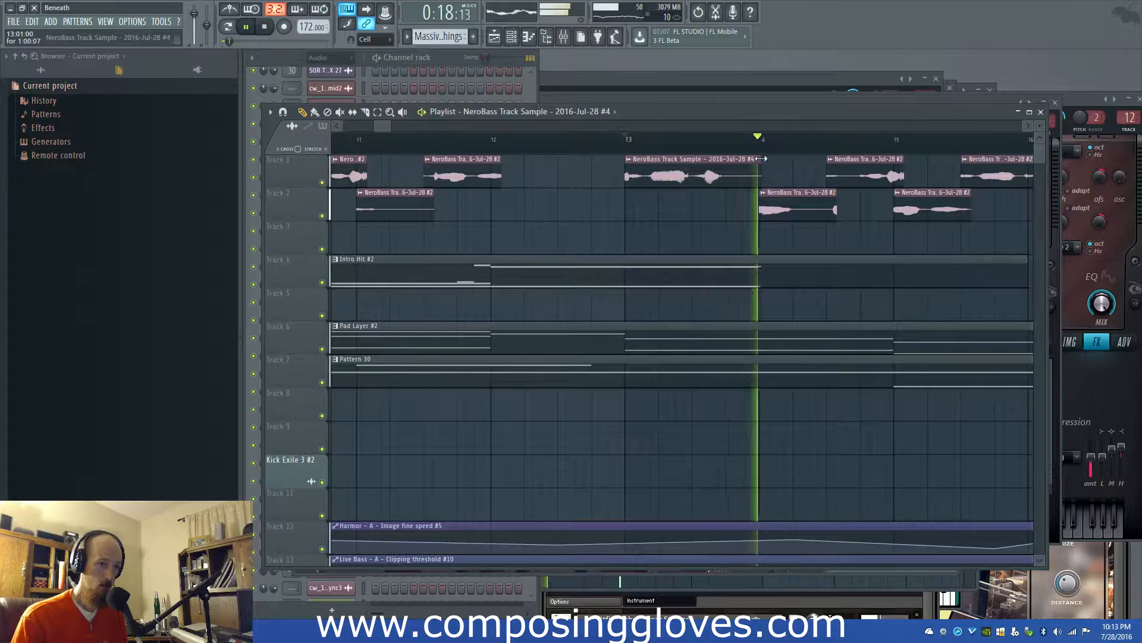
# Play the intro from bar 6 to check the chopped NeroBass clips
pyautogui.scroll(-3, 433, 216)
pyautogui.hscroll(-4, 508, 191)
pyautogui.press('space')
pyautogui.press('space')
pyautogui.press('space')
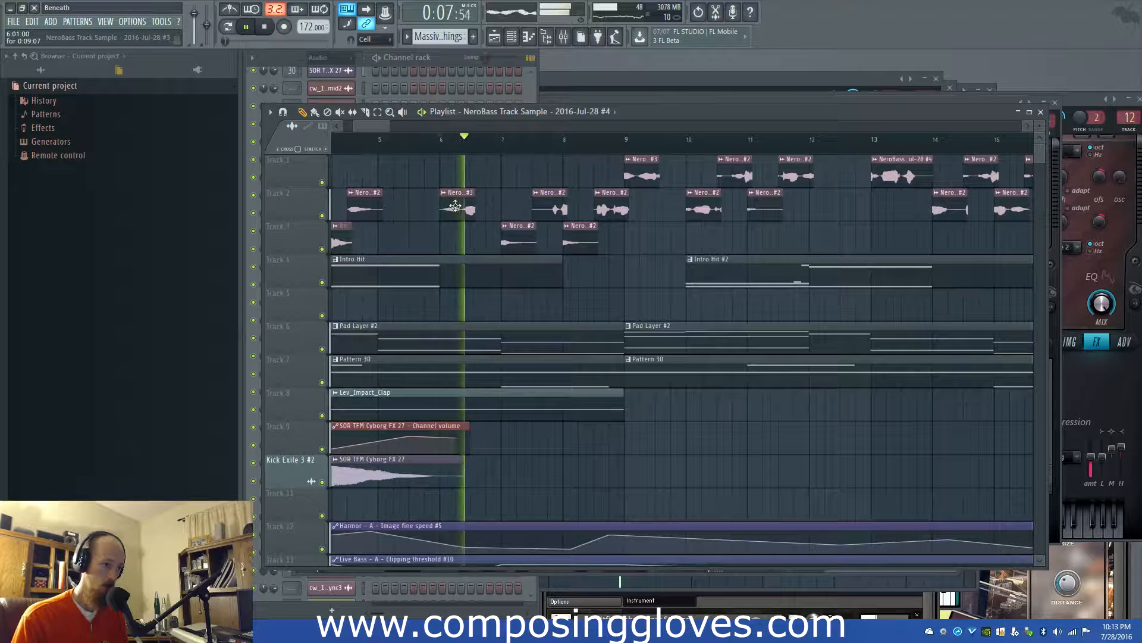
# Make the bar 6 clip on Track 2 unique, stretching it to about 0.7 bar, and replay from bar 6
pyautogui.click(443, 192)
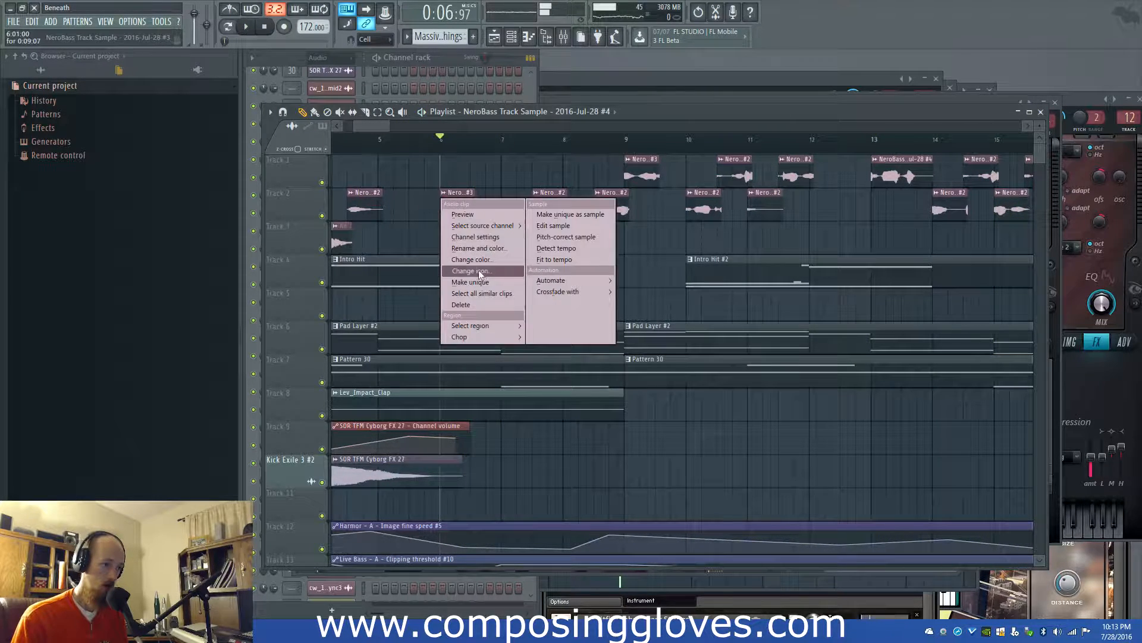
pyautogui.click(485, 284)
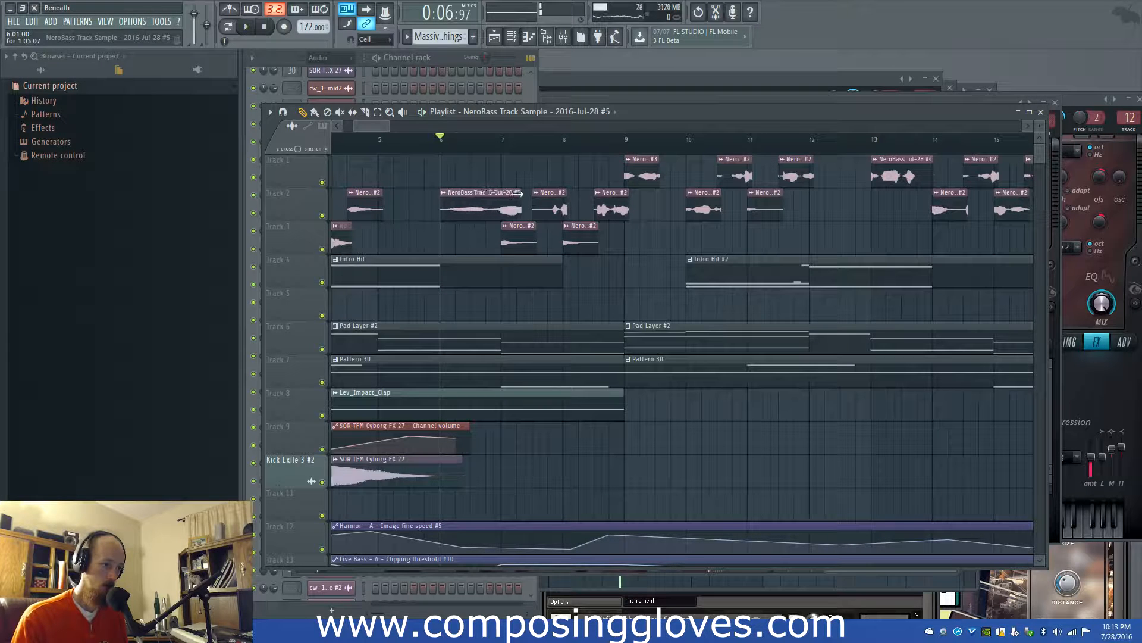
pyautogui.moveTo(522, 193); pyautogui.dragTo(485, 194)
pyautogui.press('space')
pyautogui.press('space')
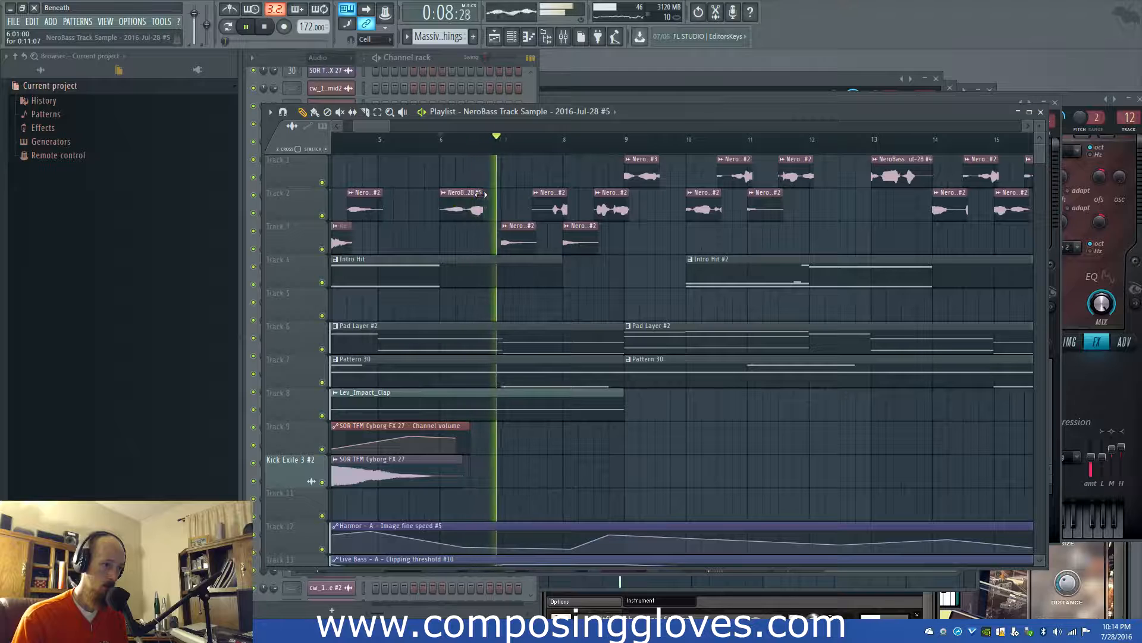
# Stretch the bar 6 clip on Track 2 to about 0.85 bar, replay from bar 6 and remove the stray clip beside it
pyautogui.moveTo(482, 197); pyautogui.dragTo(492, 199)
pyautogui.press('space')
pyautogui.press('space')
pyautogui.scroll(3, 484, 205)
pyautogui.click(517, 201)
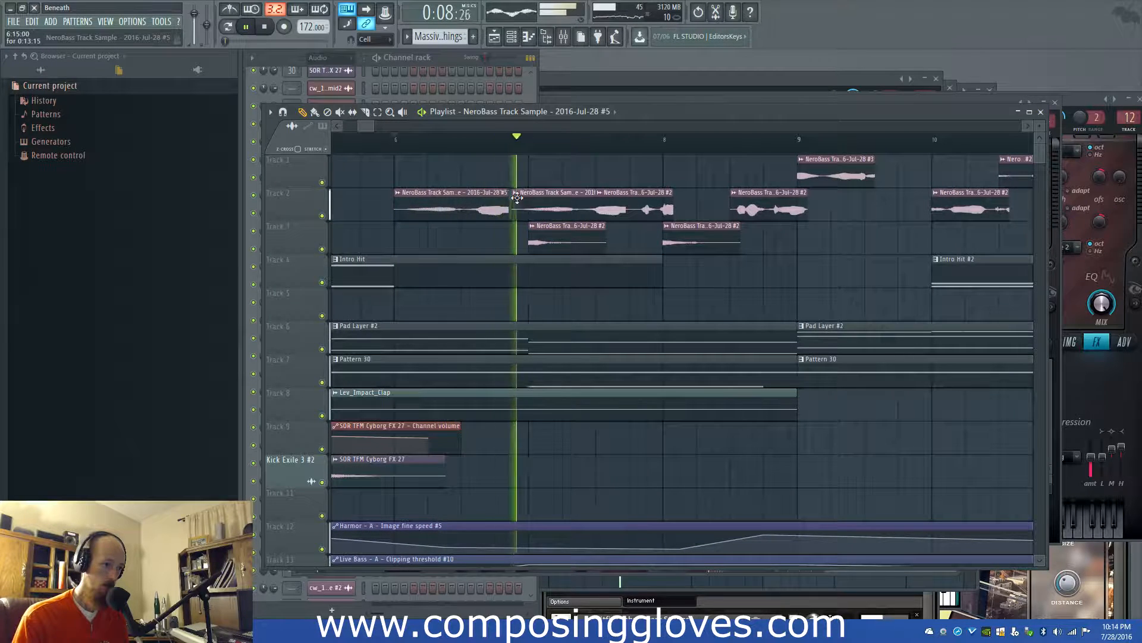
pyautogui.rightClick(532, 200)
# Try to extend the bar 6 clip on Track 2 to about 0.9 bar with the Slip tool, returning to the Draw tool
pyautogui.rightClick(527, 207)
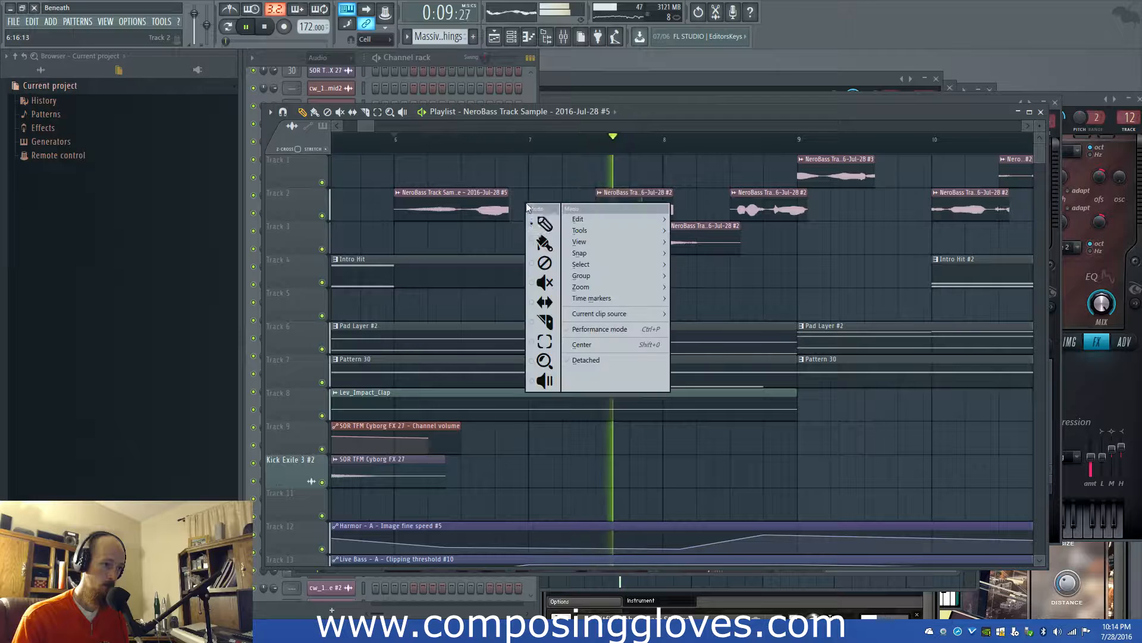
pyautogui.click(543, 302)
pyautogui.moveTo(508, 212)
pyautogui.mouseDown()
pyautogui.moveTo(478, 215)
pyautogui.moveTo(516, 213)
pyautogui.mouseUp()
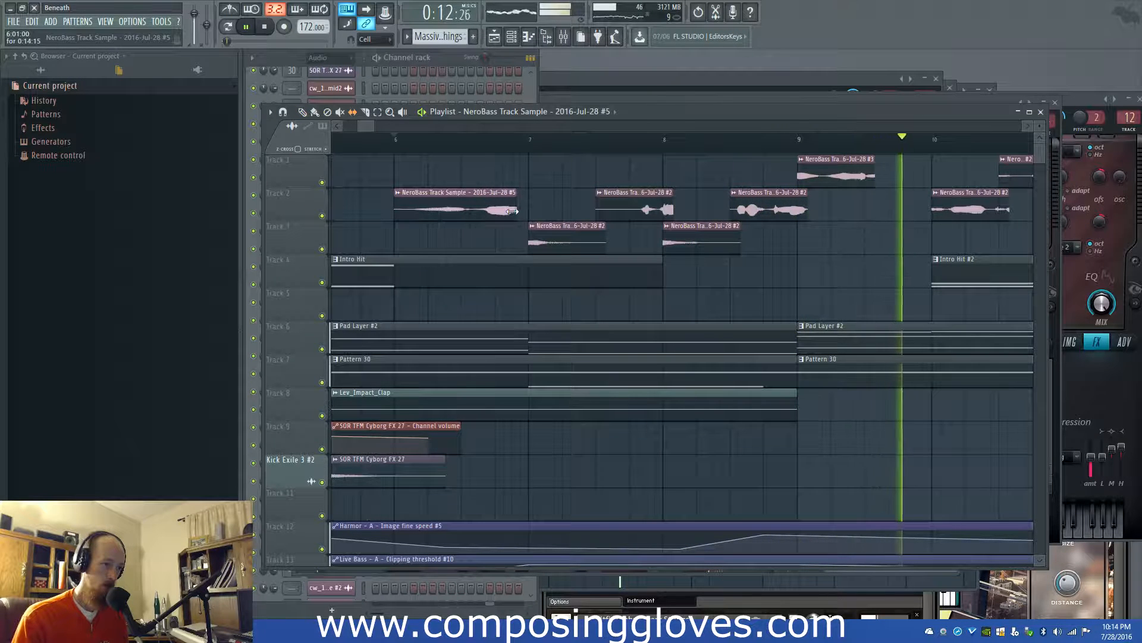
pyautogui.rightClick(518, 203)
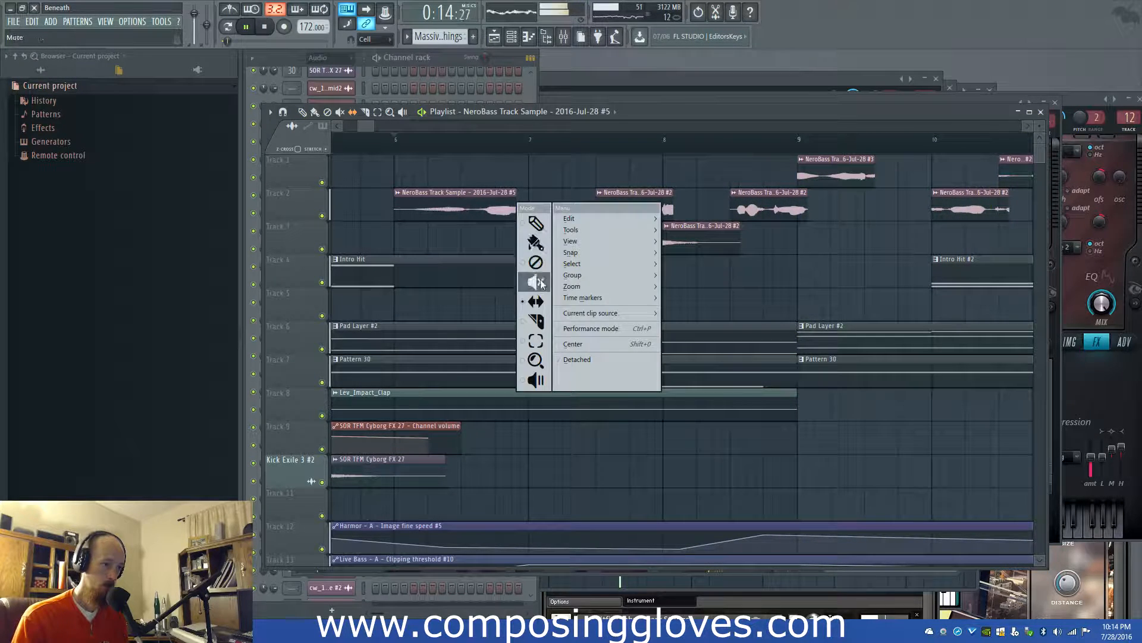
pyautogui.click(537, 224)
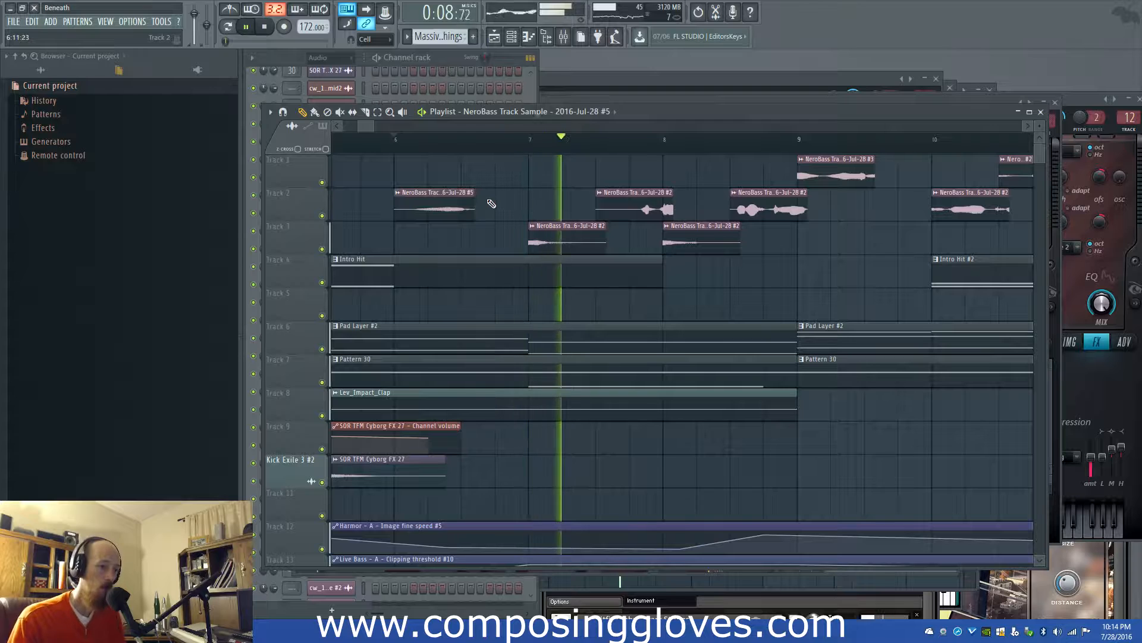
# Listen through the chopped NeroBass clips from bar 6 onward into the vocal section at bar 17
pyautogui.scroll(-3, 499, 196)
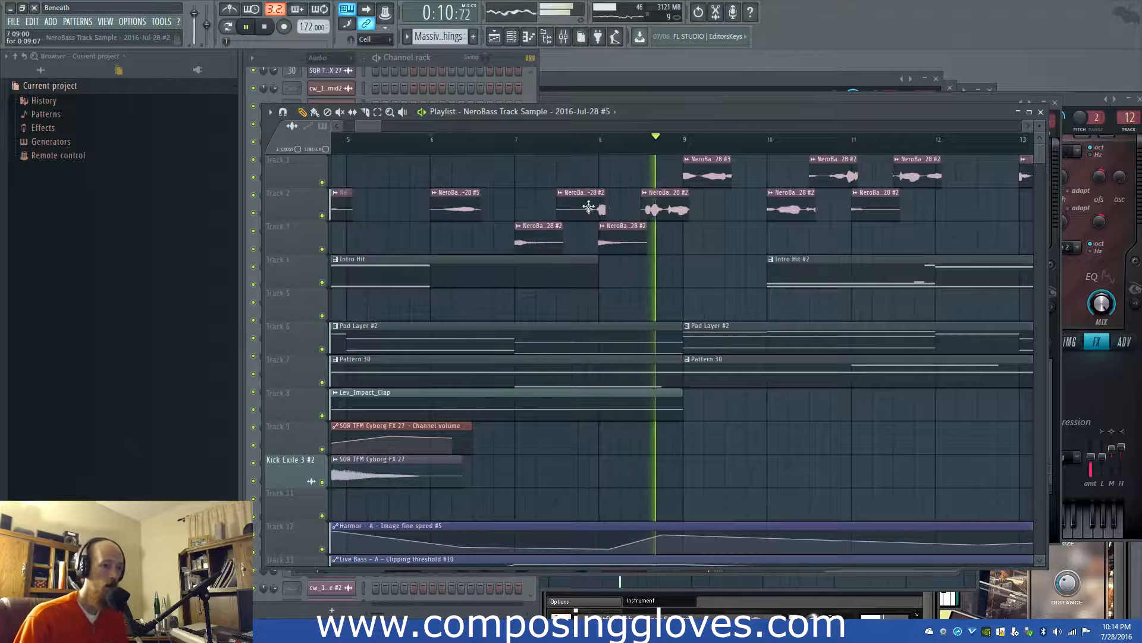
pyautogui.moveTo(755, 207); pyautogui.dragTo(559, 232)
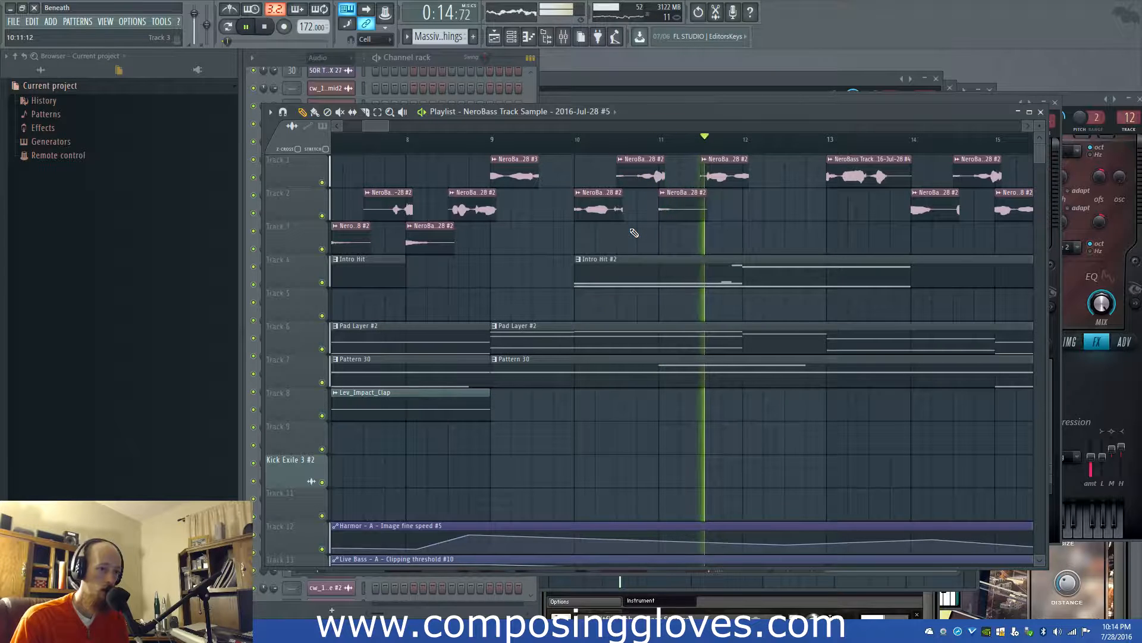
pyautogui.scroll(-2, 635, 232)
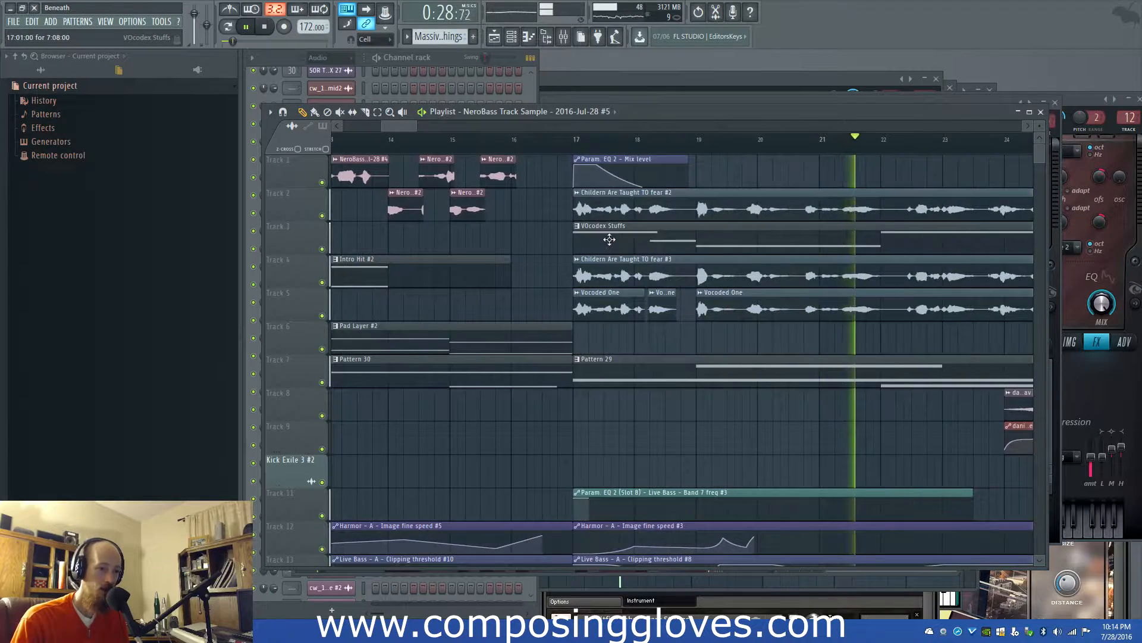
pyautogui.keyDown('ctrl'); pyautogui.scroll(-3, 609, 239); pyautogui.keyUp('ctrl')
# Play the vocal section from bar 17 and check the sampler settings of the Childern Are Taught TO fear #3 clip
pyautogui.doubleClick(640, 267)
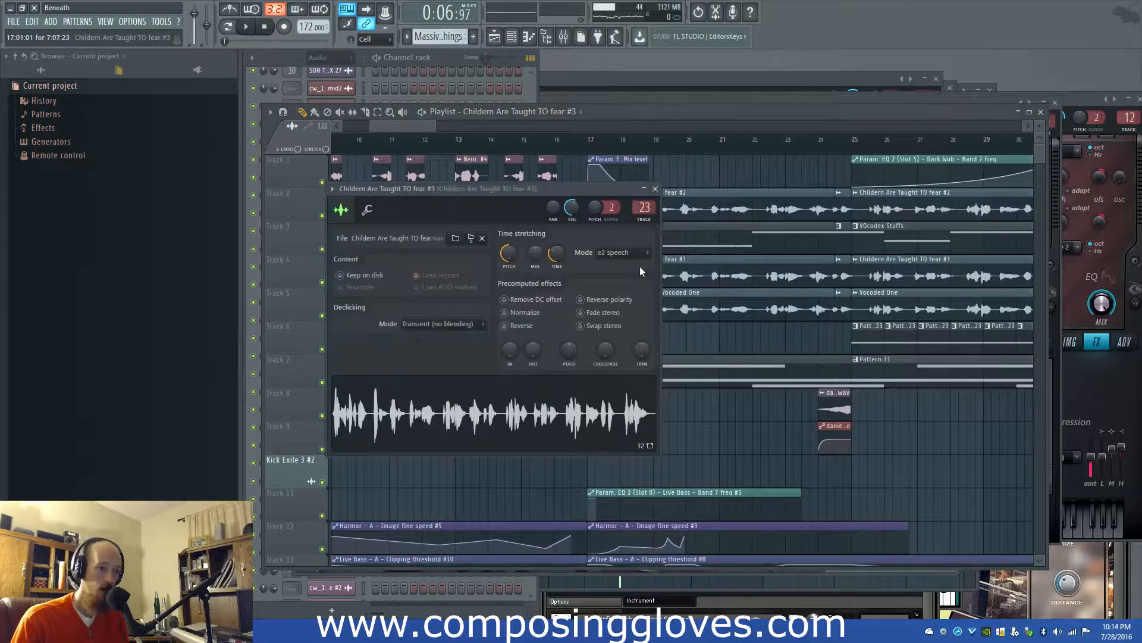
pyautogui.click(600, 143)
pyautogui.keyDown('ctrl'); pyautogui.scroll(8, 553, 156); pyautogui.keyUp('ctrl')
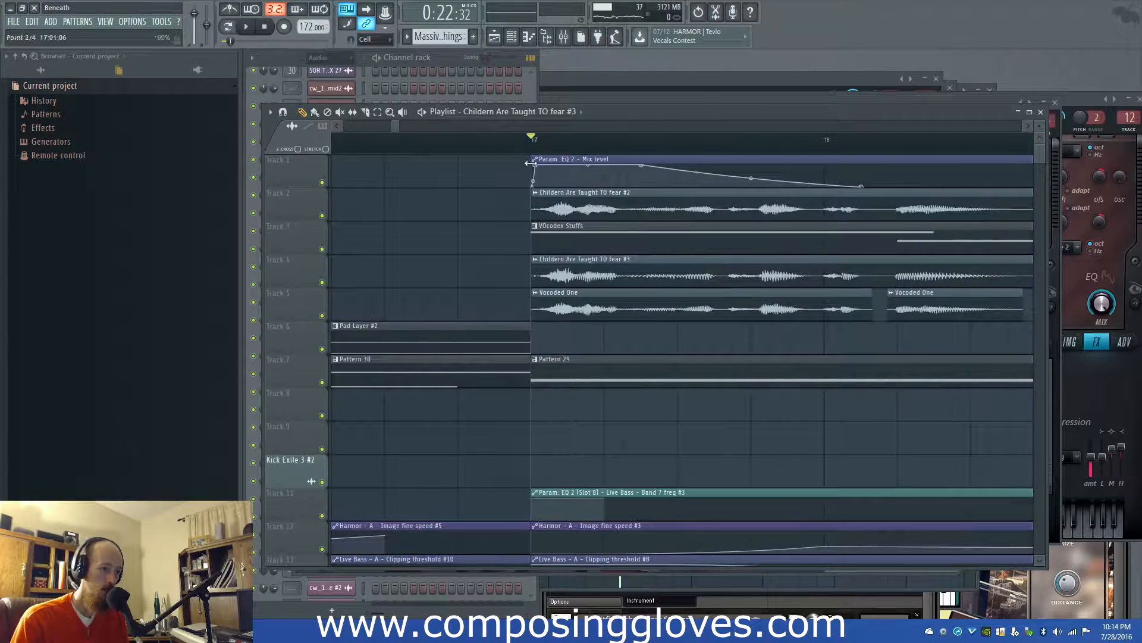
pyautogui.keyDown('ctrl'); pyautogui.scroll(-4, 569, 189); pyautogui.keyUp('ctrl')
pyautogui.press('space')
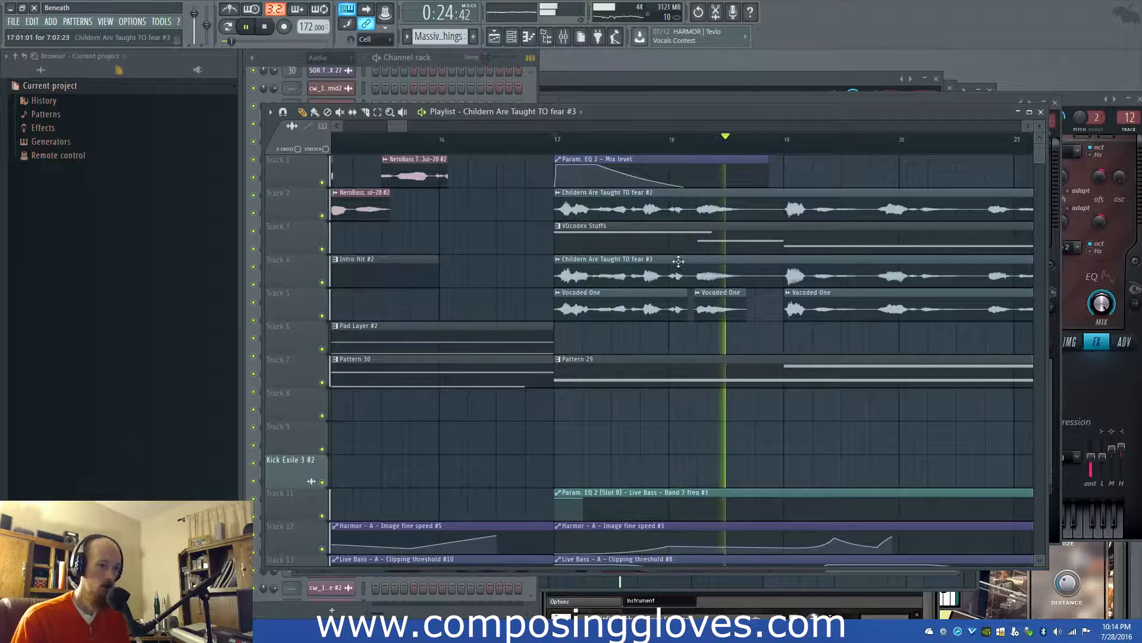
pyautogui.doubleClick(593, 269)
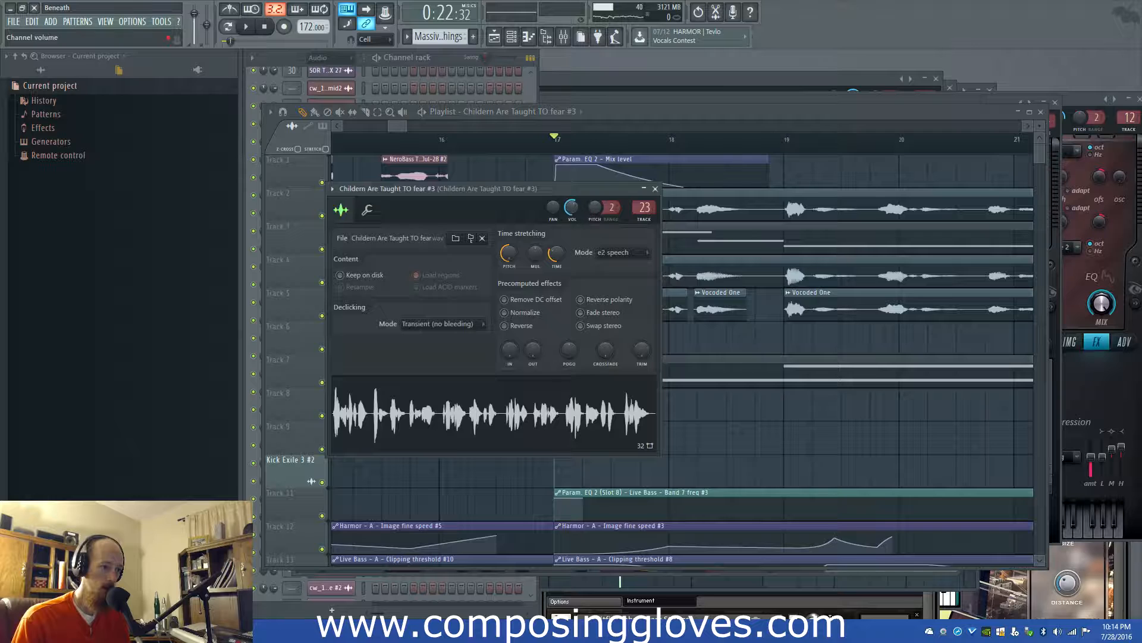
pyautogui.press('space')
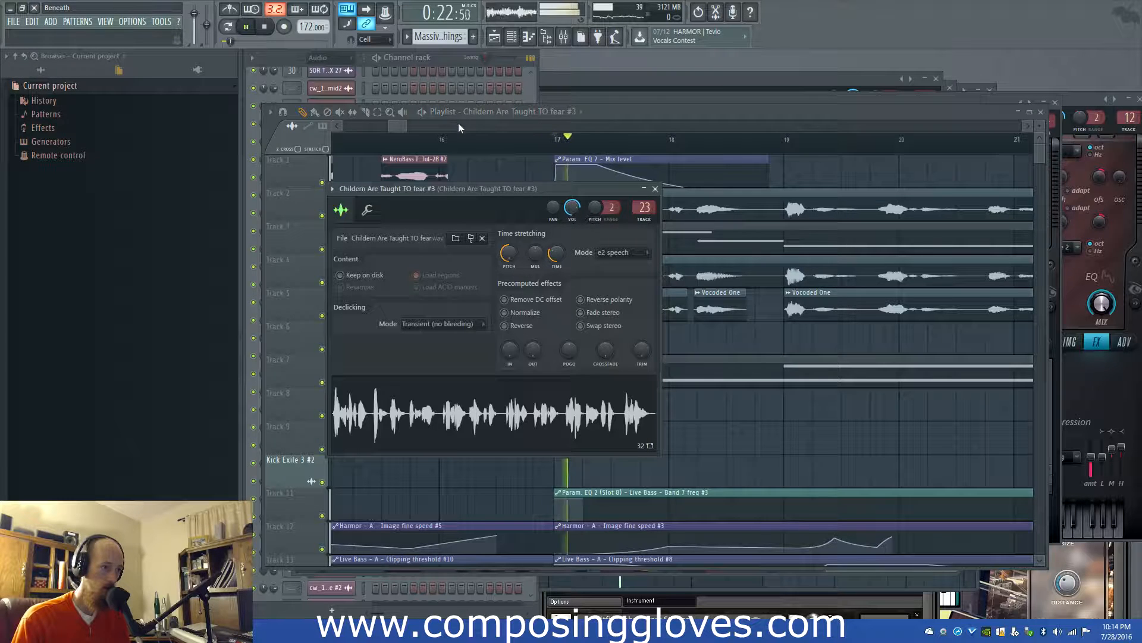
pyautogui.moveTo(407, 126); pyautogui.dragTo(430, 125)
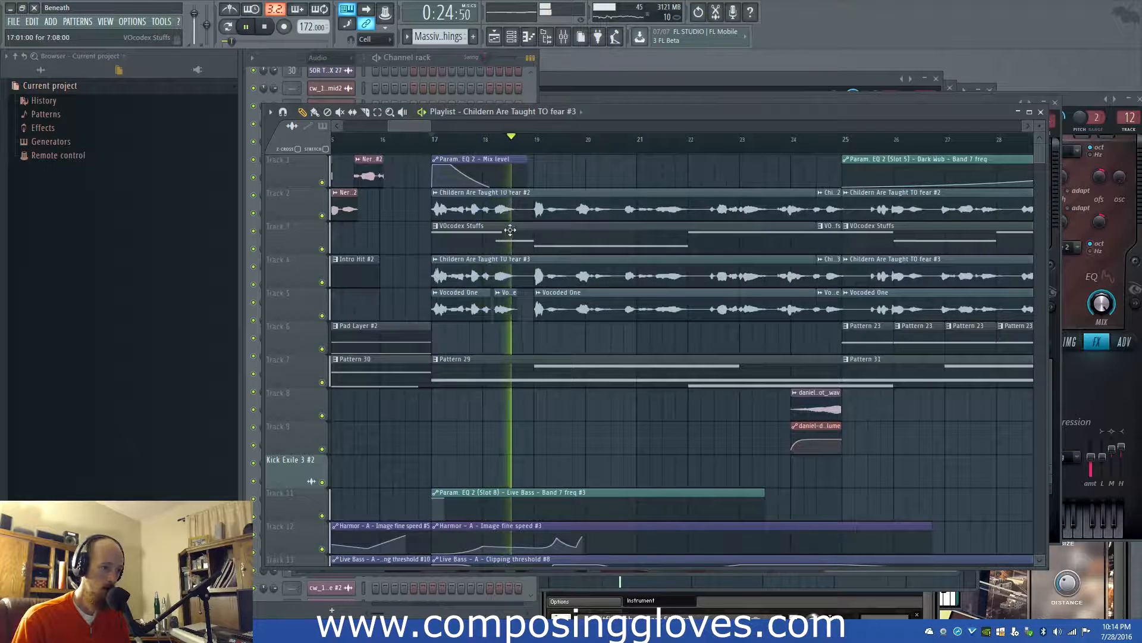
# Compare the sampler settings of Childern Are Taught TO fear #2 and Vocoded One, replaying the section from bar 17
pyautogui.doubleClick(507, 213)
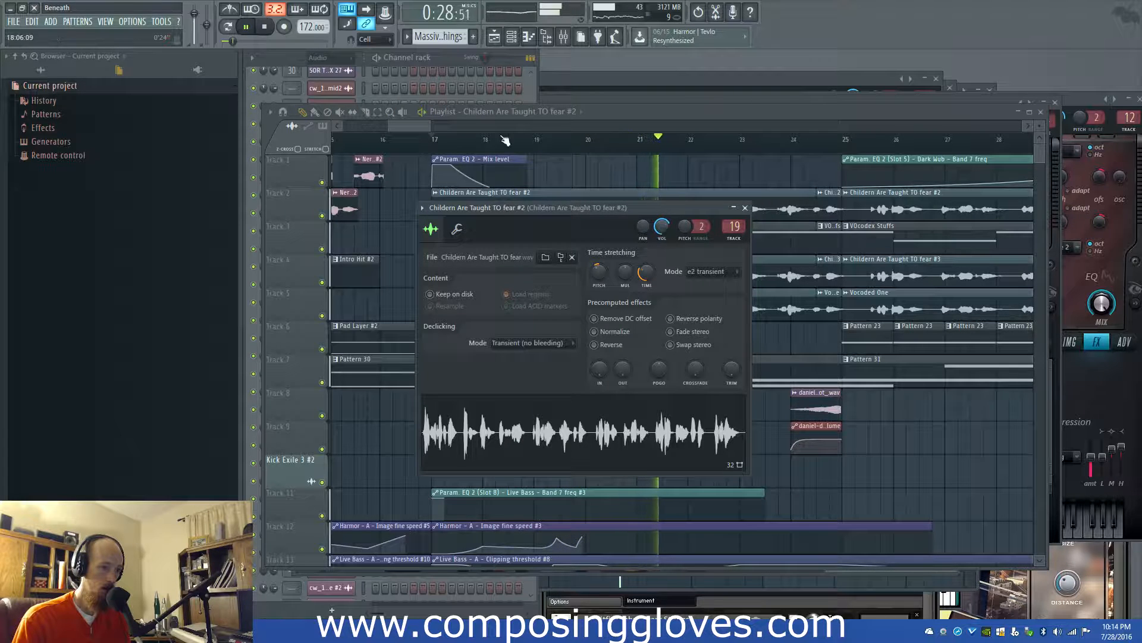
pyautogui.click(416, 127)
pyautogui.doubleClick(586, 299)
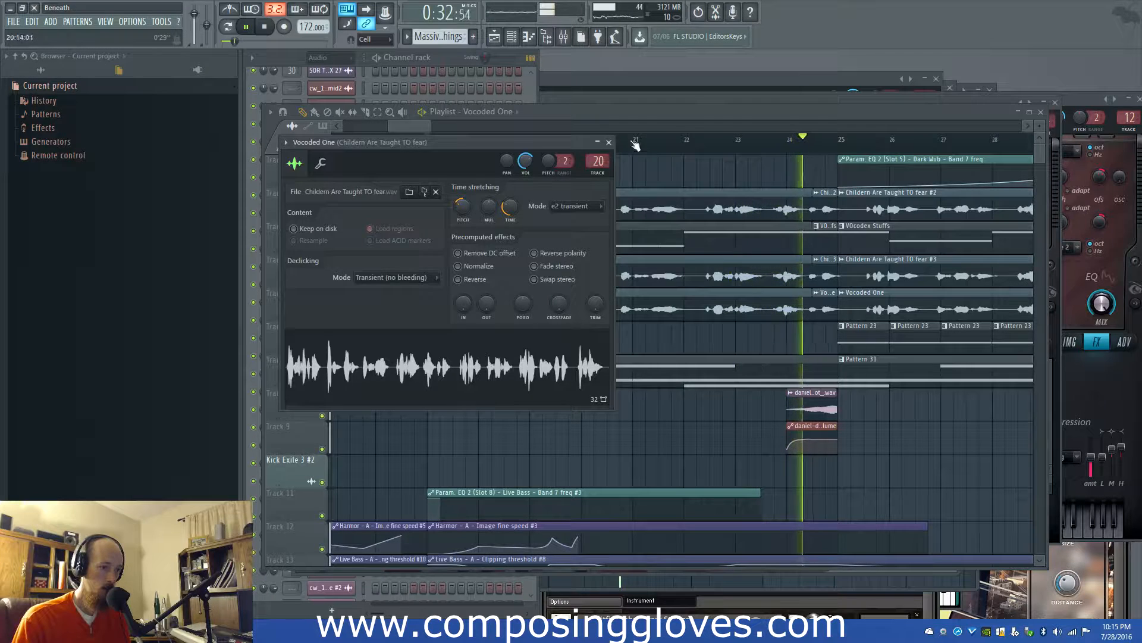
pyautogui.press('space')
pyautogui.click(675, 110)
pyautogui.press('space')
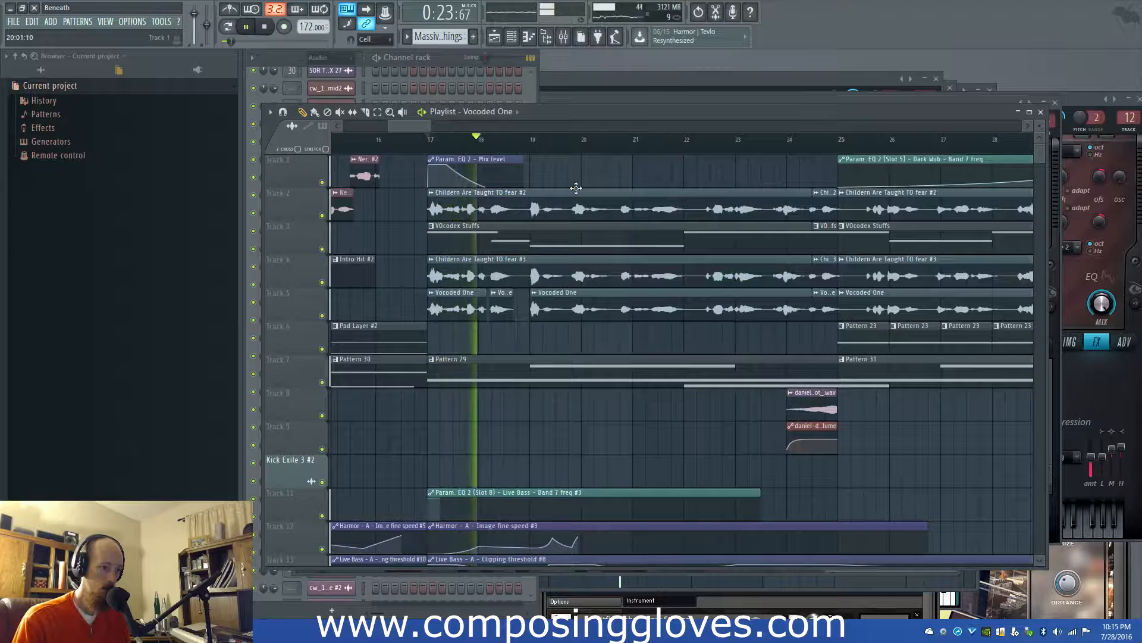
# Set the Childern Are Taught TO fear #2 stretch mode to e2 speech, adjust its stretch pitch, and play the vocal section past bar 33
pyautogui.doubleClick(513, 208)
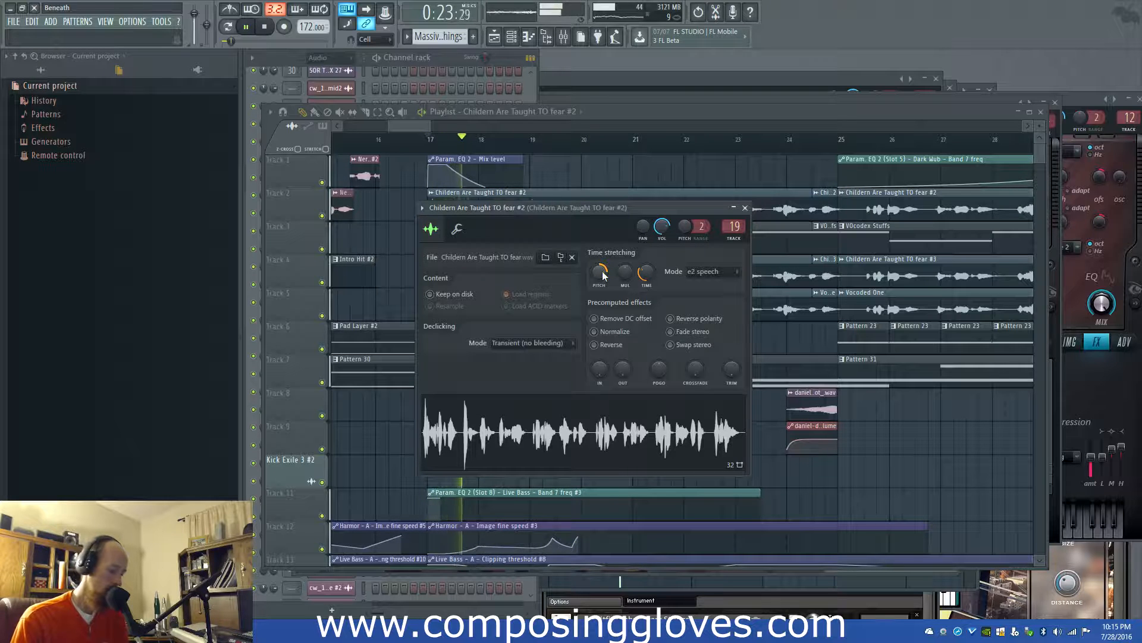
pyautogui.click(745, 208)
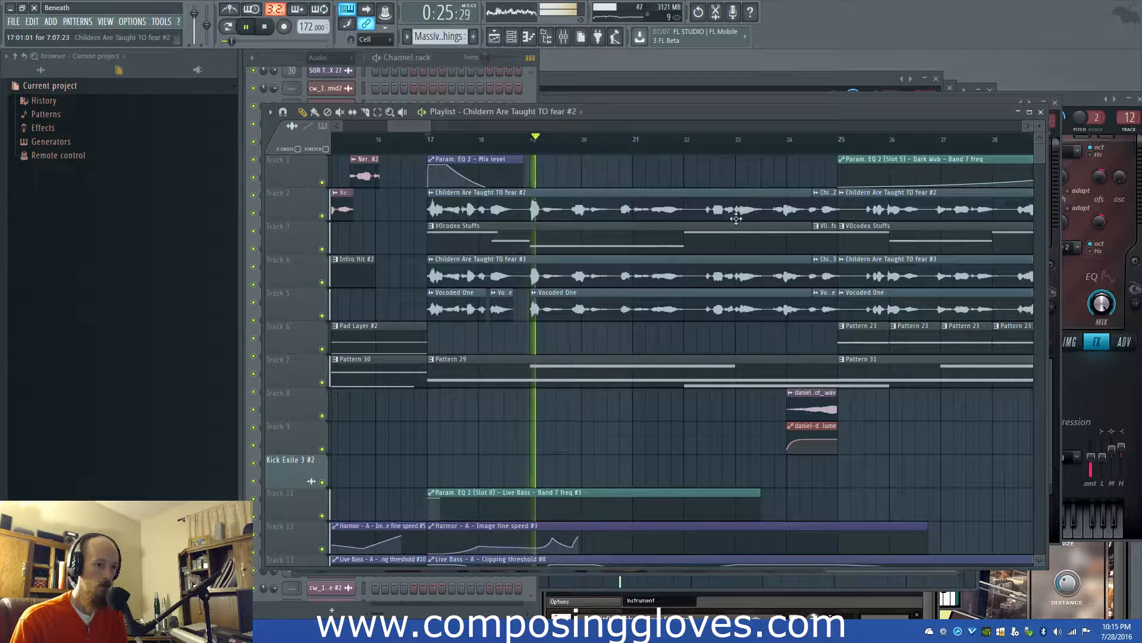
pyautogui.scroll(-2, 611, 275)
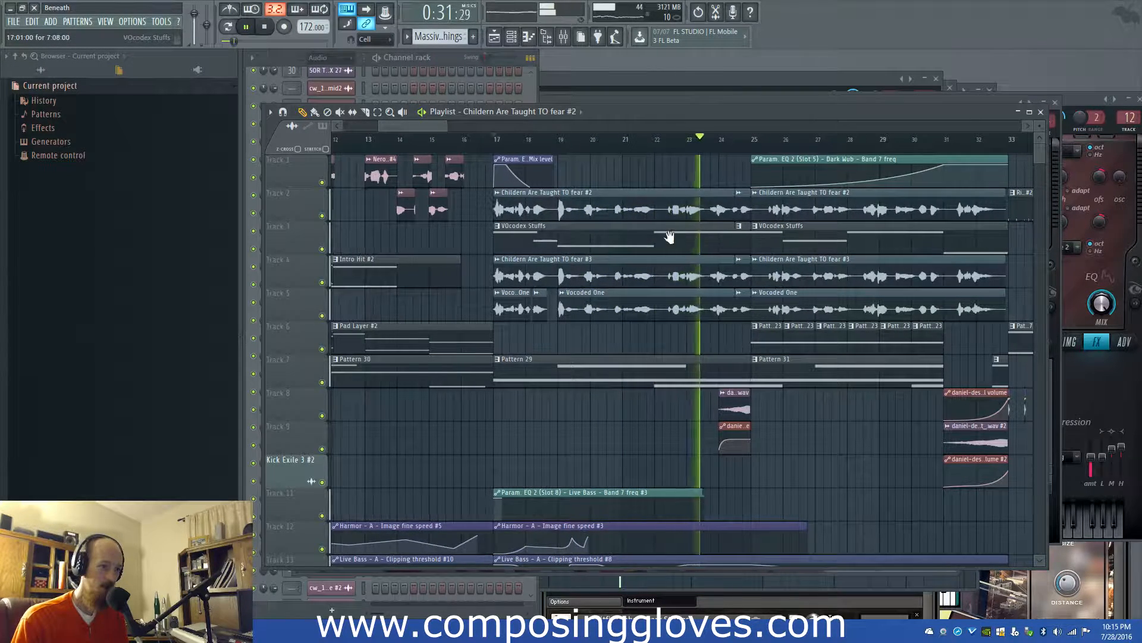
pyautogui.moveTo(693, 237); pyautogui.dragTo(633, 243)
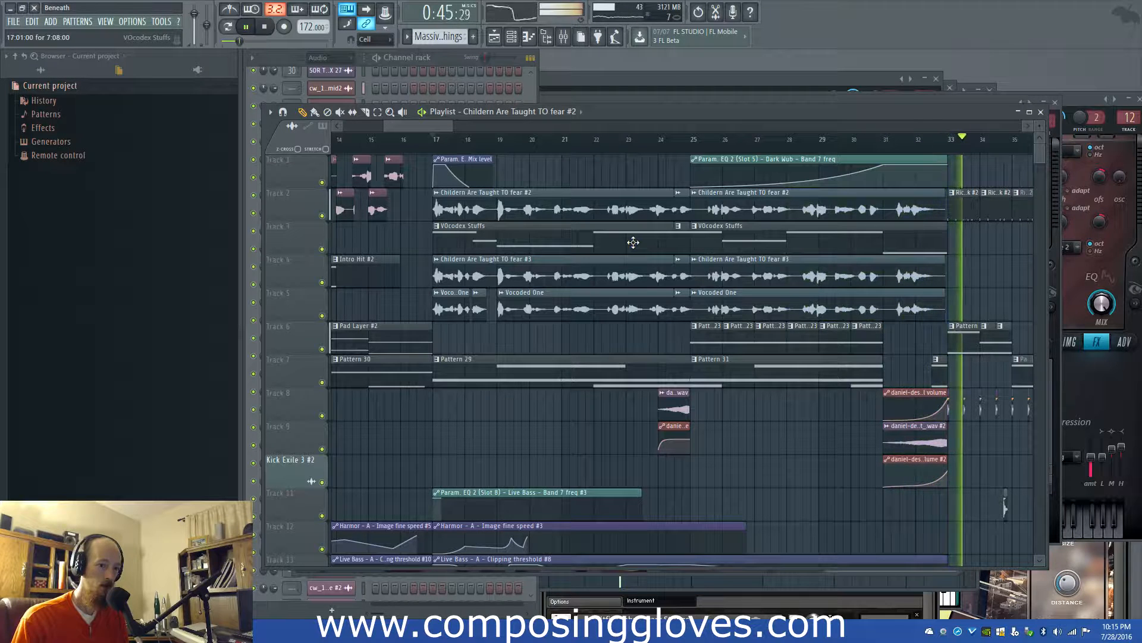
pyautogui.press('space')
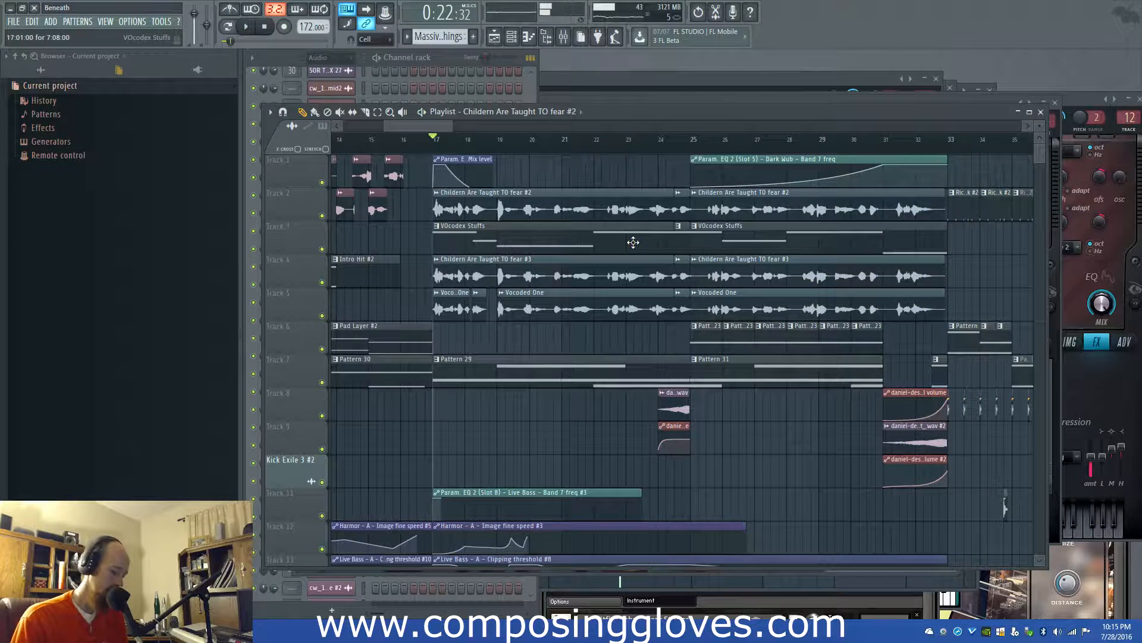
# Review the sampler settings of Childern Are Taught TO fear #2 and look over the intro and vocal arrangement
pyautogui.scroll(2, 448, 206)
pyautogui.doubleClick(449, 206)
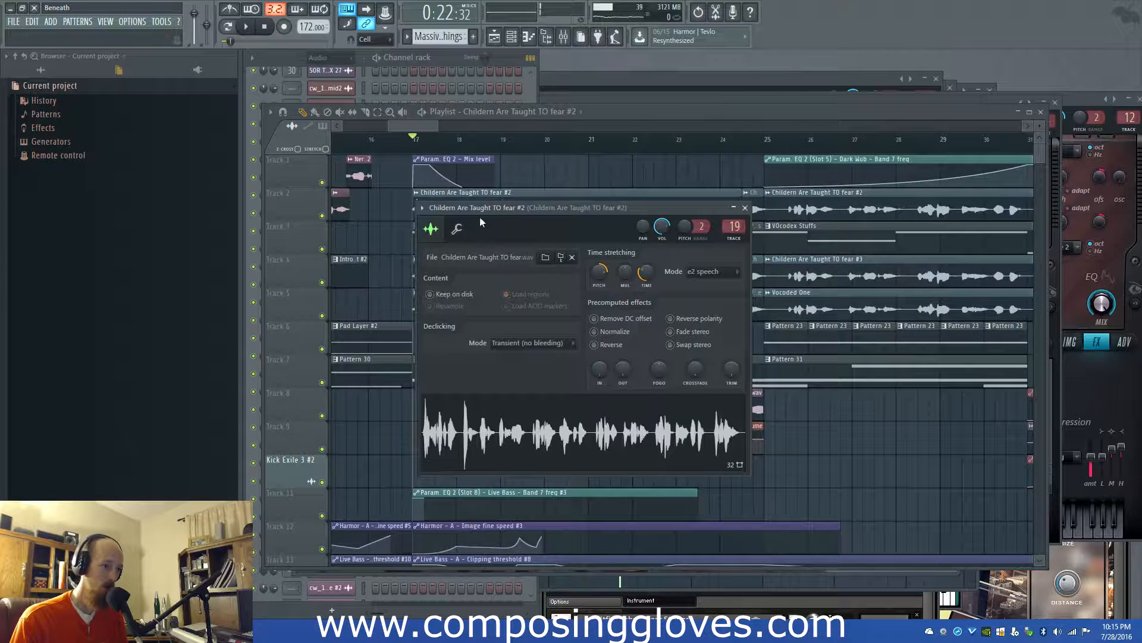
pyautogui.moveTo(486, 172); pyautogui.dragTo(551, 229)
pyautogui.scroll(4, 549, 234)
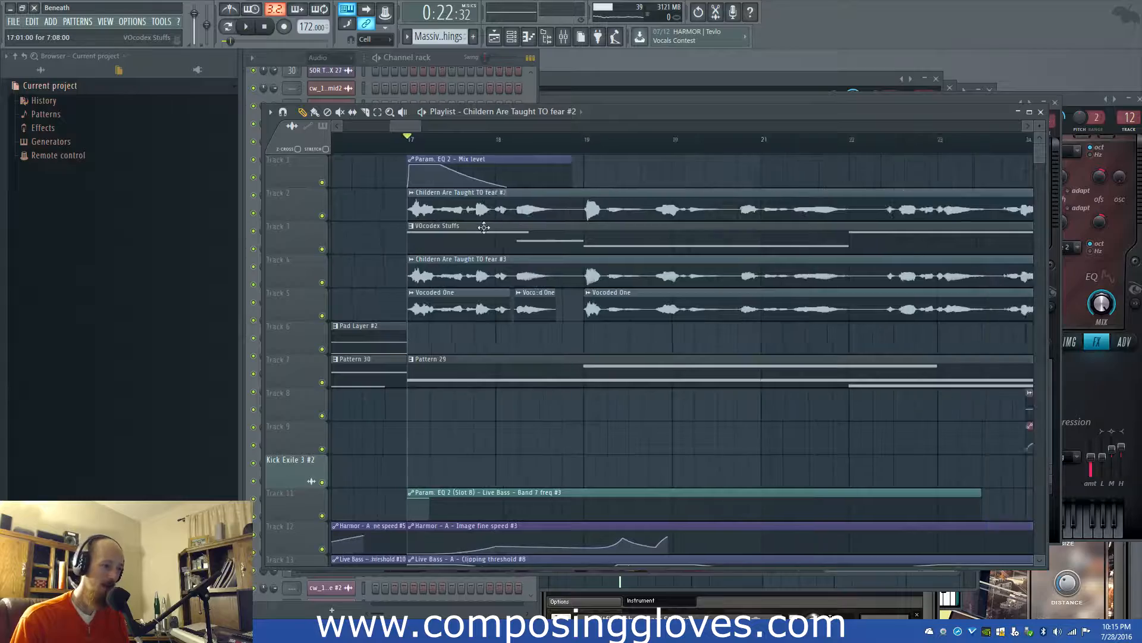
pyautogui.scroll(-8, 484, 226)
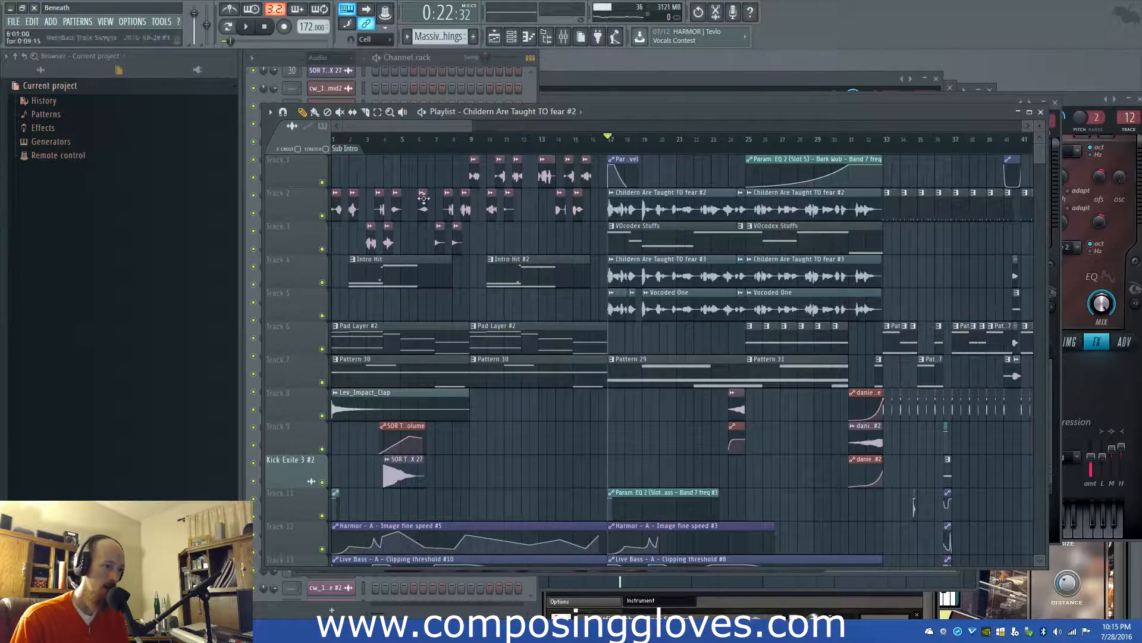
pyautogui.scroll(3, 722, 209)
pyautogui.scroll(3, 673, 187)
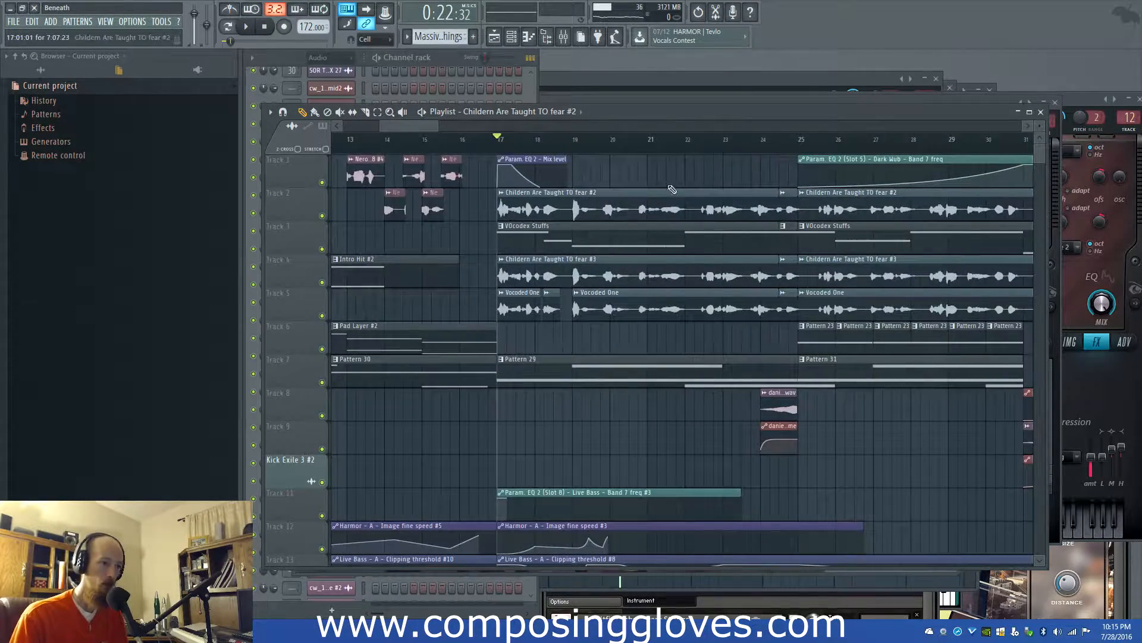
# Save the project with the Track 2 vocal's settings open, and play the vocal section from bar 17 to about bar 25
pyautogui.doubleClick(518, 202)
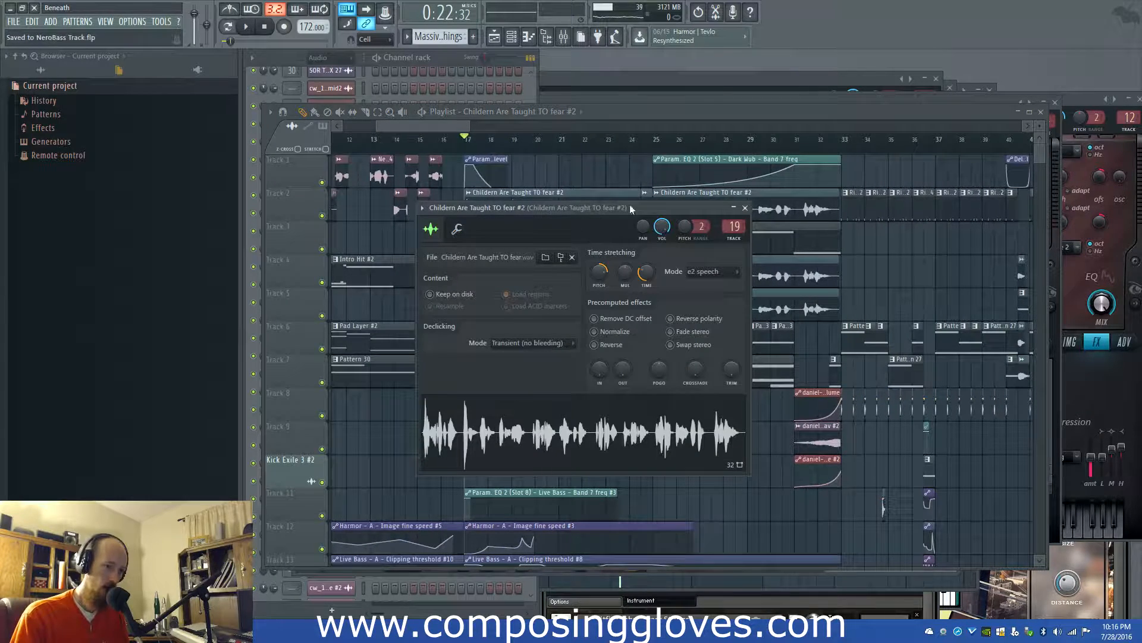
pyautogui.moveTo(649, 208); pyautogui.dragTo(692, 198)
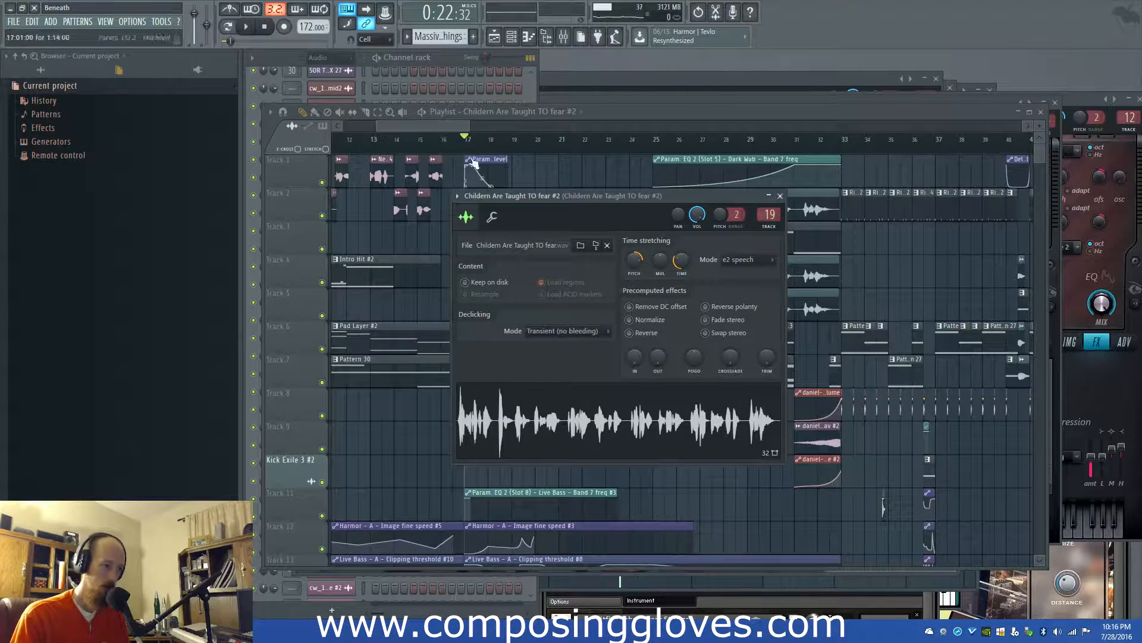
pyautogui.moveTo(448, 129); pyautogui.dragTo(455, 129)
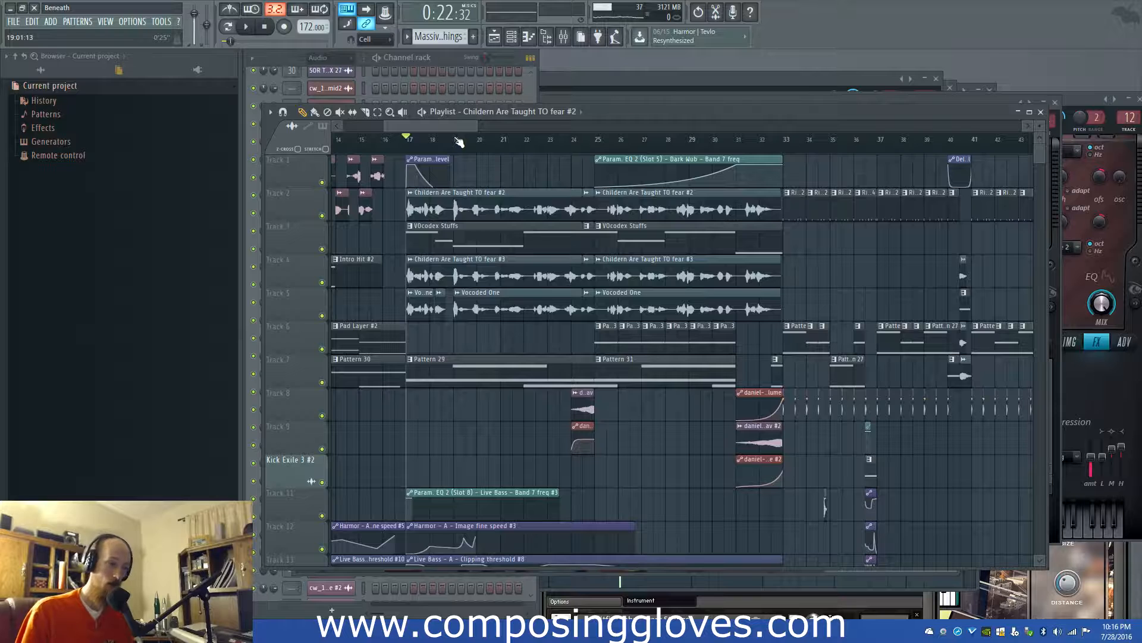
pyautogui.press('space')
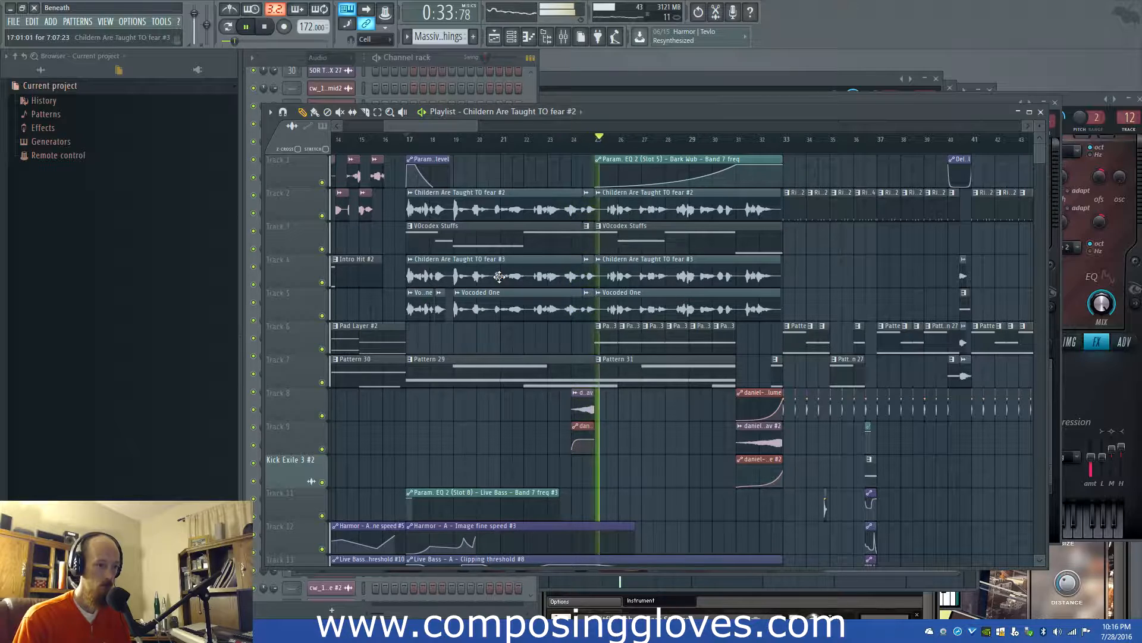
pyautogui.press('space')
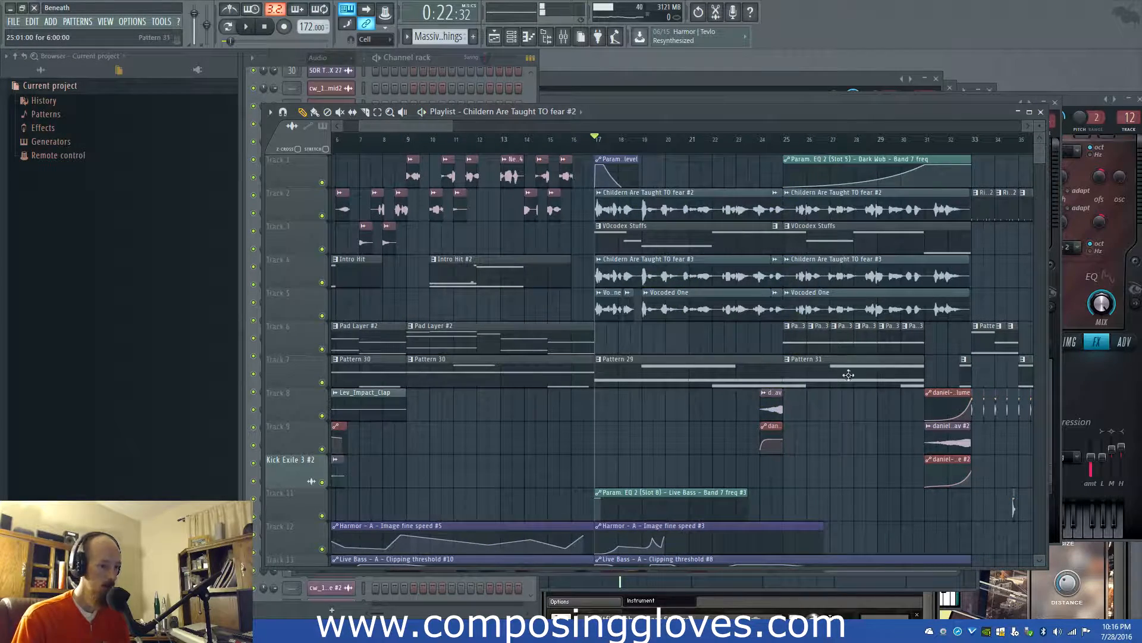
# Play the track from the start and slightly lower the time-stretching pitch of NeroBass Track Sample - 2016-Jul-28 #2
pyautogui.scroll(-5, 849, 374)
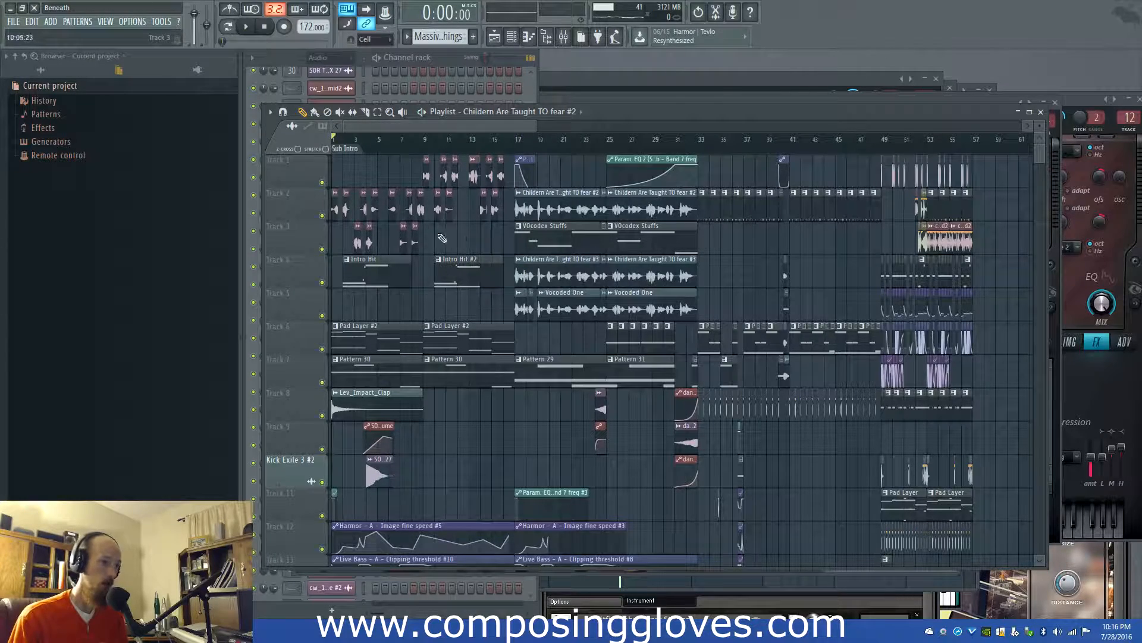
pyautogui.scroll(4, 442, 238)
pyautogui.press('space')
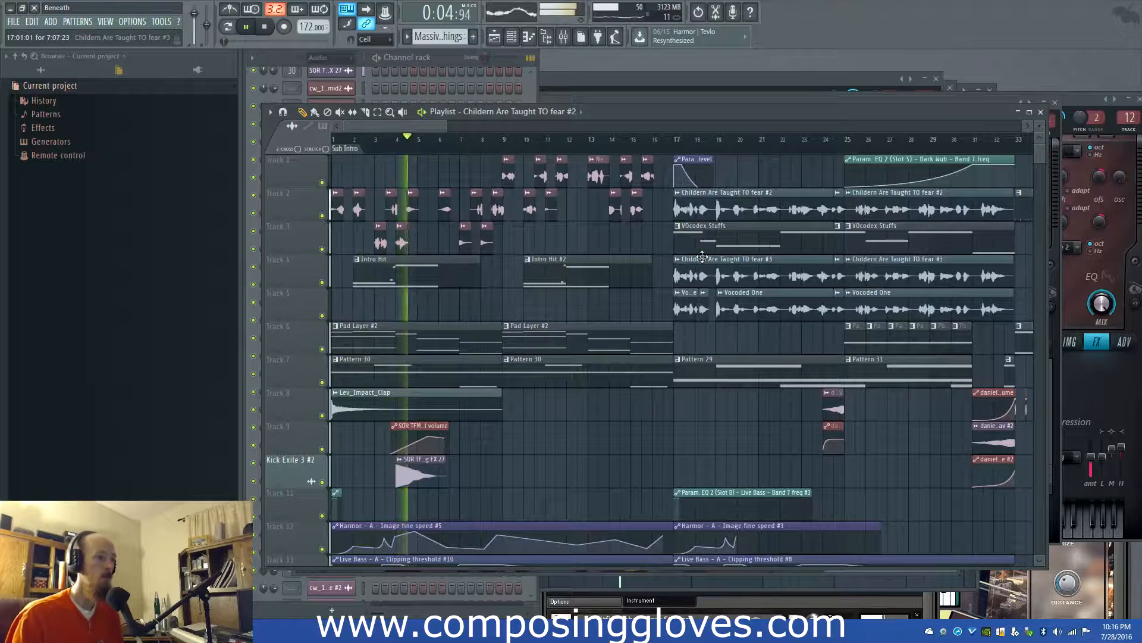
pyautogui.doubleClick(379, 230)
pyautogui.moveTo(433, 173); pyautogui.dragTo(432, 178)
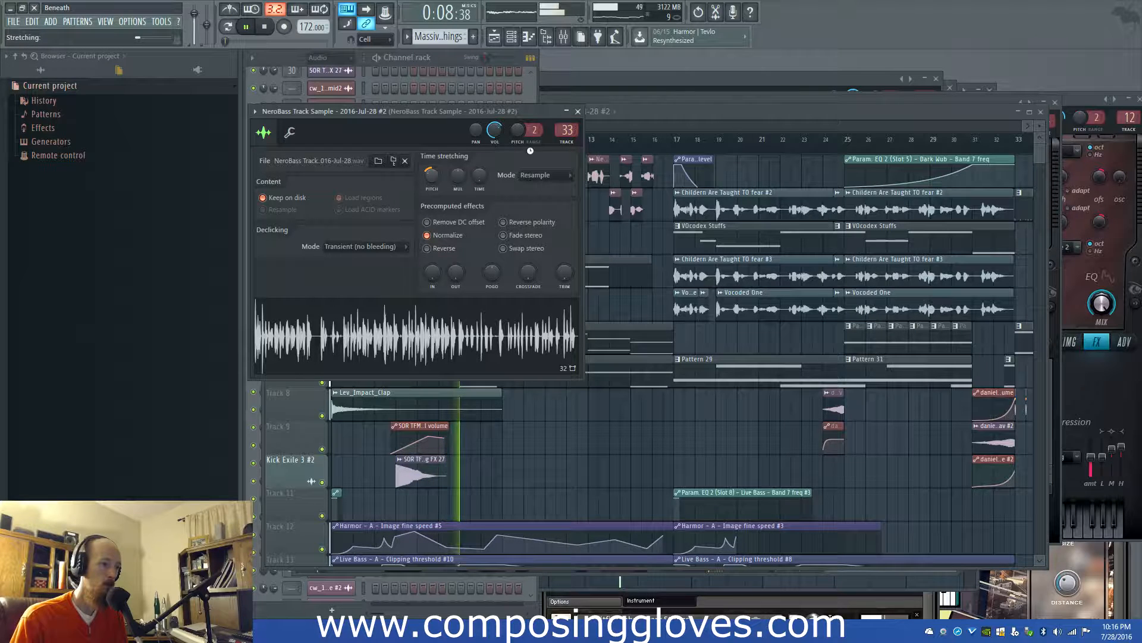
pyautogui.click(578, 112)
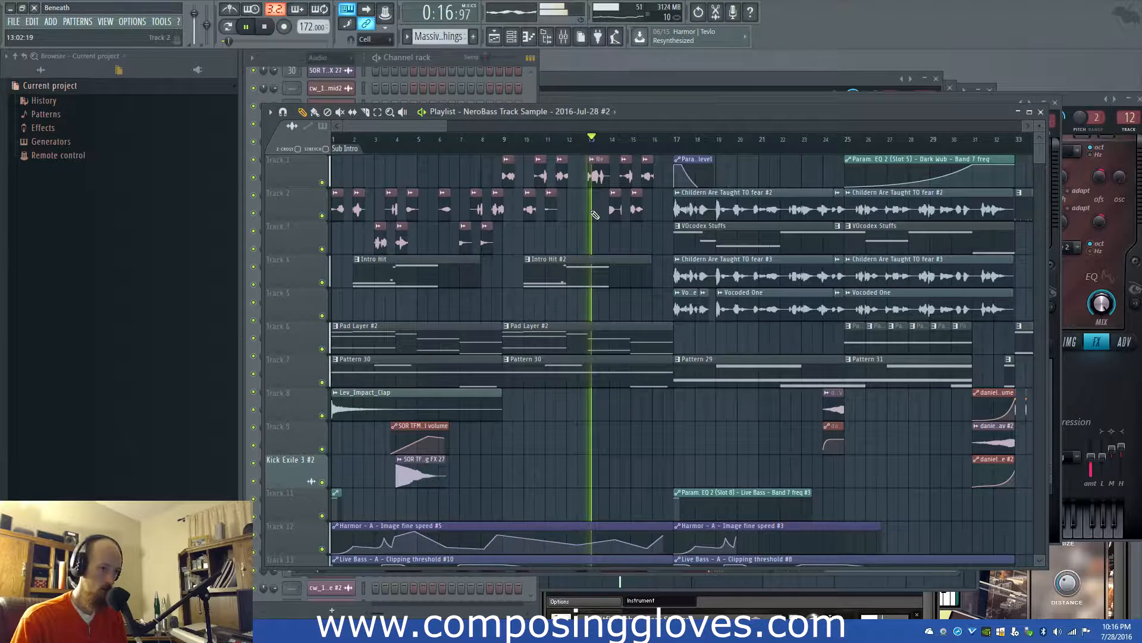
# Play the intro through its transition into the vocal section at bar 17, and stop playback
pyautogui.moveTo(592, 237); pyautogui.dragTo(524, 238)
pyautogui.scroll(3, 529, 237)
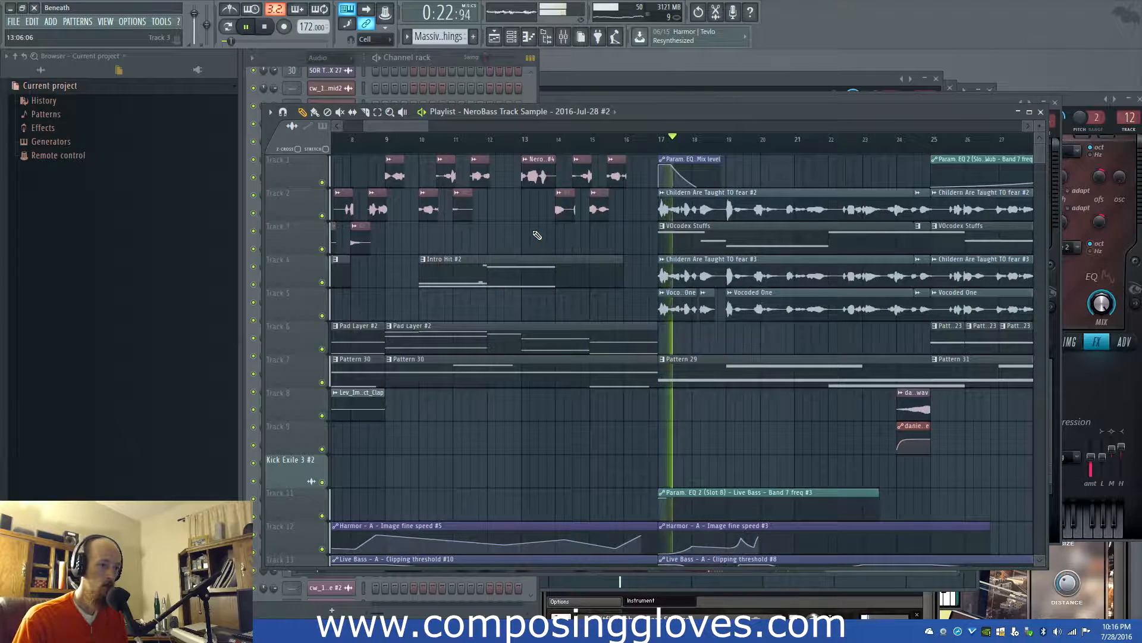
pyautogui.scroll(-4, 542, 326)
pyautogui.scroll(-3, 542, 326)
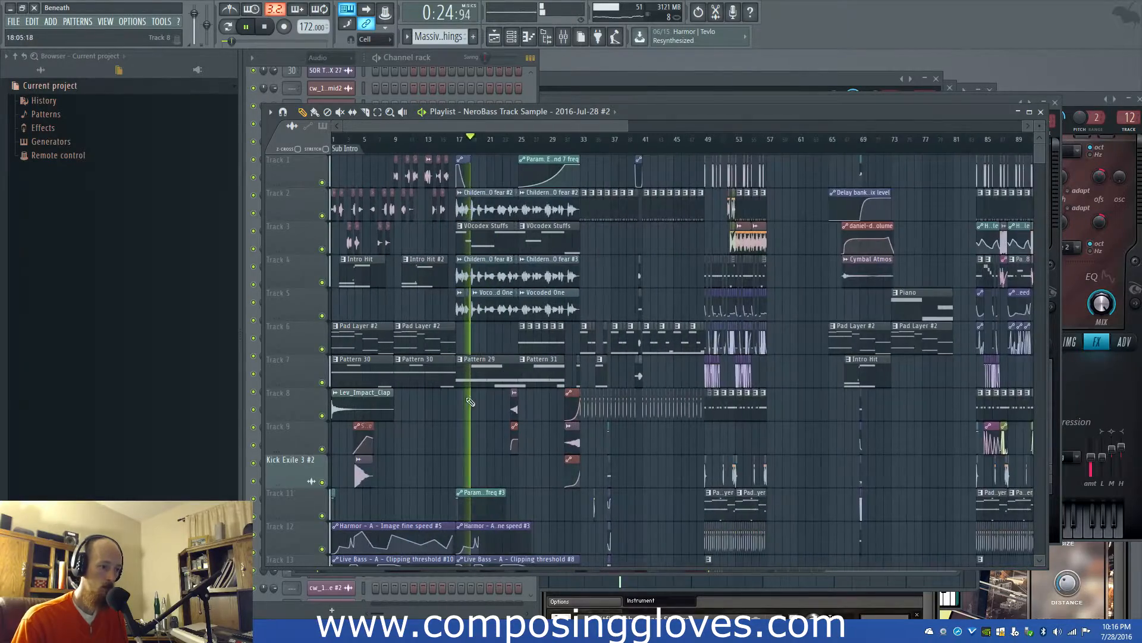
pyautogui.scroll(3, 463, 400)
pyautogui.moveTo(464, 401); pyautogui.dragTo(606, 382)
pyautogui.press('space')
# Open the Minor folder of Gloves Reversal within the Composing Gloves sample collection
pyautogui.click(41, 70)
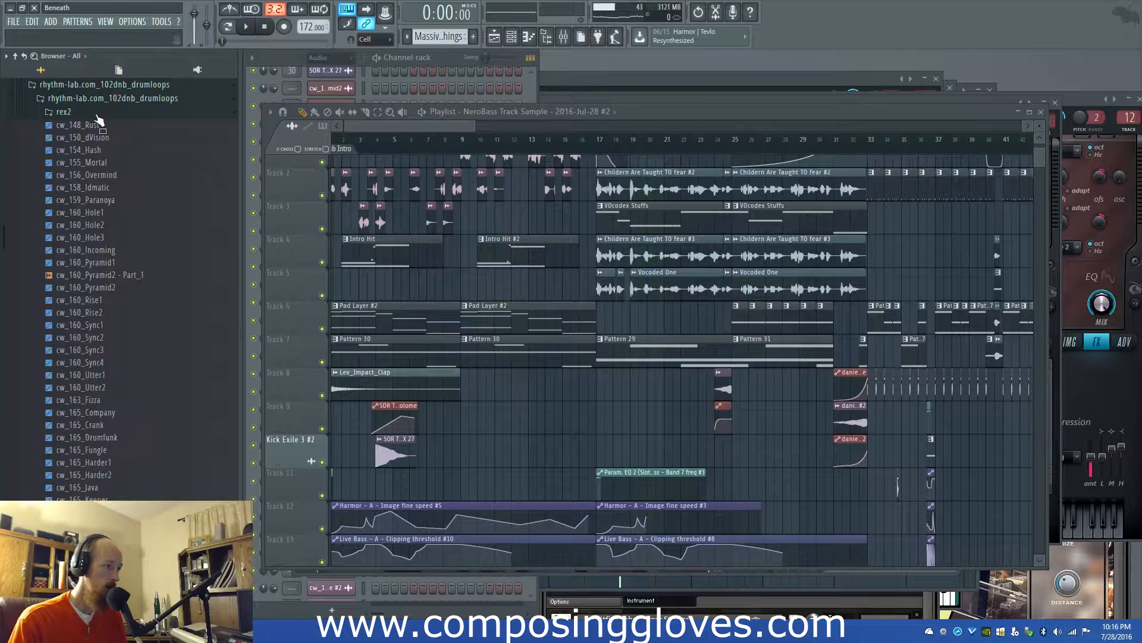
pyautogui.click(63, 112)
pyautogui.click(101, 310)
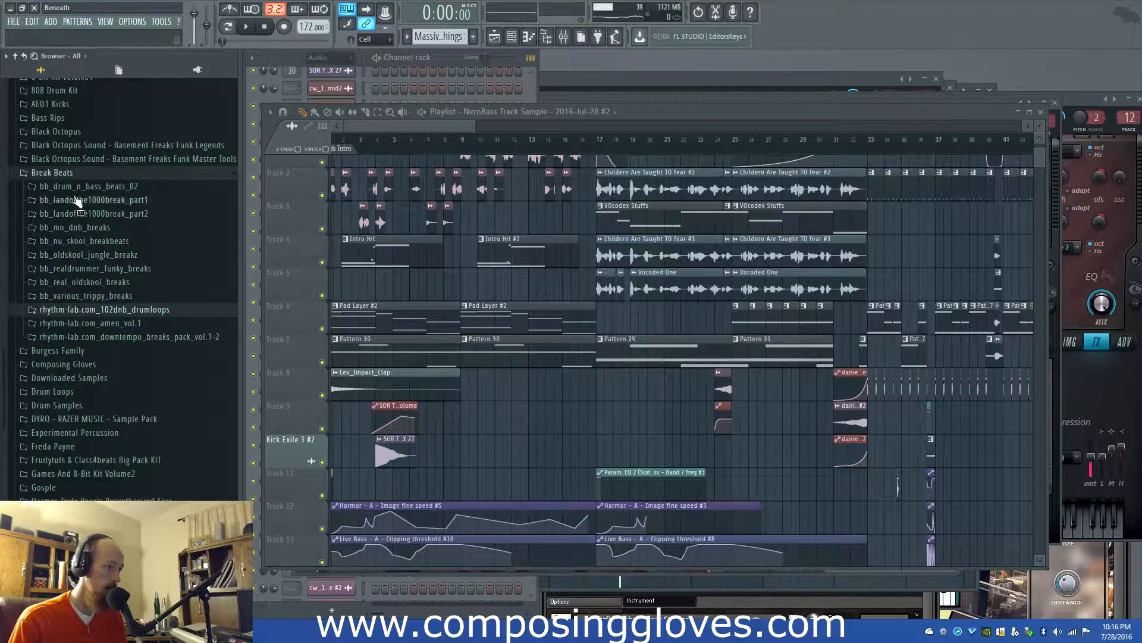
pyautogui.click(78, 172)
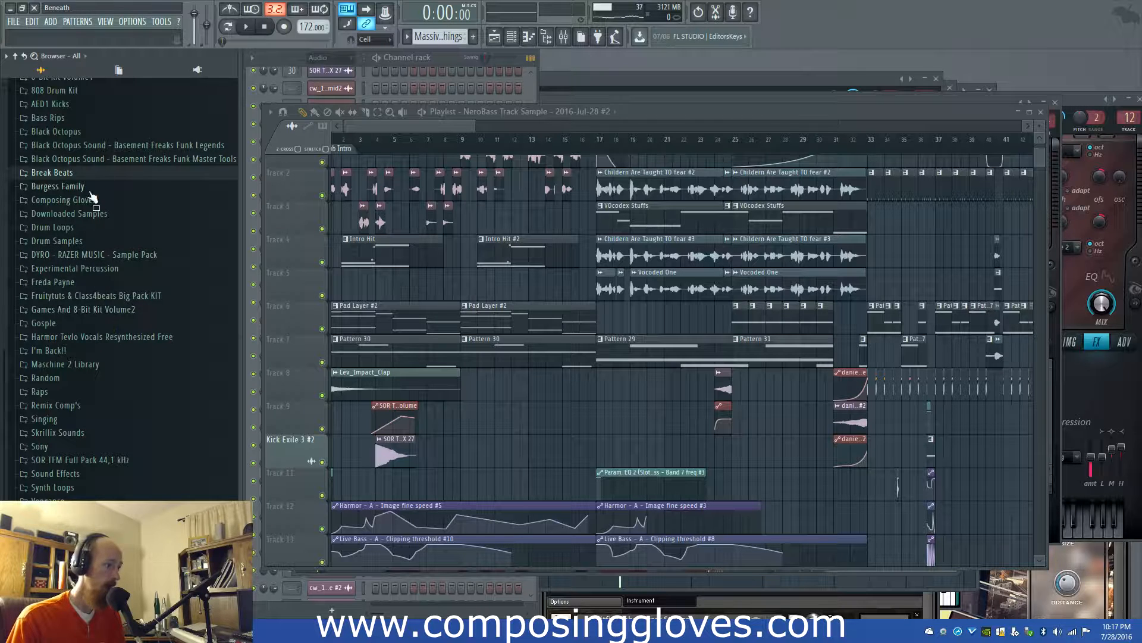
pyautogui.scroll(5, 92, 197)
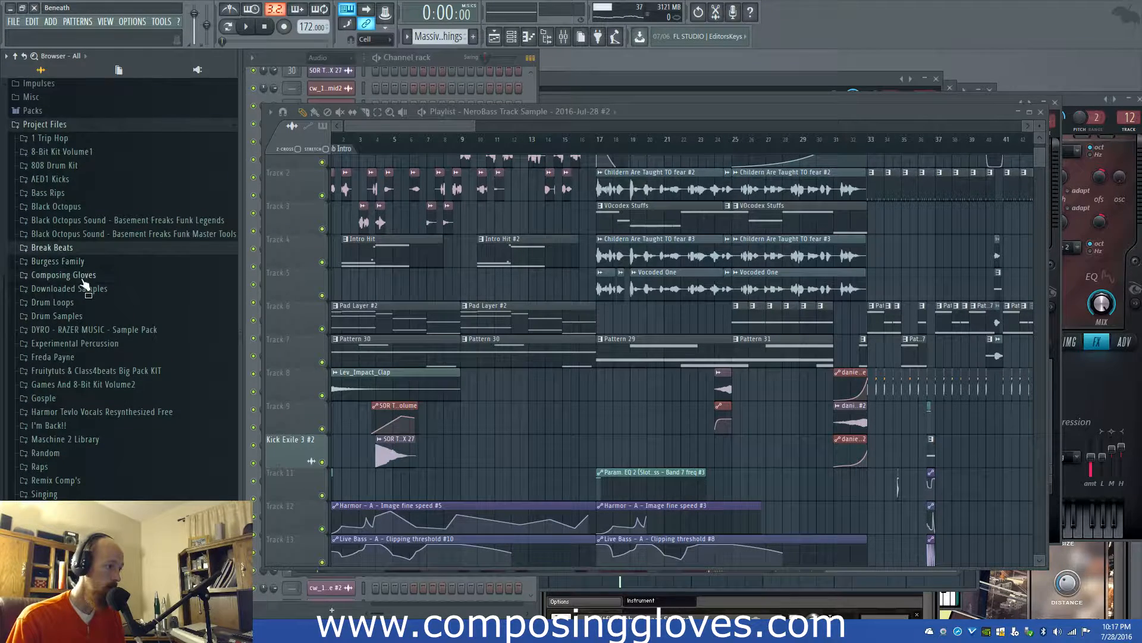
pyautogui.click(83, 277)
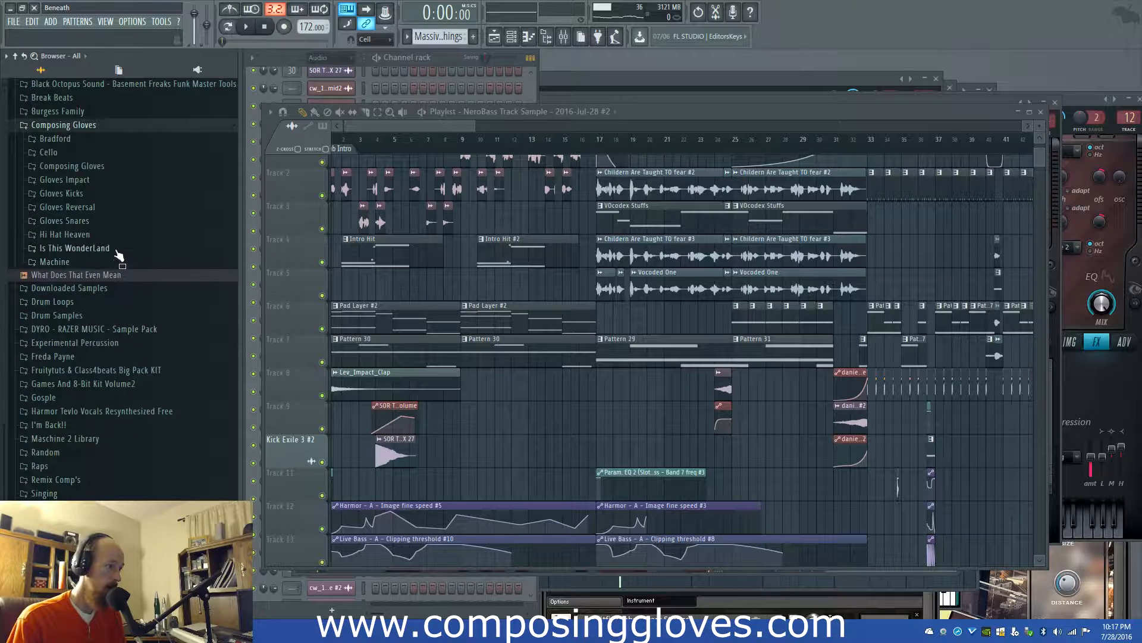
pyautogui.click(67, 207)
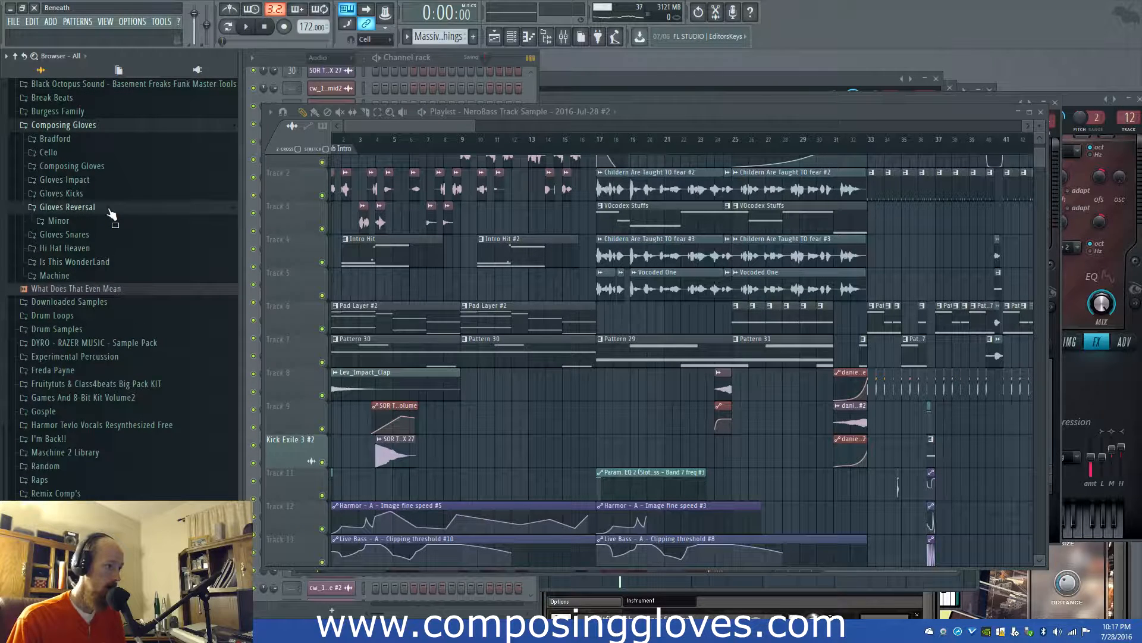
pyautogui.click(126, 226)
# Find F#_Gloves_Riff among the reversal samples and place it on Track 8, leading up to bar 17
pyautogui.scroll(-6, 127, 238)
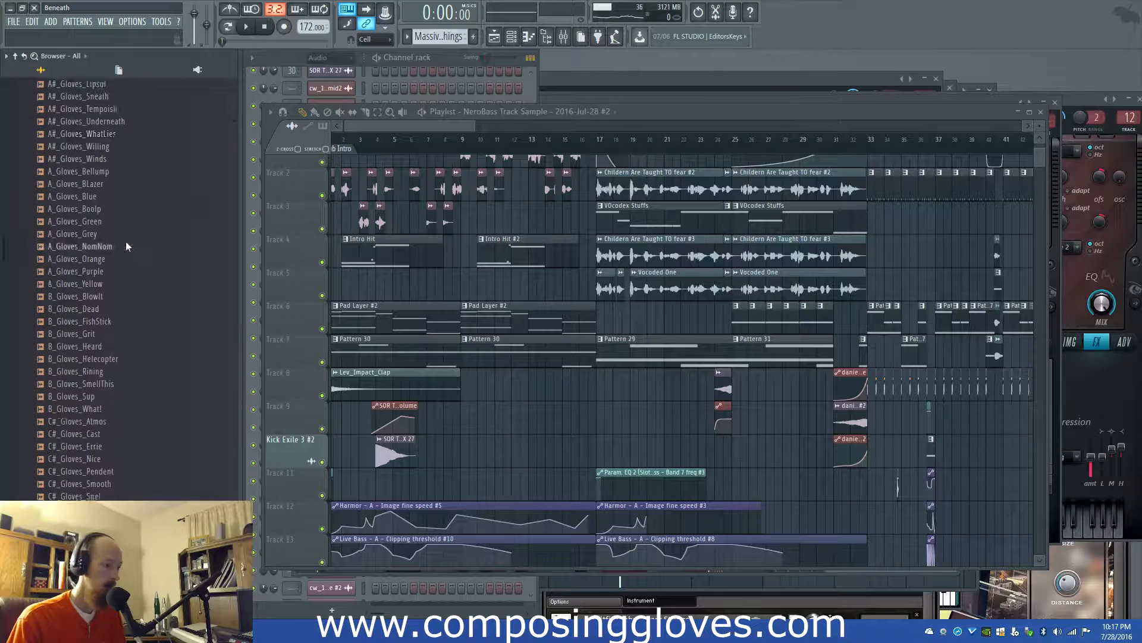
pyautogui.scroll(-6, 155, 333)
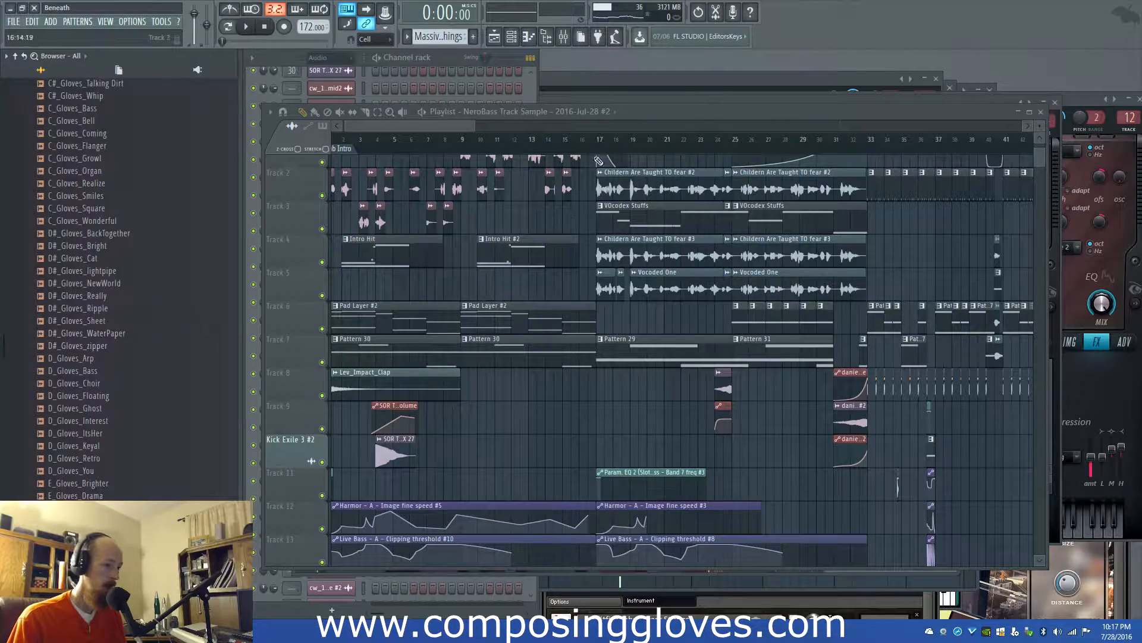
pyautogui.scroll(3, 494, 189)
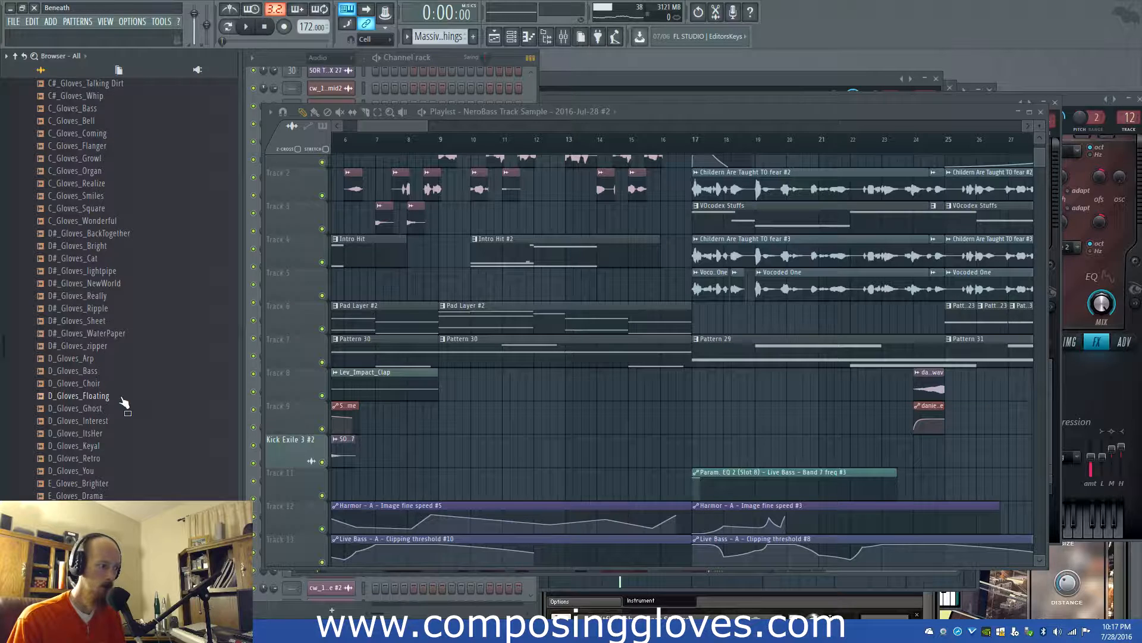
pyautogui.scroll(4, 159, 255)
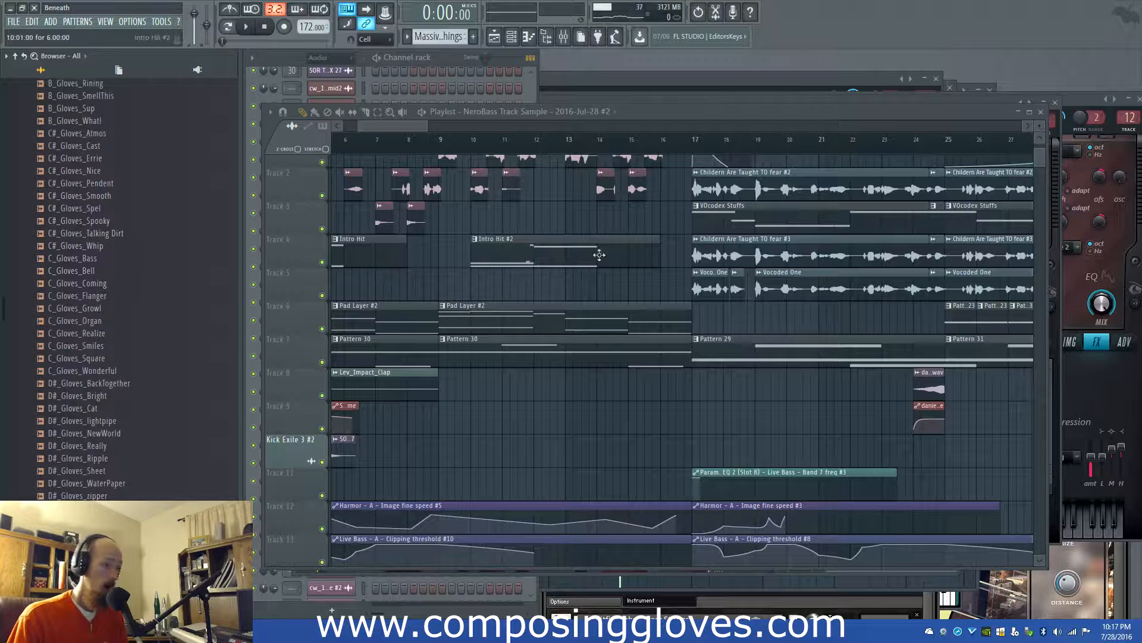
pyautogui.scroll(-15, 102, 352)
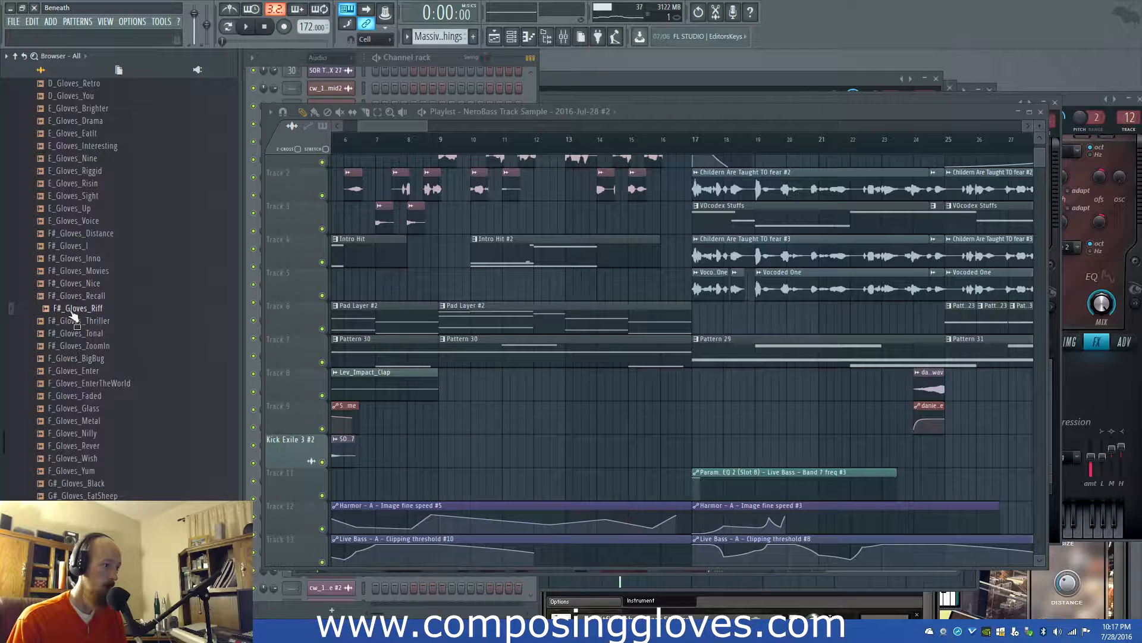
pyautogui.moveTo(521, 385); pyautogui.dragTo(523, 386)
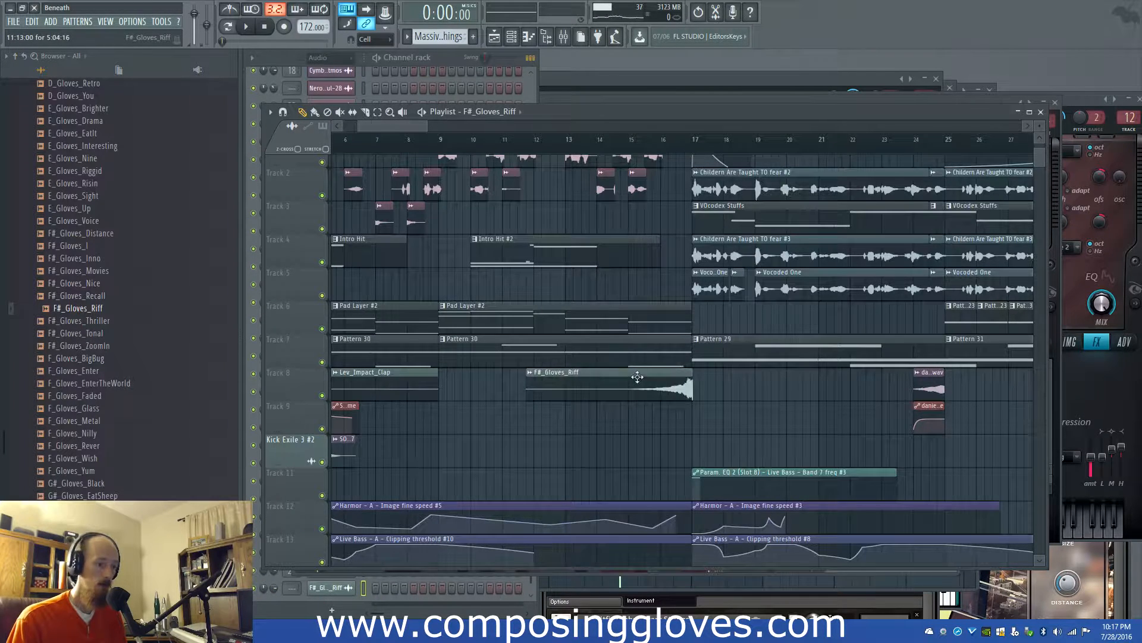
# Align the end of the F#_Gloves_Riff clip with the start of bar 17 and play the transition
pyautogui.scroll(3, 637, 377)
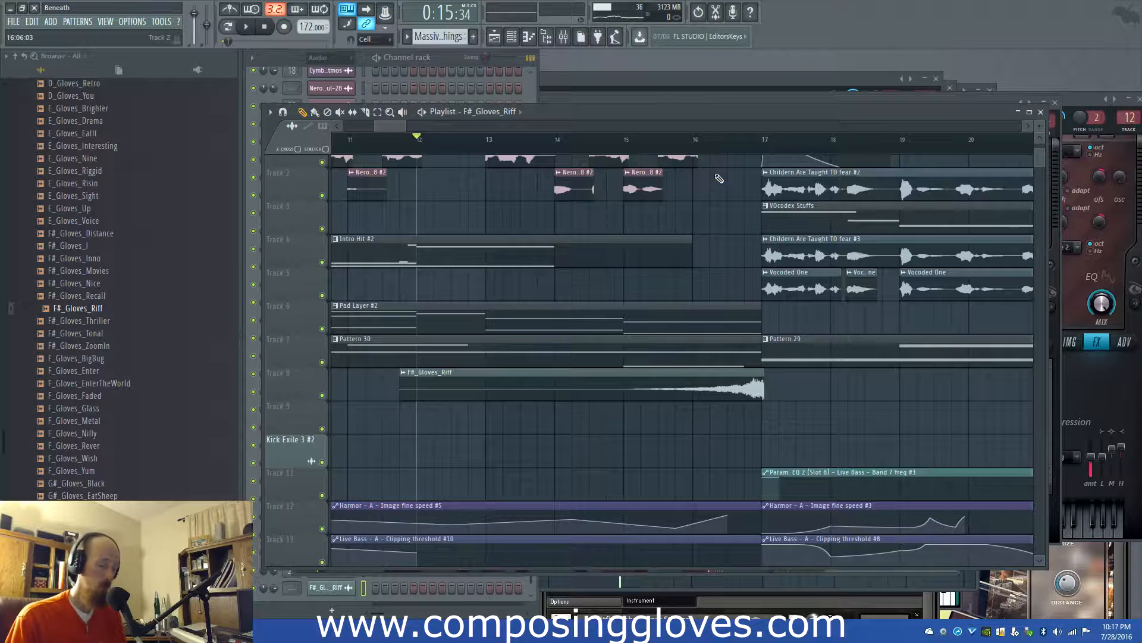
pyautogui.scroll(6, 794, 428)
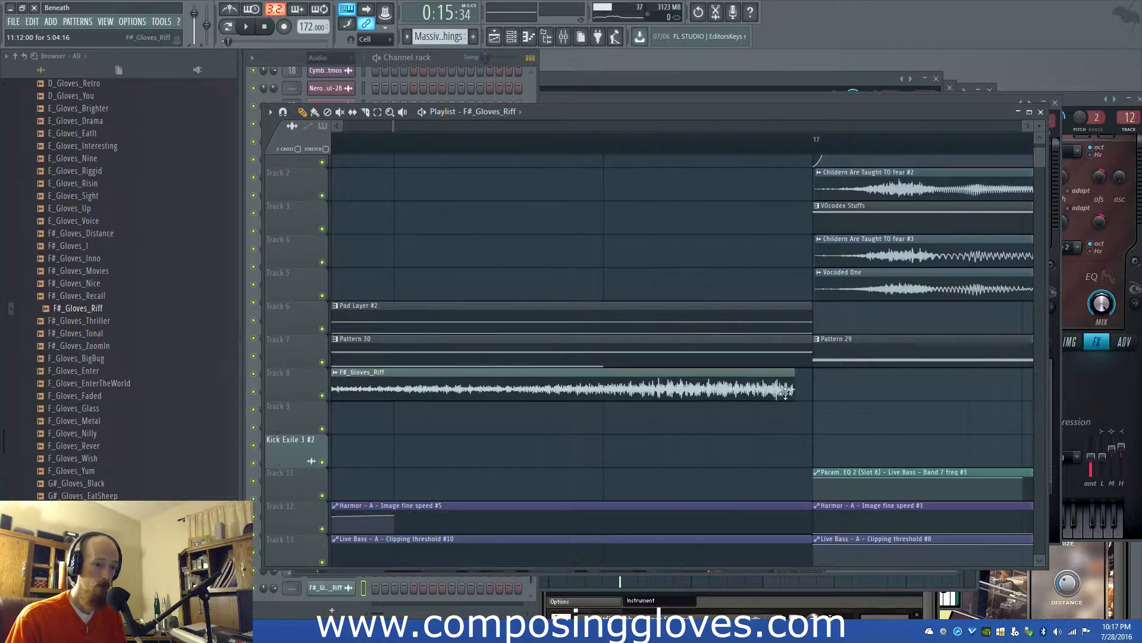
pyautogui.moveTo(795, 389); pyautogui.dragTo(763, 390)
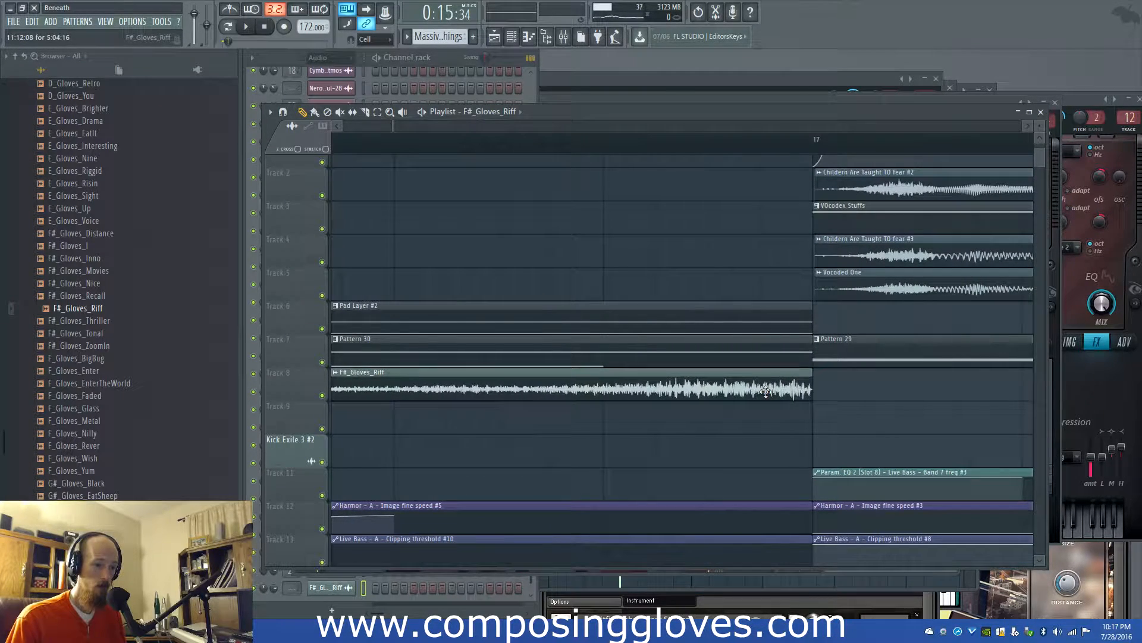
pyautogui.scroll(-3, 580, 316)
pyautogui.scroll(-3, 580, 316)
pyautogui.scroll(-2, 530, 282)
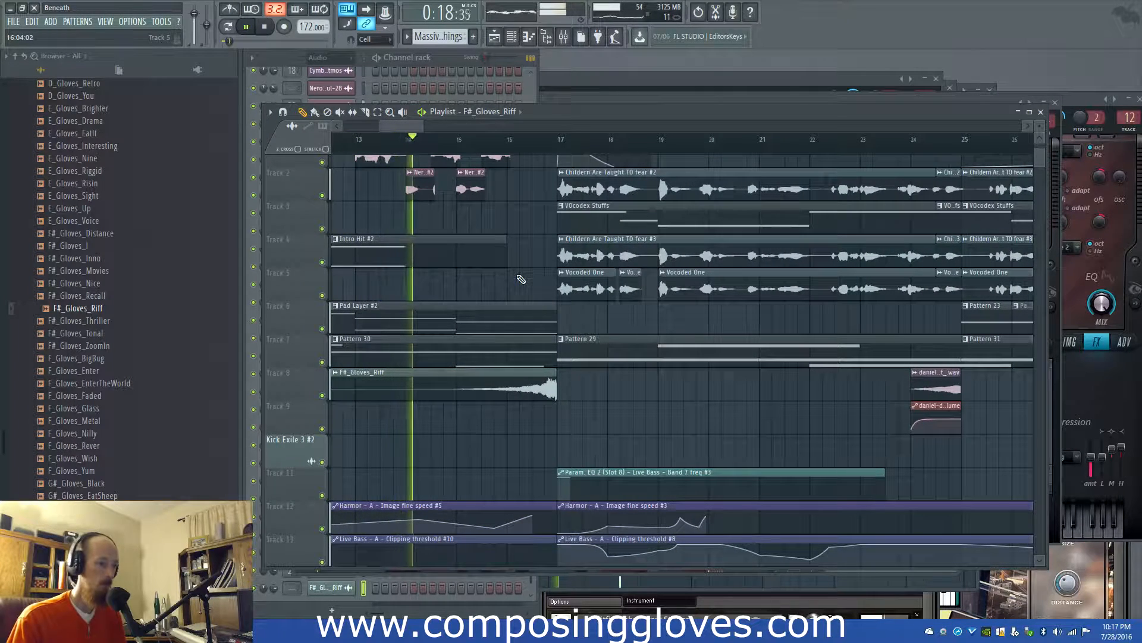
pyautogui.press('space')
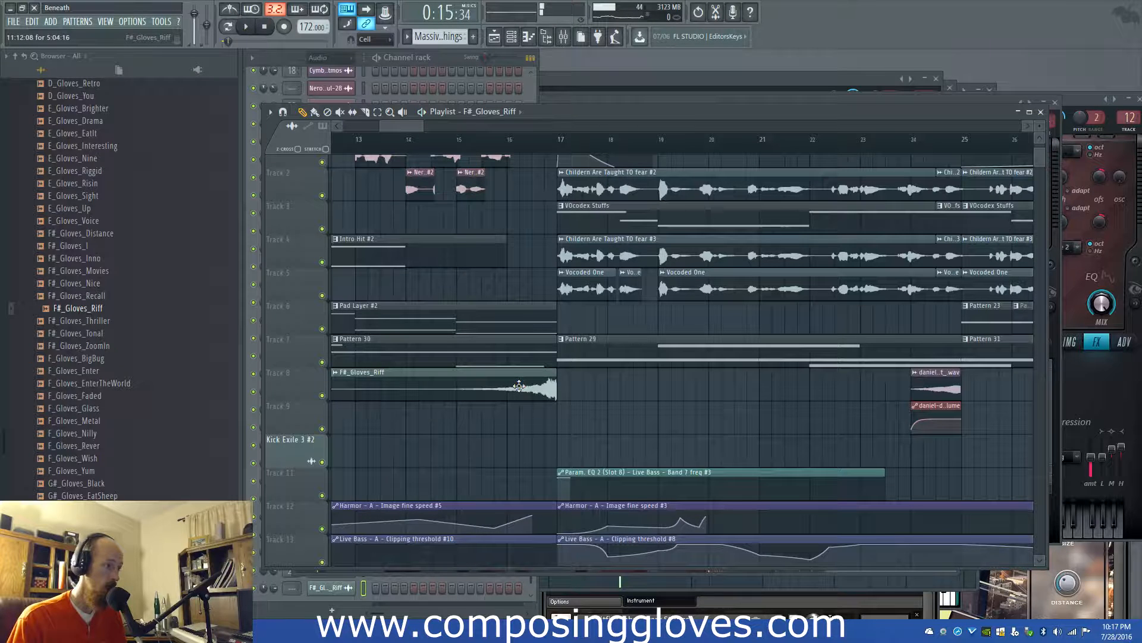
# Reverse the F#_Gloves_Riff clip, try Thriller, Tonal and ZoomIn as replacements, and load F#_Gloves_Tonal with Auto stretching and adjusted pitch
pyautogui.doubleClick(519, 386)
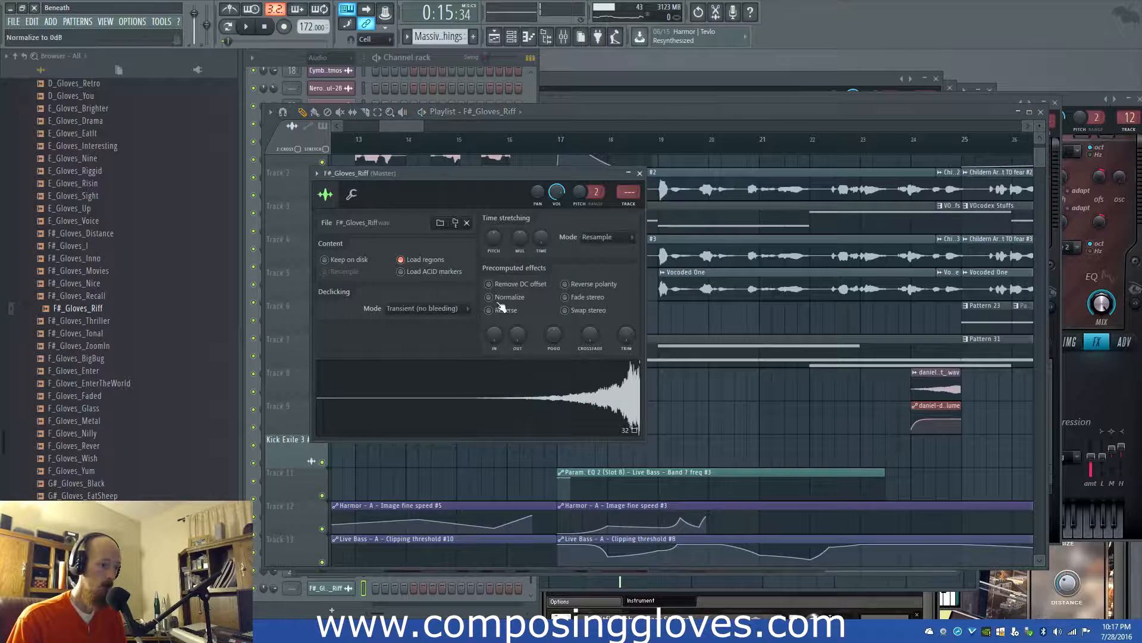
pyautogui.click(489, 310)
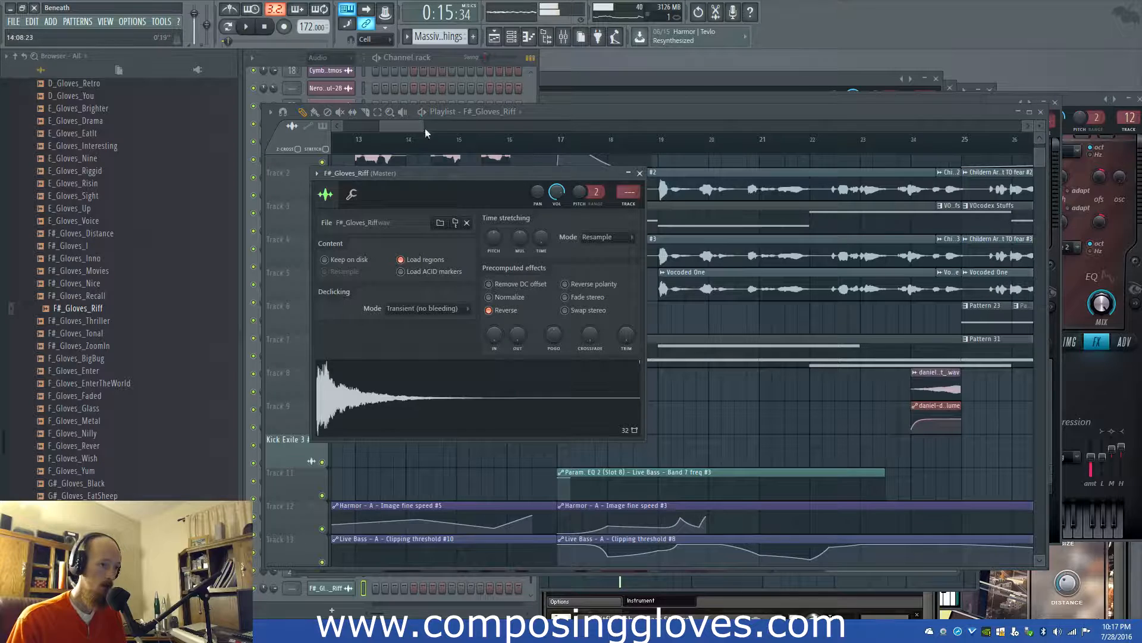
pyautogui.moveTo(100, 322); pyautogui.dragTo(386, 403)
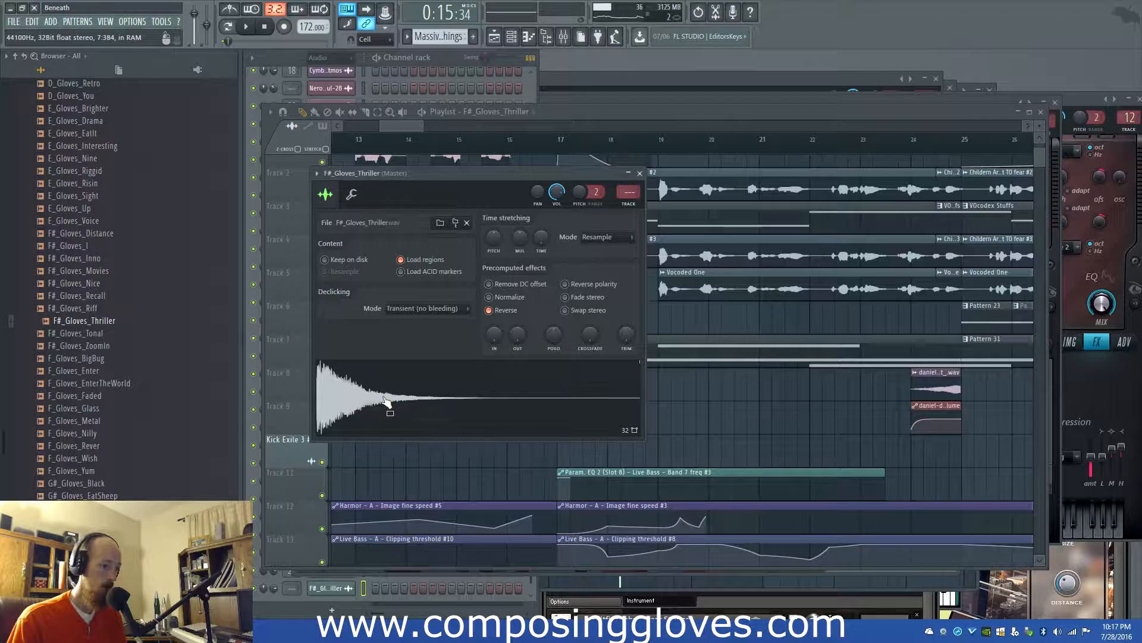
pyautogui.moveTo(106, 341); pyautogui.dragTo(364, 398)
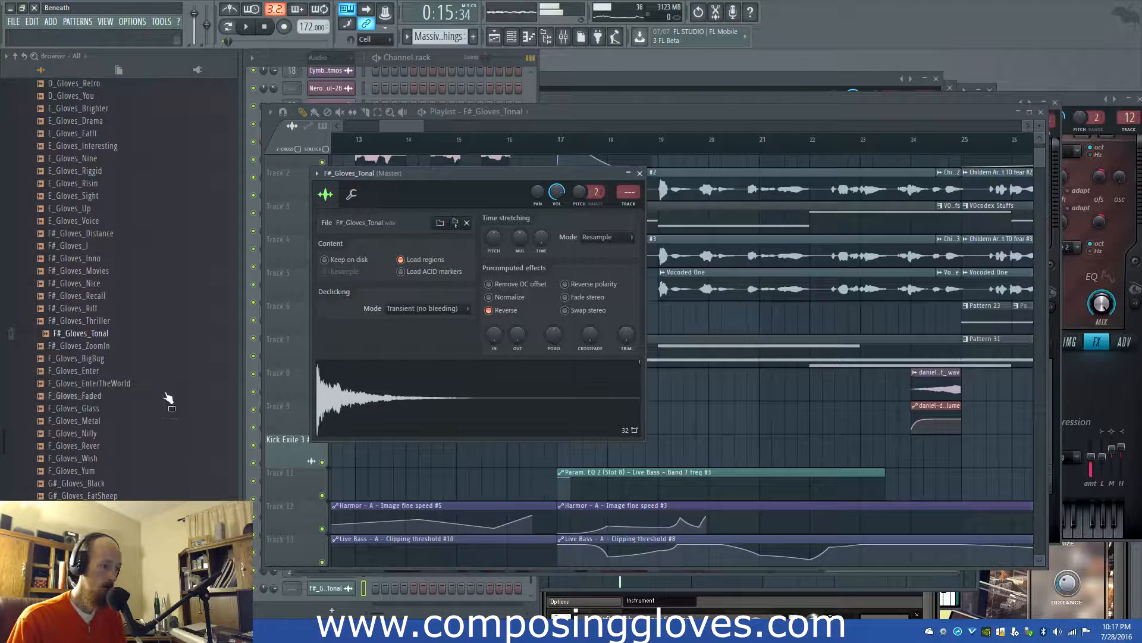
pyautogui.moveTo(107, 351); pyautogui.dragTo(378, 400)
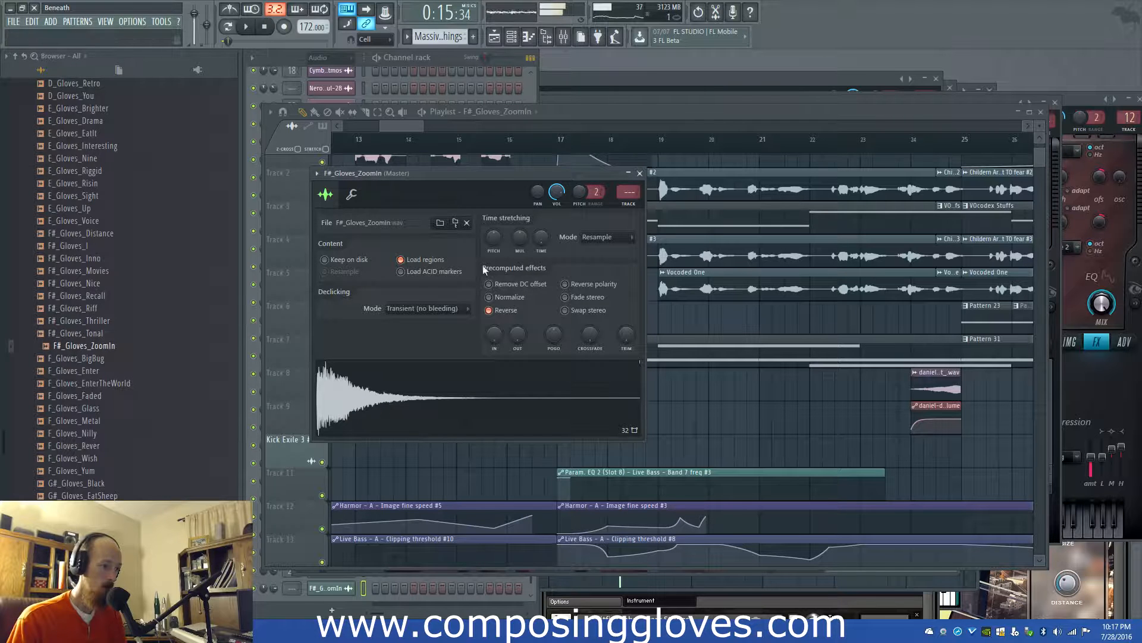
pyautogui.moveTo(96, 329); pyautogui.dragTo(486, 396)
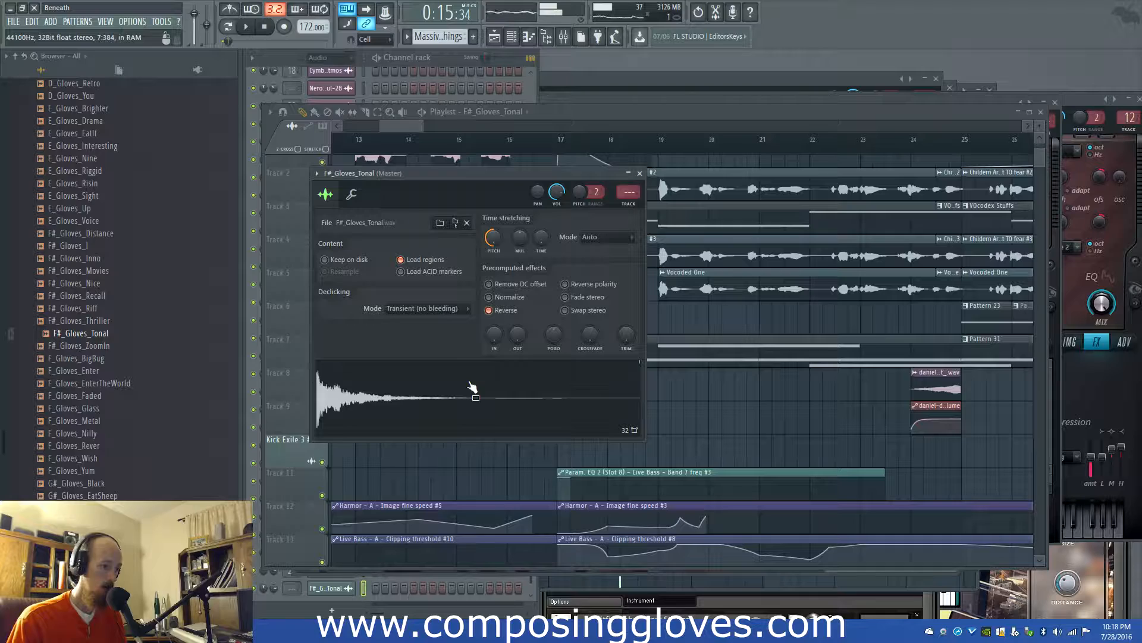
# Move the reversed F#_Gloves_Tonal clip to Track 9 so that it starts exactly at bar 17
pyautogui.click(402, 129)
pyautogui.moveTo(426, 389); pyautogui.dragTo(709, 442)
pyautogui.scroll(8, 535, 440)
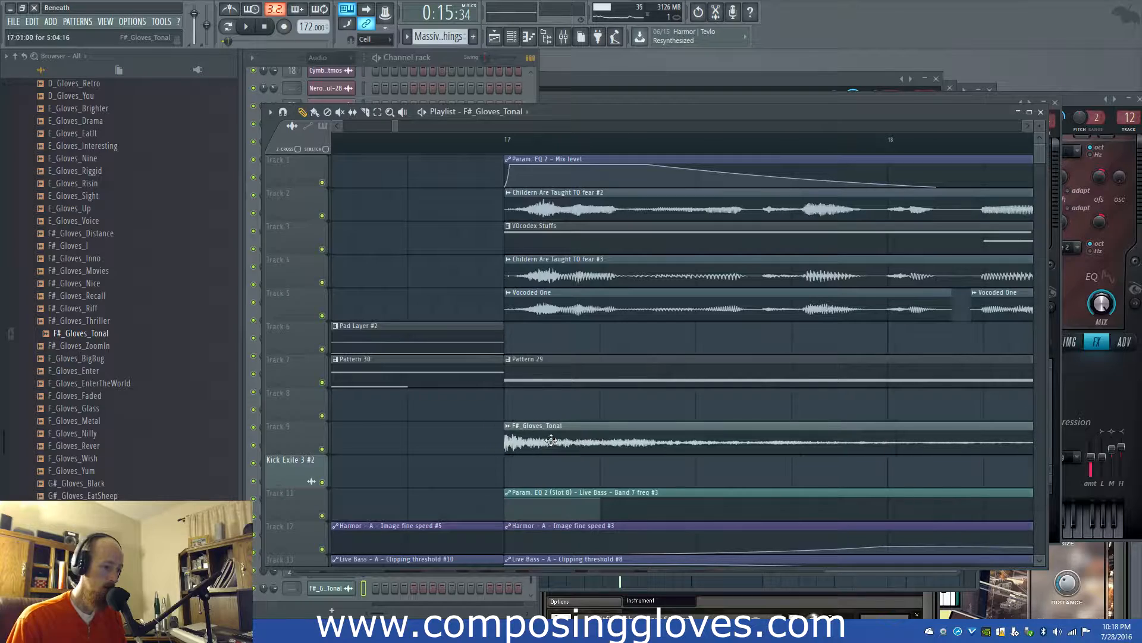
pyautogui.scroll(-8, 463, 415)
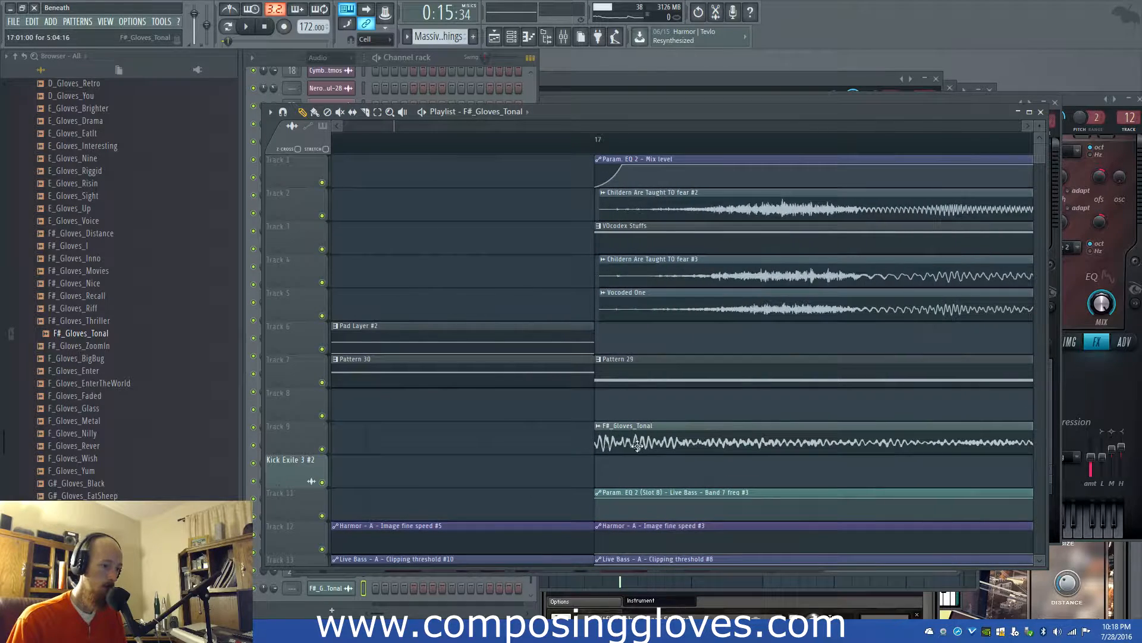
pyautogui.scroll(-4, 418, 393)
# Audition more reversal samples and place G_Gloves_TheTube on Track 8 as a riser leading up to bar 17
pyautogui.scroll(-10, 101, 247)
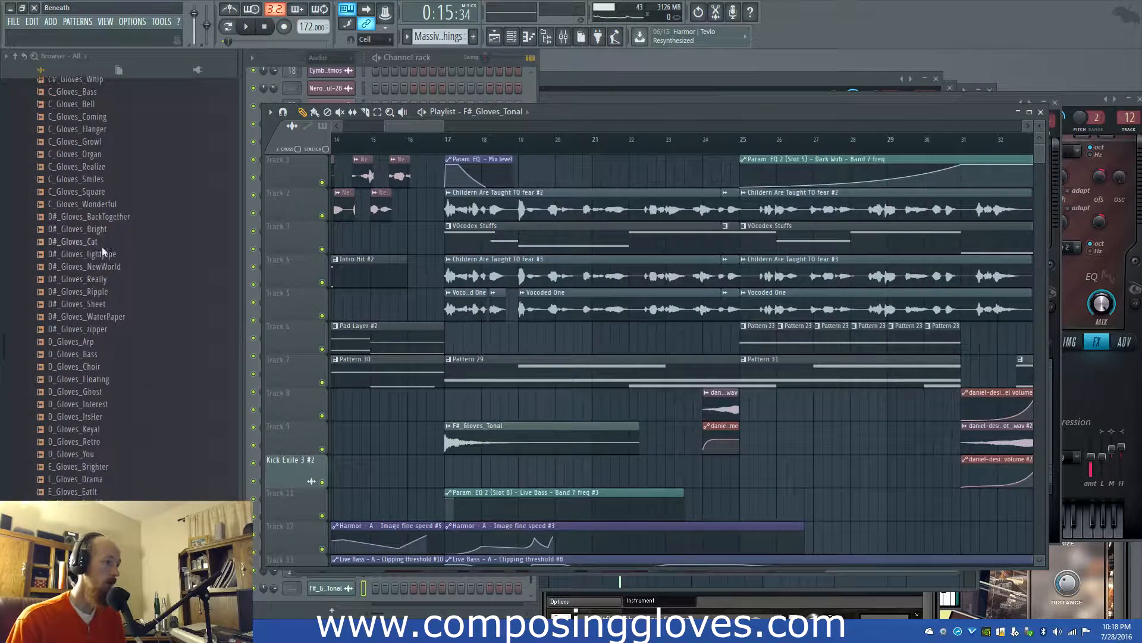
pyautogui.scroll(9, 92, 280)
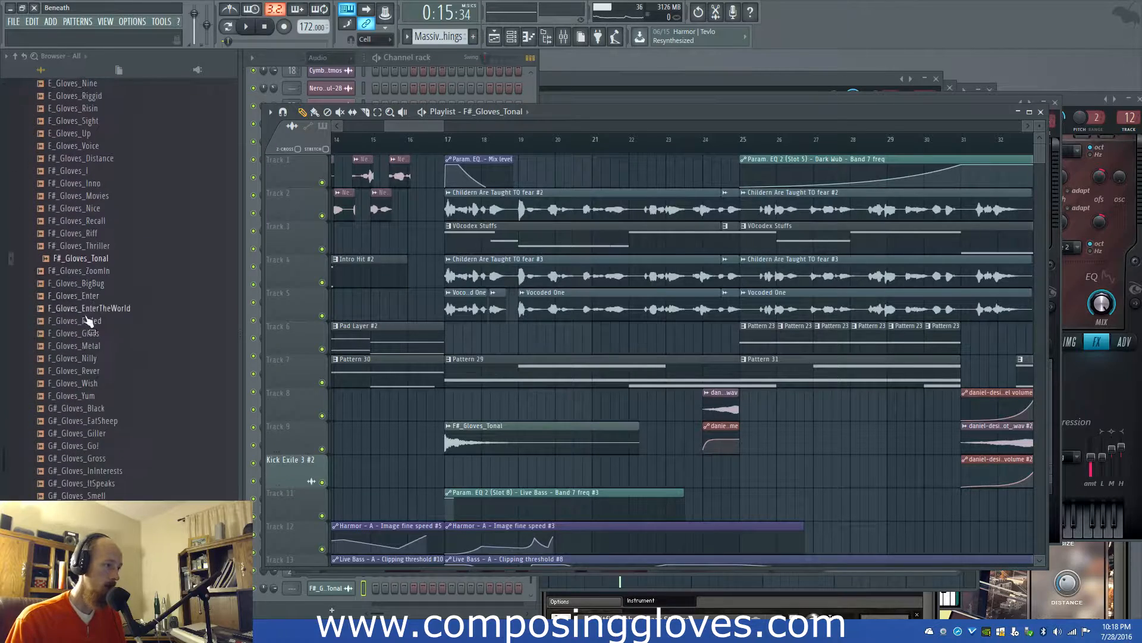
pyautogui.scroll(-4, 103, 443)
pyautogui.click(85, 437)
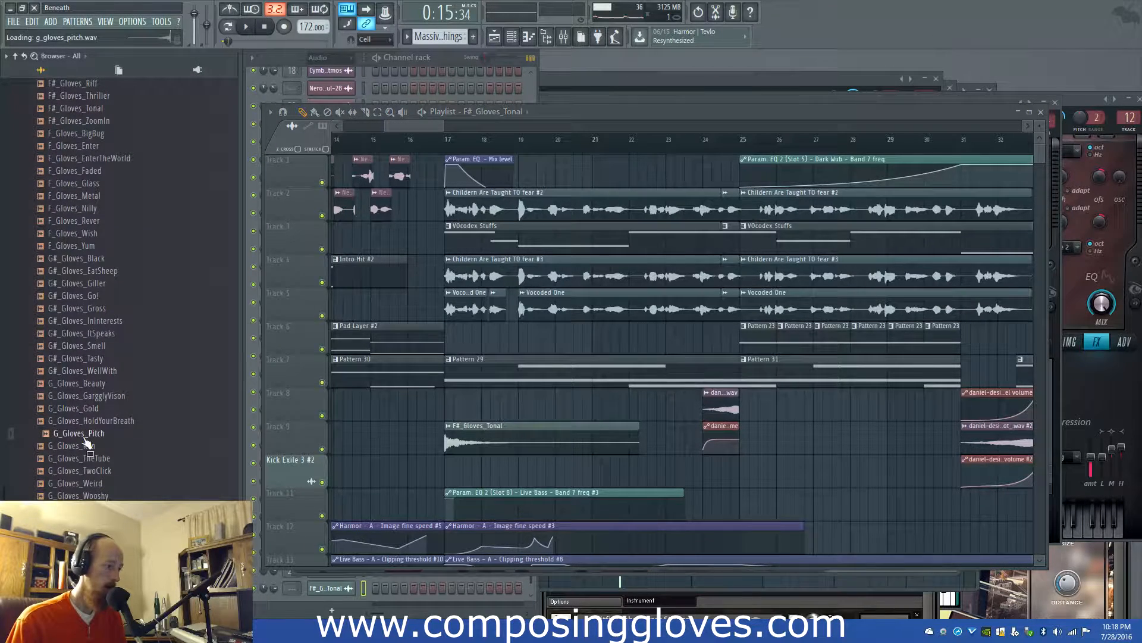
pyautogui.moveTo(348, 434); pyautogui.dragTo(413, 404)
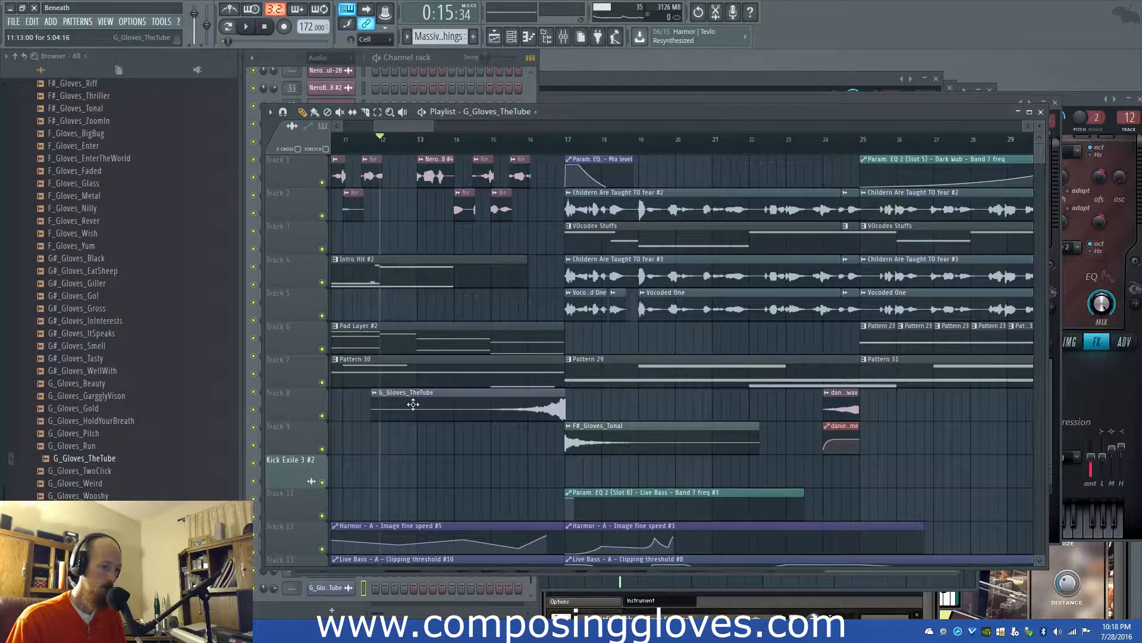
# Align the end of the G_Gloves_TheTube clip with bar 17, play the transition, and return to the F and F# reversal samples
pyautogui.scroll(5, 573, 416)
pyautogui.moveTo(513, 410); pyautogui.dragTo(502, 411)
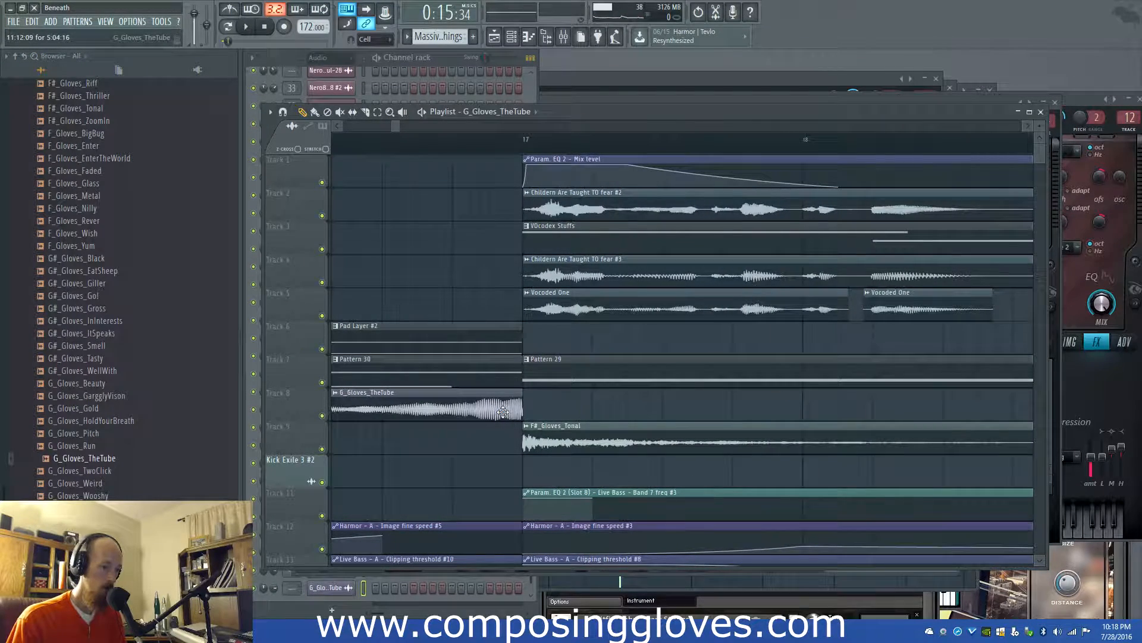
pyautogui.scroll(8, 499, 408)
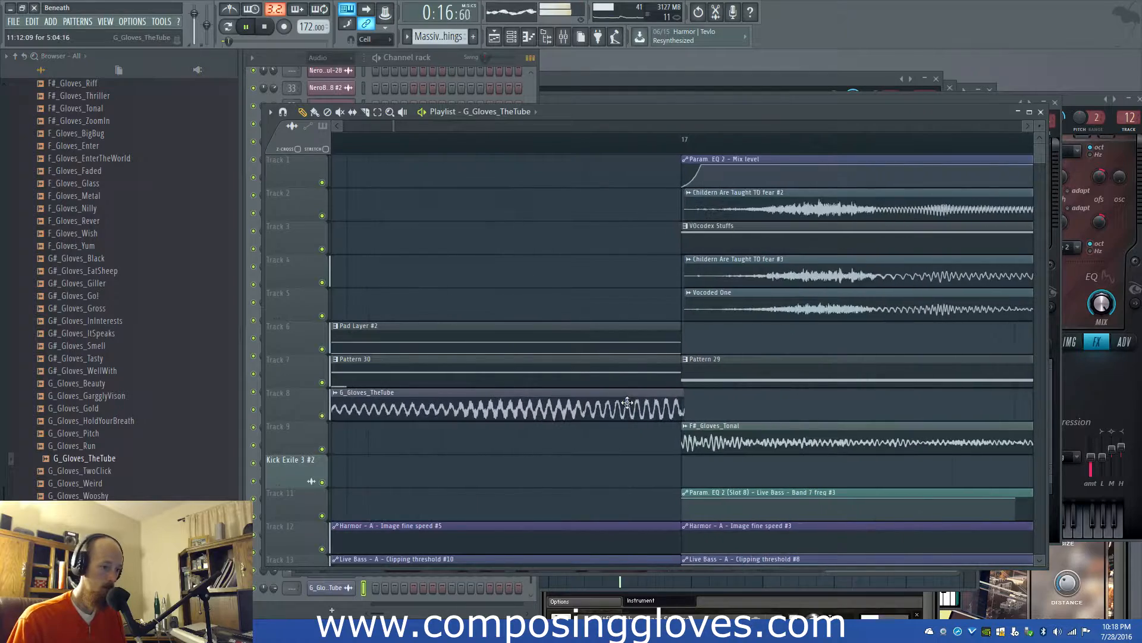
pyautogui.scroll(-8, 500, 408)
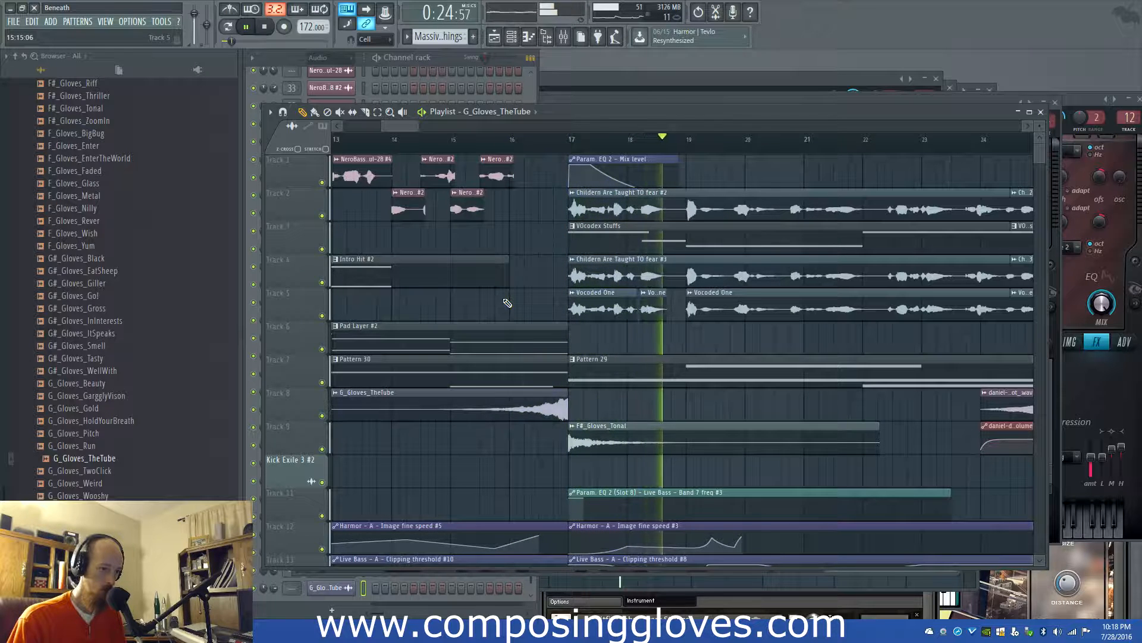
pyautogui.press('space')
pyautogui.scroll(6, 101, 355)
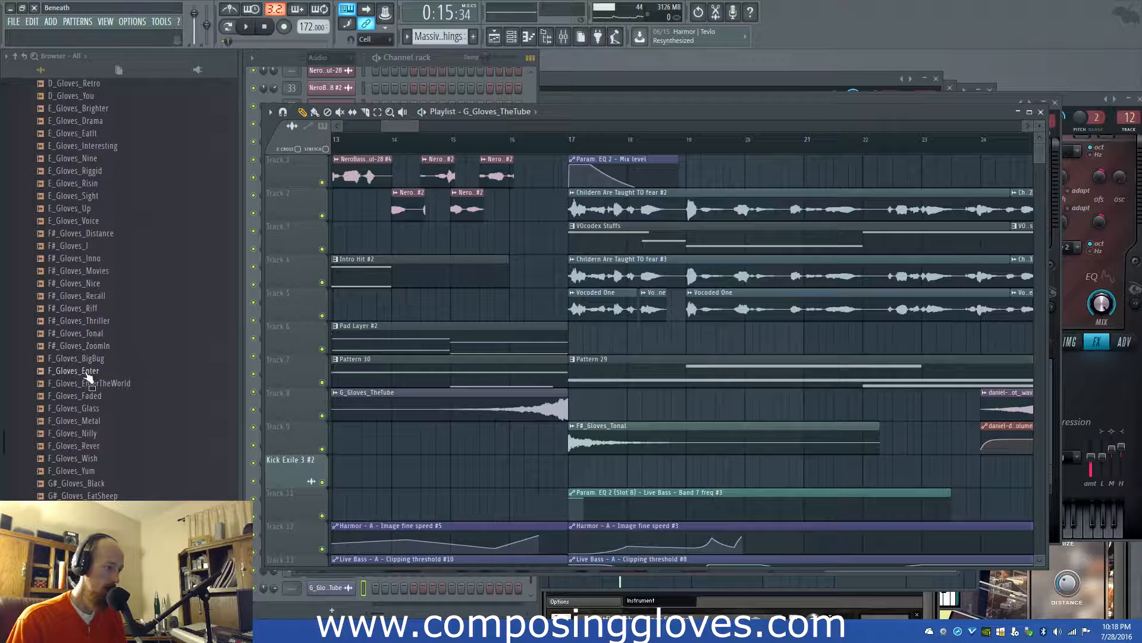
# Try ZoomIn, Thriller, Riff and Recall in place of the F#_Gloves_Tonal sample, leaving F#_Gloves_Recall loaded
pyautogui.moveTo(67, 351); pyautogui.dragTo(526, 438)
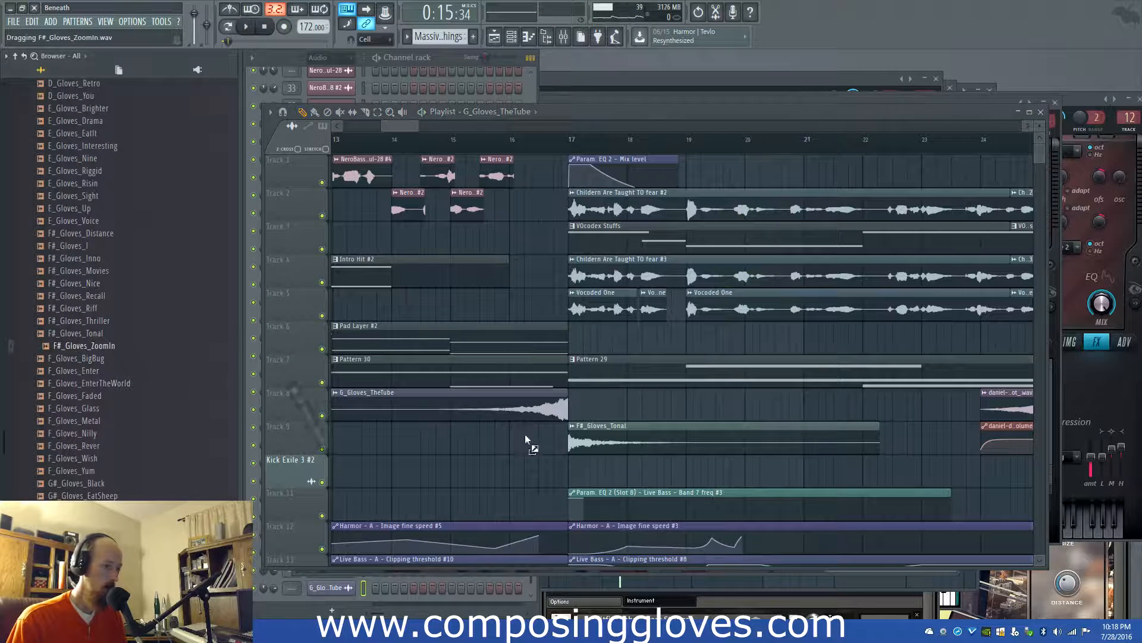
pyautogui.moveTo(595, 441); pyautogui.dragTo(594, 437)
pyautogui.doubleClick(588, 448)
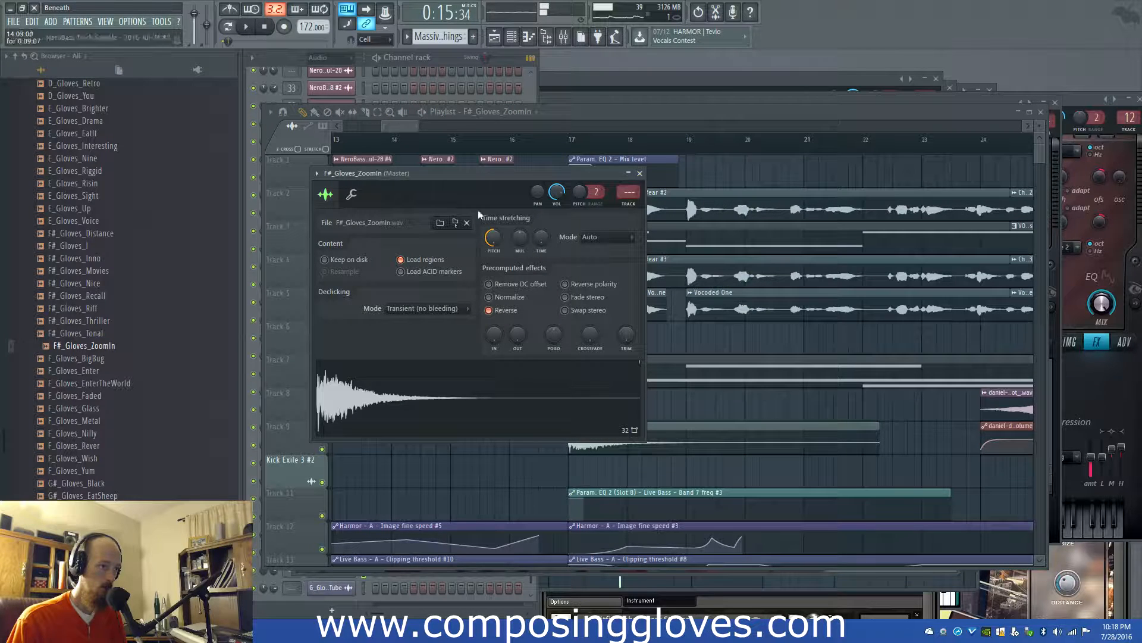
pyautogui.moveTo(89, 320); pyautogui.dragTo(167, 337)
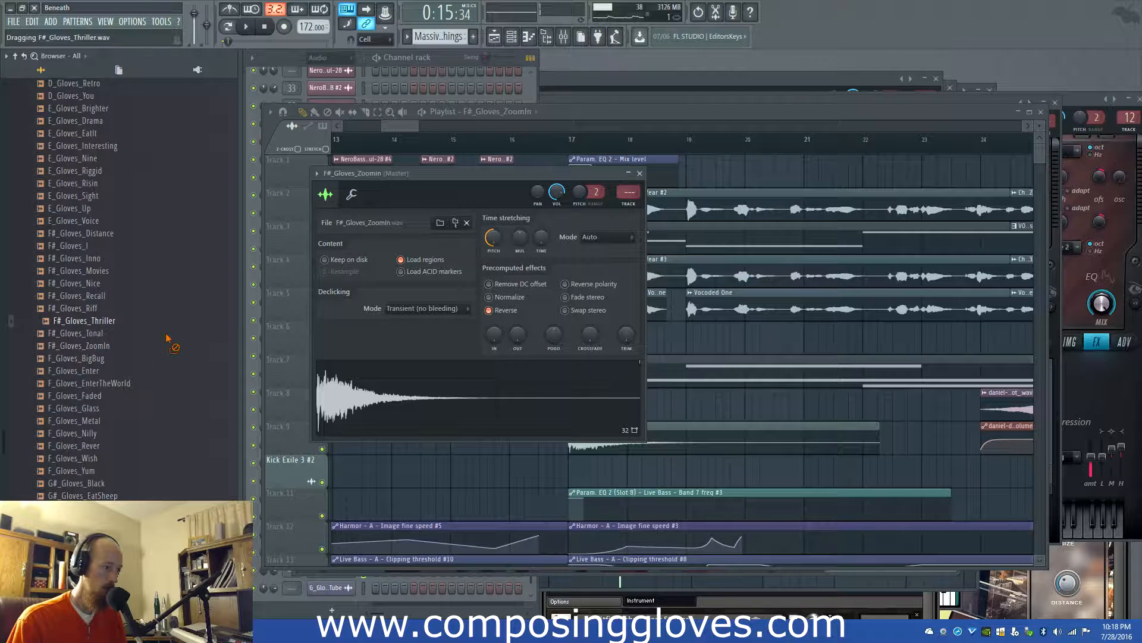
pyautogui.moveTo(428, 411); pyautogui.dragTo(349, 405)
pyautogui.moveTo(75, 308); pyautogui.dragTo(344, 410)
pyautogui.moveTo(99, 296); pyautogui.dragTo(374, 405)
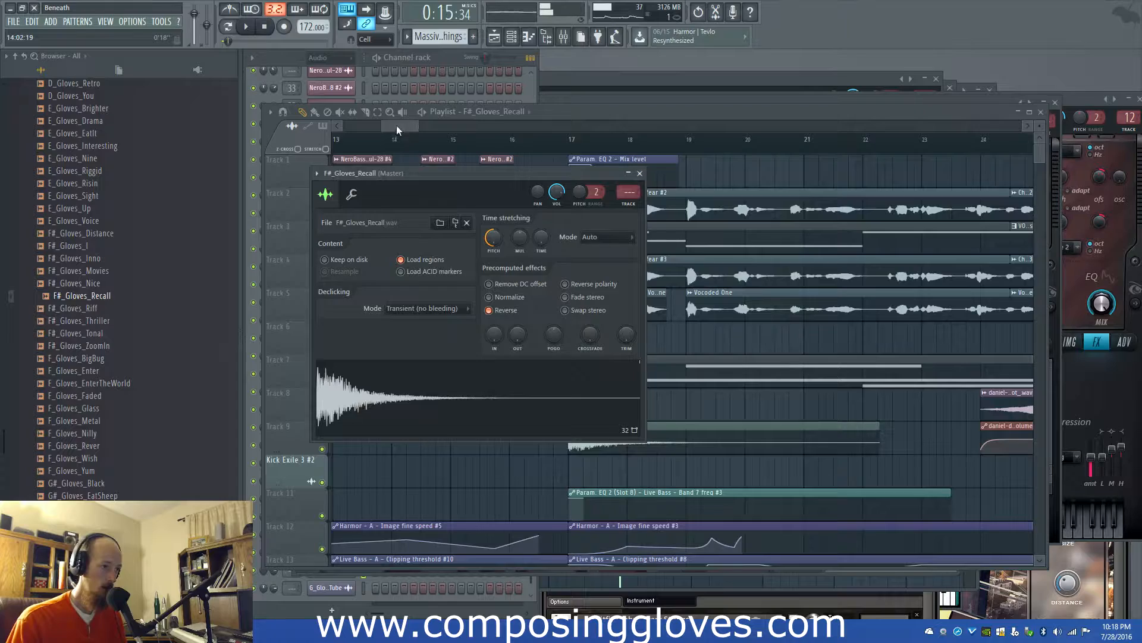
# Play the transition from around bar 12 into bar 17 and open the G_Gloves_TheTube channel settings
pyautogui.moveTo(396, 126); pyautogui.dragTo(394, 199)
pyautogui.scroll(5, 530, 169)
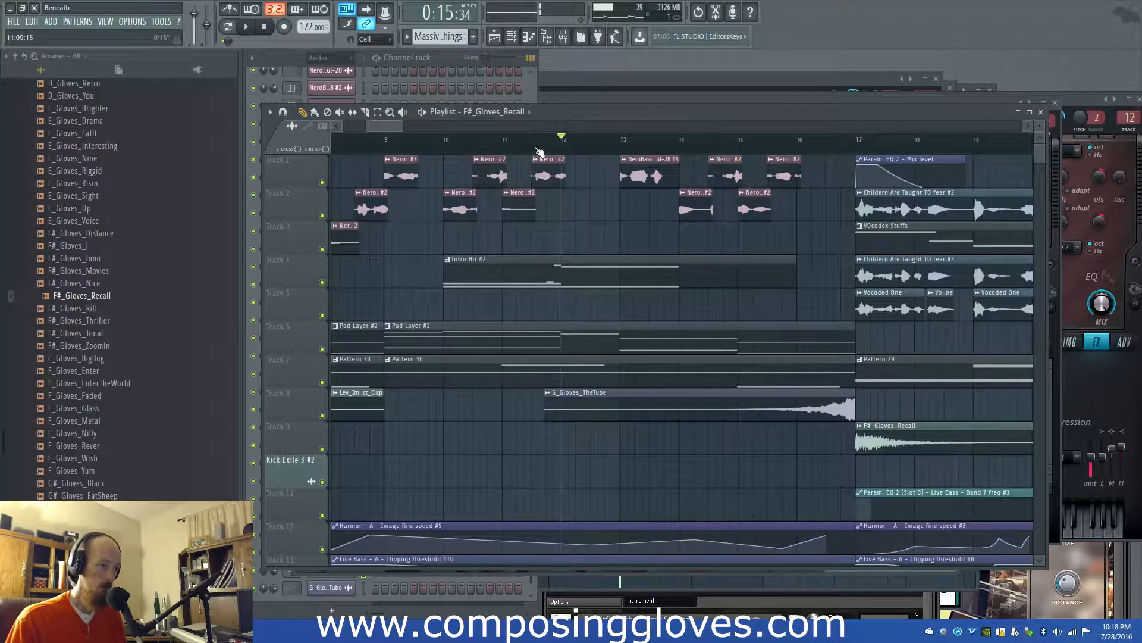
pyautogui.click(533, 146)
pyautogui.press('space')
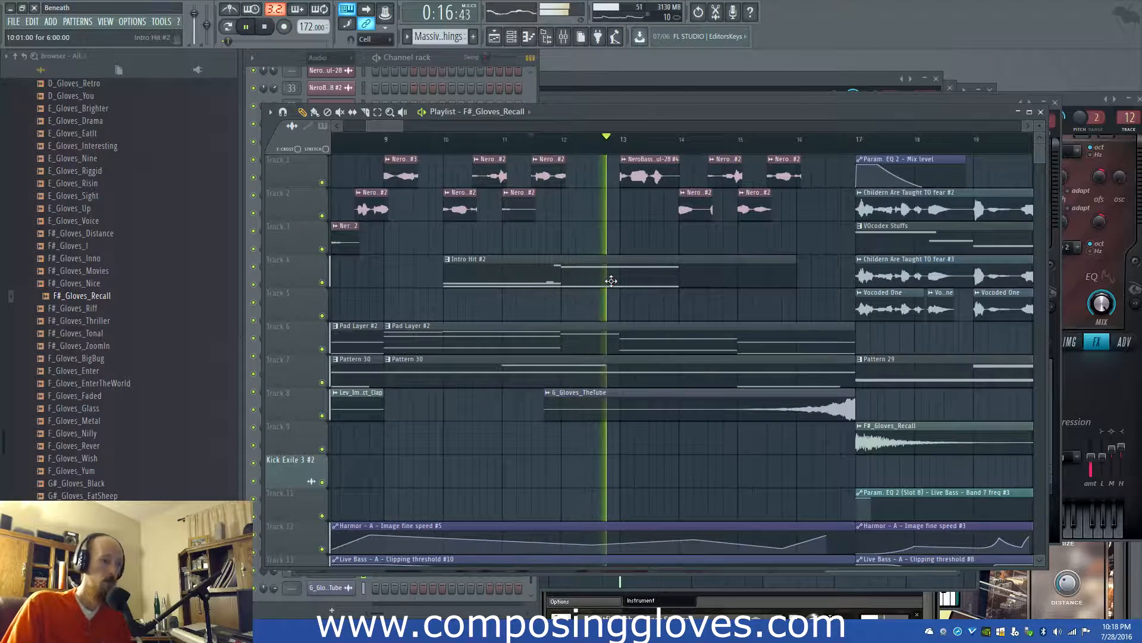
pyautogui.scroll(-4, 530, 330)
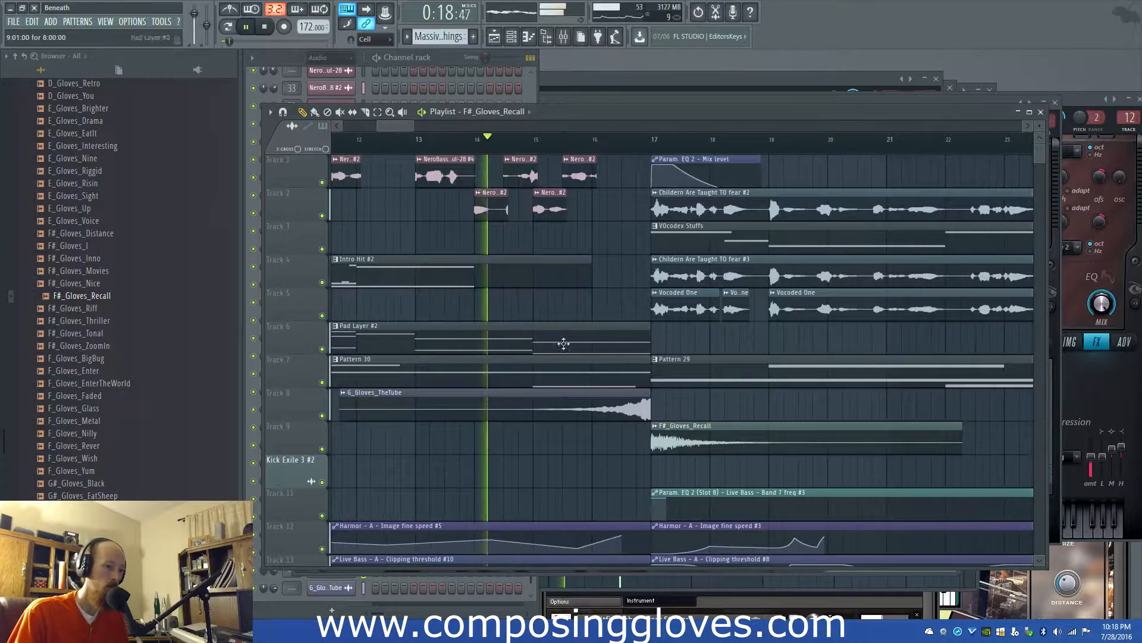
pyautogui.doubleClick(535, 402)
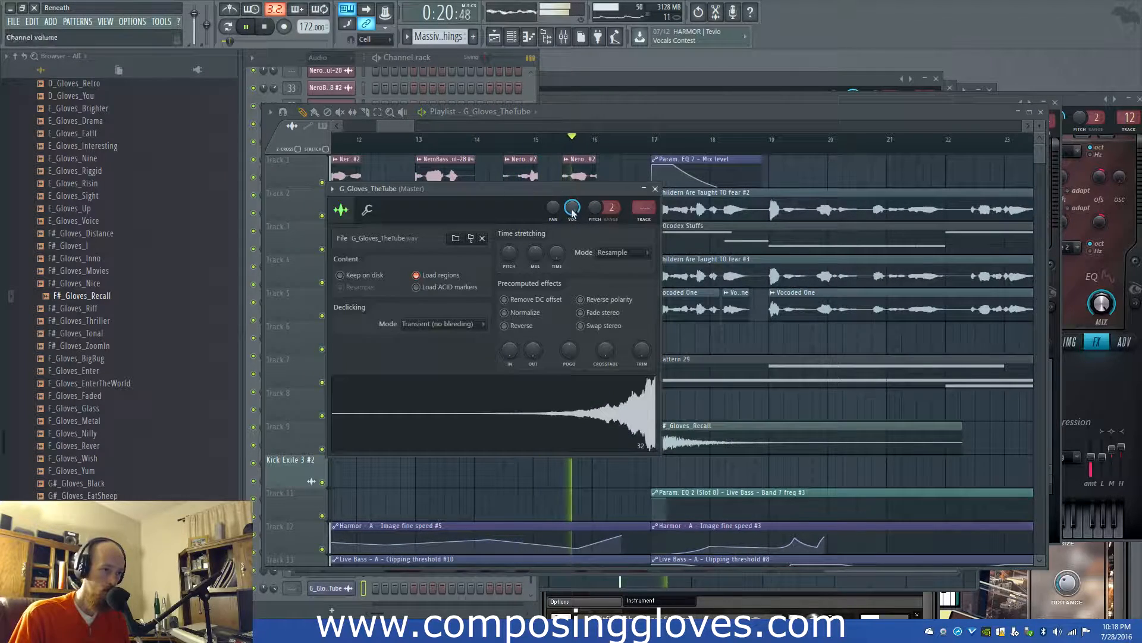
pyautogui.moveTo(400, 126); pyautogui.dragTo(413, 127)
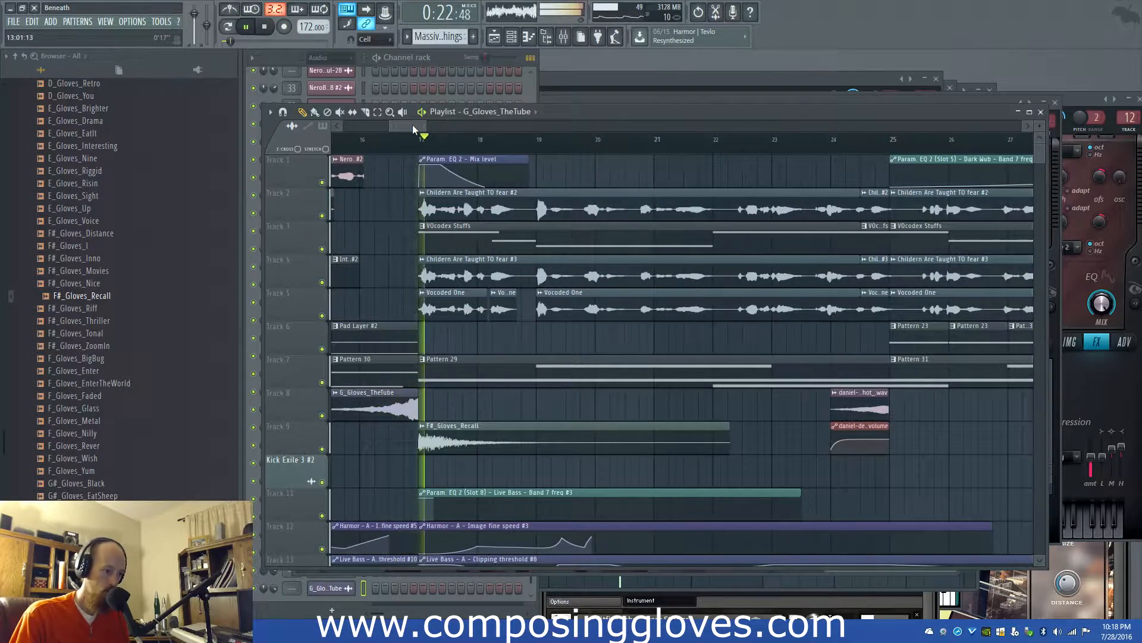
pyautogui.press('space')
# Delete the F#_Gloves_Recall clip from Track 9 and collapse the Gloves Reversal folder
pyautogui.rightClick(483, 443)
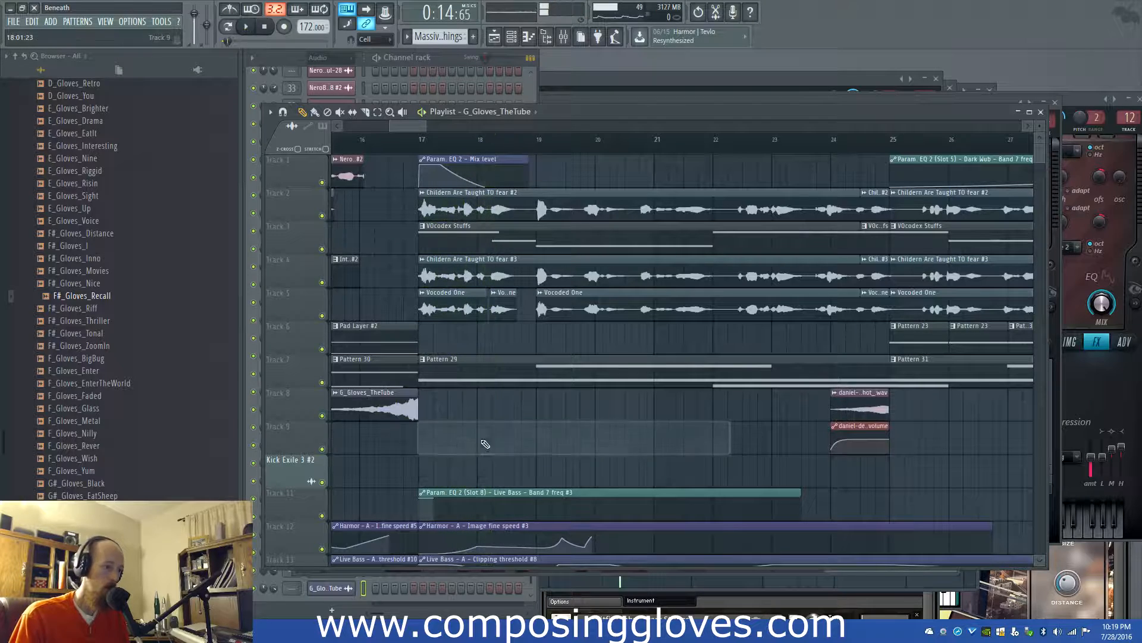
pyautogui.scroll(15, 132, 339)
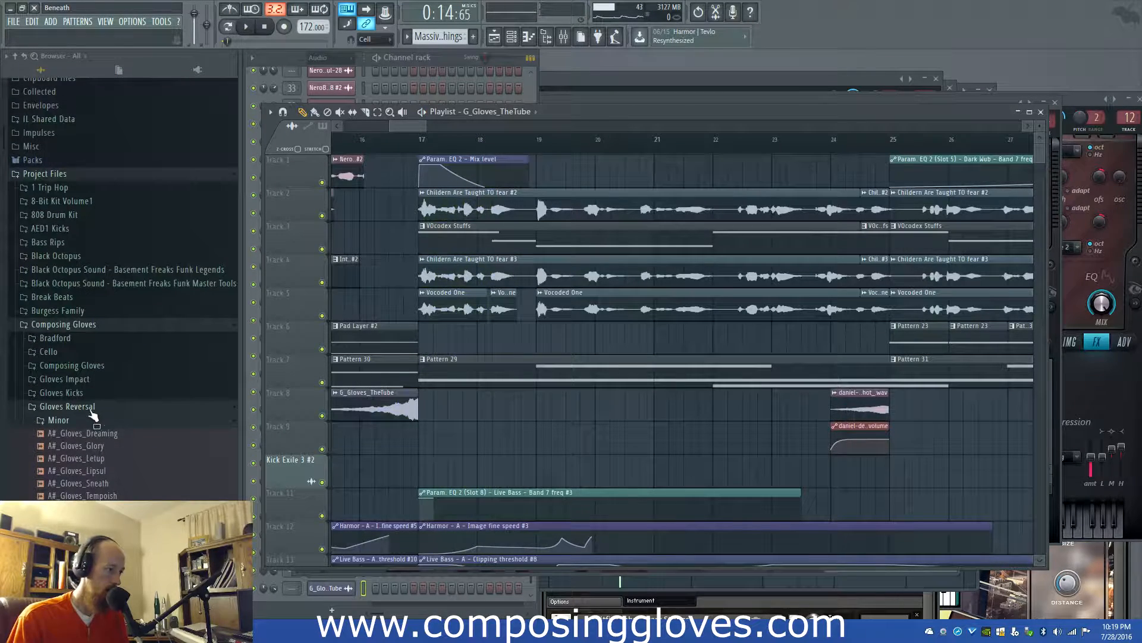
pyautogui.click(67, 407)
# Play the arrangement from before bar 12 through bar 33 to check the intro and vocal section
pyautogui.hscroll(-3, 551, 266)
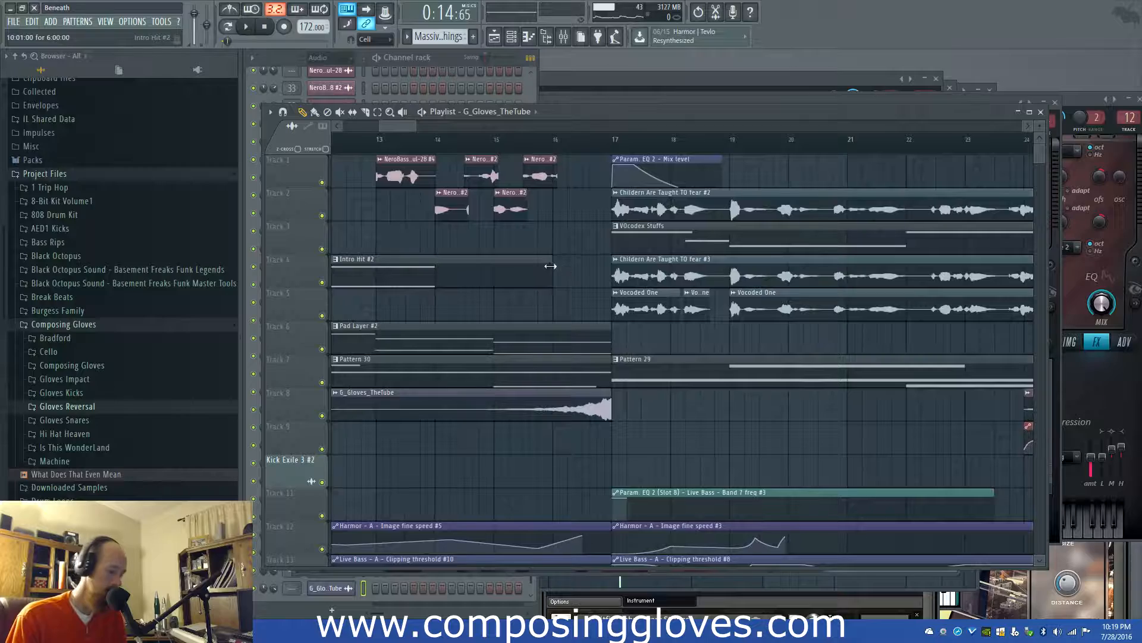
pyautogui.scroll(-3, 486, 288)
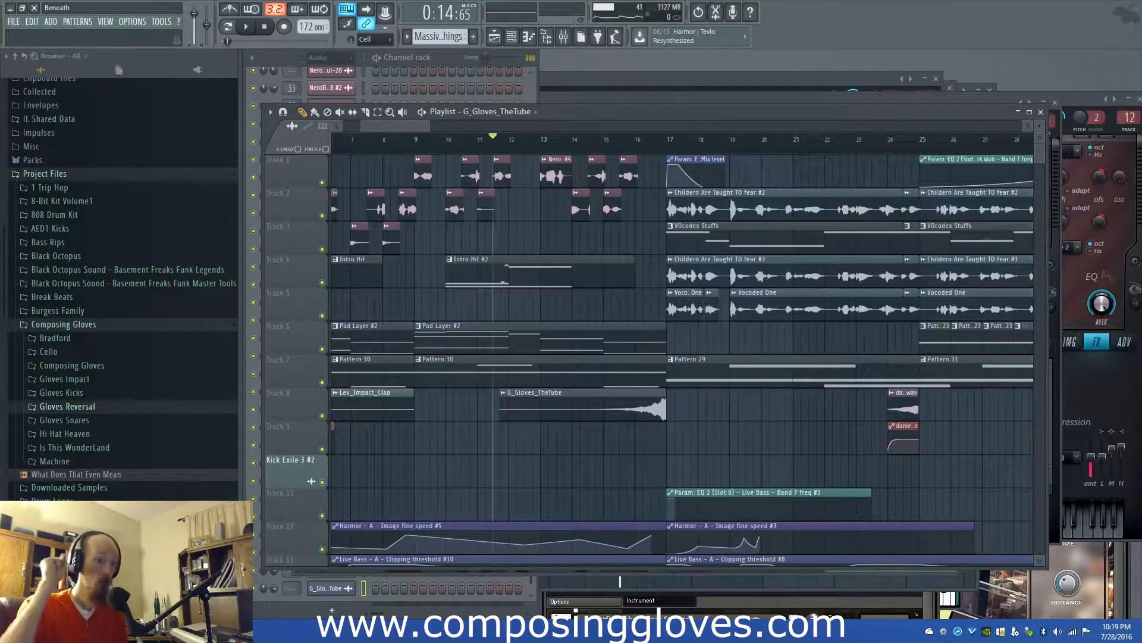
pyautogui.press('space')
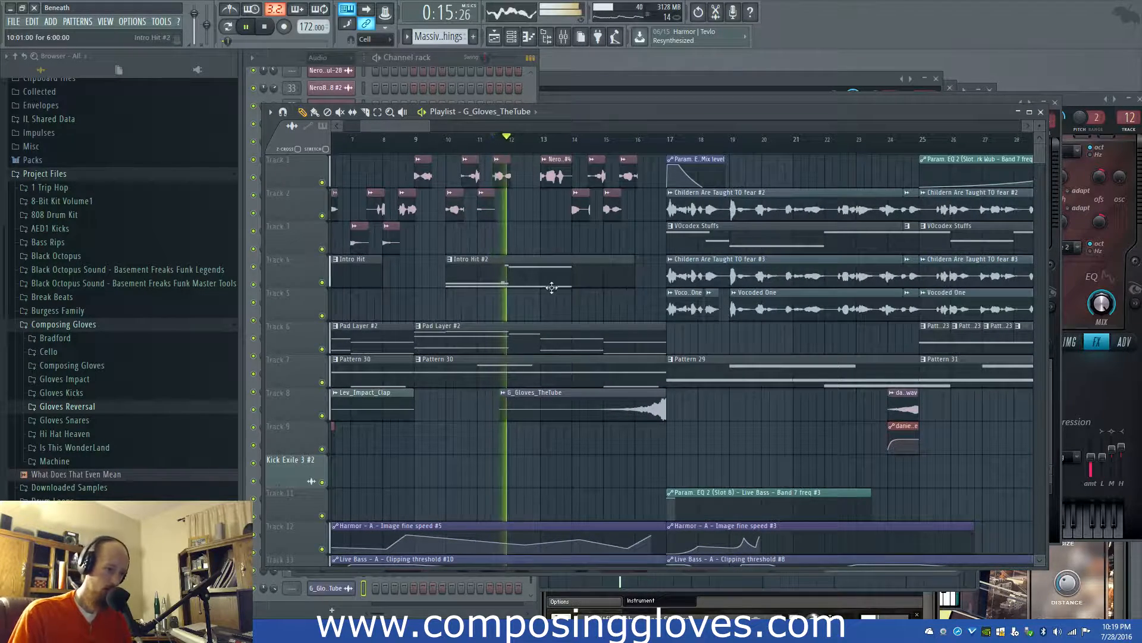
pyautogui.hscroll(1, 583, 291)
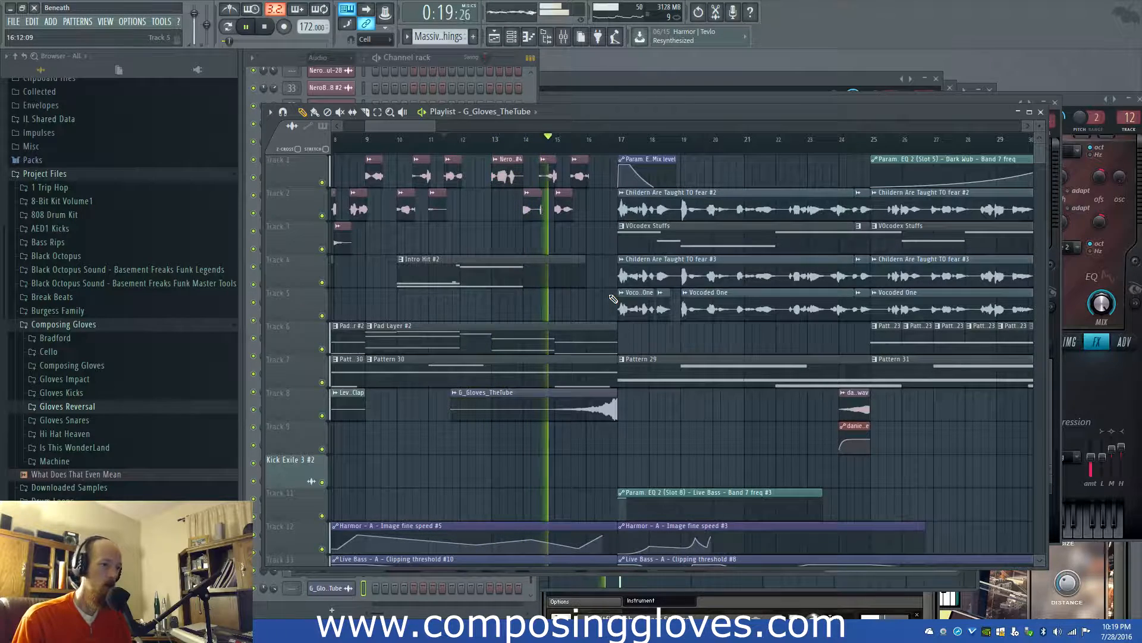
pyautogui.keyDown('ctrl'); pyautogui.scroll(2, 613, 297); pyautogui.keyUp('ctrl')
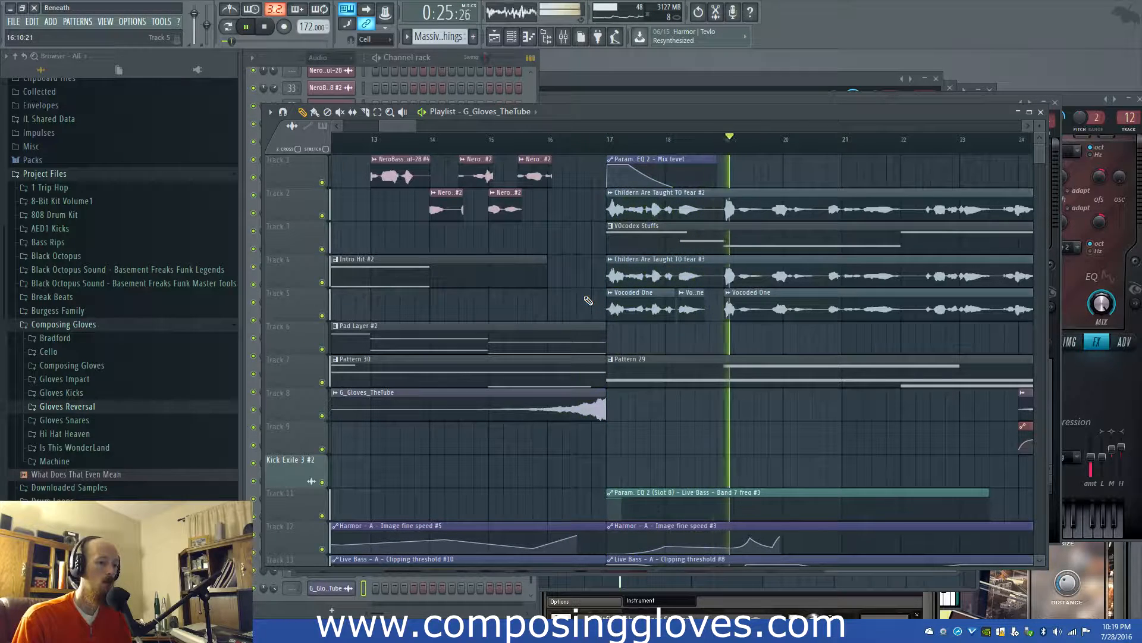
pyautogui.scroll(-3, 659, 341)
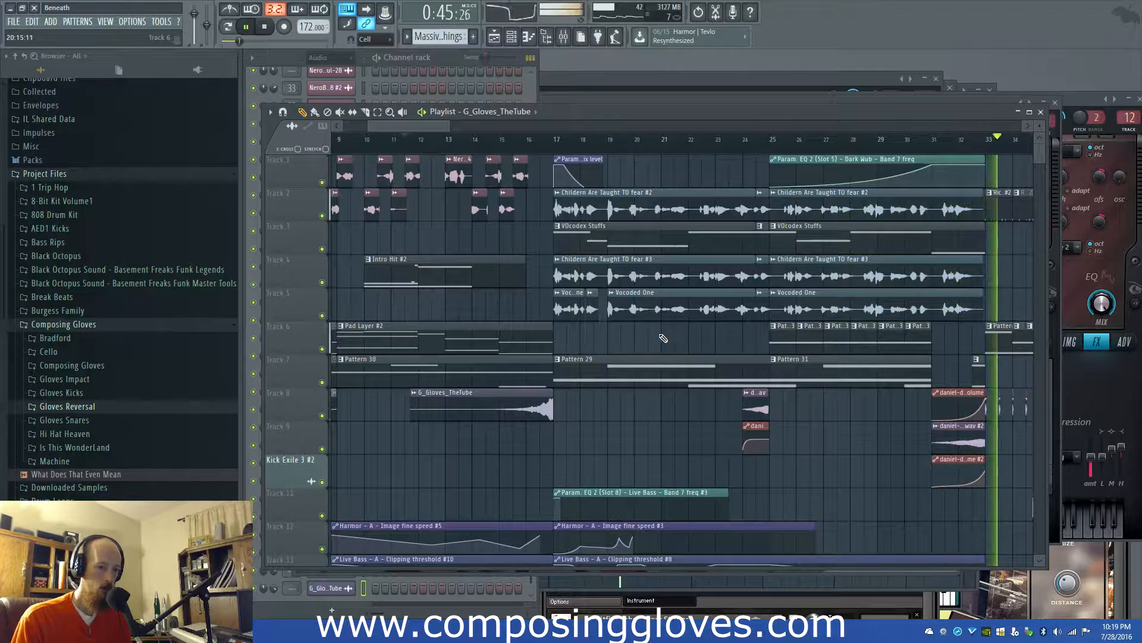
pyautogui.press('space')
# Collapse the Composing Gloves folder and open FX - Atmoshpheres inside the Black Octopus Sound - Leviathan samples
pyautogui.scroll(5, 732, 333)
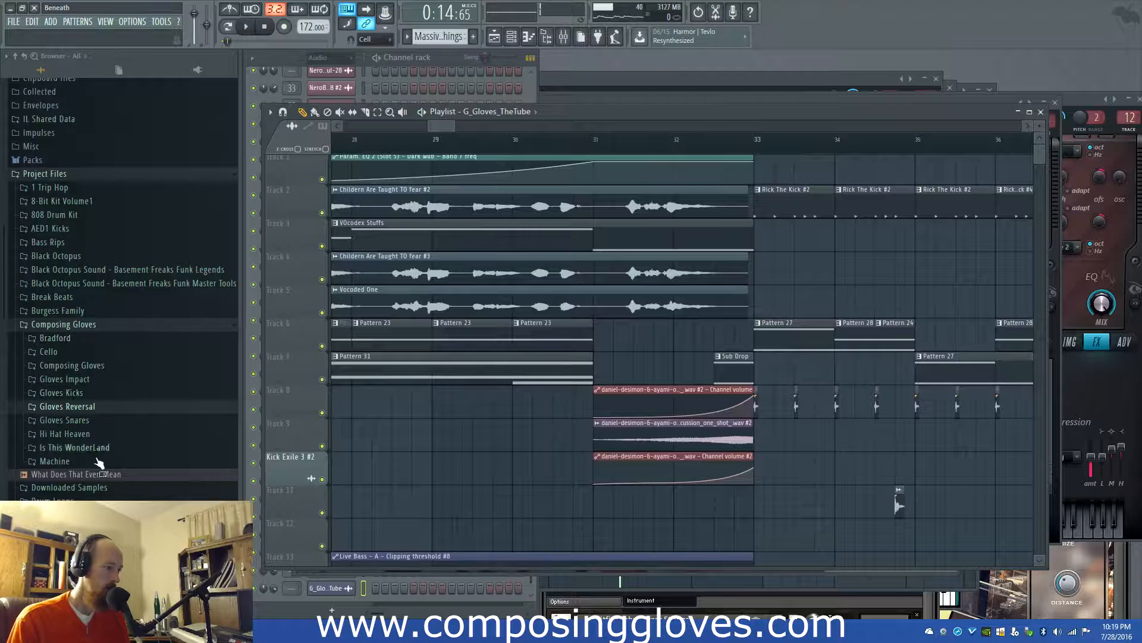
pyautogui.click(79, 324)
pyautogui.scroll(-5, 127, 409)
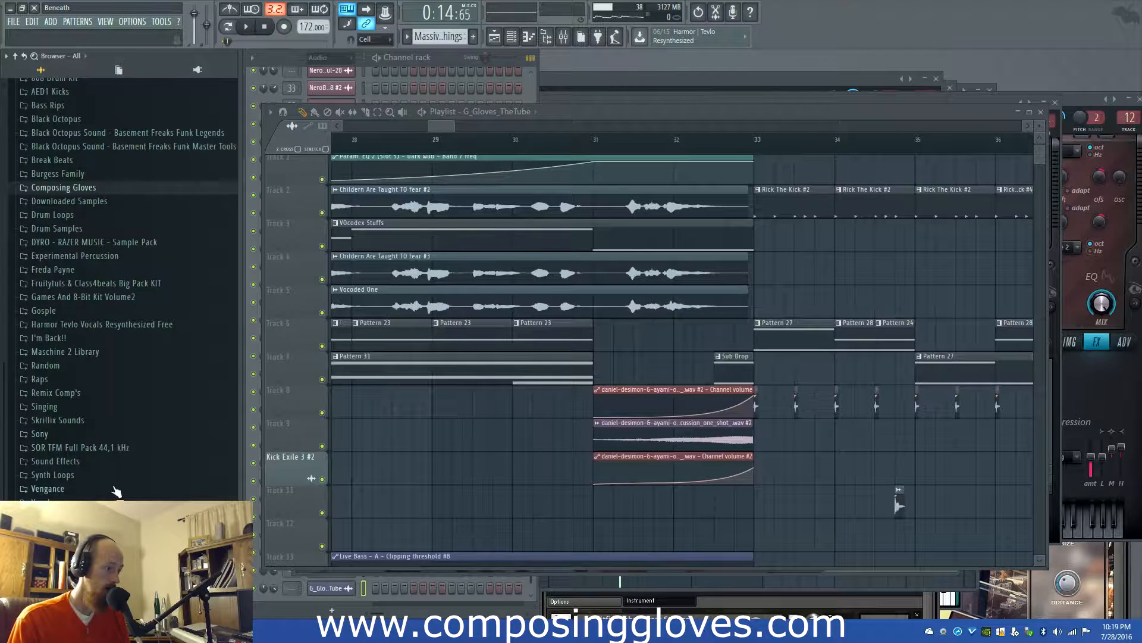
pyautogui.scroll(5, 59, 190)
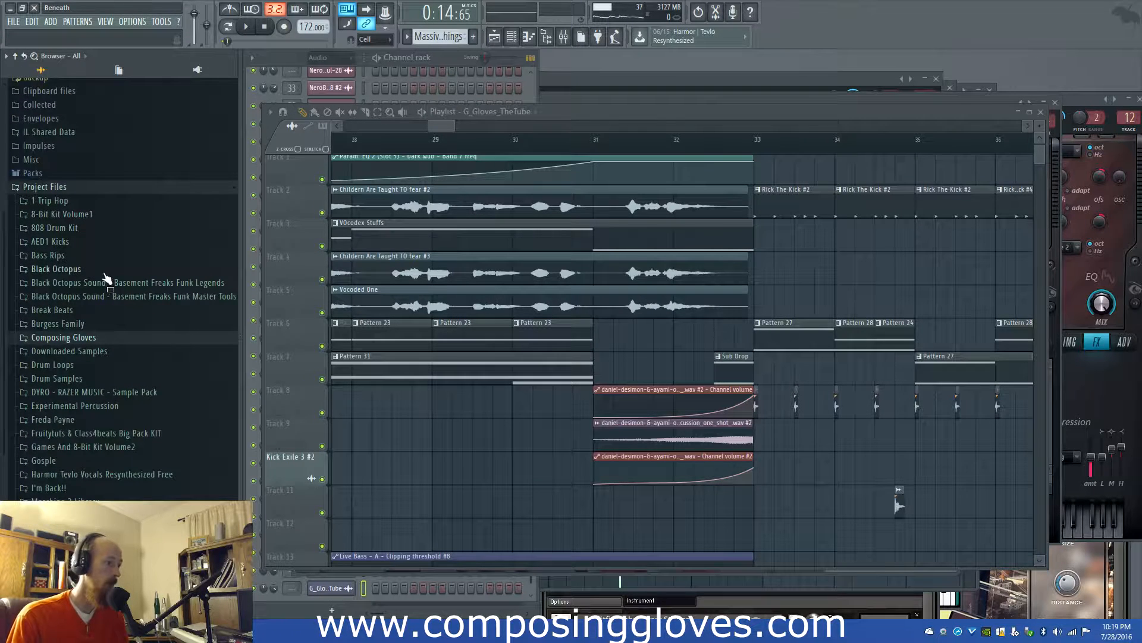
pyautogui.click(105, 273)
pyautogui.click(116, 283)
pyautogui.click(117, 297)
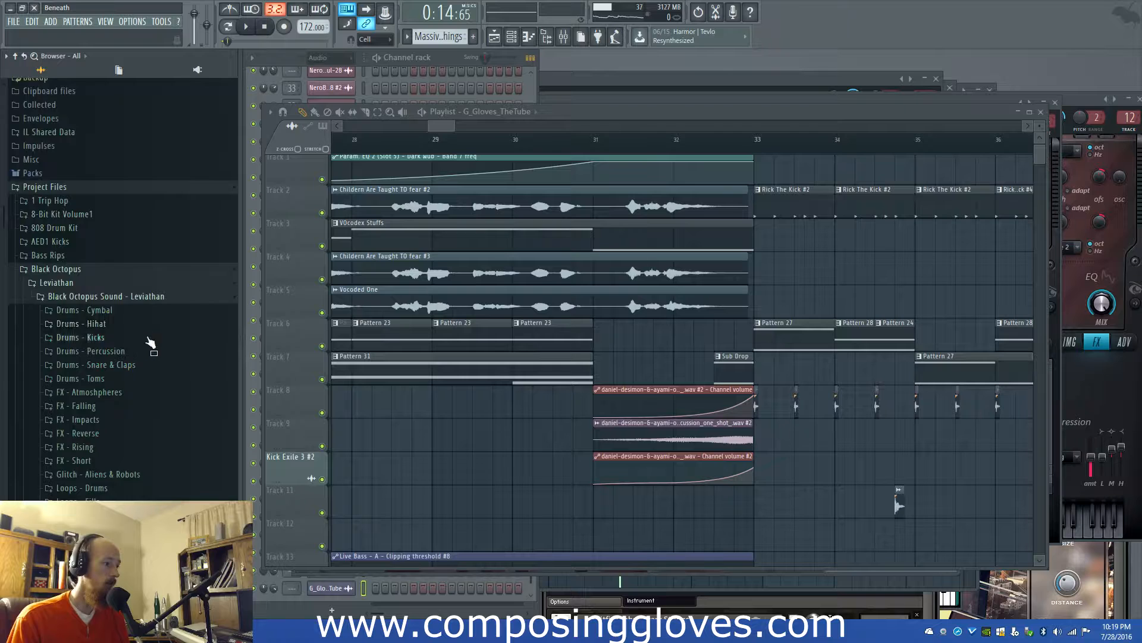
pyautogui.scroll(-5, 149, 355)
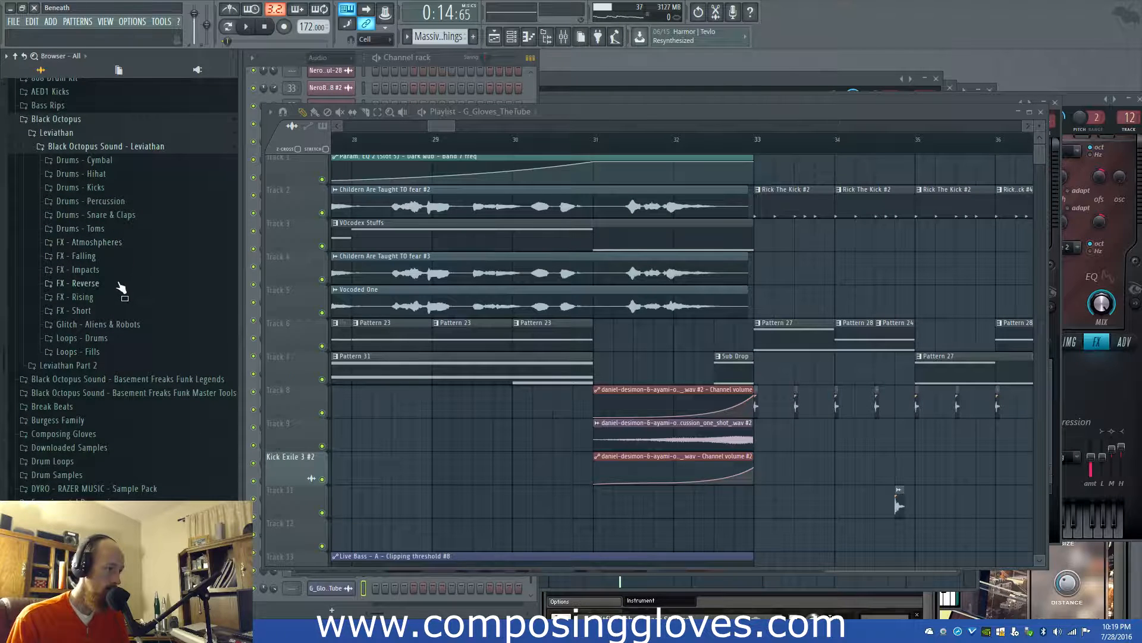
pyautogui.click(123, 245)
# Place Lev_Atmosphere_F#_Europa on Track 11 before bar 33 and shorten the clip to 6 bars
pyautogui.scroll(-5, 152, 327)
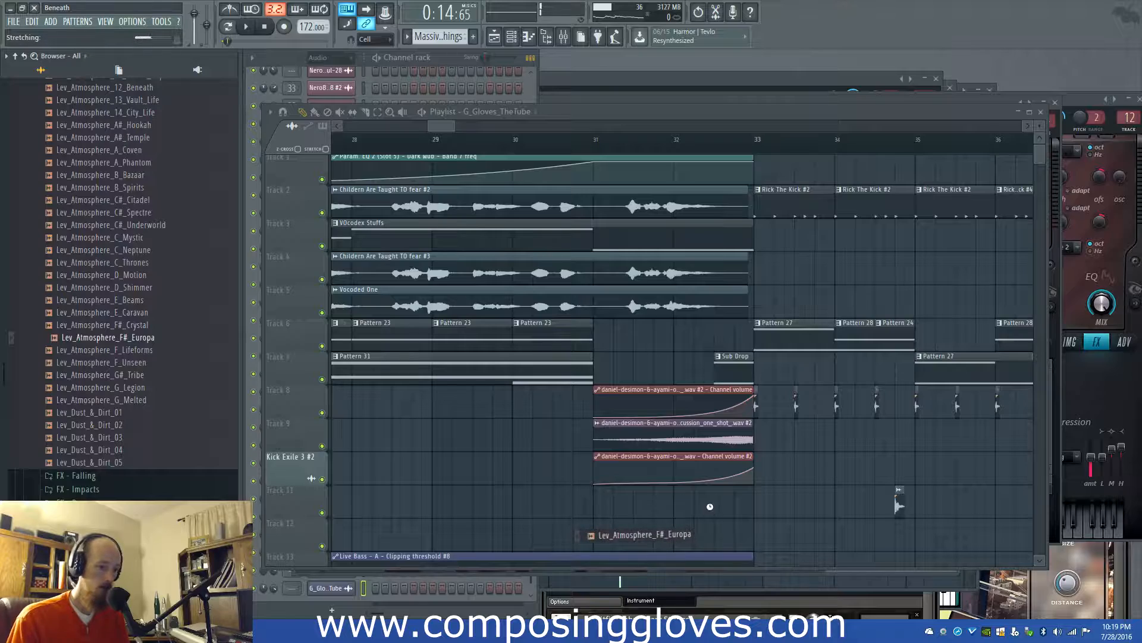
pyautogui.moveTo(730, 505); pyautogui.dragTo(427, 504)
pyautogui.scroll(-5, 666, 503)
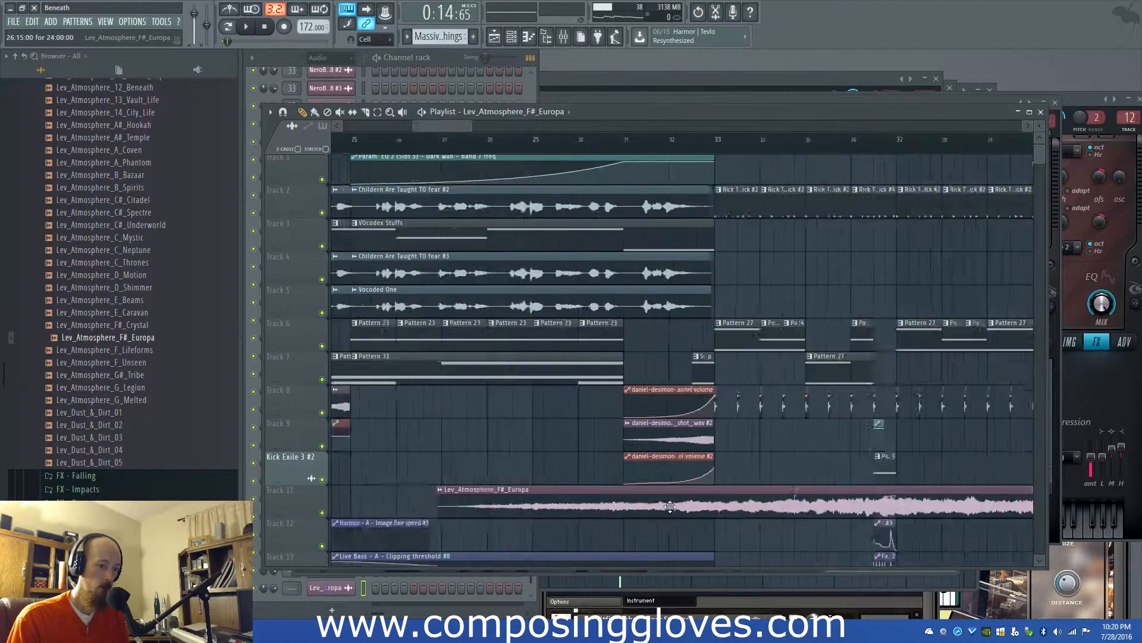
pyautogui.moveTo(953, 515); pyautogui.dragTo(649, 503)
pyautogui.scroll(6, 648, 503)
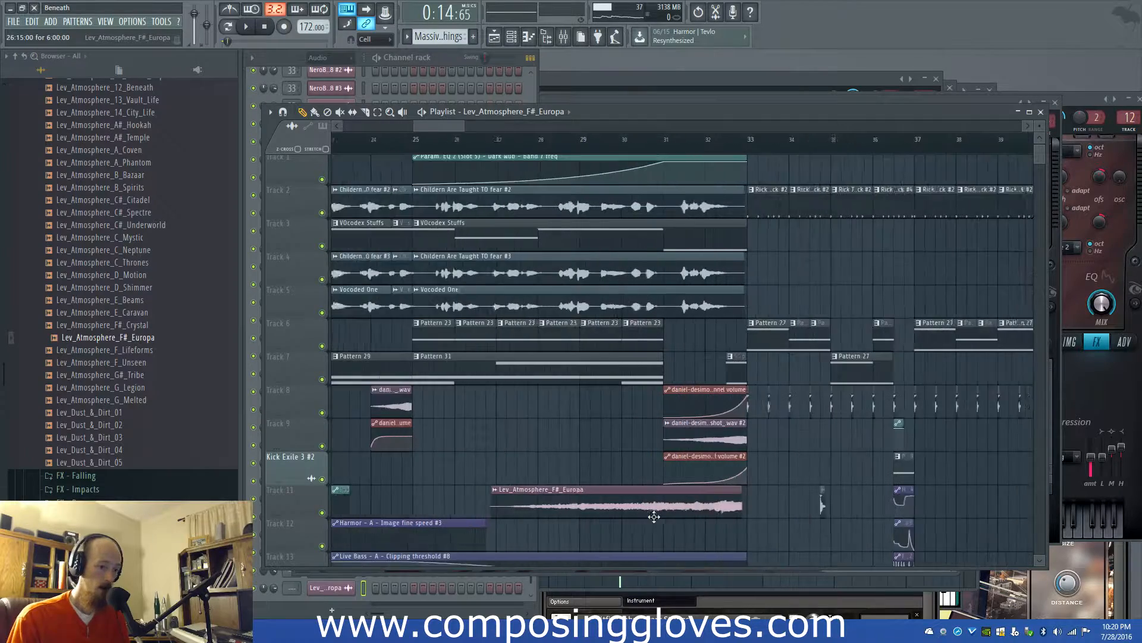
# Align the end of the Lev_Atmosphere_F#_Europa clip with bar 33 and shorten it to about 2 bars
pyautogui.scroll(4, 761, 507)
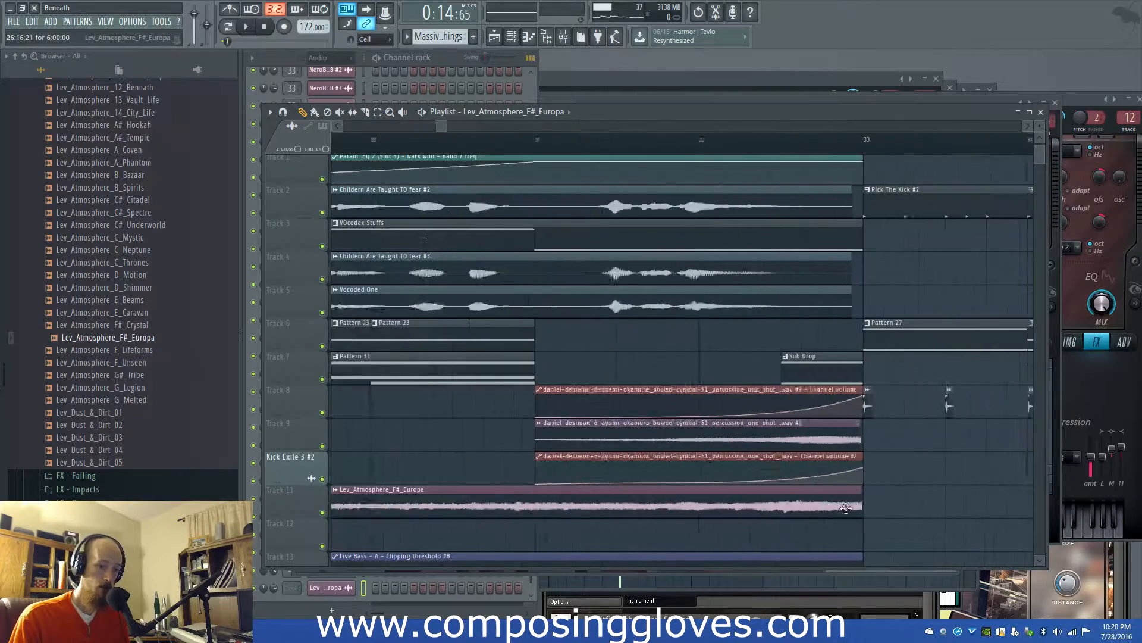
pyautogui.scroll(-6, 531, 495)
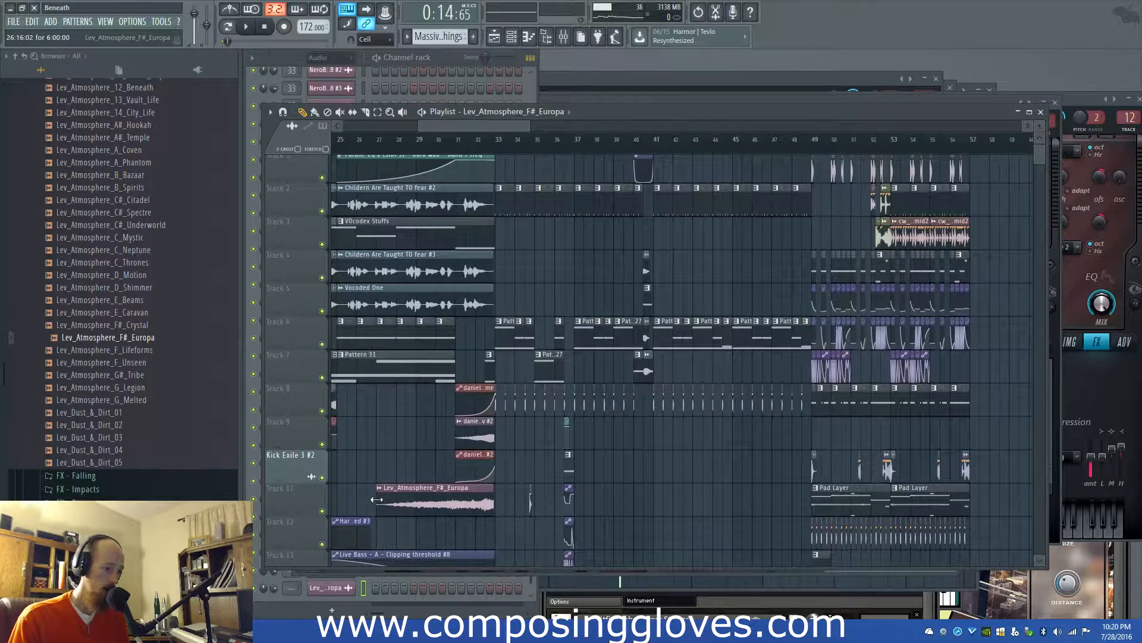
pyautogui.scroll(6, 463, 497)
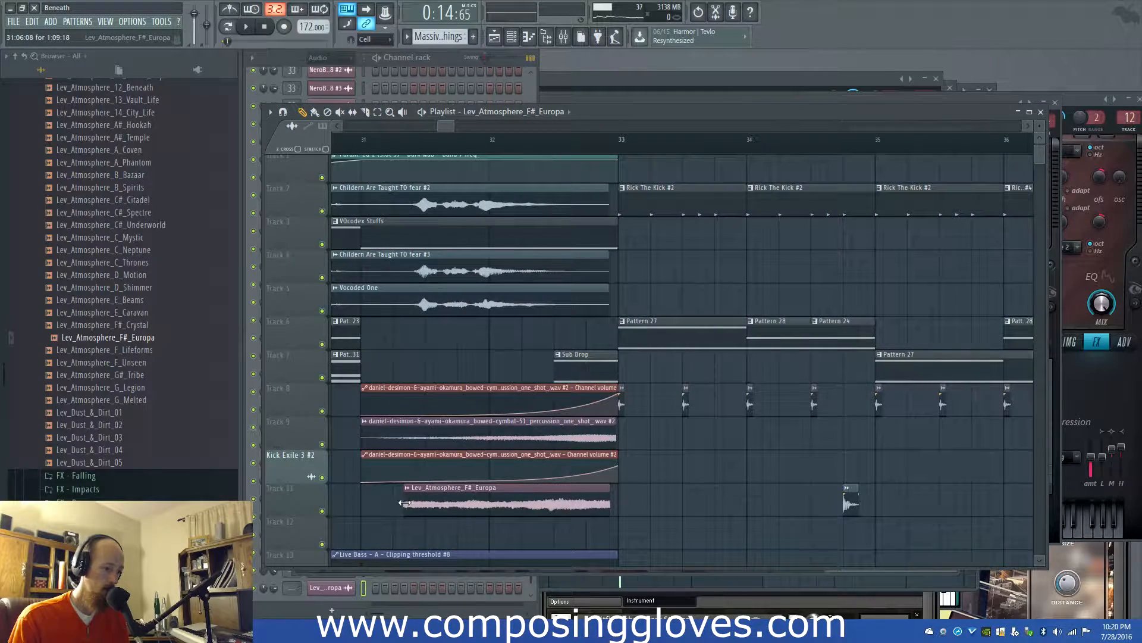
pyautogui.scroll(5, 492, 510)
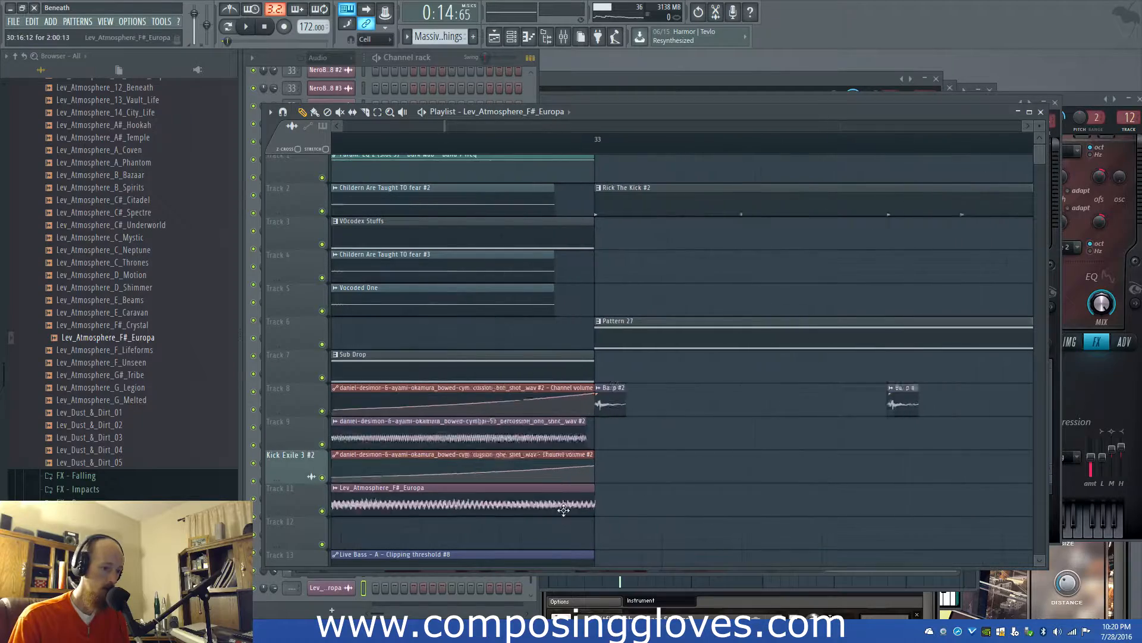
pyautogui.scroll(-4, 624, 506)
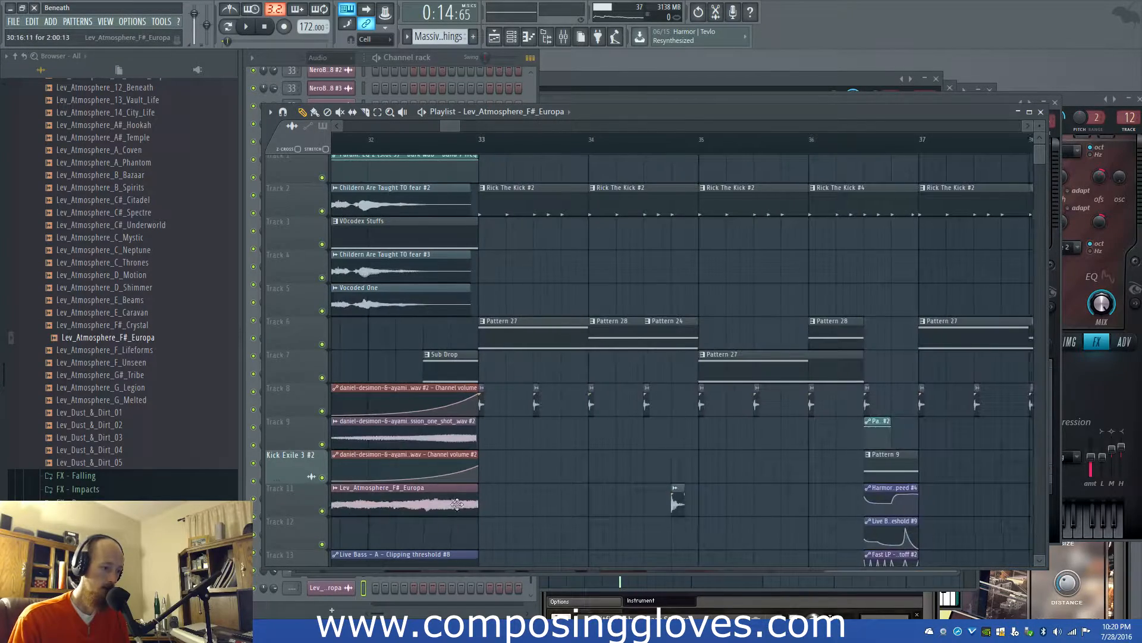
# Select bars 31 to 33 and create a channel volume automation clip for Lev_Atmosphere_F#_Europa
pyautogui.moveTo(485, 135); pyautogui.dragTo(705, 176)
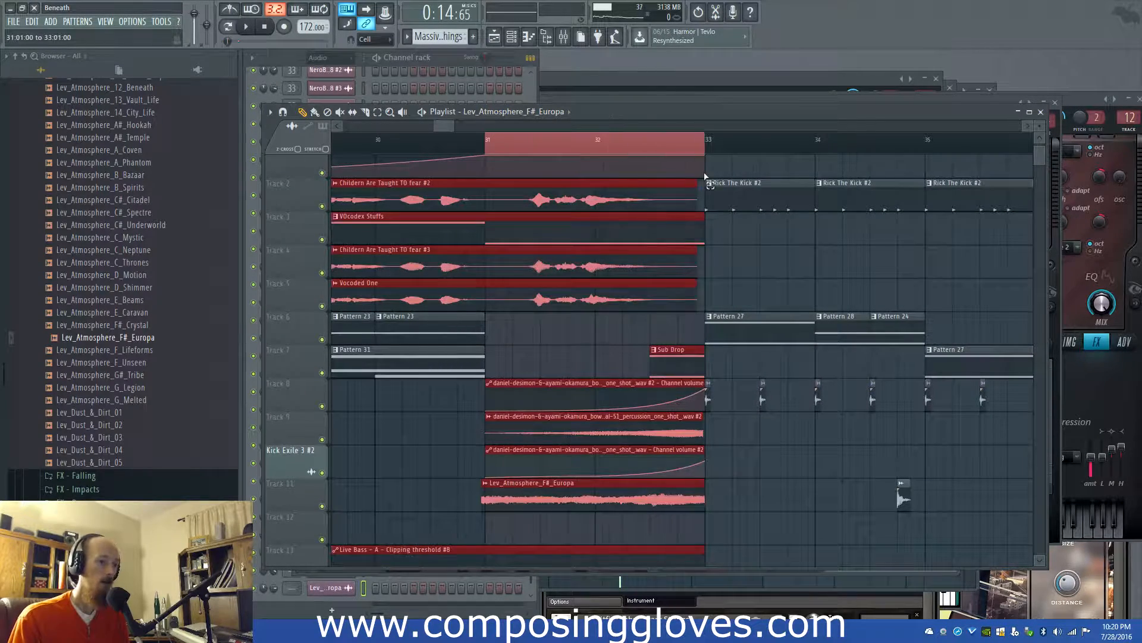
pyautogui.doubleClick(614, 497)
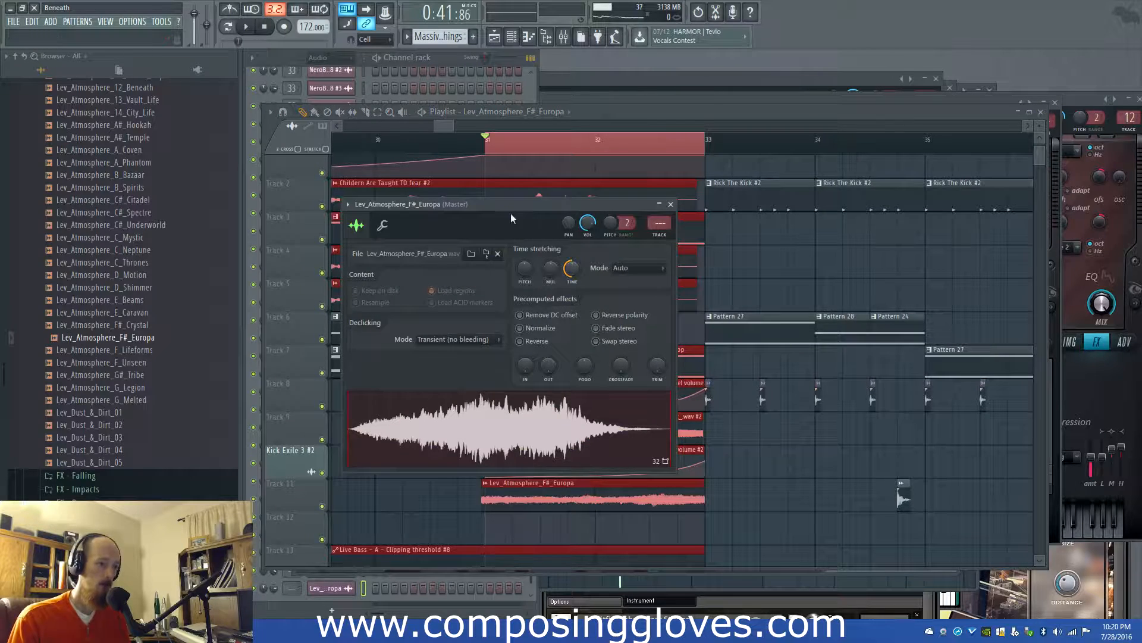
pyautogui.rightClick(587, 224)
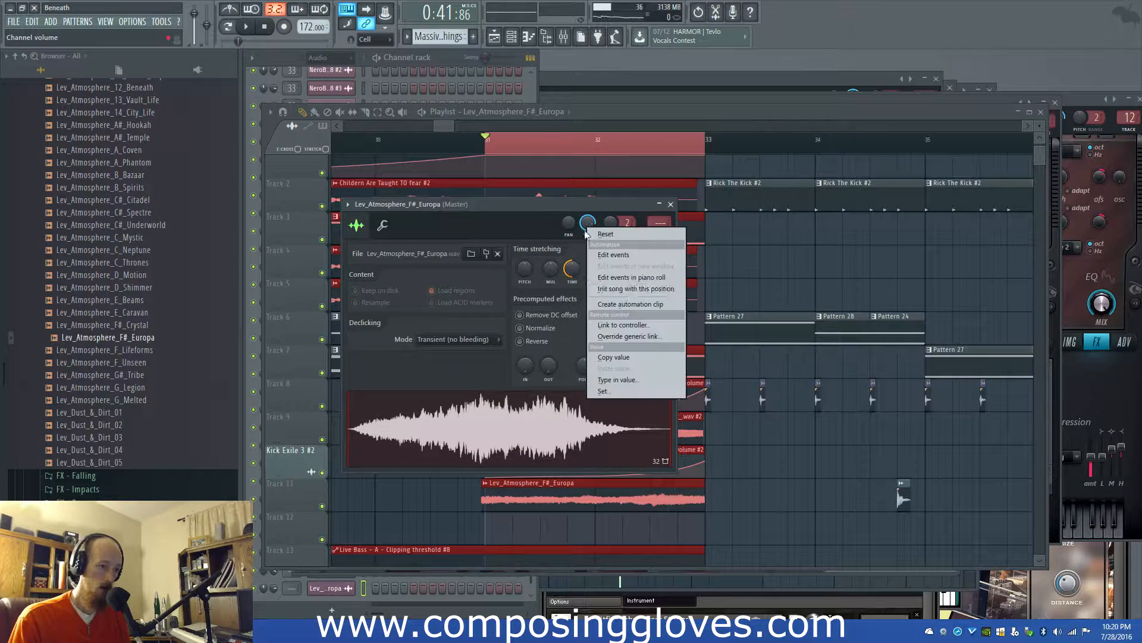
pyautogui.click(631, 304)
pyautogui.click(448, 127)
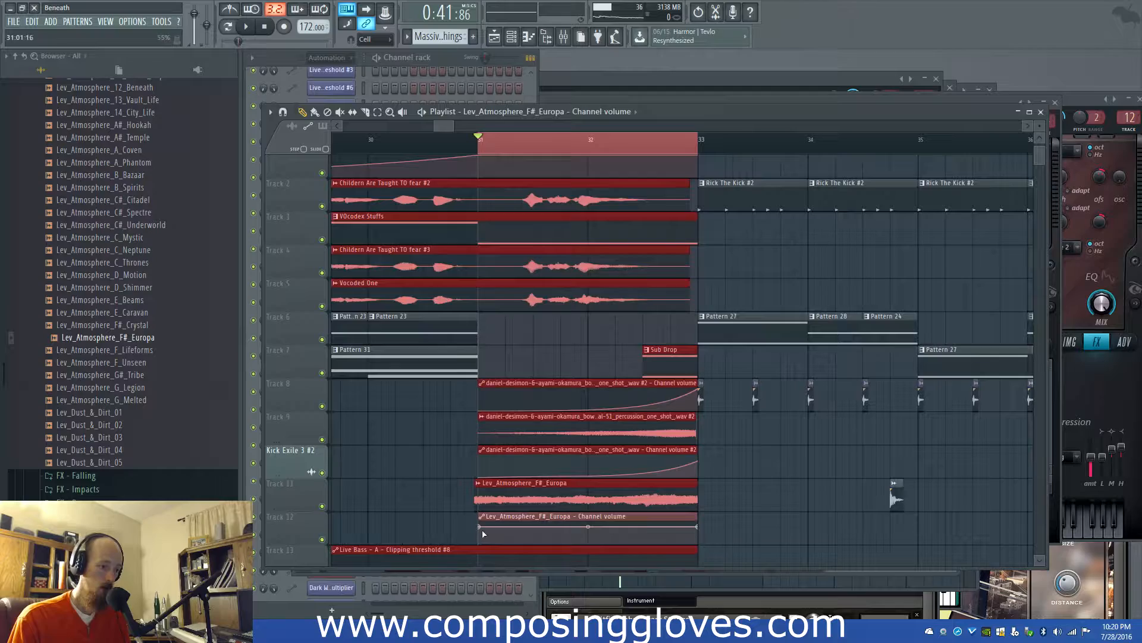
# Shape the Lev_Atmosphere_F#_Europa volume automation into a rising ramp leading up to bar 33
pyautogui.moveTo(483, 533); pyautogui.dragTo(504, 586)
pyautogui.moveTo(334, 429); pyautogui.dragTo(854, 438)
pyautogui.moveTo(675, 439); pyautogui.dragTo(804, 408)
pyautogui.doubleClick(664, 367)
pyautogui.moveTo(957, 425); pyautogui.dragTo(216, 357)
# Bend the Lev_Atmosphere_F#_Europa volume ramp into a slow-rising curve with about 23% tension and clear the bar 31 to 33 time selection
pyautogui.doubleClick(685, 407)
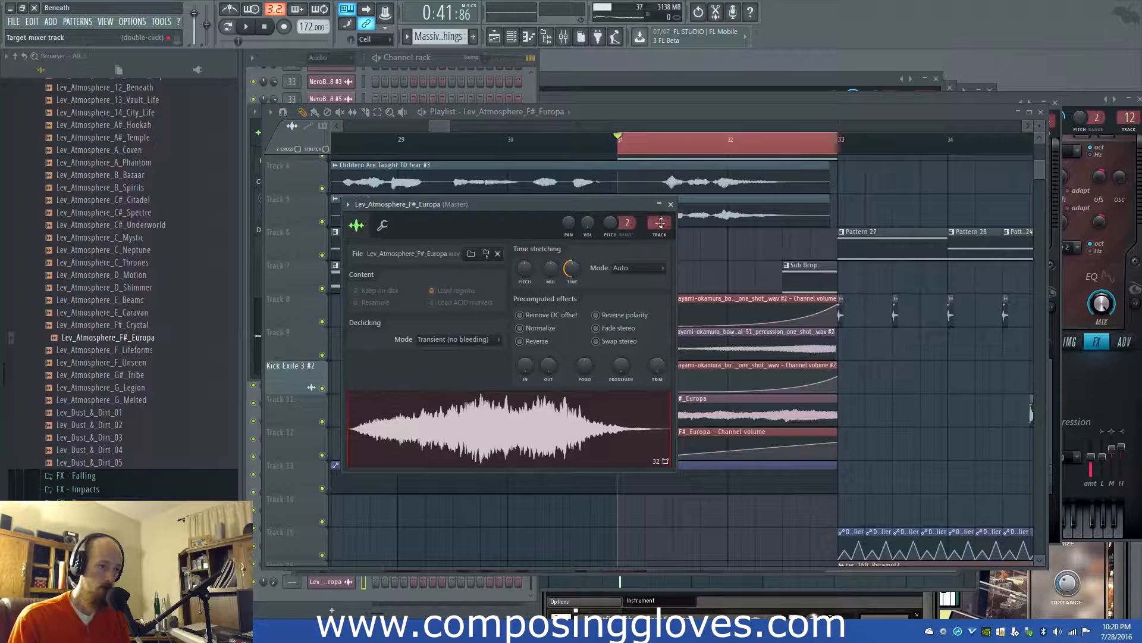
pyautogui.press('Escape')
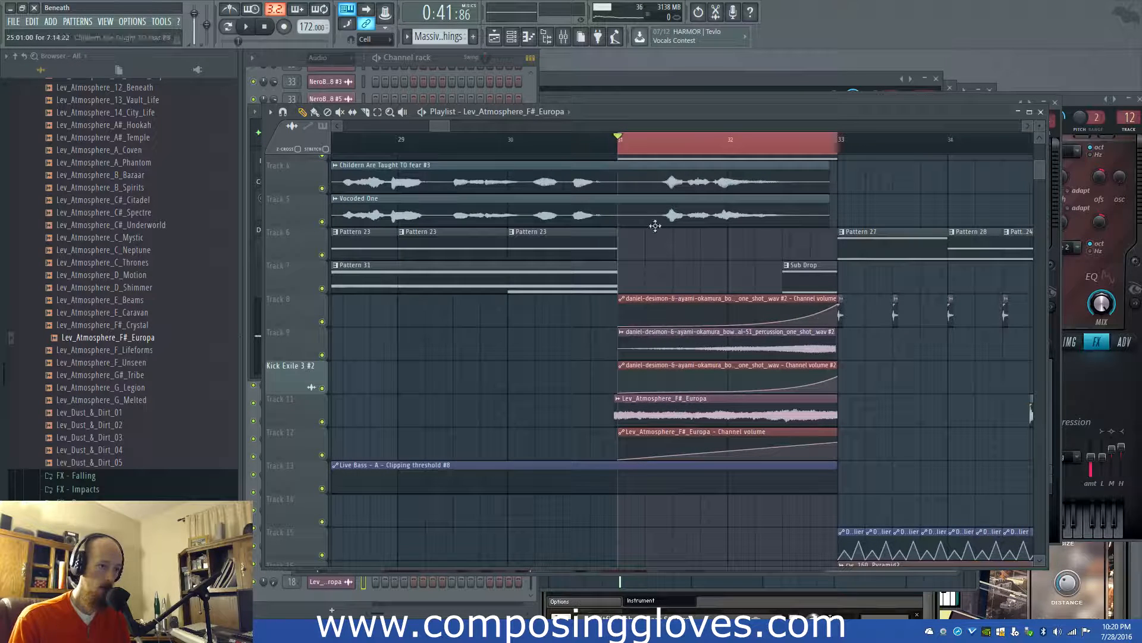
pyautogui.press('space')
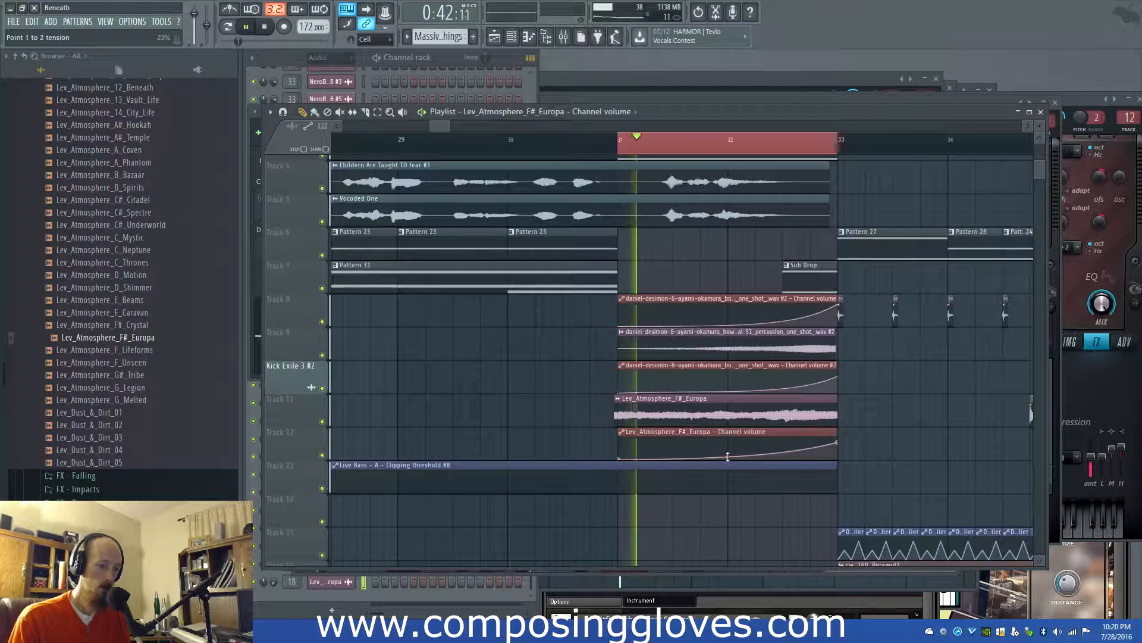
pyautogui.moveTo(756, 146); pyautogui.dragTo(763, 153)
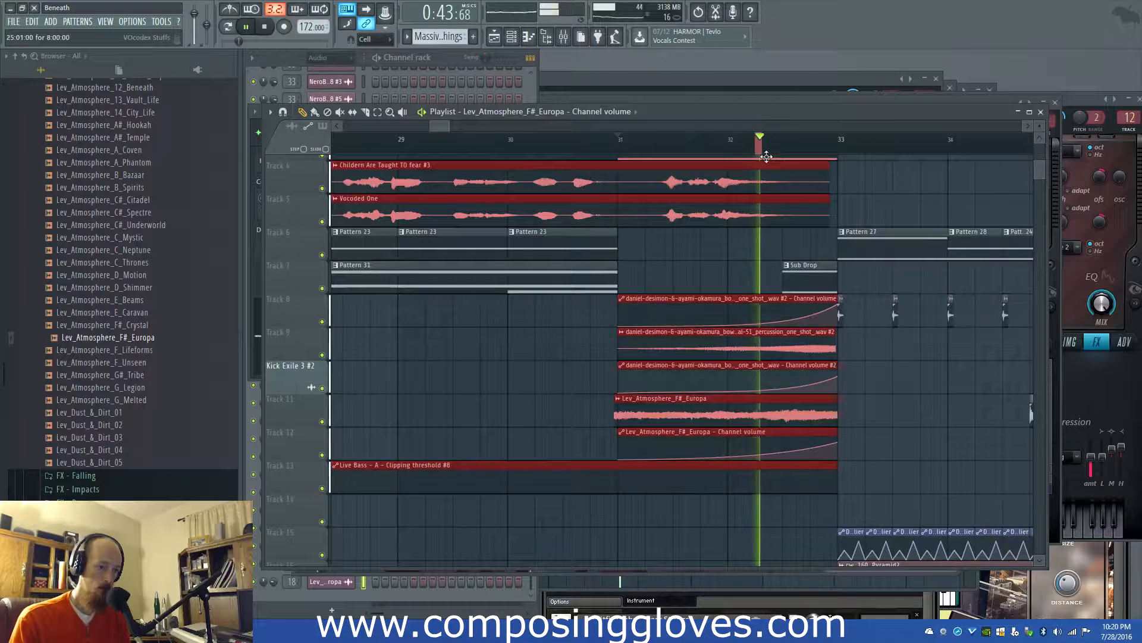
pyautogui.hotkey('ctrl', 'd')
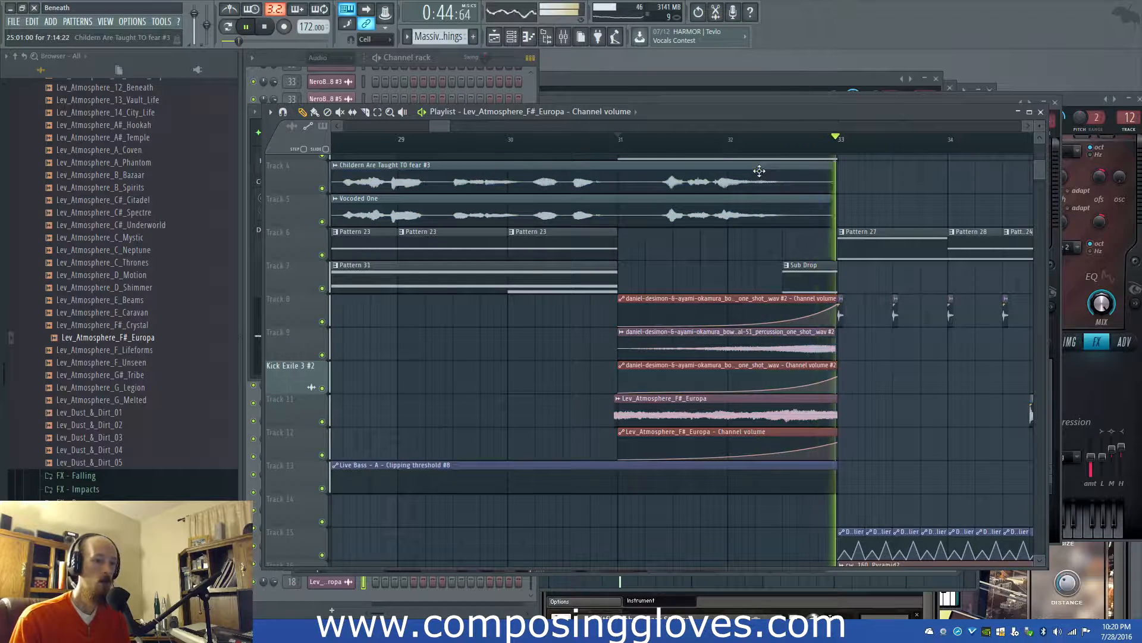
pyautogui.press('space')
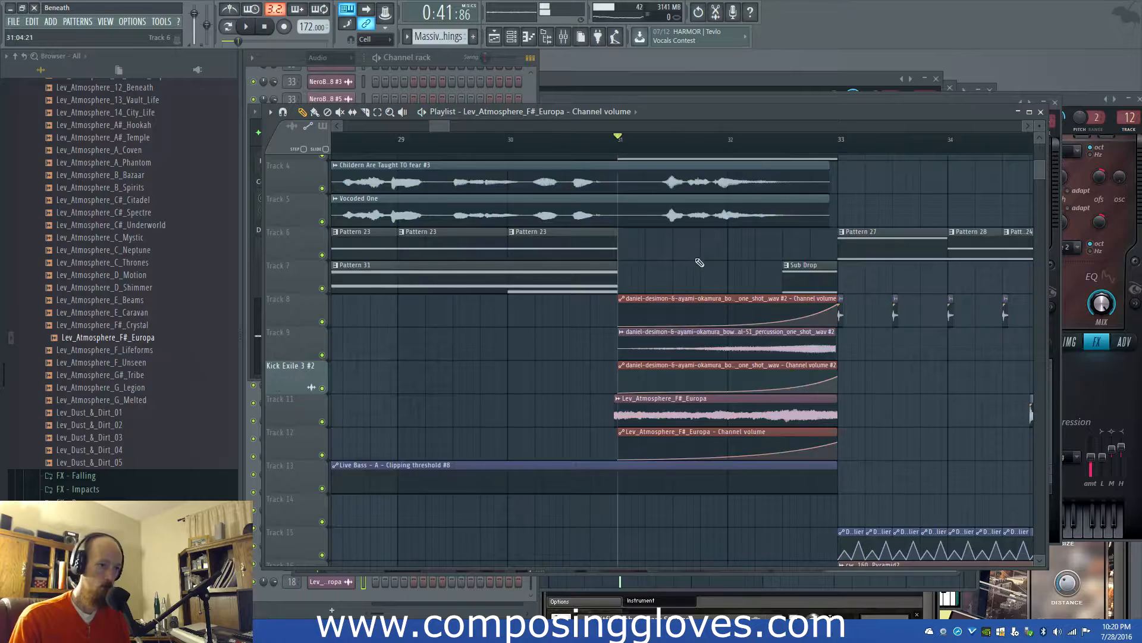
# Play briefly from bar 25, inspect the Dark Wub note in Pattern 23, and return to the playlist
pyautogui.scroll(-4, 699, 255)
pyautogui.press('space')
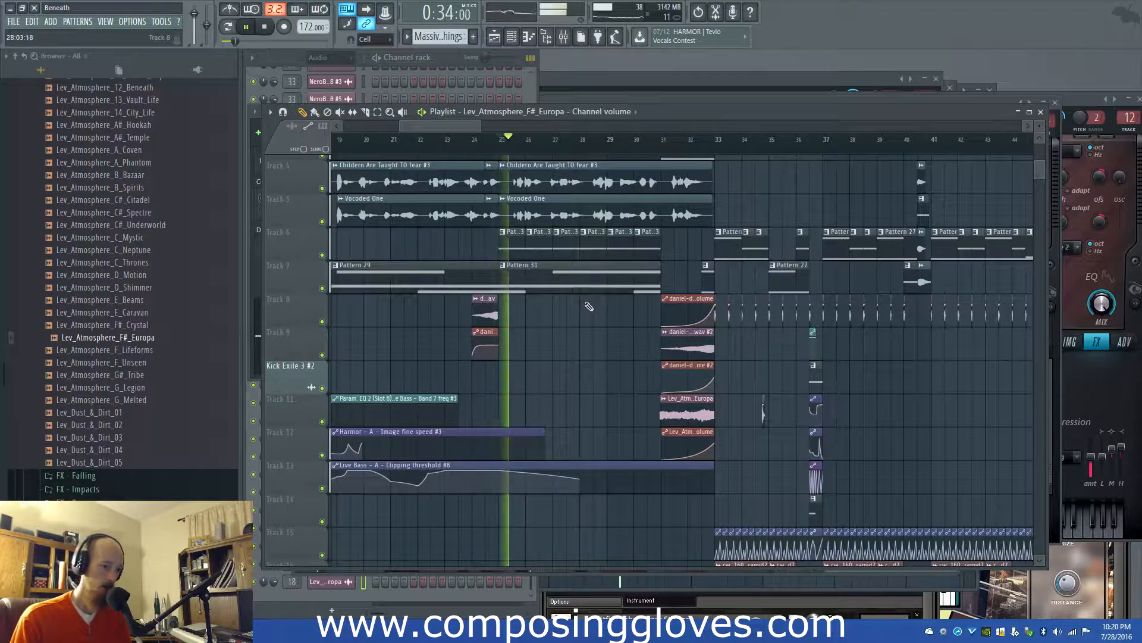
pyautogui.press('space')
pyautogui.doubleClick(520, 254)
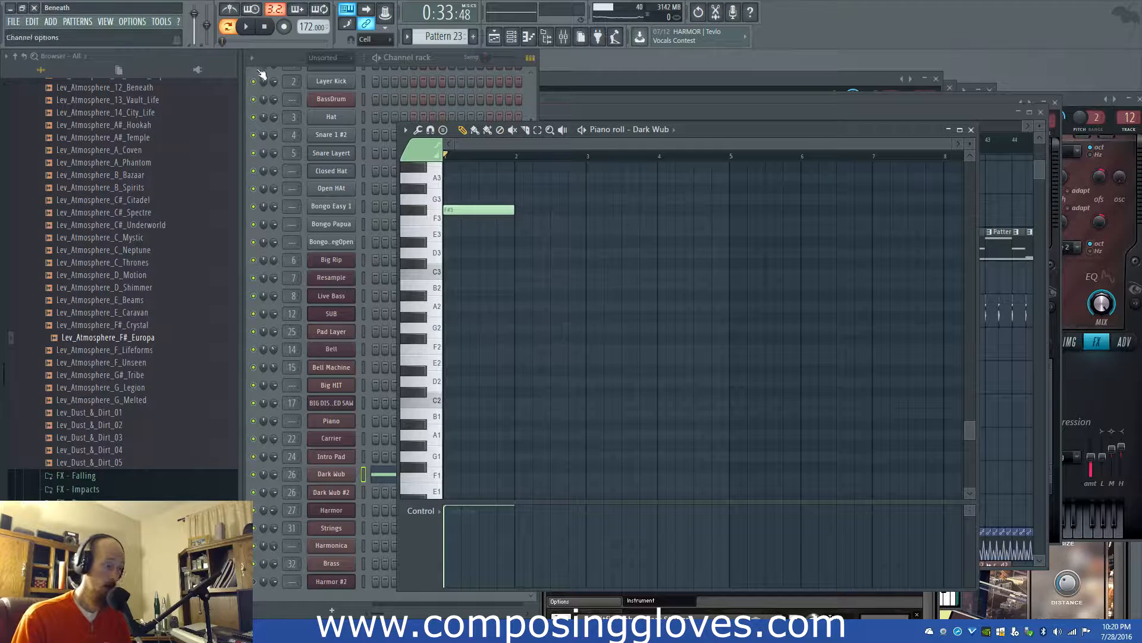
pyautogui.click(297, 612)
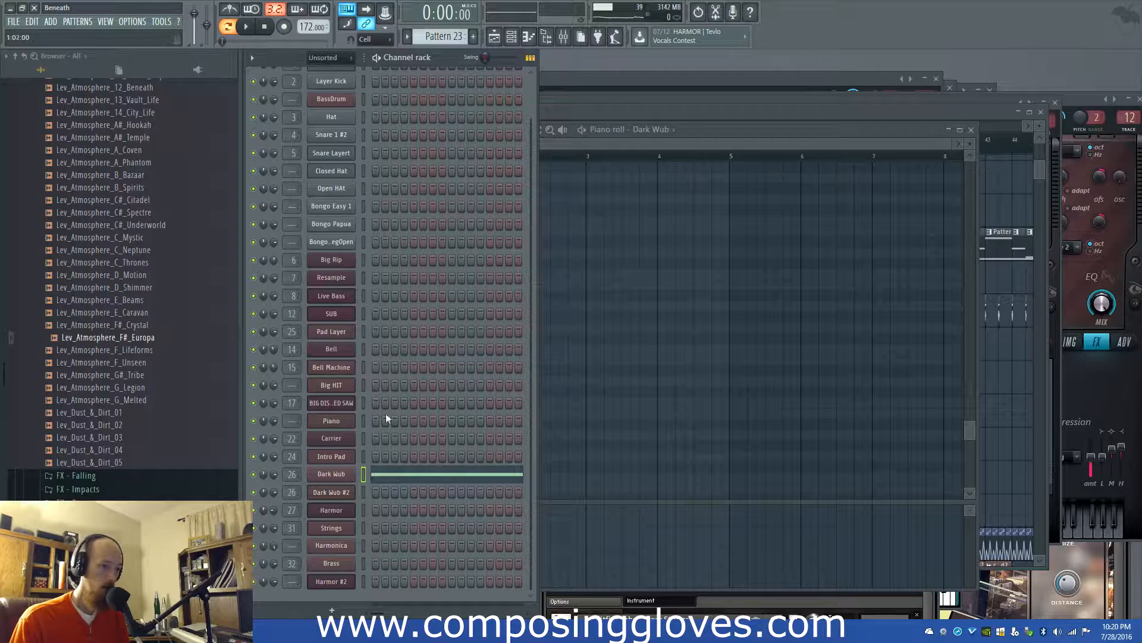
pyautogui.press('F5')
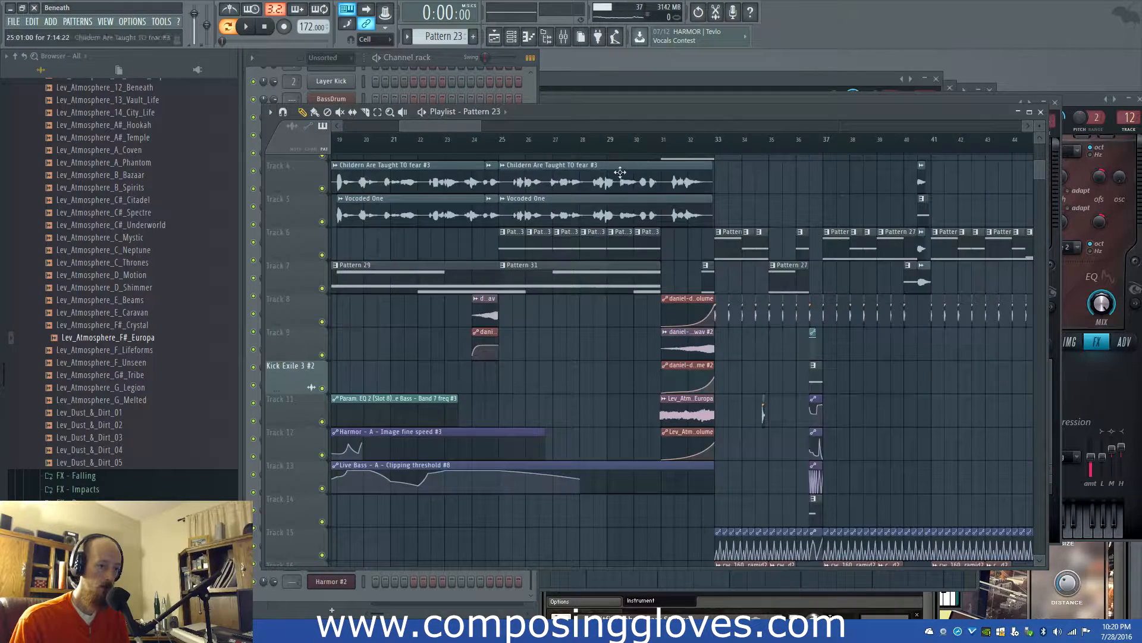
# Play the vocal section from bar 25 through the build-up toward the drop at bar 33
pyautogui.press('space')
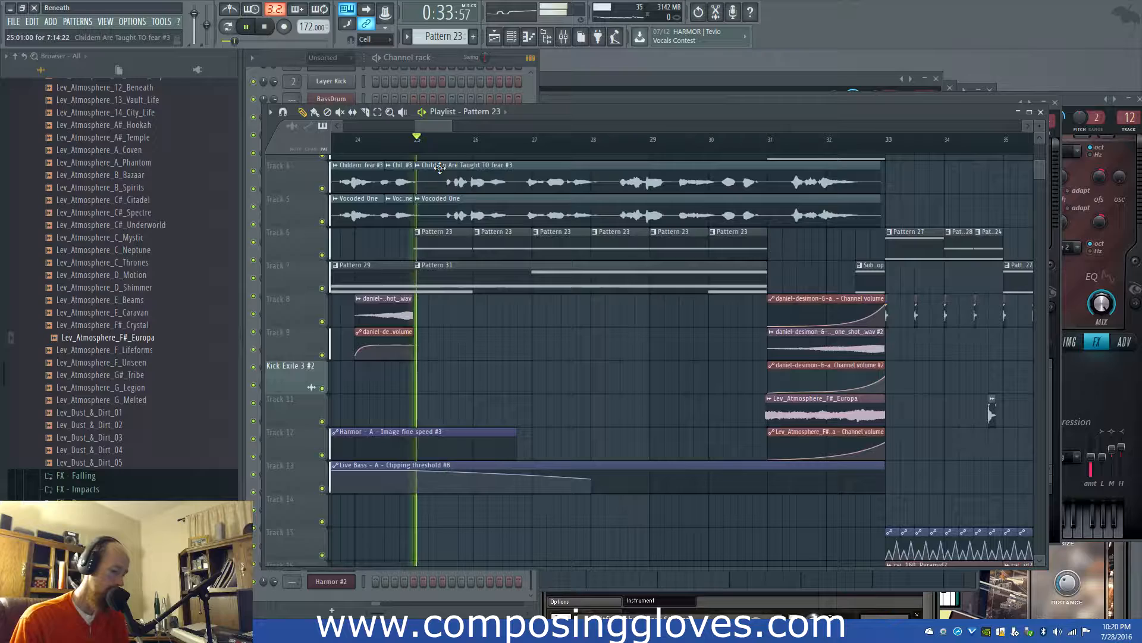
pyautogui.moveTo(658, 288); pyautogui.dragTo(569, 299)
pyautogui.scroll(-3, 568, 298)
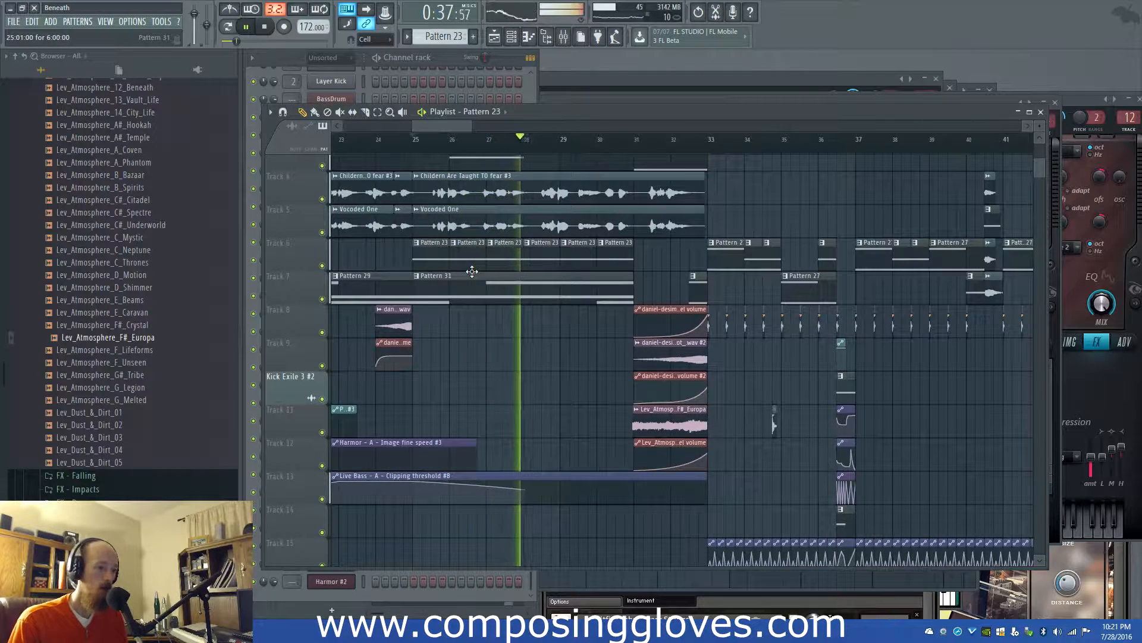
pyautogui.moveTo(614, 364); pyautogui.dragTo(516, 361)
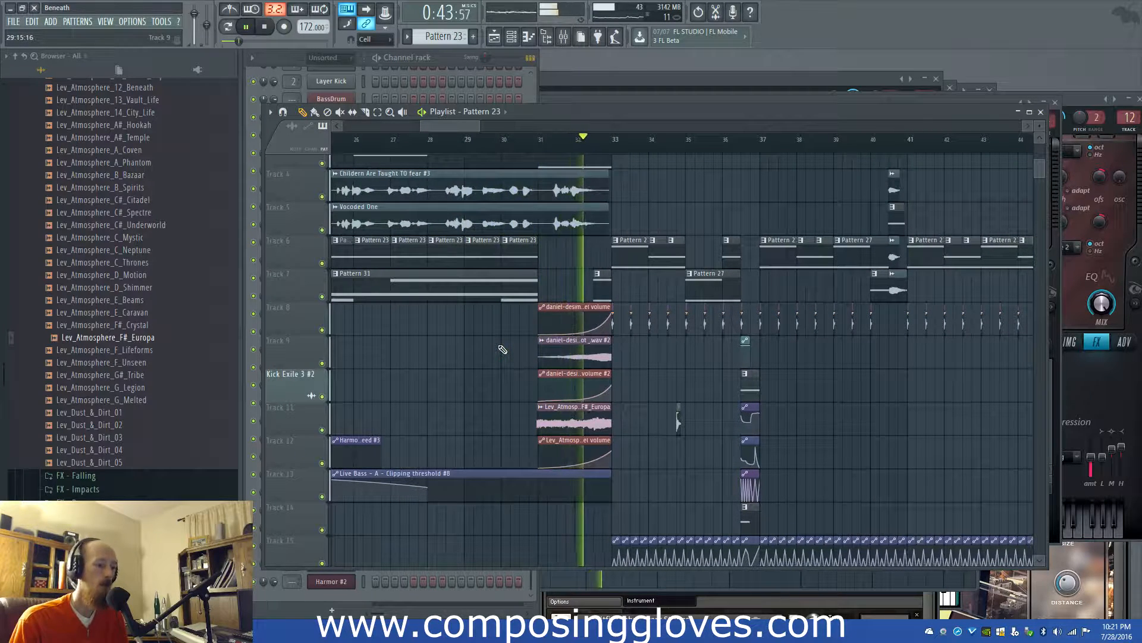
pyautogui.press('space')
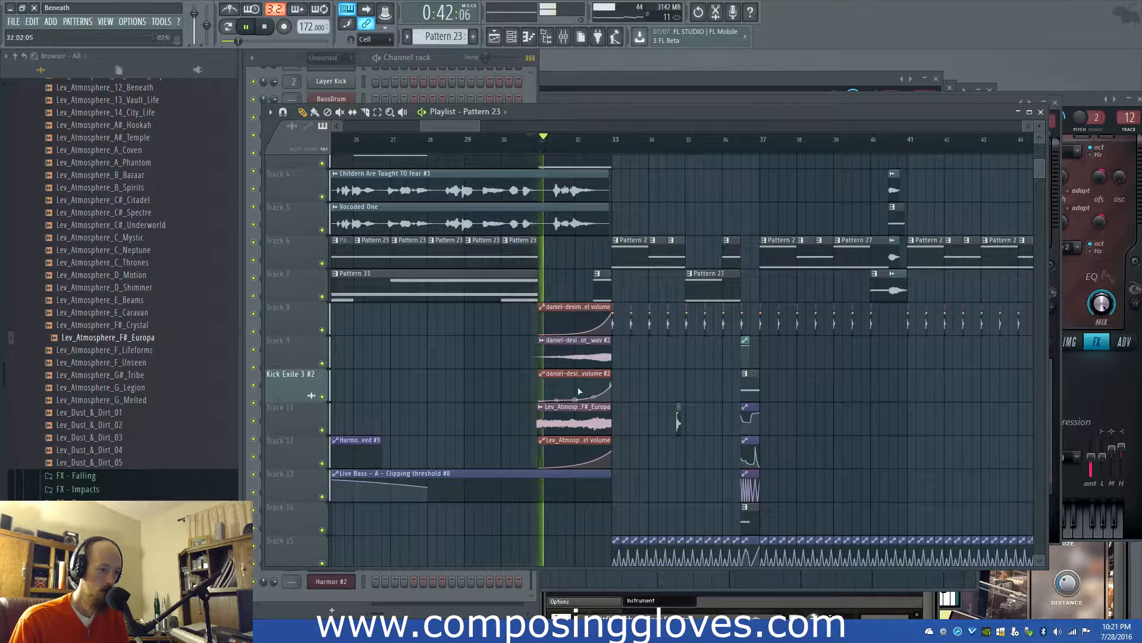
# Set the tension of the Lev_Atmosphere_F#_Europa volume curve to about 29% while replaying the build-up
pyautogui.click(575, 466)
pyautogui.press('space')
pyautogui.press('space')
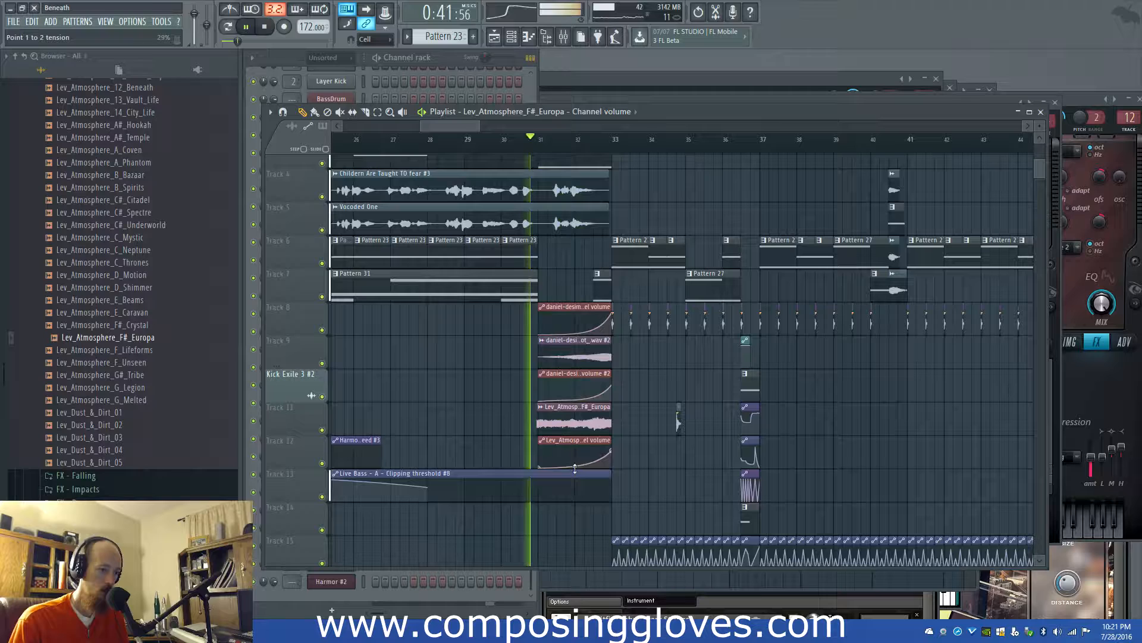
pyautogui.press('space')
# Trim the start of the Lev_Atmosphere_F#_Europa clip to bar 31 and play the transition past bar 33
pyautogui.scroll(5, 547, 446)
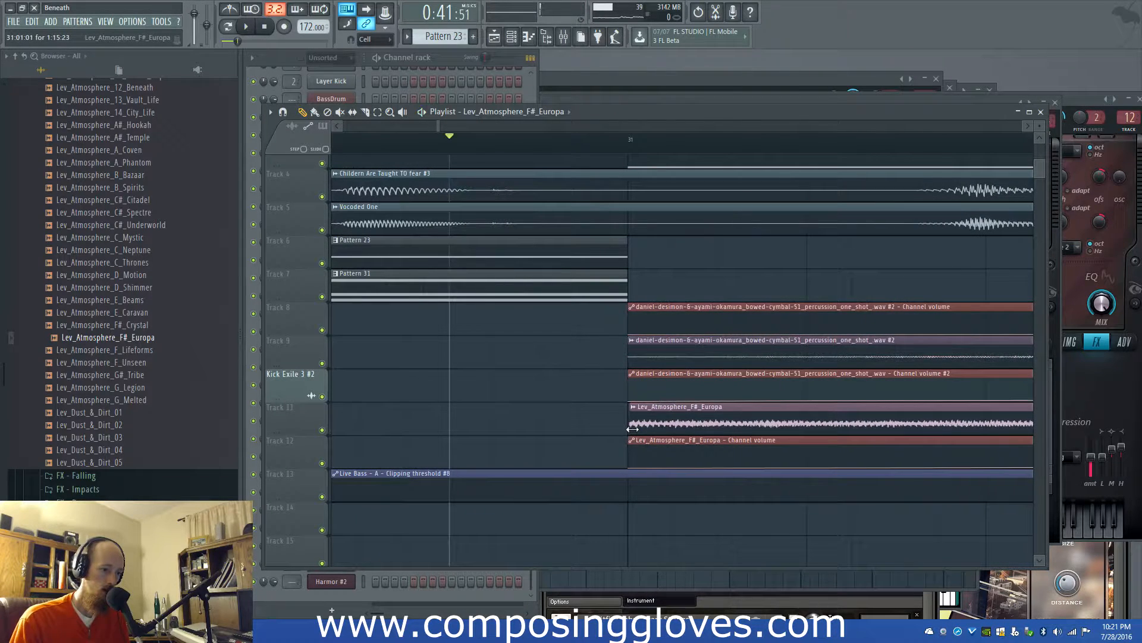
pyautogui.press('space')
pyautogui.scroll(-5, 613, 368)
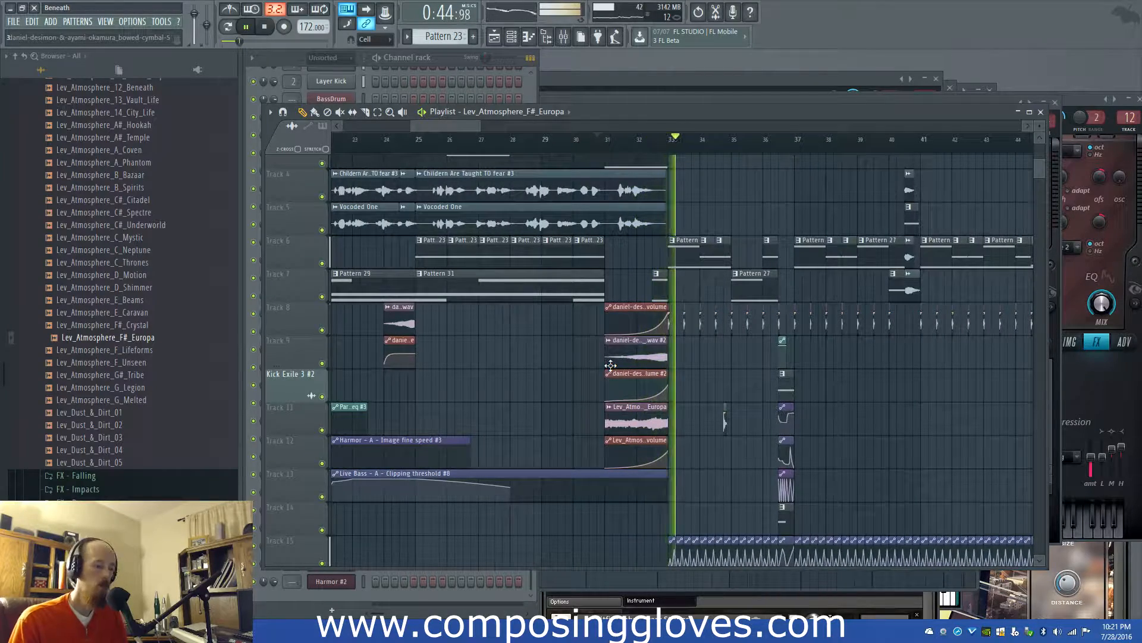
pyautogui.scroll(3, 659, 458)
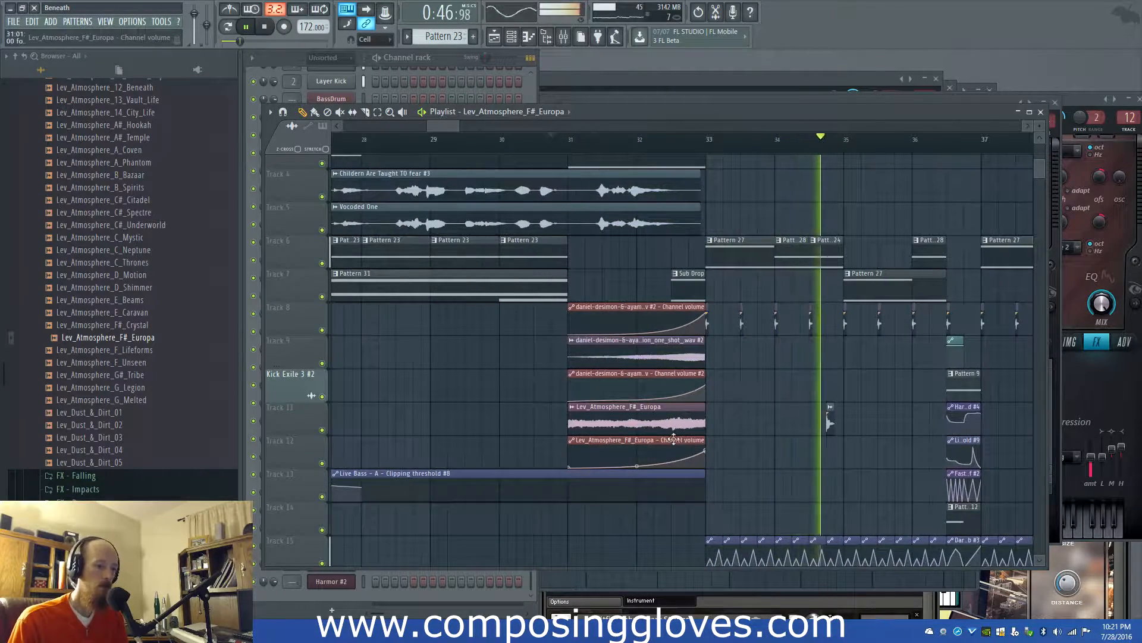
pyautogui.press('space')
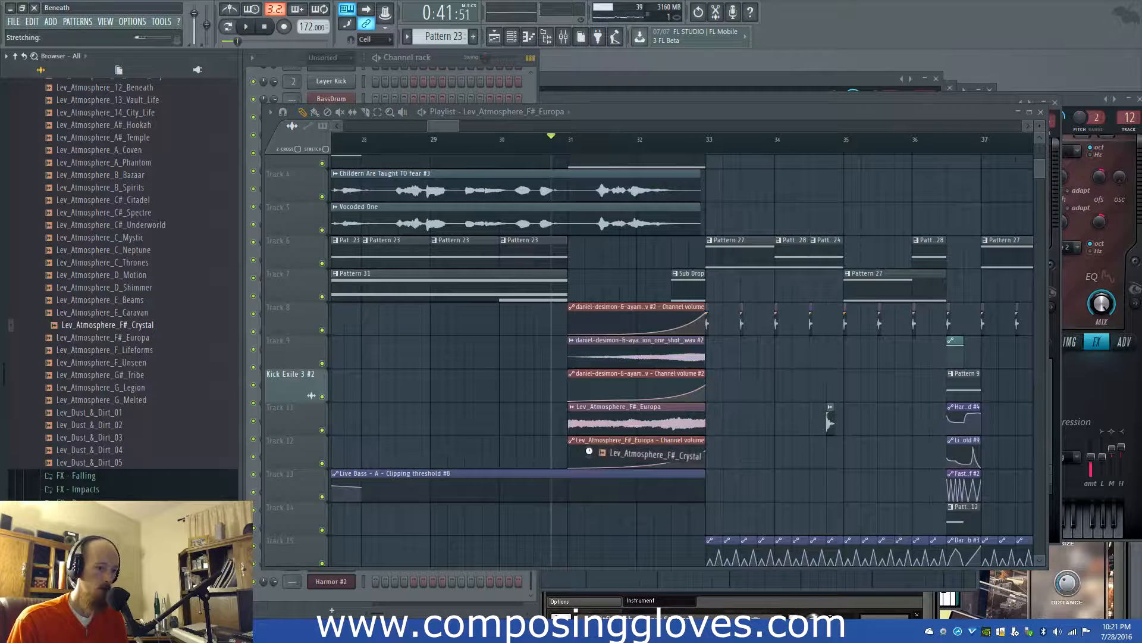
# Replace the Europa sample in the Track 11 build-up clip with Lev_Atmosphere_F#_Crystal and play it into the drop
pyautogui.moveTo(597, 445); pyautogui.dragTo(644, 424)
pyautogui.press('space')
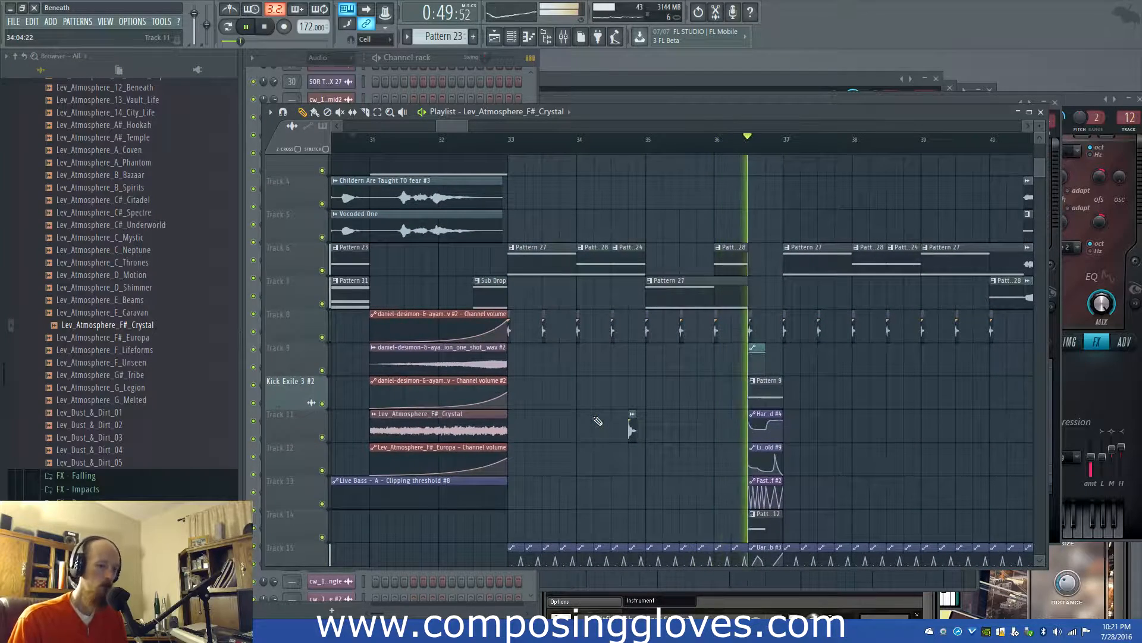
pyautogui.press('space')
# Examine the fill in the second half of bar 36, including Pattern 9's Live Bass note and the mixer levels
pyautogui.keyDown('ctrl'); pyautogui.scroll(4, 724, 181); pyautogui.keyUp('ctrl')
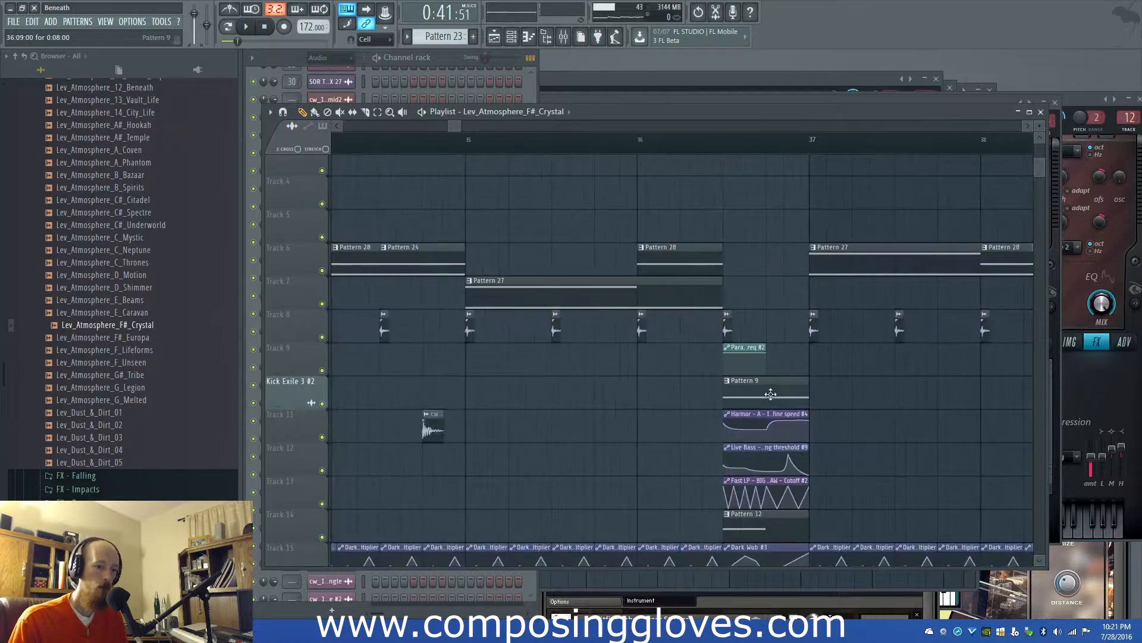
pyautogui.scroll(3, 754, 329)
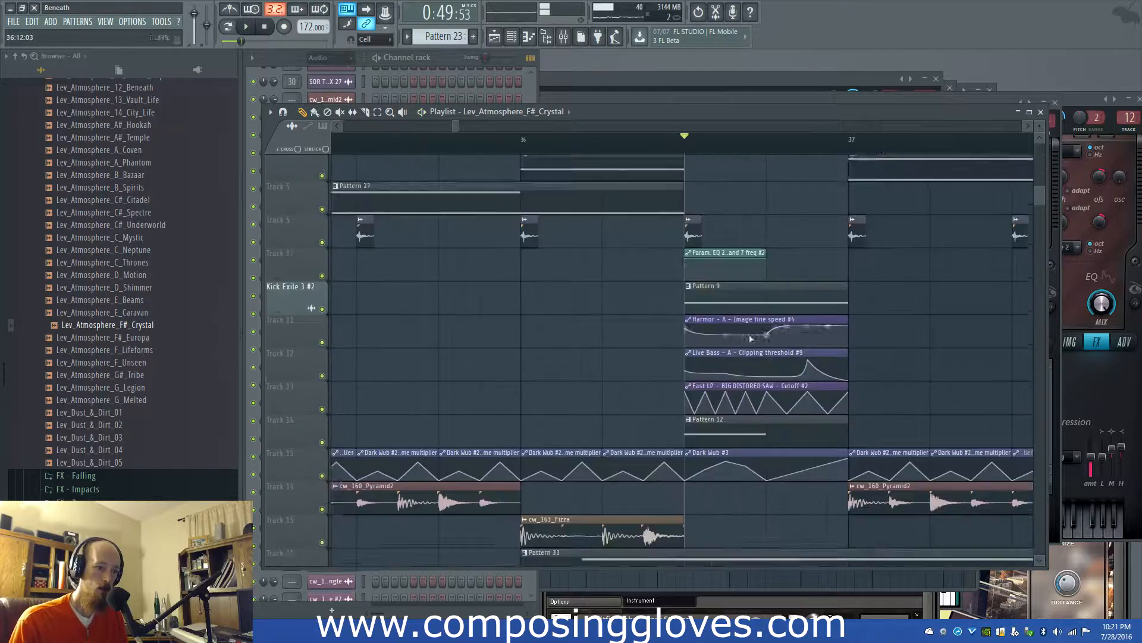
pyautogui.scroll(-6, 754, 332)
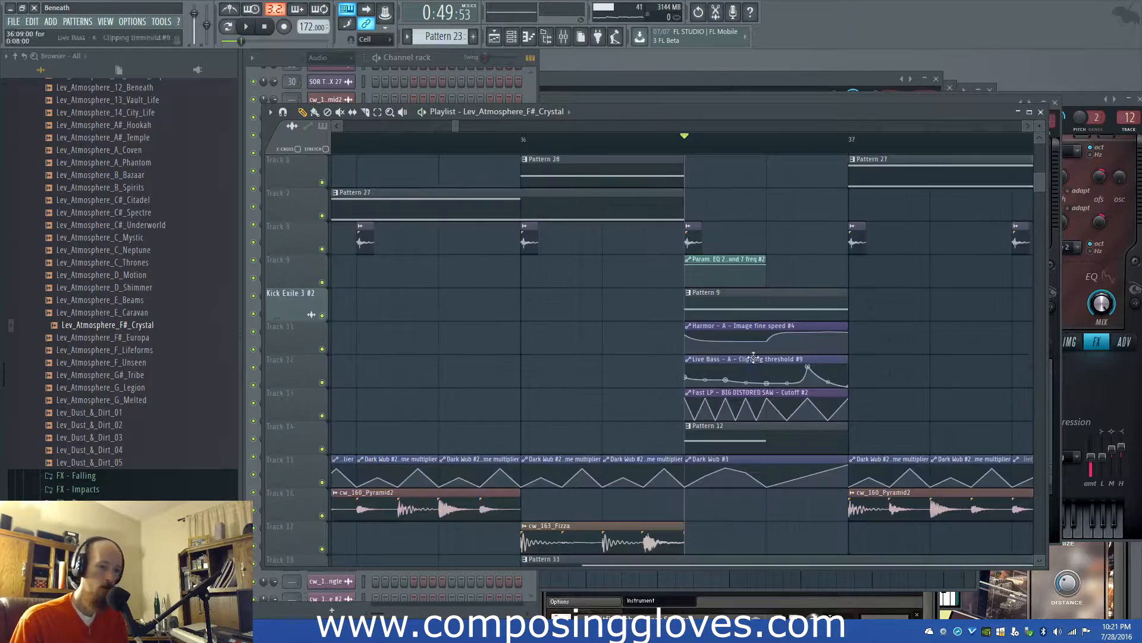
pyautogui.doubleClick(734, 309)
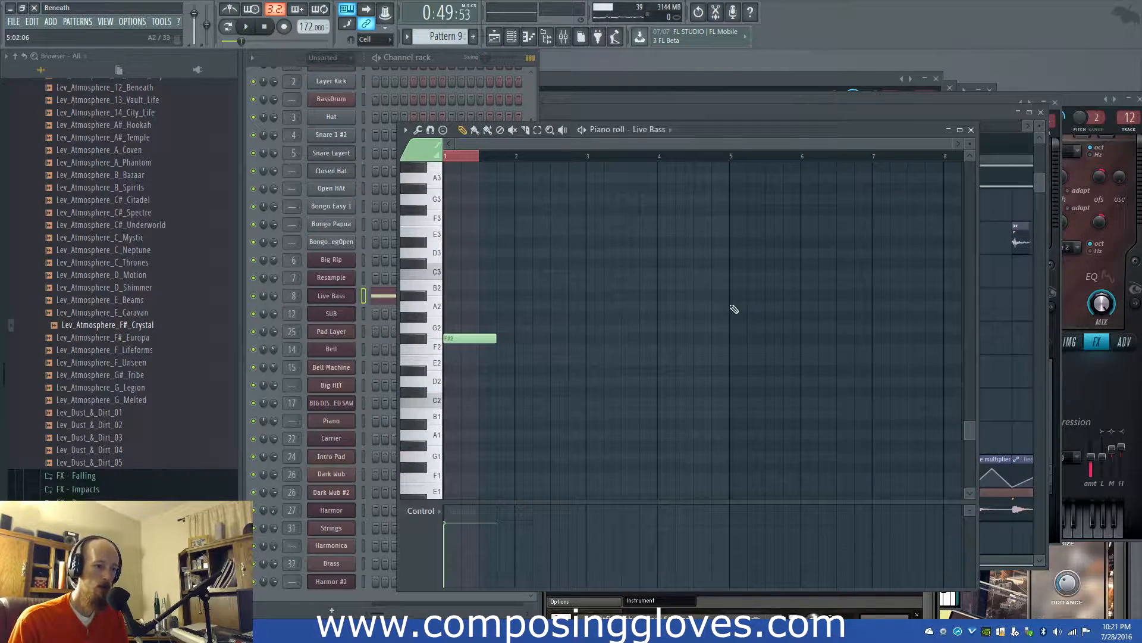
pyautogui.click(294, 608)
pyautogui.click(573, 44)
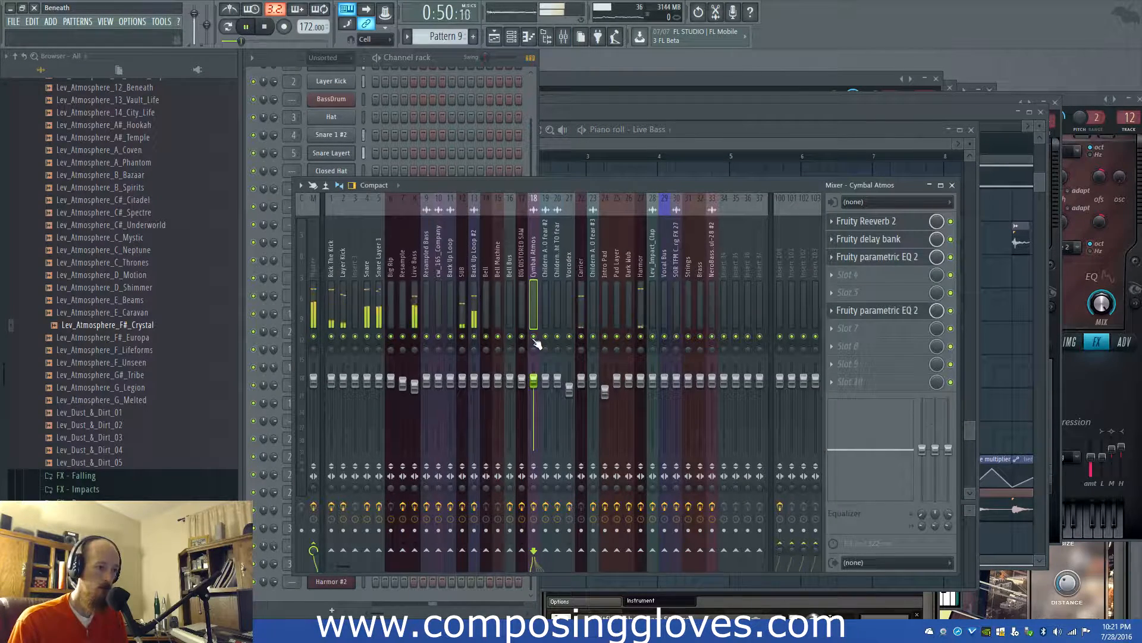
pyautogui.click(688, 109)
# Review the whole arrangement and play the track through the intro into the vocal section at bar 17
pyautogui.moveTo(465, 202); pyautogui.dragTo(801, 225)
pyautogui.scroll(-7, 467, 286)
pyautogui.moveTo(629, 300); pyautogui.dragTo(1131, 342)
pyautogui.scroll(-3, 545, 187)
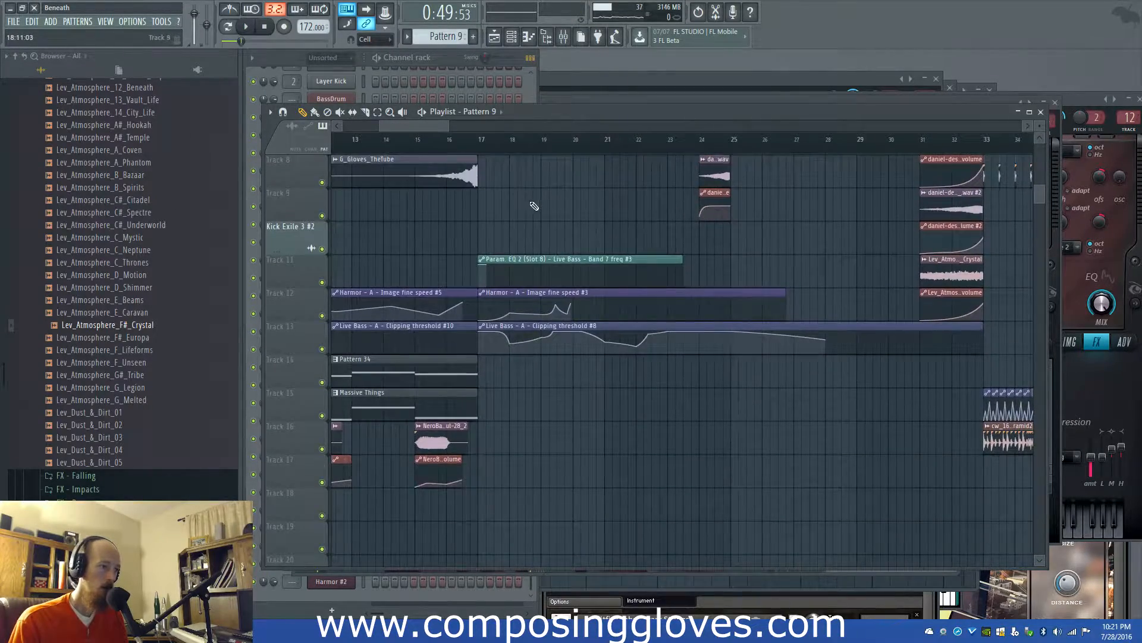
pyautogui.scroll(-5, 533, 207)
pyautogui.moveTo(533, 207); pyautogui.dragTo(649, 372)
pyautogui.scroll(-4, 649, 372)
pyautogui.scroll(2, 600, 348)
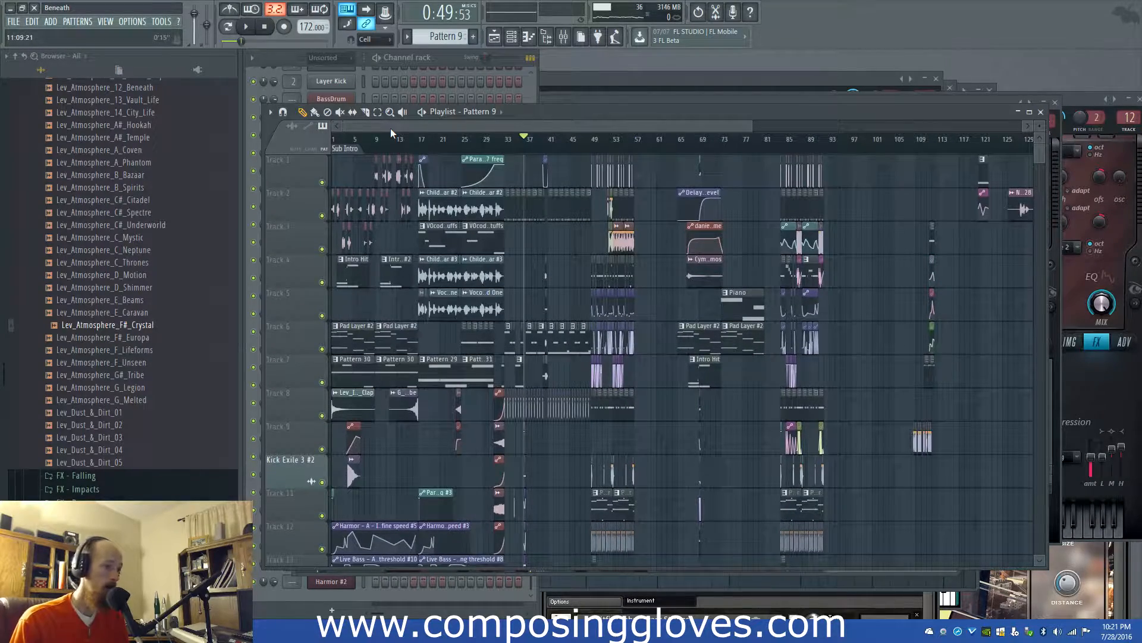
pyautogui.scroll(3, 972, 300)
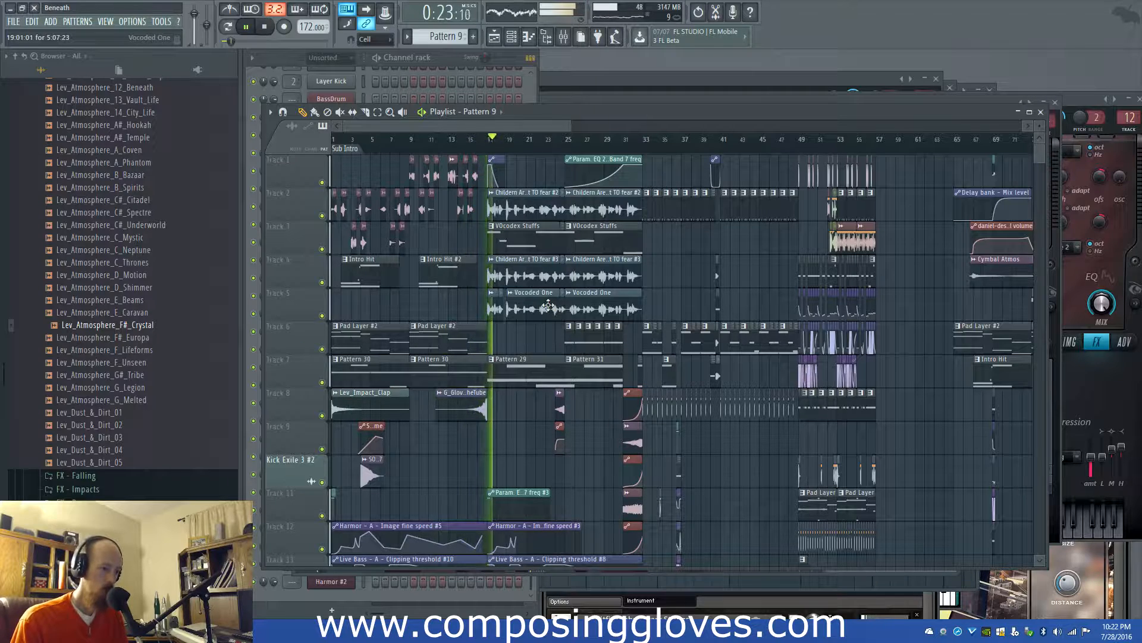
pyautogui.scroll(3, 548, 305)
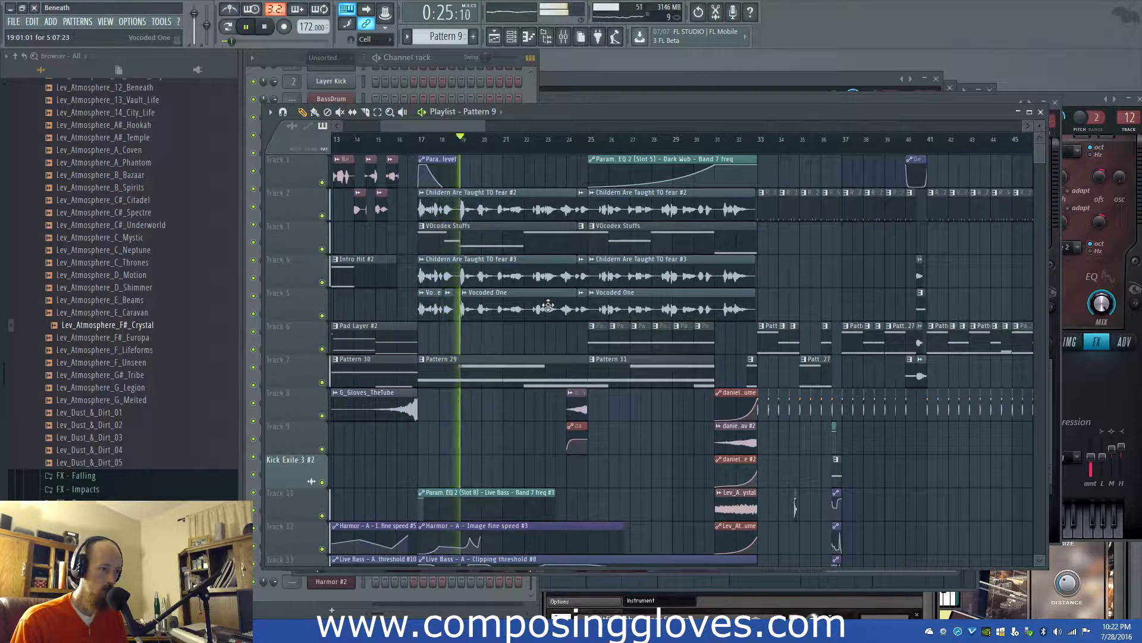
# Open the channel settings of the Childern Are Taught TO fear #2 vocal and adjust its channel volume during playback
pyautogui.doubleClick(516, 203)
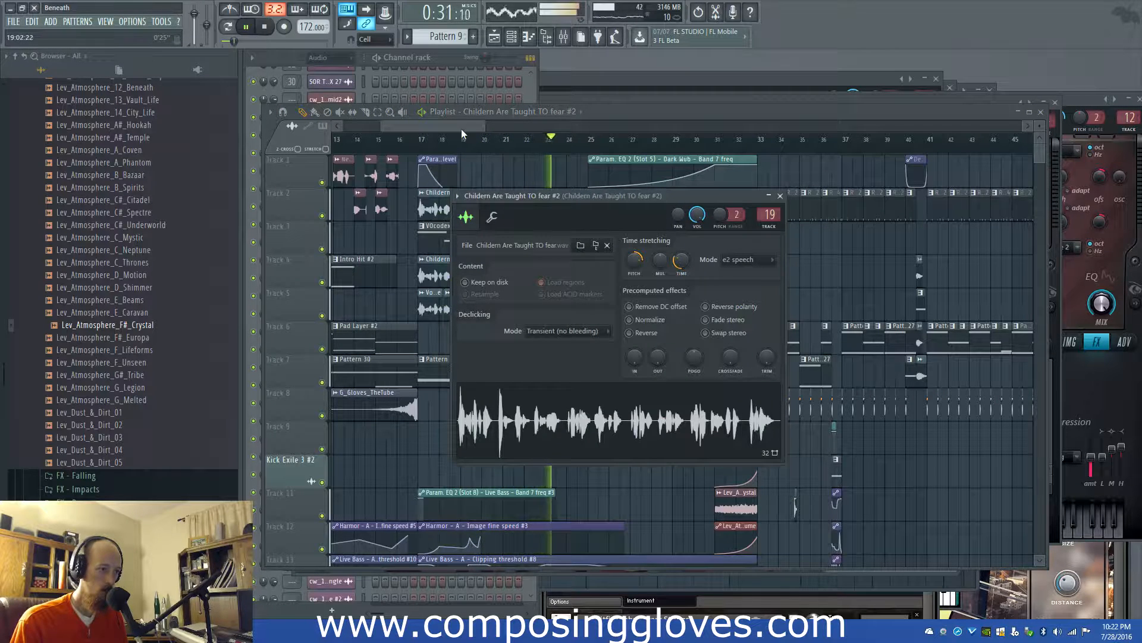
pyautogui.moveTo(461, 127); pyautogui.dragTo(467, 128)
pyautogui.doubleClick(646, 213)
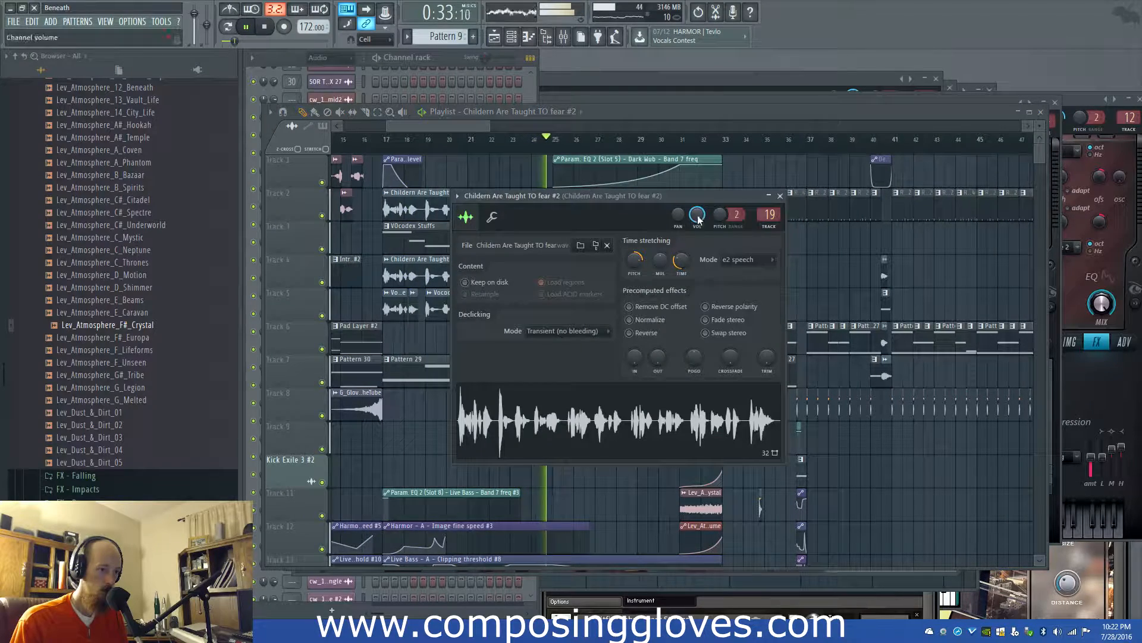
pyautogui.moveTo(462, 127); pyautogui.dragTo(492, 124)
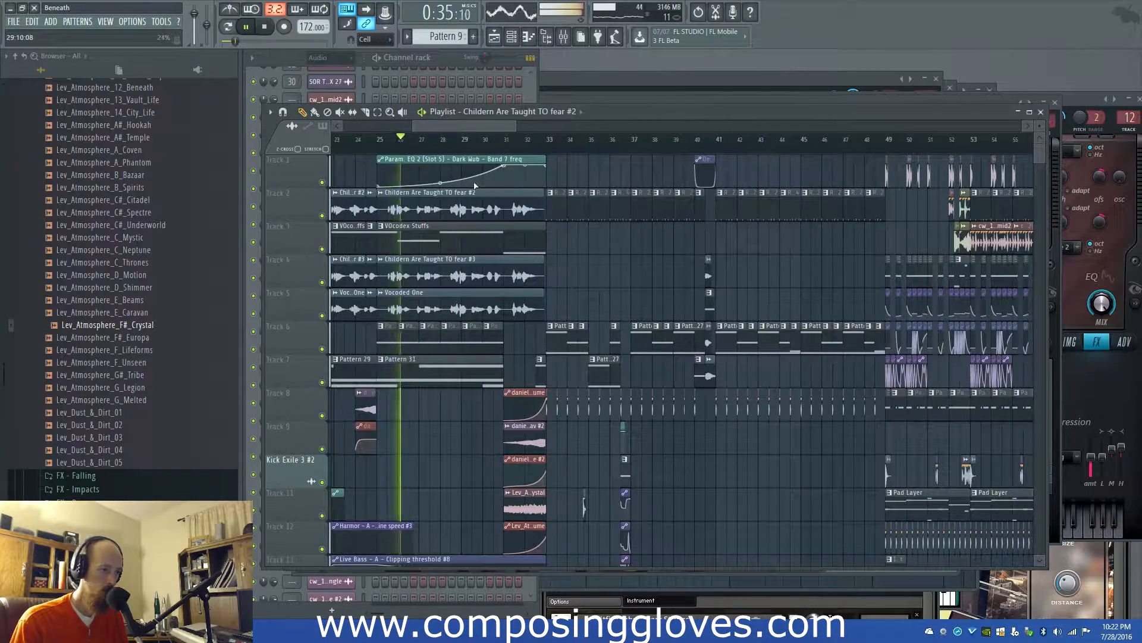
# Set the Vocoded One channel volume to about 57% and continue playback past the drop at bar 33
pyautogui.doubleClick(422, 300)
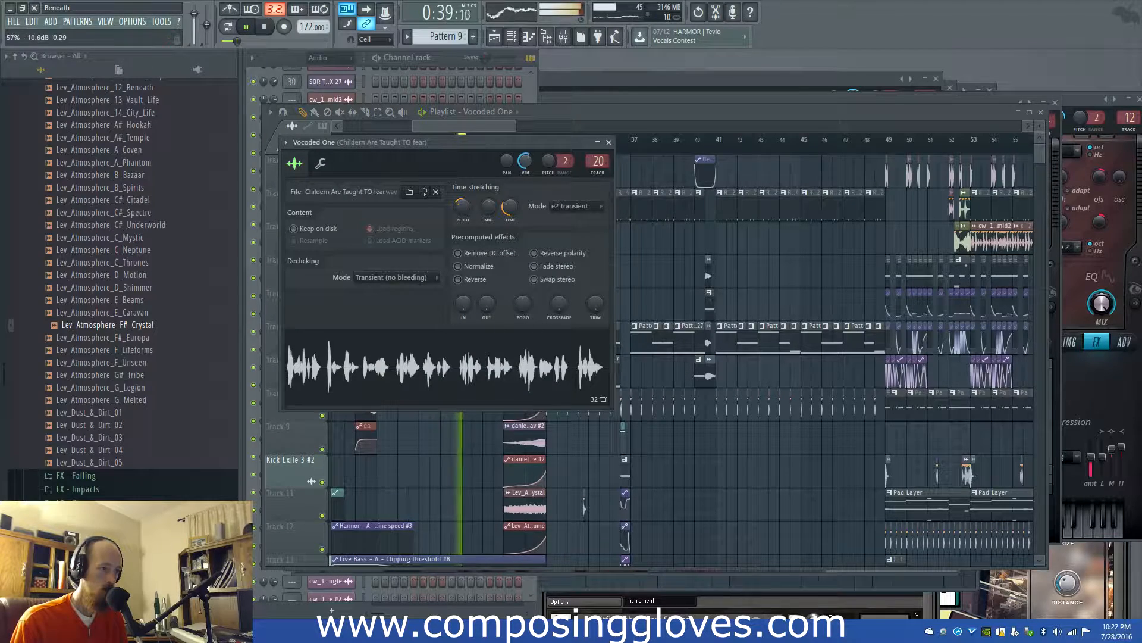
pyautogui.moveTo(492, 128); pyautogui.dragTo(503, 127)
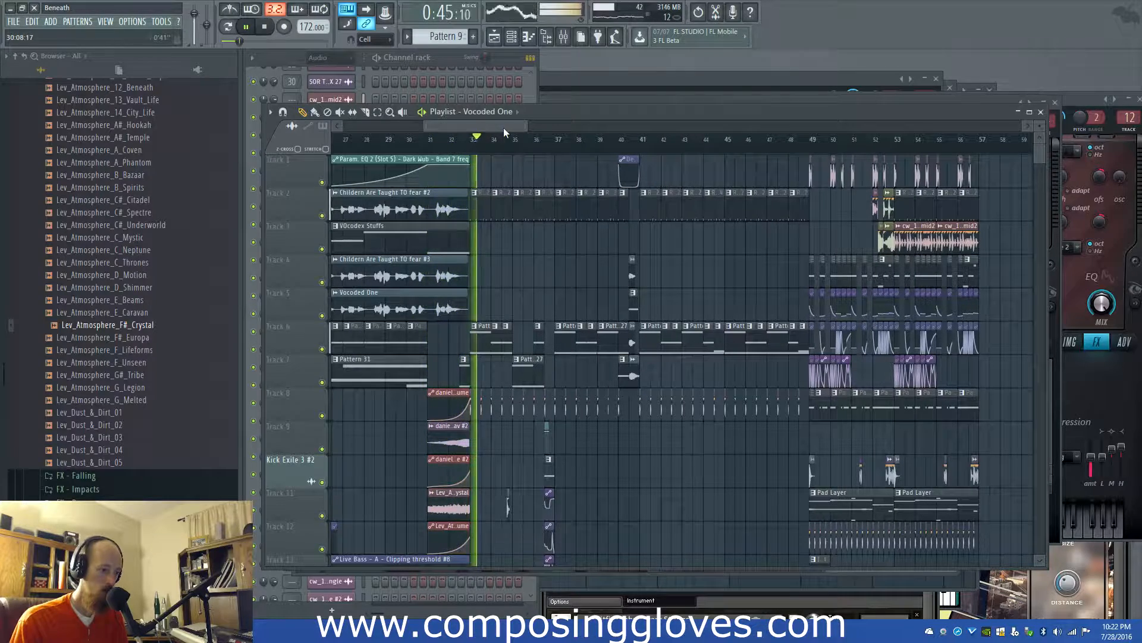
pyautogui.scroll(2, 570, 302)
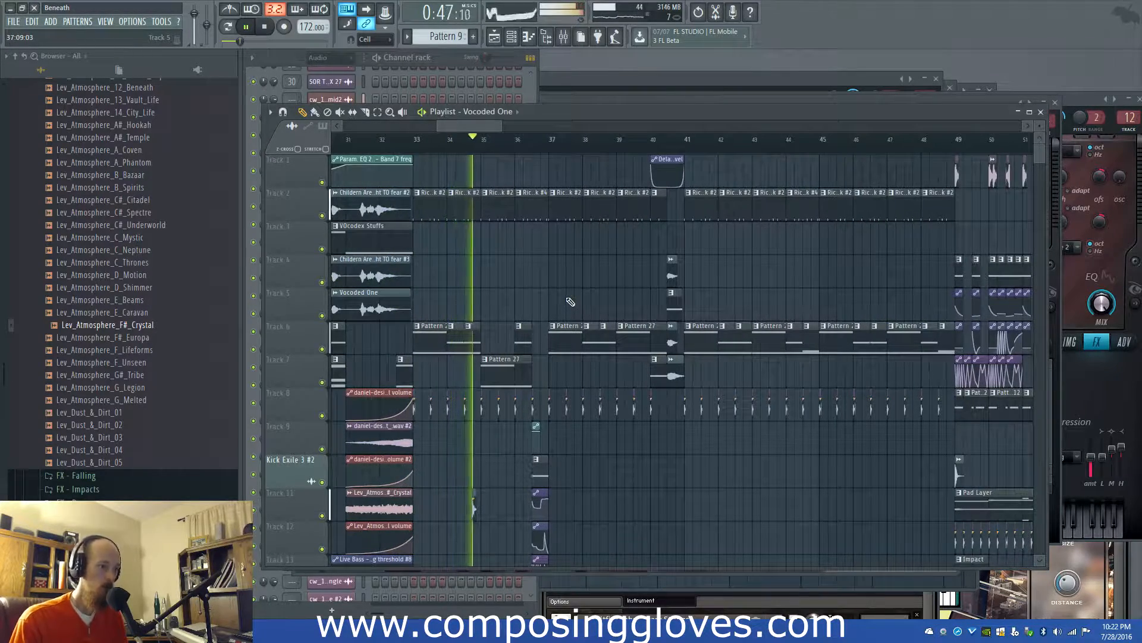
# Play the arrangement from the drop through the section ending at bar 57, and examine the transition into bar 33
pyautogui.scroll(-3, 577, 293)
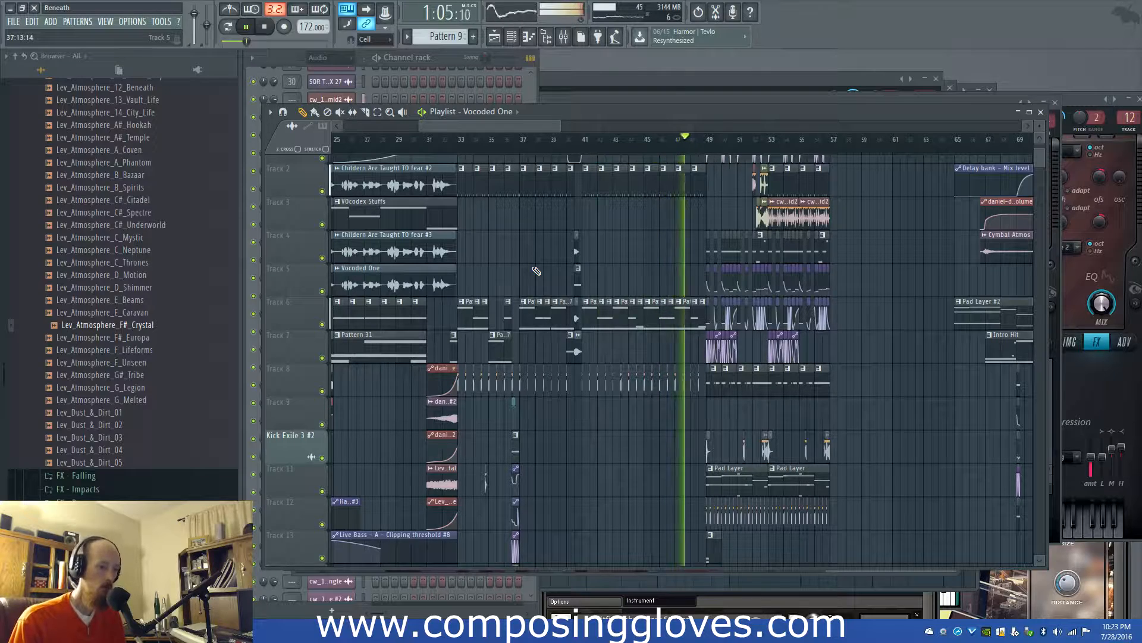
pyautogui.moveTo(618, 256); pyautogui.dragTo(479, 259)
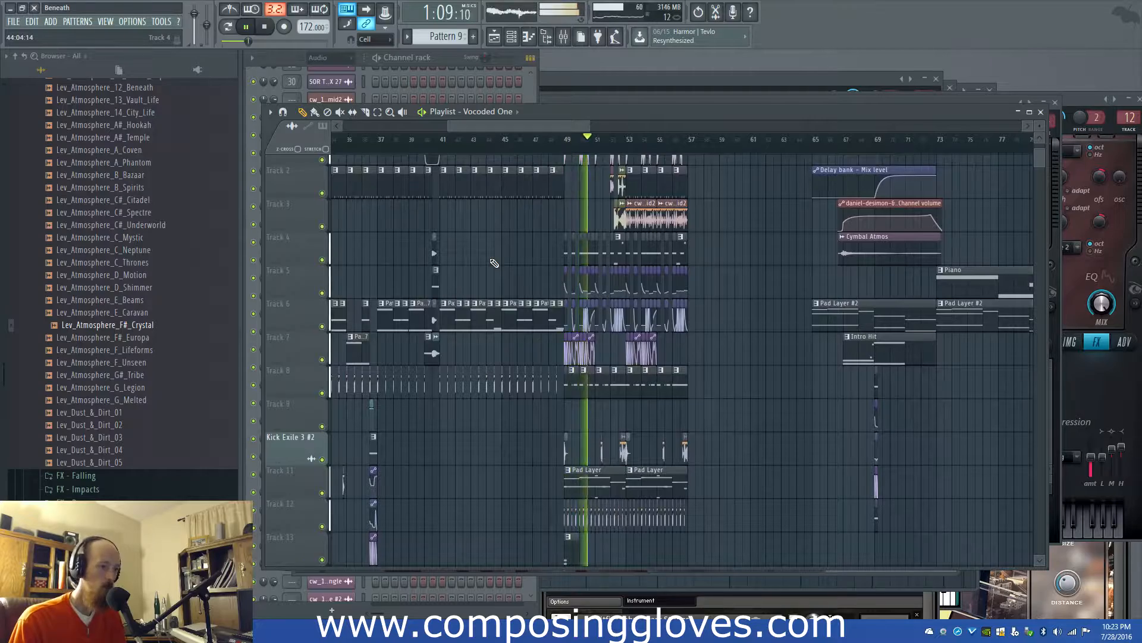
pyautogui.scroll(3, 559, 232)
pyautogui.moveTo(586, 226); pyautogui.dragTo(476, 253)
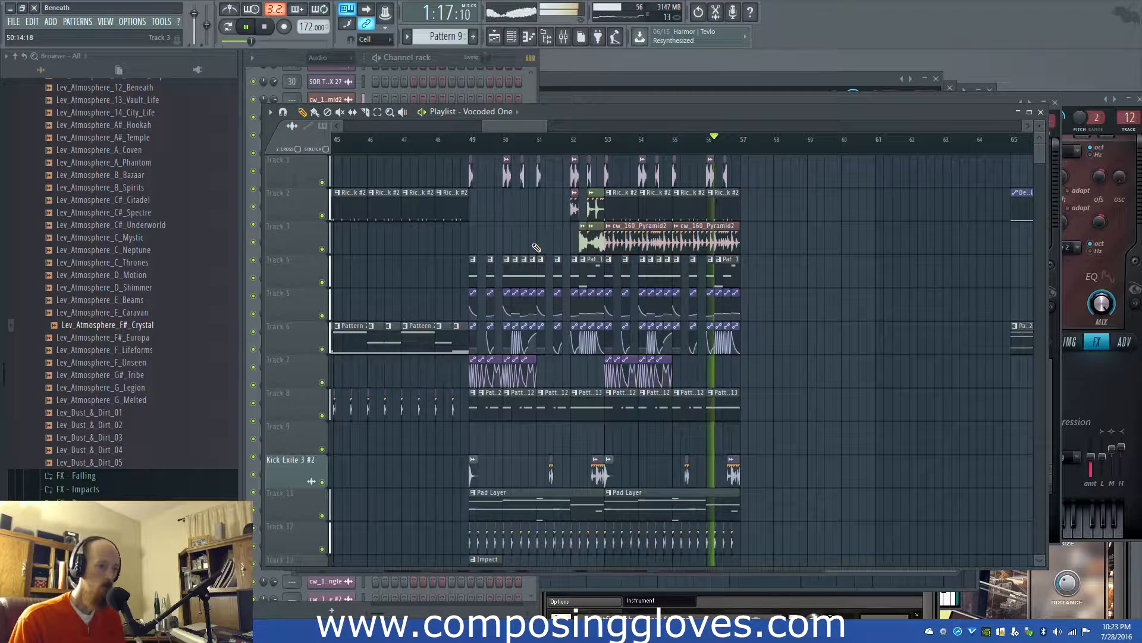
pyautogui.hscroll(-5, 635, 293)
pyautogui.scroll(-6, 635, 292)
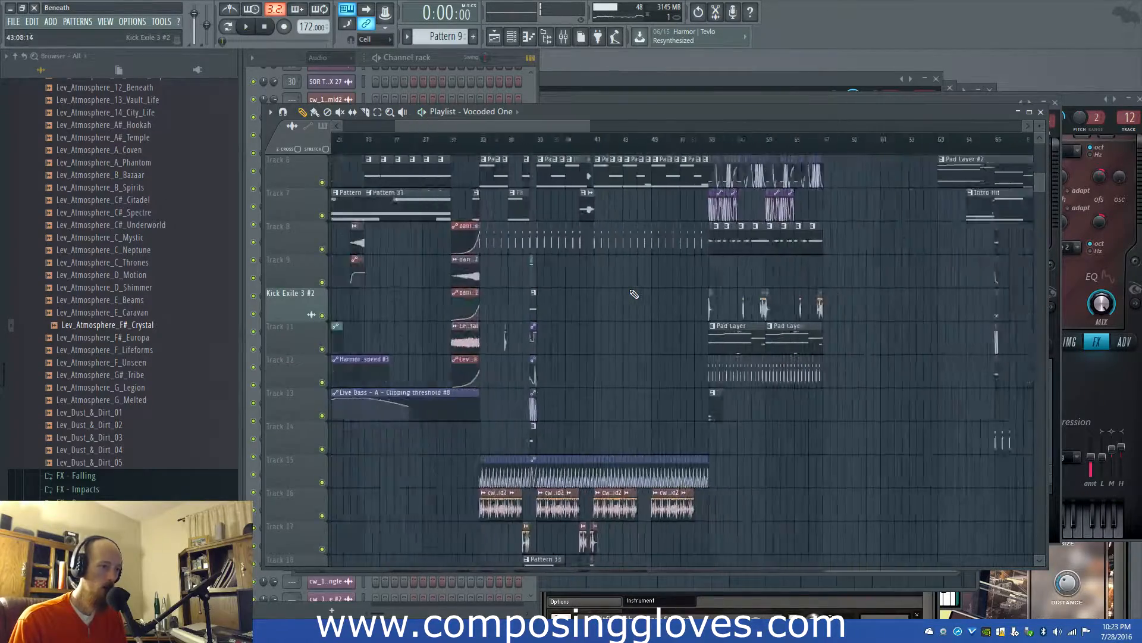
pyautogui.scroll(6, 635, 296)
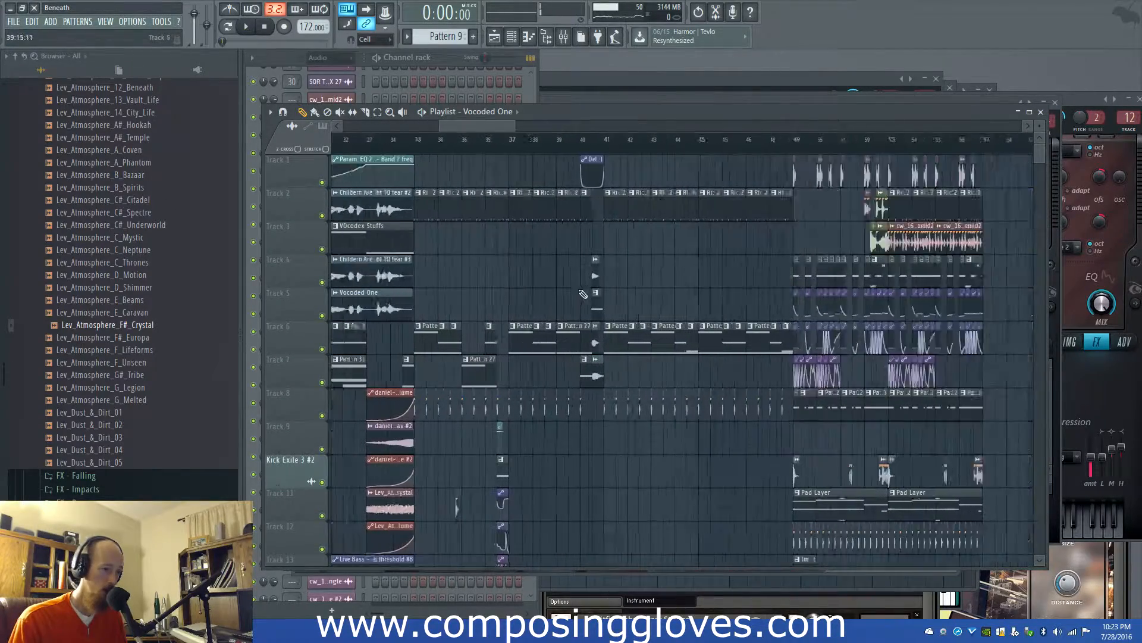
pyautogui.moveTo(743, 426); pyautogui.dragTo(590, 278)
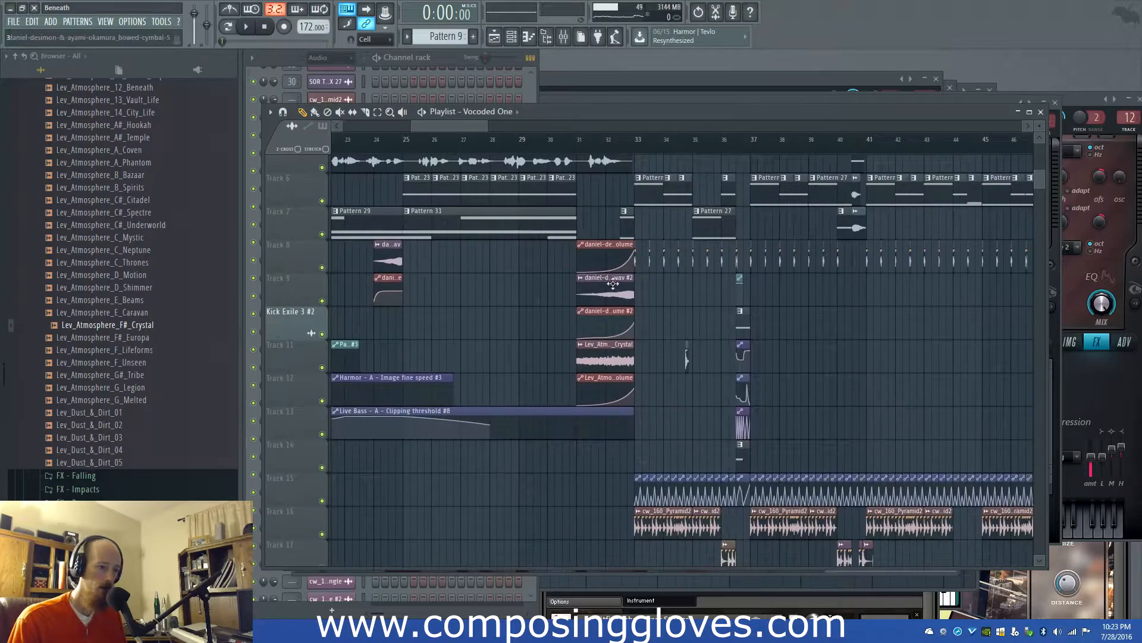
pyautogui.scroll(5, 671, 307)
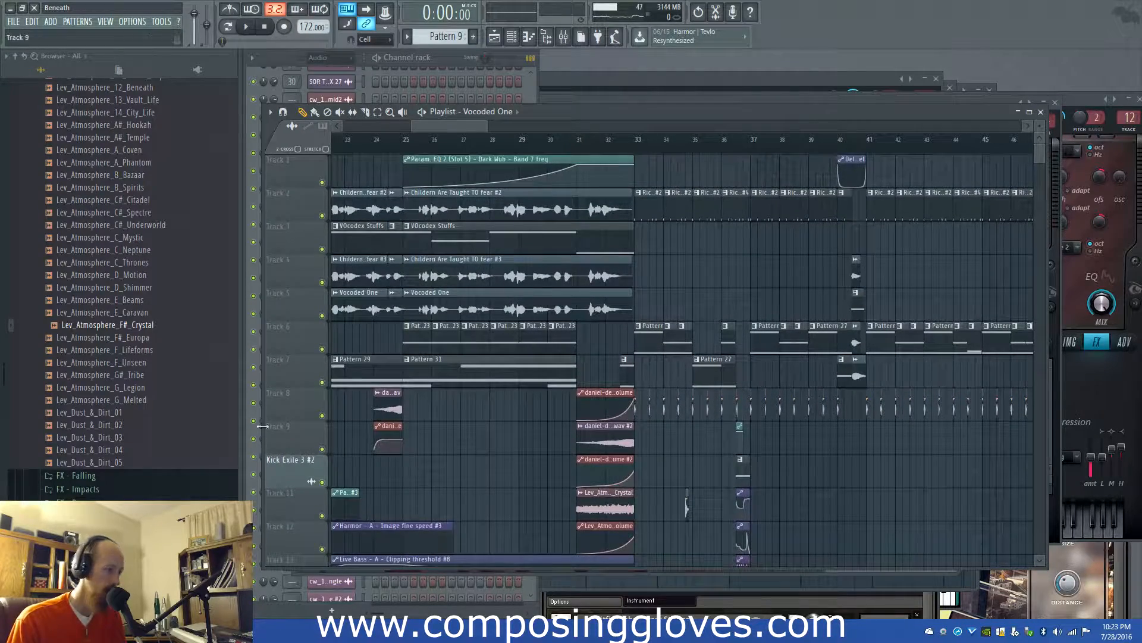
# Close the FX - Atmoshpheres folder and browse the FX - Impacts samples of the Black Octopus Leviathan pack
pyautogui.scroll(8, 116, 376)
pyautogui.click(98, 236)
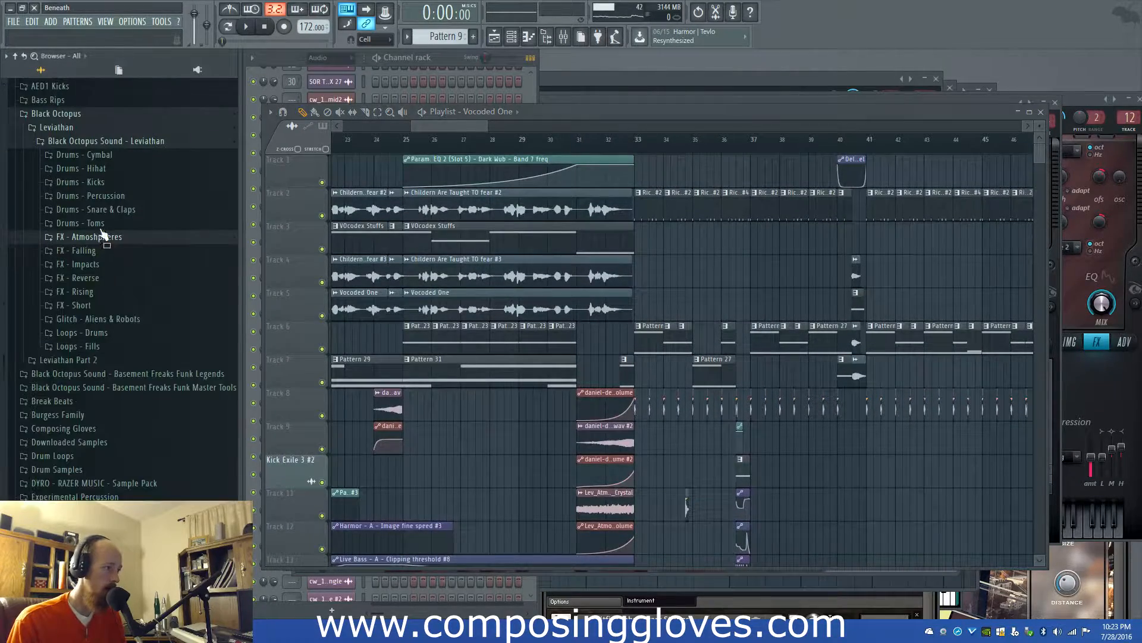
pyautogui.scroll(4, 110, 143)
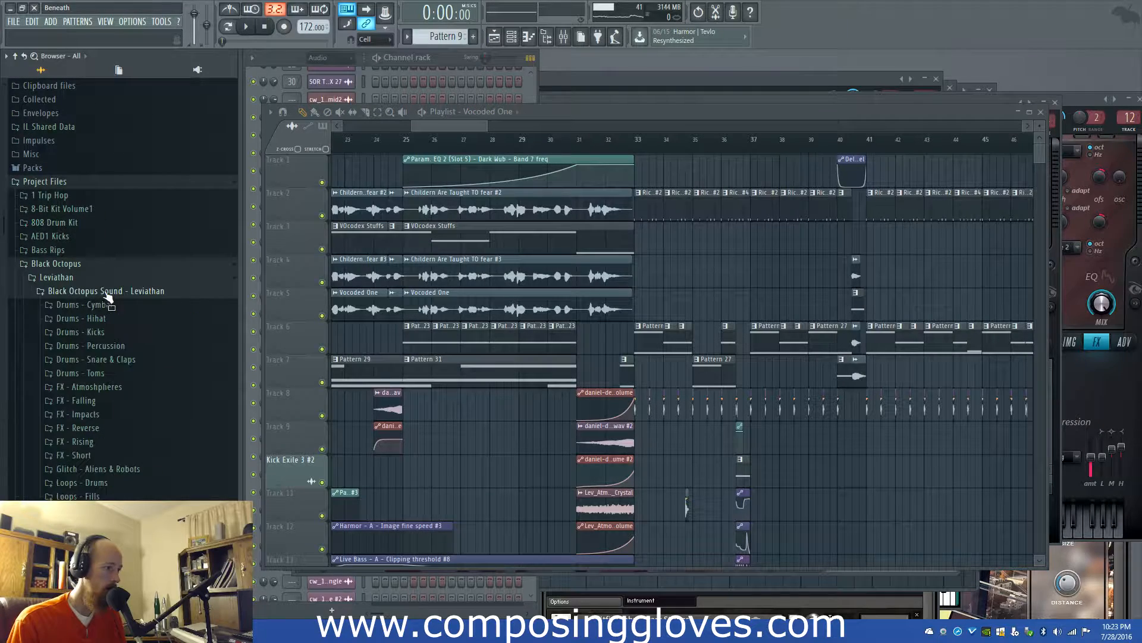
pyautogui.click(88, 295)
pyautogui.click(88, 293)
pyautogui.click(127, 417)
pyautogui.scroll(-5, 129, 420)
# Place the Lev_Impact_Krogan sample on track 9 at bar 33 and play the lead-in to the drop
pyautogui.click(136, 360)
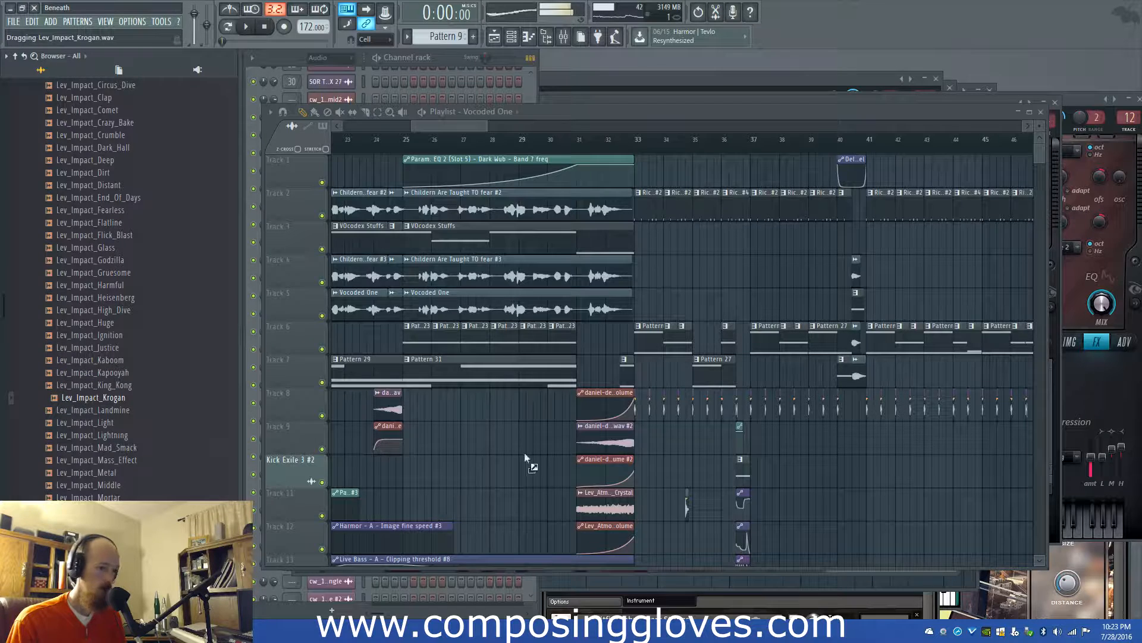
pyautogui.scroll(-3, 678, 473)
pyautogui.moveTo(680, 471); pyautogui.dragTo(662, 346)
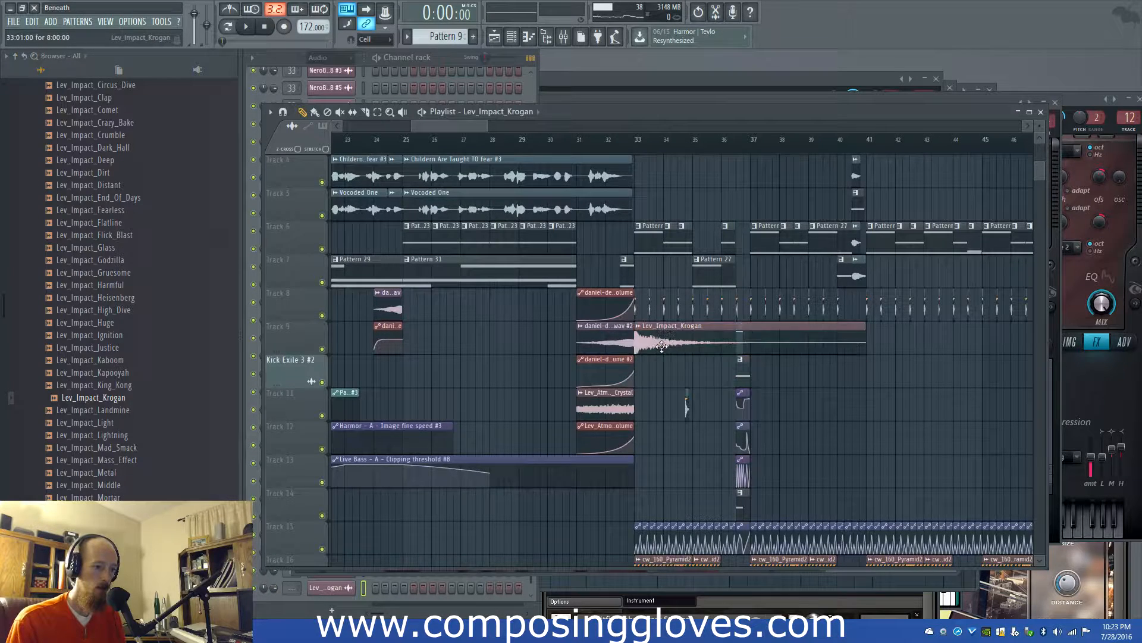
pyautogui.click(599, 145)
pyautogui.press('space')
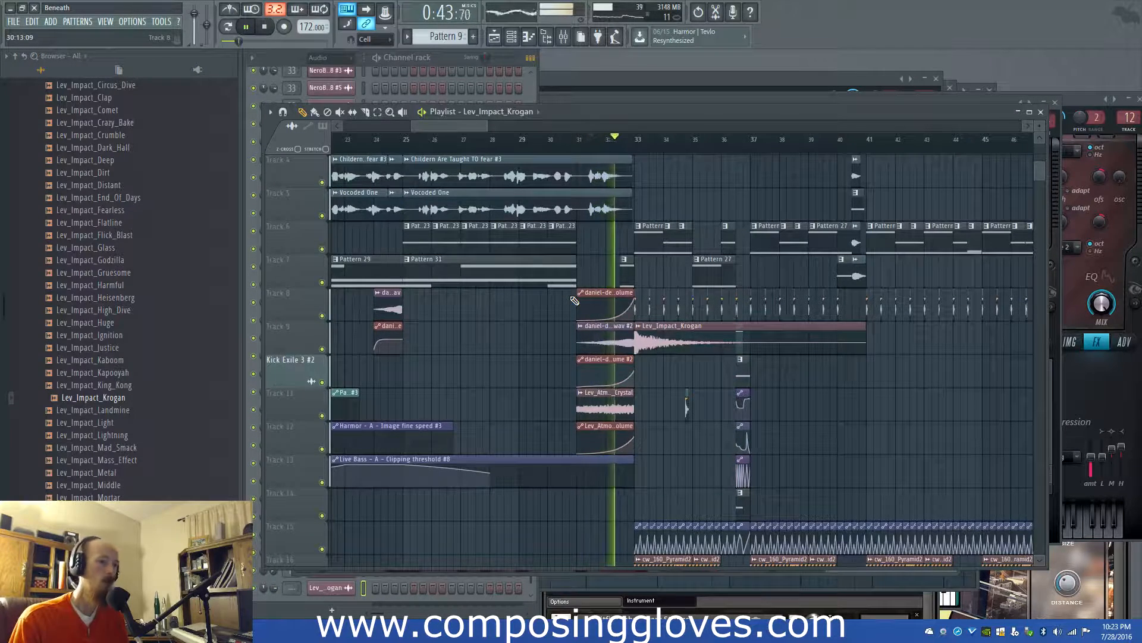
pyautogui.press('space')
# Try Lev_Impact_Terrorist as the impact sample at bar 33 and play it in context
pyautogui.moveTo(125, 386); pyautogui.dragTo(125, 378)
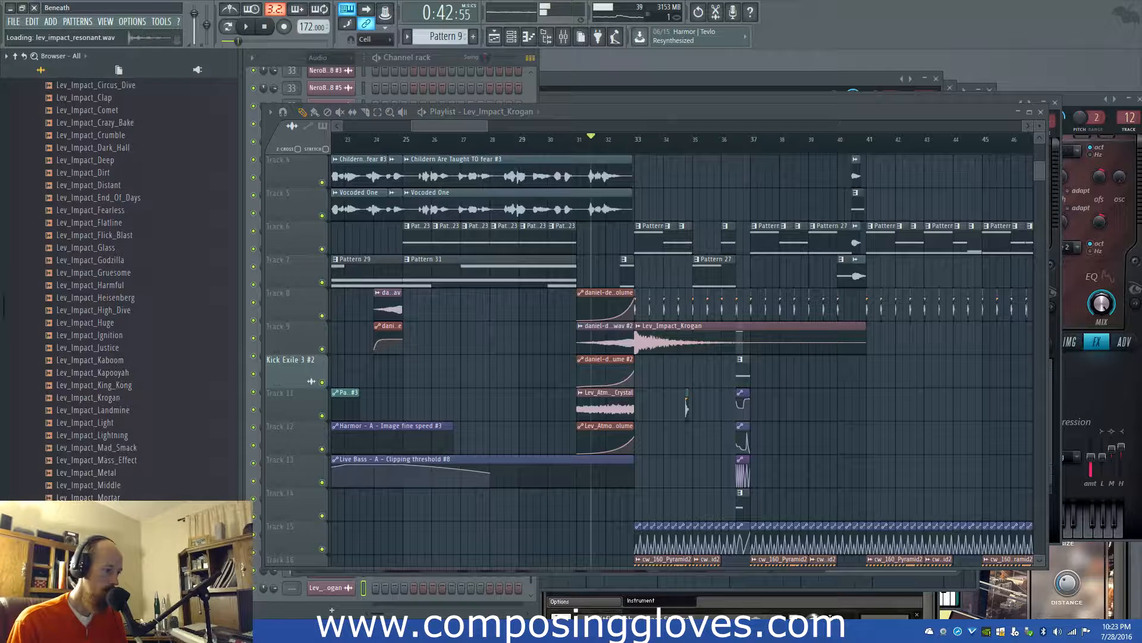
pyautogui.scroll(-4, 140, 498)
pyautogui.click(139, 499)
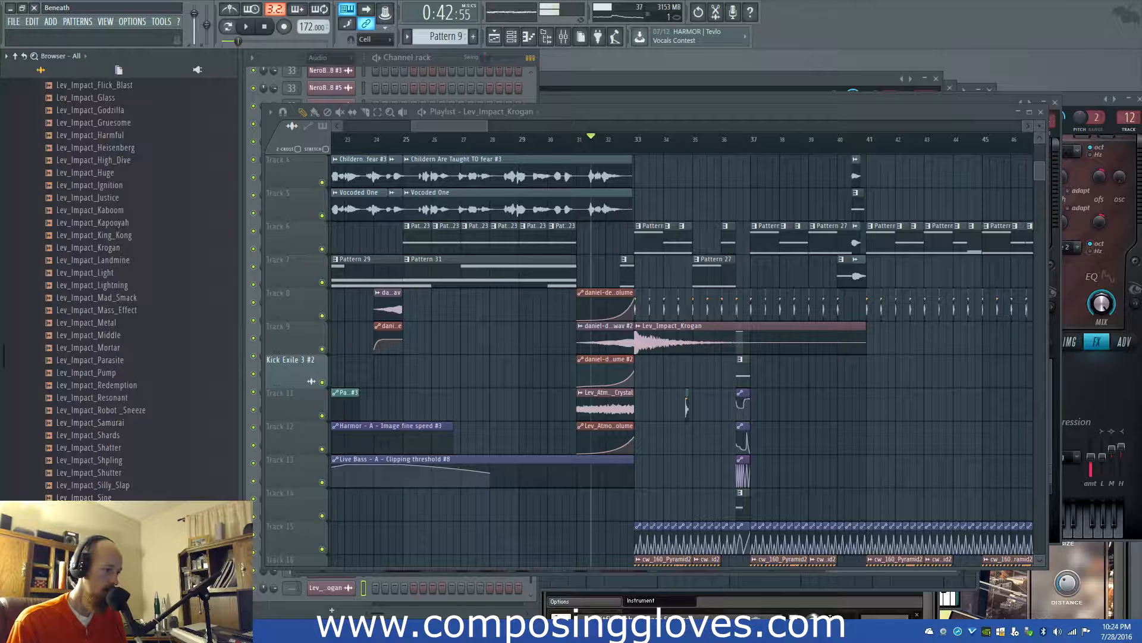
pyautogui.moveTo(583, 368); pyautogui.dragTo(657, 349)
pyautogui.press('space')
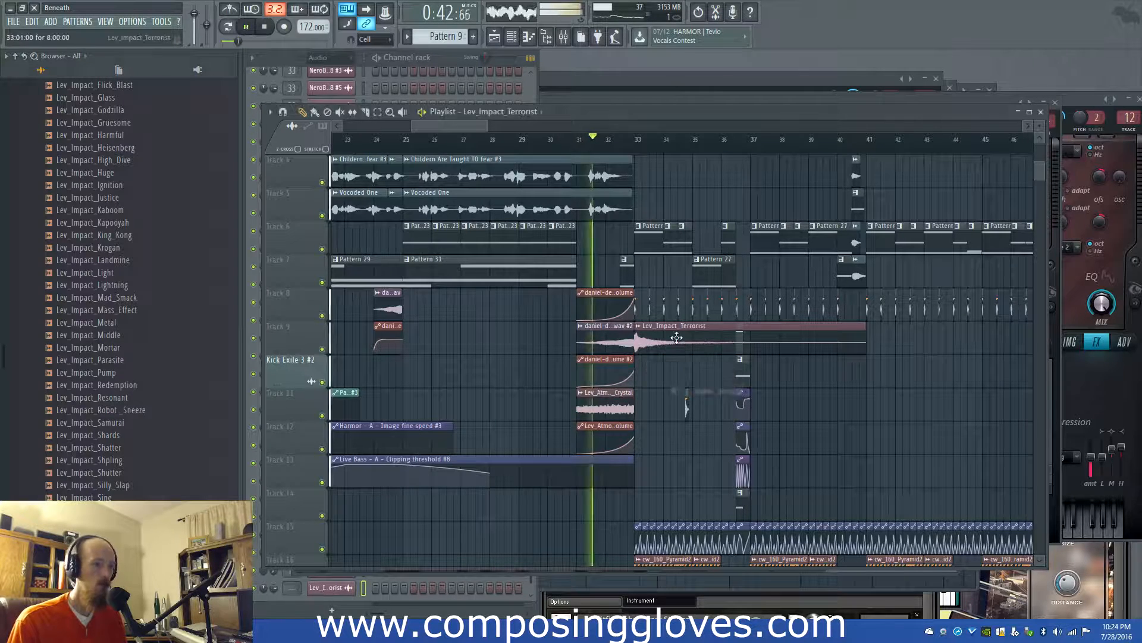
# Replace the impact sample at bar 33 with Lev_Impact_Cannon_Space and play through the drop
pyautogui.doubleClick(641, 340)
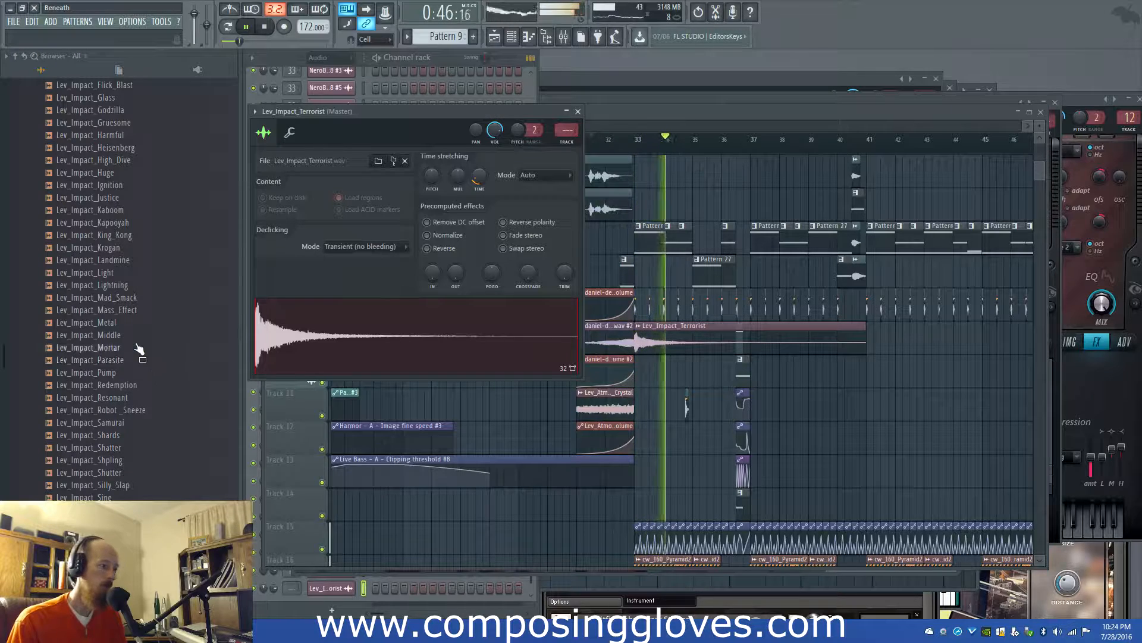
pyautogui.press('space')
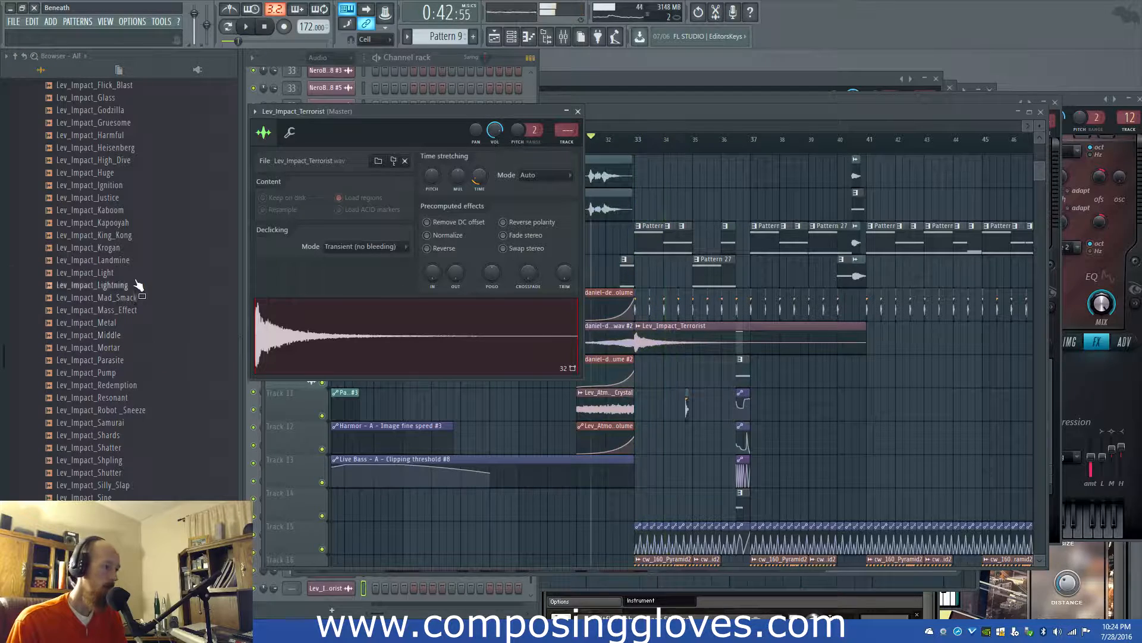
pyautogui.scroll(4, 149, 273)
pyautogui.click(143, 273)
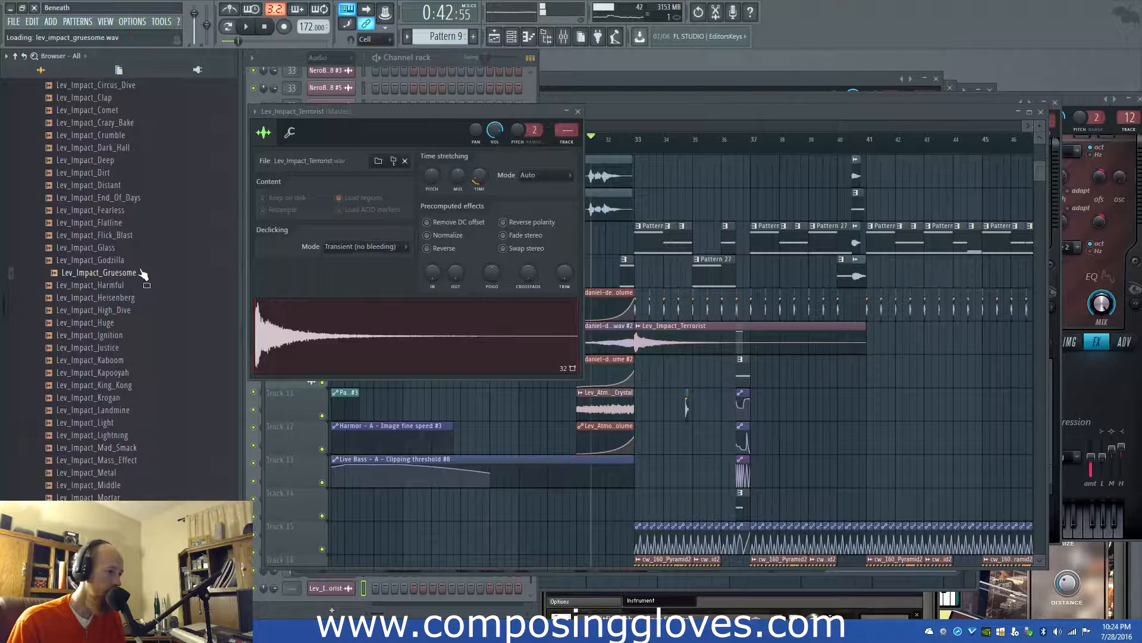
pyautogui.scroll(4, 112, 269)
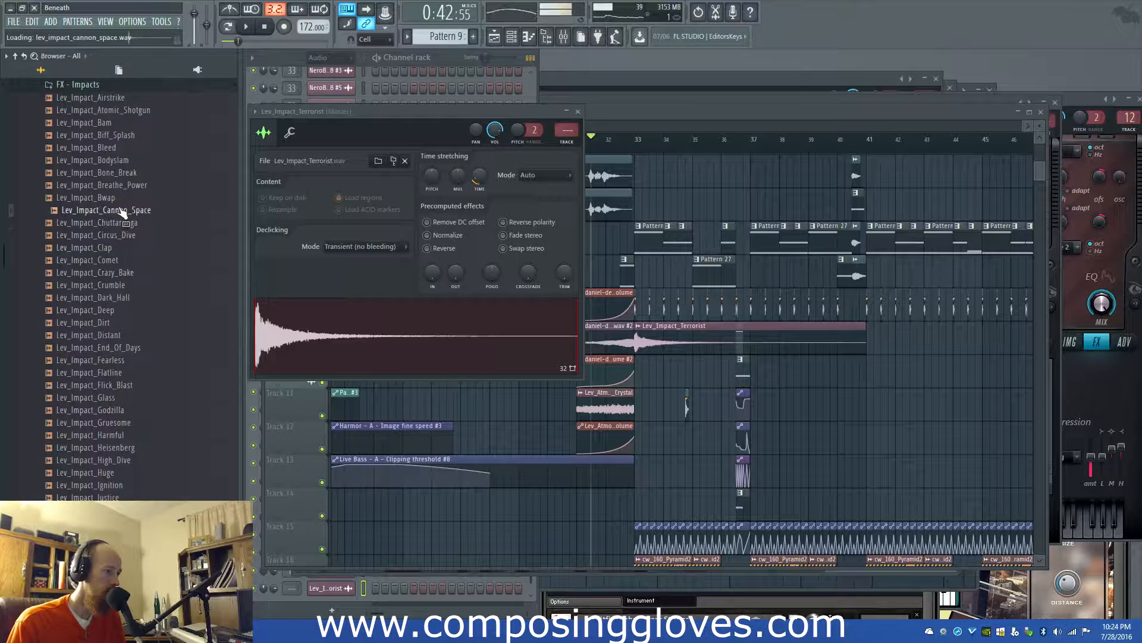
pyautogui.moveTo(660, 362); pyautogui.dragTo(638, 338)
pyautogui.press('space')
pyautogui.scroll(4, 638, 338)
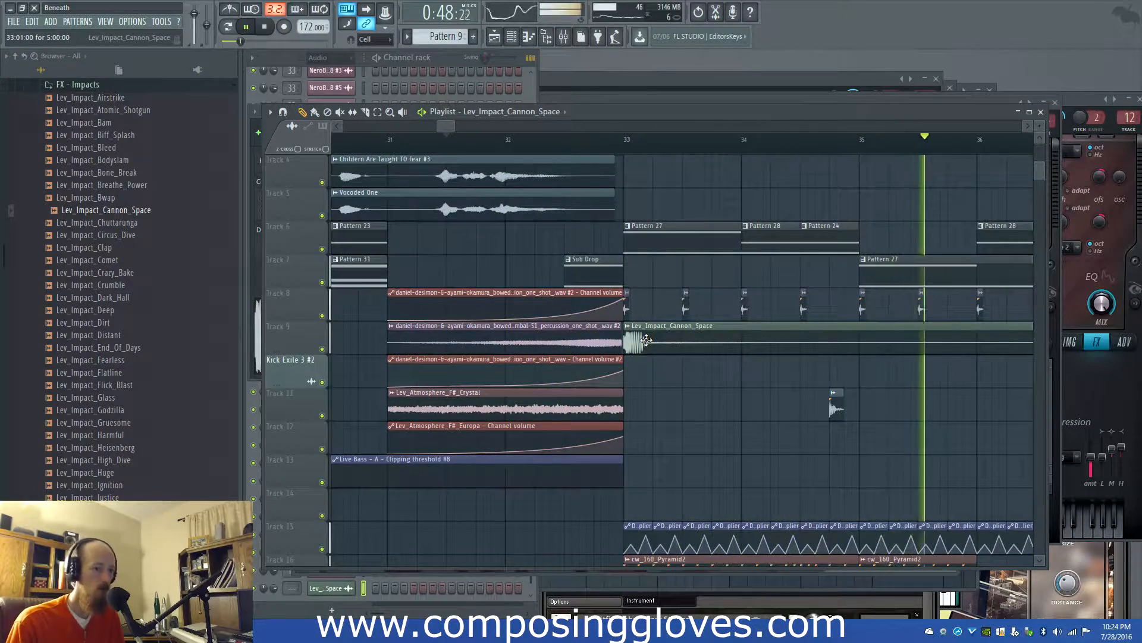
pyautogui.scroll(-5, 646, 340)
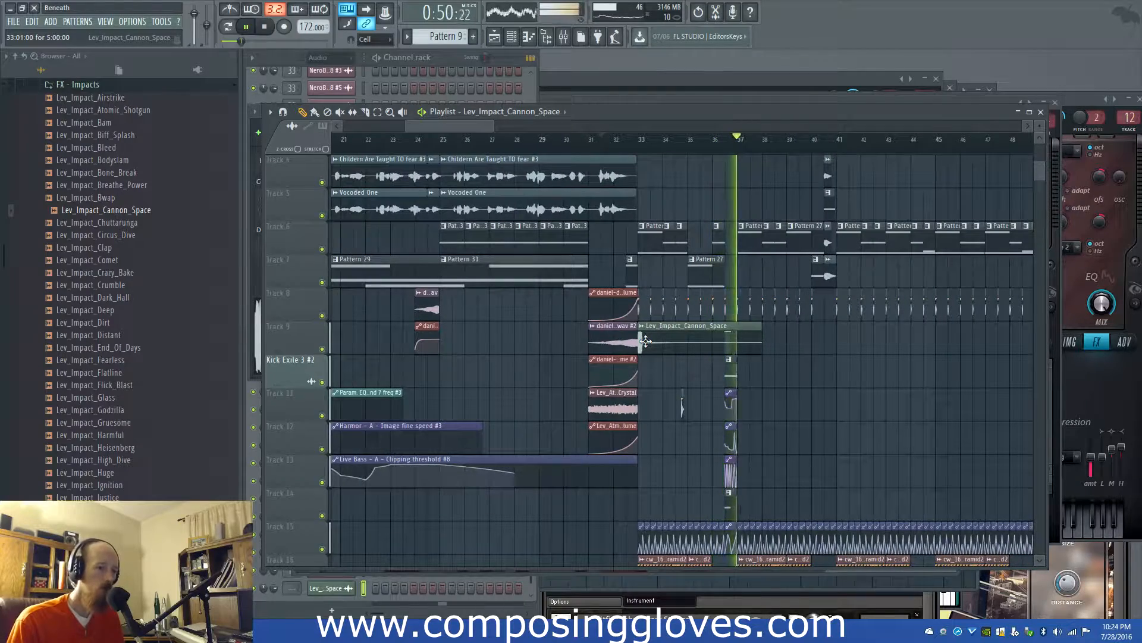
# Play the vocal section from bar 17 and slightly lower the Vocodex mixer track's volume fader
pyautogui.scroll(2, 642, 336)
pyautogui.moveTo(609, 306); pyautogui.dragTo(1036, 384)
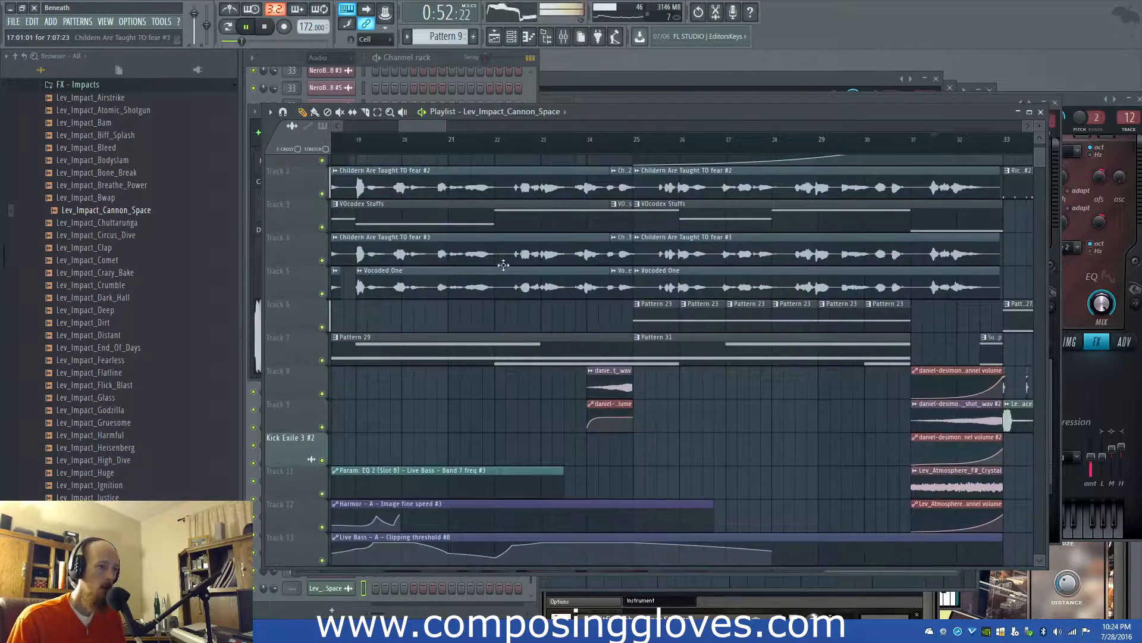
pyautogui.scroll(-3, 441, 257)
pyautogui.moveTo(438, 255); pyautogui.dragTo(938, 437)
pyautogui.scroll(-2, 668, 303)
pyautogui.moveTo(651, 357); pyautogui.dragTo(467, 381)
pyautogui.press('space')
pyautogui.scroll(2, 607, 351)
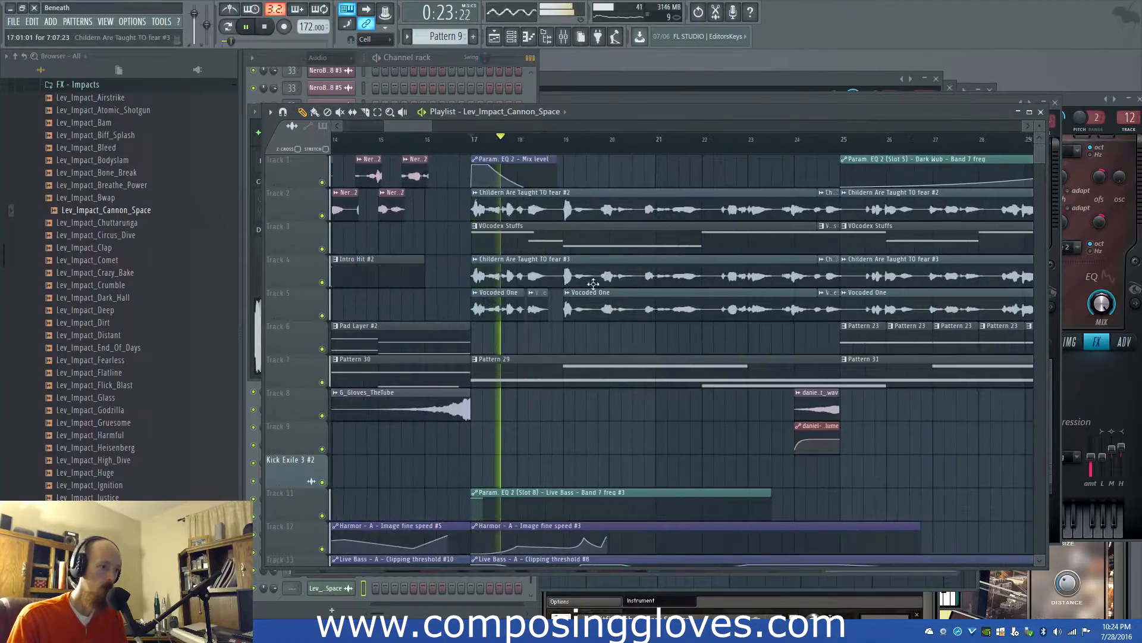
pyautogui.doubleClick(496, 306)
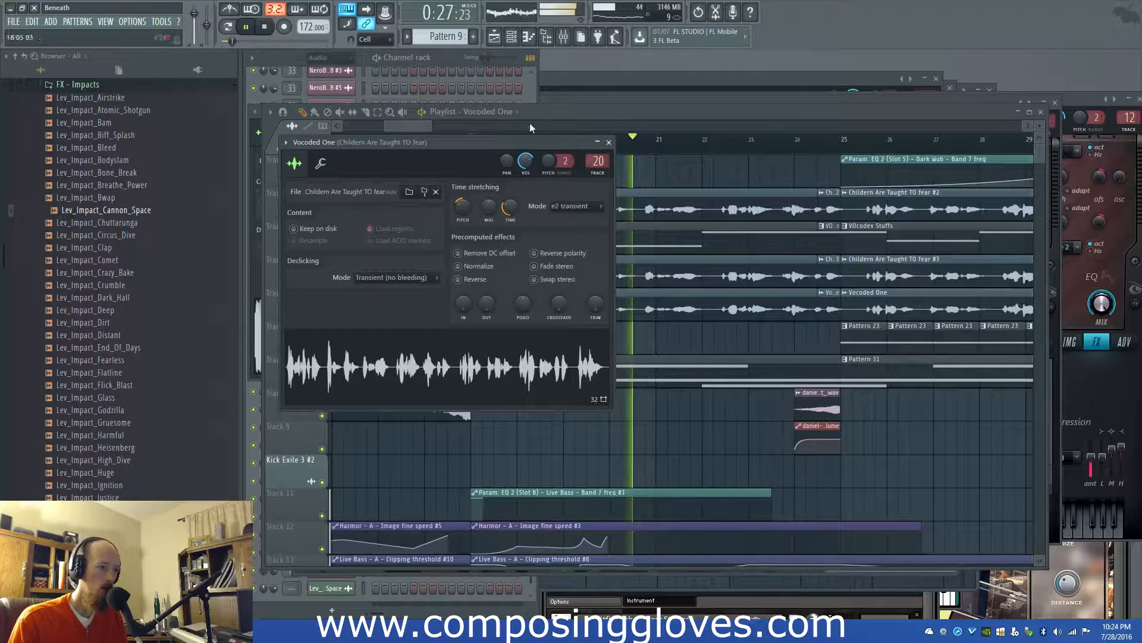
pyautogui.press('F9')
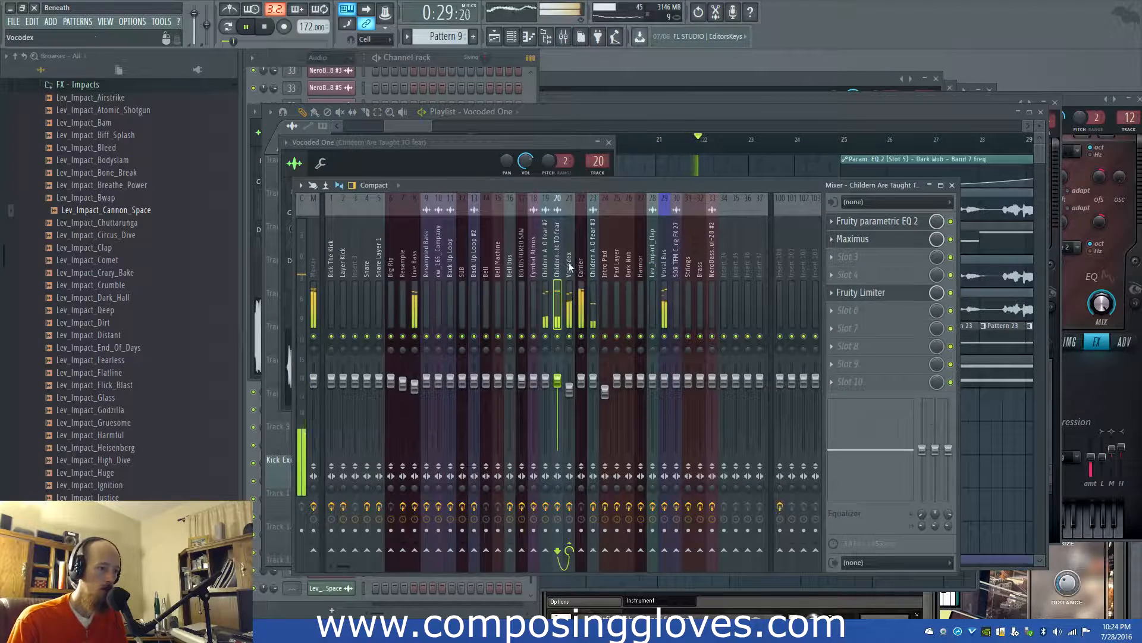
pyautogui.moveTo(571, 391); pyautogui.dragTo(570, 399)
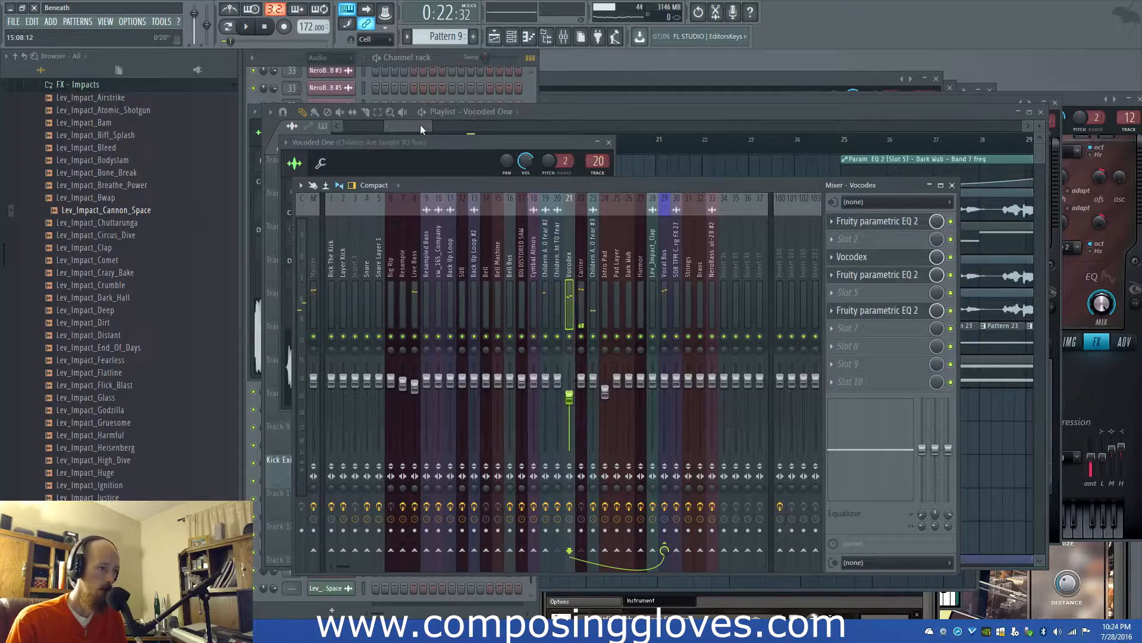
# Review the arrangement of the intro and vocal sections and play the opening of the song from bar 1
pyautogui.moveTo(420, 129); pyautogui.dragTo(409, 140)
pyautogui.keyDown('ctrl'); pyautogui.scroll(-5, 600, 234); pyautogui.keyUp('ctrl')
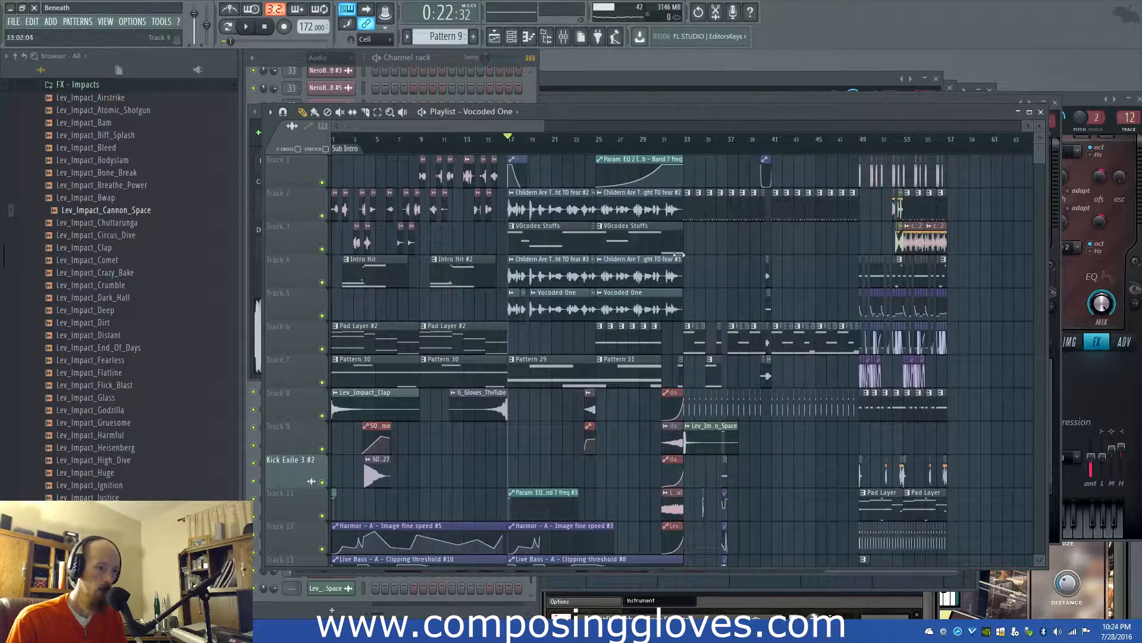
pyautogui.keyDown('ctrl'); pyautogui.scroll(4, 512, 304); pyautogui.keyUp('ctrl')
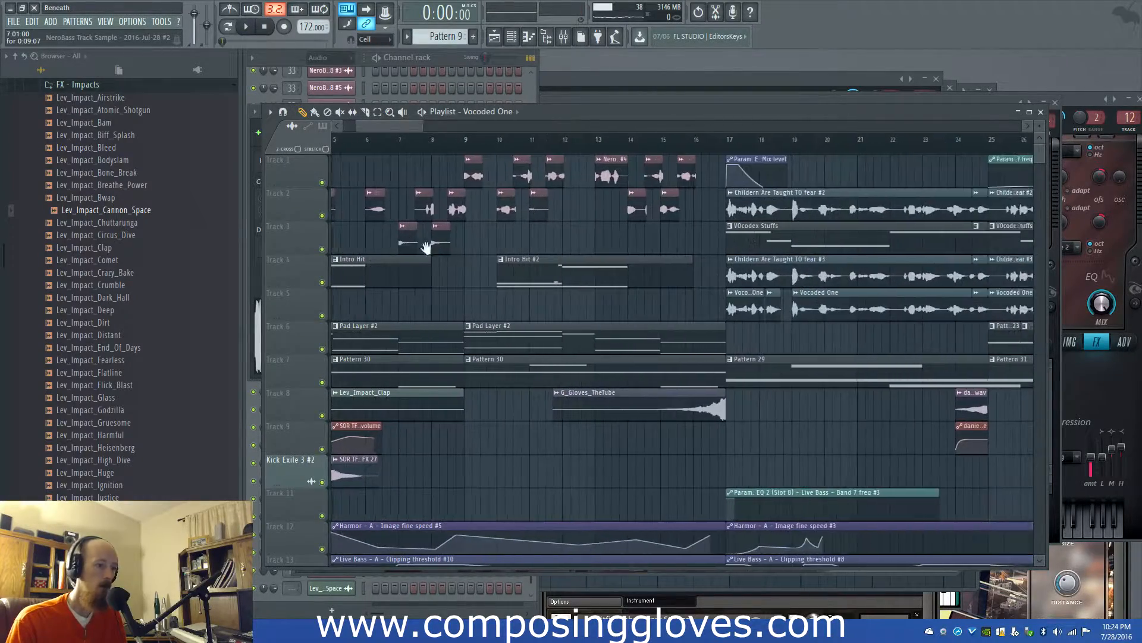
pyautogui.moveTo(554, 300); pyautogui.dragTo(1080, 422)
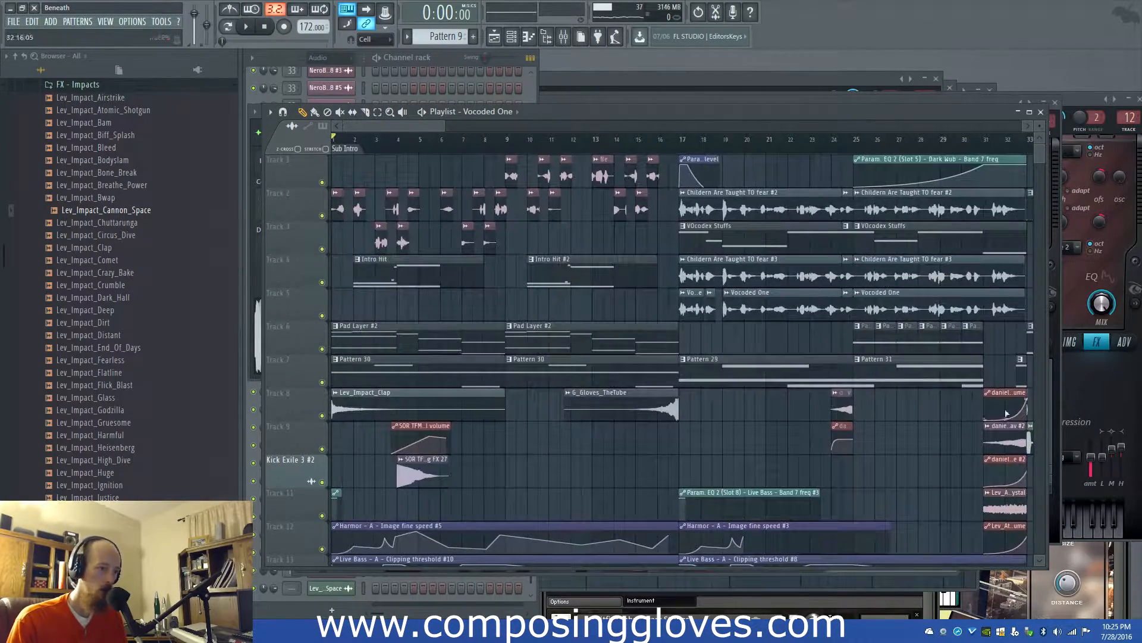
pyautogui.press('space')
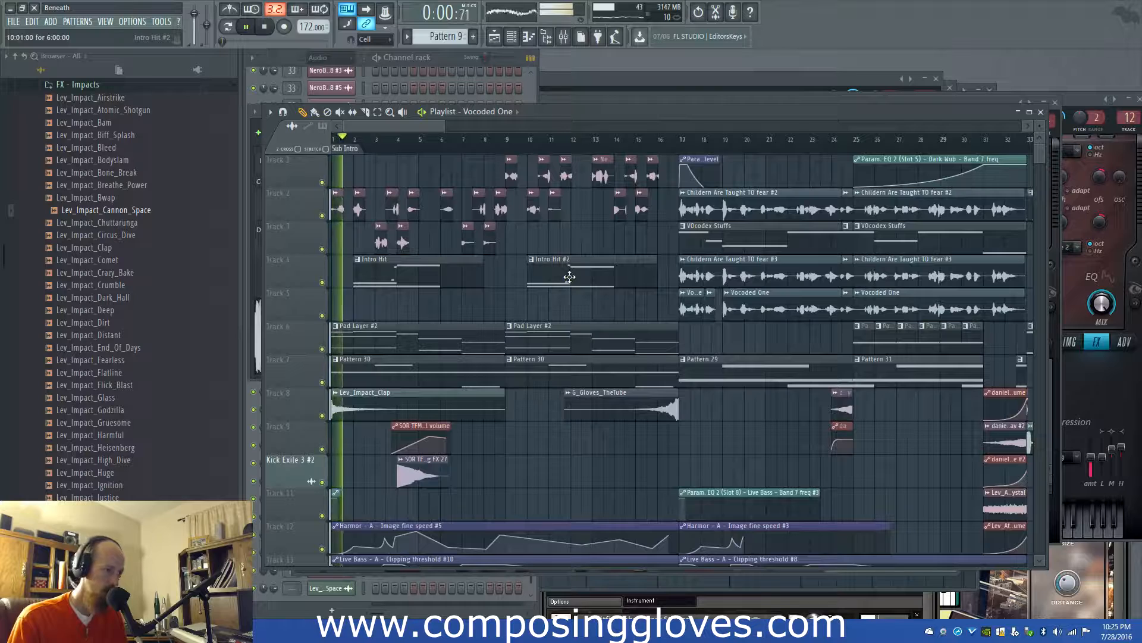
pyautogui.press('space')
# Create a channel panning automation clip for the Intro Hit pattern's Big HIT instrument, spanning bar 3 to bar 7
pyautogui.click(410, 273)
pyautogui.click(254, 75)
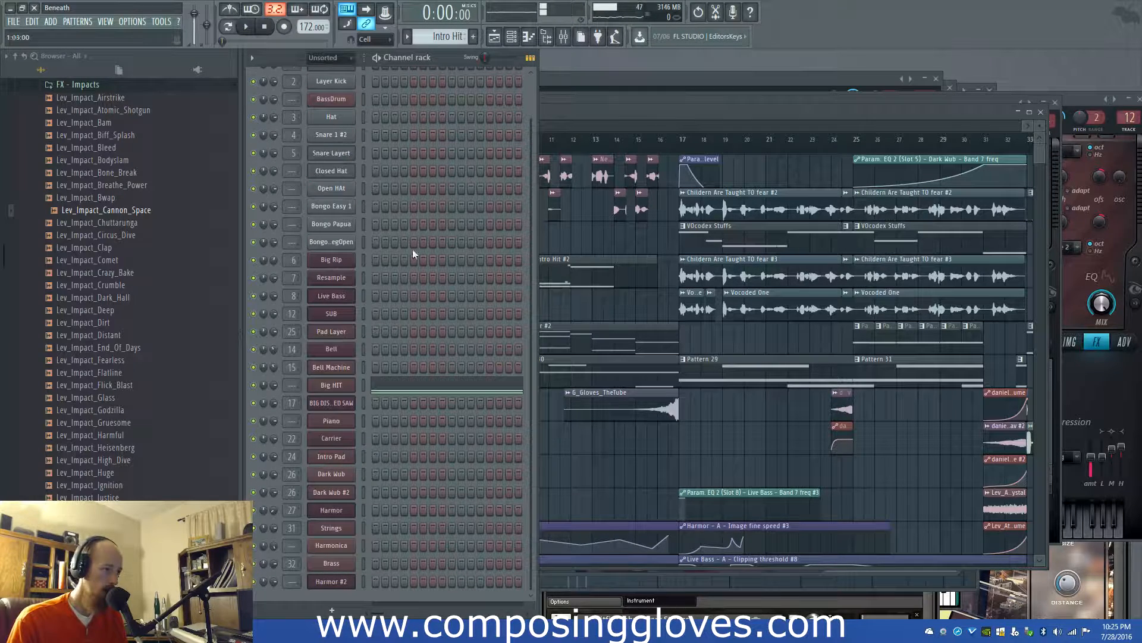
pyautogui.click(563, 279)
pyautogui.moveTo(377, 149); pyautogui.dragTo(474, 172)
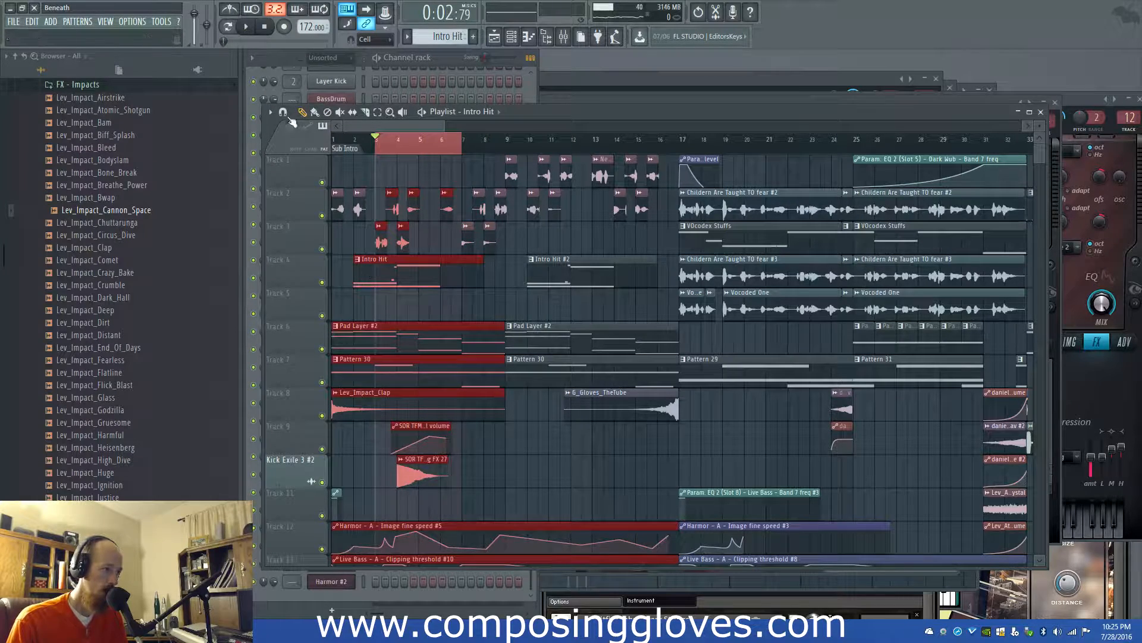
pyautogui.click(247, 78)
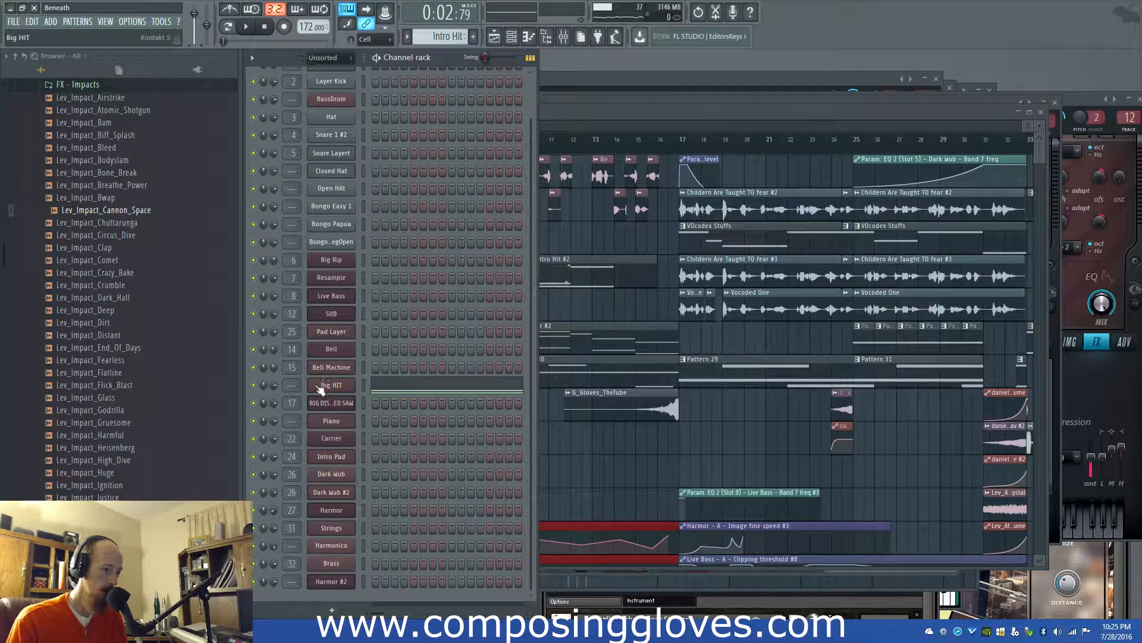
pyautogui.rightClick(265, 387)
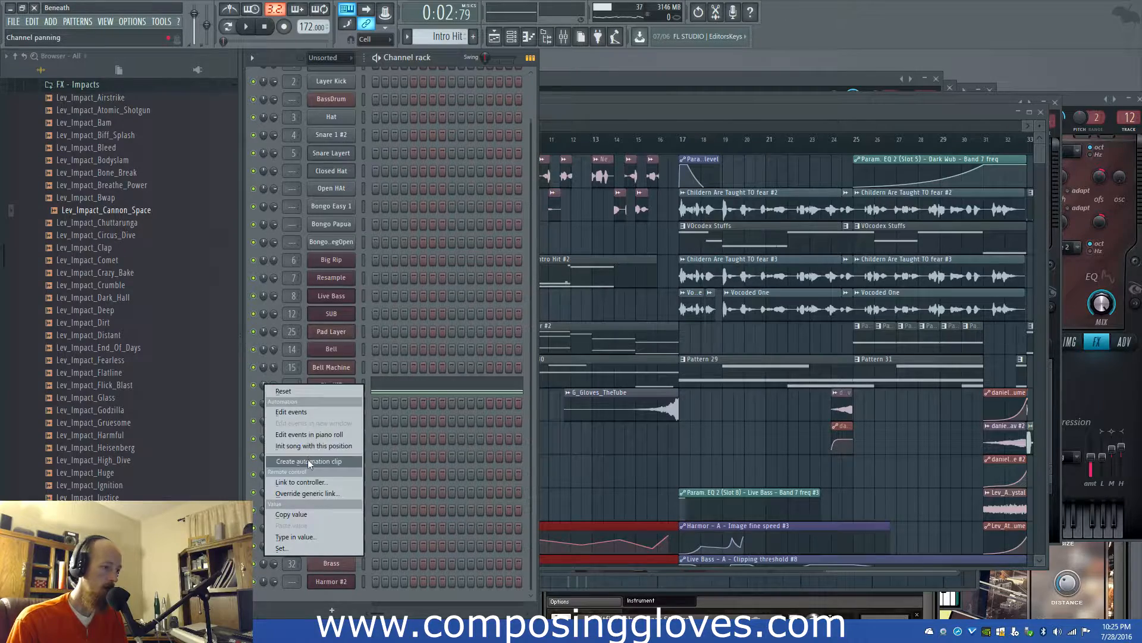
pyautogui.click(309, 462)
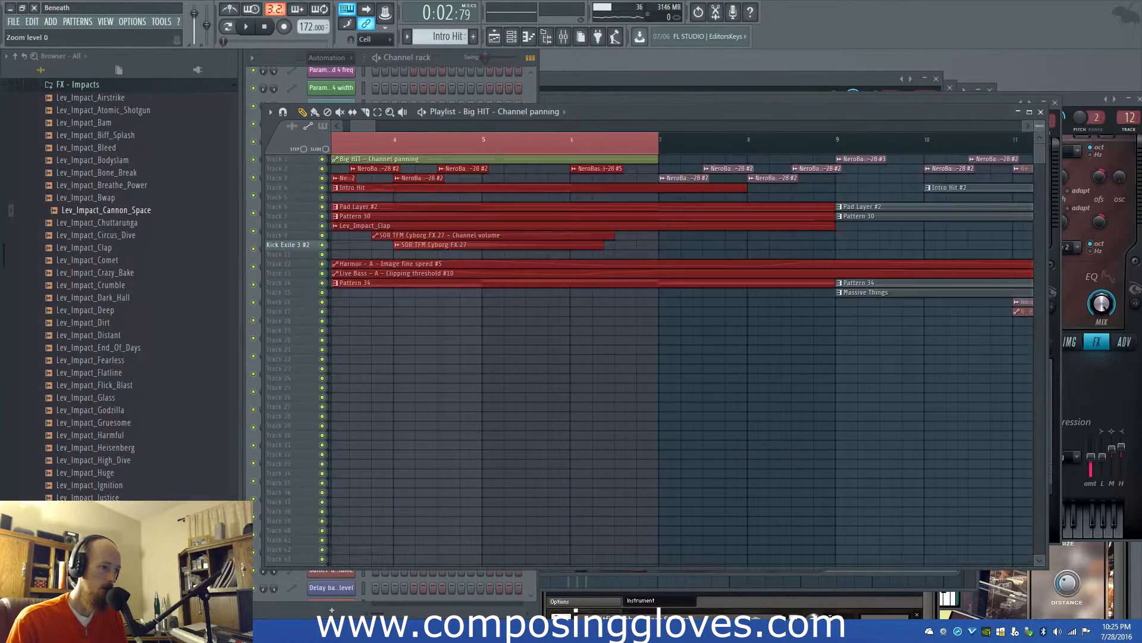
# Shape the Big HIT channel panning curve to dip midway through bar 3, peak at bar 4 and return straight to near centre
pyautogui.scroll(5, 393, 179)
pyautogui.moveTo(388, 194); pyautogui.dragTo(539, 329)
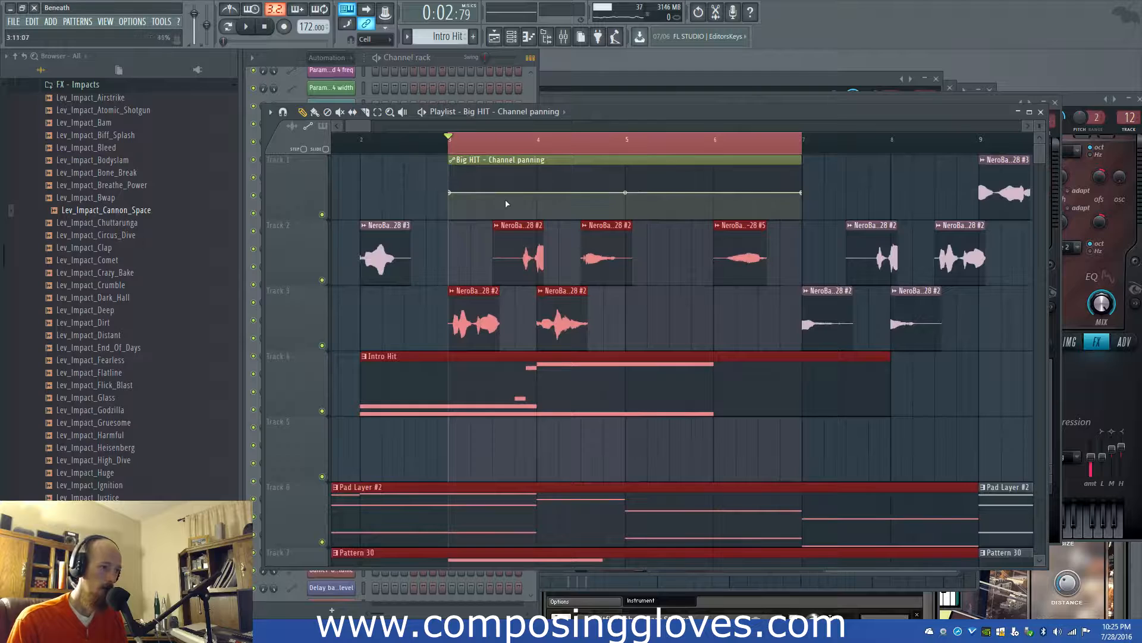
pyautogui.rightClick(505, 202)
pyautogui.moveTo(505, 202); pyautogui.dragTo(507, 220)
pyautogui.rightClick(546, 188)
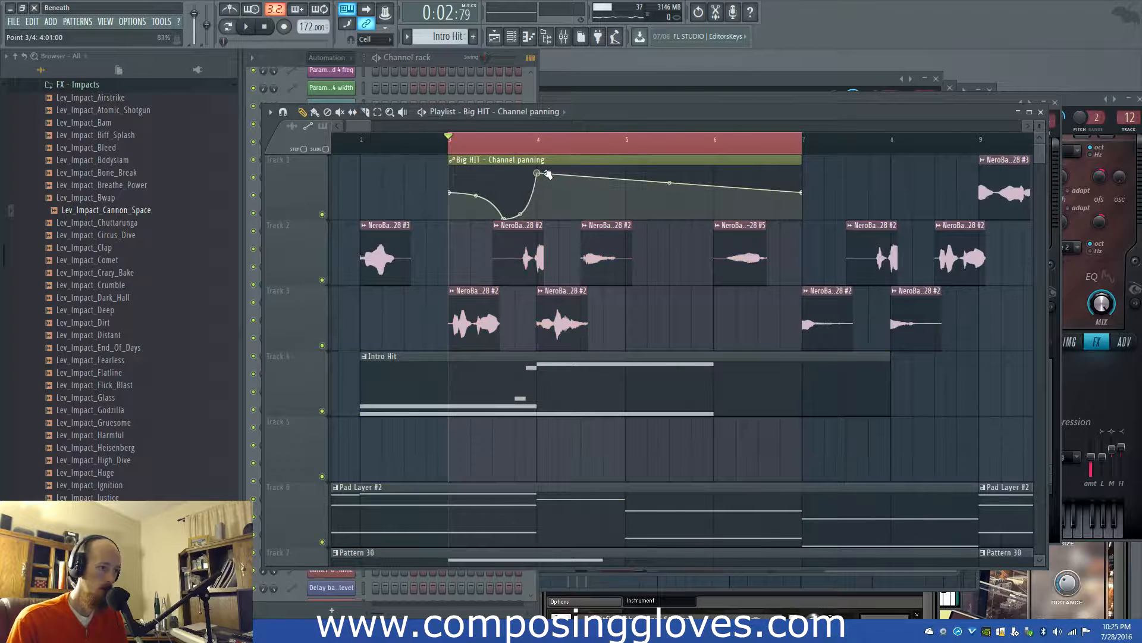
pyautogui.rightClick(548, 173)
pyautogui.moveTo(548, 173); pyautogui.dragTo(546, 201)
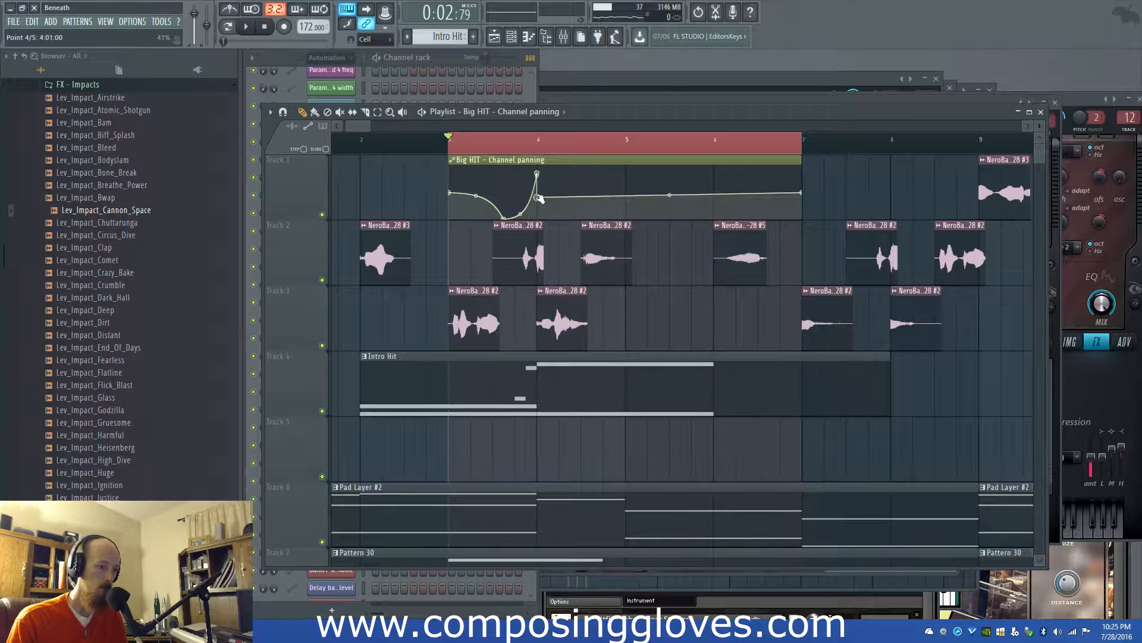
# Copy the Big HIT channel panning clip to bar 11 on Track 3 as a unique clip with its panning swing reversed
pyautogui.scroll(-5, 539, 198)
pyautogui.moveTo(493, 160); pyautogui.dragTo(793, 321)
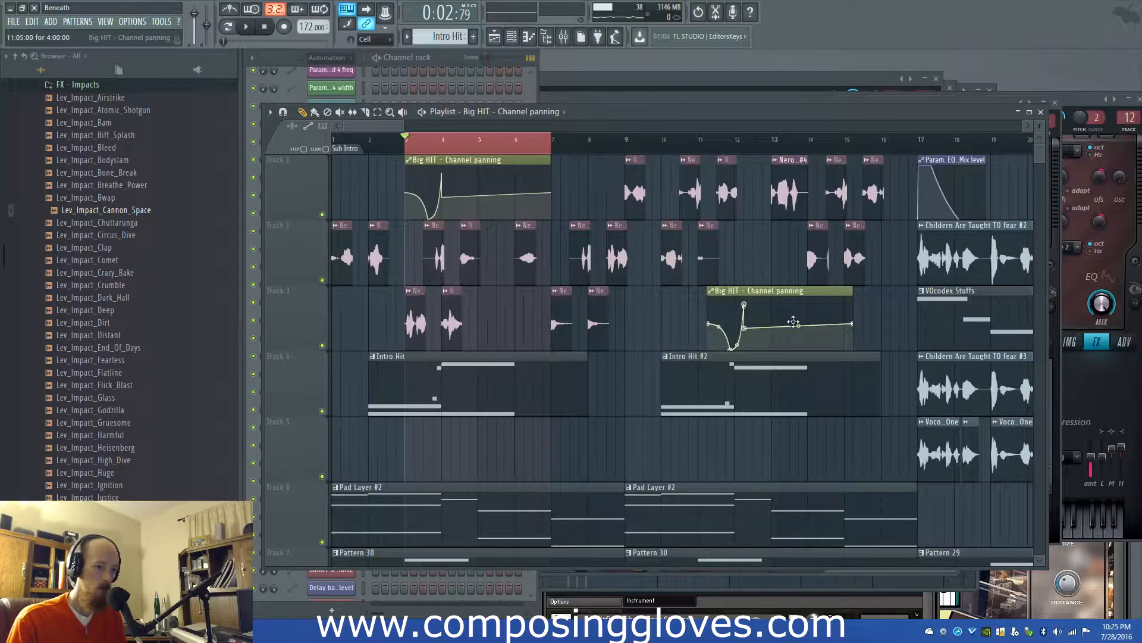
pyautogui.scroll(3, 746, 324)
pyautogui.click(649, 293)
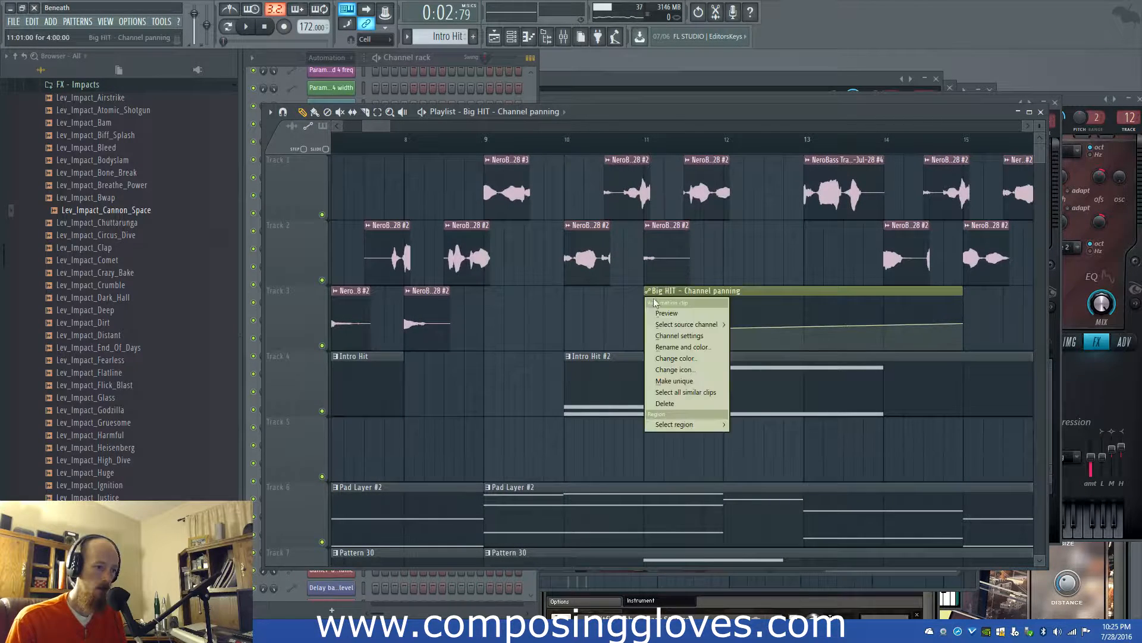
pyautogui.click(693, 383)
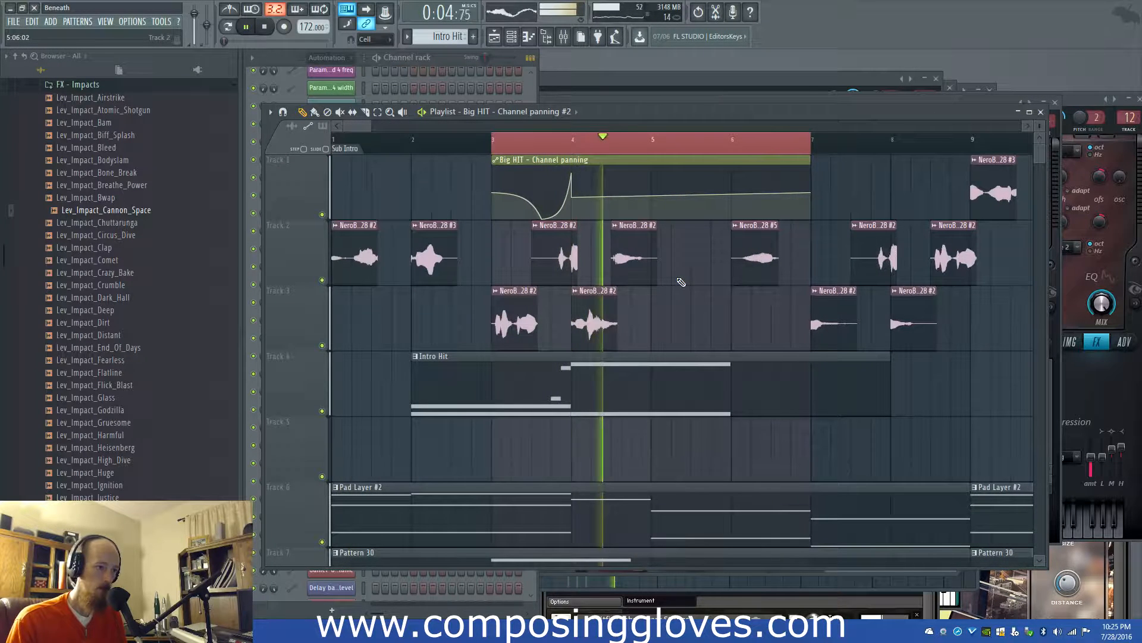
# Bring the low and high extremes of the first Big HIT panning curve slightly closer to centre
pyautogui.moveTo(542, 217); pyautogui.dragTo(542, 208)
pyautogui.moveTo(572, 173); pyautogui.dragTo(573, 178)
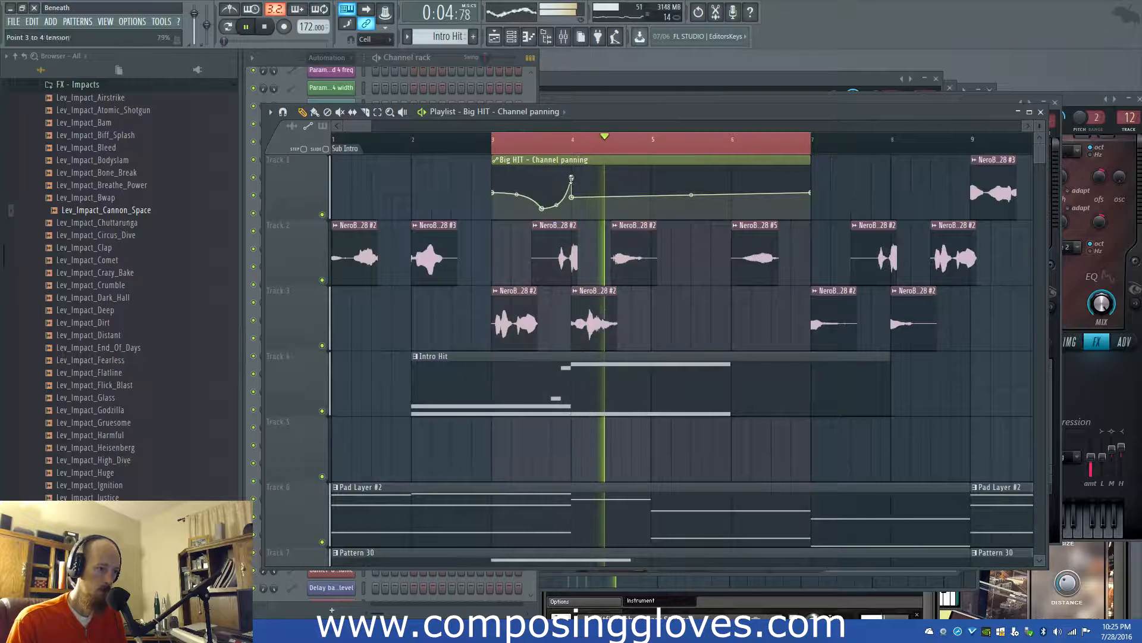
pyautogui.press('space')
# Examine the Intro Hit pattern's Big HIT notes in the piano roll and the instrument's Kontakt settings
pyautogui.click(591, 390)
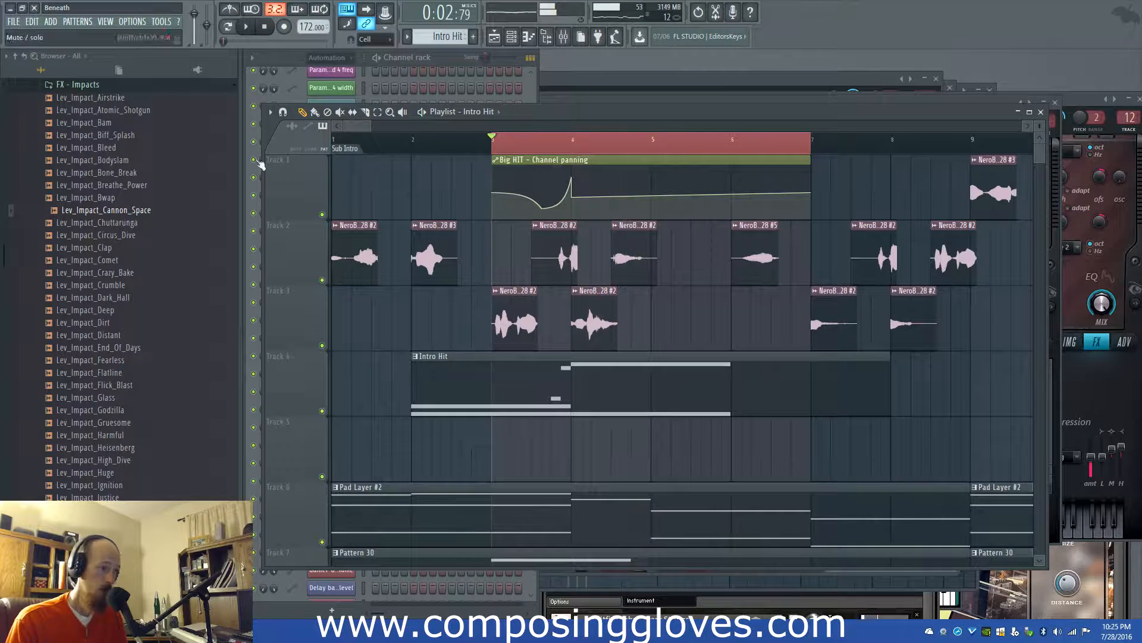
pyautogui.doubleClick(656, 379)
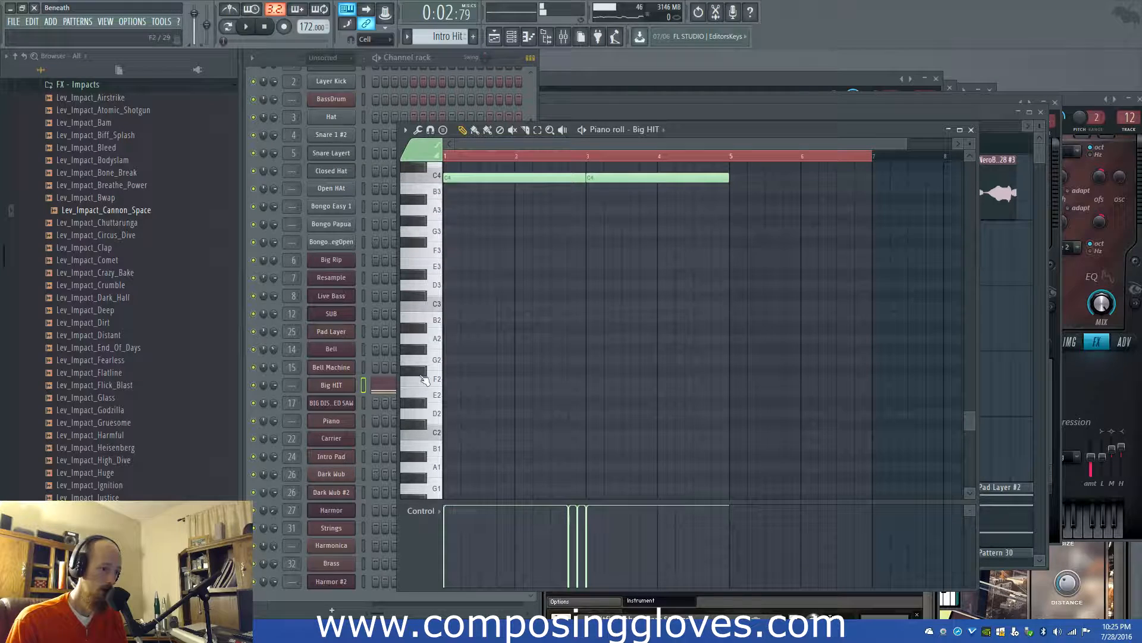
pyautogui.scroll(1, 738, 459)
pyautogui.moveTo(632, 173); pyautogui.dragTo(632, 493)
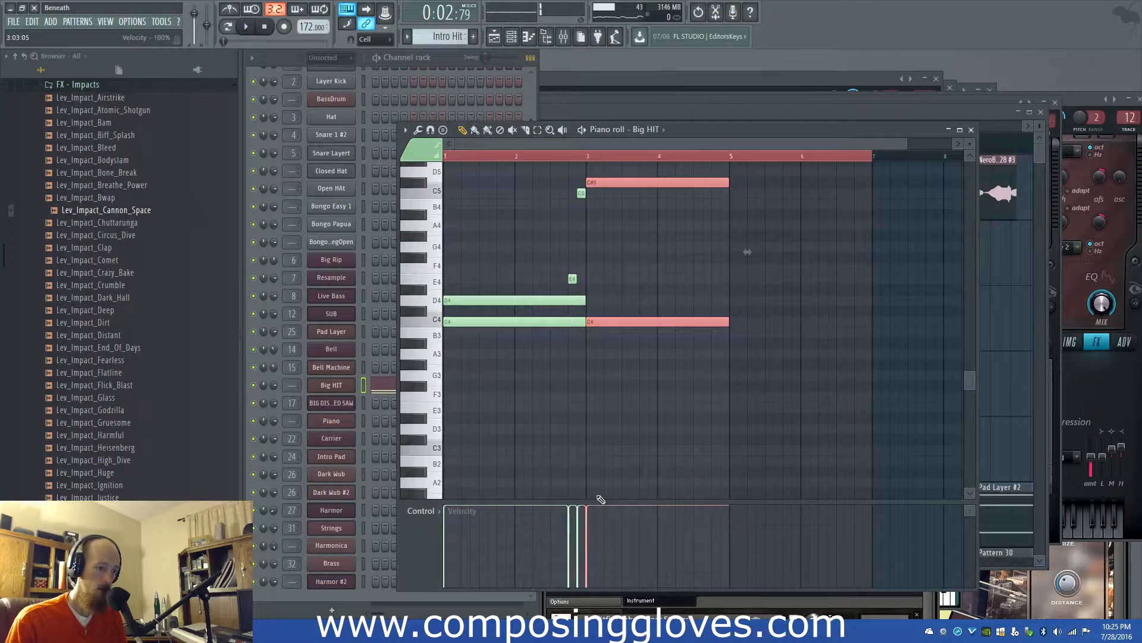
pyautogui.click(333, 385)
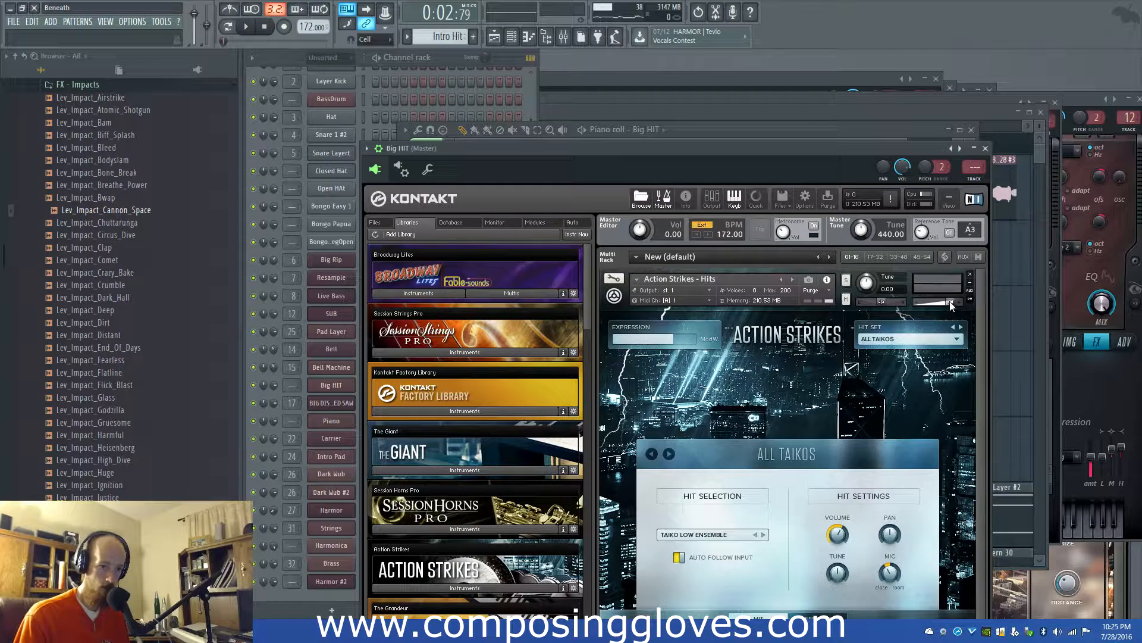
pyautogui.click(690, 109)
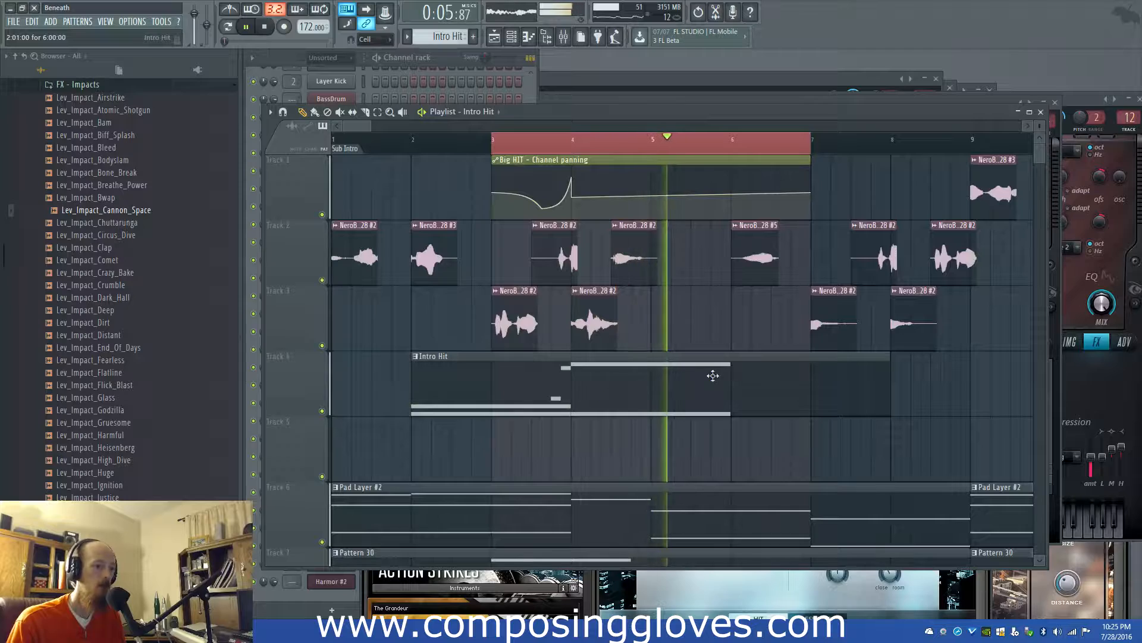
# Play the intro hit from bar 10 and bring the two extremes of the second Big HIT panning curve closer to centre
pyautogui.moveTo(721, 378); pyautogui.dragTo(600, 370)
pyautogui.scroll(-2, 818, 386)
pyautogui.moveTo(764, 360); pyautogui.dragTo(631, 362)
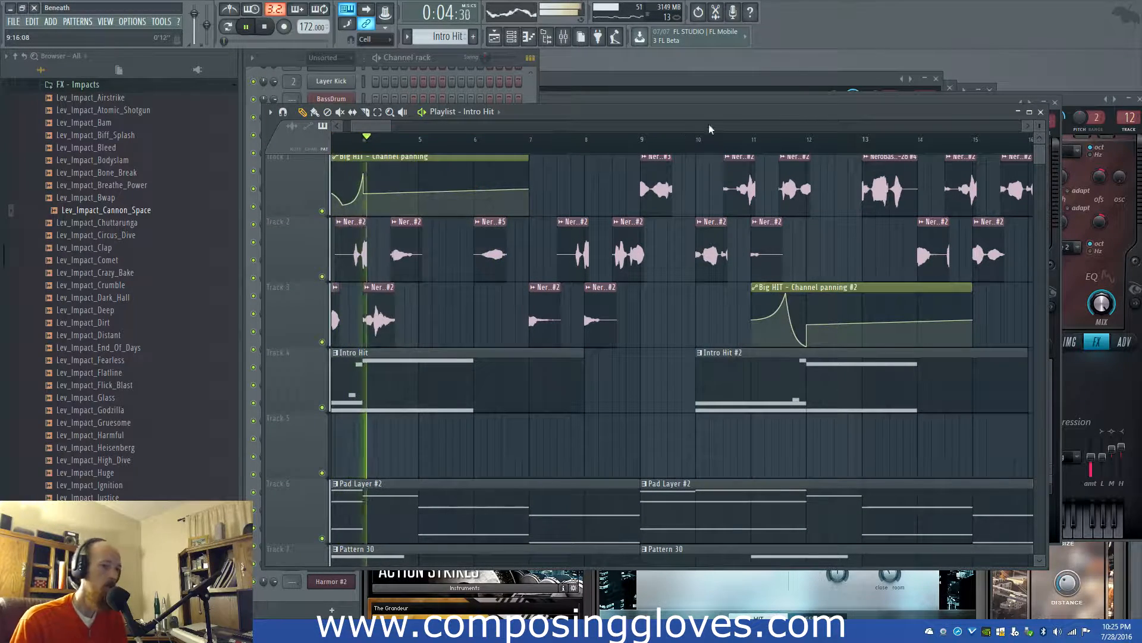
pyautogui.click(721, 143)
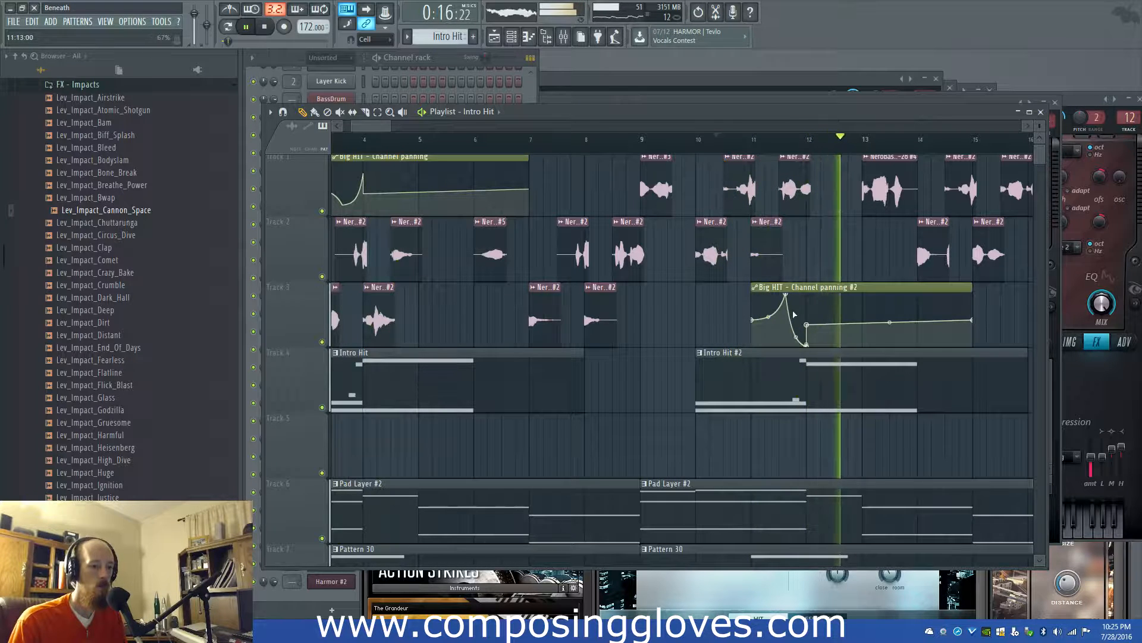
pyautogui.moveTo(786, 297); pyautogui.dragTo(786, 307)
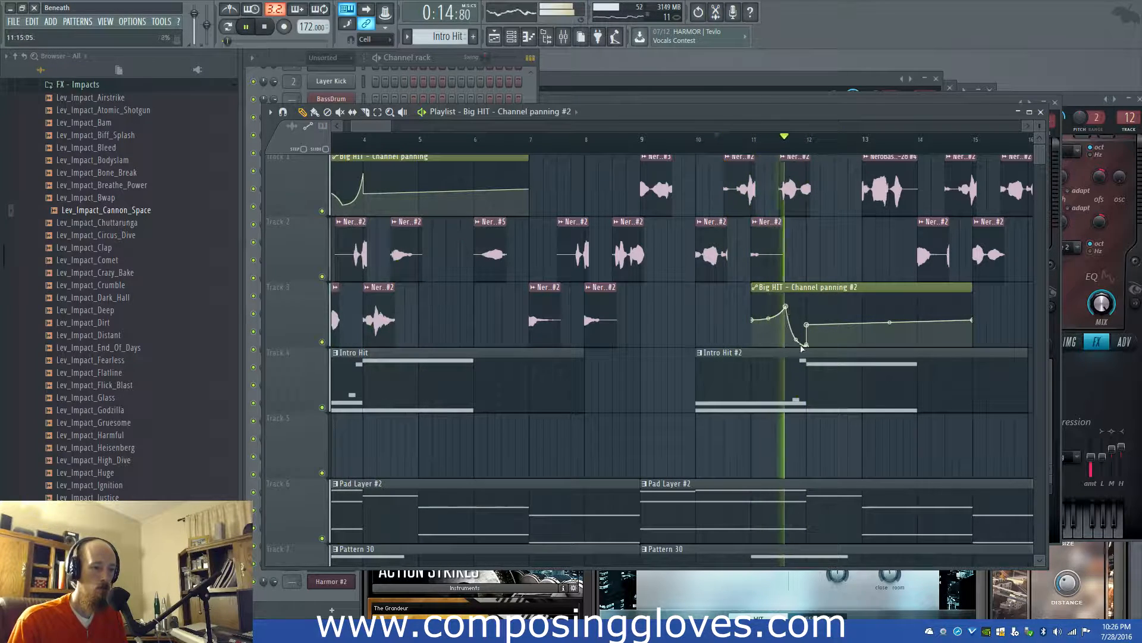
pyautogui.moveTo(810, 348); pyautogui.dragTo(809, 336)
pyautogui.press('space')
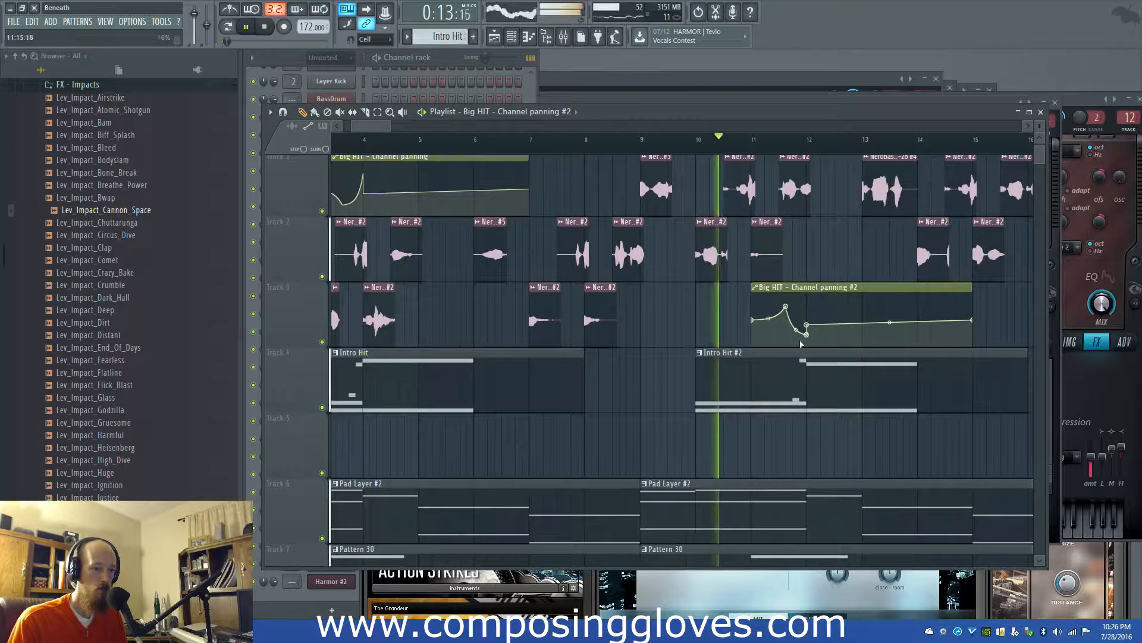
# Move the second panning curve's peak later and higher, onto Intro Hit #2's short note before bar 12, deepen the following dip and replay it
pyautogui.scroll(3, 808, 336)
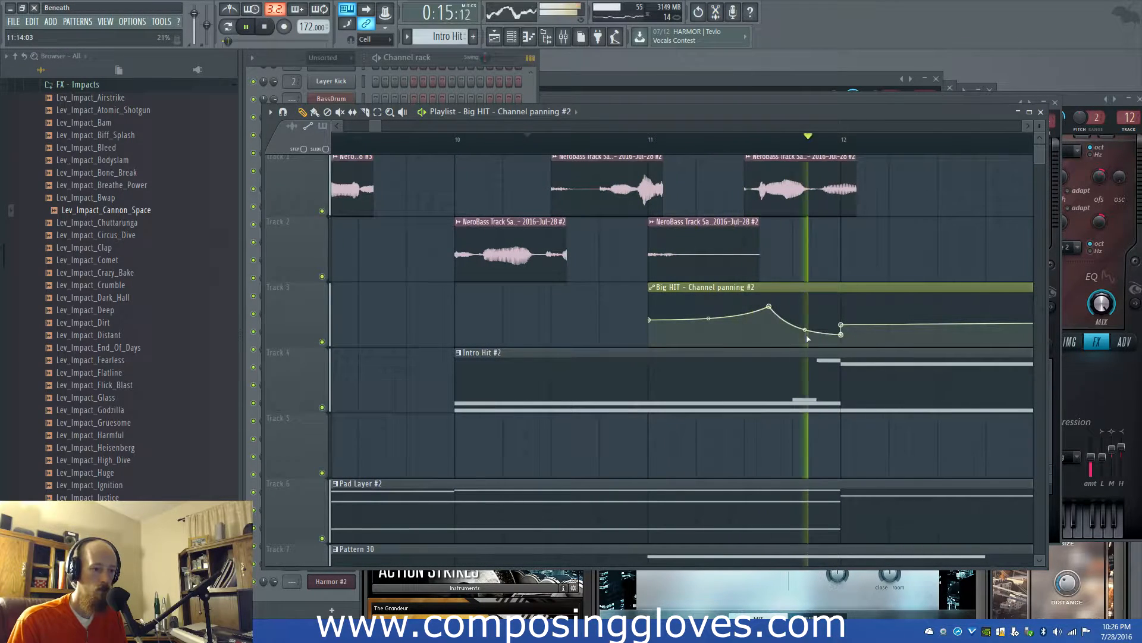
pyautogui.press('space')
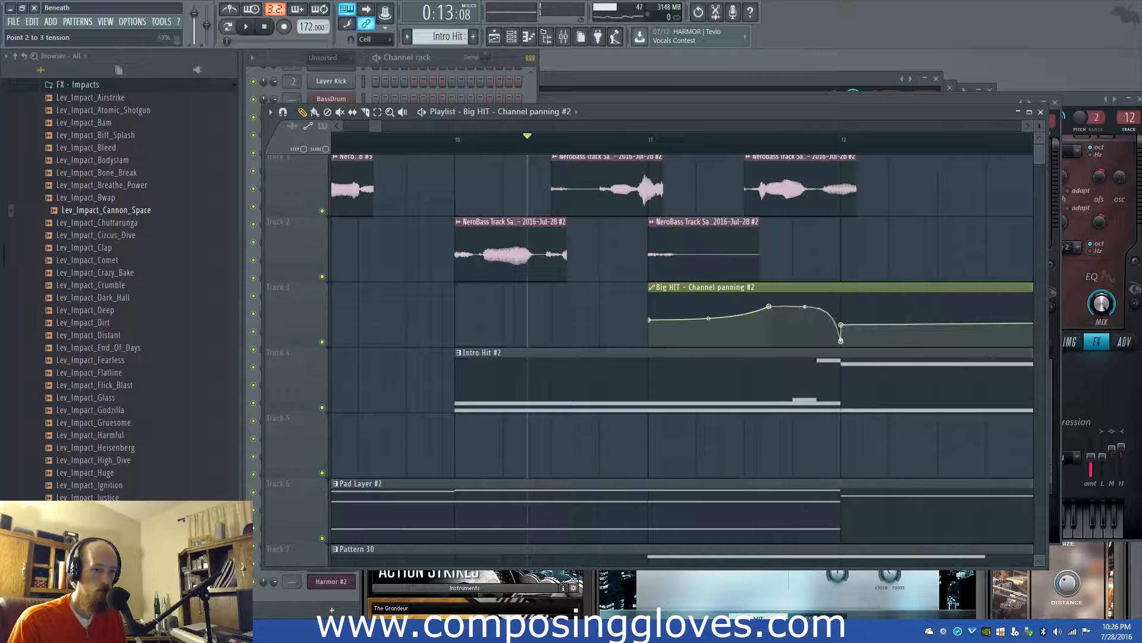
pyautogui.moveTo(769, 306); pyautogui.dragTo(802, 299)
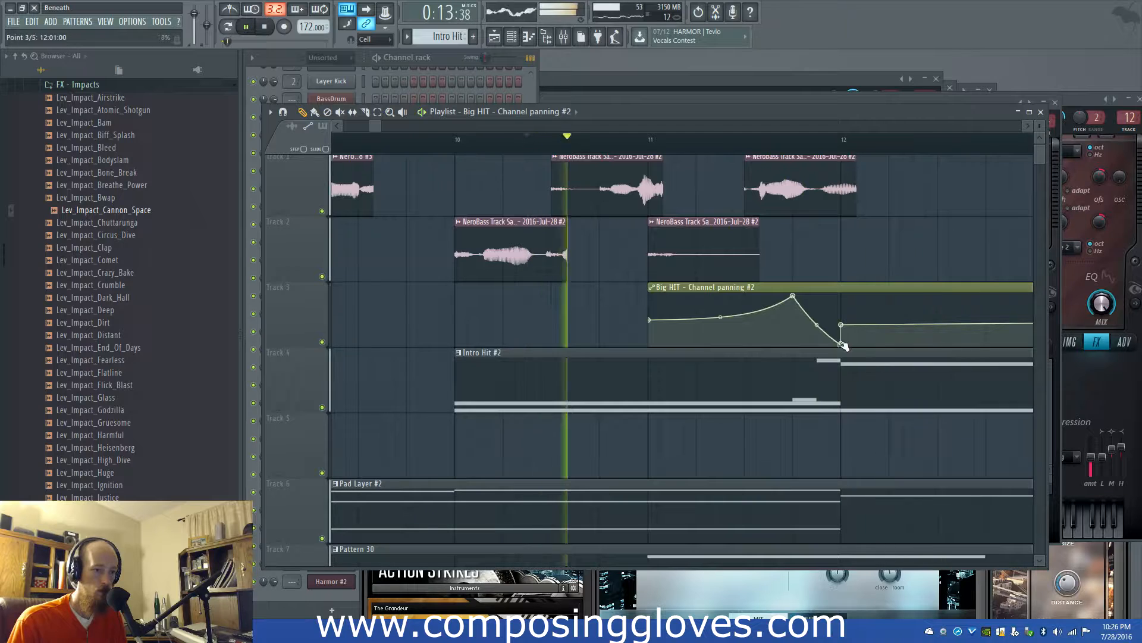
pyautogui.press('space')
pyautogui.press('space')
pyautogui.press('space')
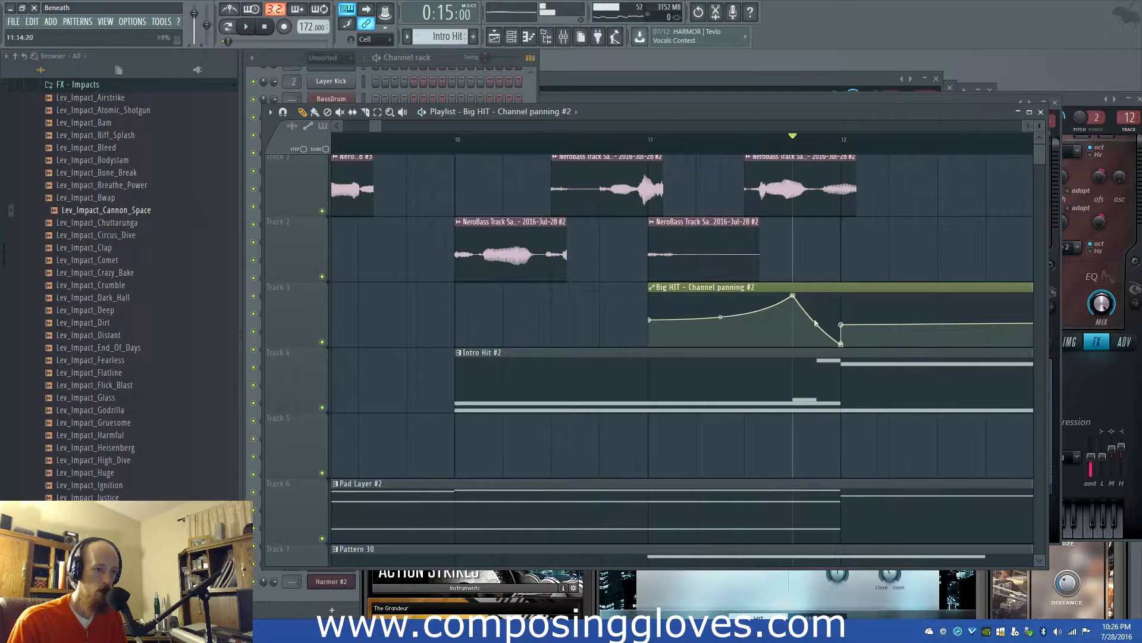
# Play from bar 10 through the vocal section and past the bar 33 drop, following the arrangement
pyautogui.scroll(-4, 564, 275)
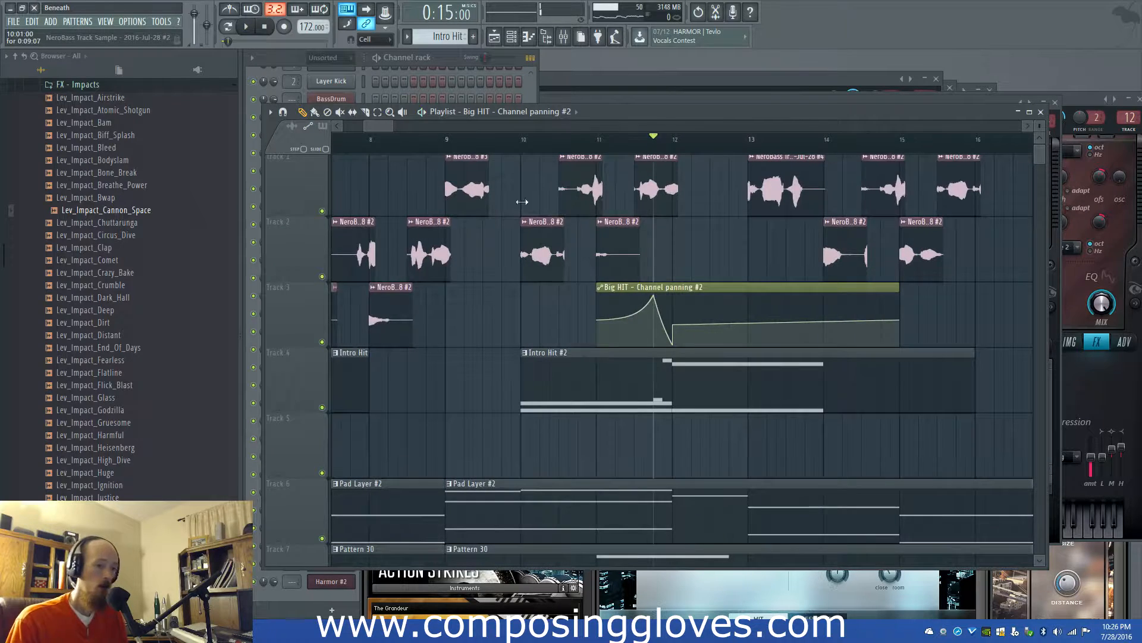
pyautogui.scroll(-4, 522, 202)
pyautogui.press('space')
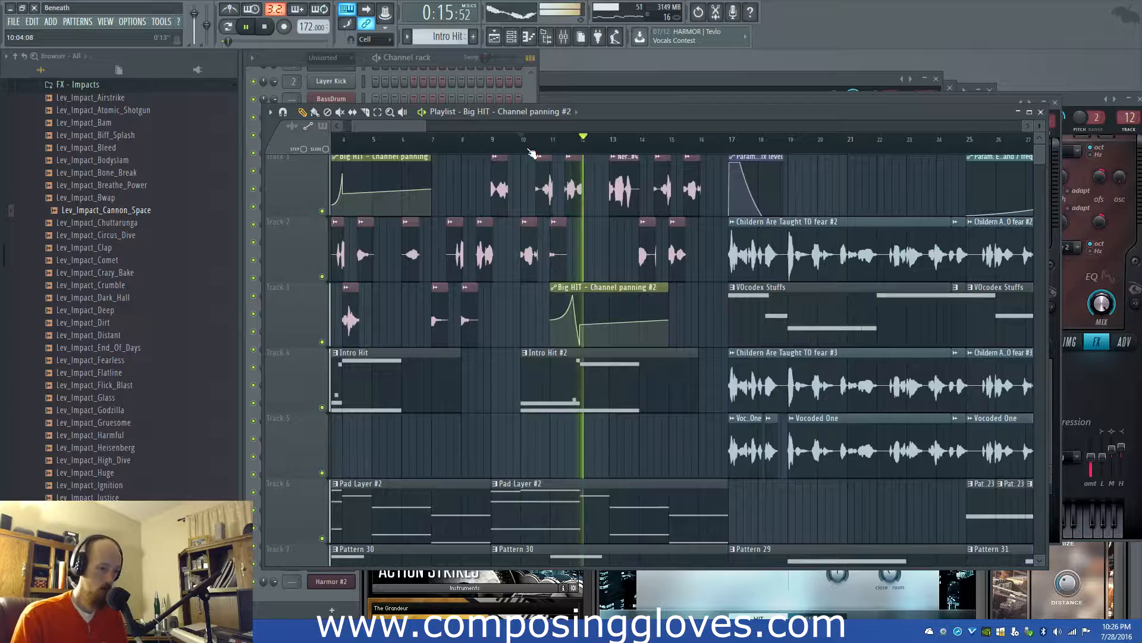
pyautogui.scroll(4, 636, 273)
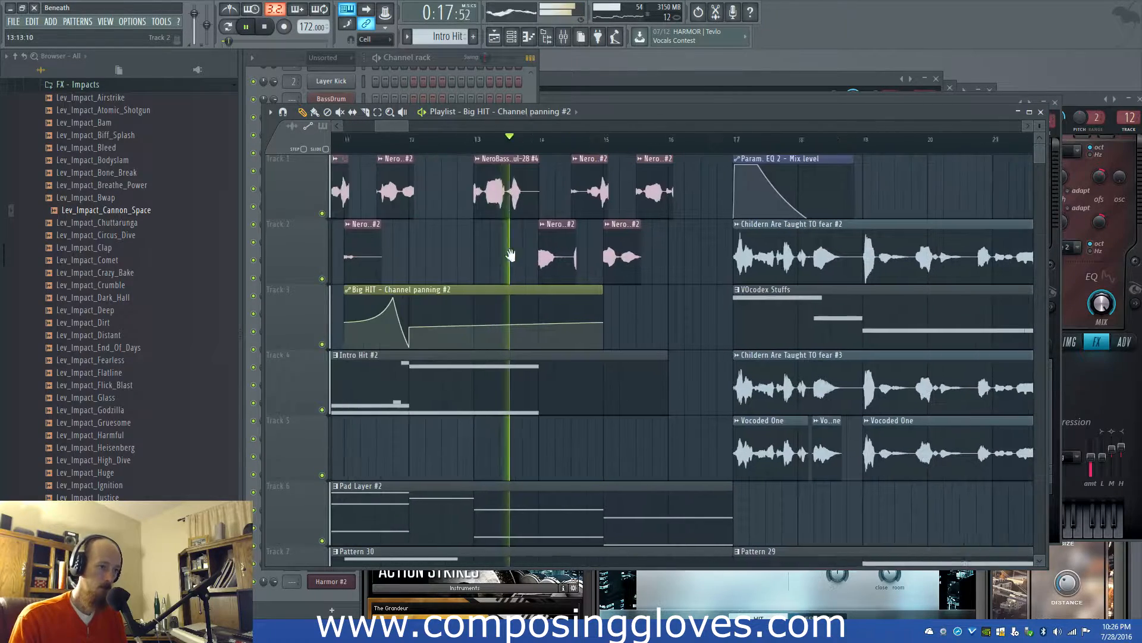
pyautogui.moveTo(618, 269); pyautogui.dragTo(544, 269)
pyautogui.scroll(-3, 543, 269)
pyautogui.moveTo(580, 306); pyautogui.dragTo(553, 263)
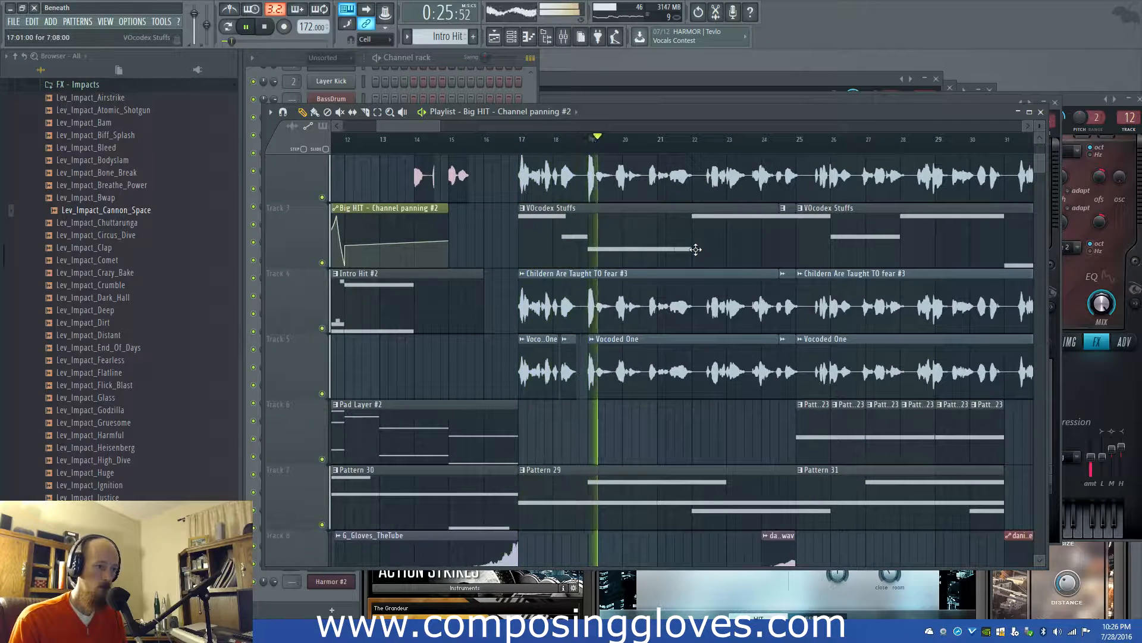
pyautogui.moveTo(740, 242); pyautogui.dragTo(579, 231)
pyautogui.moveTo(648, 247); pyautogui.dragTo(588, 280)
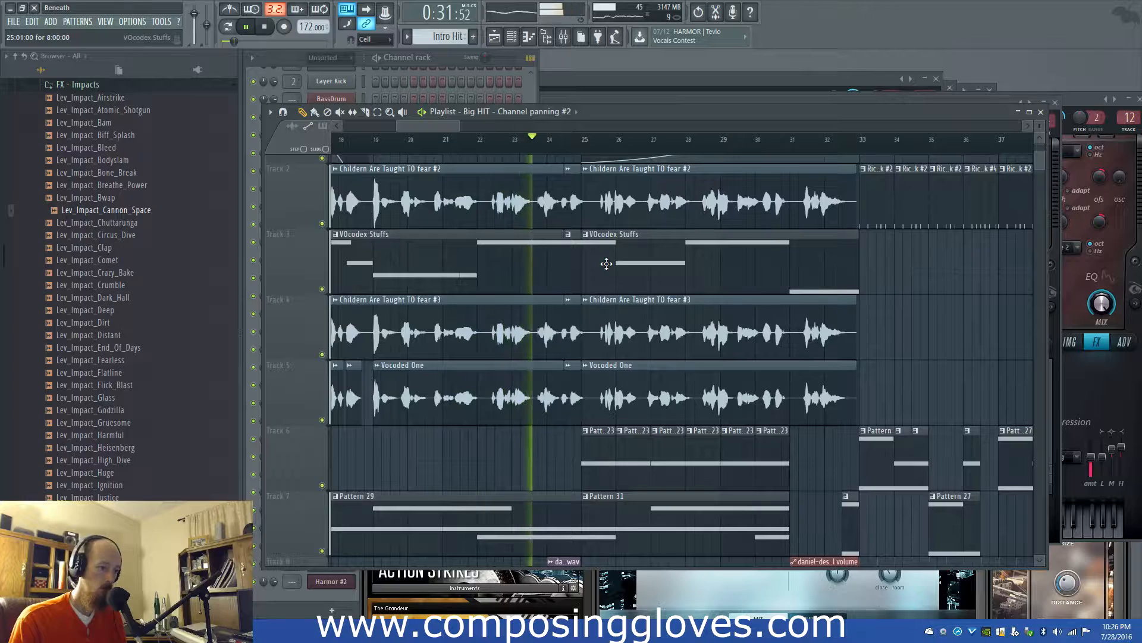
pyautogui.moveTo(624, 255); pyautogui.dragTo(591, 253)
pyautogui.moveTo(659, 304); pyautogui.dragTo(586, 219)
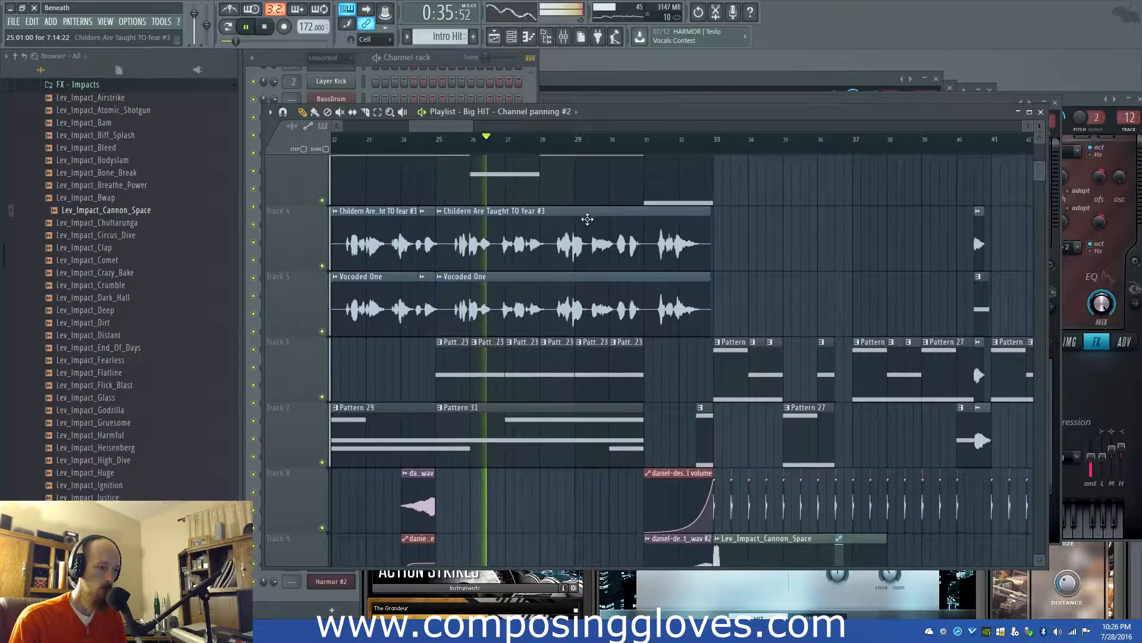
pyautogui.moveTo(592, 294); pyautogui.dragTo(623, 263)
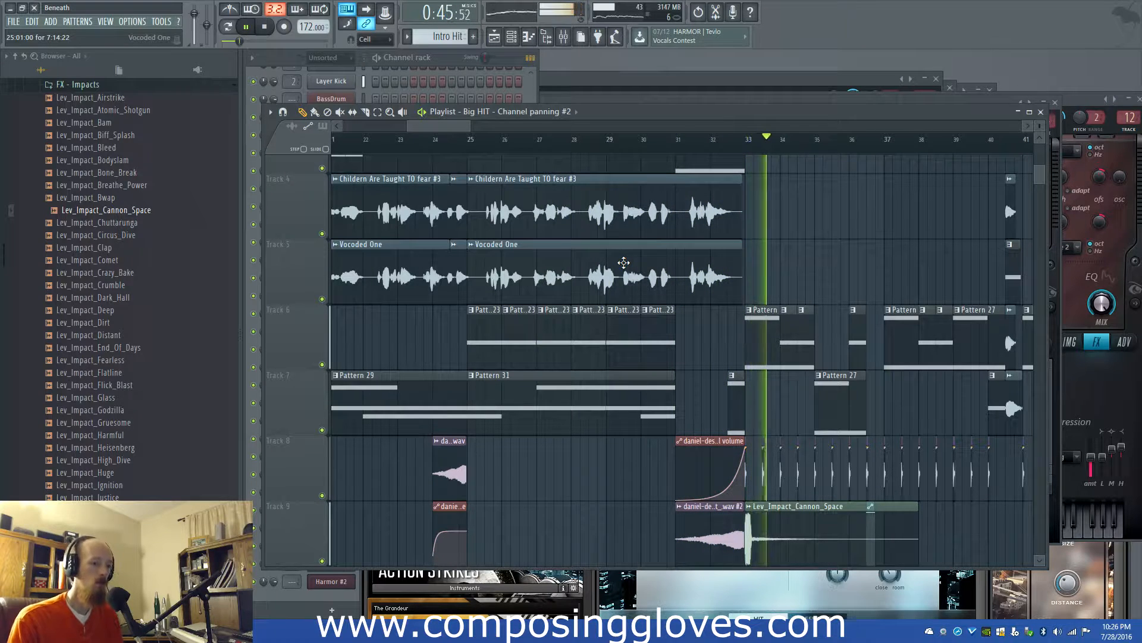
# Extend the Lev_Atmosphere_F#_Crystal clip and its channel volume automation to span bar 30 to bar 33, and play the build-up
pyautogui.scroll(-5, 702, 373)
pyautogui.press('space')
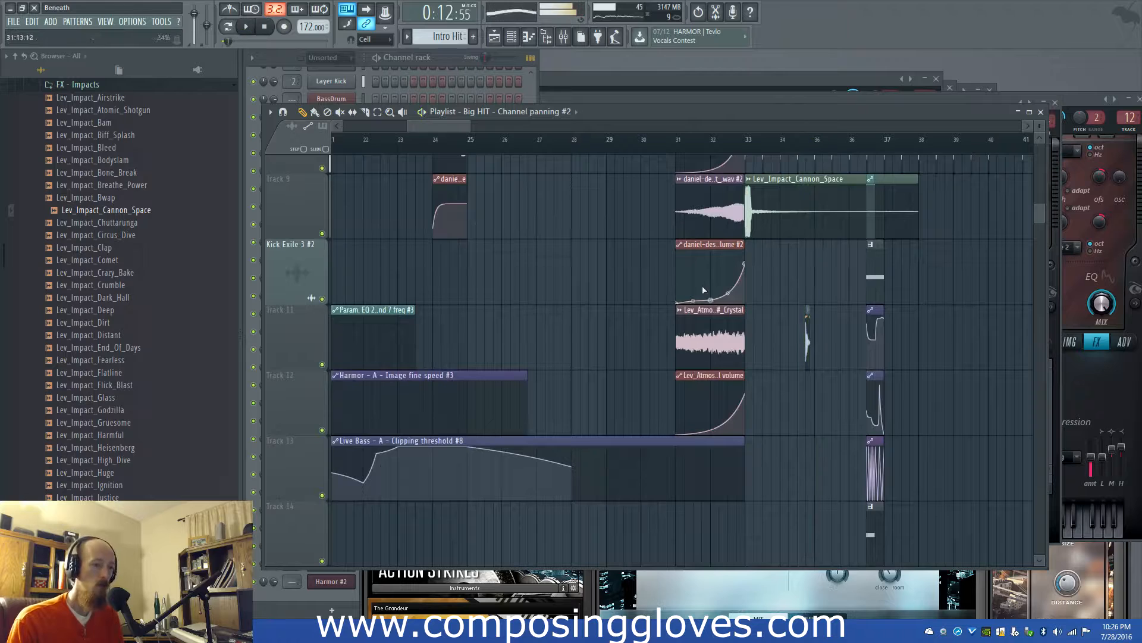
pyautogui.scroll(3, 702, 284)
pyautogui.moveTo(747, 337); pyautogui.dragTo(672, 344)
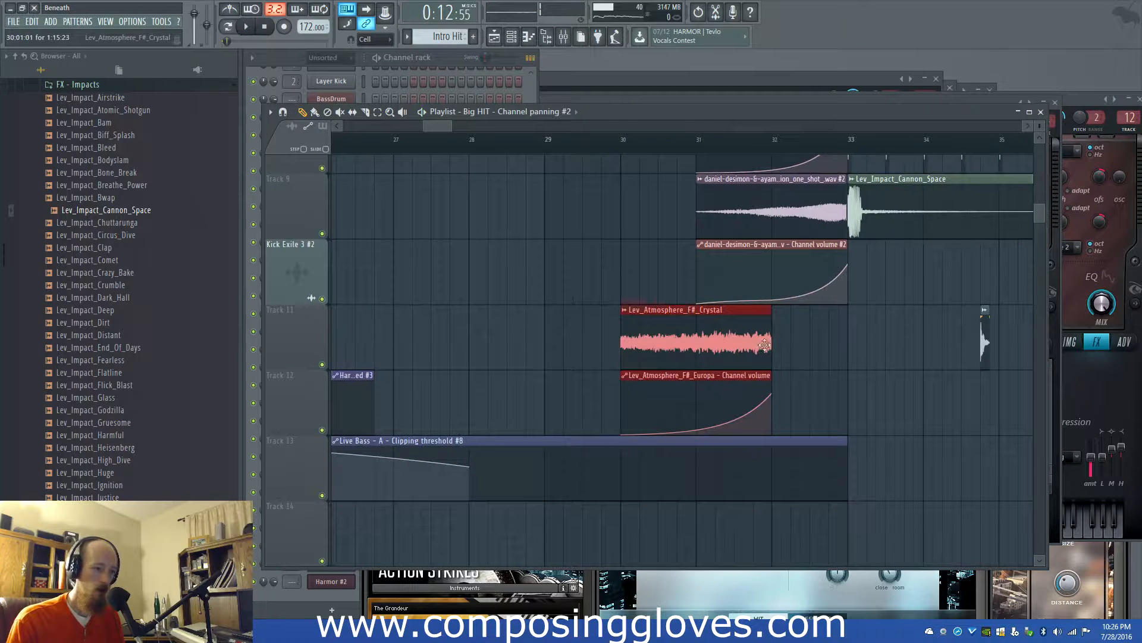
pyautogui.moveTo(770, 344); pyautogui.dragTo(848, 344)
pyautogui.click(816, 403)
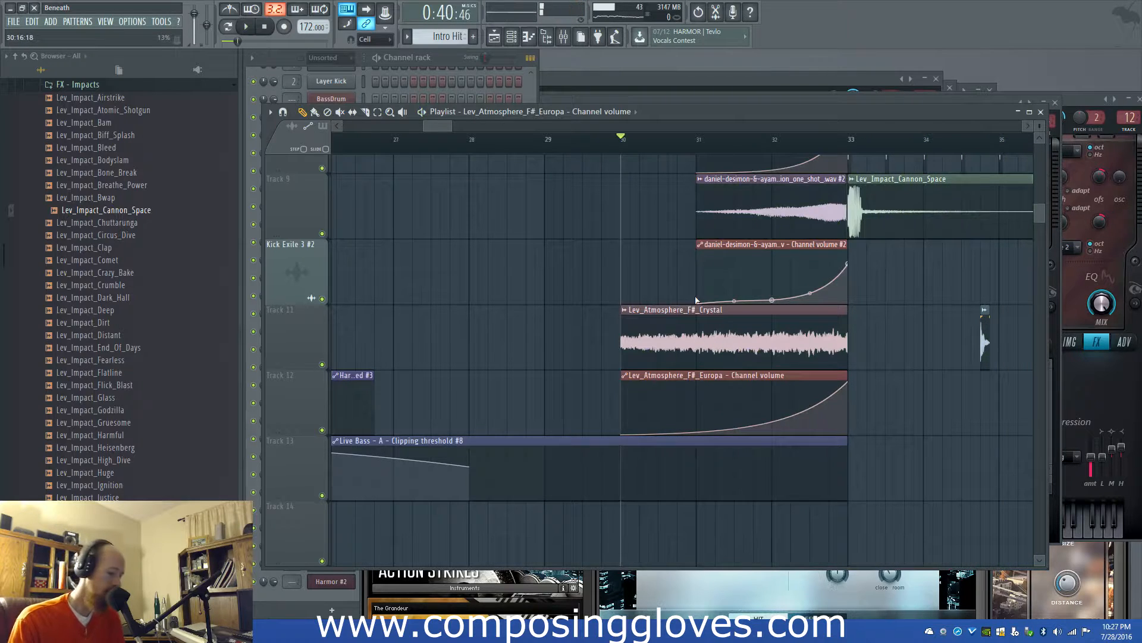
pyautogui.scroll(-2, 643, 243)
pyautogui.scroll(5, 619, 234)
pyautogui.scroll(-7, 607, 245)
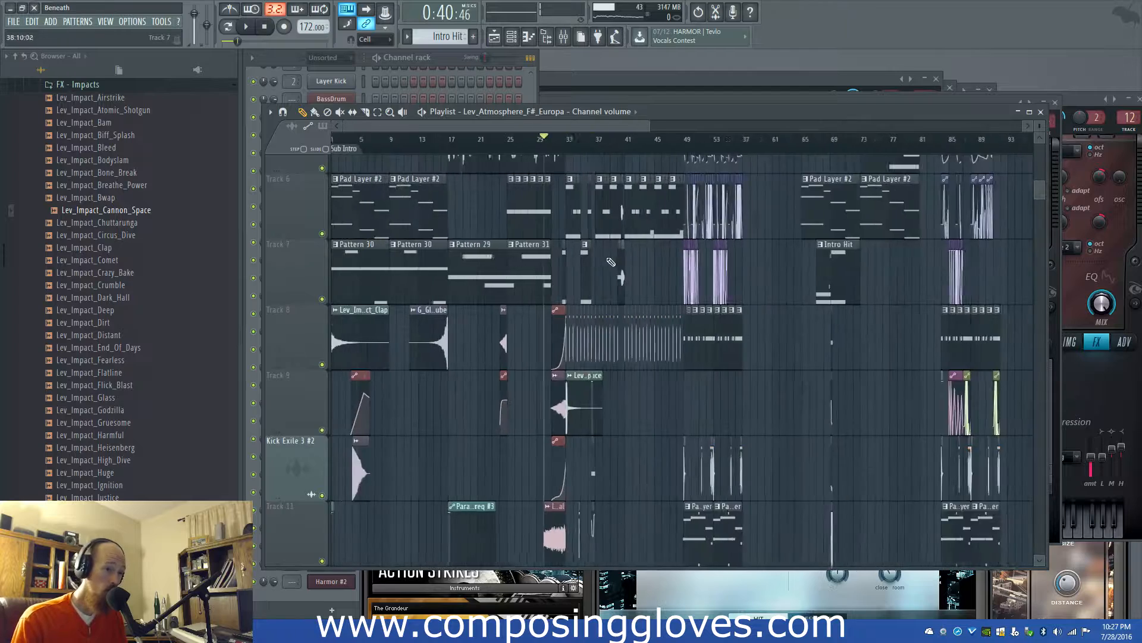
pyautogui.scroll(5, 611, 262)
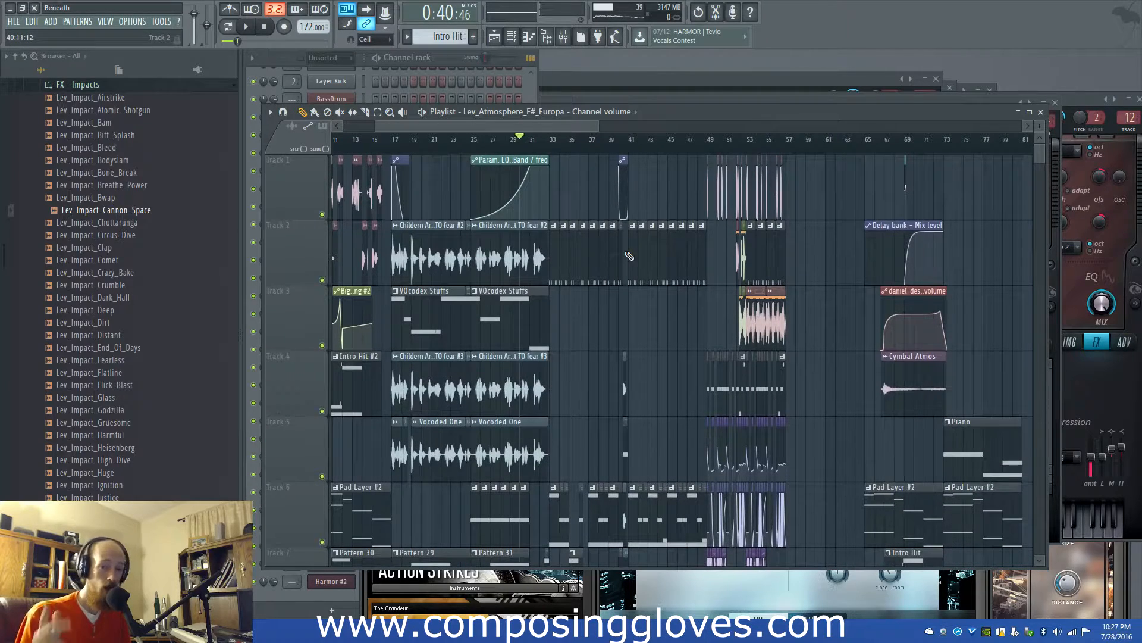